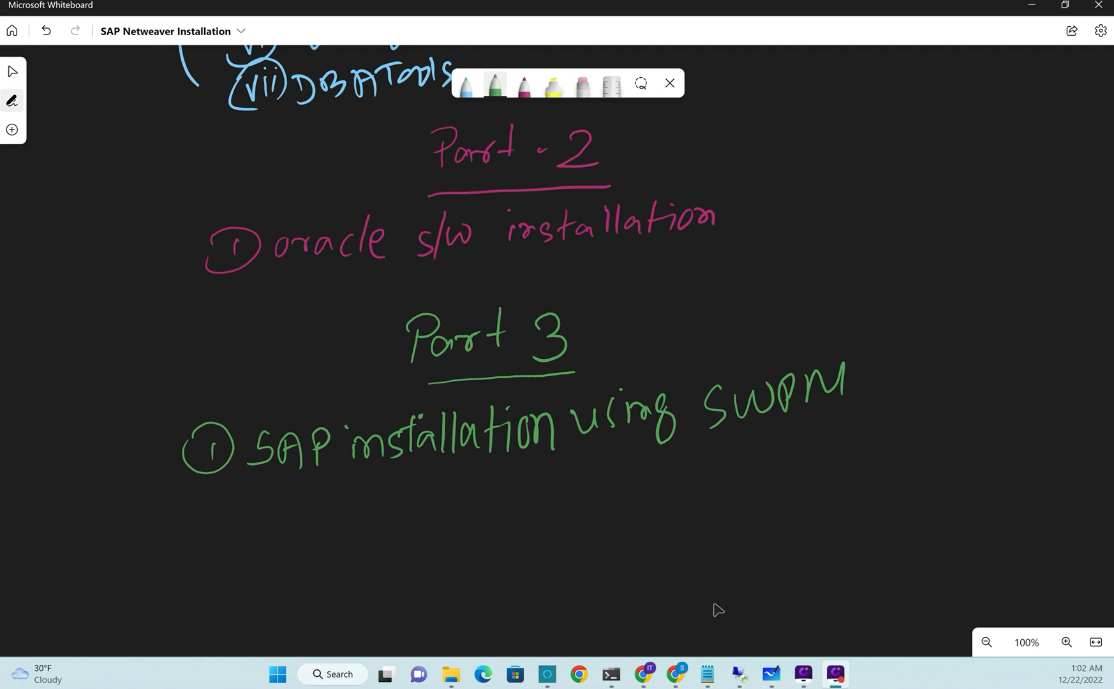
- On the remote server, browse into D:\software\SWPM and select its full folder path
{"action": "left_click", "coordinate": [739, 674]}
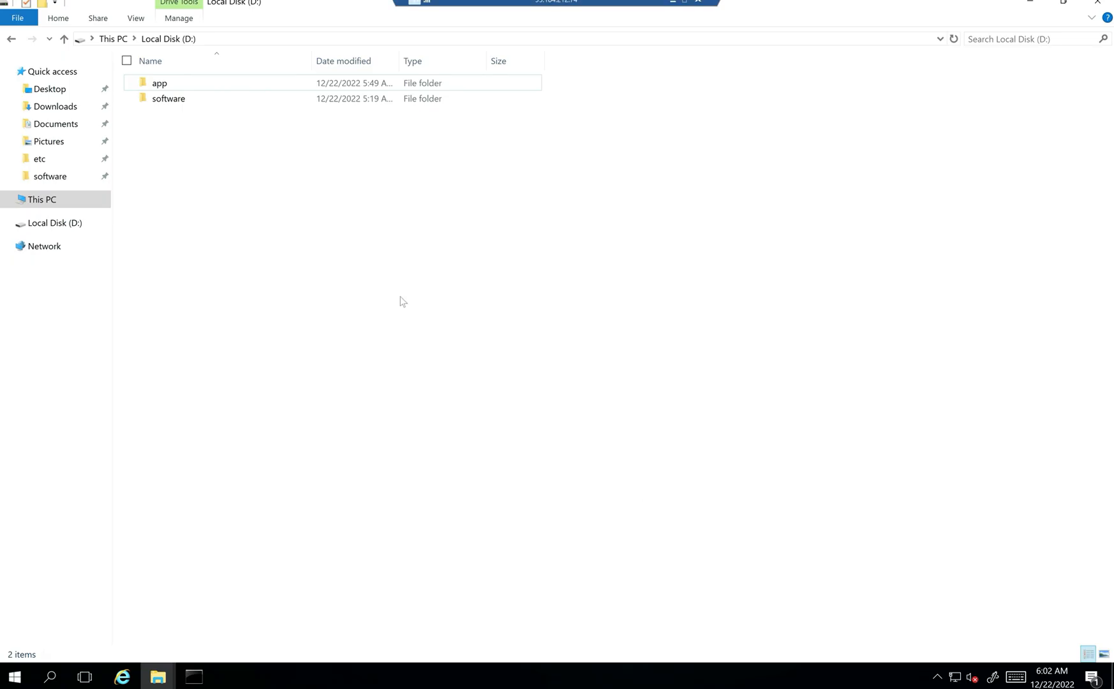
{"action": "double_click", "coordinate": [160, 100]}
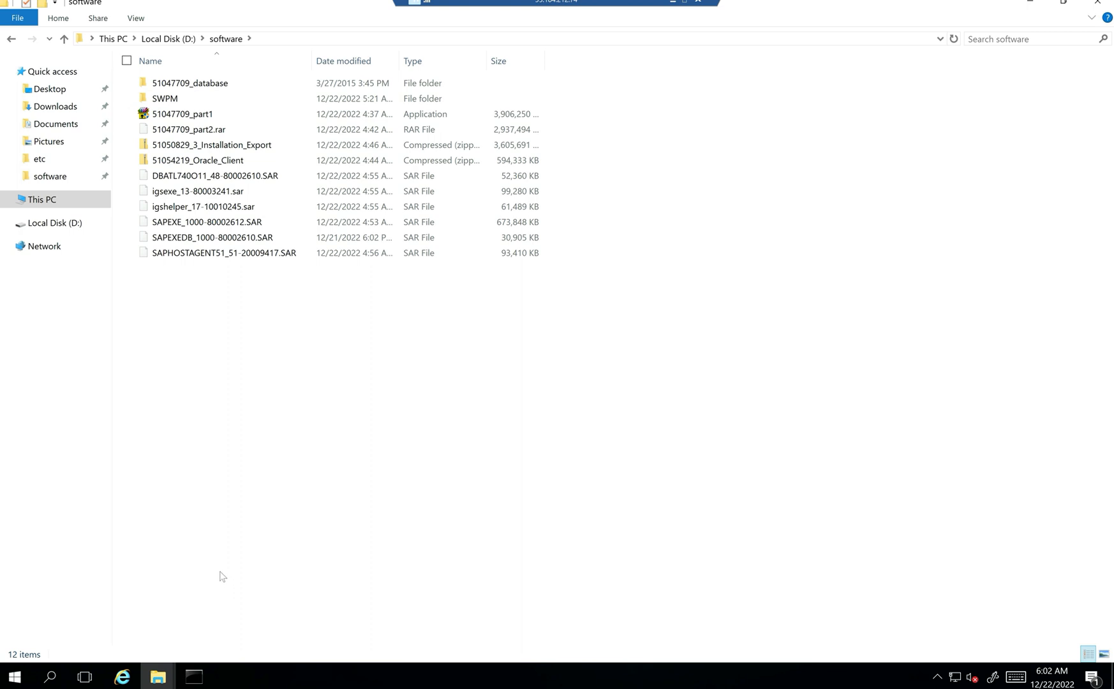
{"action": "double_click", "coordinate": [165, 98]}
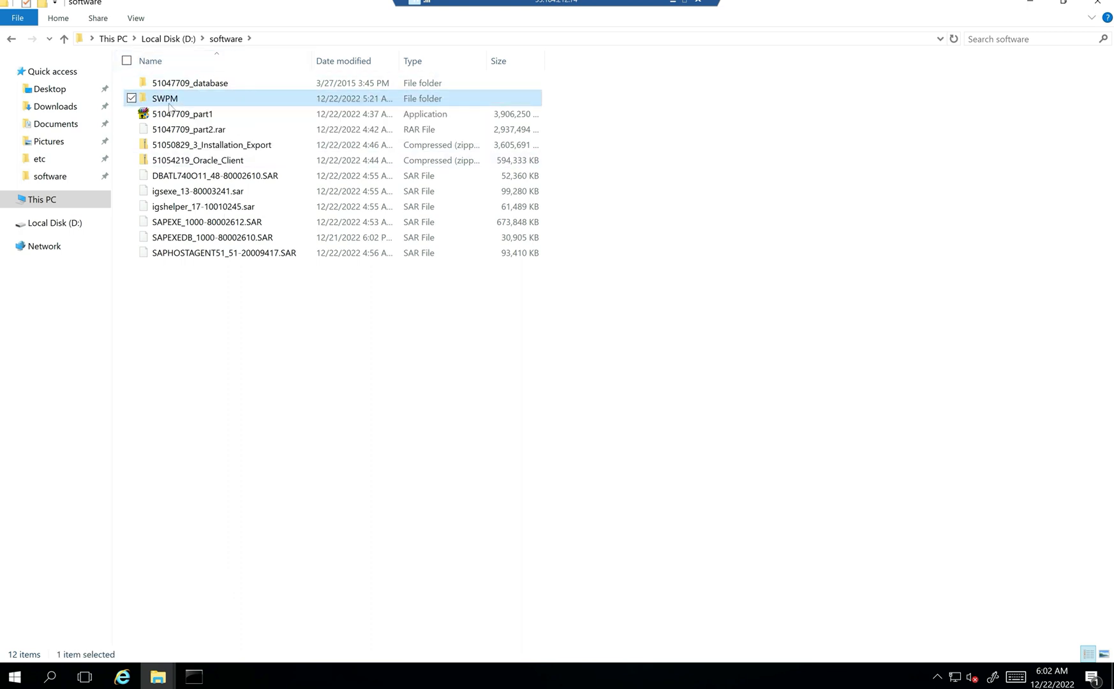
{"action": "left_click", "coordinate": [312, 38]}
{"action": "key", "text": "ctrl+c"}
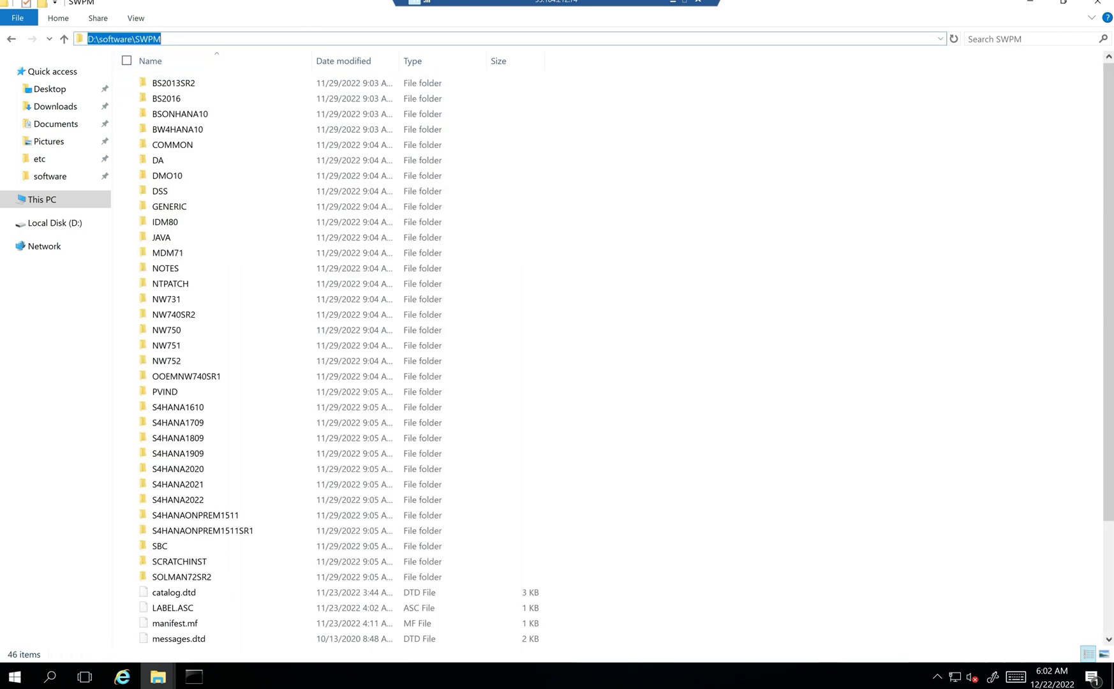
- Change the Command Prompt's directory to D:\software\SWPM with cd and the pasted path
{"action": "left_click", "coordinate": [192, 677]}
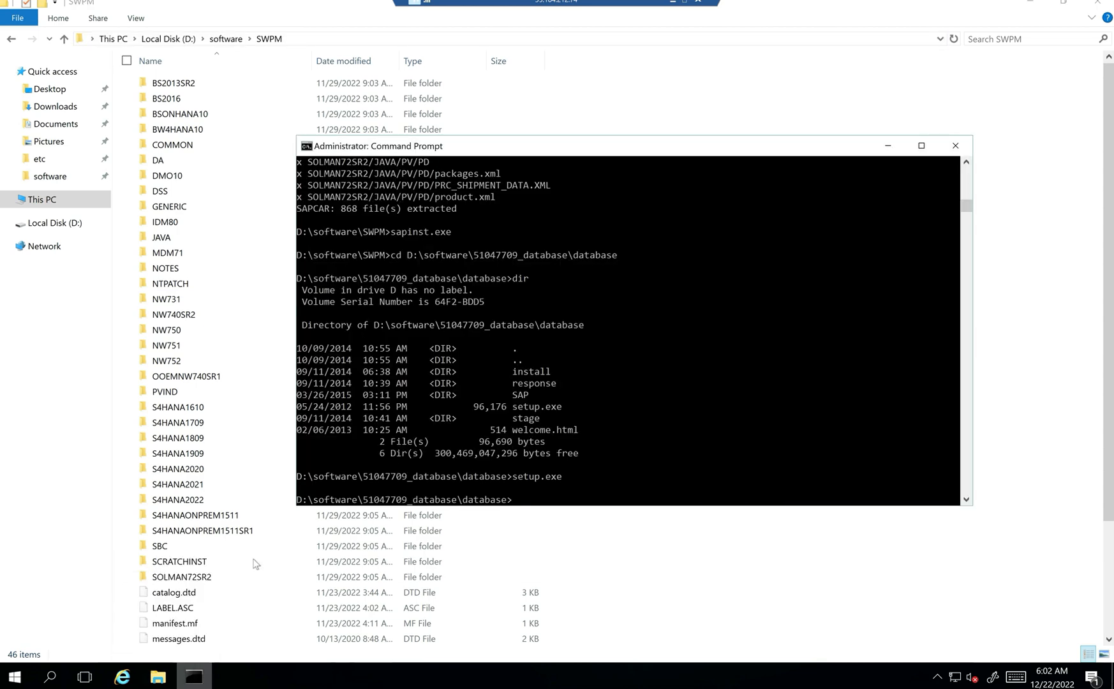
{"action": "type", "text": "cd"}
{"action": "key", "text": "ctrl+v"}
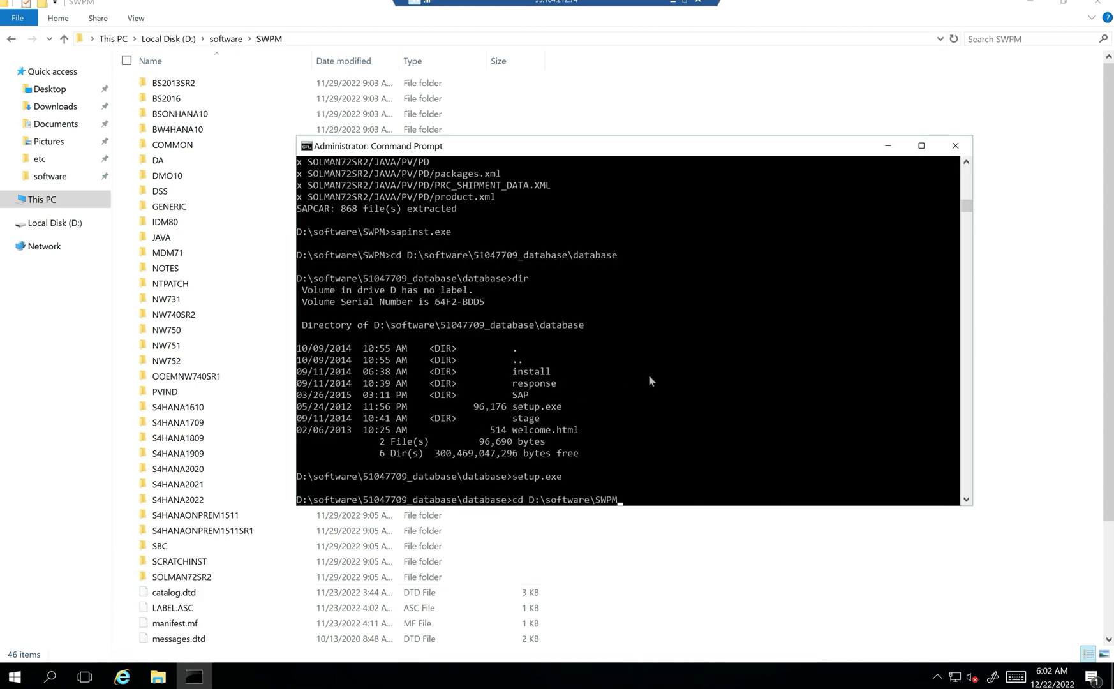
{"action": "key", "text": "Return"}
{"action": "key", "text": "Return"}
{"action": "key", "text": "Return"}
{"action": "key", "text": "Return"}
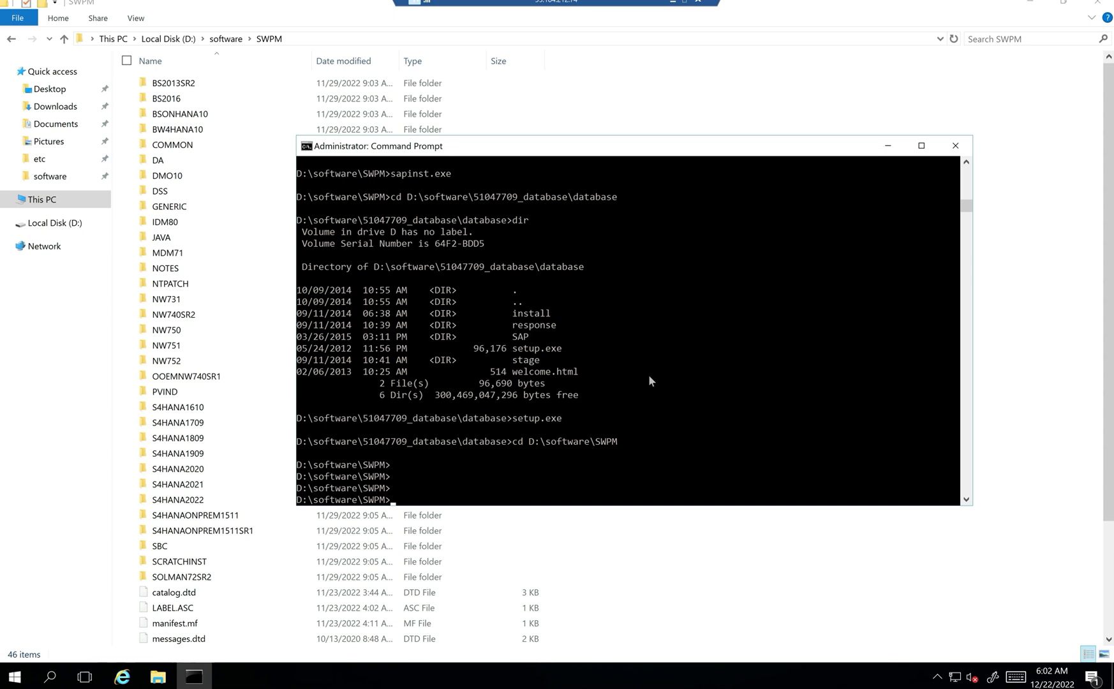
- Check the SWPM file list, then run sapinst.exe to start the SAP installer
{"action": "left_click", "coordinate": [1018, 393]}
{"action": "scroll", "coordinate": [988, 449], "scroll_direction": "down", "scroll_amount": 3}
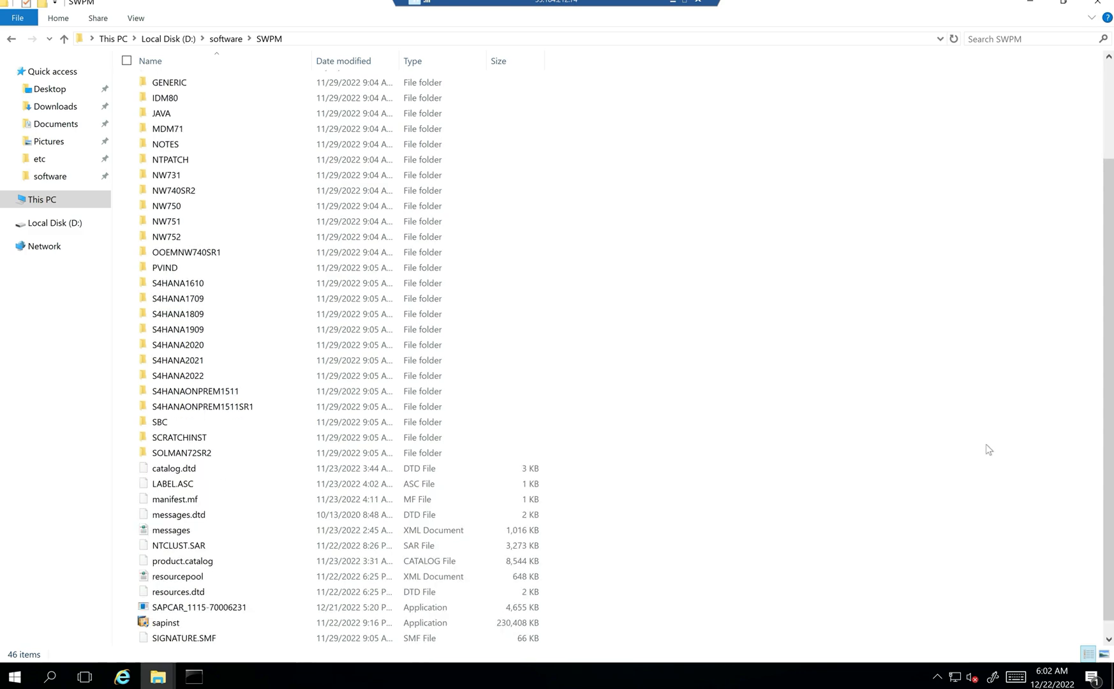
{"action": "scroll", "coordinate": [988, 449], "scroll_direction": "down", "scroll_amount": 1}
{"action": "left_click", "coordinate": [194, 677]}
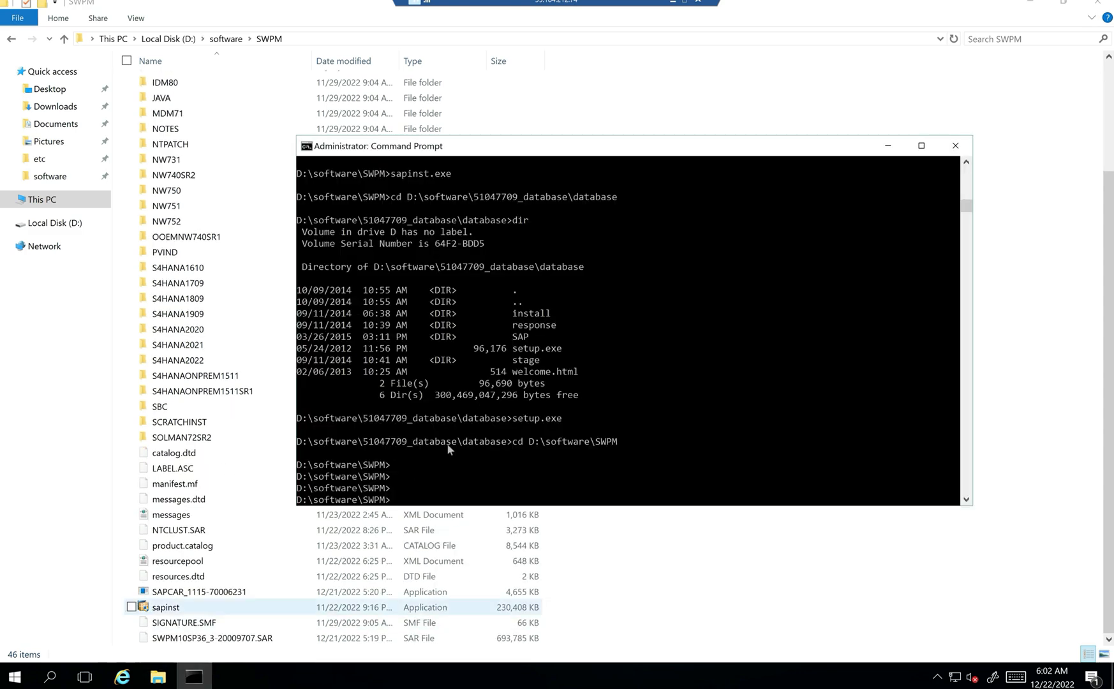
{"action": "type", "text": "sapinst"}
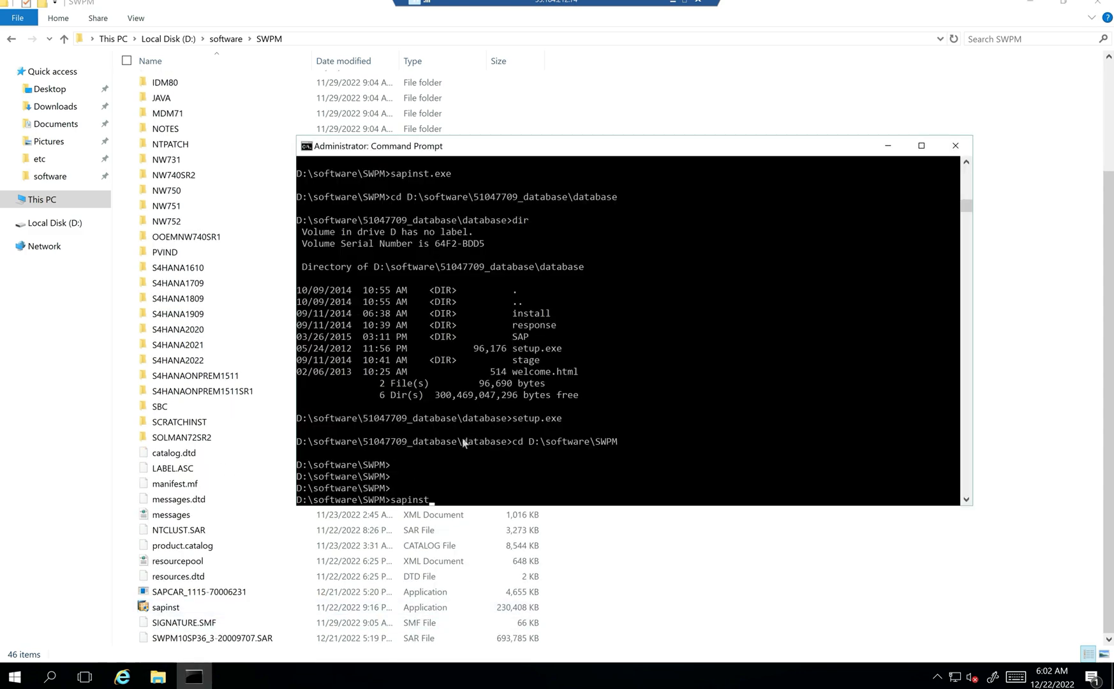
{"action": "type", "text": ".exe"}
{"action": "key", "text": "BackSpace"}
{"action": "key", "text": "BackSpace"}
{"action": "key", "text": "BackSpace"}
{"action": "key", "text": "BackSpace"}
{"action": "key", "text": "BackSpace"}
{"action": "key", "text": "BackSpace"}
{"action": "key", "text": "BackSpace"}
{"action": "key", "text": "Tab"}
{"action": "key", "text": "Return"}
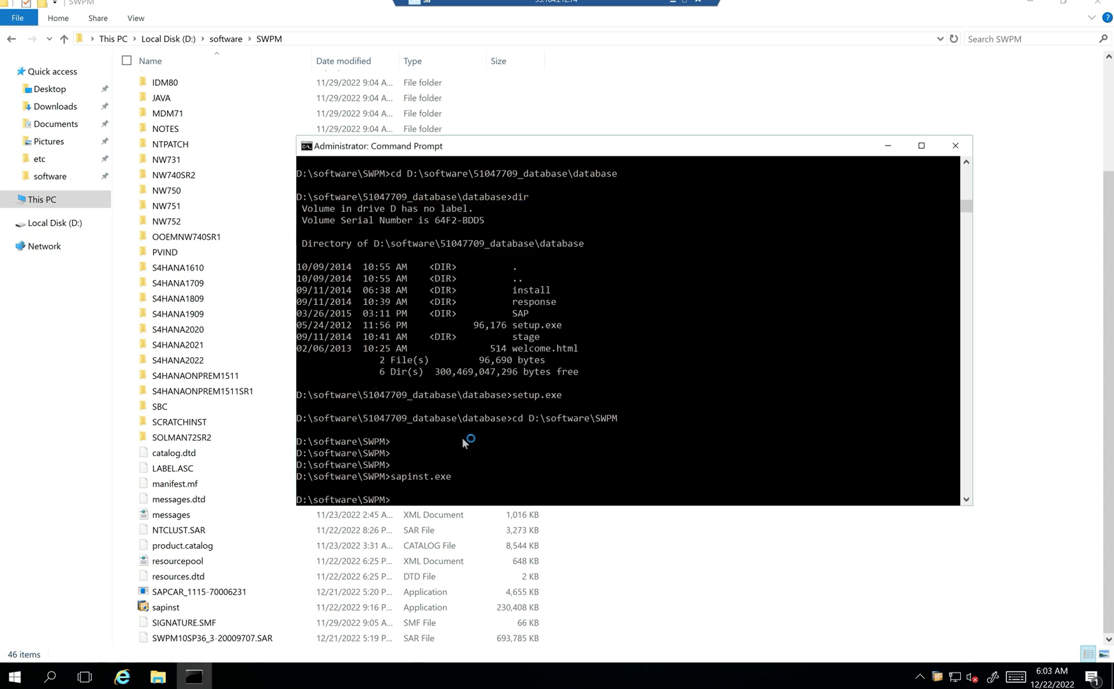
- Minimize Command Prompt and bring up the Explorer title-bar menu to minimize it
{"action": "left_click", "coordinate": [888, 146]}
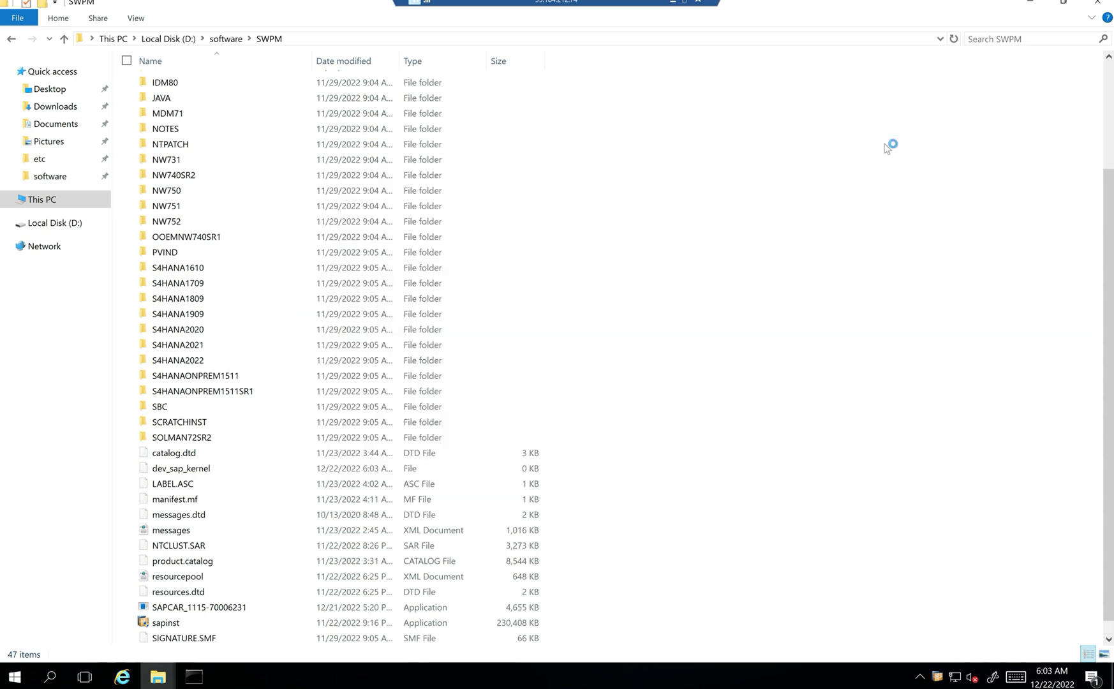
{"action": "right_click", "coordinate": [354, 4]}
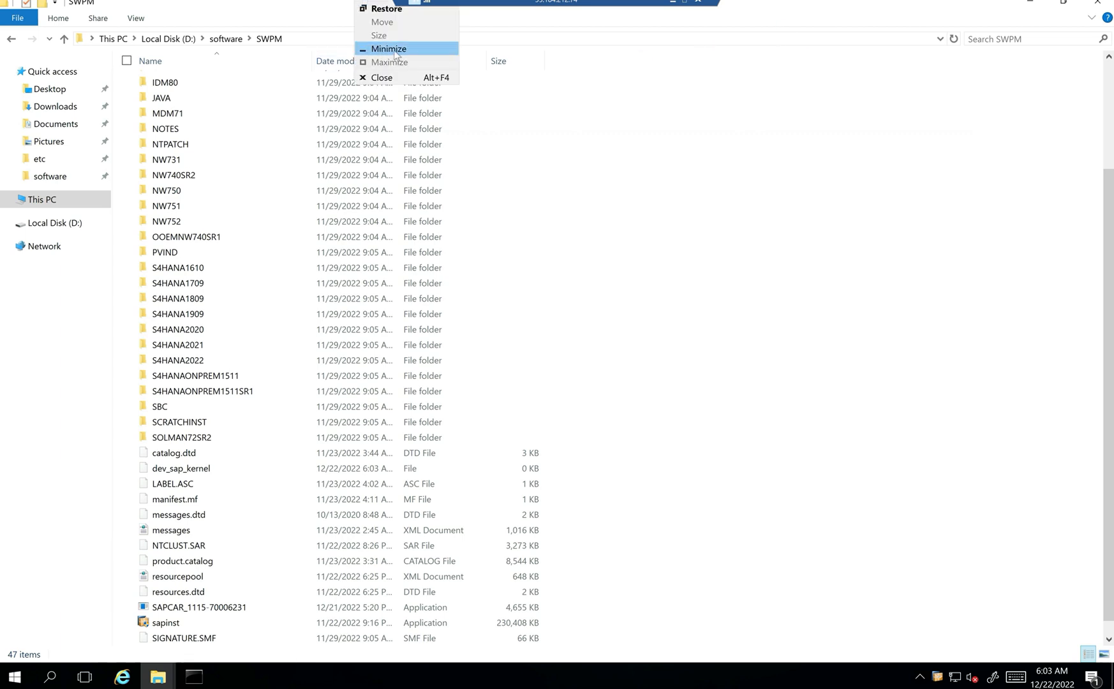
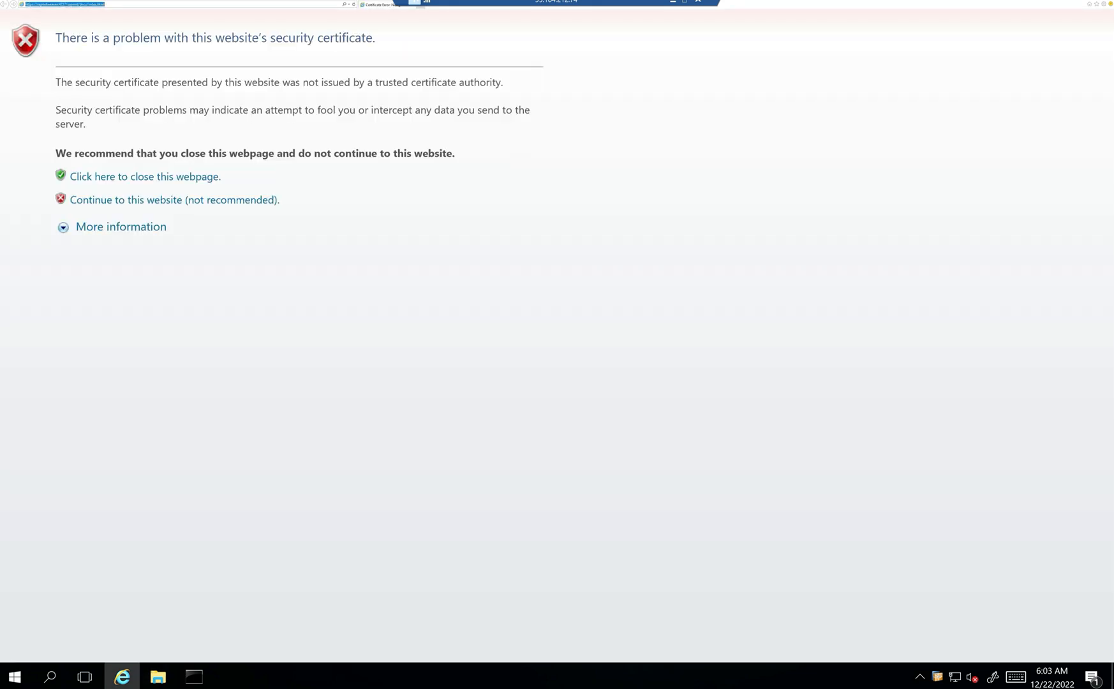
- Close the Internet Explorer certificate-warning window and launch Google Chrome with the user's profile
{"action": "right_click", "coordinate": [128, 3]}
{"action": "left_click", "coordinate": [159, 76]}
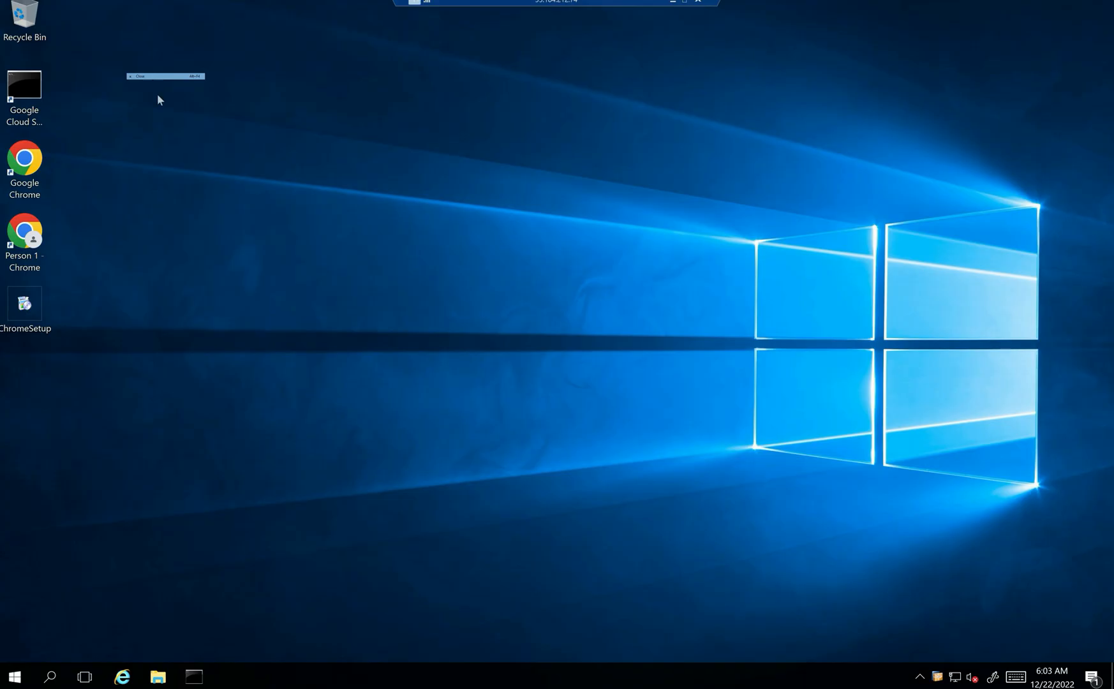
{"action": "double_click", "coordinate": [24, 159]}
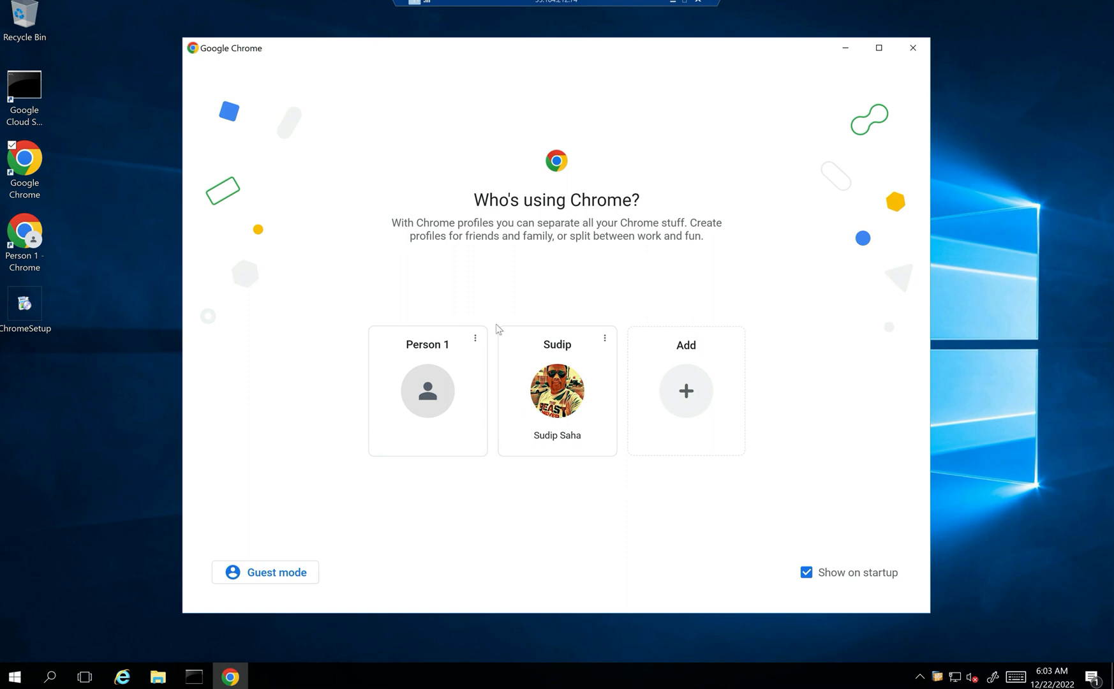
{"action": "left_click", "coordinate": [545, 385]}
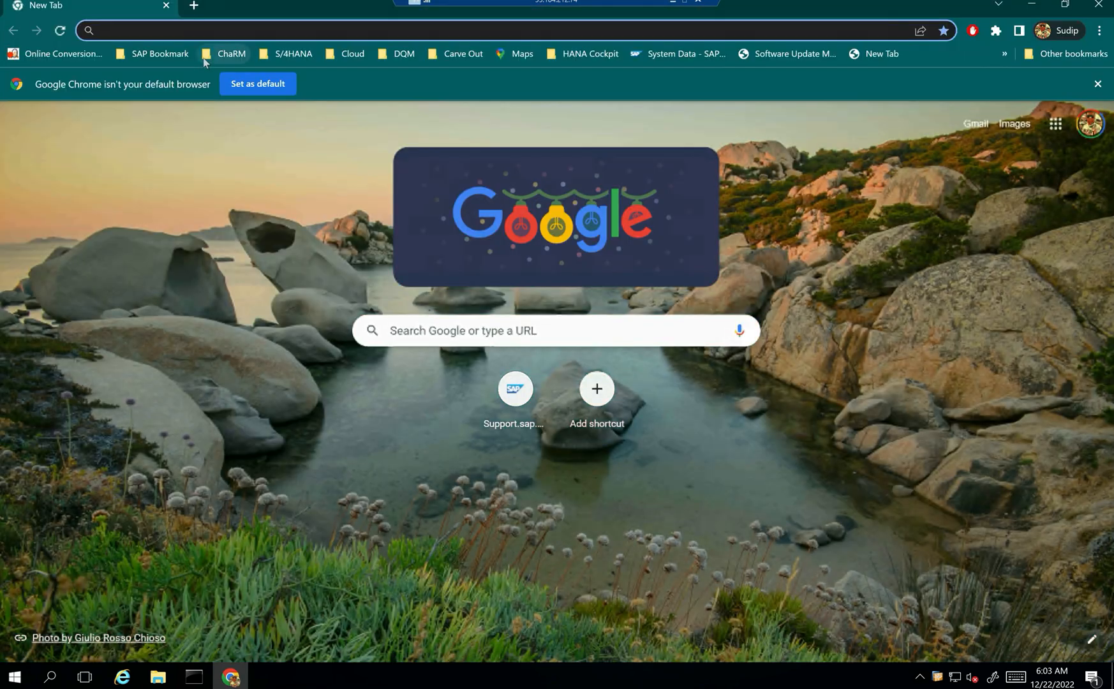
{"action": "type", "text": "https://sapnetweaver:4237/sapinst/docs/index.html"}
{"action": "left_click", "coordinate": [204, 61]}
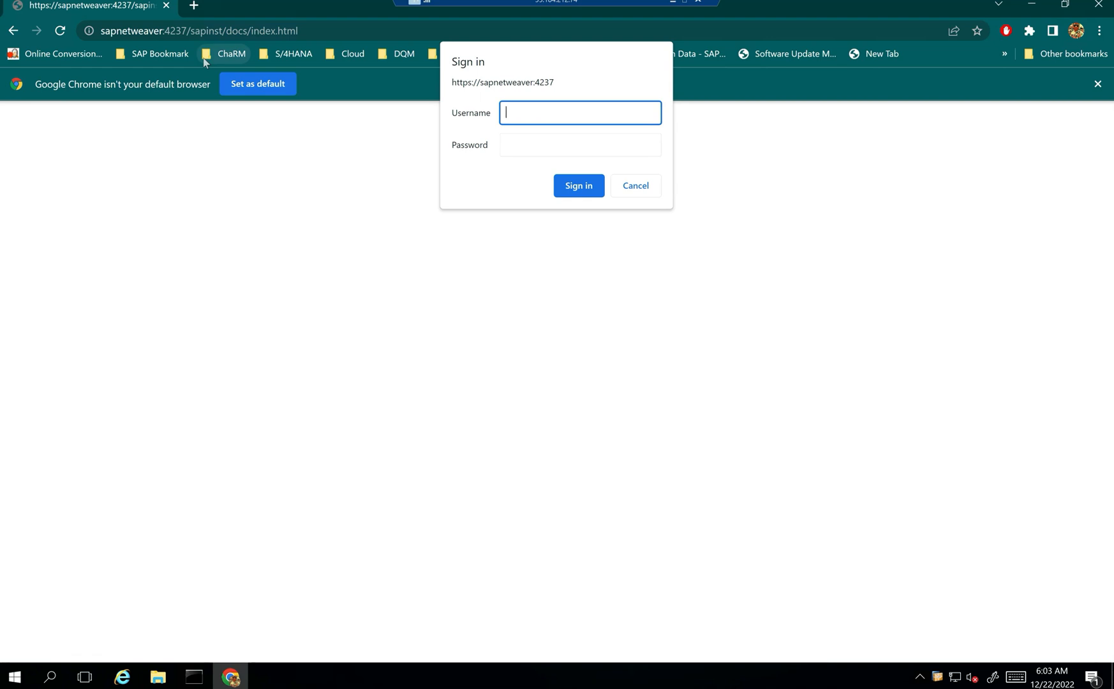
{"action": "type", "text": "itcareercloud123"}
{"action": "key", "text": "Tab"}
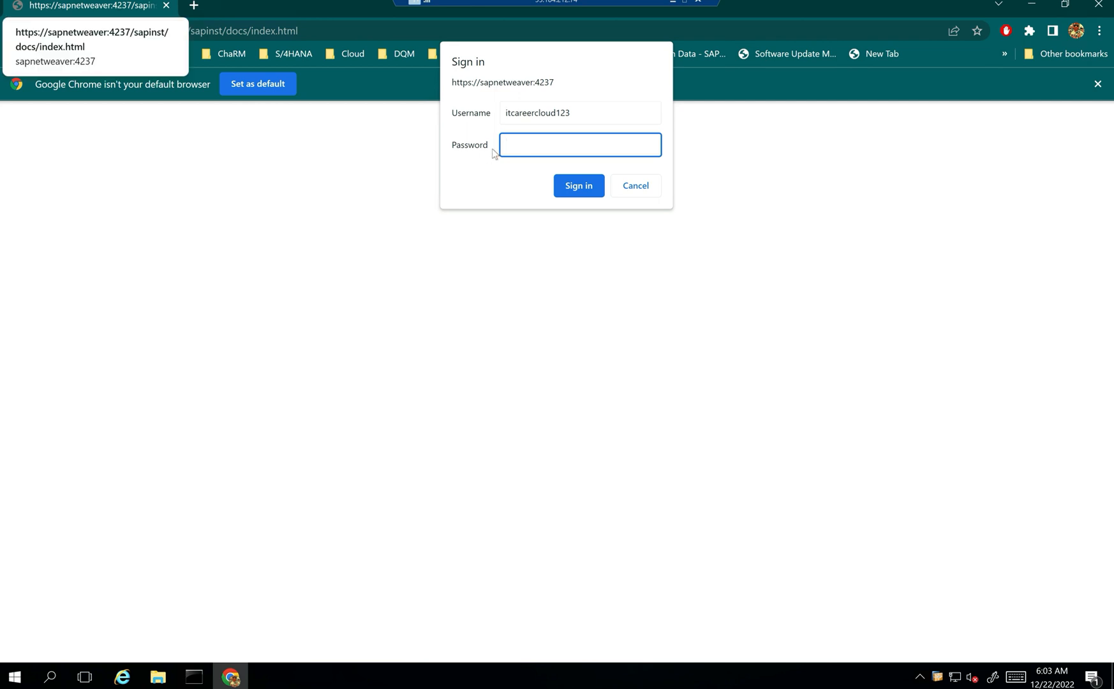
{"action": "type", "text": "************"}
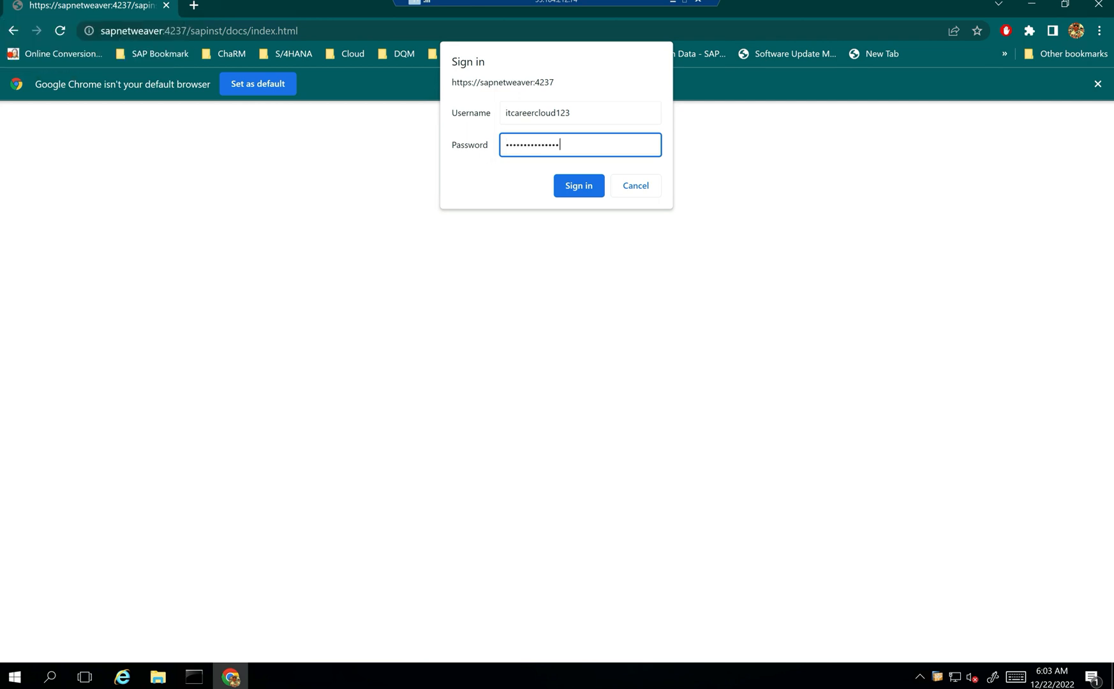
{"action": "left_click", "coordinate": [585, 187]}
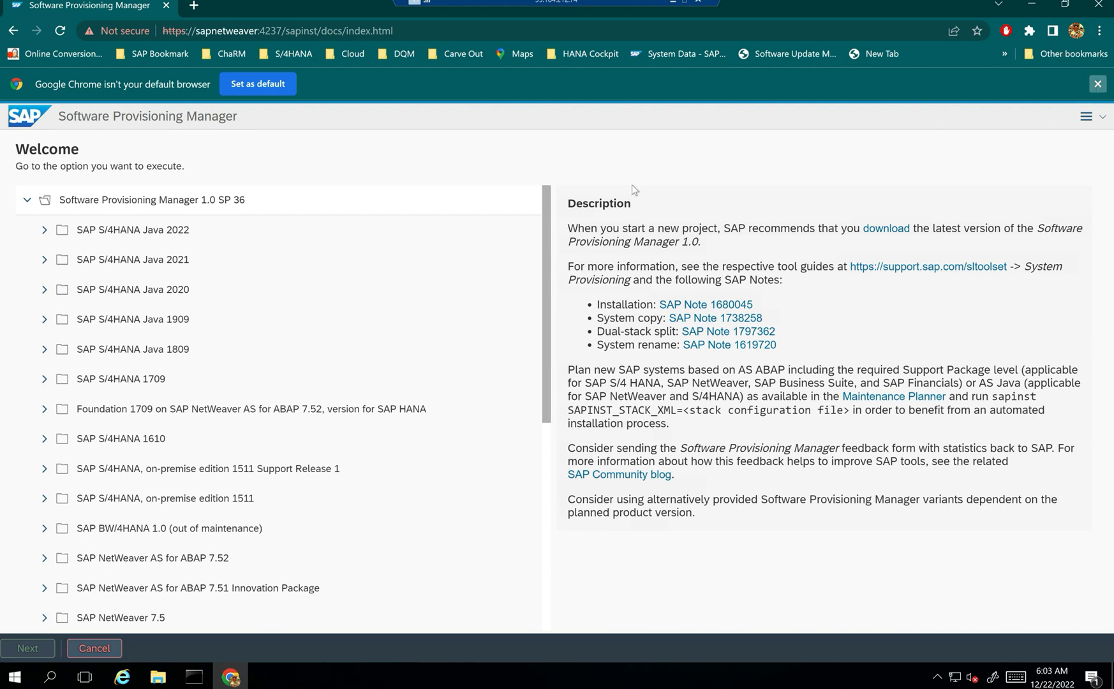
- Dismiss Chrome's default-browser infobar and scroll through the Welcome page's product tree
{"action": "left_click", "coordinate": [1097, 84]}
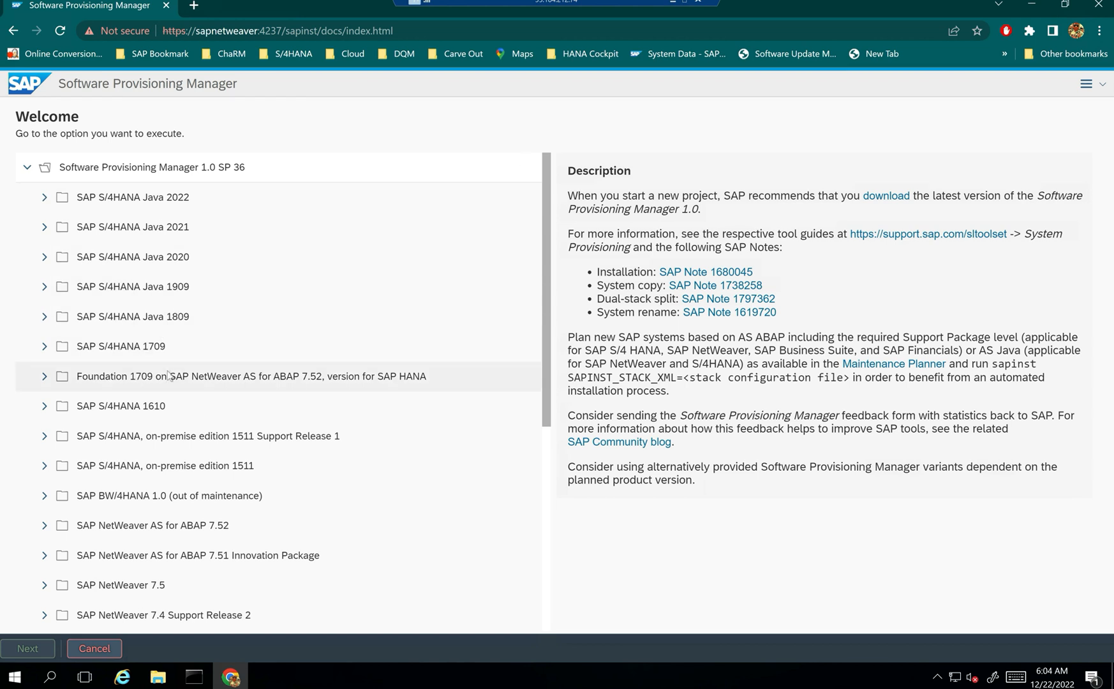
{"action": "scroll", "coordinate": [549, 260], "scroll_direction": "down", "scroll_amount": 1}
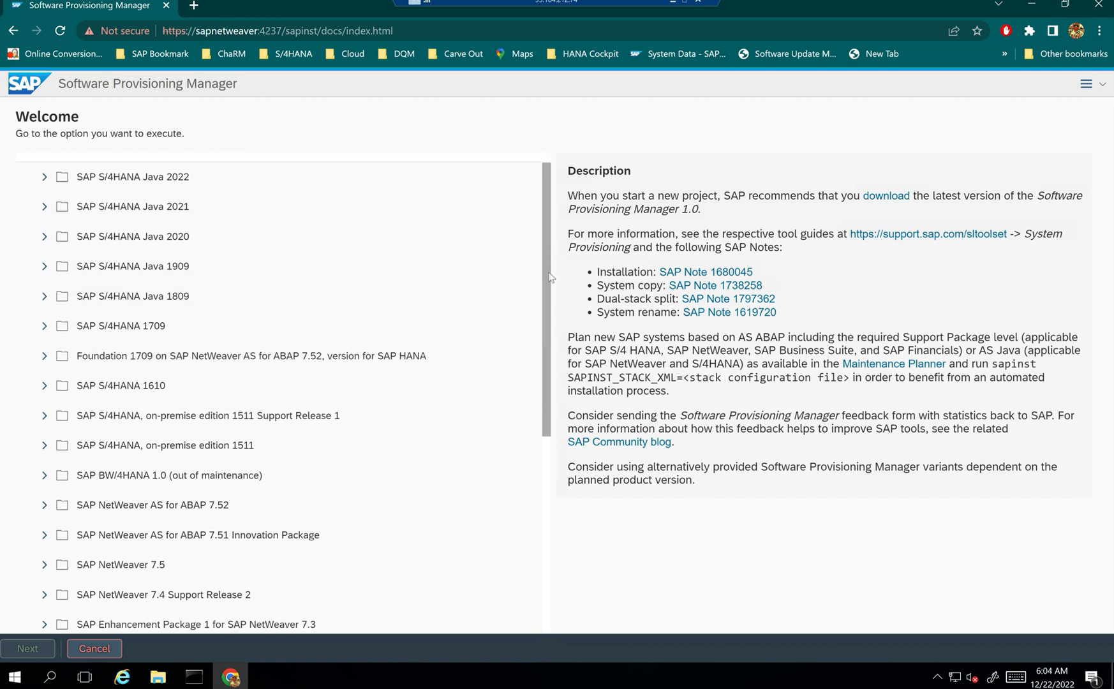
{"action": "scroll", "coordinate": [545, 242], "scroll_direction": "up", "scroll_amount": 1}
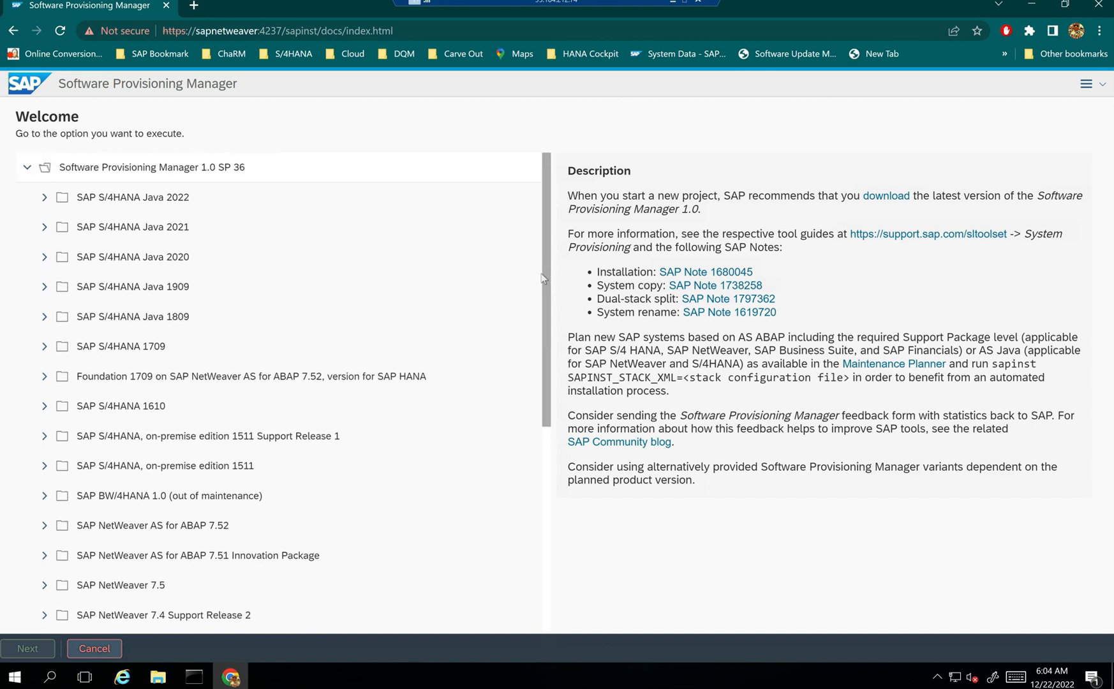
{"action": "scroll", "coordinate": [542, 294], "scroll_direction": "down", "scroll_amount": 2}
{"action": "left_click_drag", "start_coordinate": [543, 301], "coordinate": [569, 433]}
- Expand SAP NetWeaver 7.5 > Oracle > Installation > Application Server ABAP and select Standard System
{"action": "left_click", "coordinate": [46, 294]}
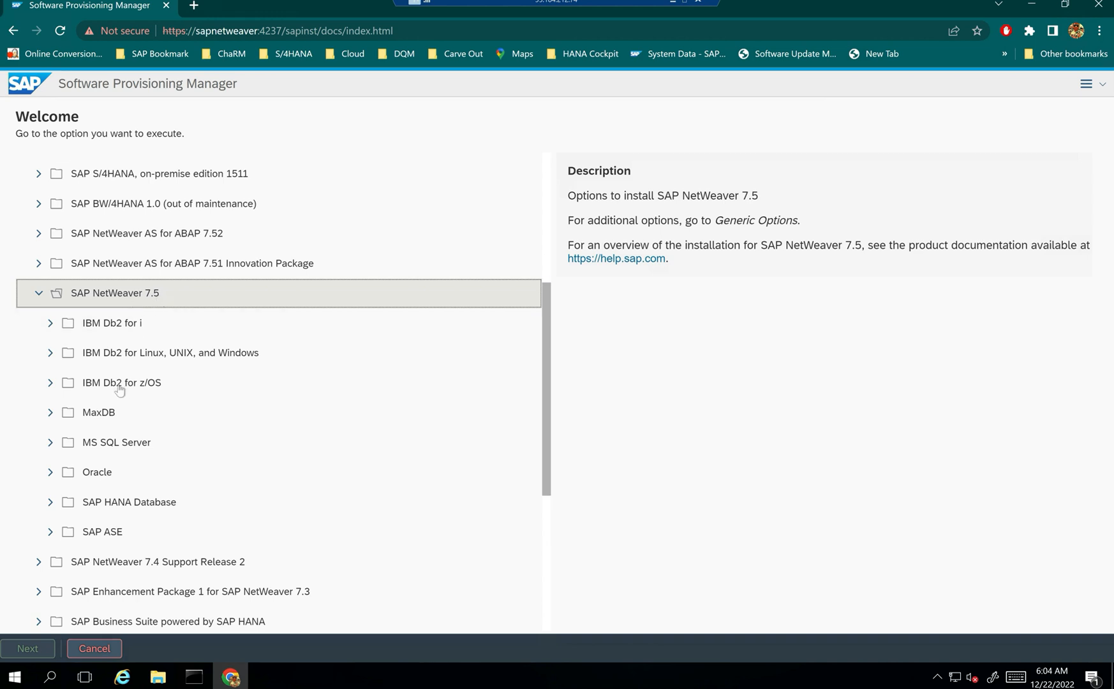
{"action": "left_click", "coordinate": [51, 473]}
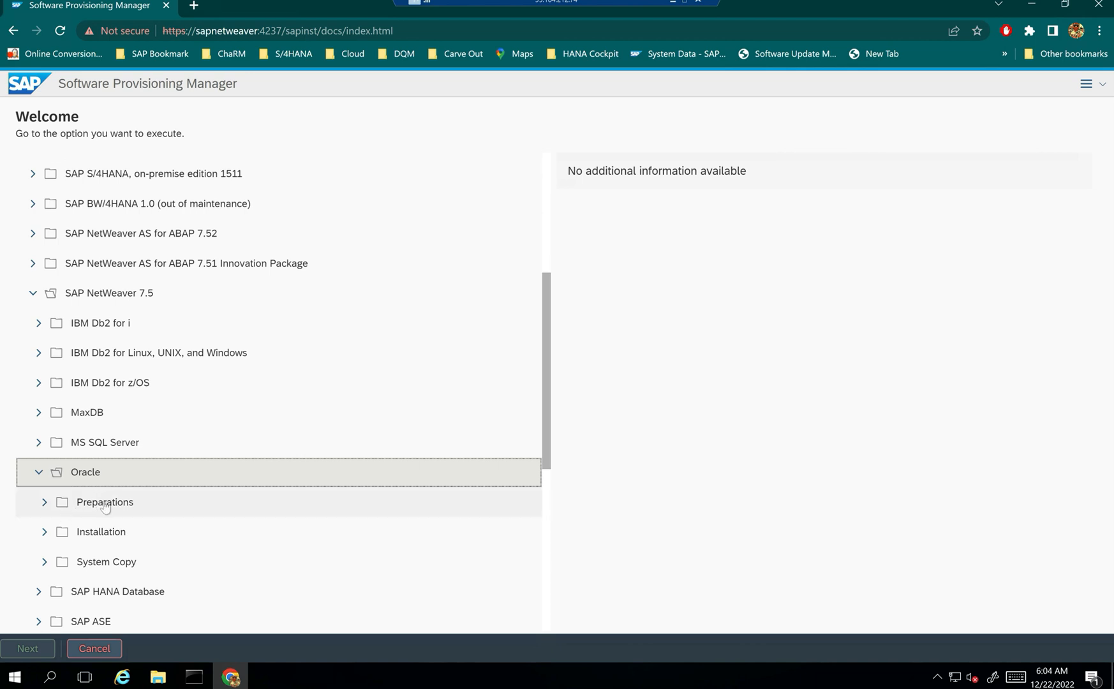
{"action": "scroll", "coordinate": [105, 507], "scroll_direction": "down", "scroll_amount": 2}
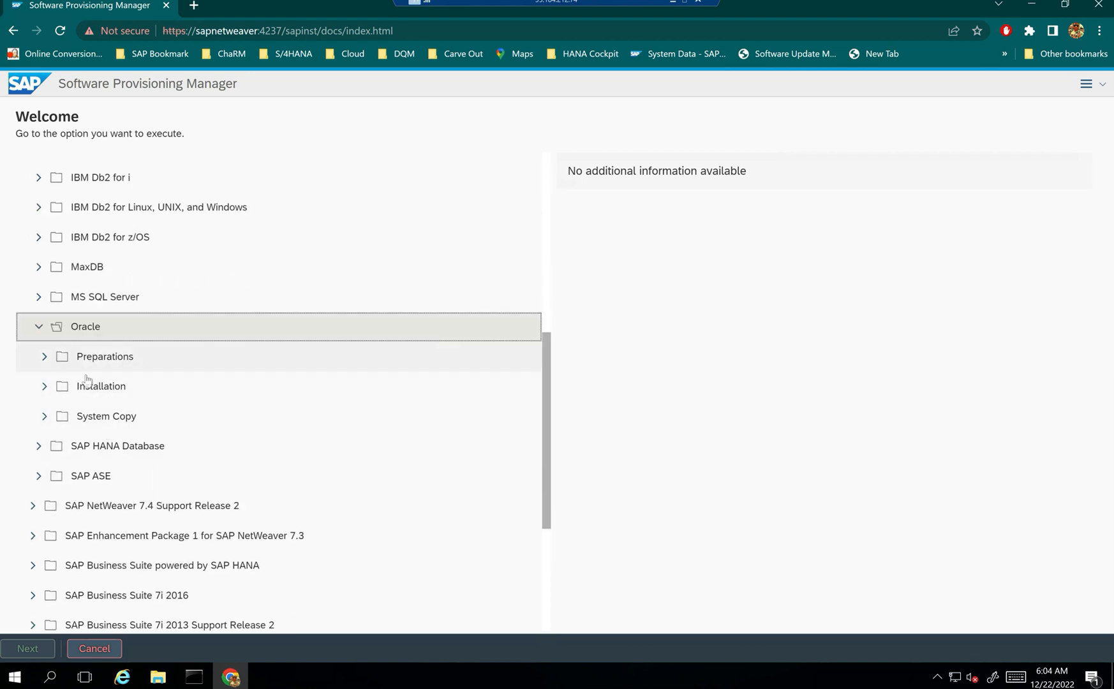
{"action": "left_click", "coordinate": [45, 387]}
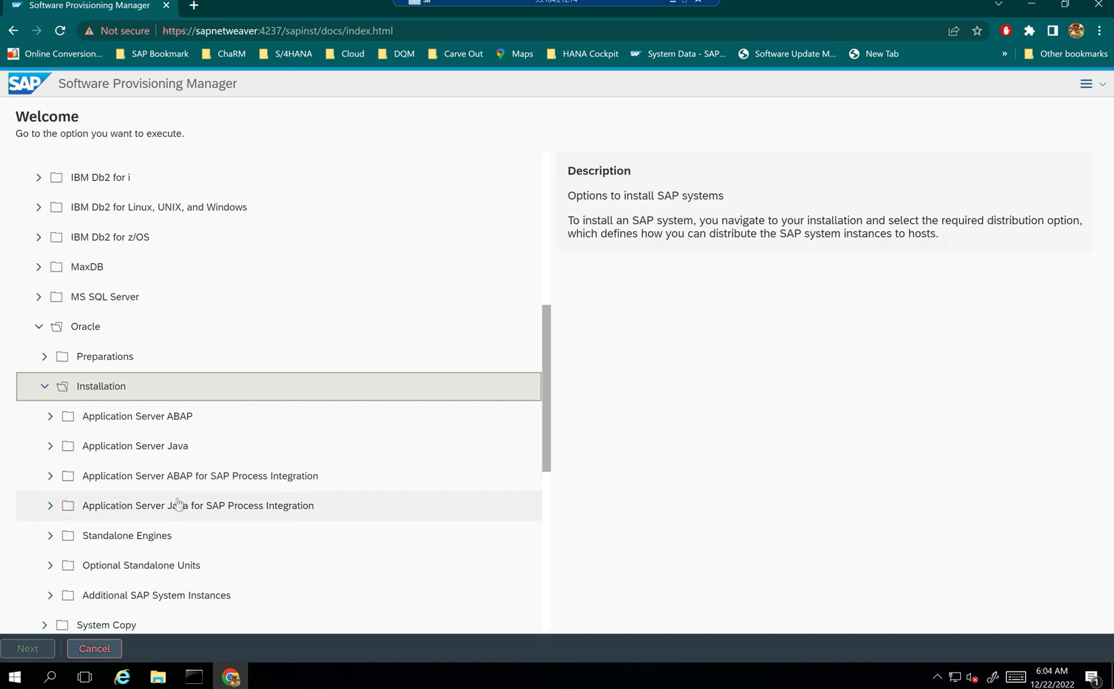
{"action": "left_click", "coordinate": [50, 418]}
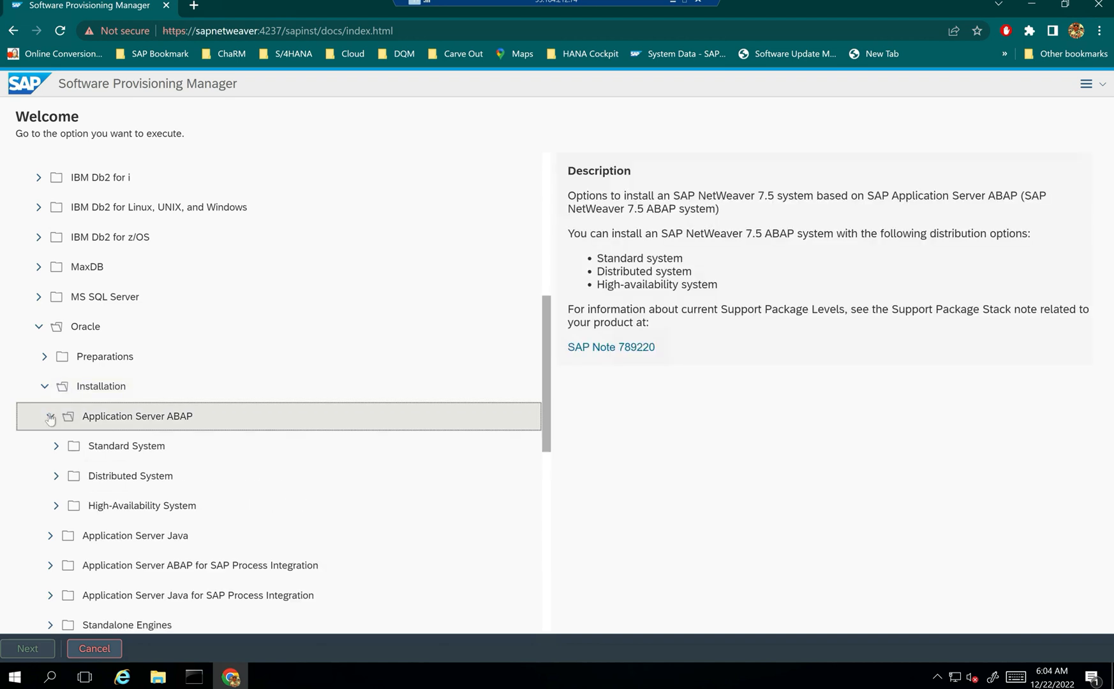
{"action": "left_click", "coordinate": [56, 447]}
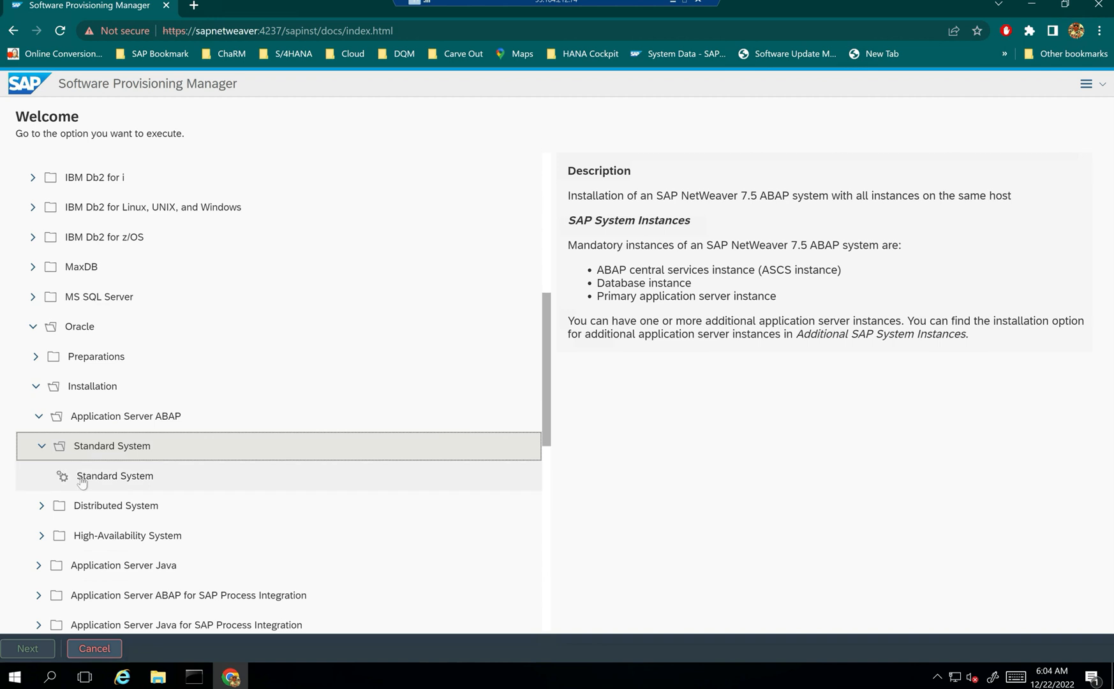
{"action": "left_click", "coordinate": [81, 481]}
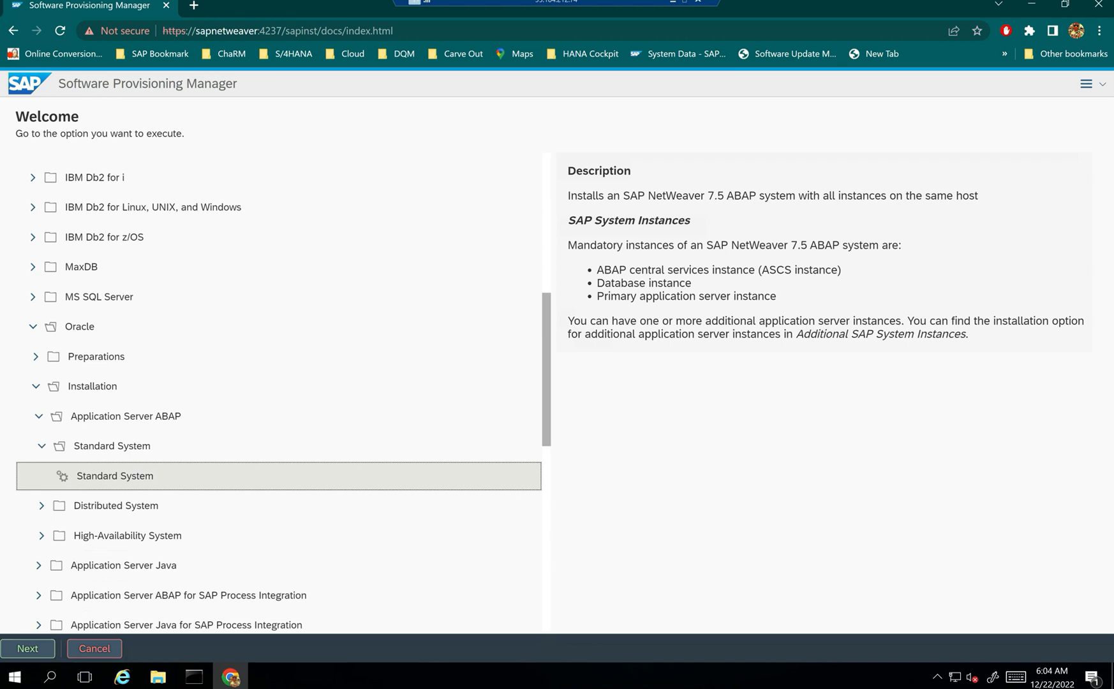
- Highlight the ASCS, database and primary application server instance requirements, then proceed with Standard System
{"action": "left_click_drag", "start_coordinate": [596, 270], "coordinate": [837, 267]}
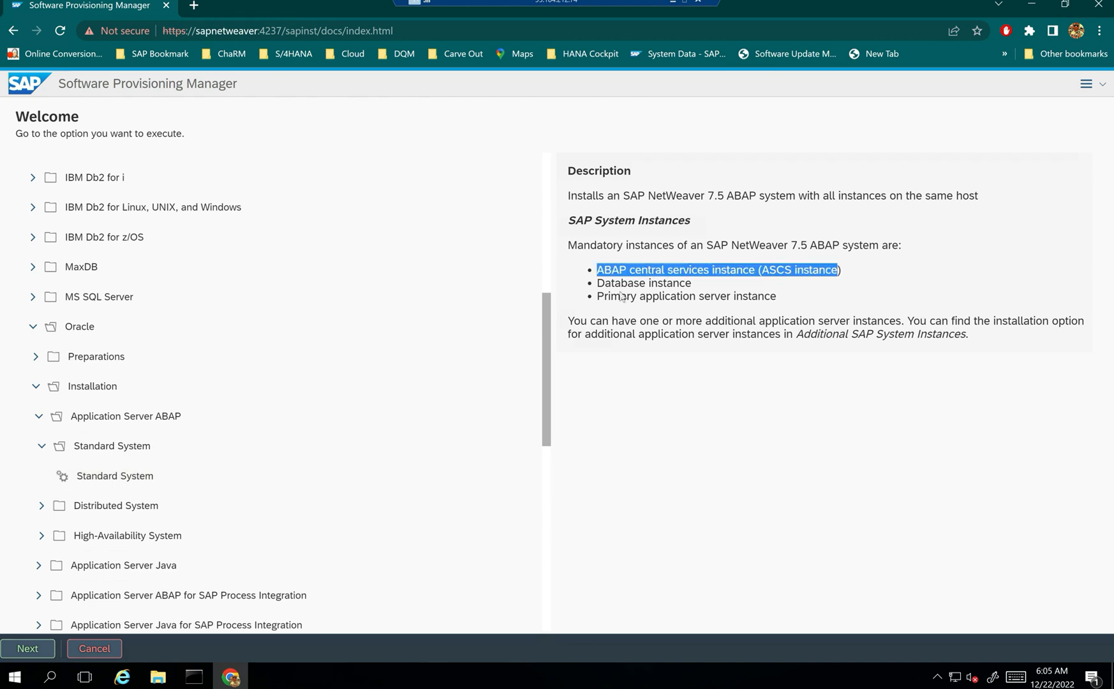
{"action": "left_click_drag", "start_coordinate": [604, 282], "coordinate": [691, 283]}
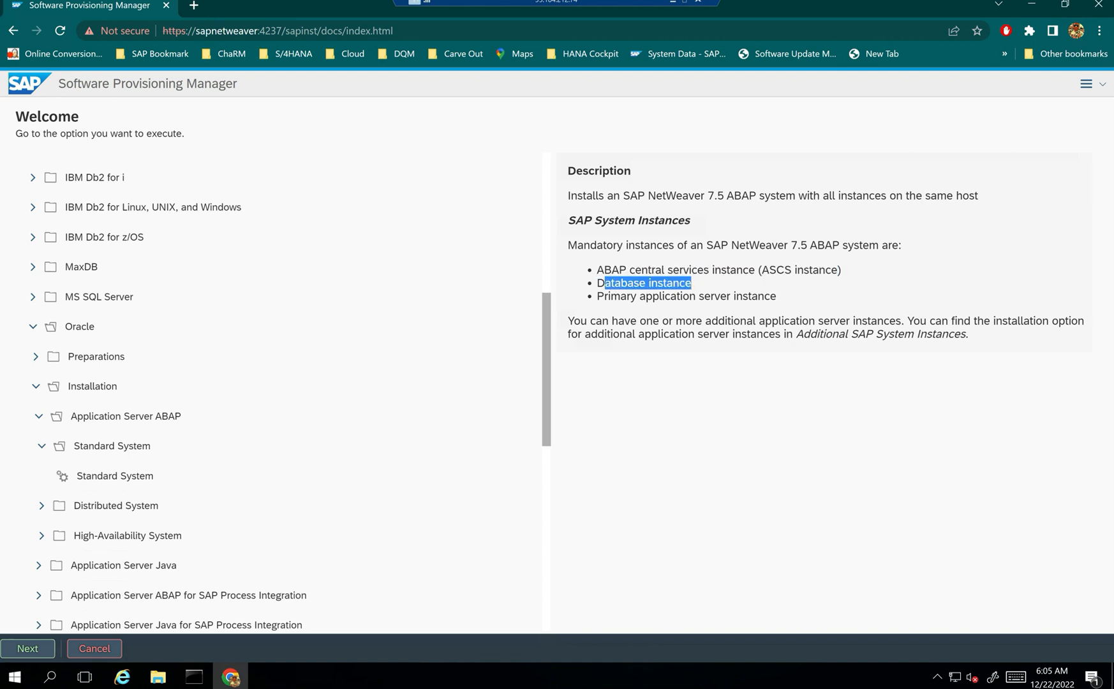
{"action": "mouse_move", "coordinate": [598, 296]}
{"action": "left_mouse_down"}
{"action": "mouse_move", "coordinate": [771, 296]}
{"action": "mouse_move", "coordinate": [616, 321]}
{"action": "mouse_move", "coordinate": [594, 278]}
{"action": "left_mouse_up"}
{"action": "left_click", "coordinate": [772, 296]}
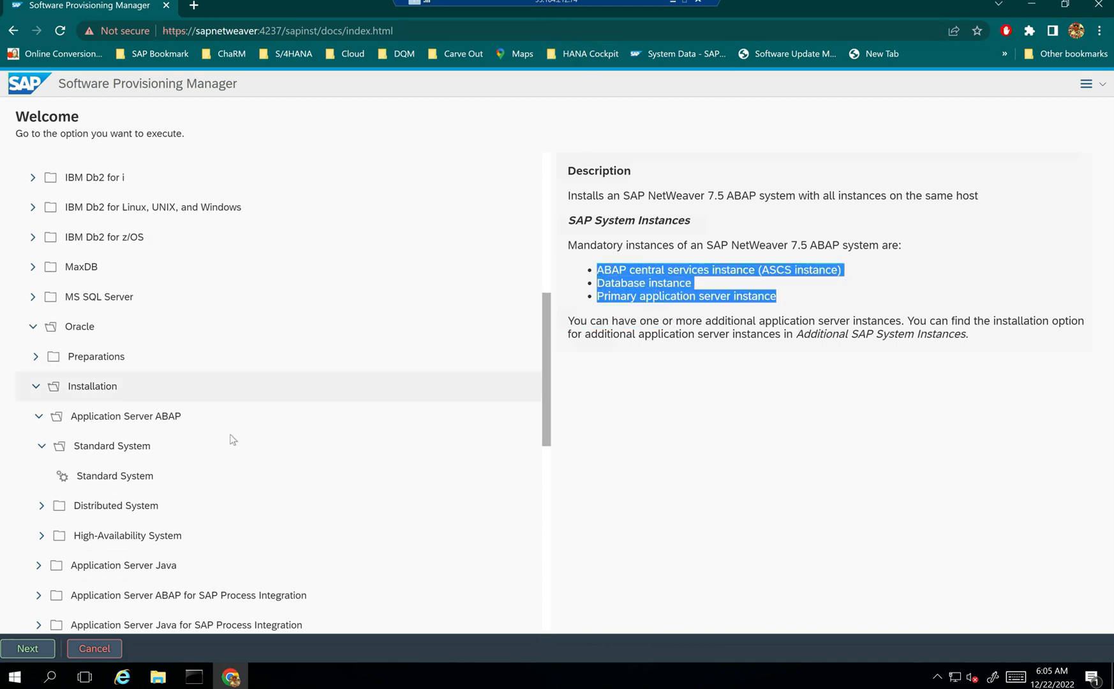
{"action": "left_click", "coordinate": [104, 480]}
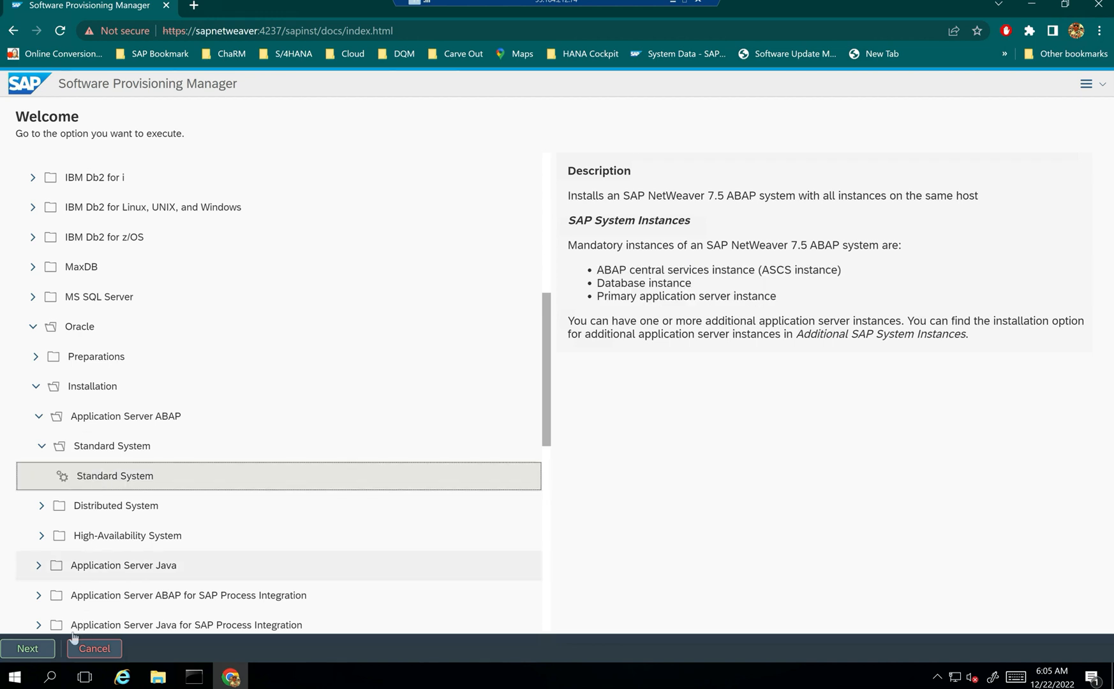
{"action": "left_click", "coordinate": [28, 648]}
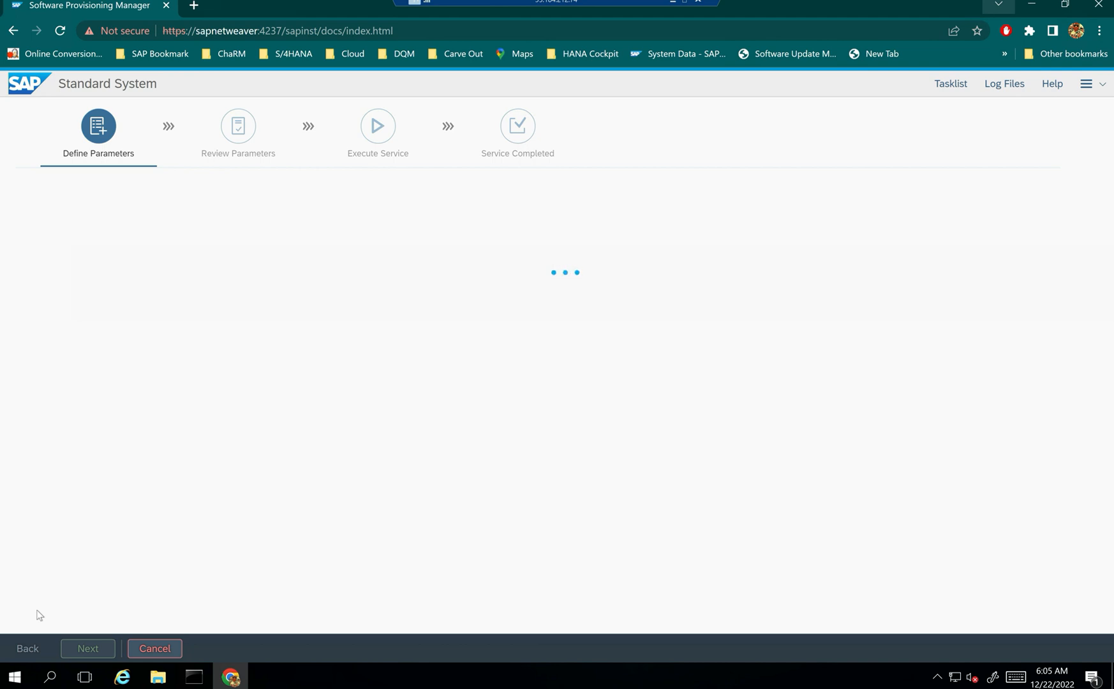
- Open the Win+X quick-link menu from the Start button while Define Parameters loads
{"action": "right_click", "coordinate": [15, 678]}
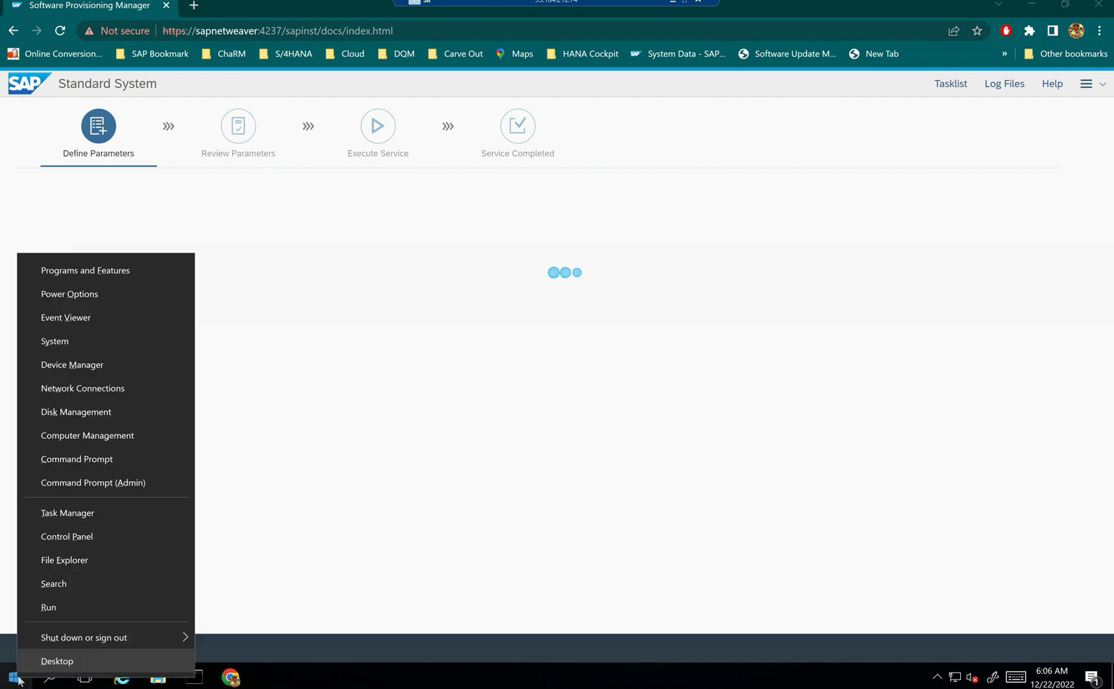
- Open Computer Management's Local Users and Groups > Users list, widening the Name column
{"action": "left_click", "coordinate": [59, 440]}
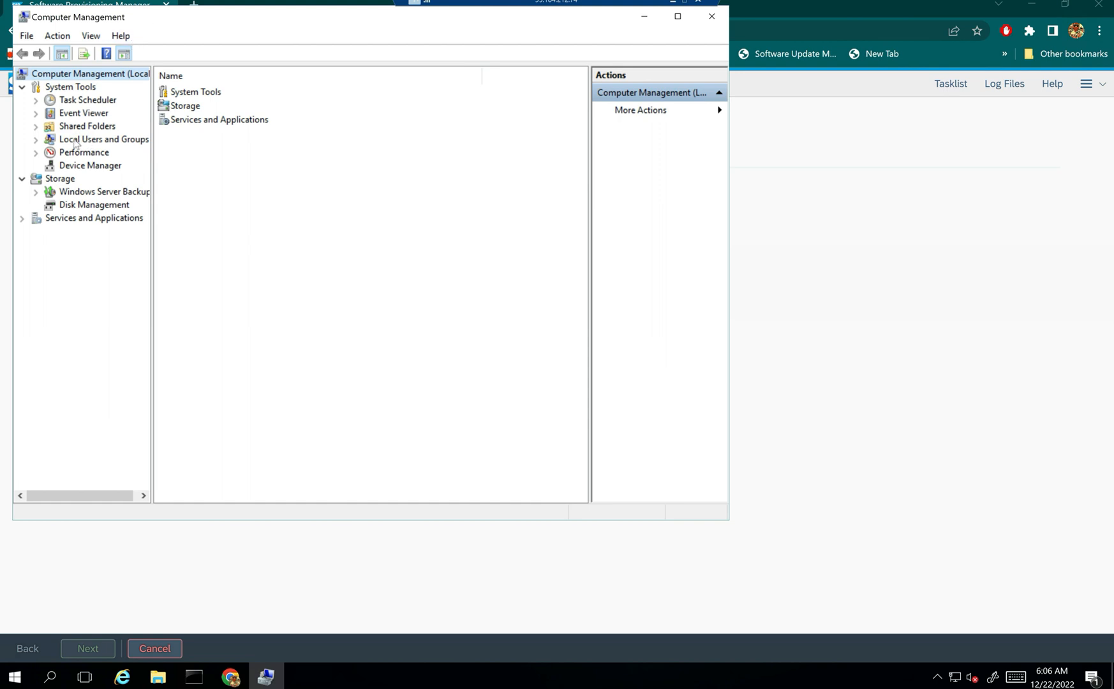
{"action": "left_click", "coordinate": [35, 139]}
{"action": "left_click", "coordinate": [80, 153]}
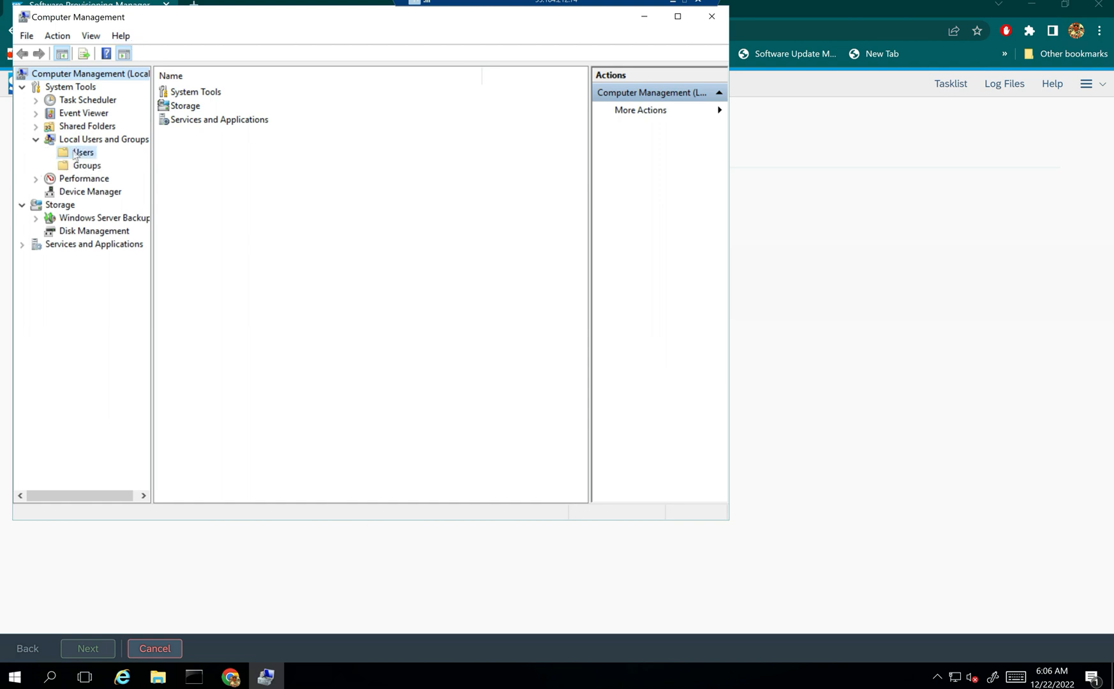
{"action": "left_click", "coordinate": [183, 148]}
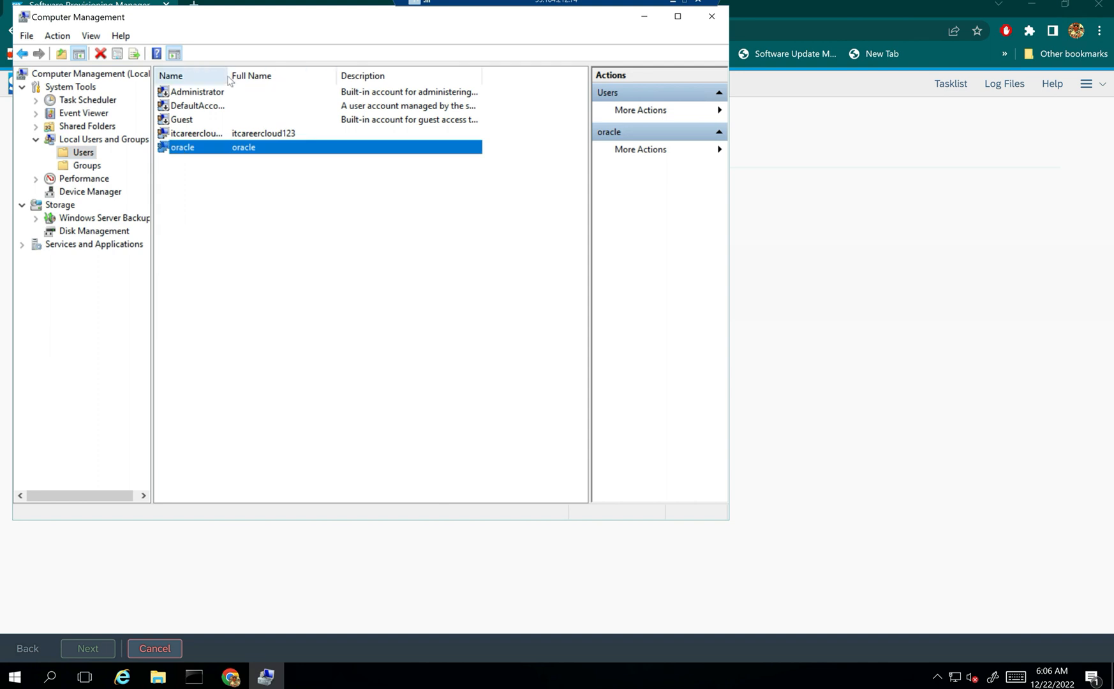
{"action": "left_click_drag", "start_coordinate": [227, 77], "coordinate": [271, 78]}
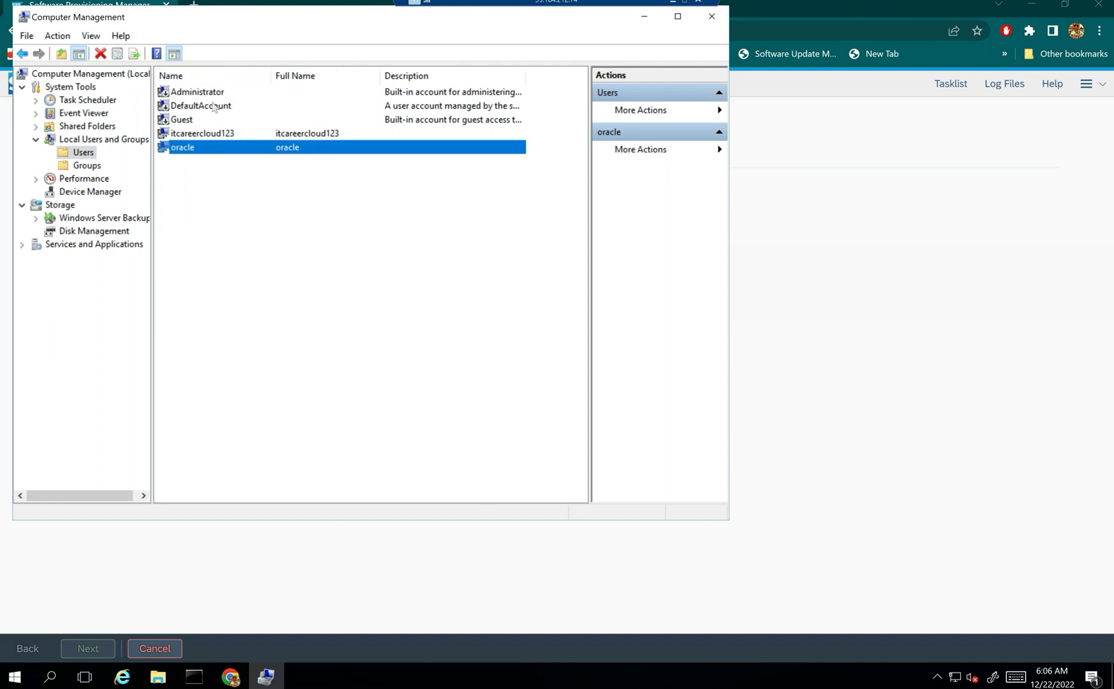
{"action": "left_click", "coordinate": [191, 135]}
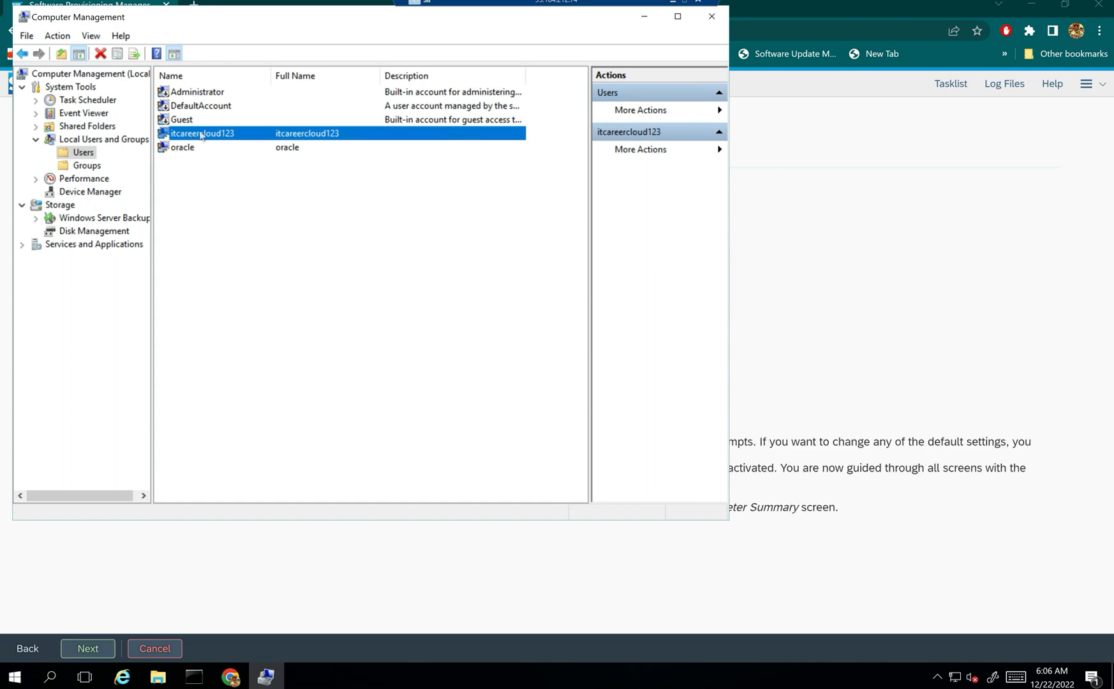
- Review the oracle user's Member Of groups, cancel Properties, and close Computer Management
{"action": "double_click", "coordinate": [183, 148]}
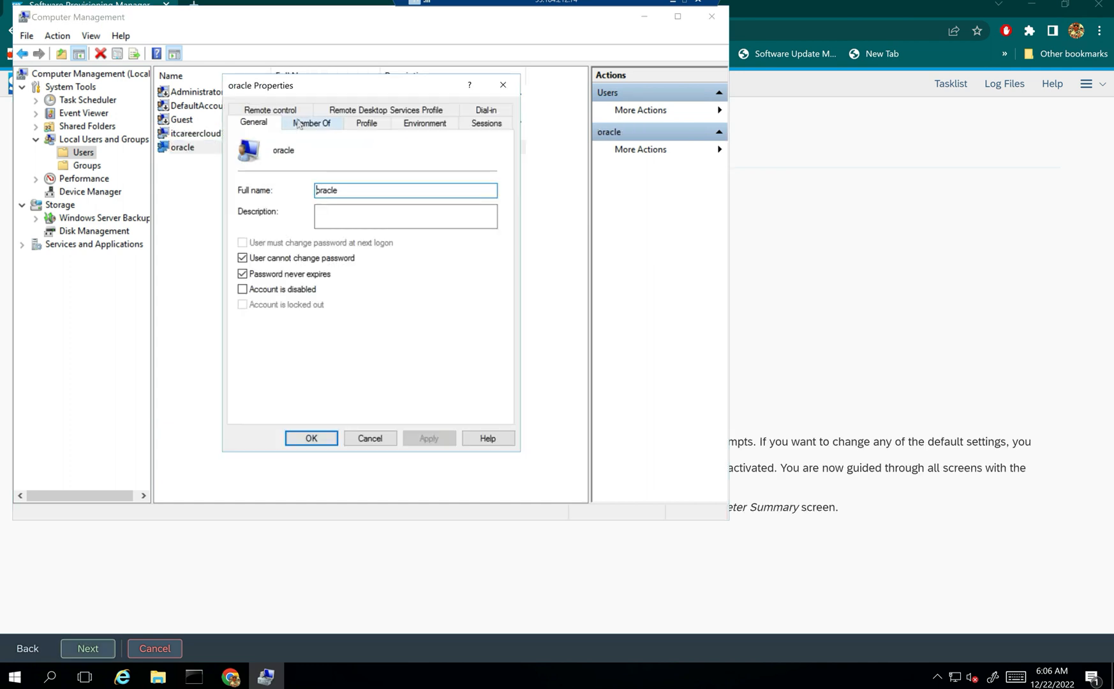
{"action": "left_click", "coordinate": [319, 122]}
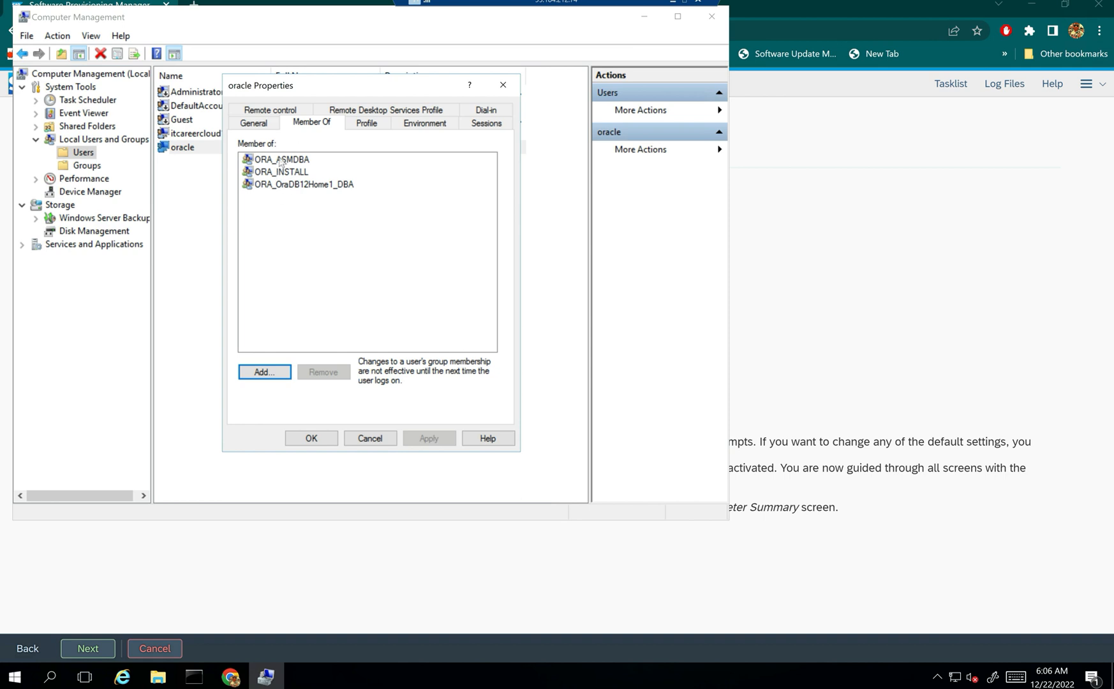
{"action": "left_click", "coordinate": [371, 440]}
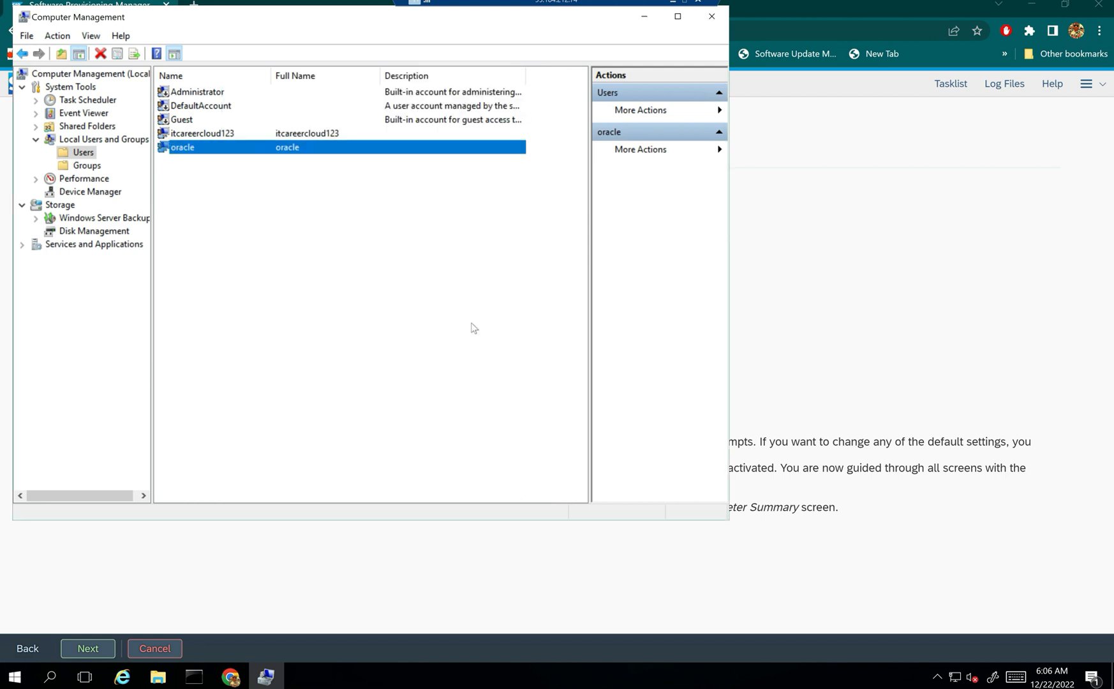
{"action": "left_click", "coordinate": [712, 17]}
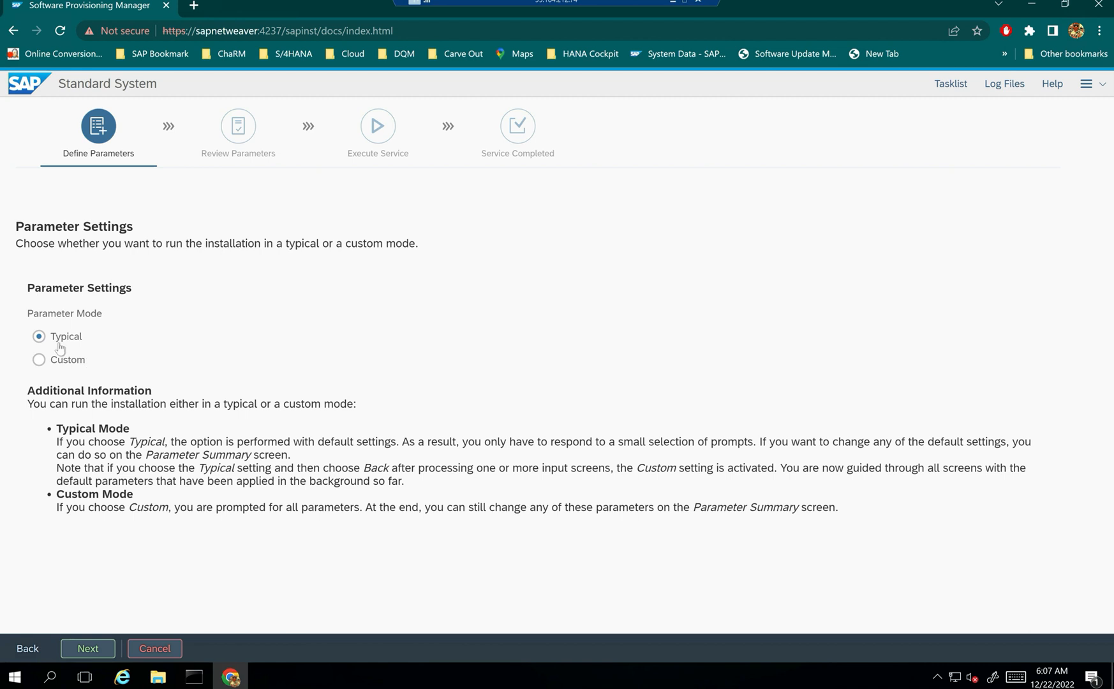
- Keep Parameter Mode on Typical and continue to the next screen
{"action": "left_click", "coordinate": [84, 650]}
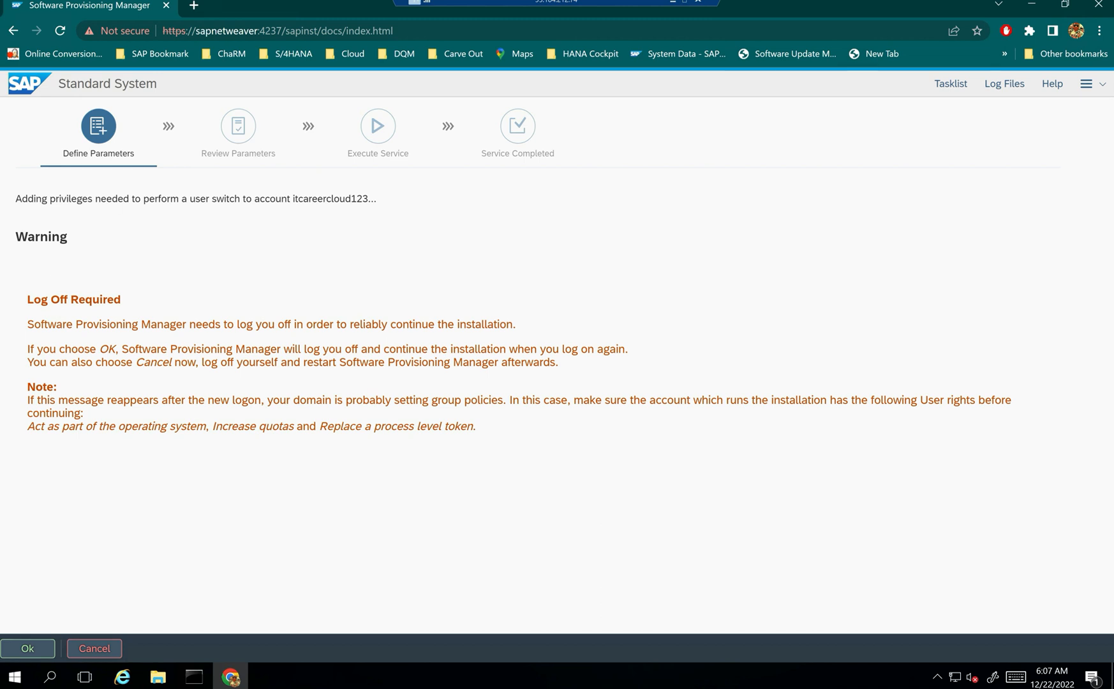
- Highlight the log-off explanation, then confirm with Ok to log off and restart the installer
{"action": "left_click_drag", "start_coordinate": [43, 324], "coordinate": [632, 352]}
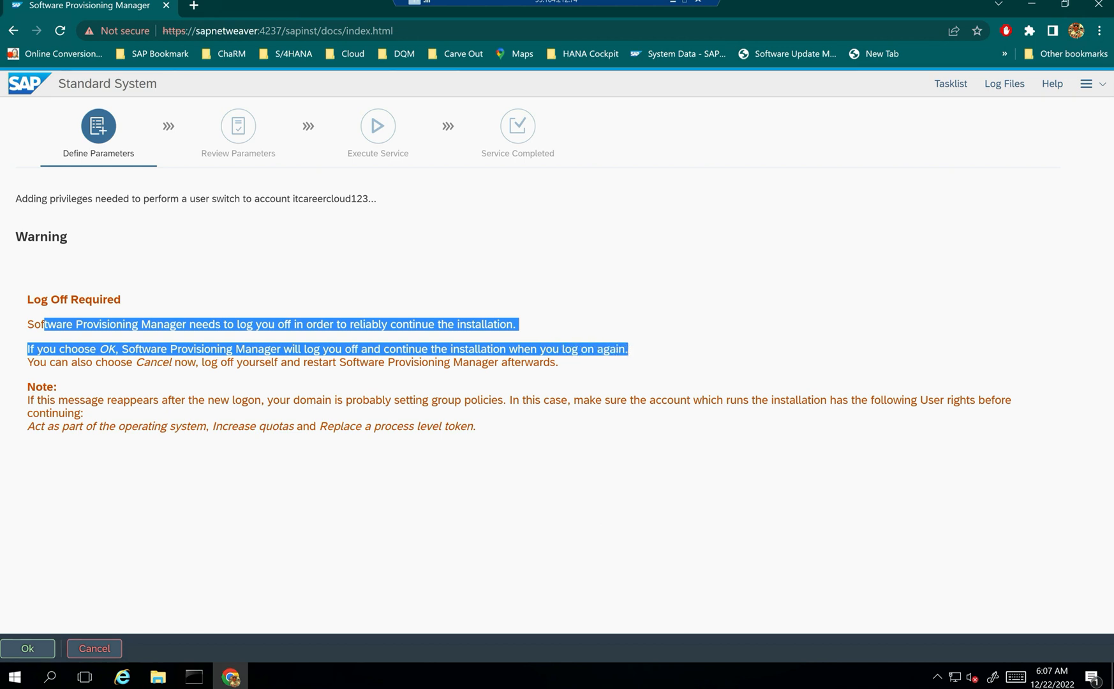
{"action": "left_click", "coordinate": [27, 648]}
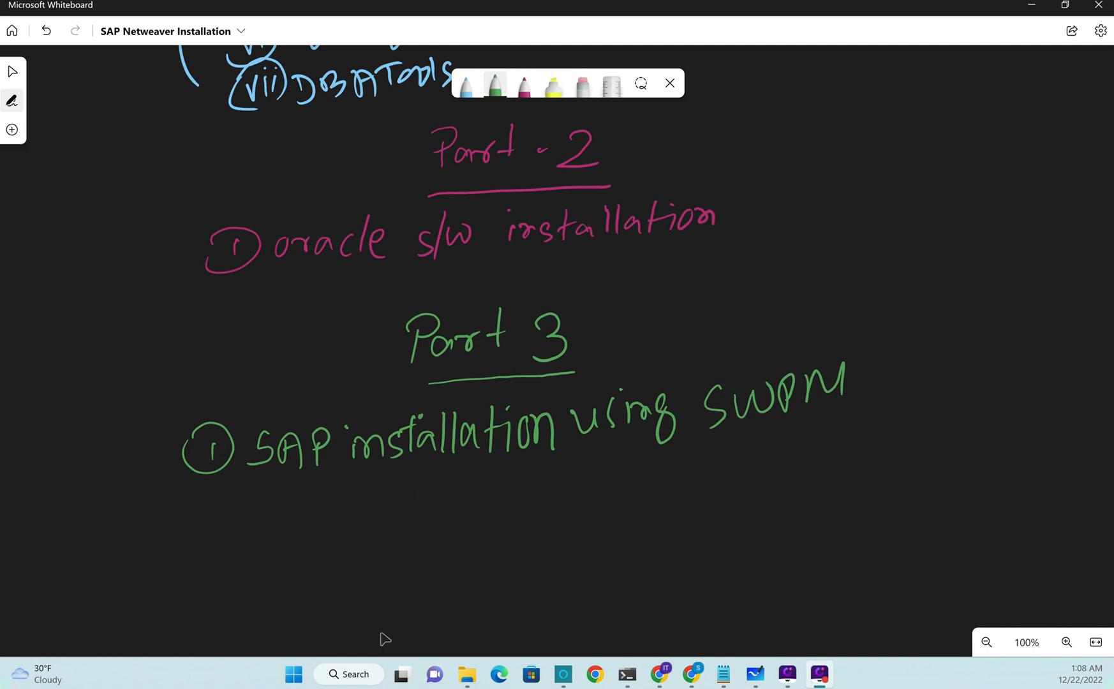
- Open the sapnetweaver Remote Desktop file from File Explorer's Downloads folder
{"action": "left_click", "coordinate": [467, 673]}
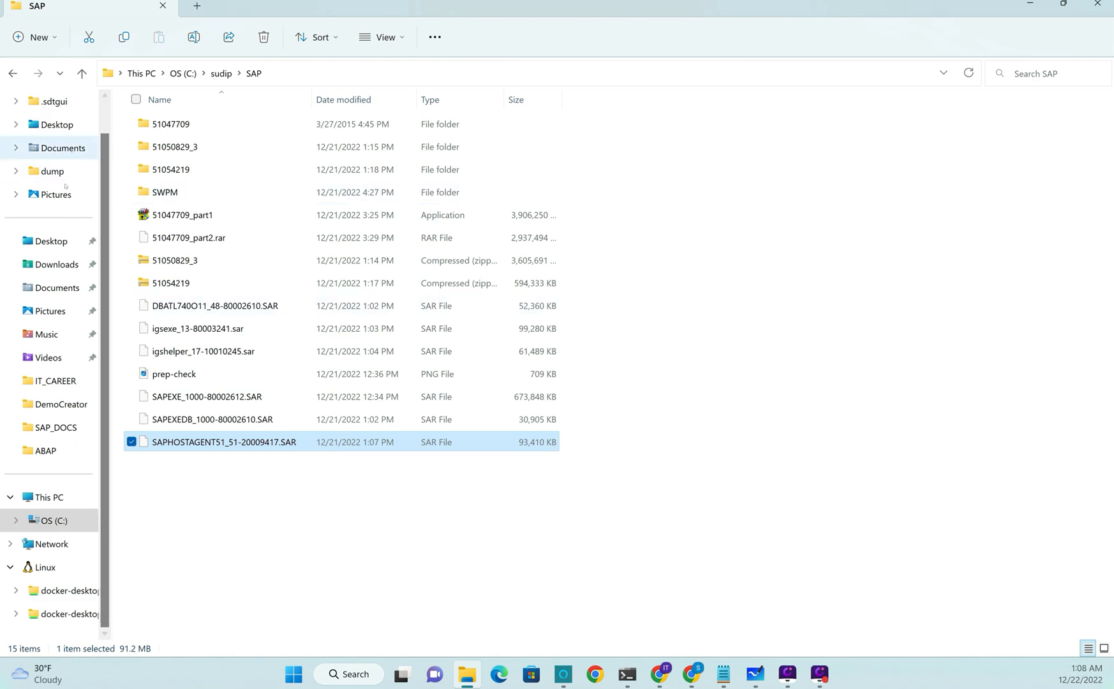
{"action": "left_click", "coordinate": [52, 265]}
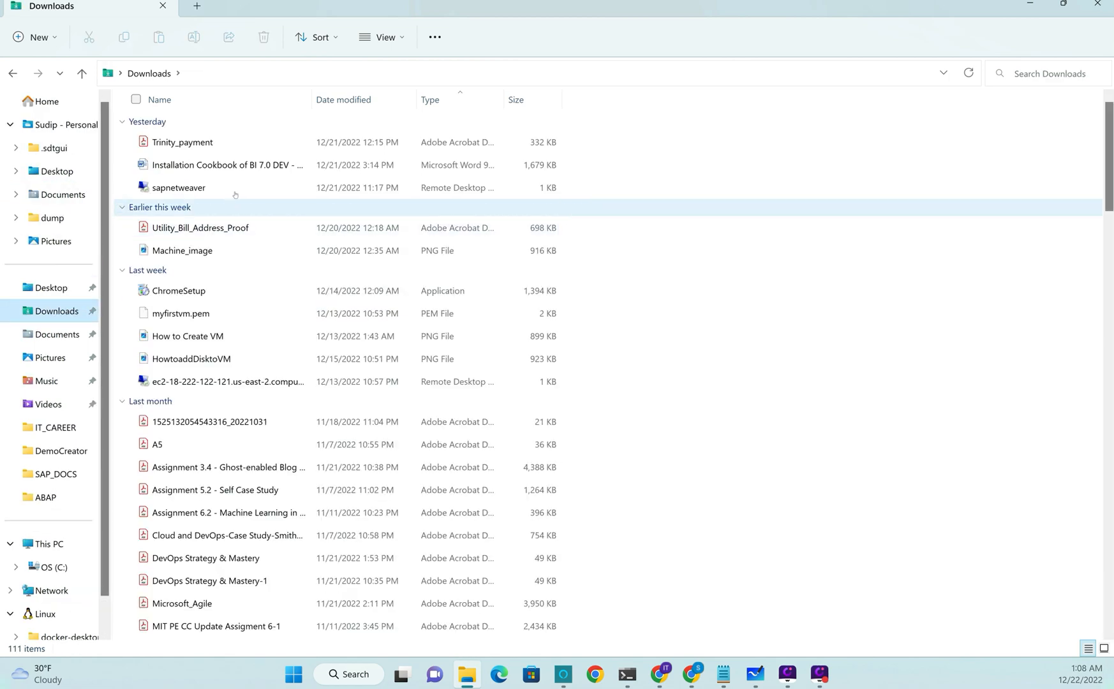
{"action": "left_click", "coordinate": [190, 190]}
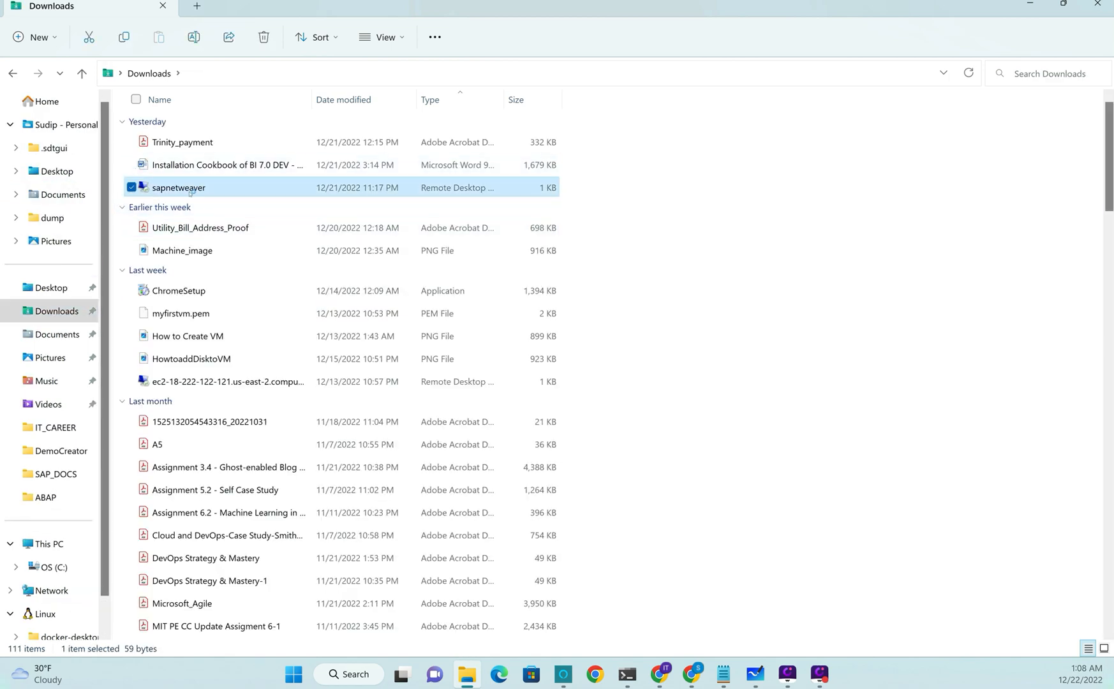
{"action": "double_click", "coordinate": [191, 191]}
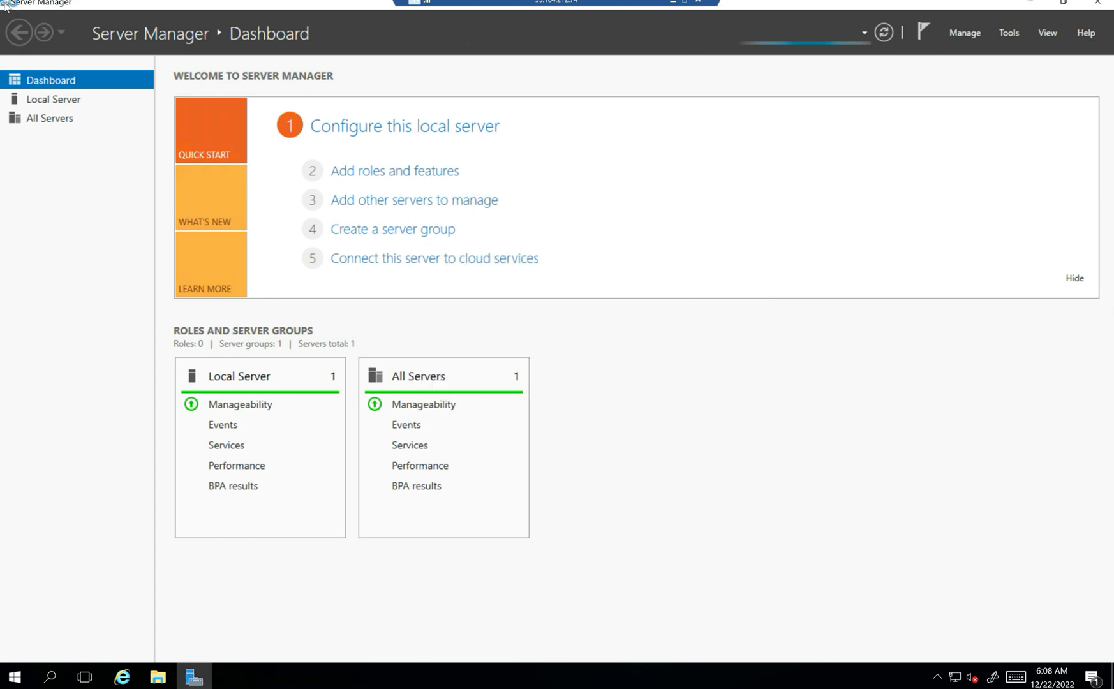
- Close Server Manager and check the Program Starter log from the notification area
{"action": "double_click", "coordinate": [5, 3]}
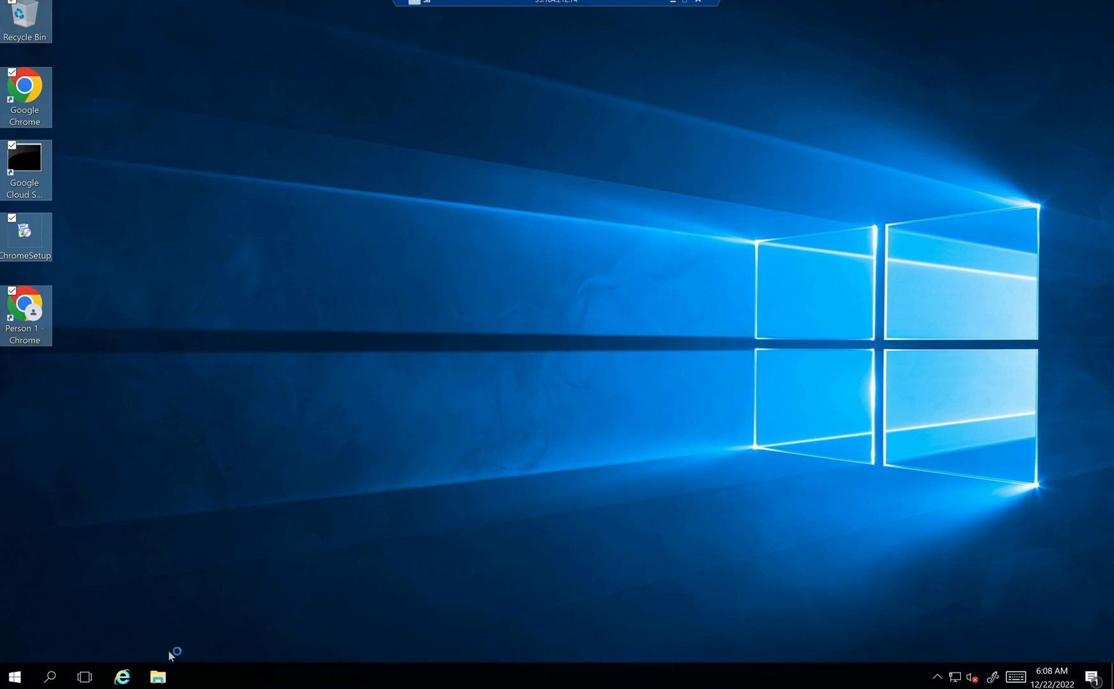
{"action": "left_click", "coordinate": [289, 493]}
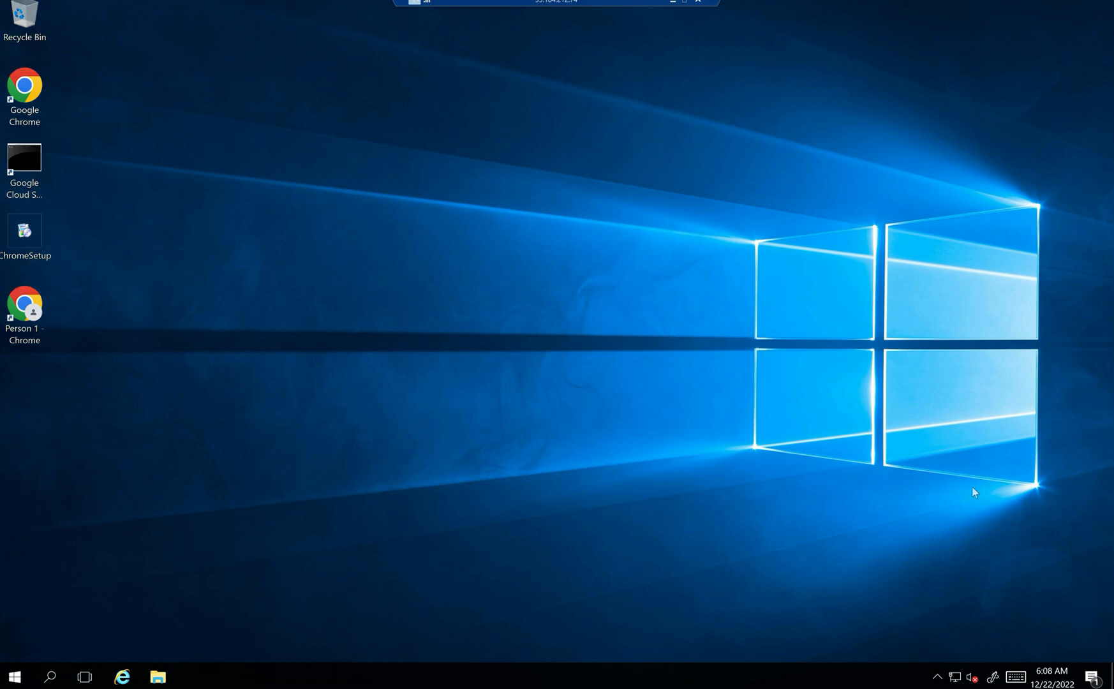
{"action": "left_click", "coordinate": [936, 676]}
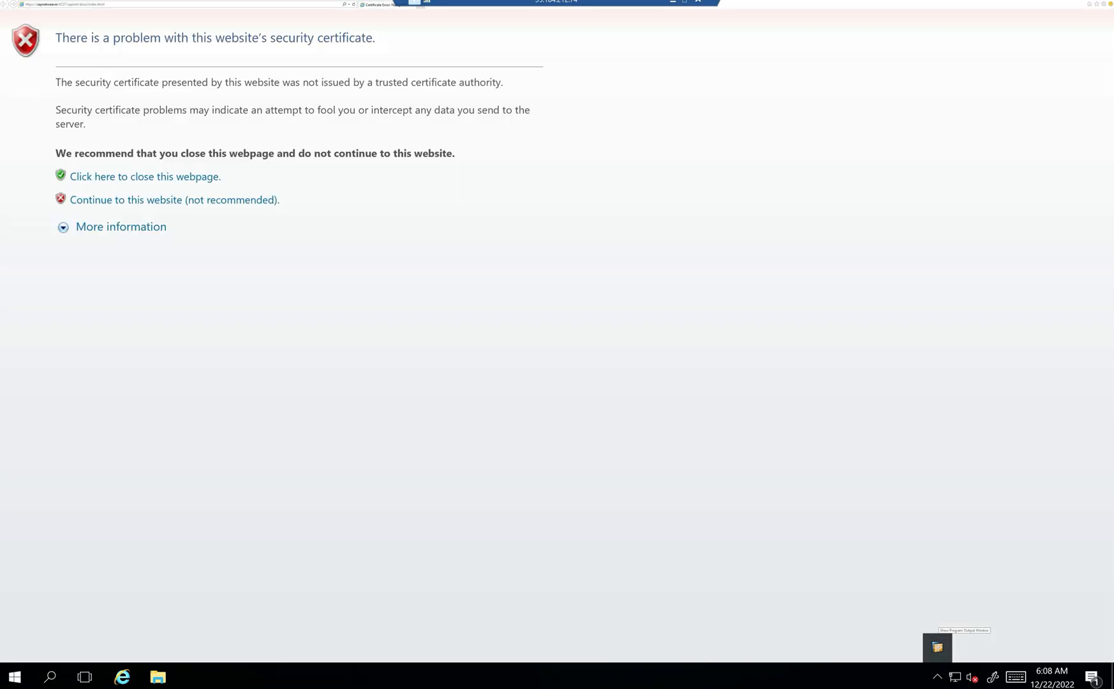
{"action": "left_click", "coordinate": [937, 647]}
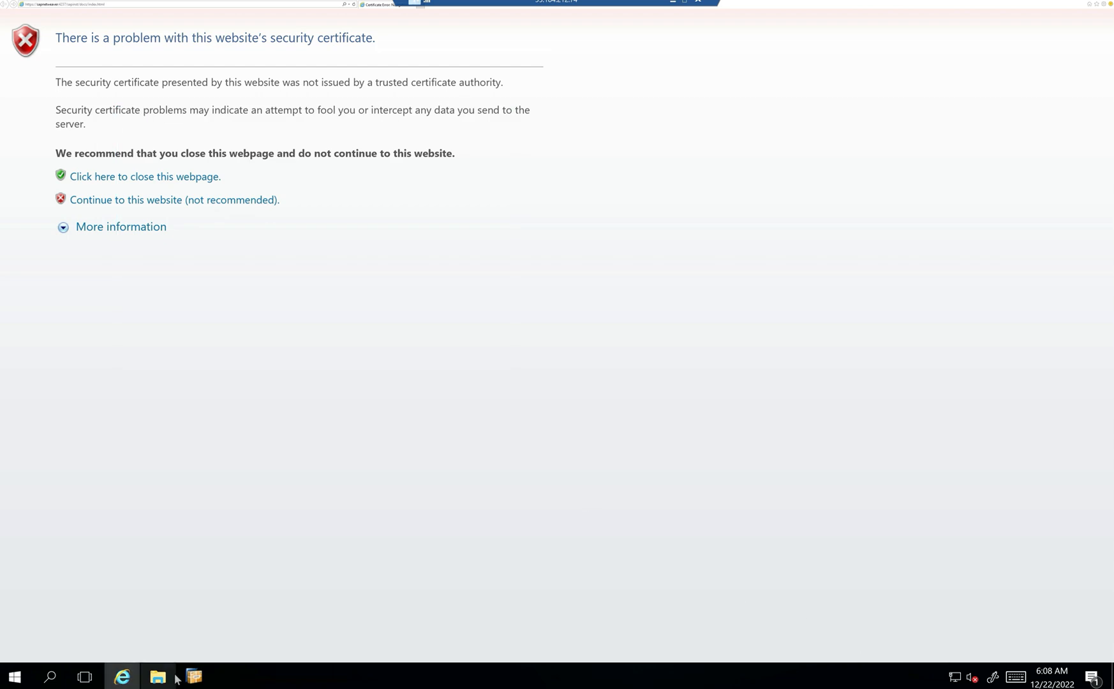
{"action": "left_click", "coordinate": [197, 678]}
{"action": "left_click_drag", "start_coordinate": [504, 201], "coordinate": [525, 375]}
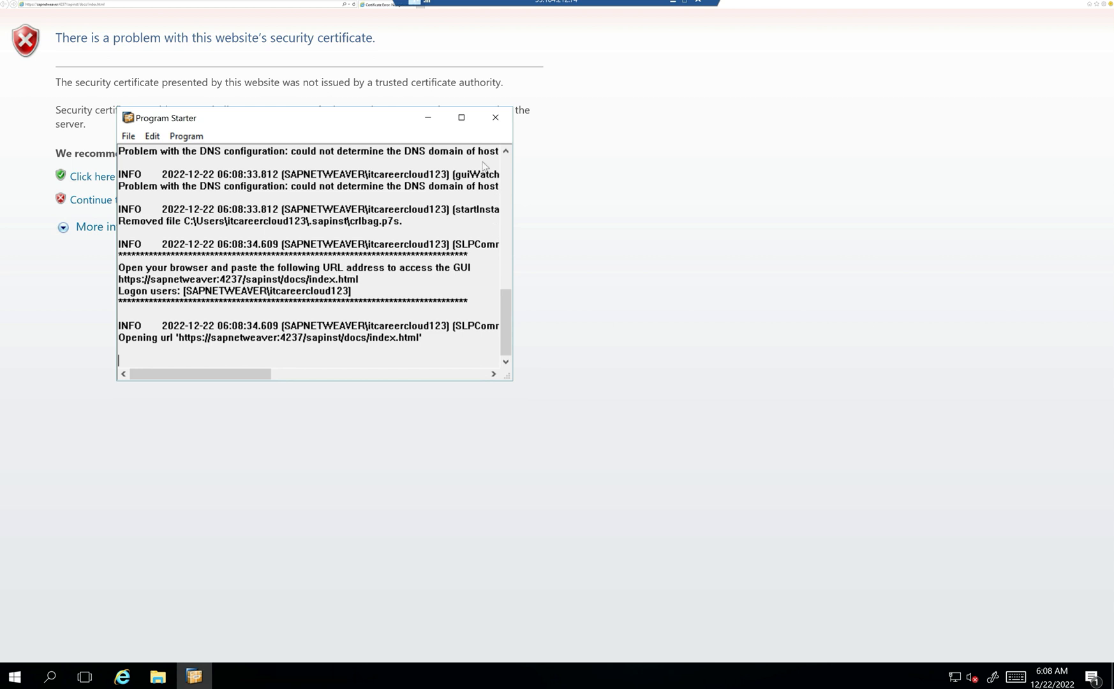
{"action": "left_click", "coordinate": [428, 121]}
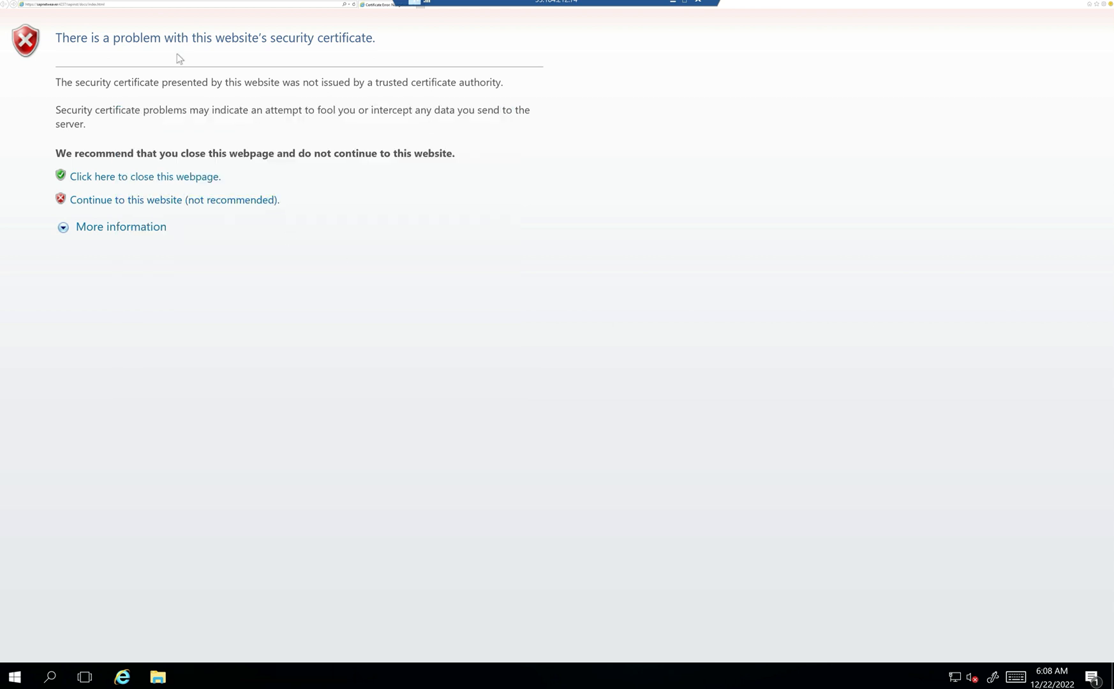
- Copy the installer URL from Internet Explorer's address bar, then launch Chrome with the user's profile
{"action": "left_click", "coordinate": [106, 5]}
{"action": "right_click", "coordinate": [106, 6]}
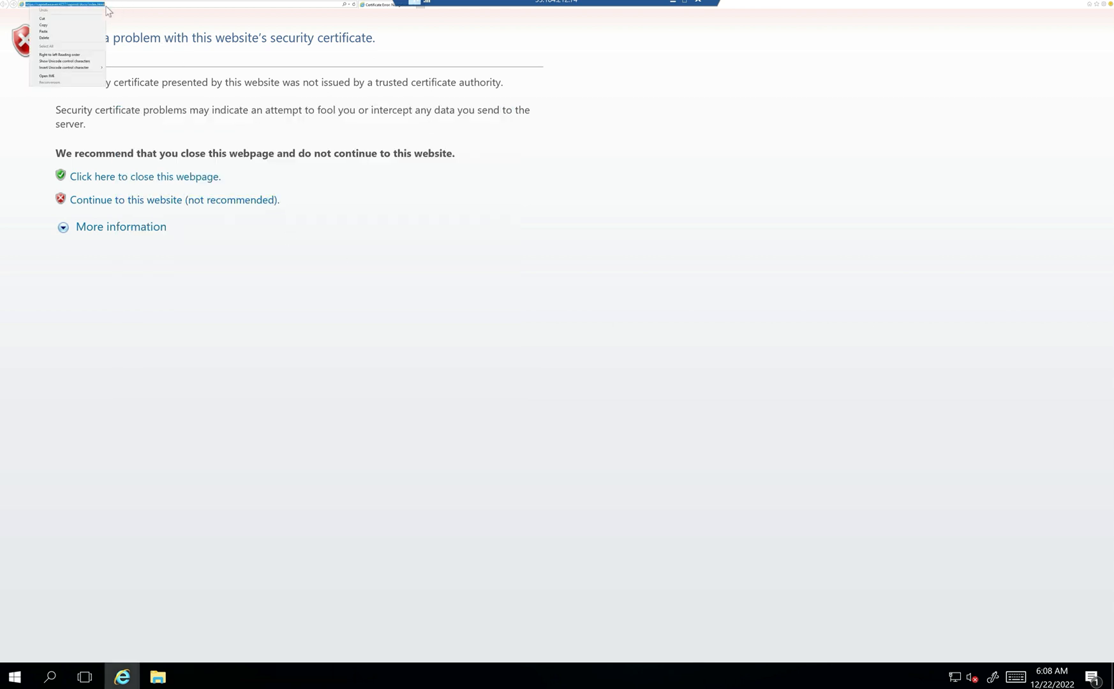
{"action": "left_click", "coordinate": [66, 25]}
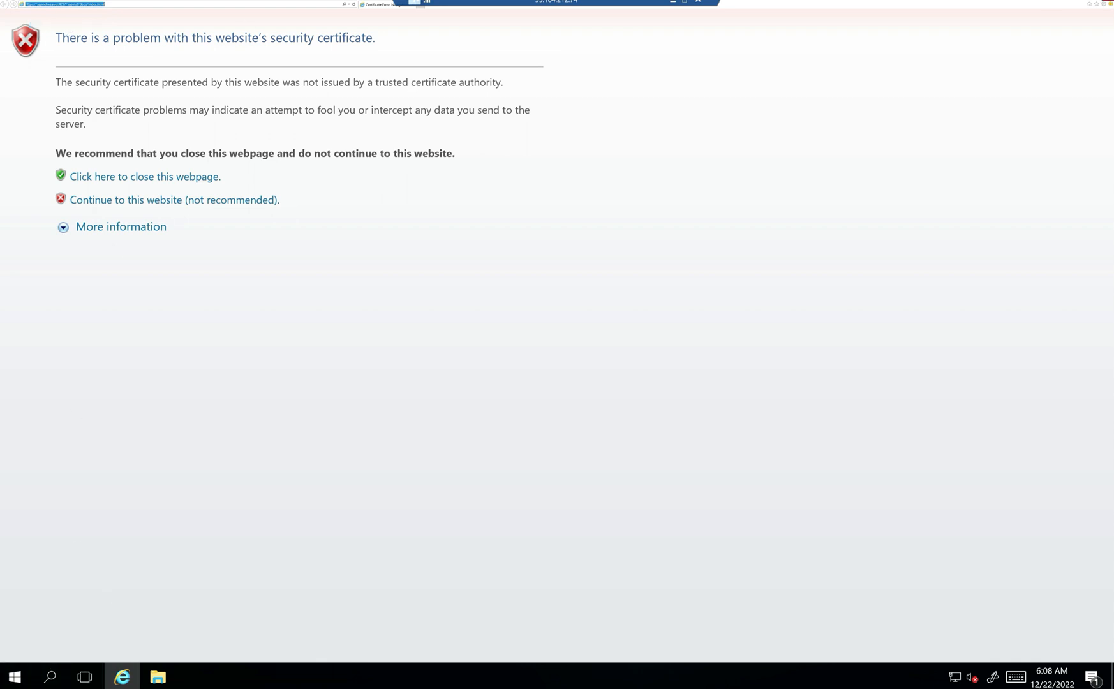
{"action": "left_click", "coordinate": [1094, 0]}
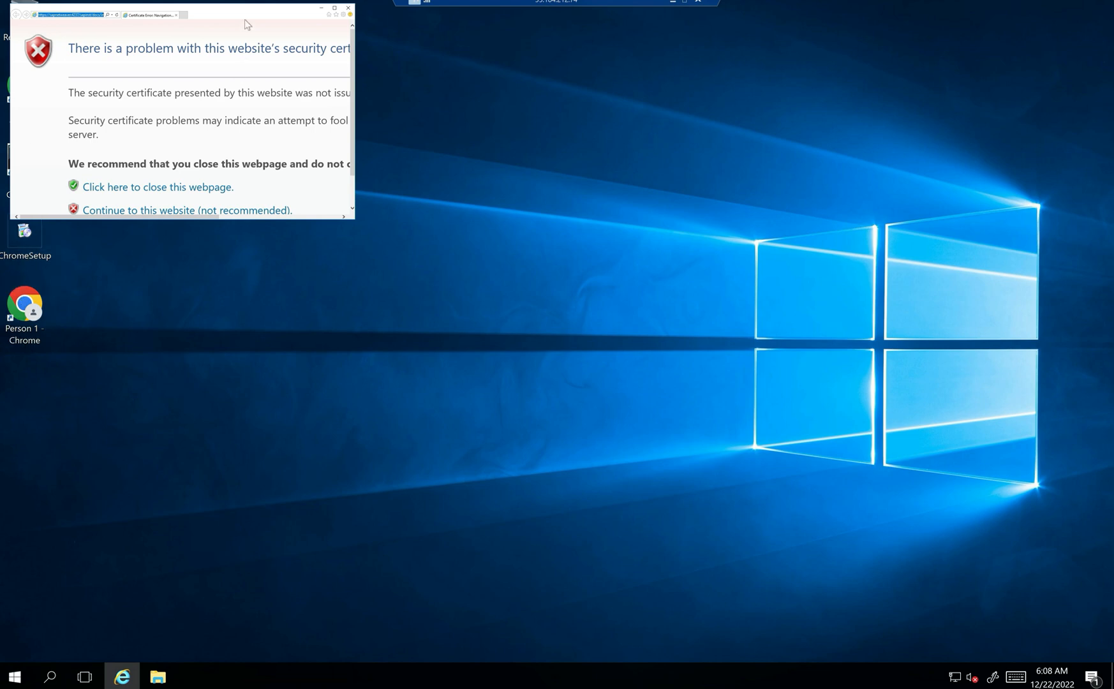
{"action": "left_click_drag", "start_coordinate": [247, 15], "coordinate": [439, 74]}
{"action": "double_click", "coordinate": [40, 95]}
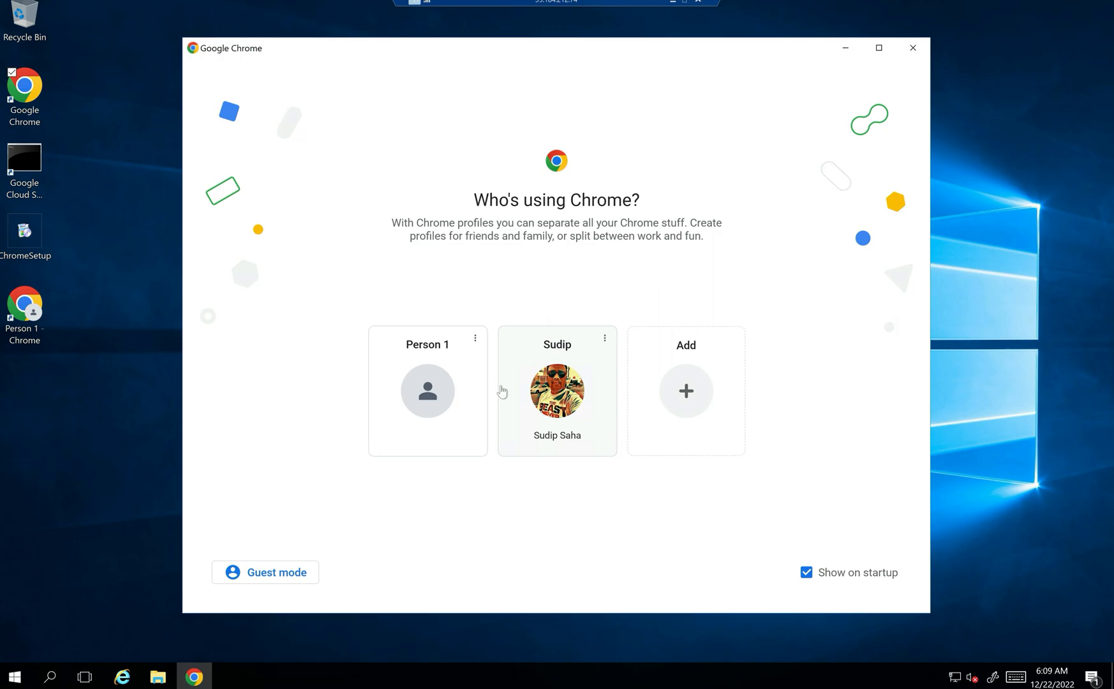
{"action": "left_click", "coordinate": [528, 392]}
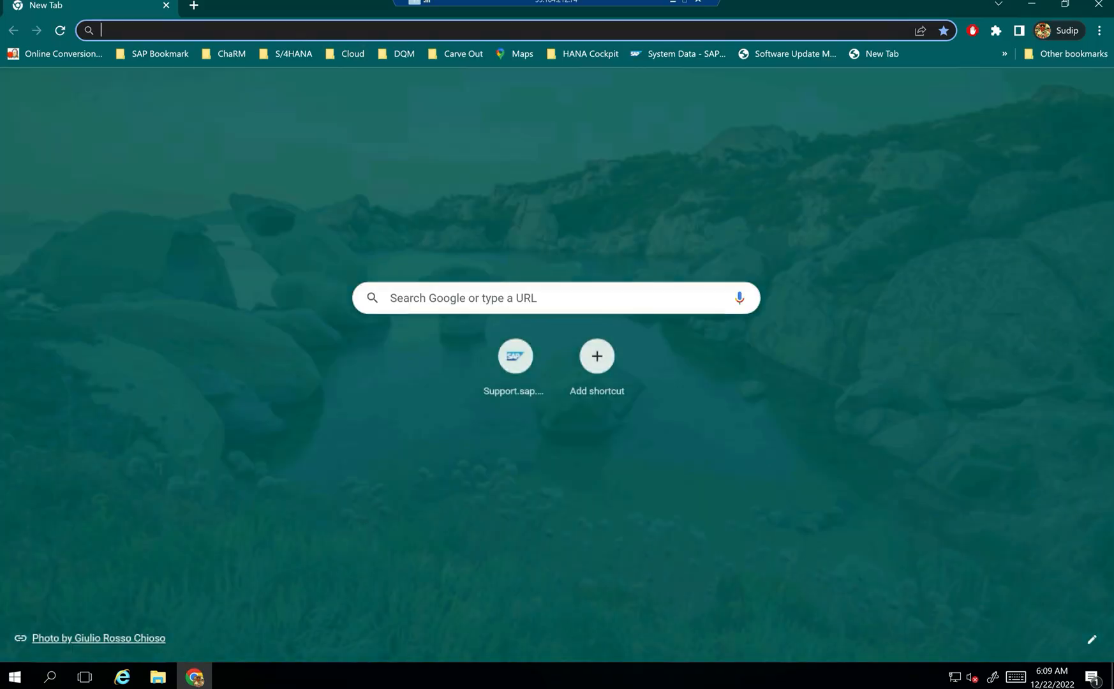
- Load the sapinst address in Chrome, sign in with the installer account credentials, and close the leftover IE window
{"action": "key", "text": "ctrl+v"}
{"action": "key", "text": "Return"}
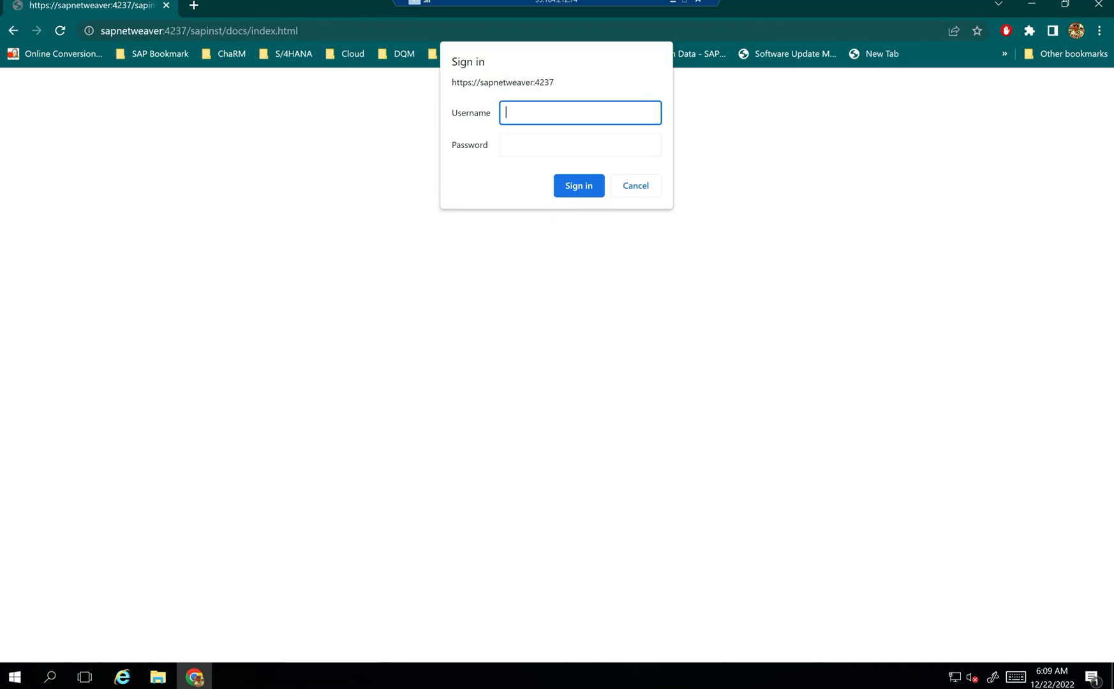
{"action": "type", "text": "itcareercloud123"}
{"action": "key", "text": "Tab"}
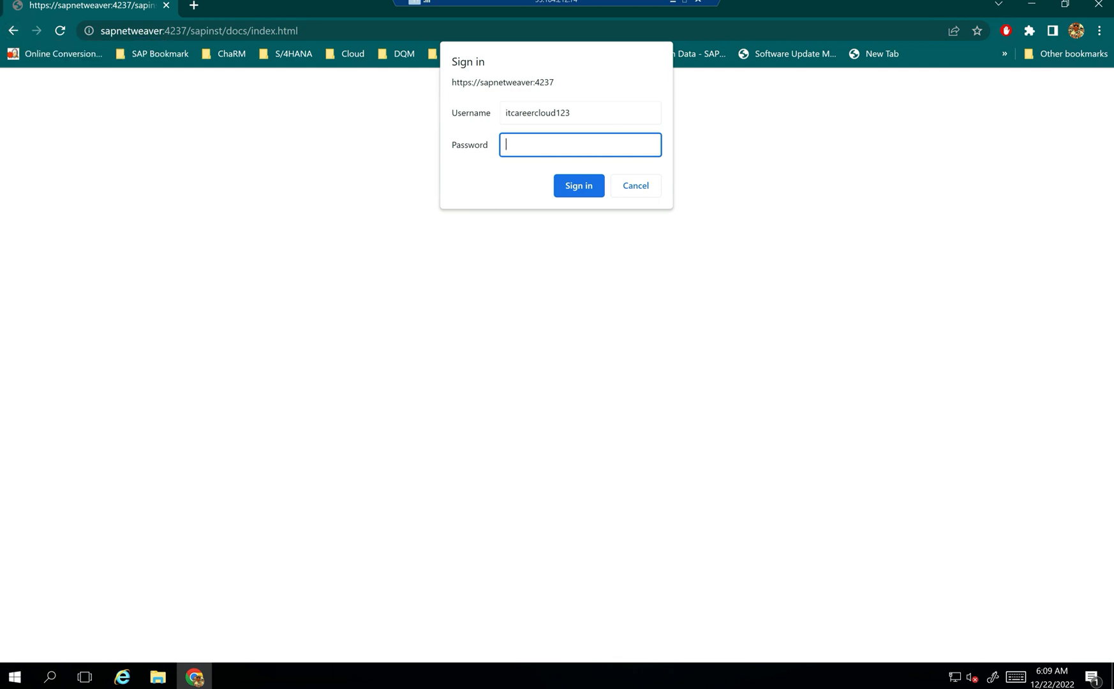
{"action": "key", "text": "ctrl+v"}
{"action": "left_click", "coordinate": [575, 186]}
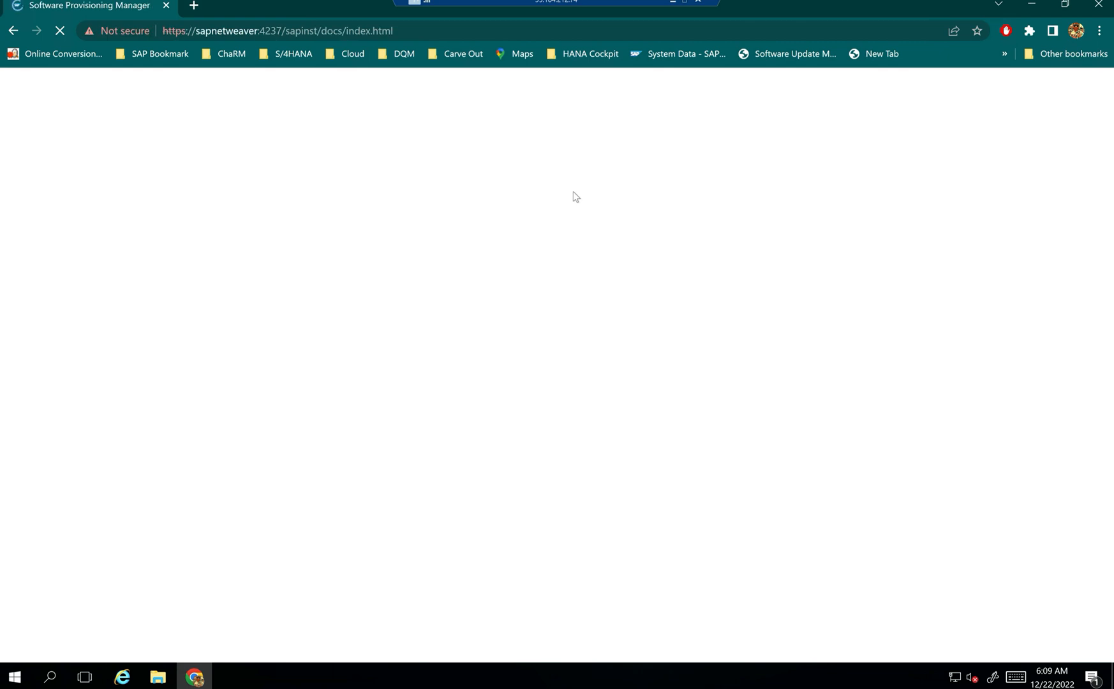
{"action": "left_click", "coordinate": [122, 676]}
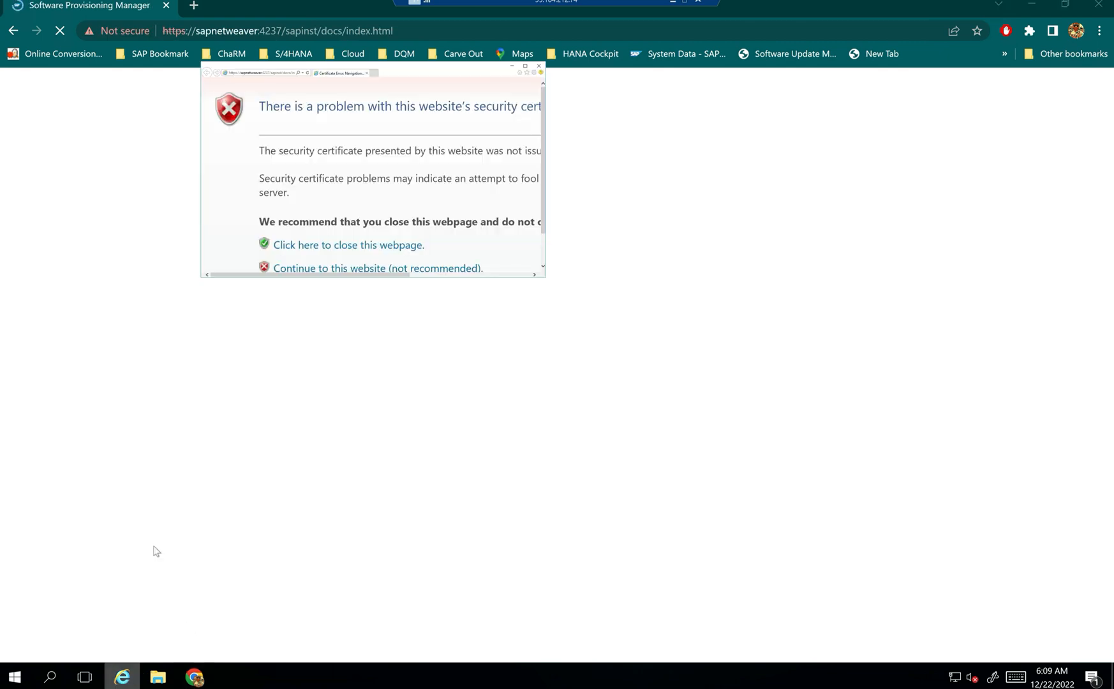
{"action": "left_click", "coordinate": [539, 66]}
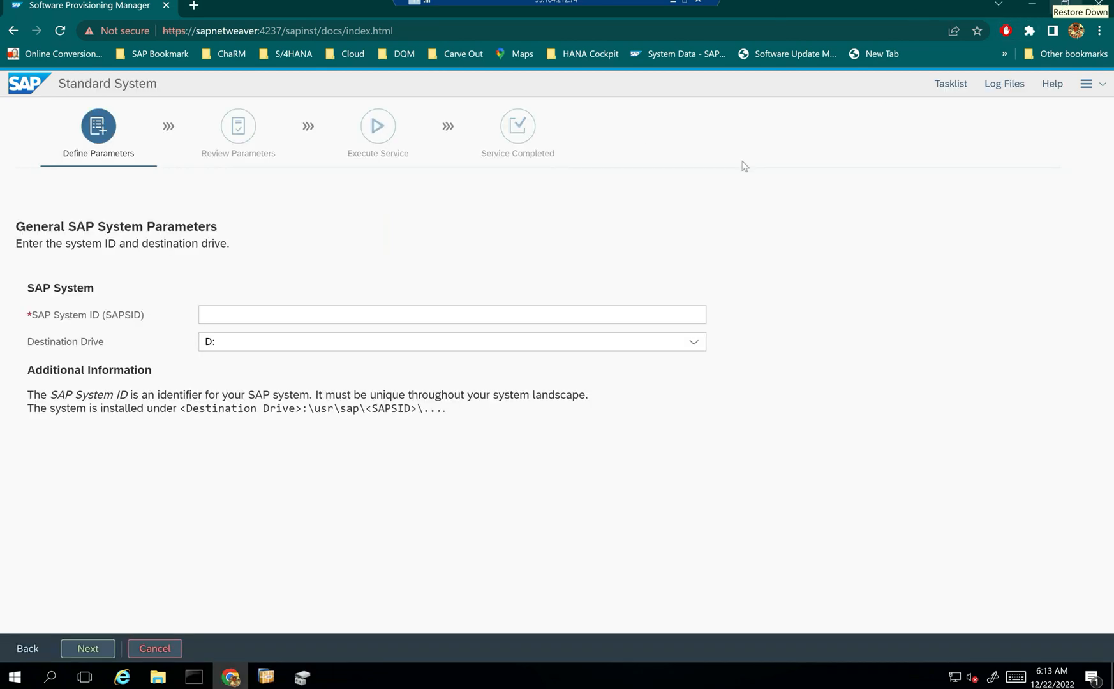
- Enter ITC as the SAP System ID, keep destination drive D:, and continue
{"action": "left_click", "coordinate": [222, 315]}
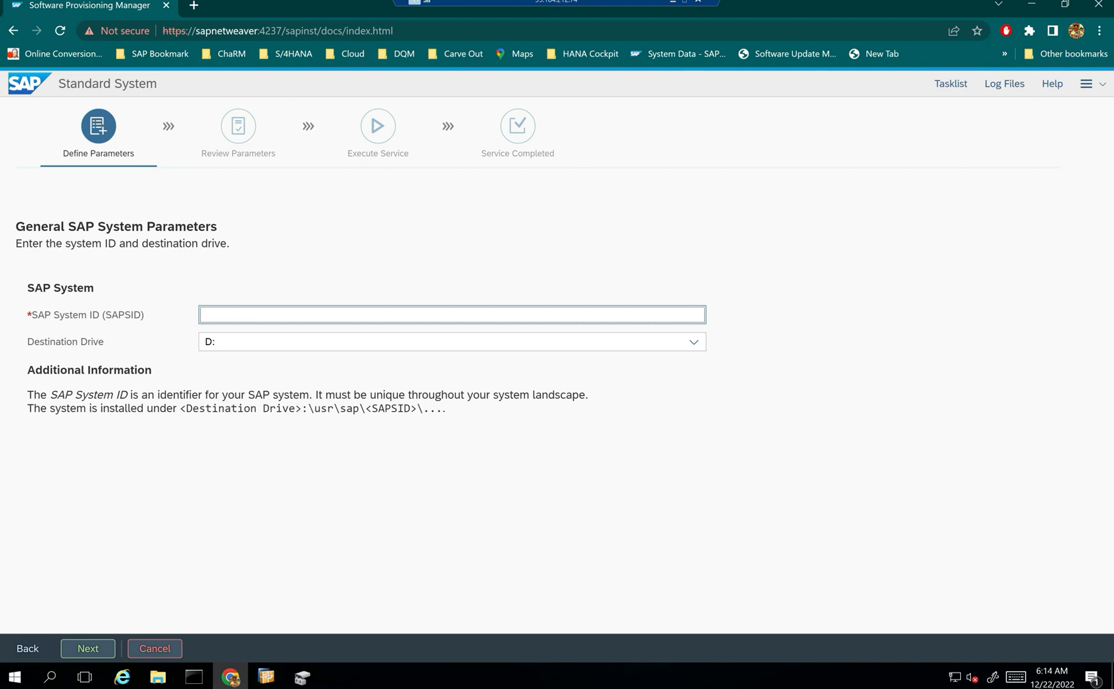
{"action": "type", "text": "ITC"}
{"action": "key", "text": "Left"}
{"action": "key", "text": "Left"}
{"action": "key", "text": "Left"}
{"action": "key", "text": "Right"}
{"action": "key", "text": "Right"}
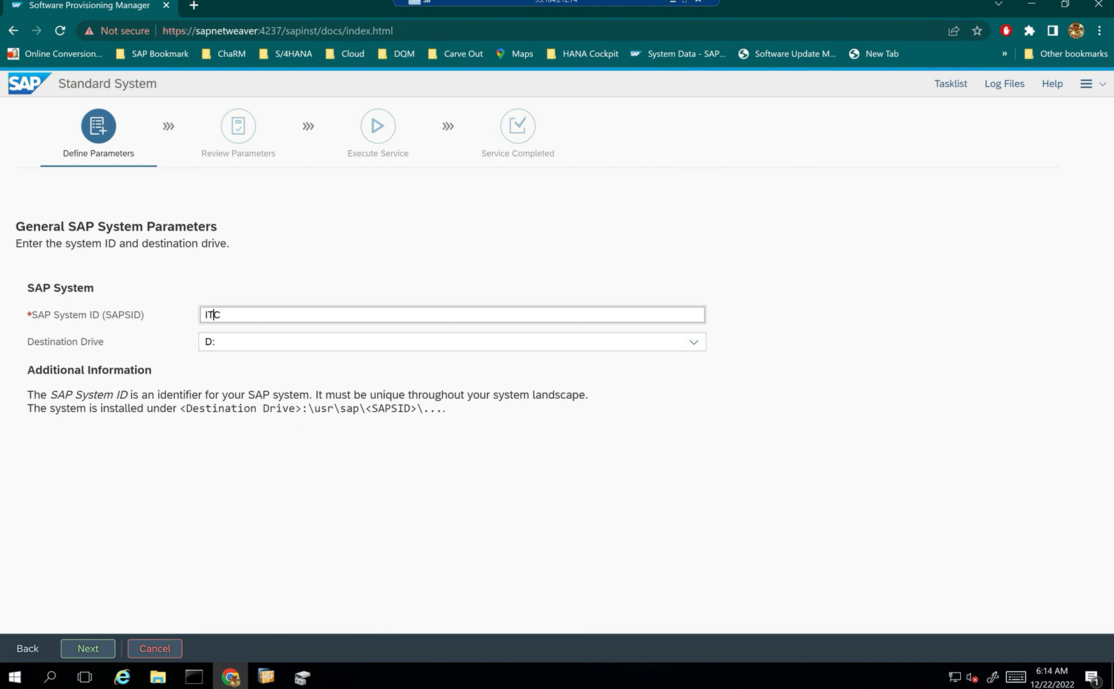
{"action": "left_click", "coordinate": [446, 485]}
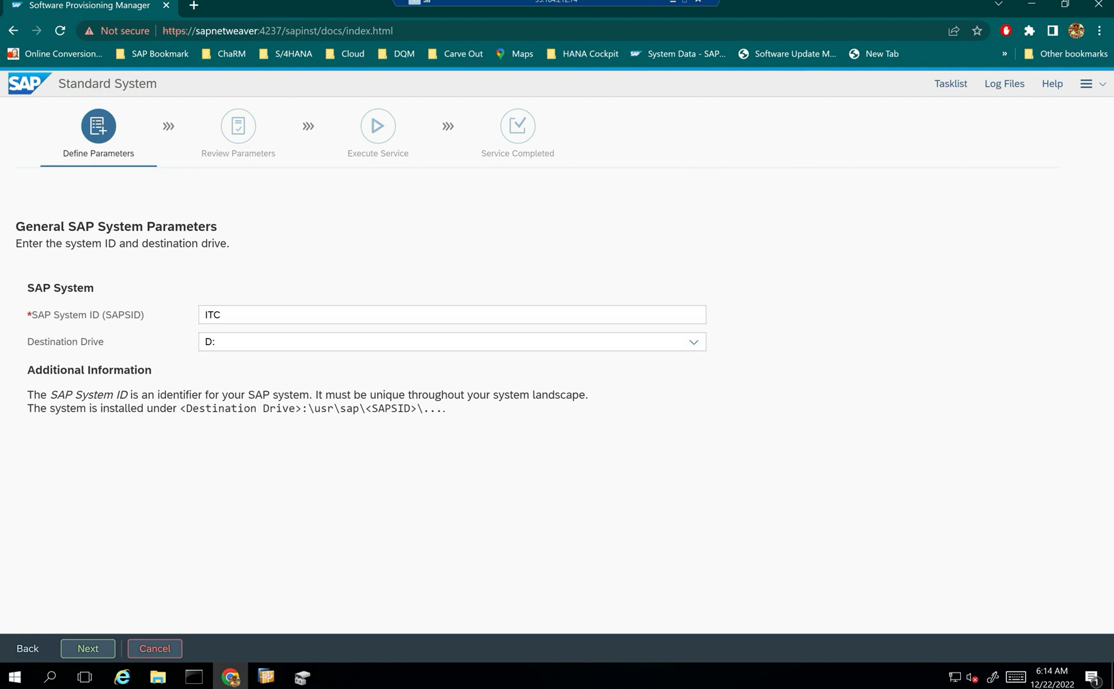
{"action": "left_click_drag", "start_coordinate": [307, 408], "coordinate": [418, 408]}
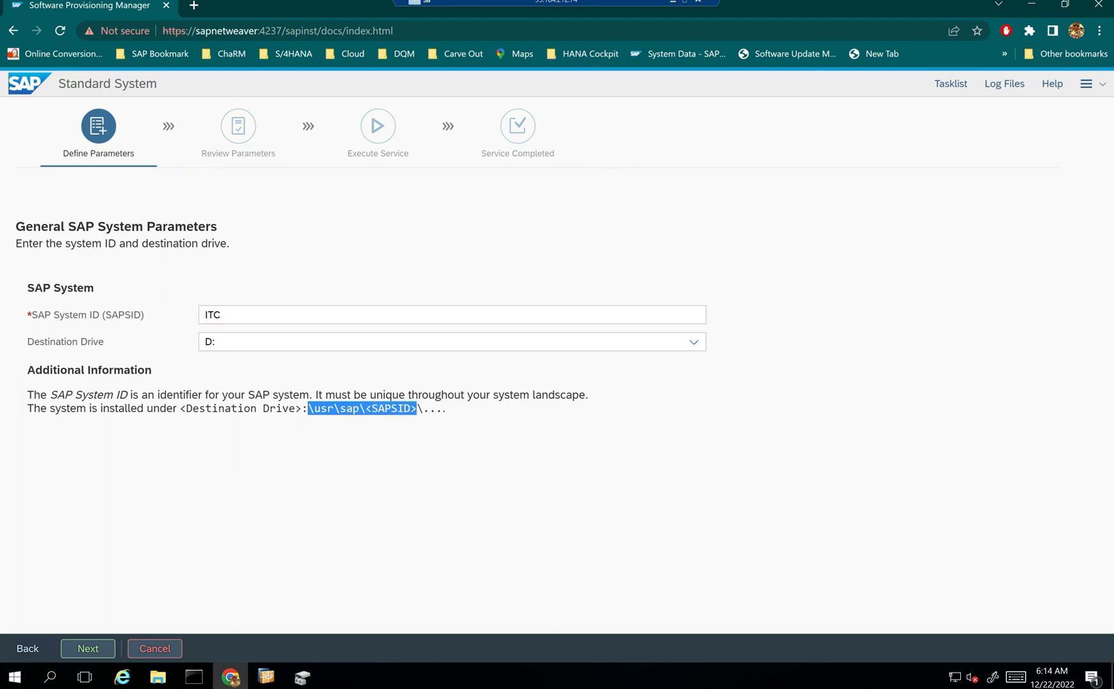
{"action": "left_click", "coordinate": [228, 499]}
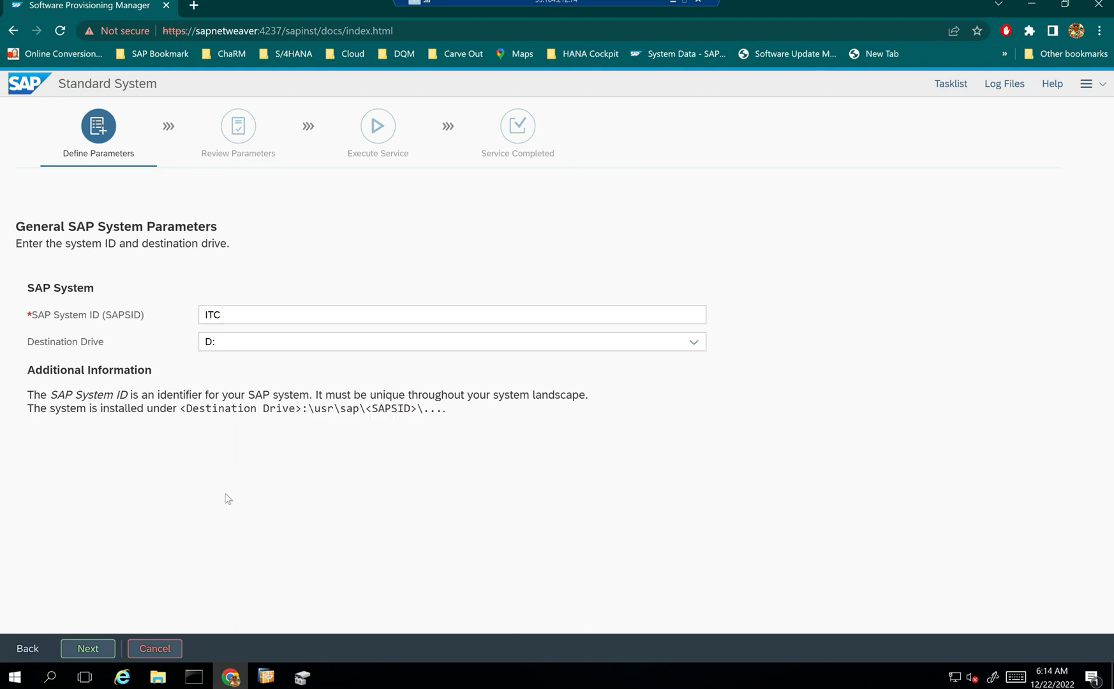
{"action": "left_click", "coordinate": [89, 648]}
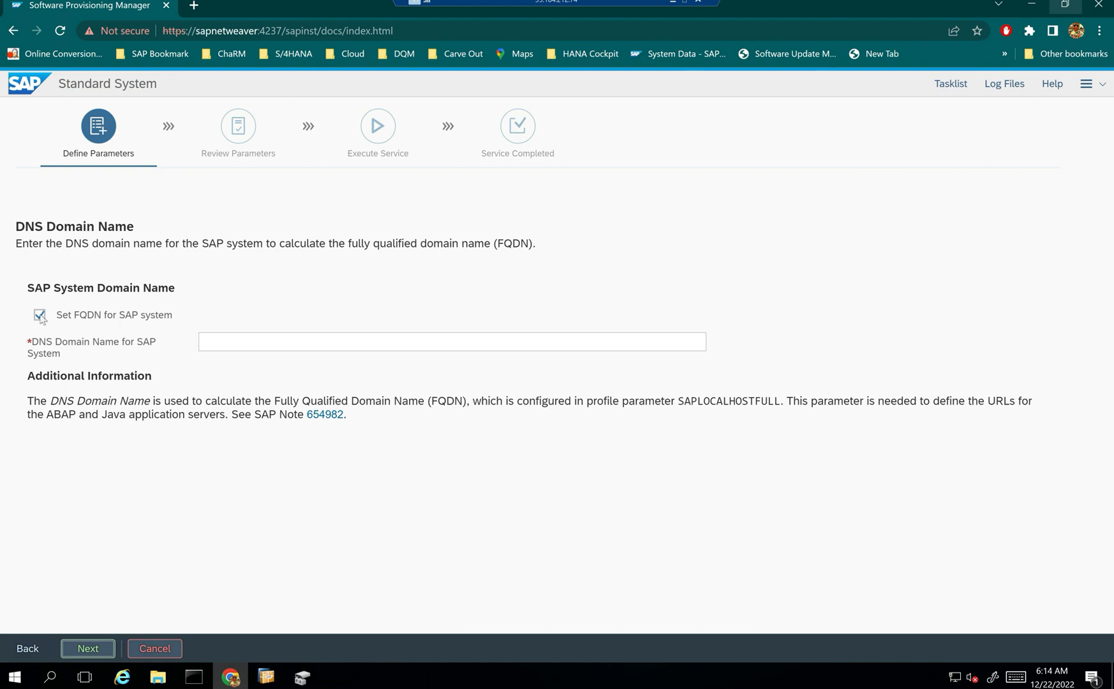
- Skip the FQDN setting, then enter and confirm the master password for all users
{"action": "left_click", "coordinate": [41, 316]}
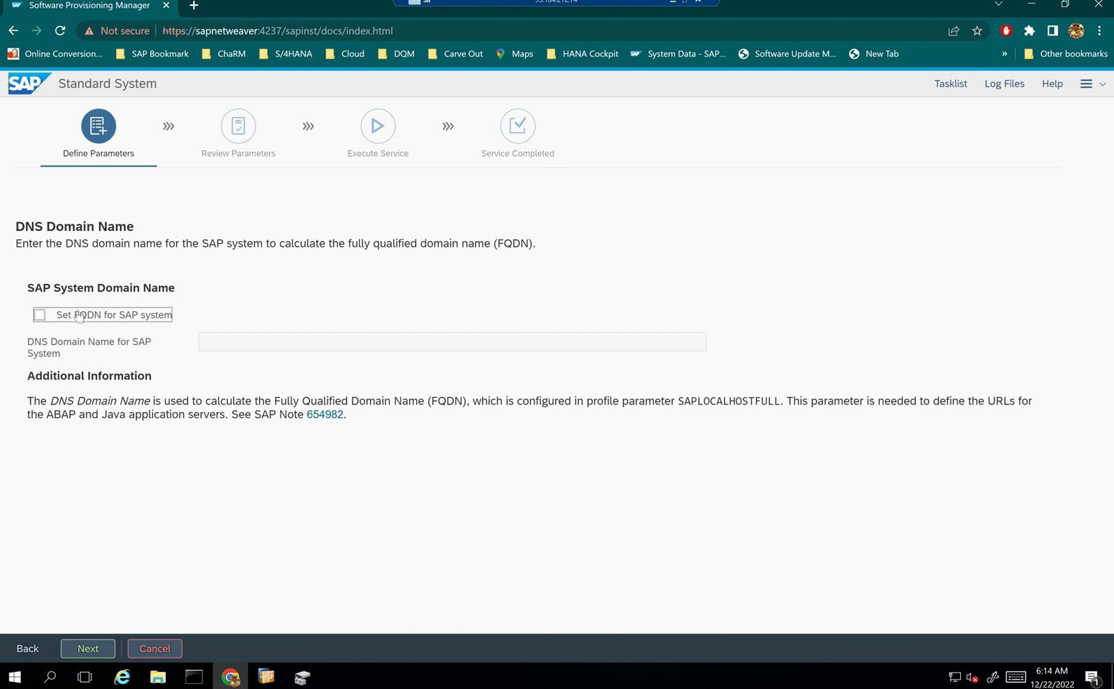
{"action": "left_click", "coordinate": [99, 648]}
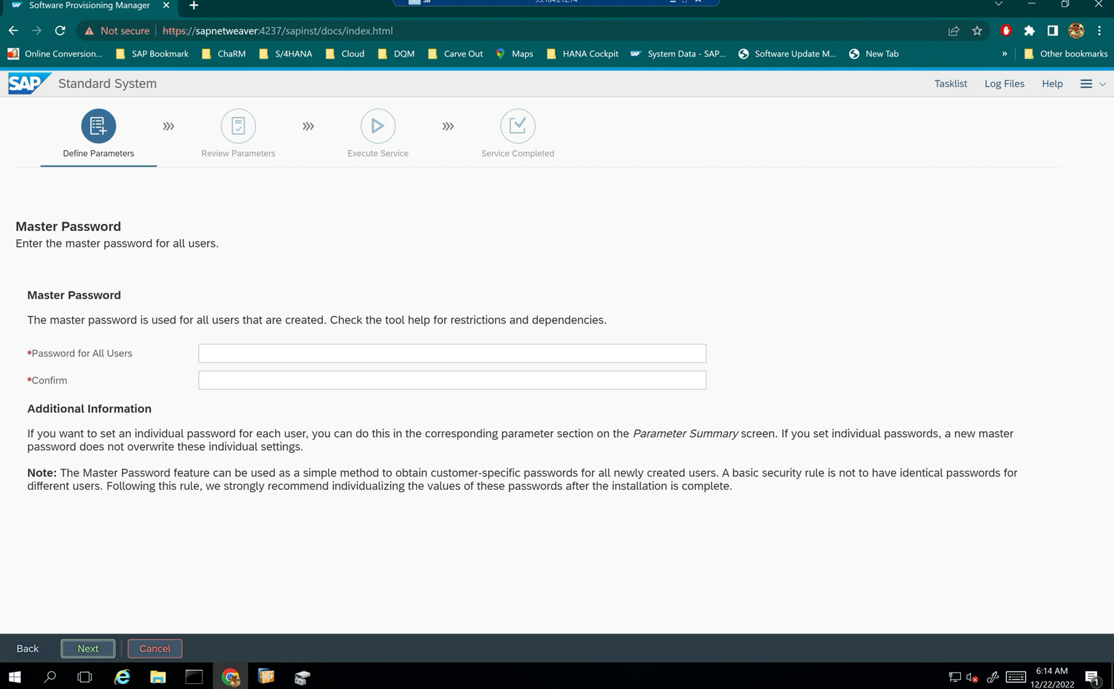
{"action": "left_click", "coordinate": [214, 351]}
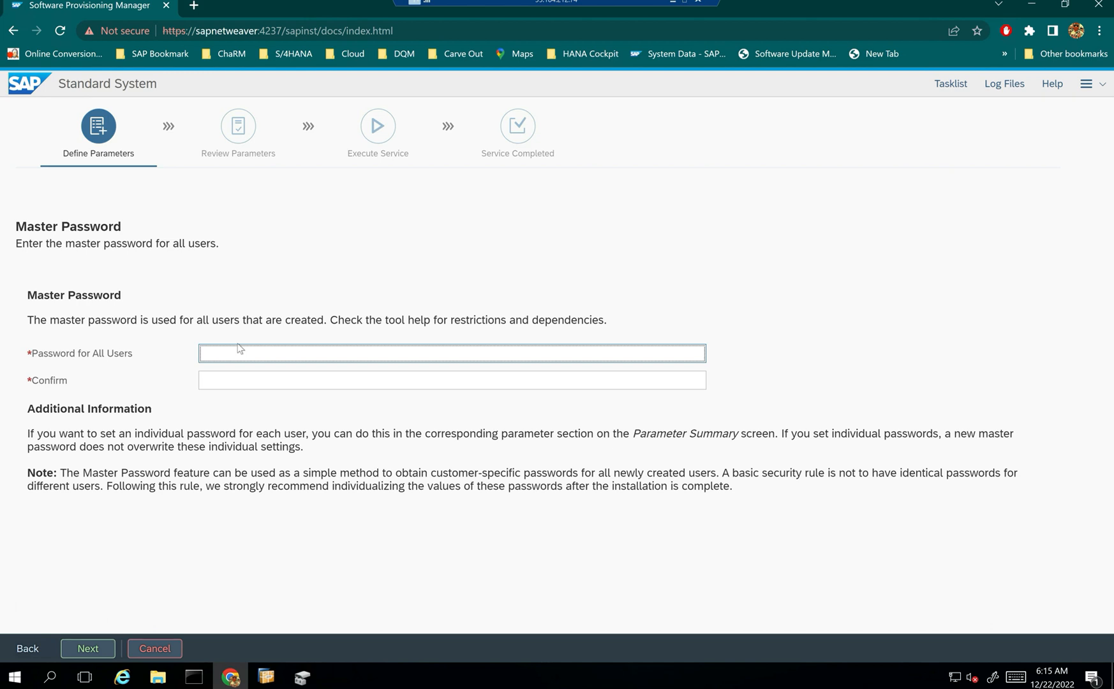
{"action": "type", "text": "•••••••"}
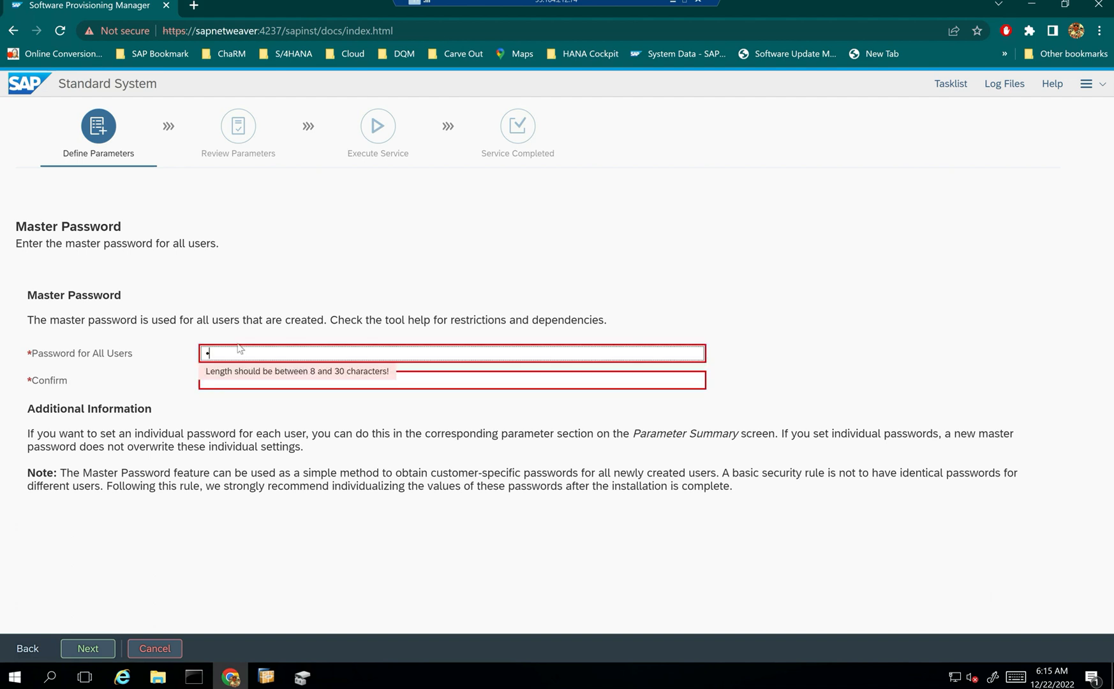
{"action": "type", "text": "••"}
{"action": "key", "text": "Tab"}
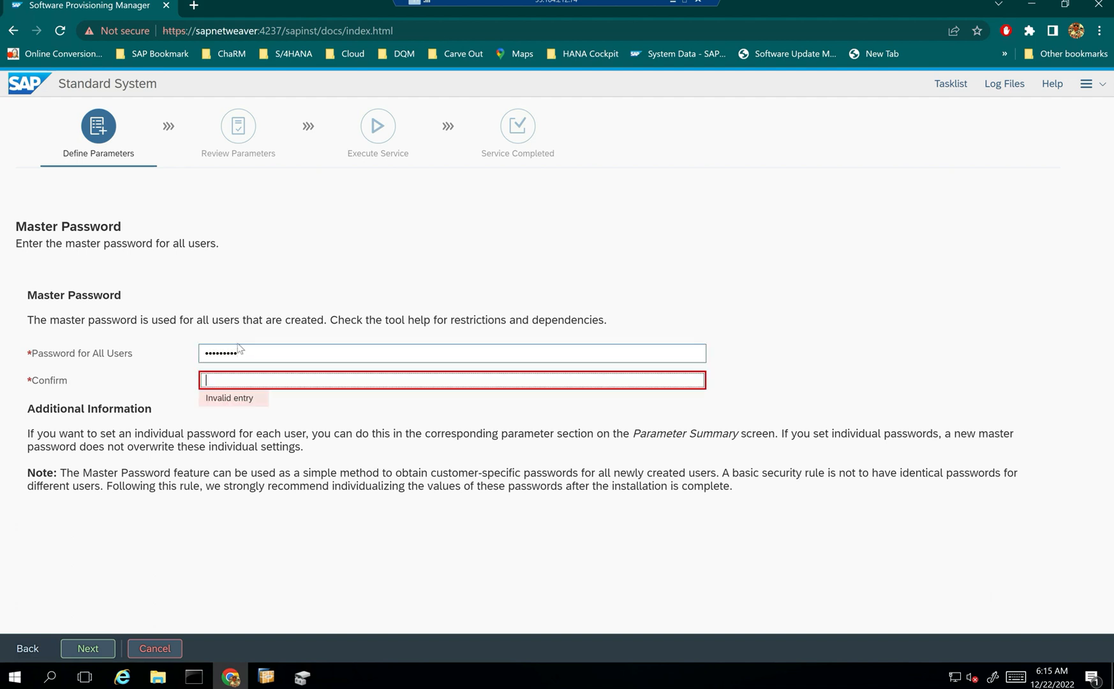
{"action": "type", "text": "•••••••••"}
{"action": "left_click", "coordinate": [88, 649]}
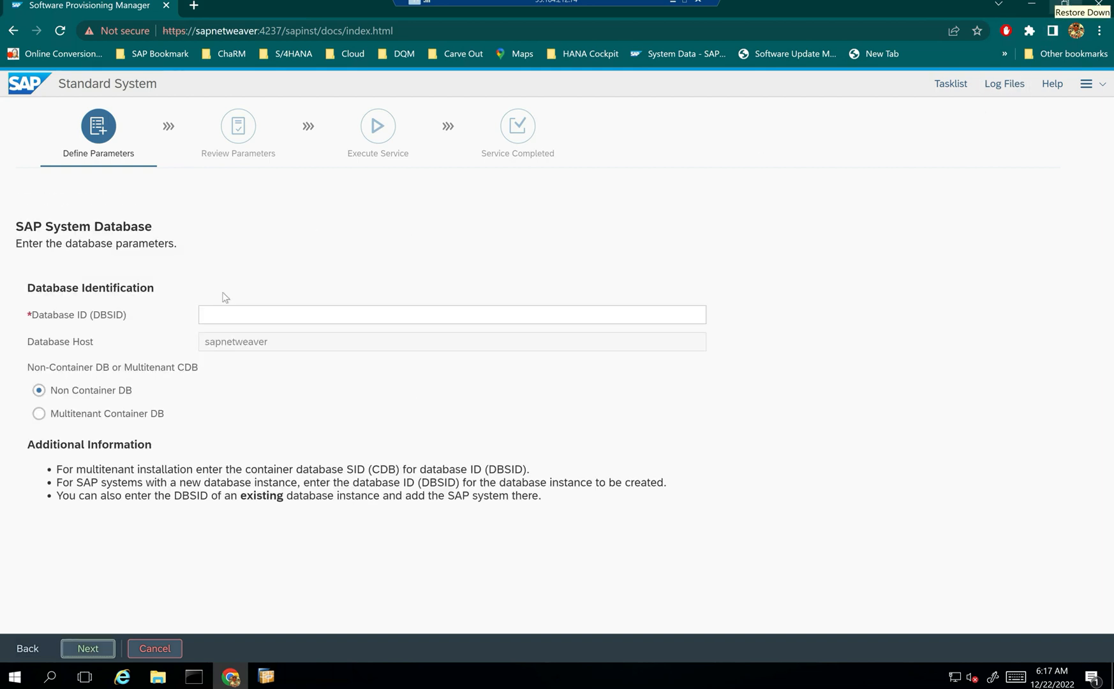
- Enter ITC as the Database ID, verify the host name is sapnetweaver in Command Prompt, and continue
{"action": "left_click", "coordinate": [216, 320]}
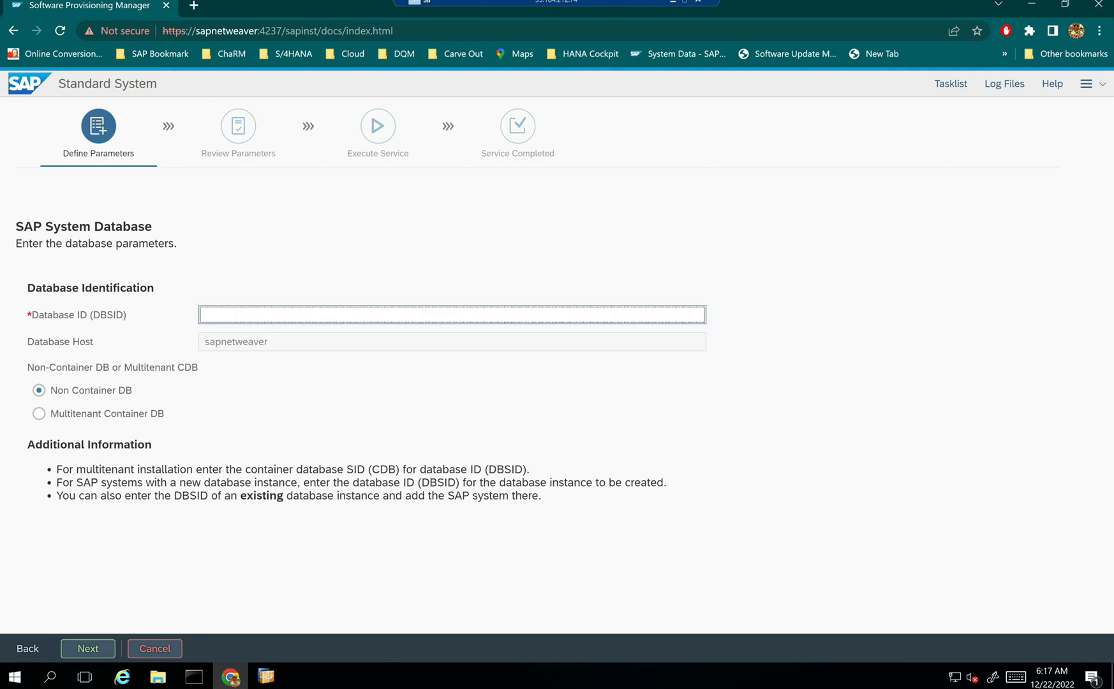
{"action": "type", "text": "ITC"}
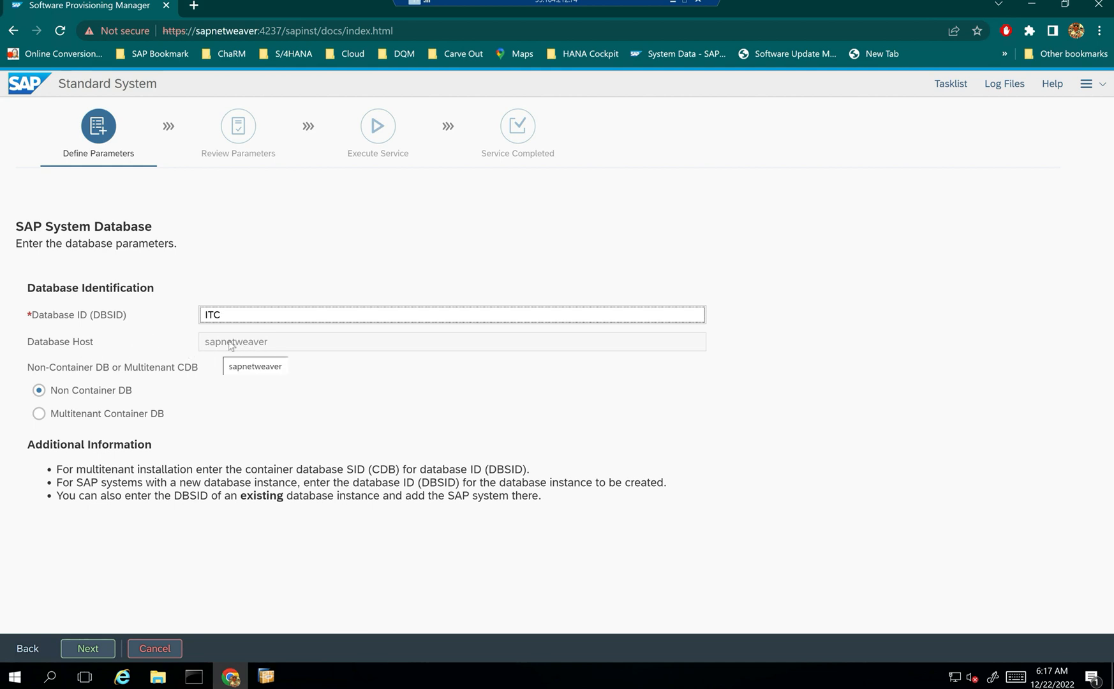
{"action": "left_click", "coordinate": [194, 676]}
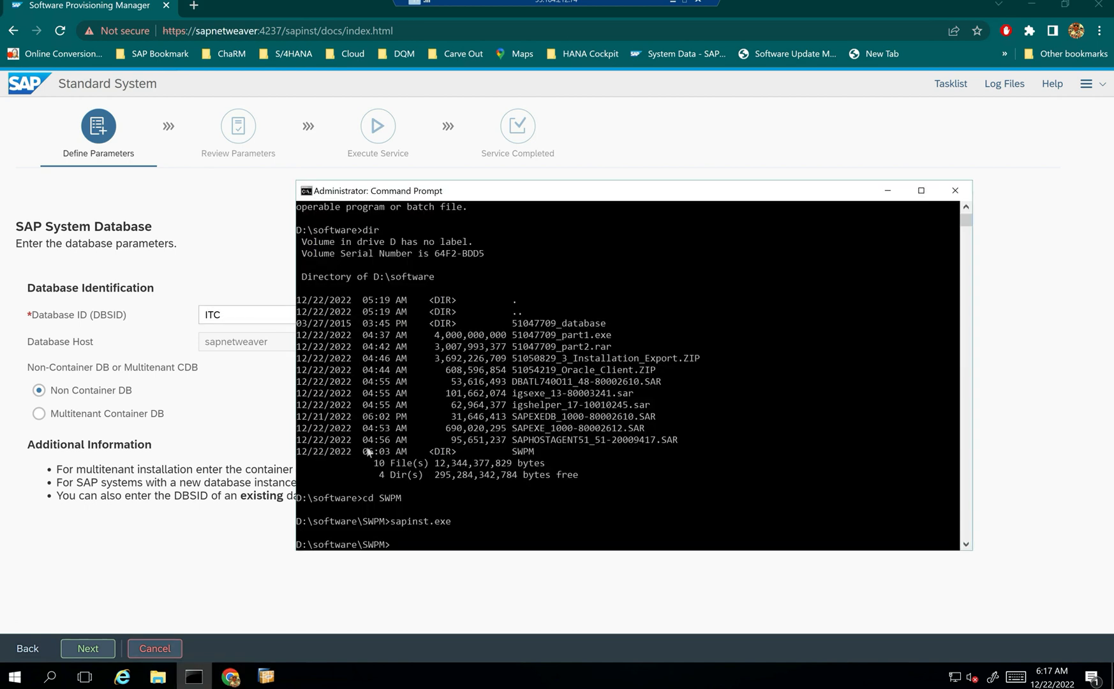
{"action": "type", "text": "hostname"}
{"action": "key", "text": "Return"}
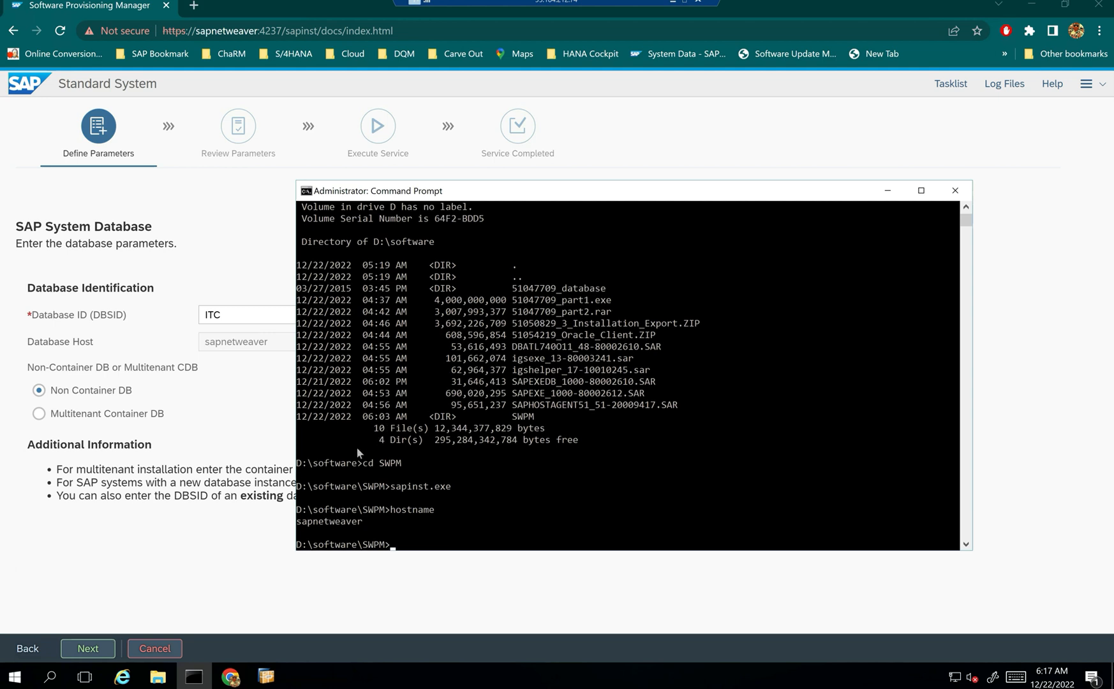
{"action": "left_click", "coordinate": [886, 195]}
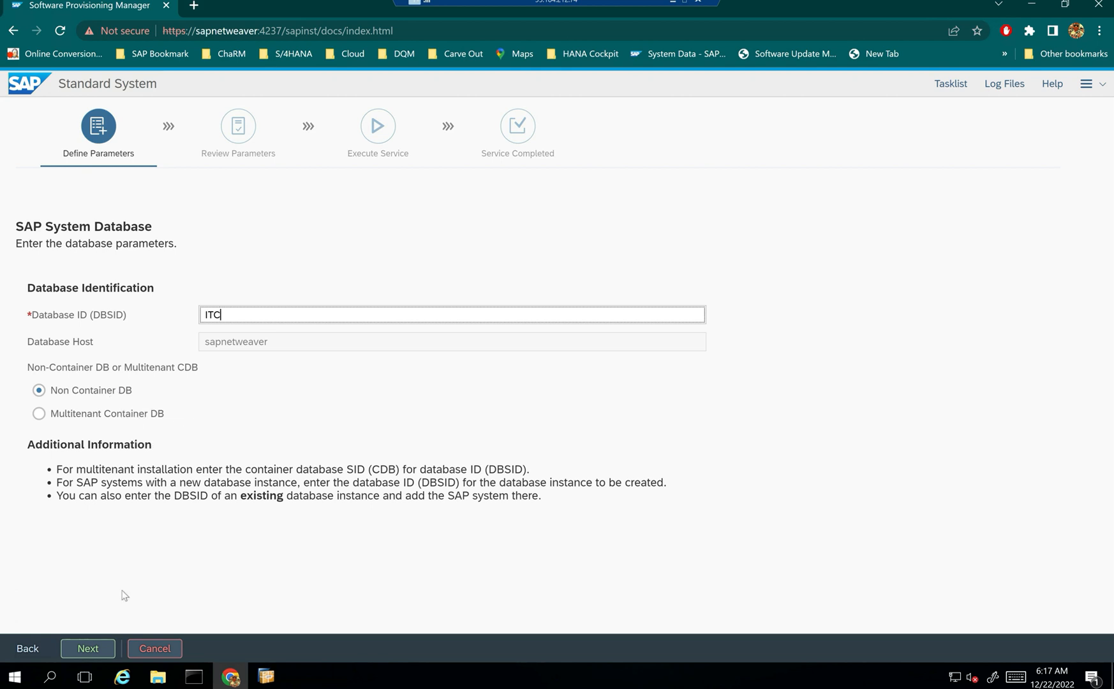
{"action": "left_click", "coordinate": [88, 648]}
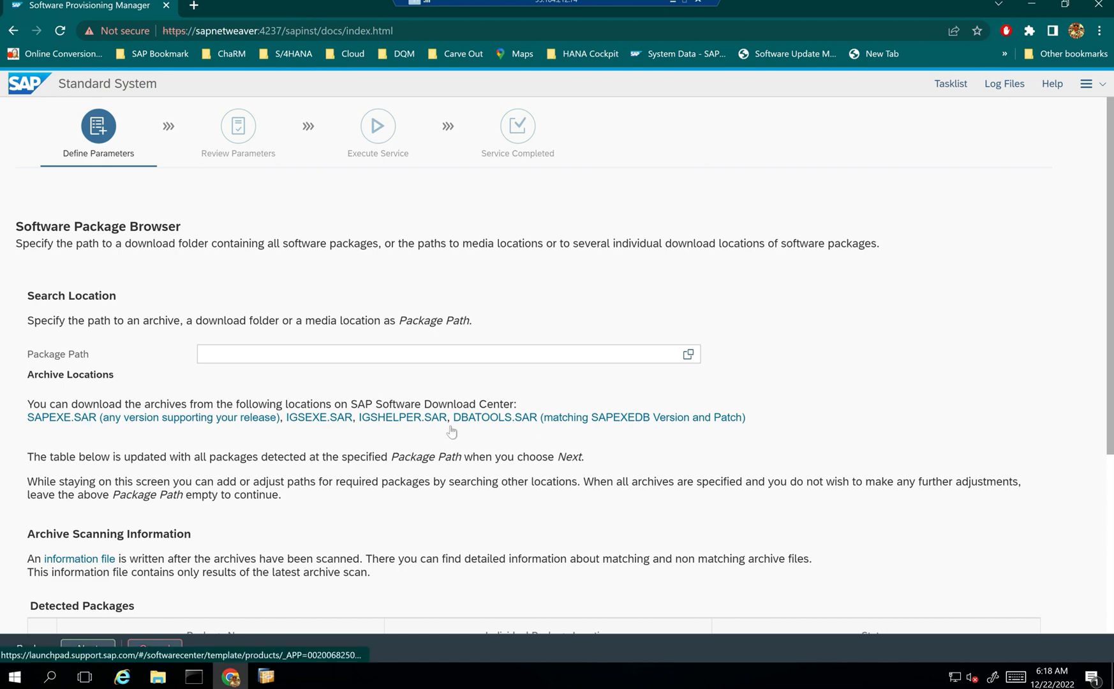
- Set the Package Path to D:\software and scan it for the required archives
{"action": "scroll", "coordinate": [615, 456], "scroll_direction": "down", "scroll_amount": 3}
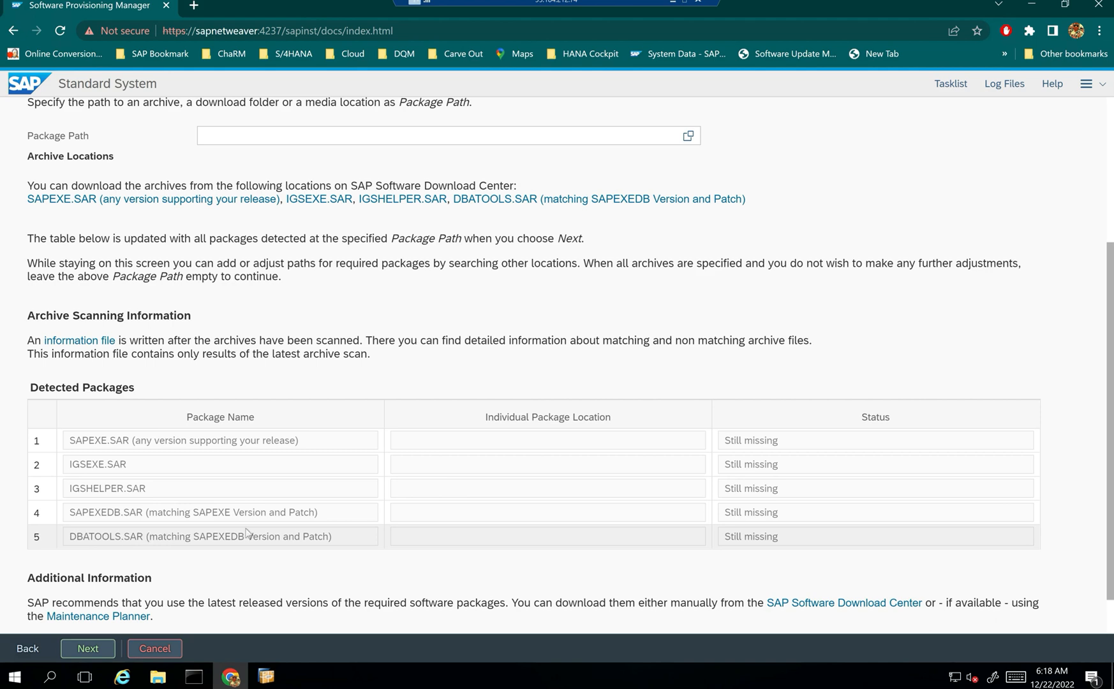
{"action": "scroll", "coordinate": [698, 470], "scroll_direction": "up", "scroll_amount": 2}
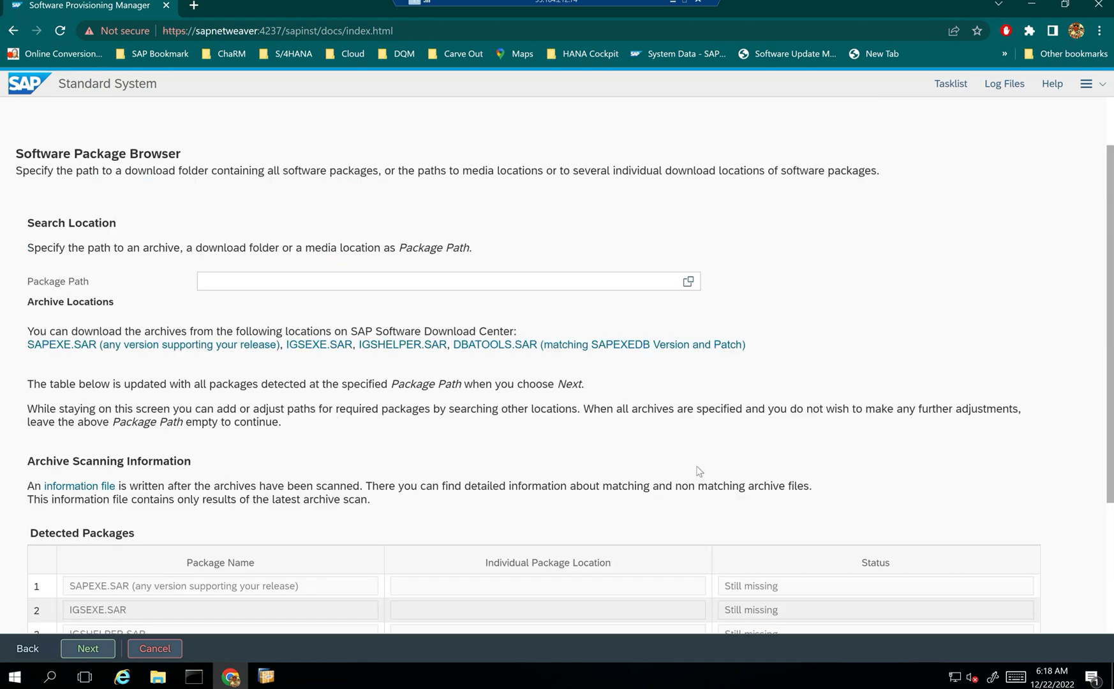
{"action": "left_click", "coordinate": [687, 281]}
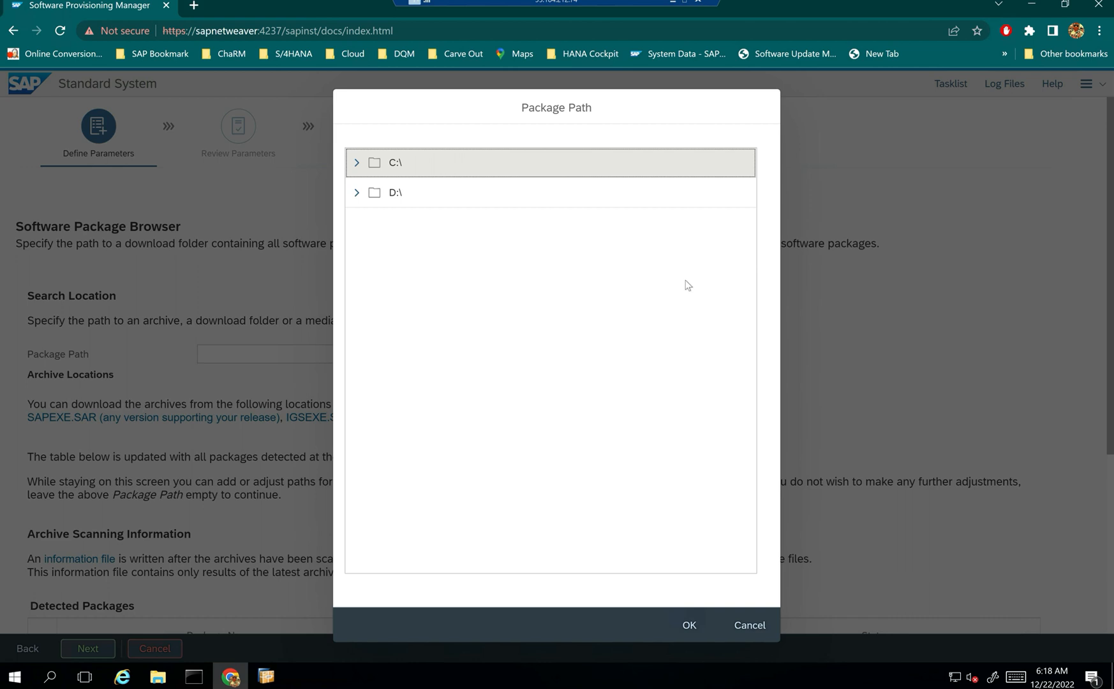
{"action": "left_click", "coordinate": [359, 192]}
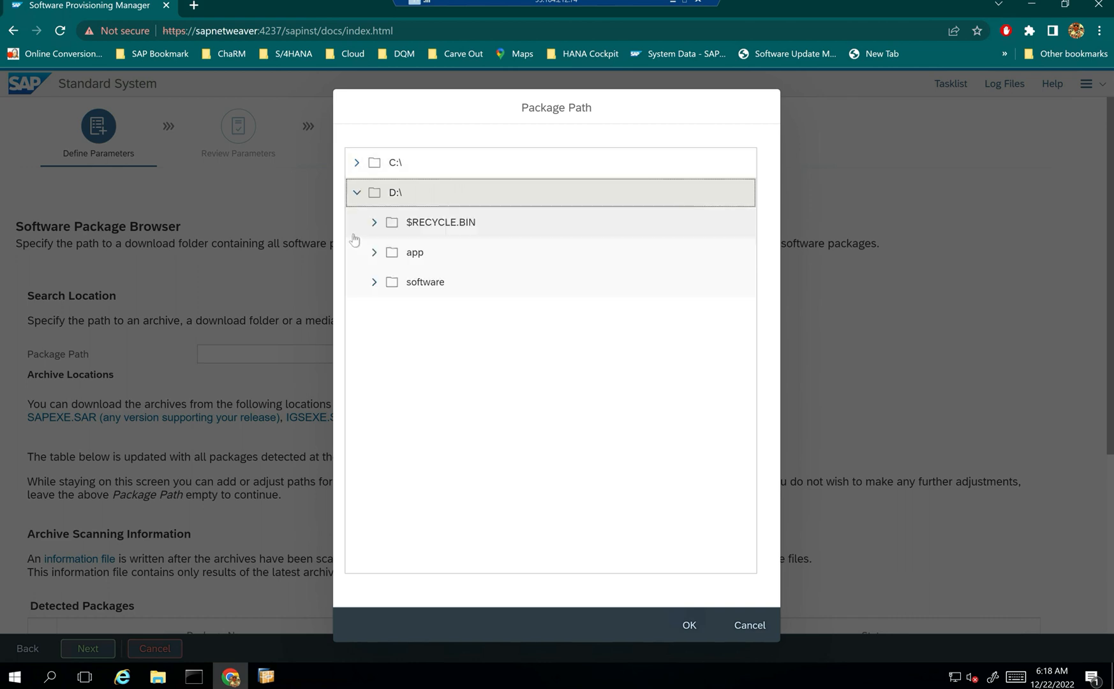
{"action": "left_click", "coordinate": [373, 281]}
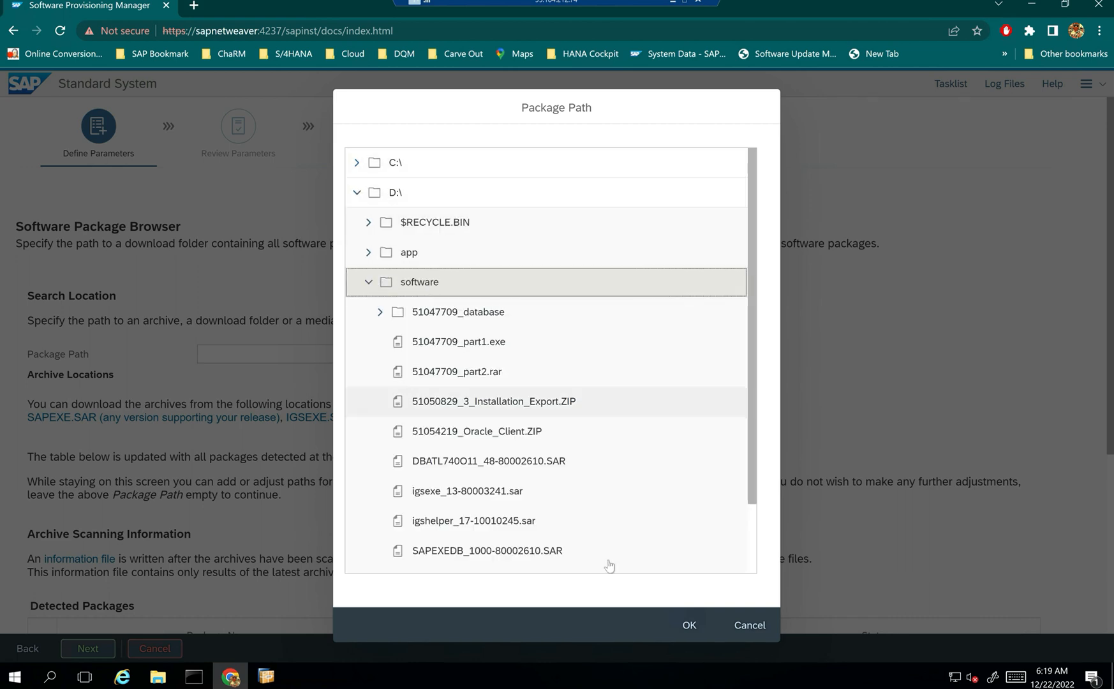
{"action": "left_click", "coordinate": [686, 624]}
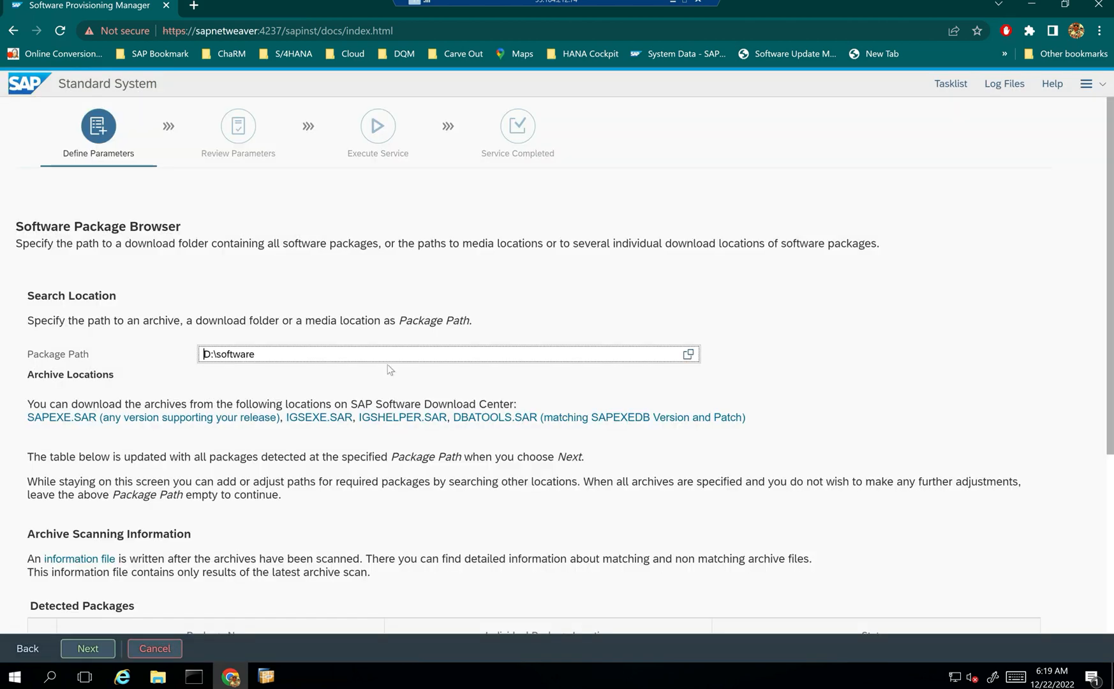
{"action": "key", "text": "Return"}
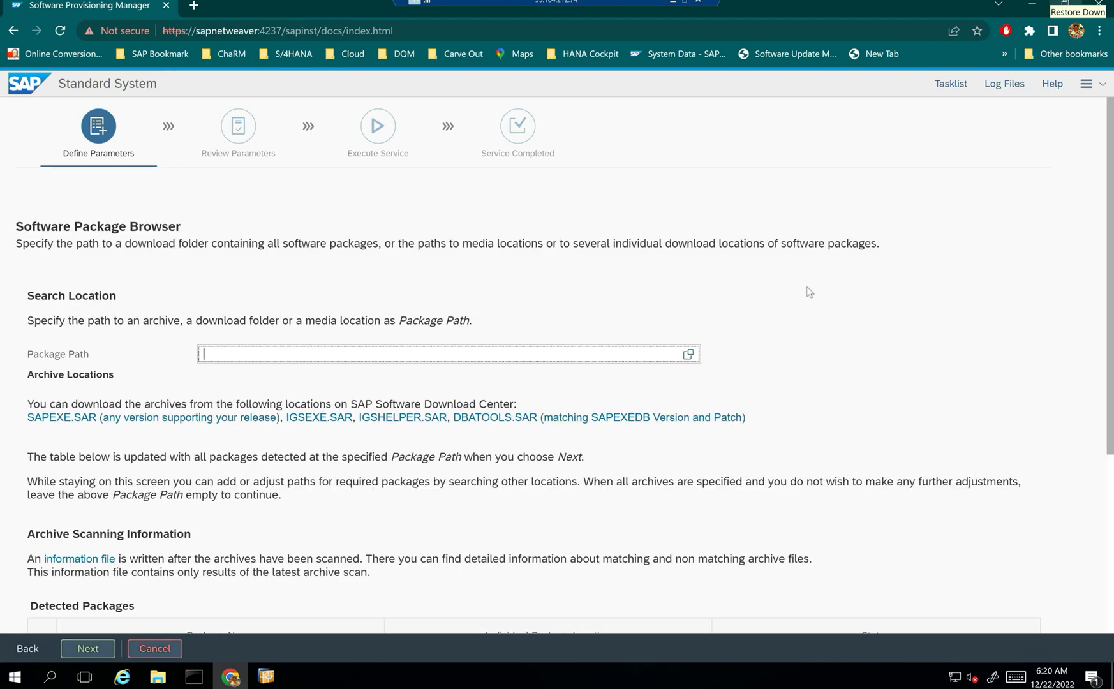
- Continue past the detected packages and the SAPHOSTAGENT.SAR availability check
{"action": "scroll", "coordinate": [849, 350], "scroll_direction": "down", "scroll_amount": 4}
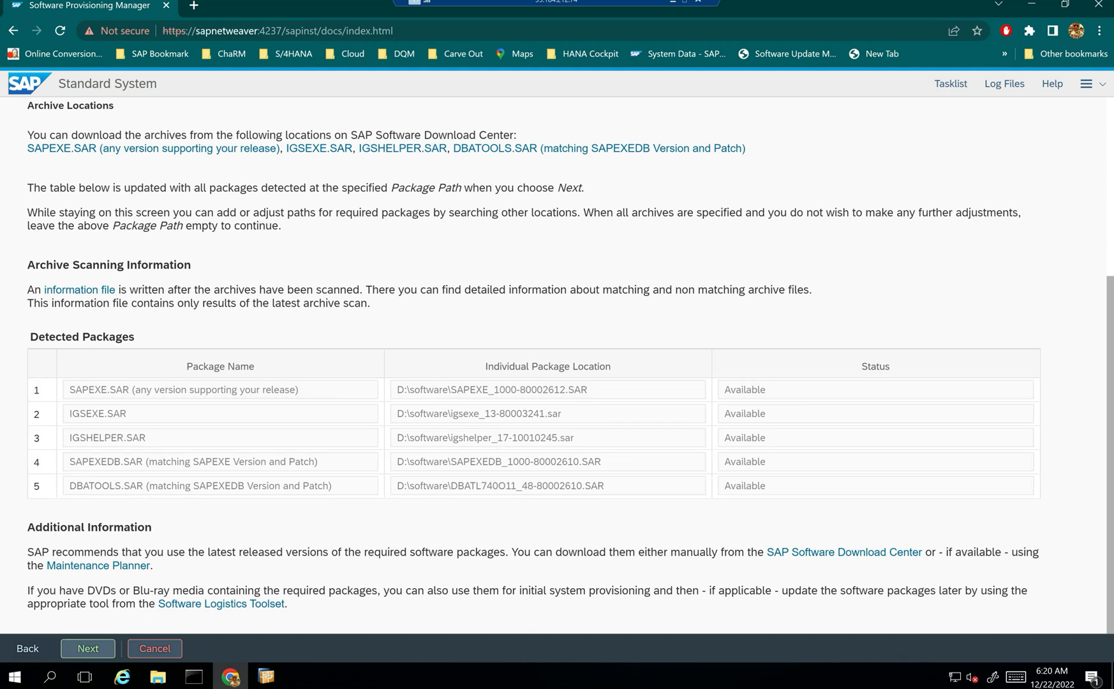
{"action": "left_click", "coordinate": [88, 648]}
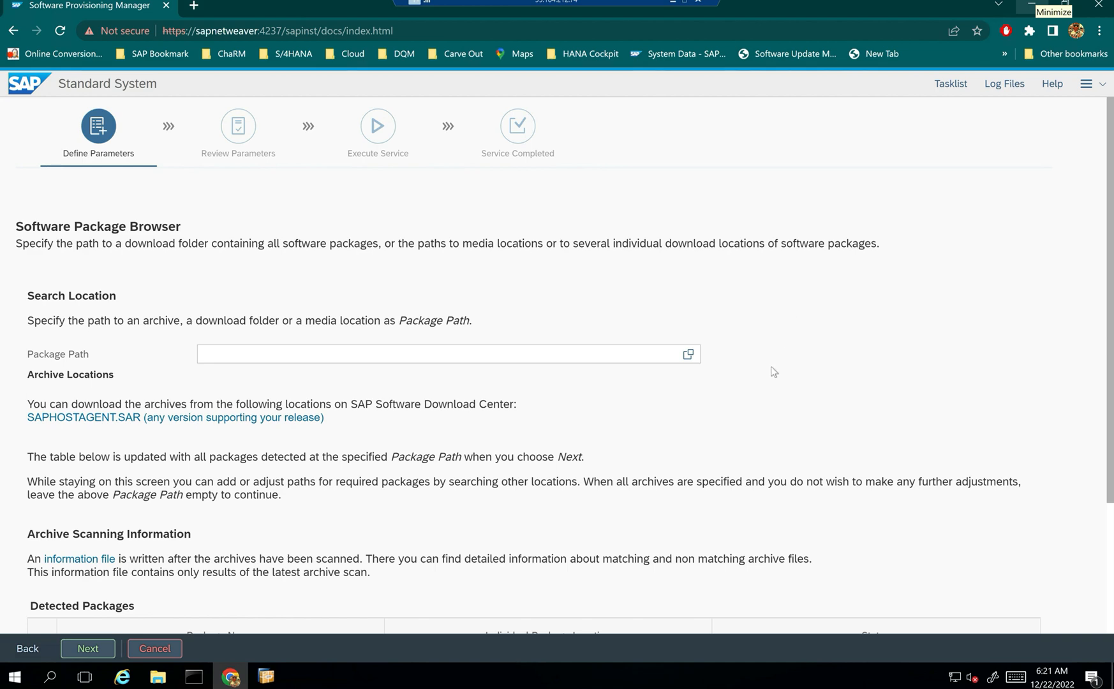
{"action": "scroll", "coordinate": [773, 371], "scroll_direction": "down", "scroll_amount": 3}
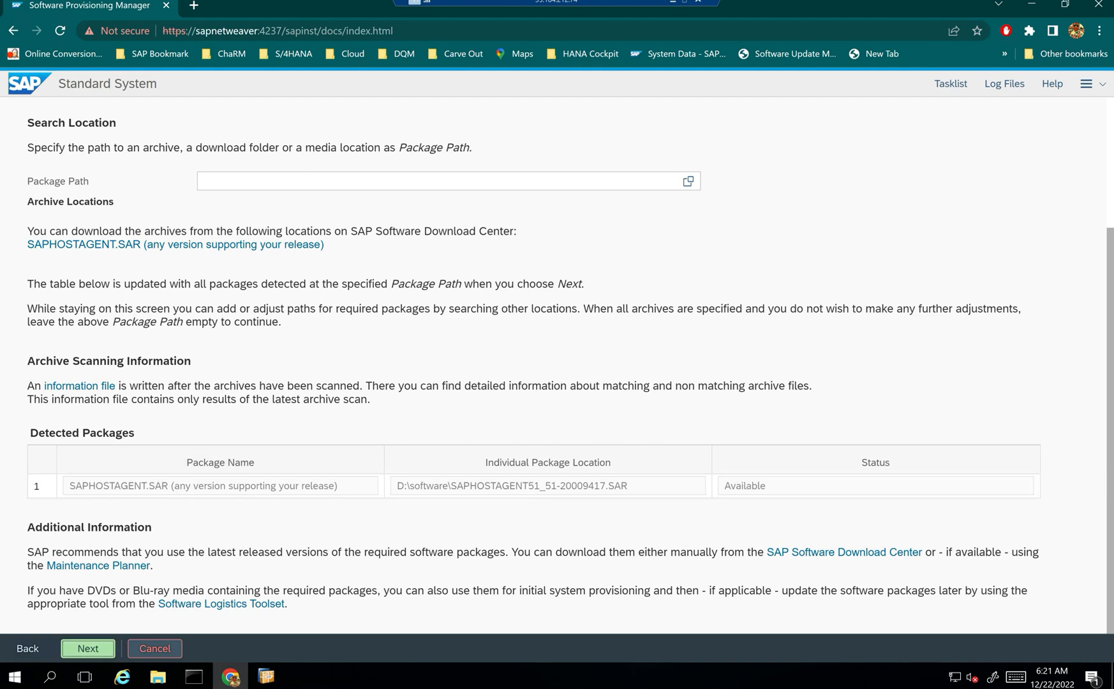
{"action": "left_click", "coordinate": [88, 648]}
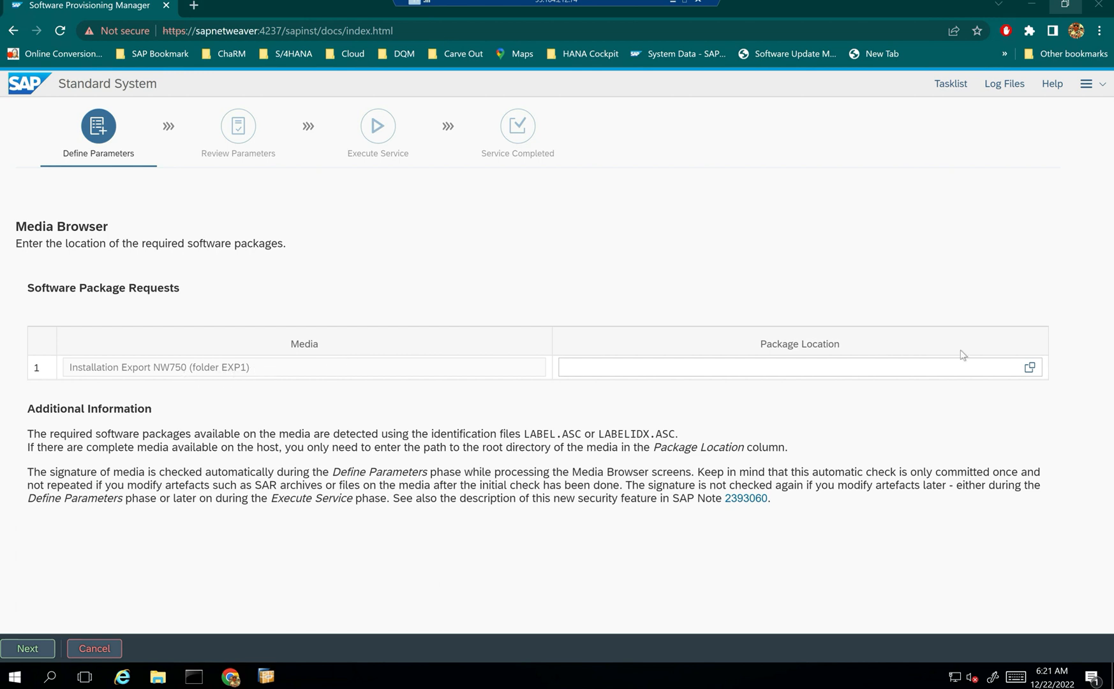
- Browse D:\software for the Installation Export location, cancel without choosing, and bring up This PC in File Explorer
{"action": "left_click", "coordinate": [1030, 369]}
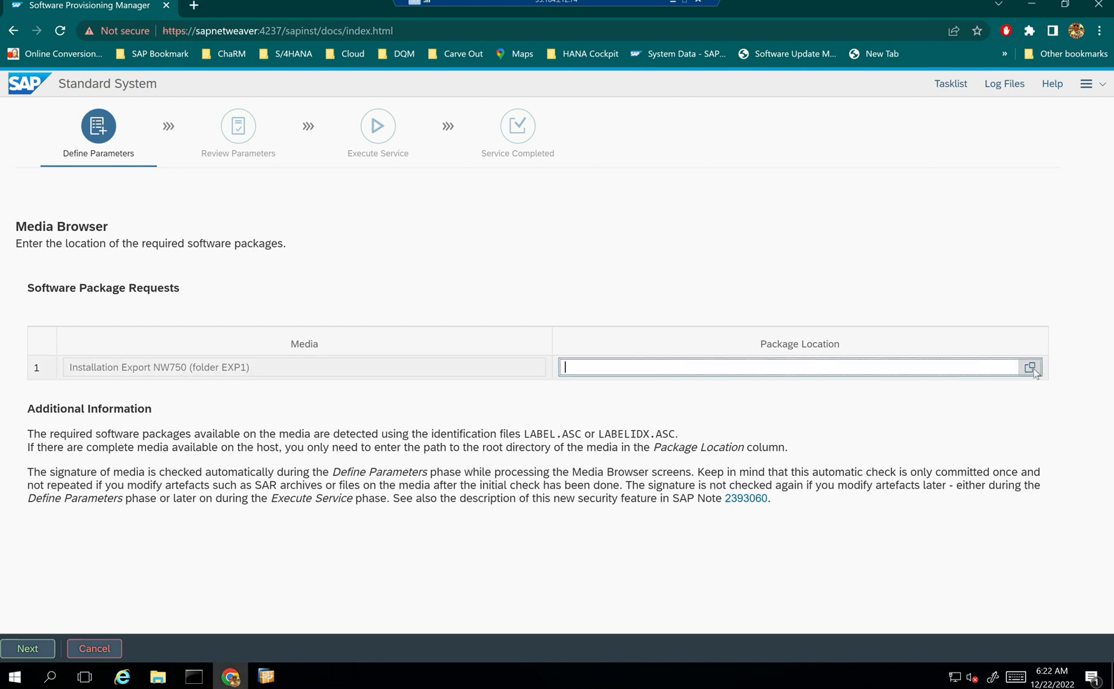
{"action": "left_click", "coordinate": [357, 192]}
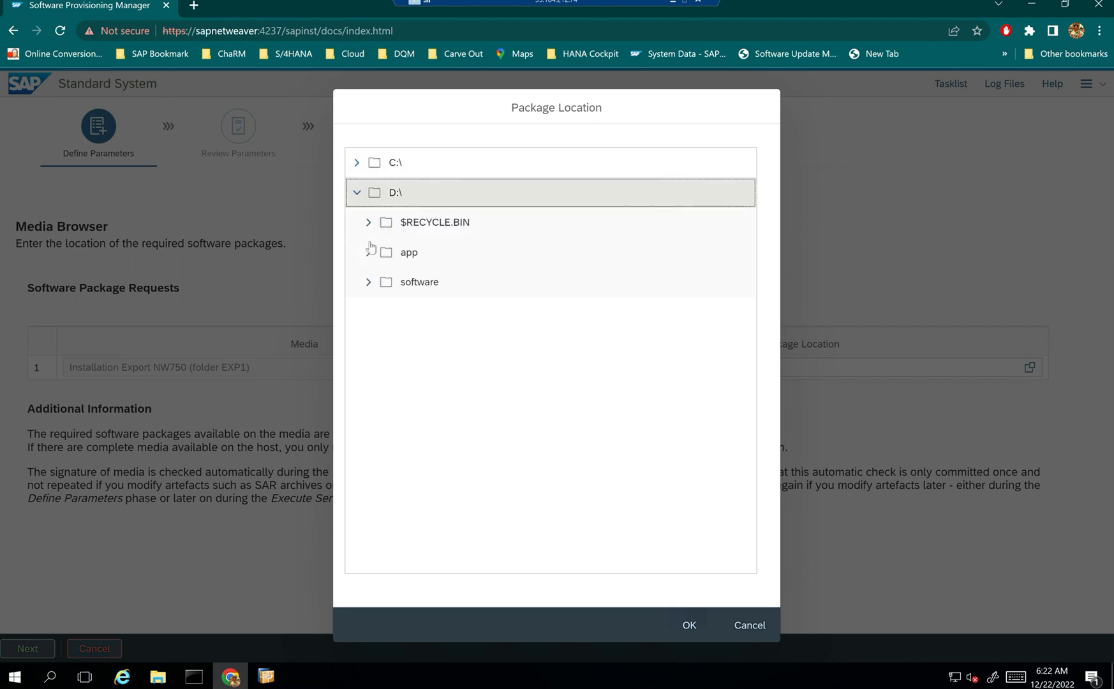
{"action": "left_click", "coordinate": [368, 282]}
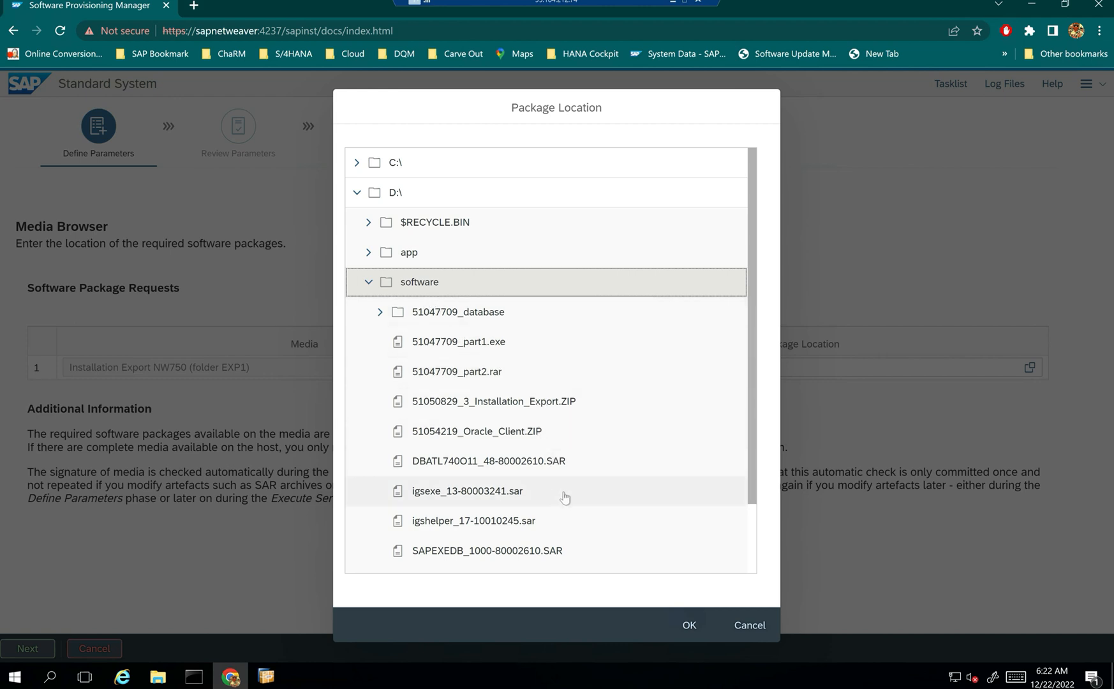
{"action": "scroll", "coordinate": [551, 488], "scroll_direction": "down", "scroll_amount": 3}
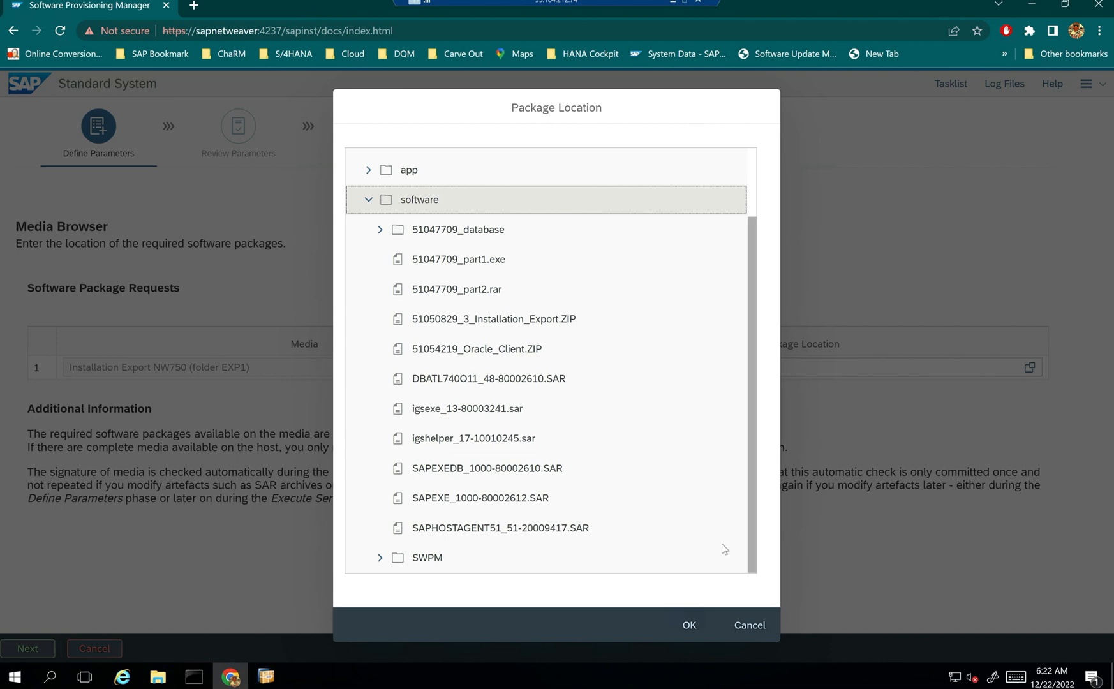
{"action": "left_click", "coordinate": [748, 624]}
{"action": "left_click", "coordinate": [158, 678]}
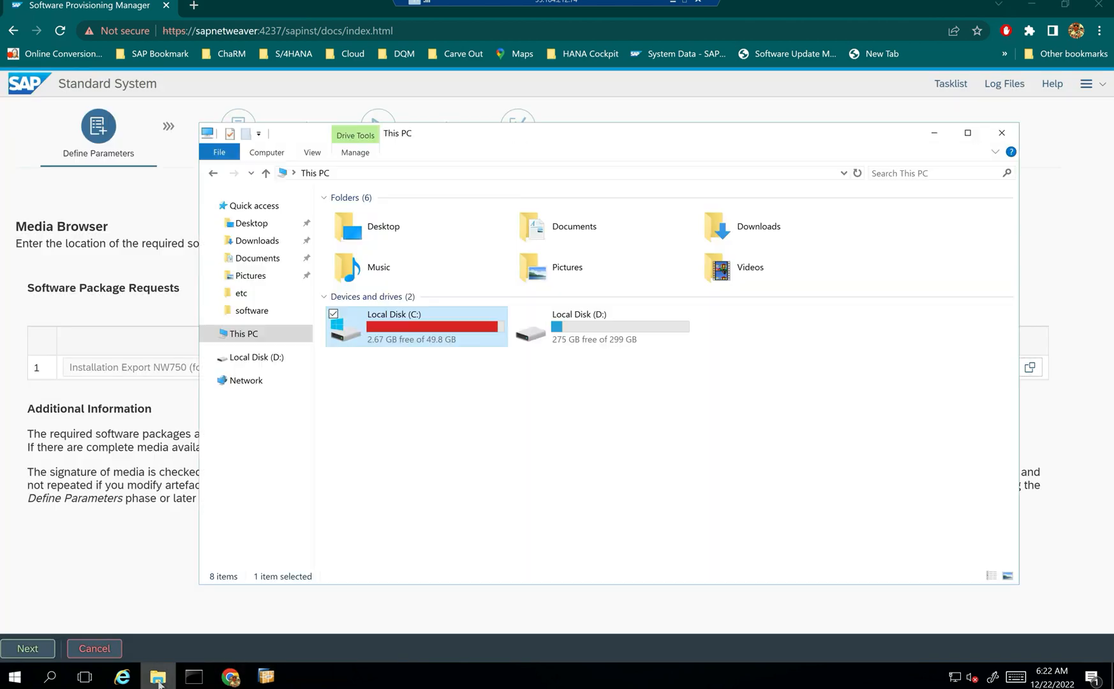
- Extract the 51050829_3_Installation_Export archive in D:\software without showing files afterward
{"action": "double_click", "coordinate": [597, 310]}
{"action": "double_click", "coordinate": [399, 236]}
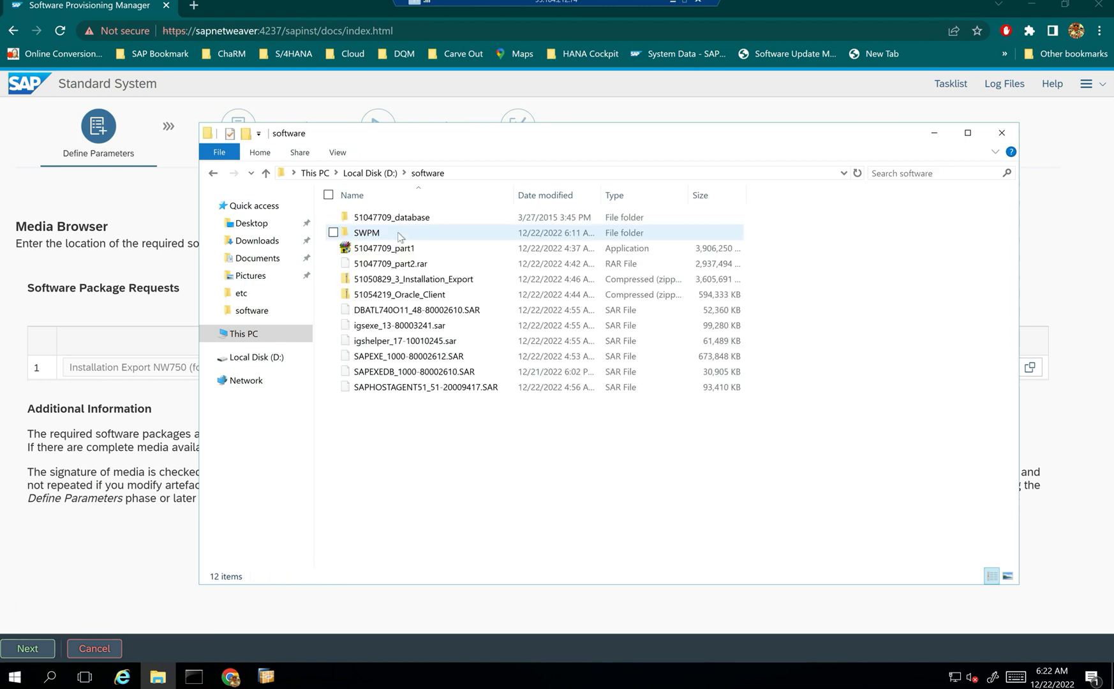
{"action": "left_click", "coordinate": [432, 284]}
{"action": "right_click", "coordinate": [432, 284]}
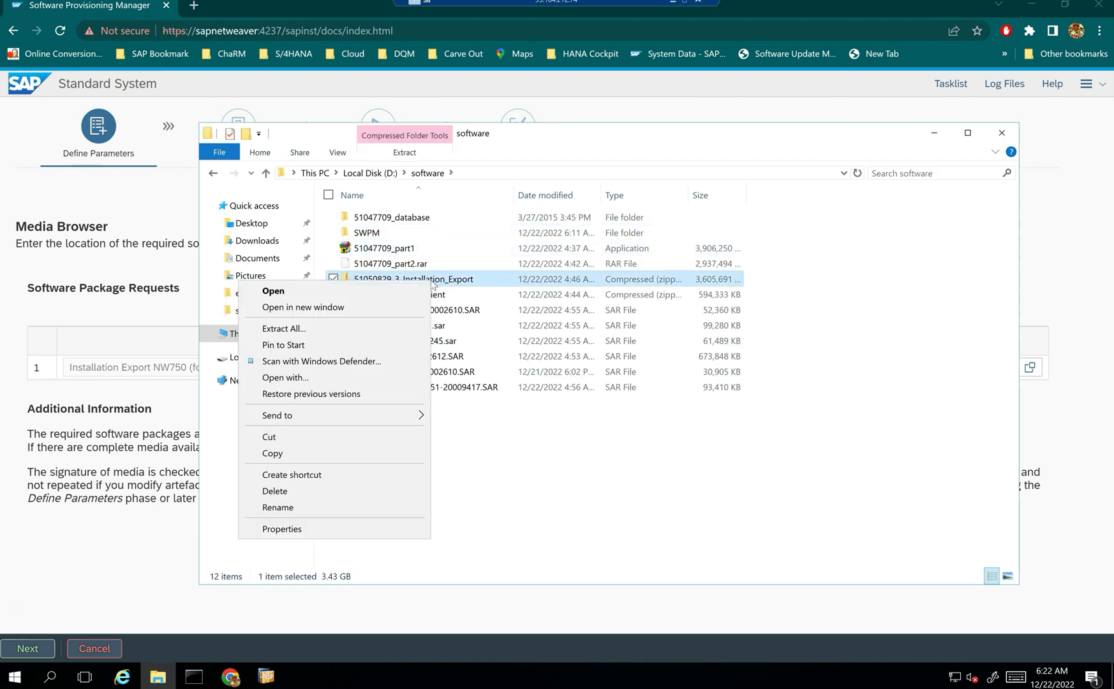
{"action": "left_click", "coordinate": [318, 328]}
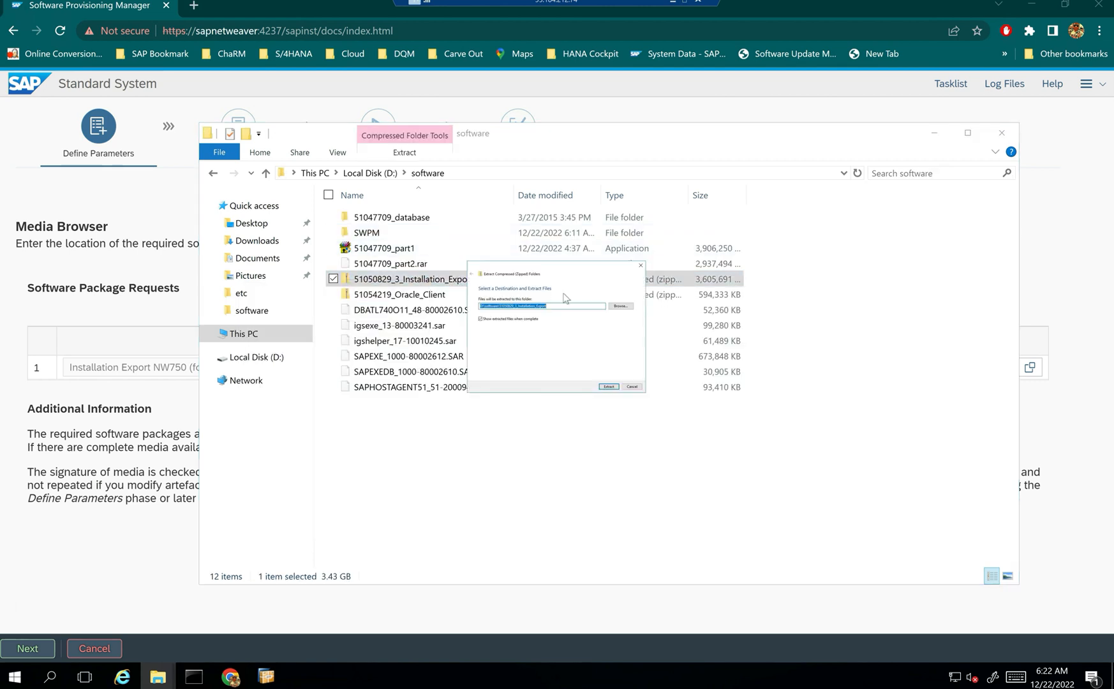
{"action": "left_click", "coordinate": [507, 323]}
{"action": "left_click", "coordinate": [608, 386]}
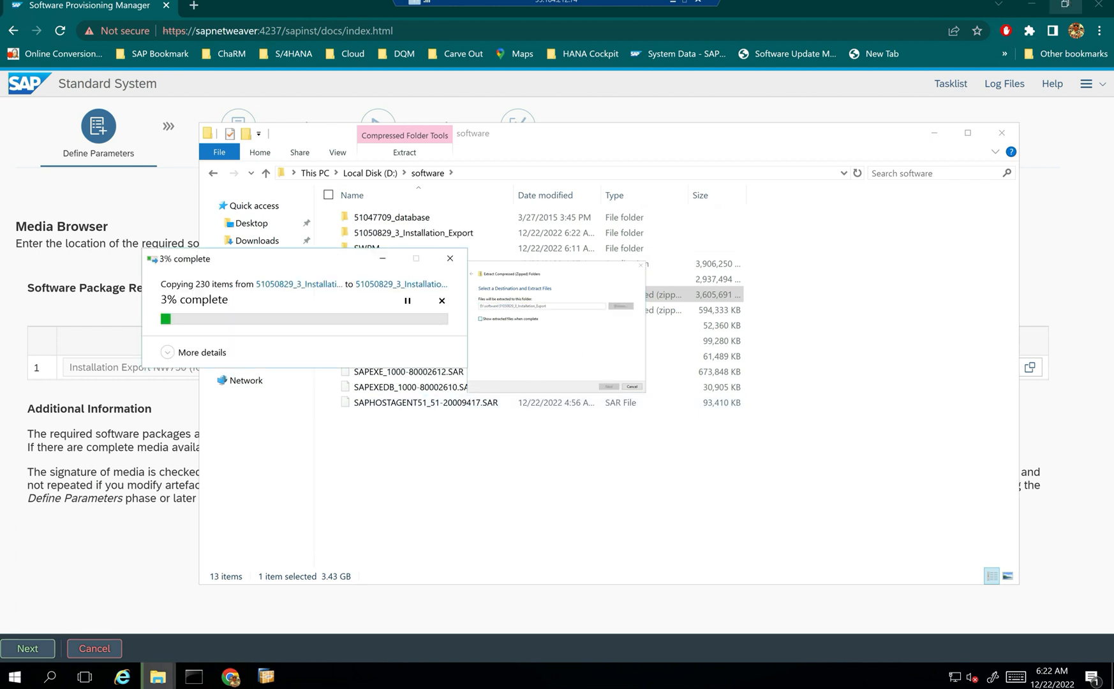
{"action": "left_click", "coordinate": [538, 446]}
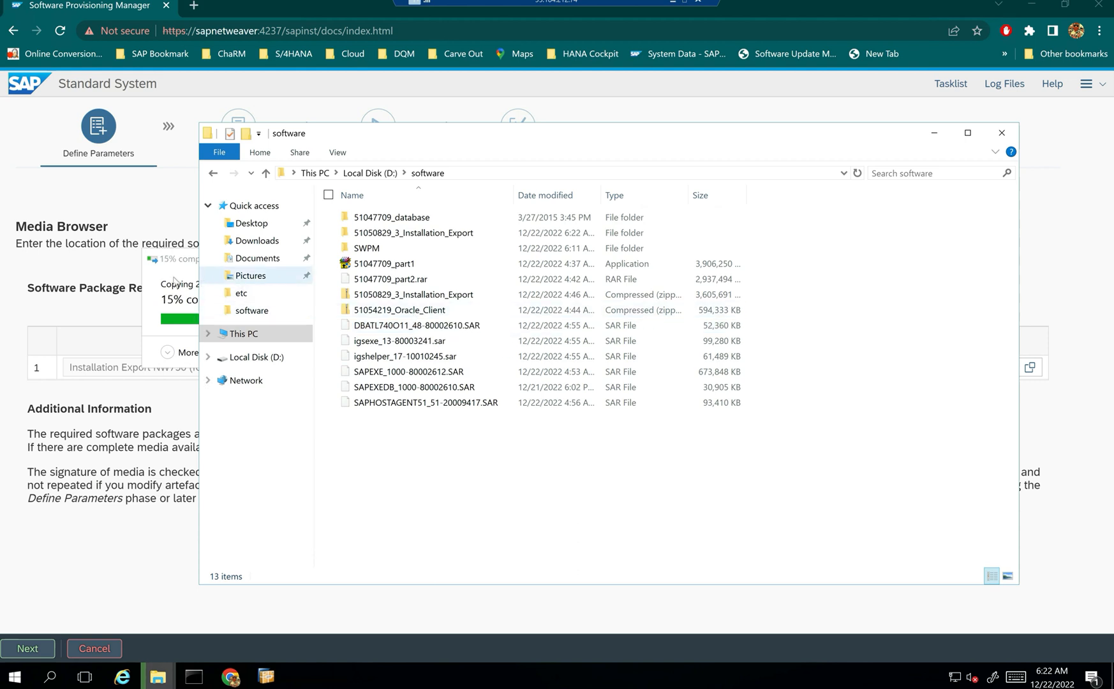
{"action": "left_click", "coordinate": [184, 259]}
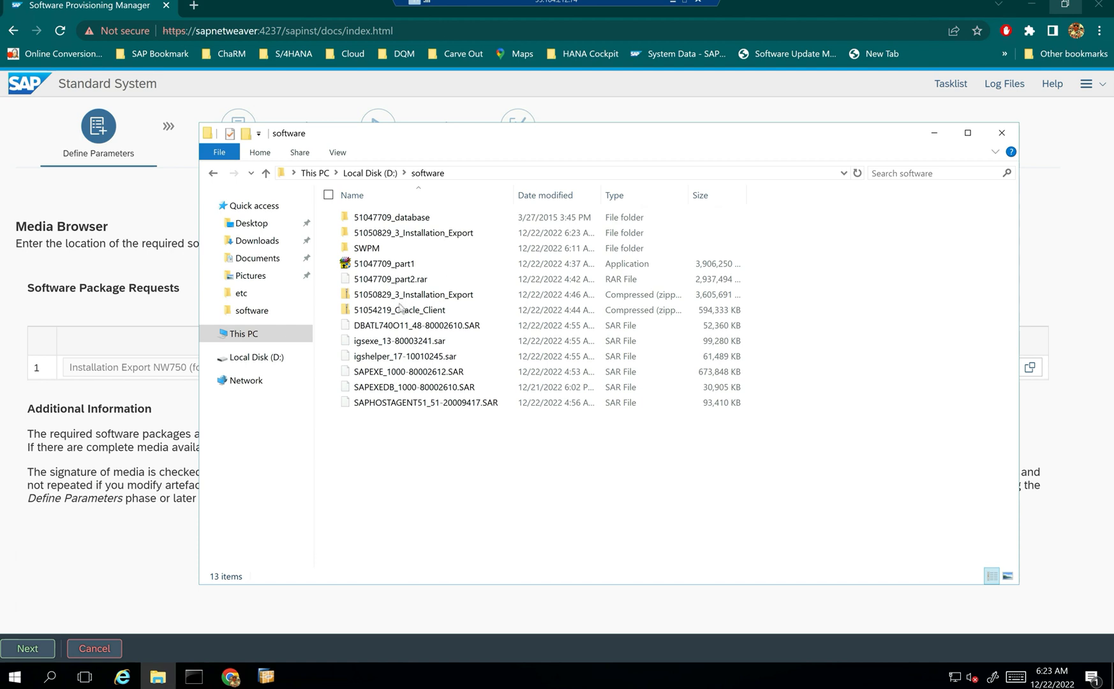
- Extract 51054219_Oracle_Client.zip into its own folder inside the software folder
{"action": "left_click", "coordinate": [399, 311]}
{"action": "right_click", "coordinate": [392, 311]}
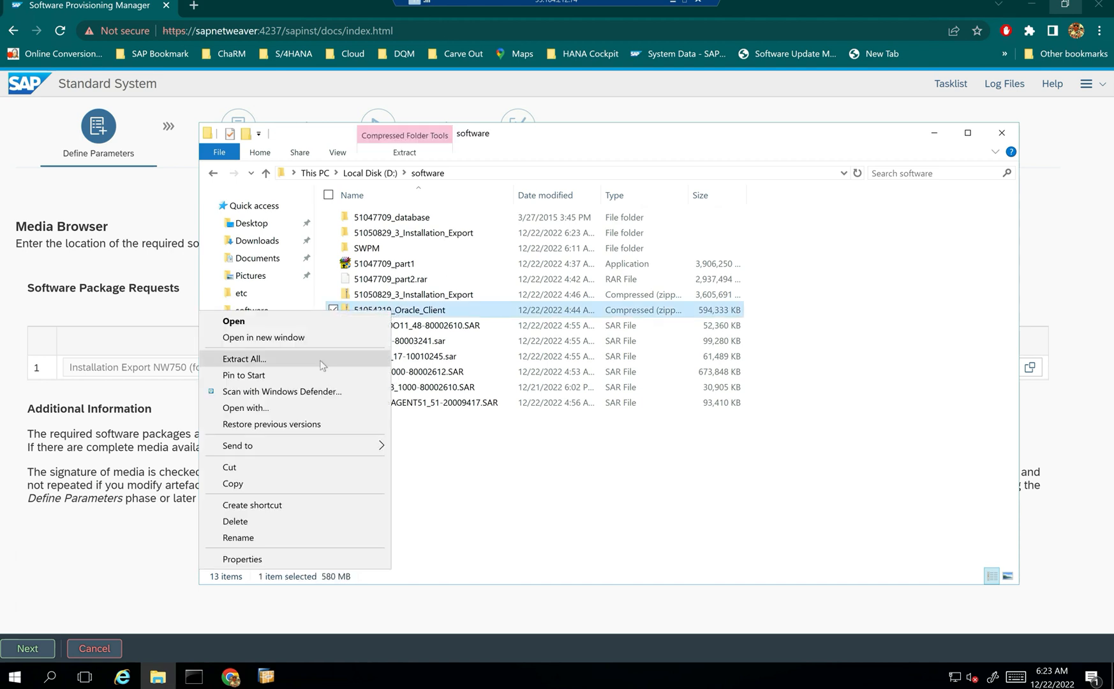
{"action": "left_click", "coordinate": [251, 358]}
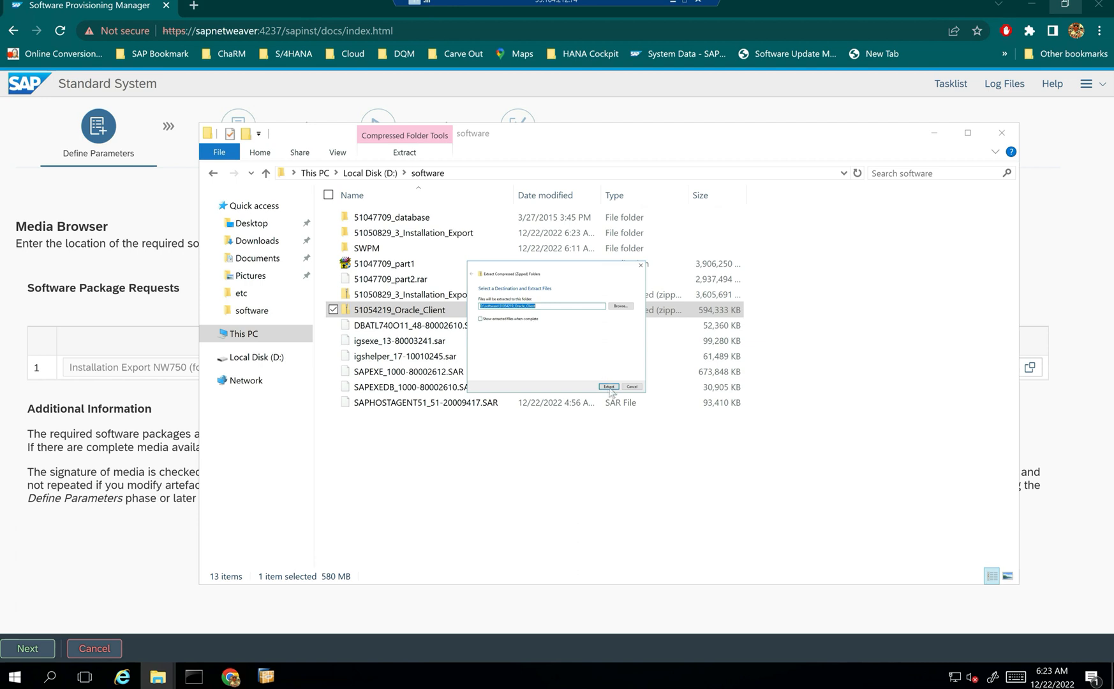
{"action": "left_click", "coordinate": [608, 387]}
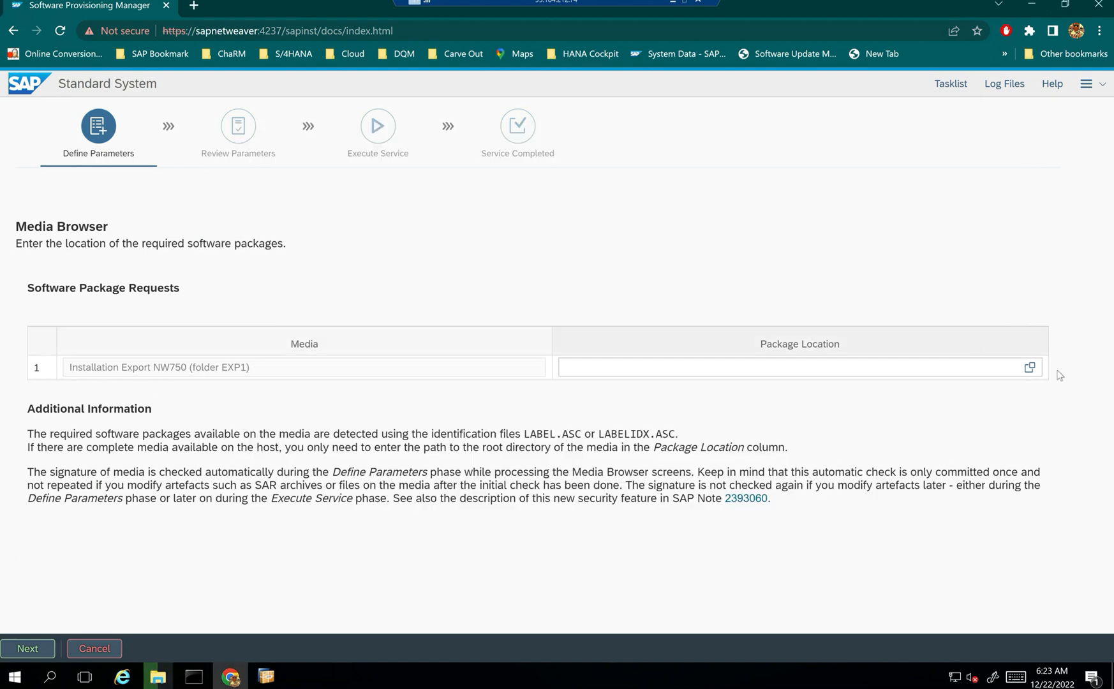
{"action": "left_click", "coordinate": [1030, 367]}
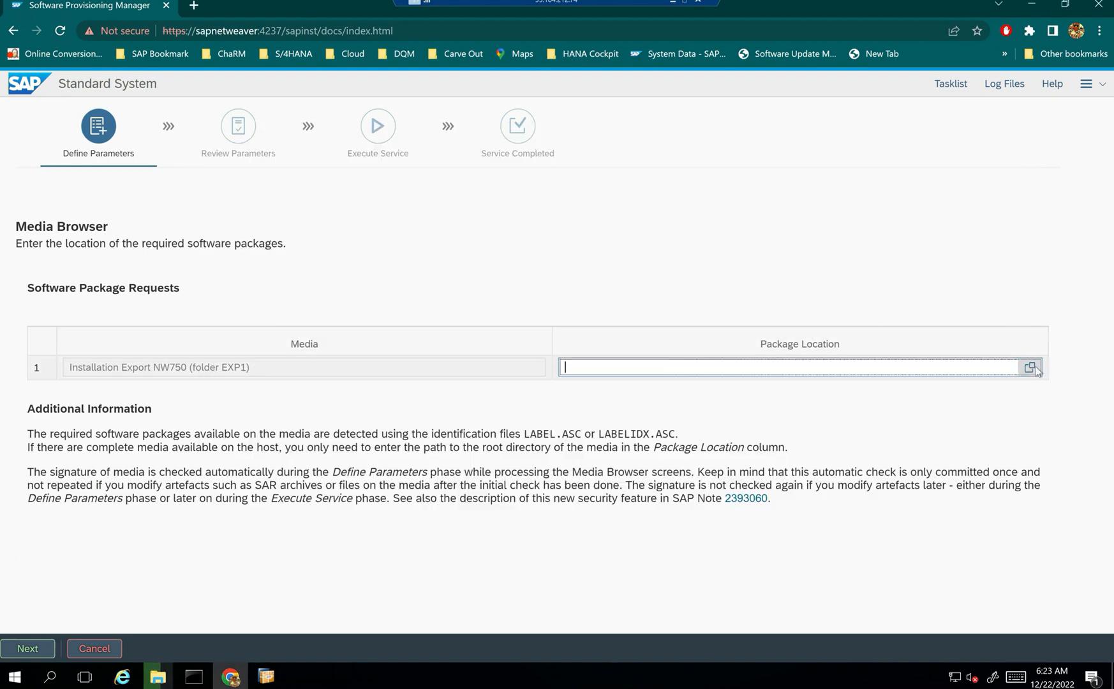
- Choose LABEL.ASC in D:\software\51050829_3_Installation_Export as the Installation Export NW750 location and continue
{"action": "left_click", "coordinate": [357, 192]}
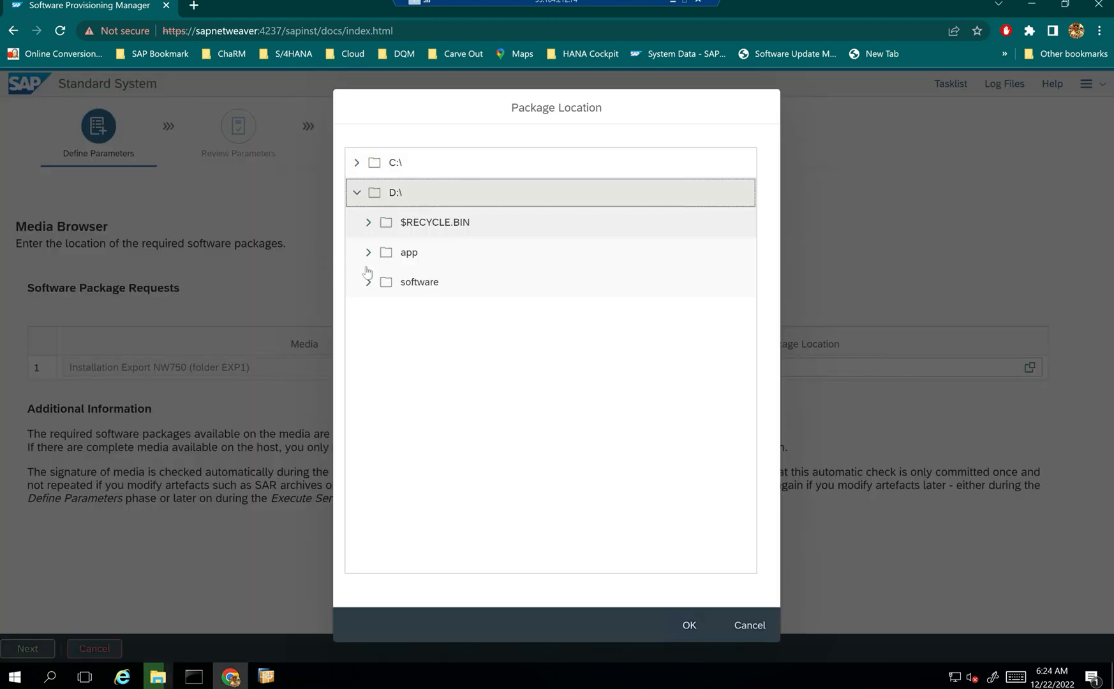
{"action": "left_click", "coordinate": [368, 282]}
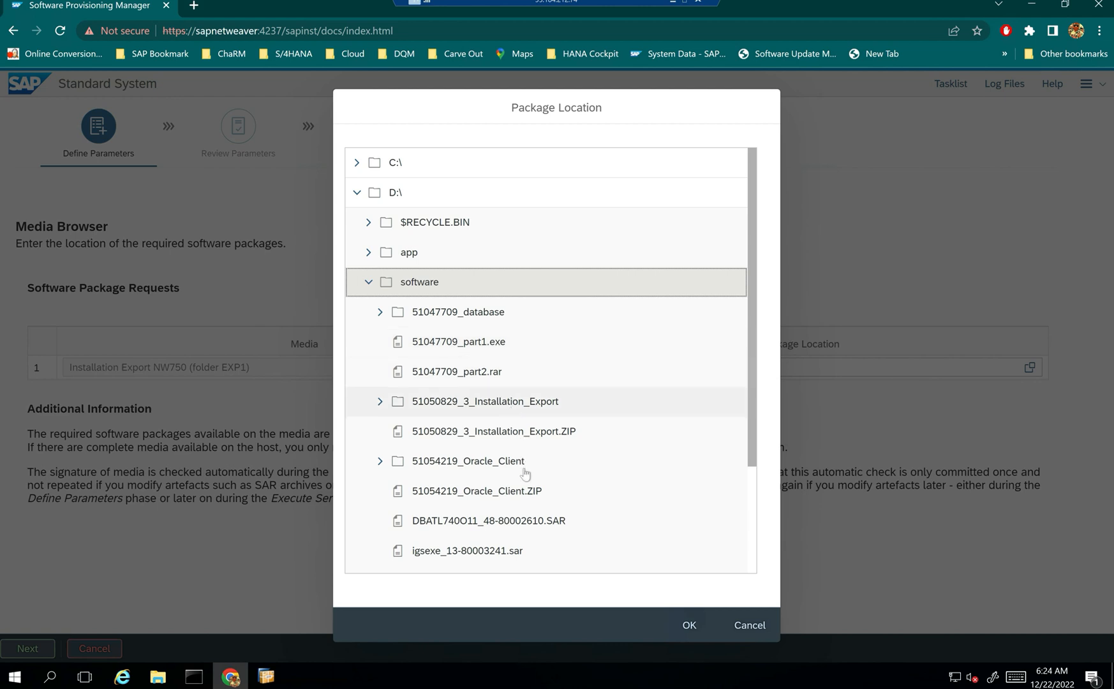
{"action": "scroll", "coordinate": [530, 482], "scroll_direction": "down", "scroll_amount": 1}
{"action": "scroll", "coordinate": [530, 481], "scroll_direction": "down", "scroll_amount": 1}
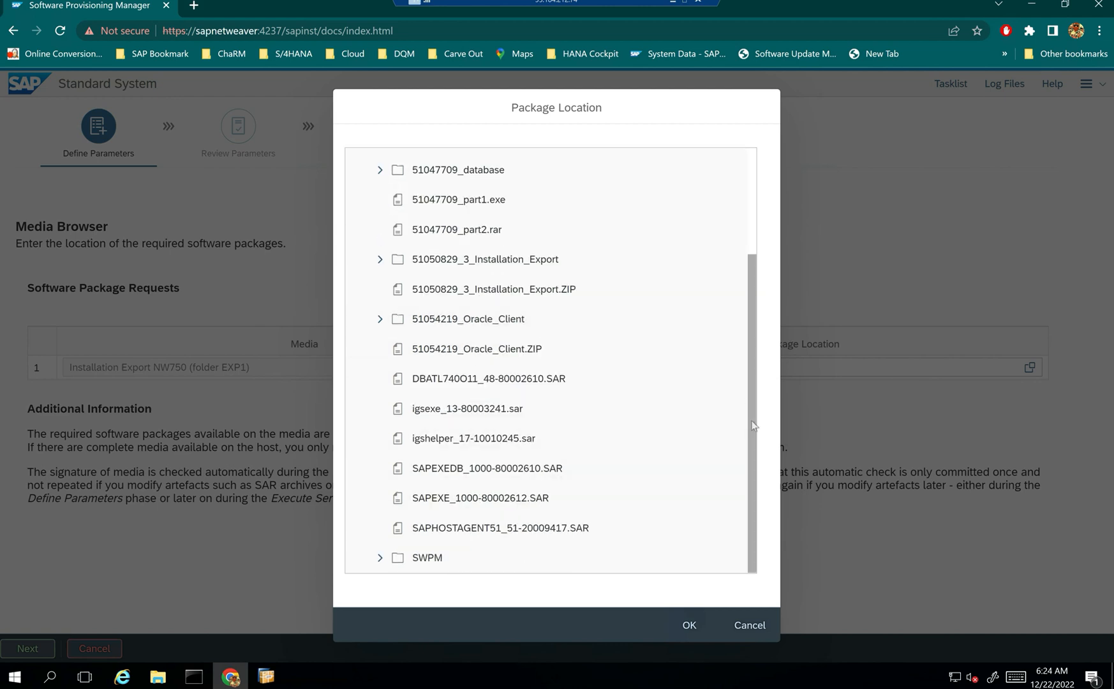
{"action": "scroll", "coordinate": [754, 421], "scroll_direction": "up", "scroll_amount": 1}
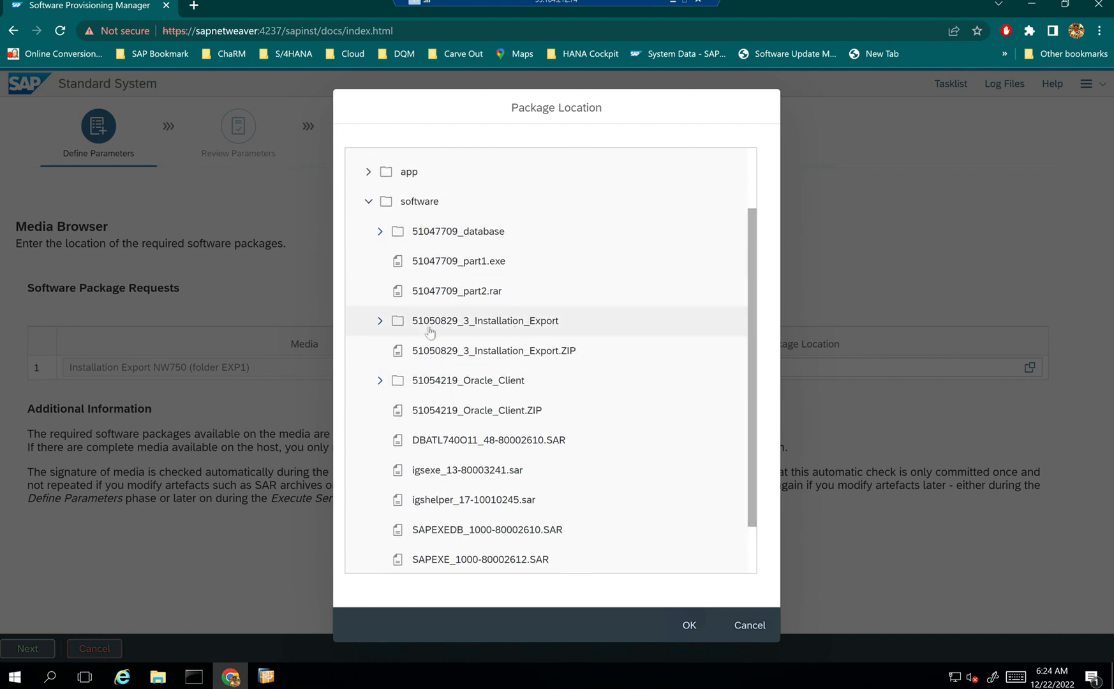
{"action": "left_click", "coordinate": [381, 321]}
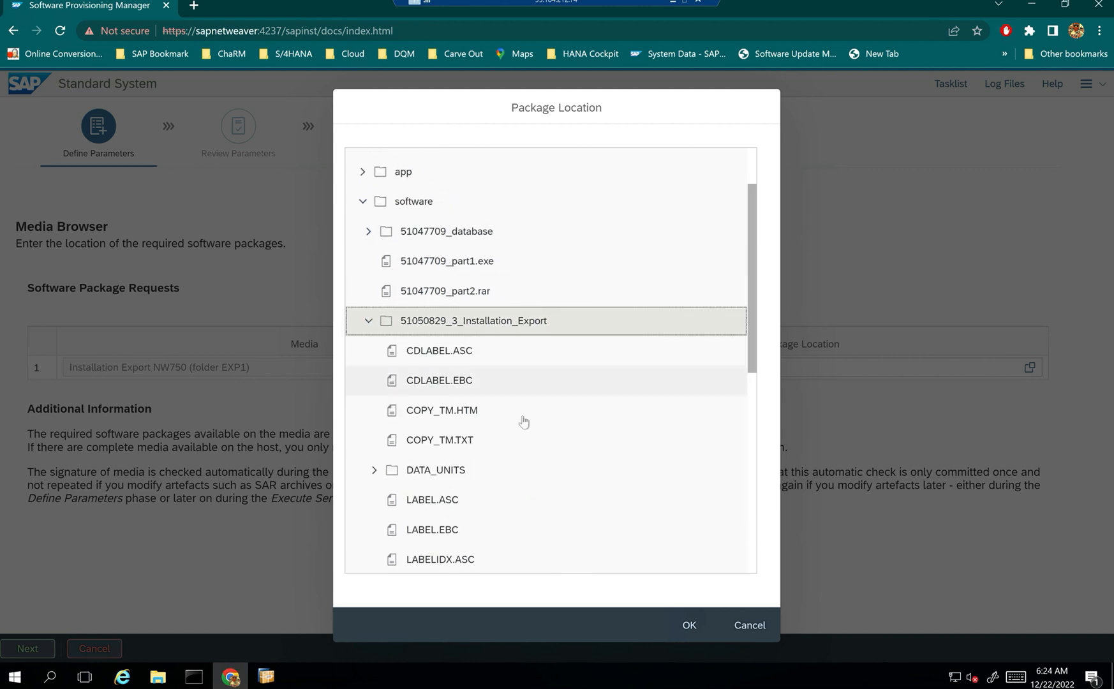
{"action": "left_click", "coordinate": [462, 504]}
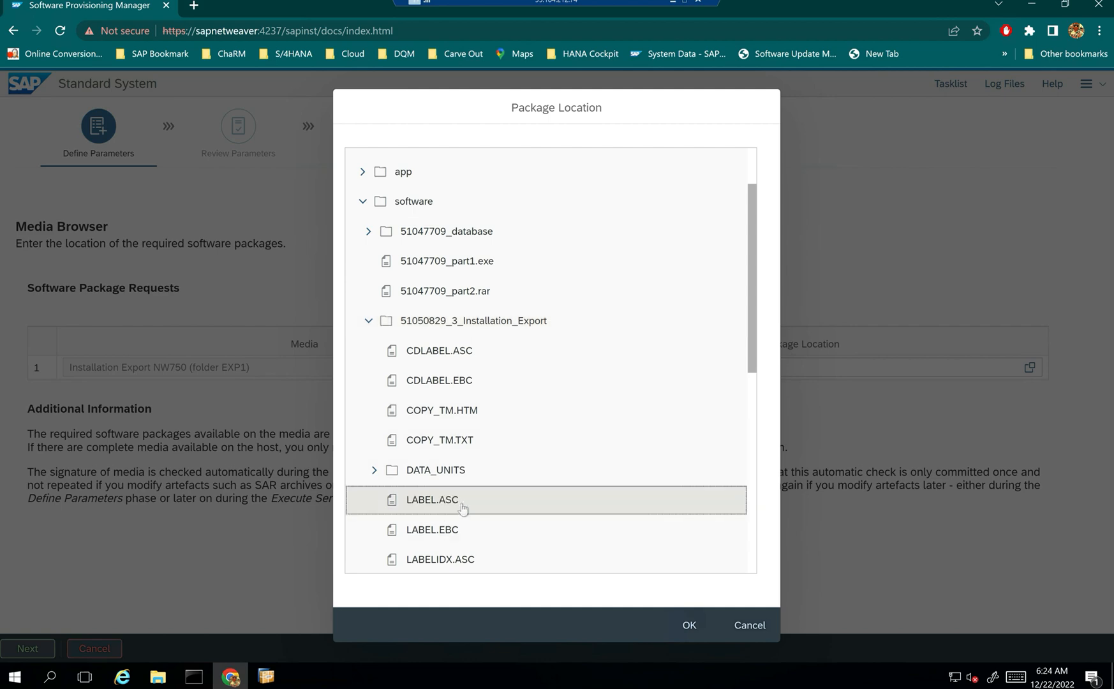
{"action": "left_click", "coordinate": [689, 625]}
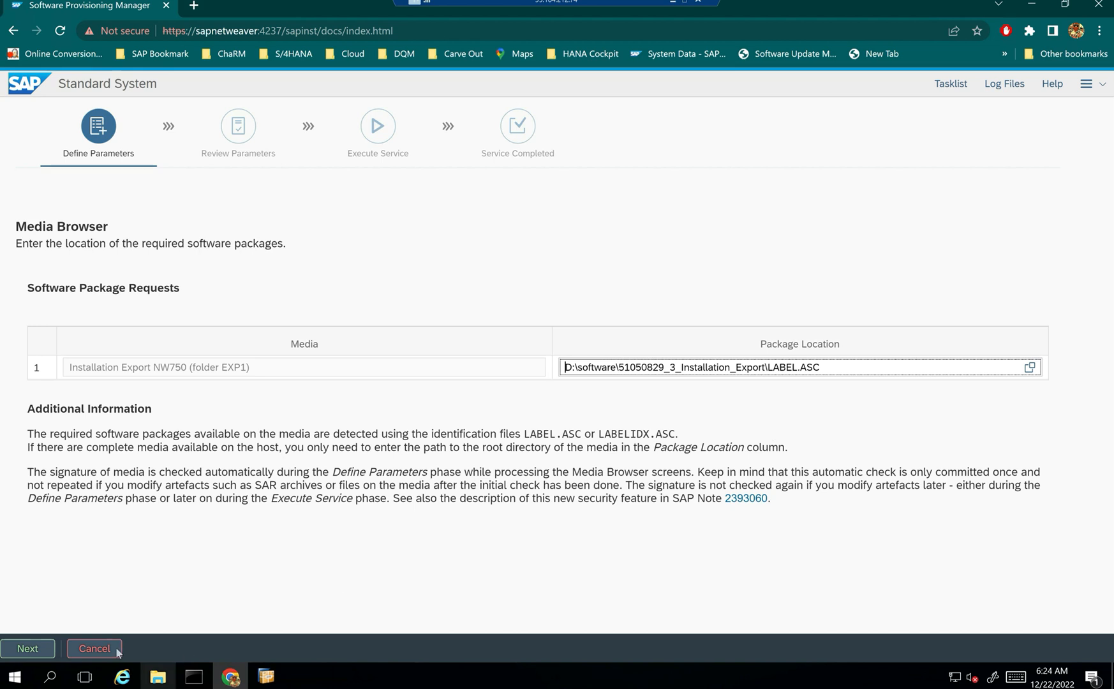
{"action": "left_click", "coordinate": [42, 648]}
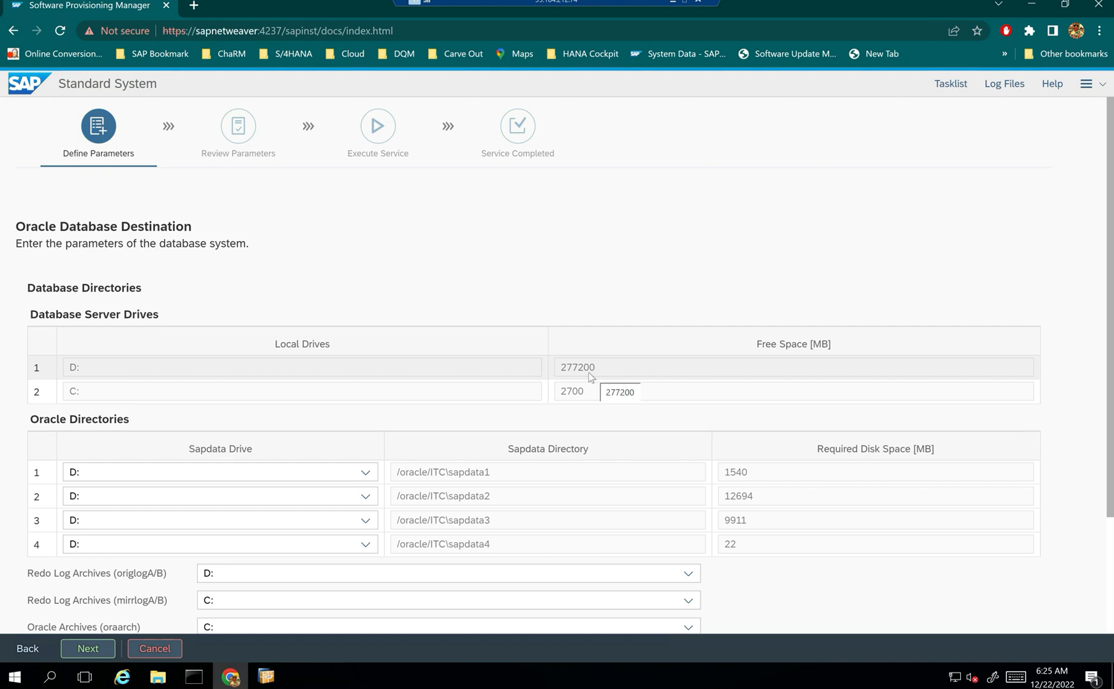
{"action": "scroll", "coordinate": [1088, 410], "scroll_direction": "down", "scroll_amount": 1}
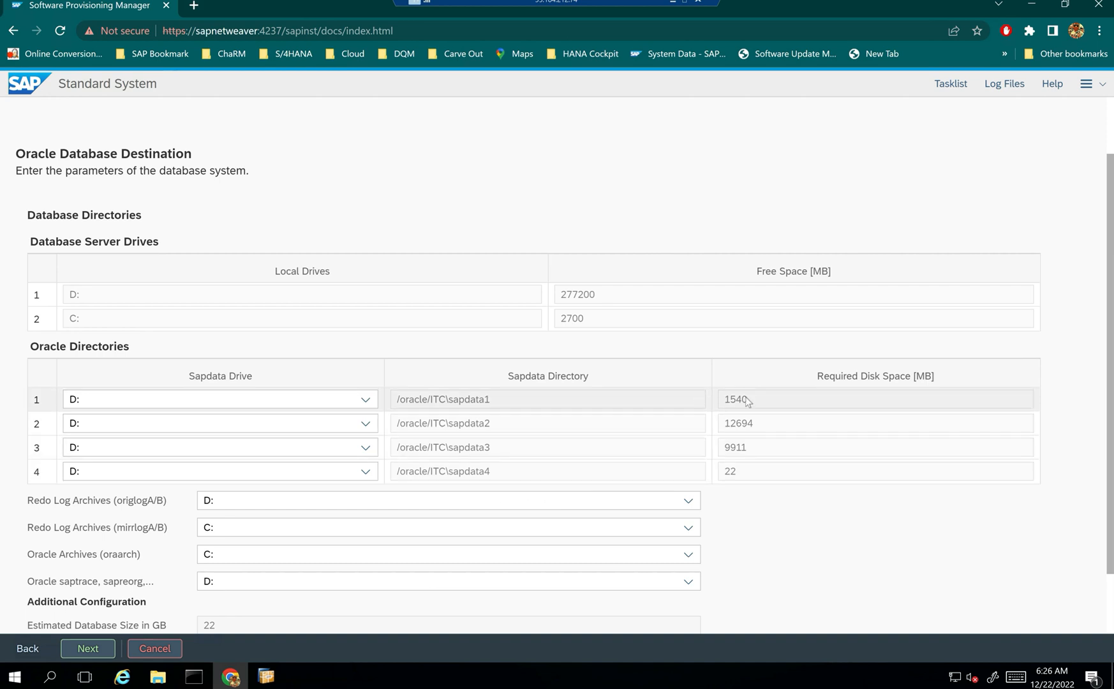
{"action": "left_click", "coordinate": [116, 401]}
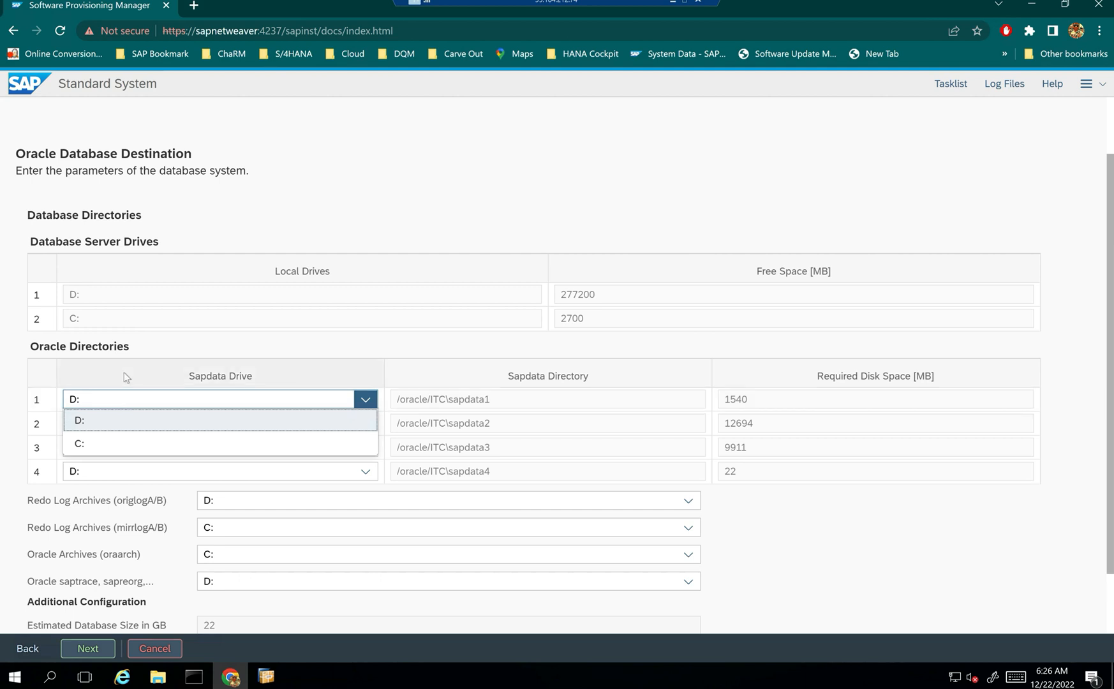
{"action": "left_click", "coordinate": [126, 376]}
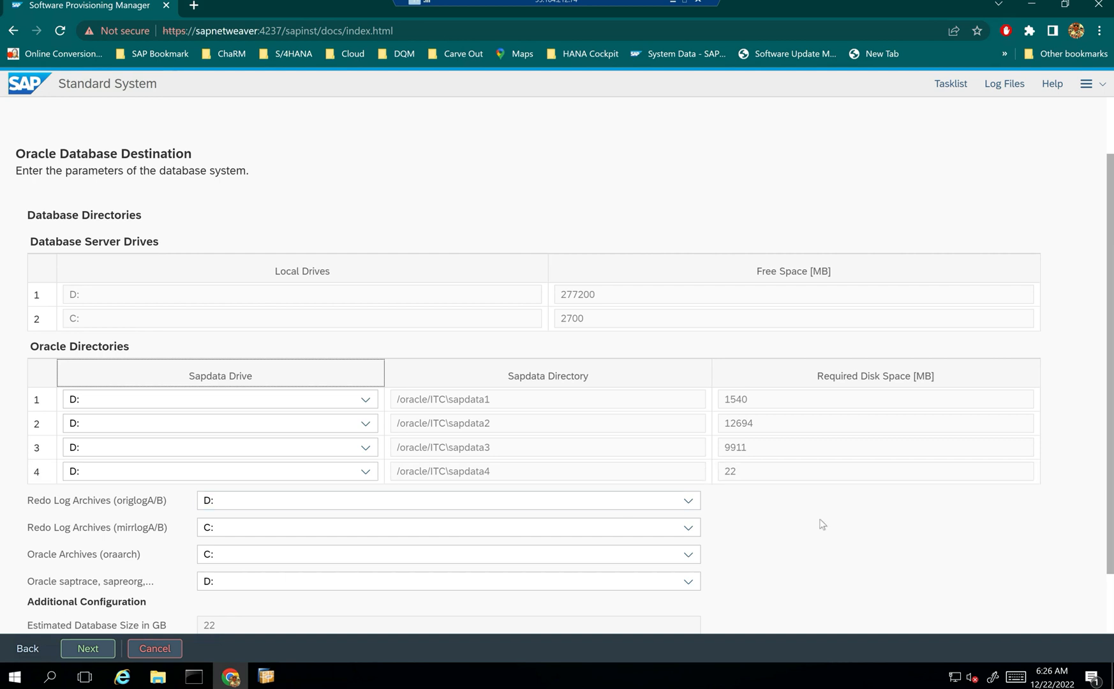
{"action": "scroll", "coordinate": [820, 520], "scroll_direction": "down", "scroll_amount": 2}
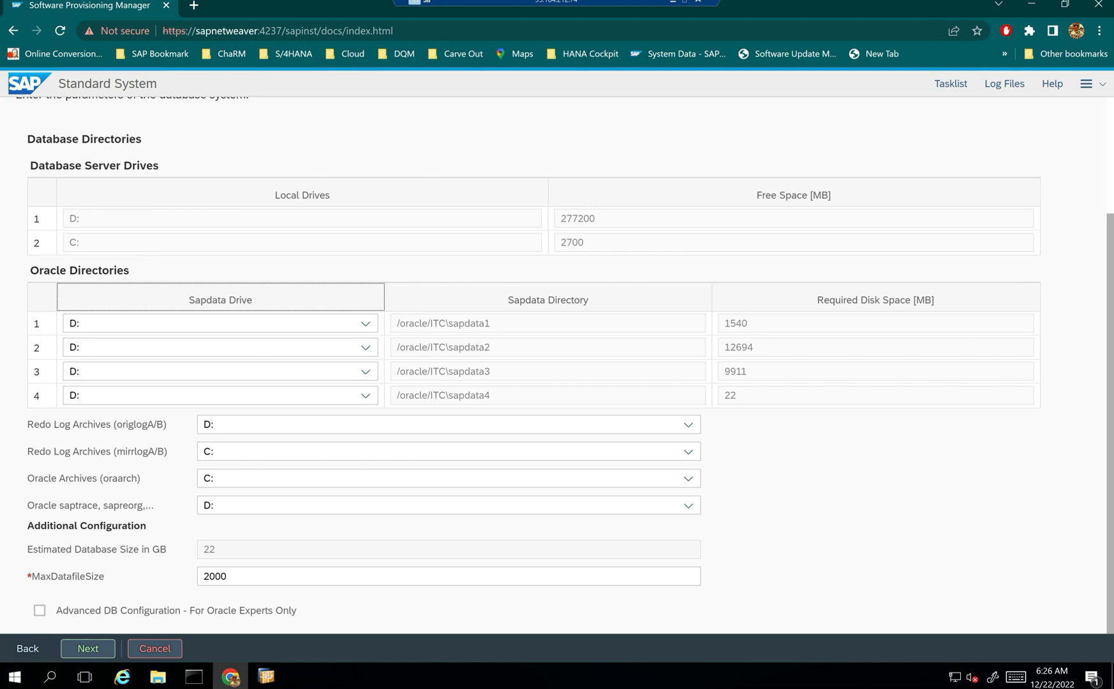
{"action": "left_click_drag", "start_coordinate": [123, 425], "coordinate": [148, 426]}
{"action": "left_click", "coordinate": [148, 425]}
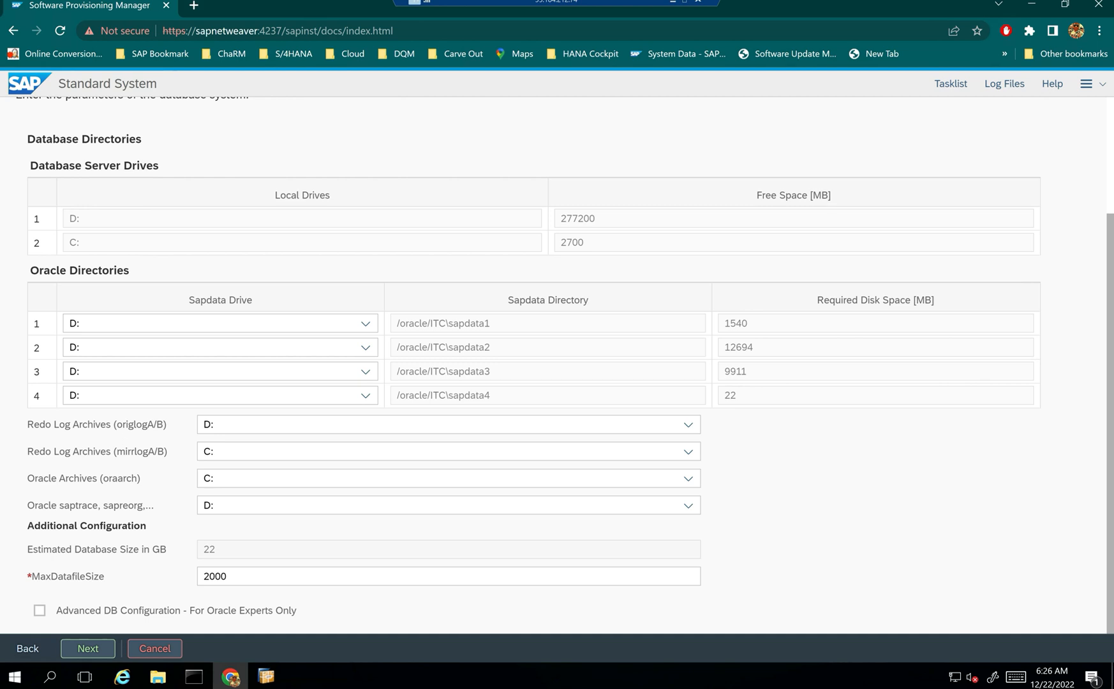
{"action": "left_click_drag", "start_coordinate": [115, 424], "coordinate": [164, 424]}
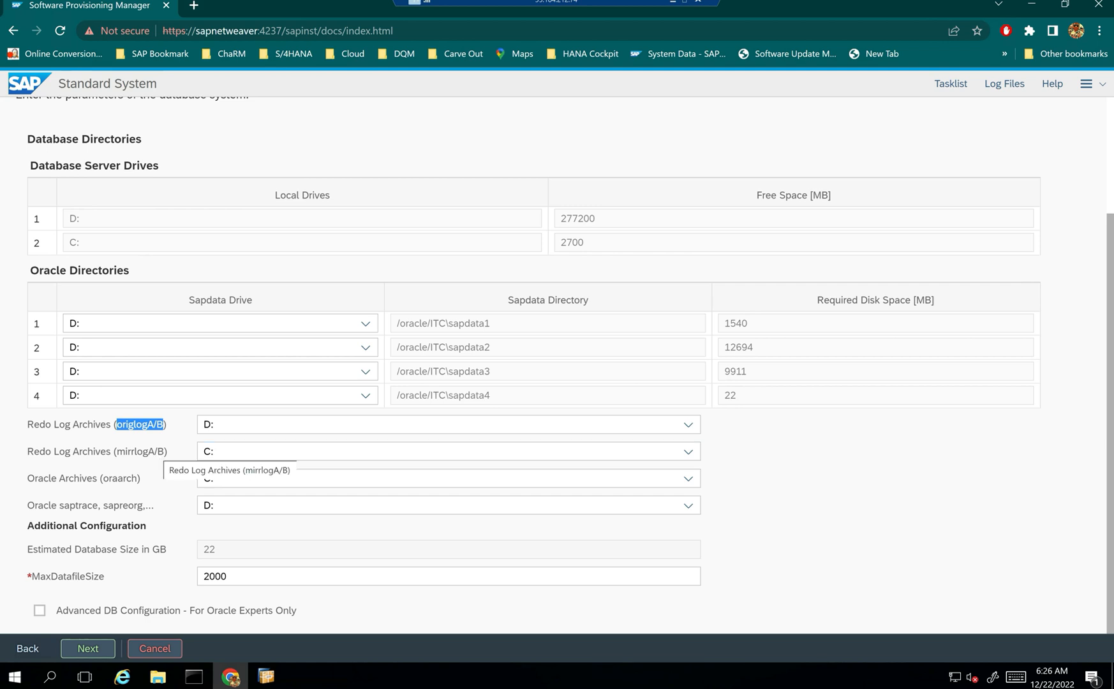
{"action": "left_click", "coordinate": [164, 452]}
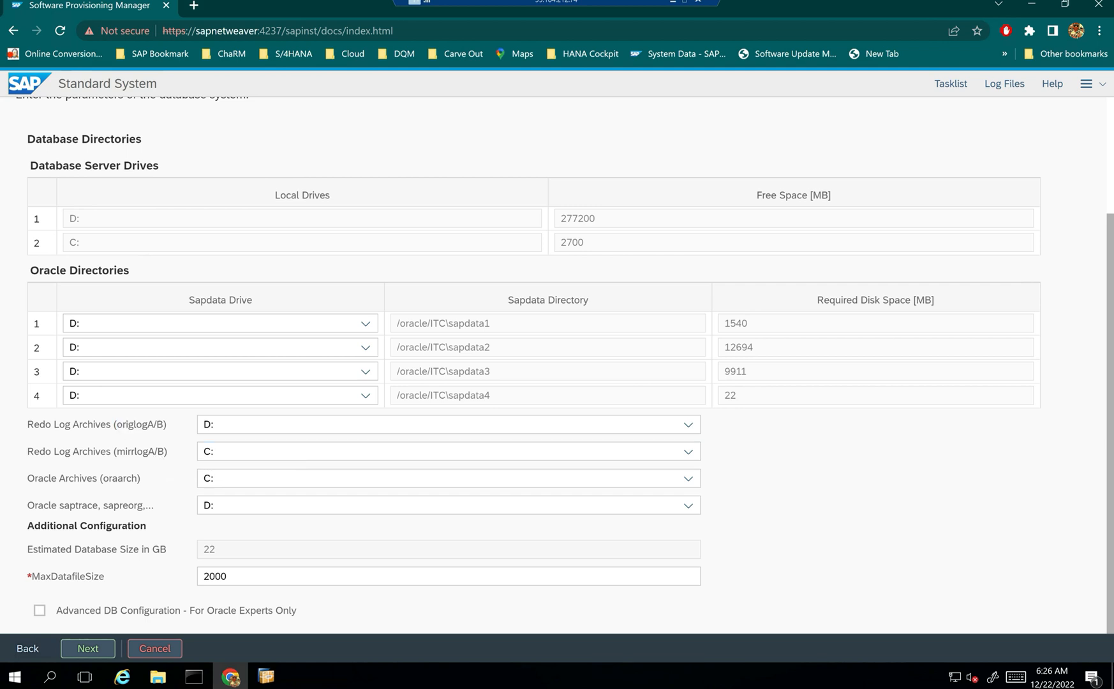
{"action": "left_click_drag", "start_coordinate": [165, 451], "coordinate": [65, 454]}
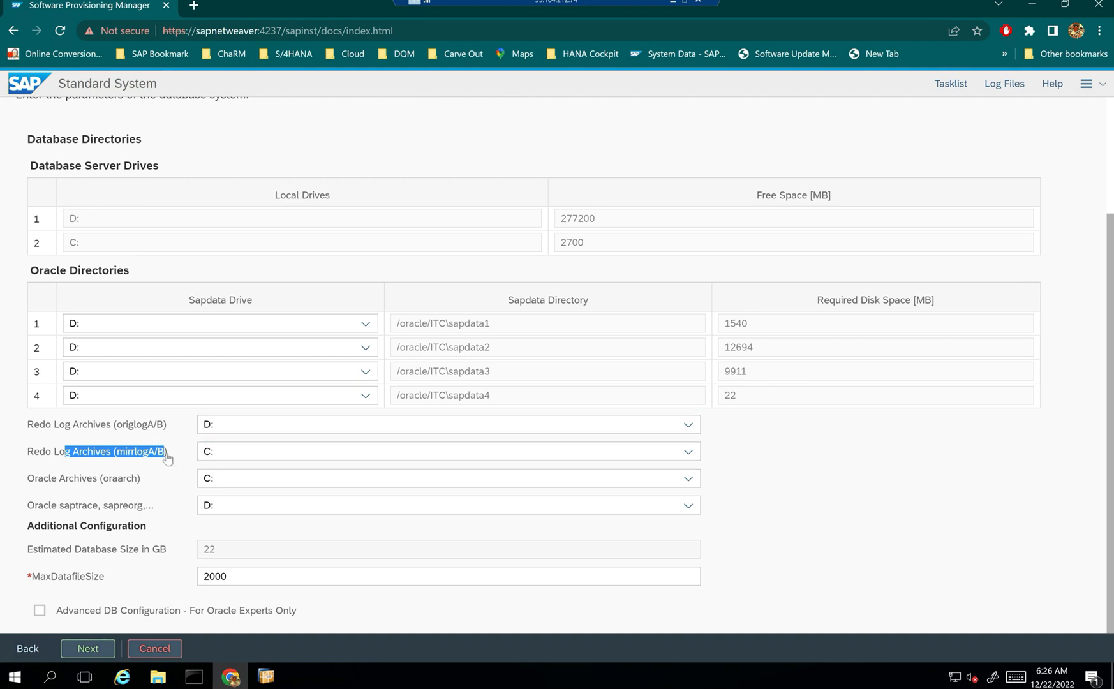
{"action": "left_click", "coordinate": [166, 454]}
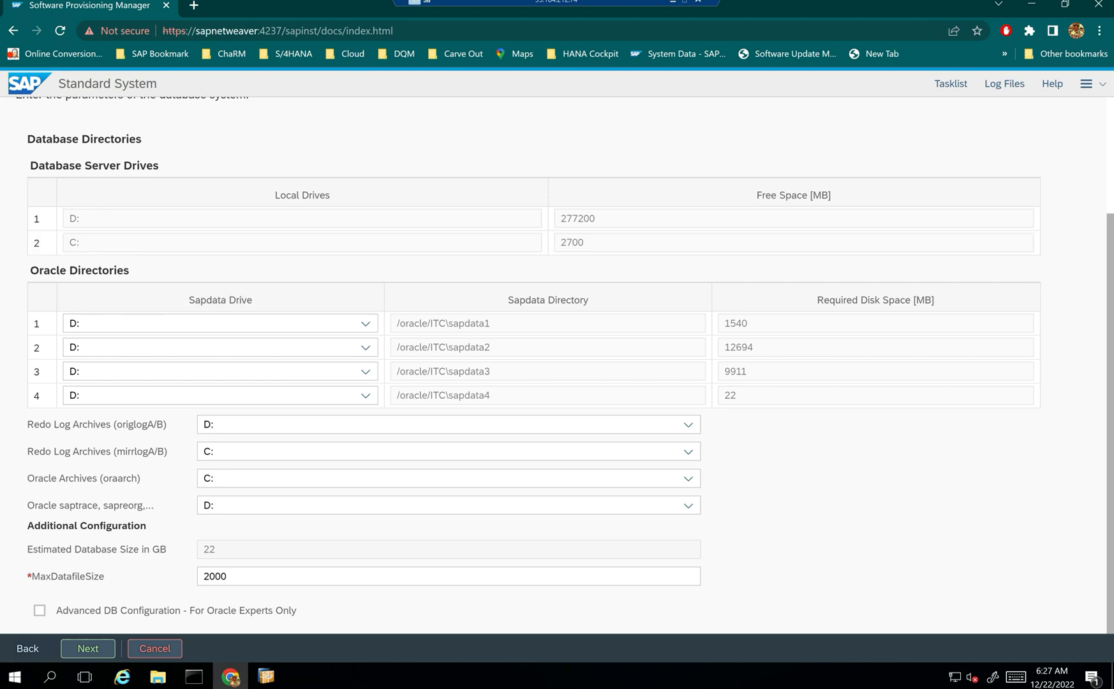
{"action": "left_click_drag", "start_coordinate": [57, 478], "coordinate": [127, 478]}
- Put the Oracle archives (oraarch) on drive D: and leave Advanced DB Configuration unchecked
{"action": "left_click", "coordinate": [224, 481]}
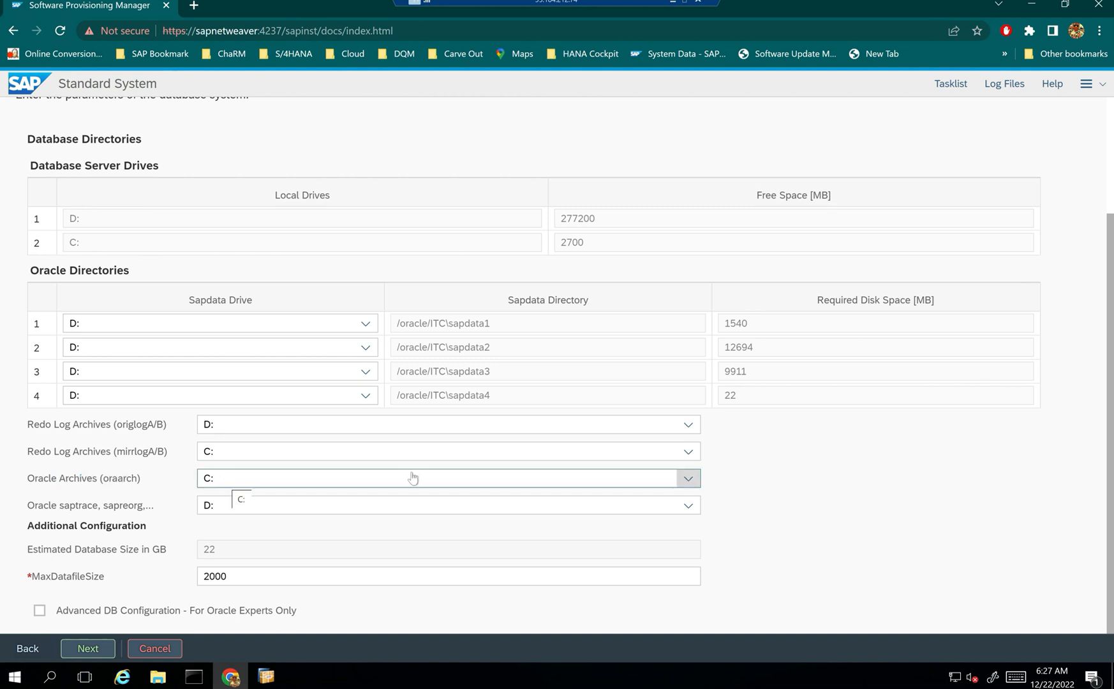
{"action": "left_click", "coordinate": [378, 483]}
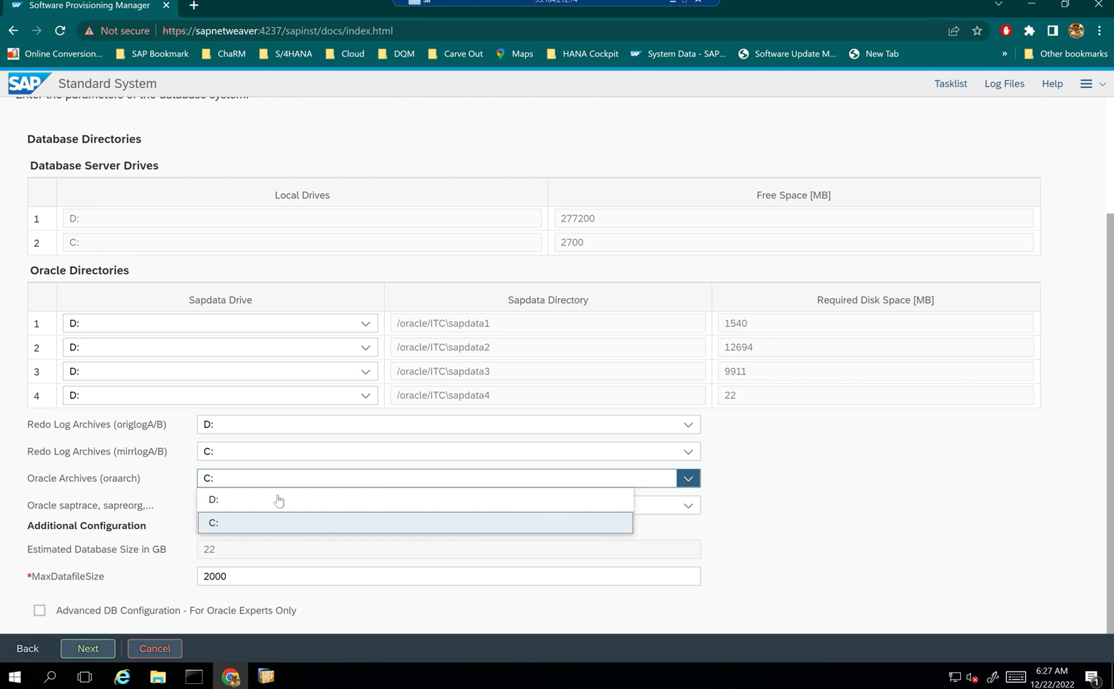
{"action": "left_click", "coordinate": [232, 504]}
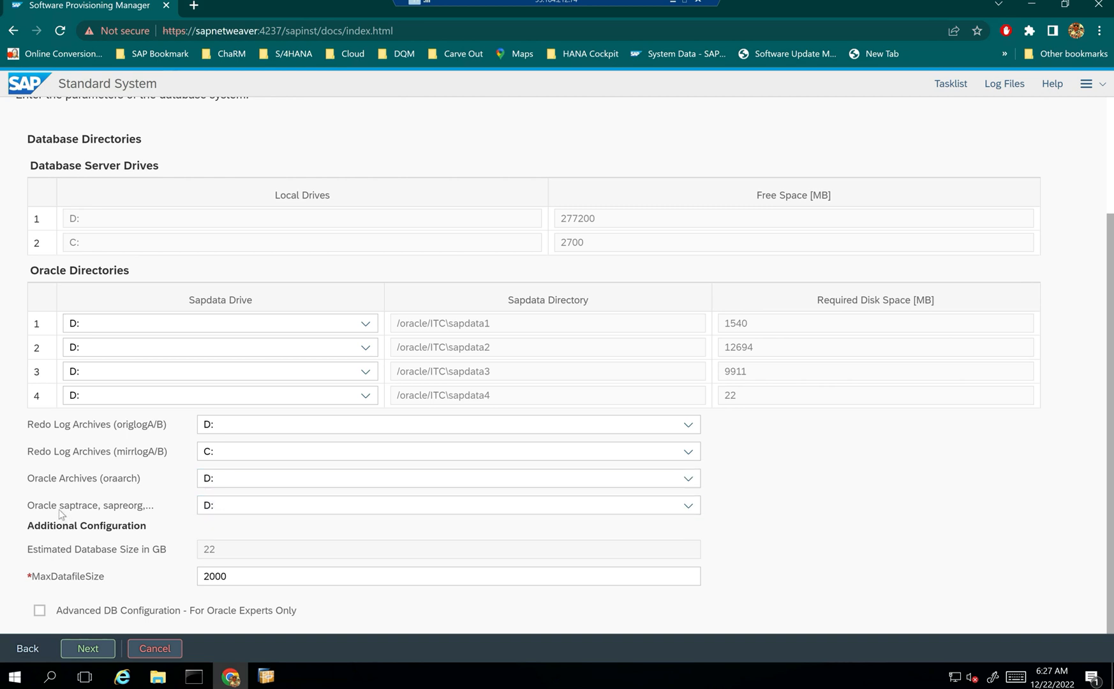
{"action": "left_click_drag", "start_coordinate": [60, 507], "coordinate": [155, 506]}
{"action": "left_click", "coordinate": [153, 507]}
{"action": "left_click_drag", "start_coordinate": [57, 478], "coordinate": [127, 479]}
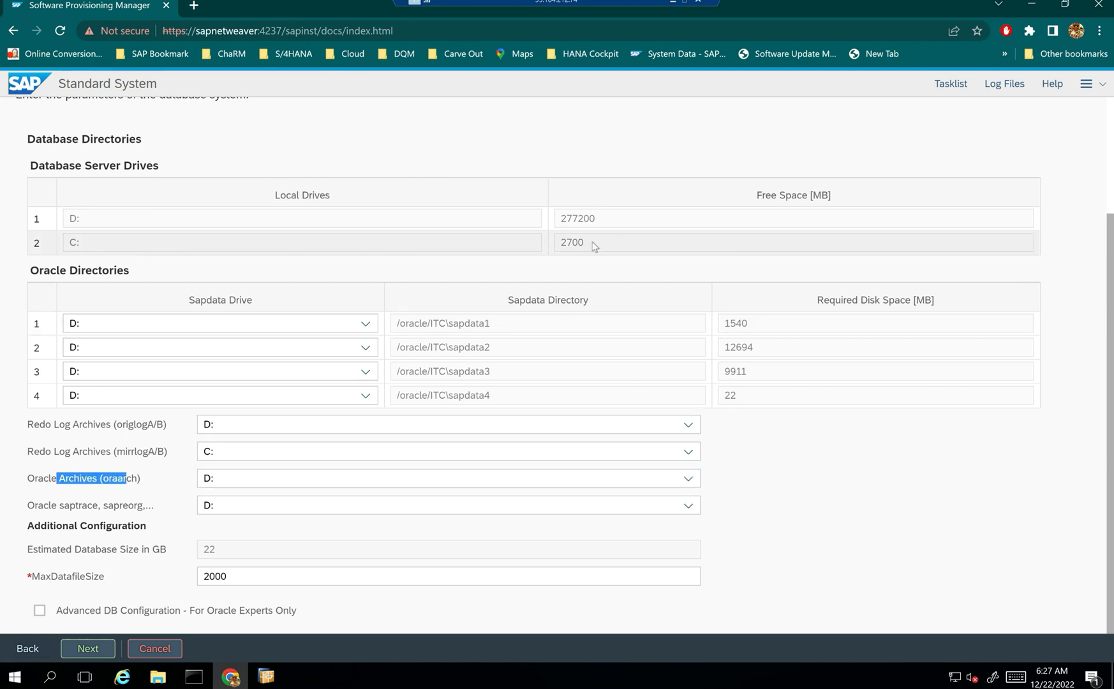
{"action": "left_click", "coordinate": [142, 479]}
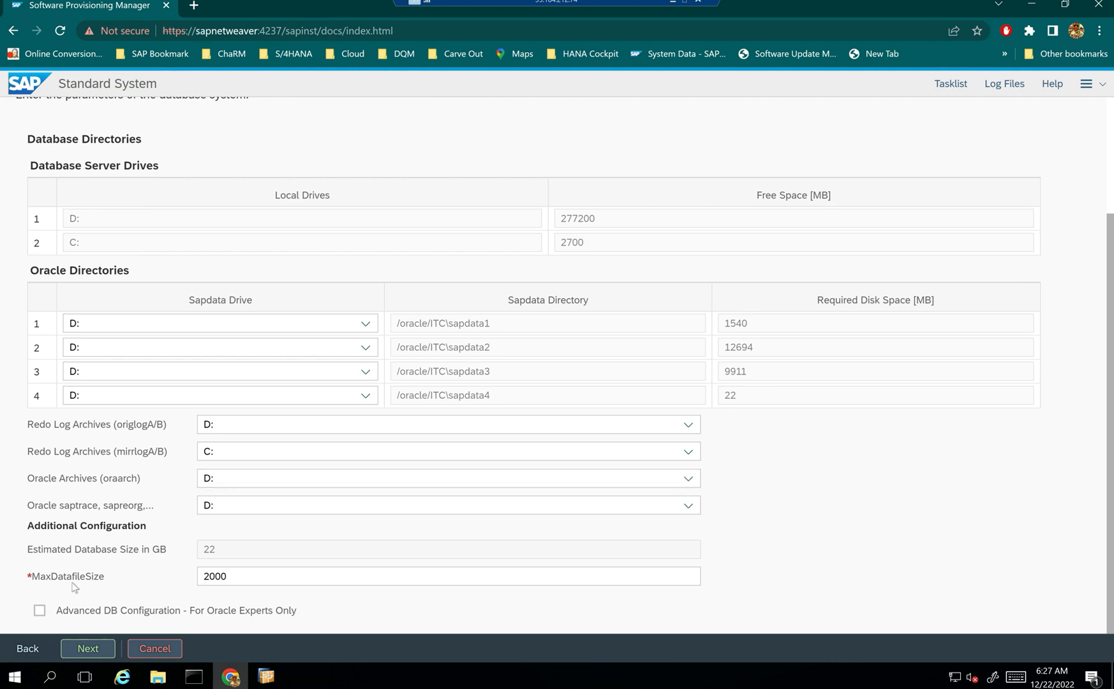
{"action": "left_click", "coordinate": [42, 613]}
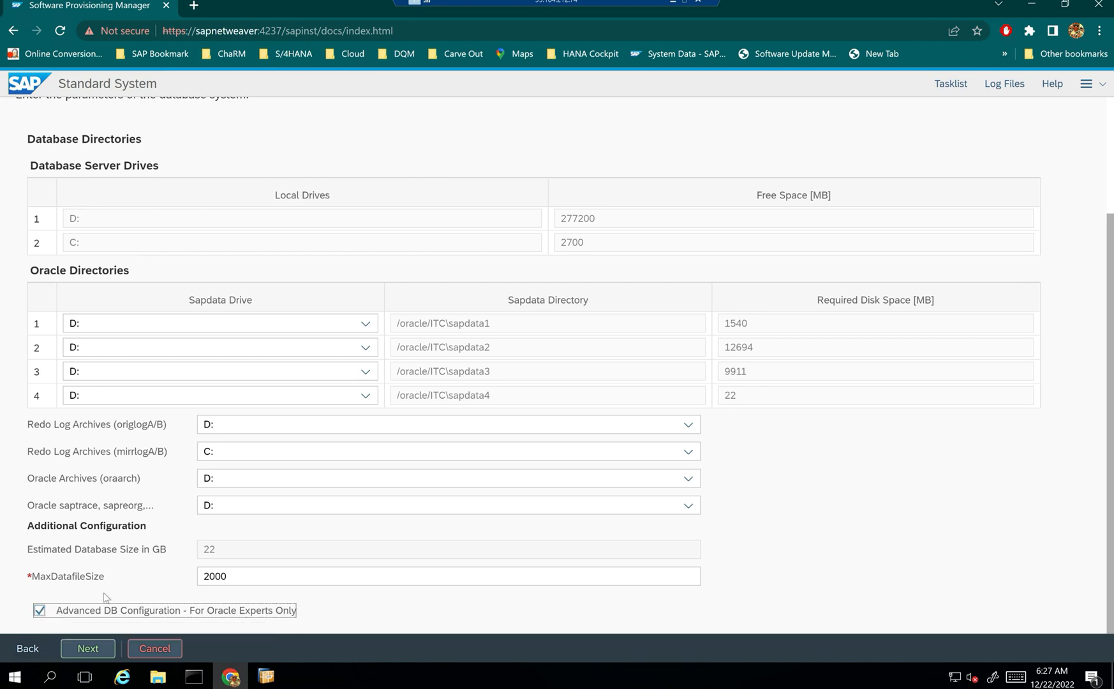
{"action": "left_click", "coordinate": [42, 613]}
- Accept the destination settings and review the Oracle Database page, noting ABAP schema SAPSR3
{"action": "left_click", "coordinate": [89, 648]}
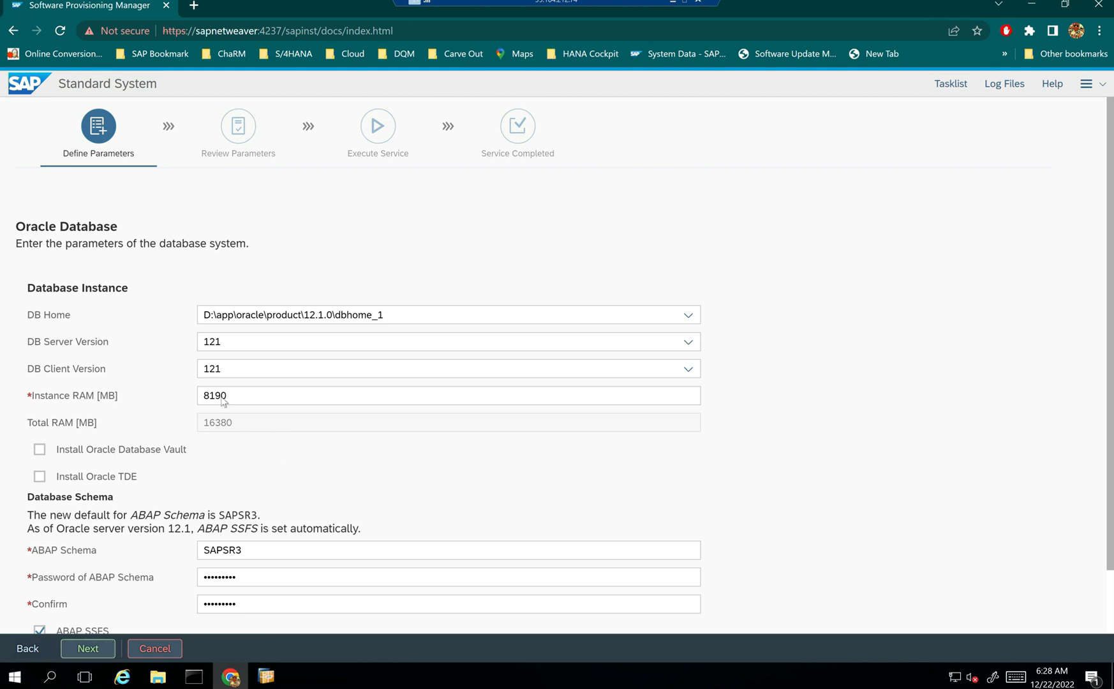
{"action": "scroll", "coordinate": [231, 468], "scroll_direction": "down", "scroll_amount": 2}
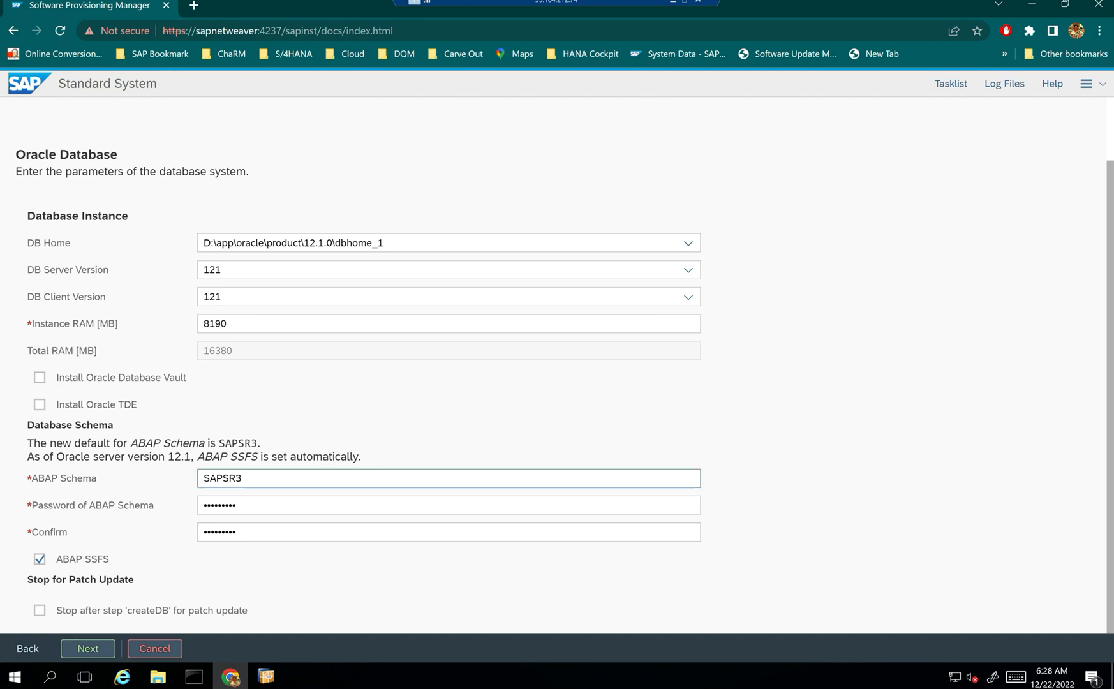
{"action": "left_click_drag", "start_coordinate": [243, 478], "coordinate": [186, 489]}
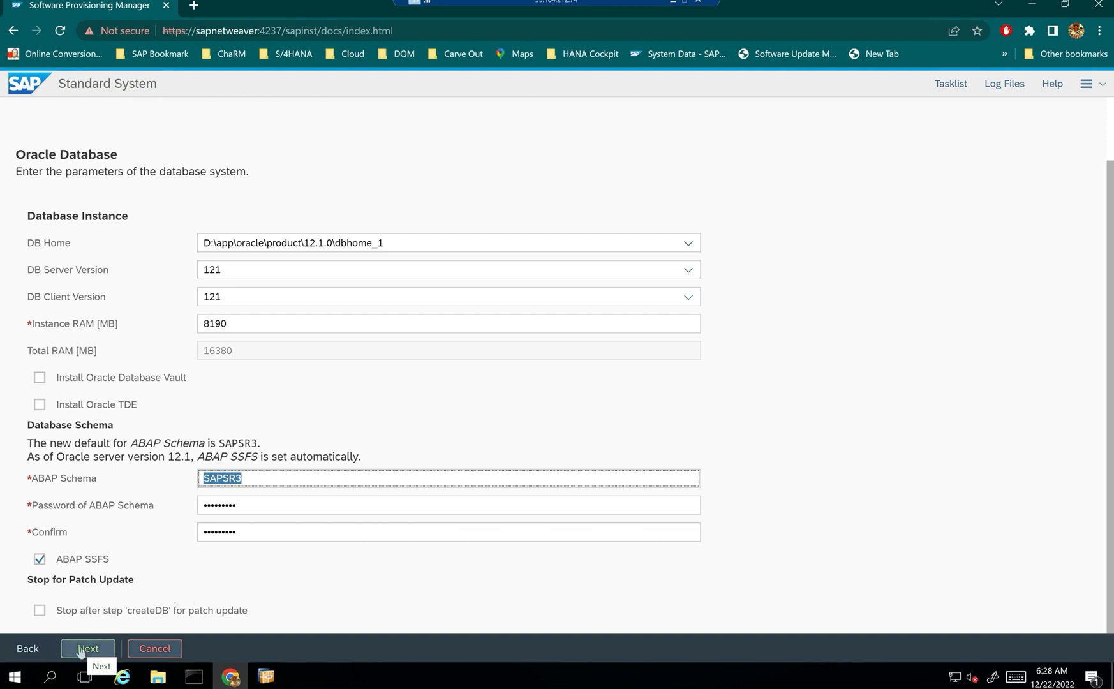
- Accept the Oracle Database page with the ABAP schema password set and ABAP SSFS enabled
{"action": "left_click", "coordinate": [81, 649]}
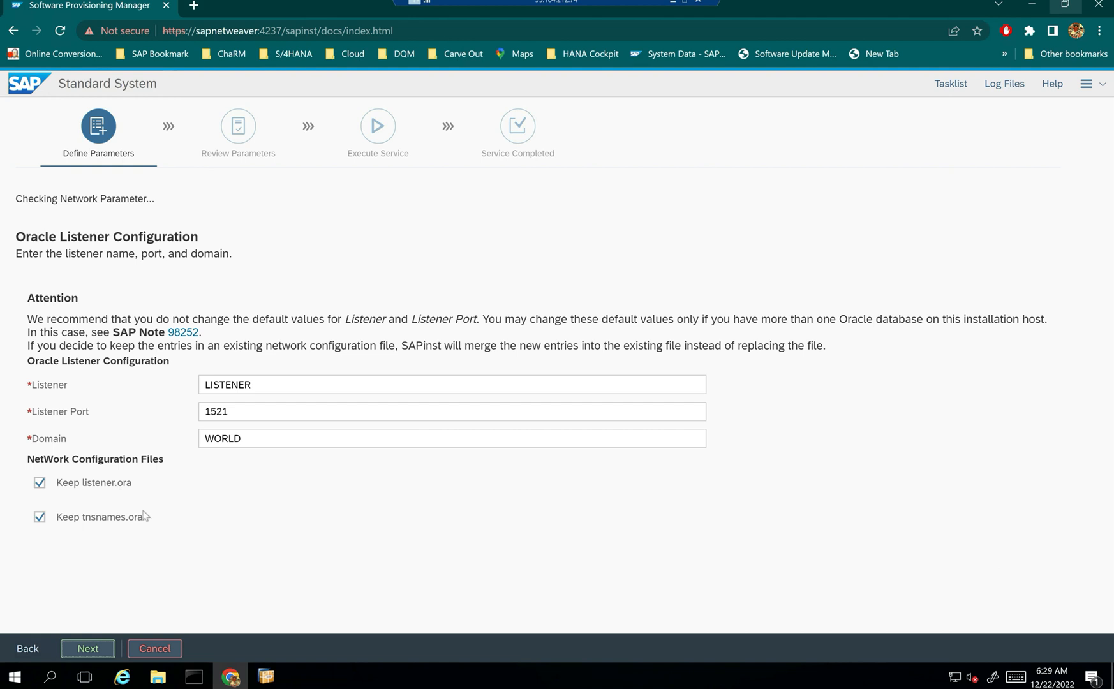
- In Explorer, browse drive D: down to app\oracle\product\12.1.0\dbhome_1
{"action": "left_click", "coordinate": [156, 679]}
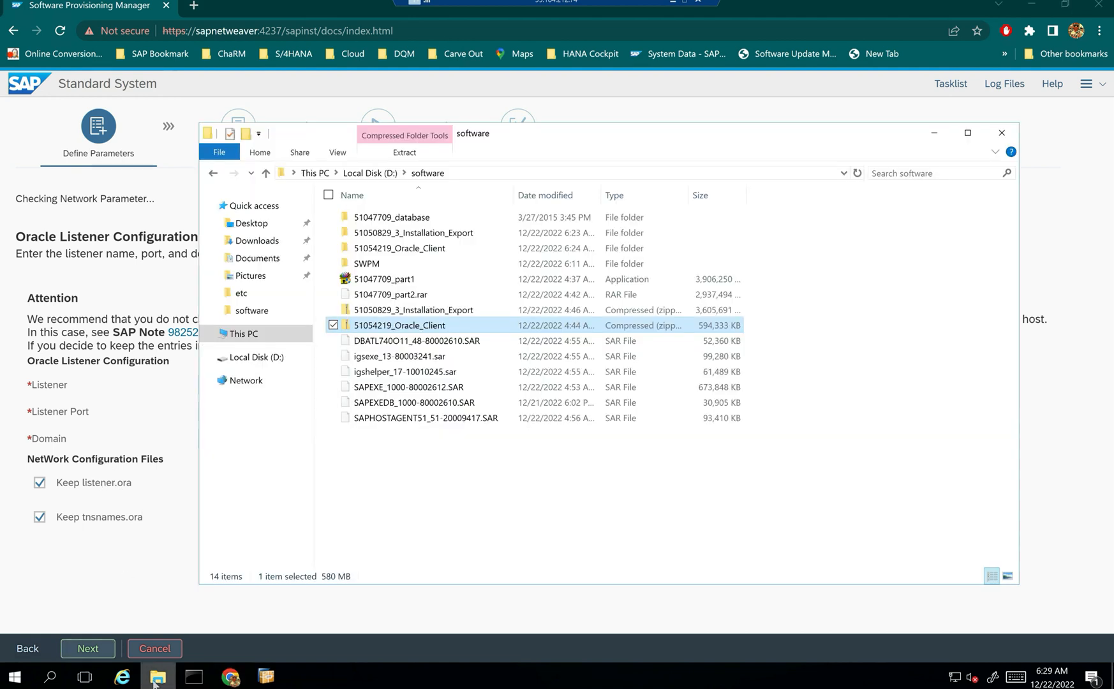
{"action": "left_click", "coordinate": [369, 173]}
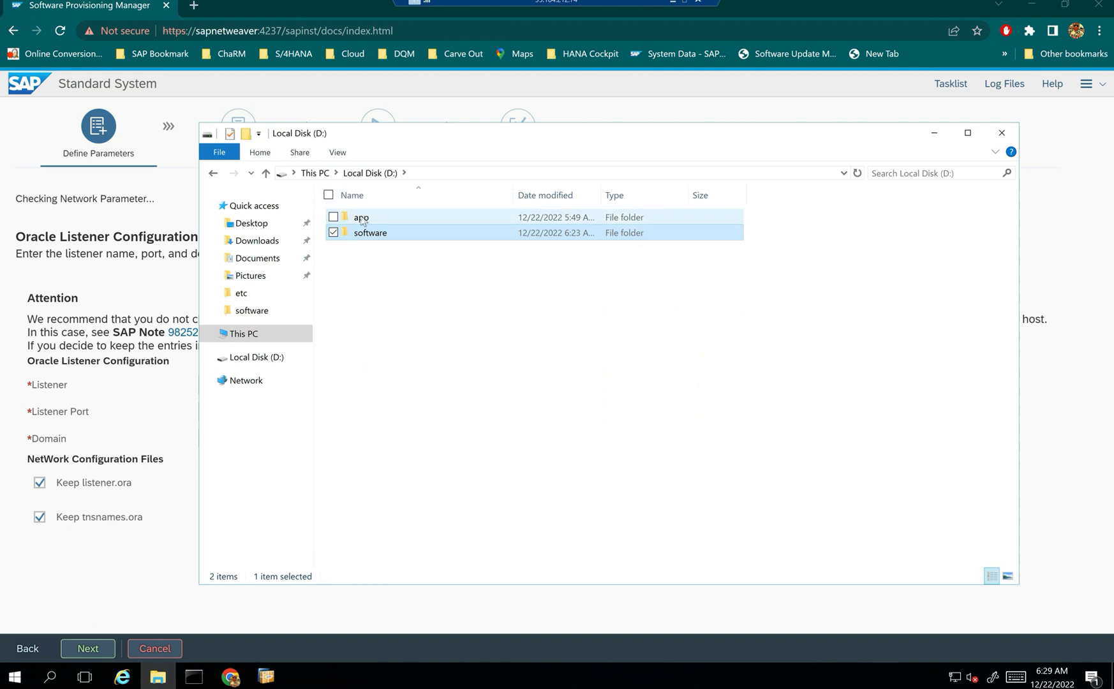
{"action": "double_click", "coordinate": [361, 216]}
{"action": "double_click", "coordinate": [366, 217]}
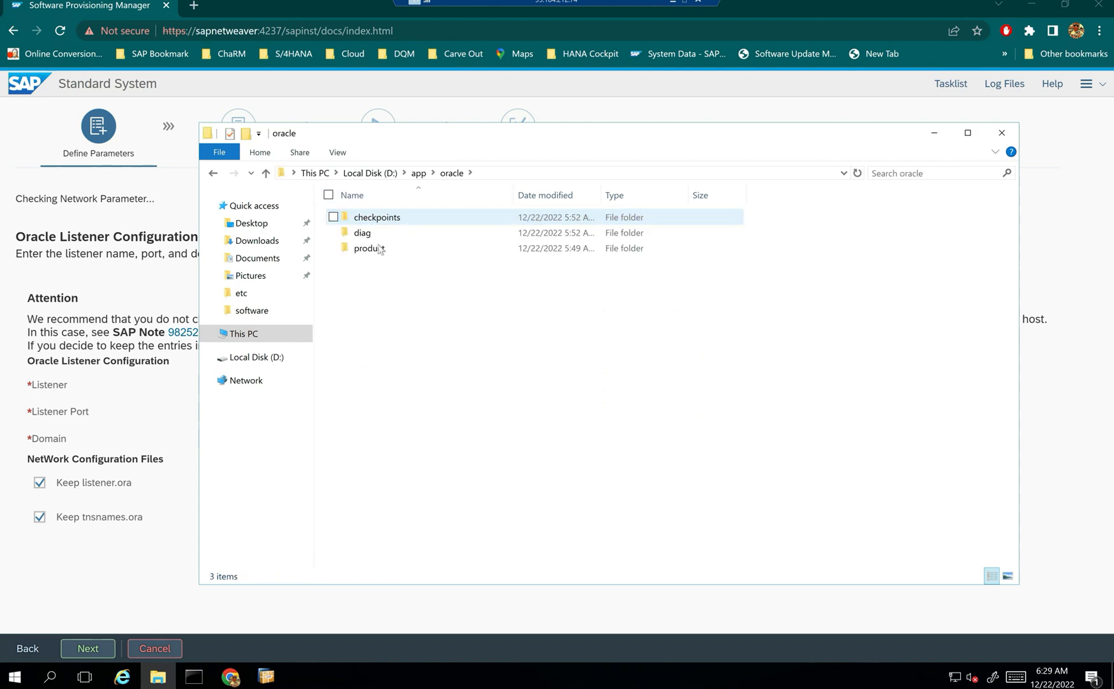
{"action": "double_click", "coordinate": [380, 249]}
{"action": "double_click", "coordinate": [383, 220]}
{"action": "double_click", "coordinate": [385, 220]}
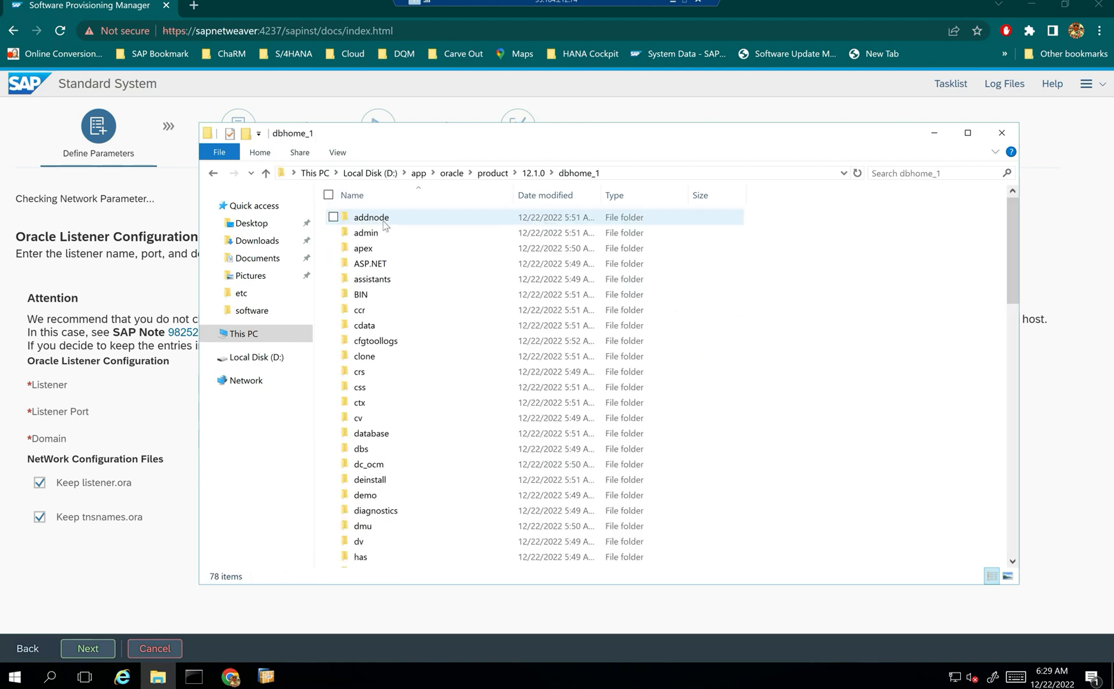
- Check dbhome_1\NETWORK\ADMIN for sqlnet.ora and SAMPLE, then close Explorer
{"action": "scroll", "coordinate": [391, 547], "scroll_direction": "down", "scroll_amount": 5}
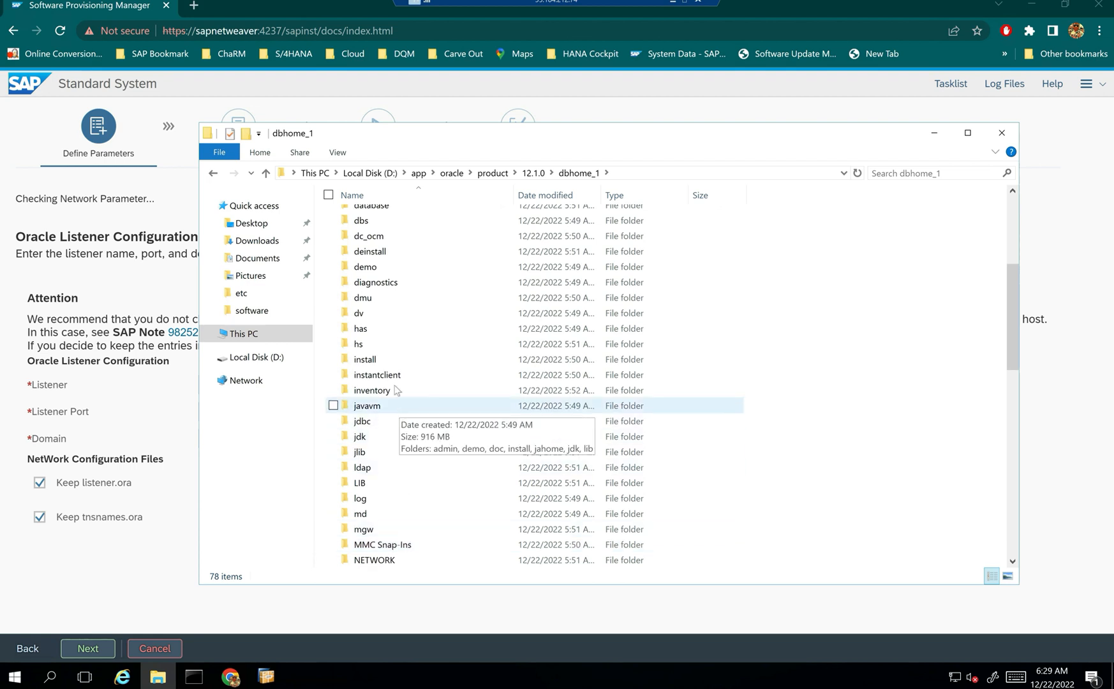
{"action": "scroll", "coordinate": [386, 427], "scroll_direction": "down", "scroll_amount": 3}
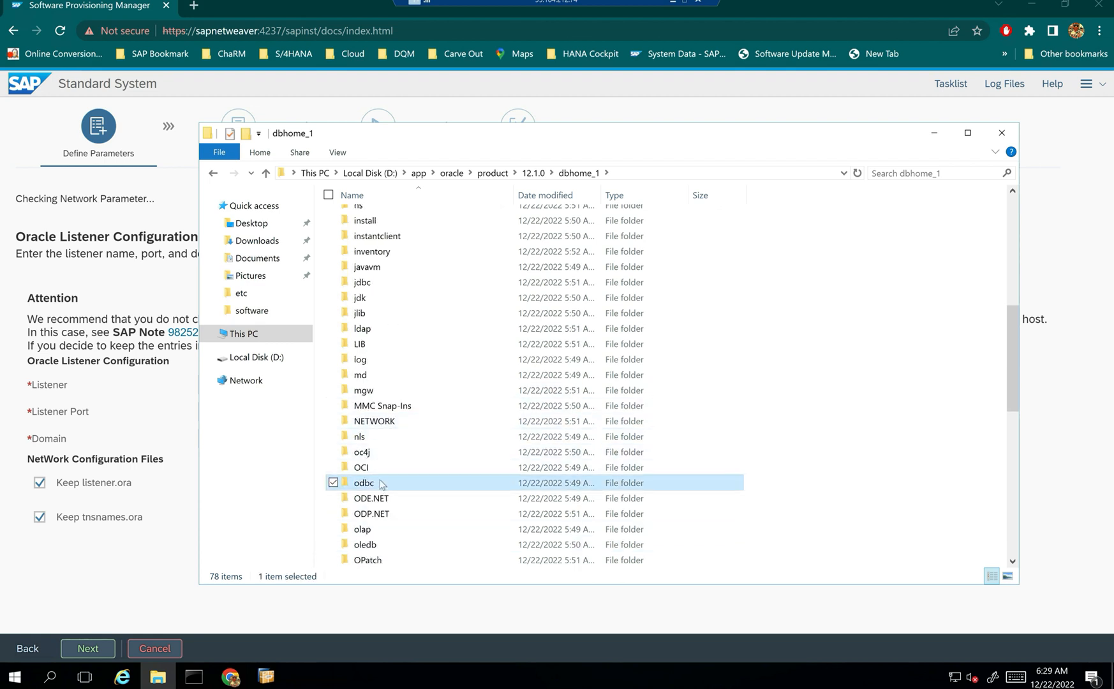
{"action": "key", "text": "n"}
{"action": "key", "text": "Return"}
{"action": "key", "text": "a"}
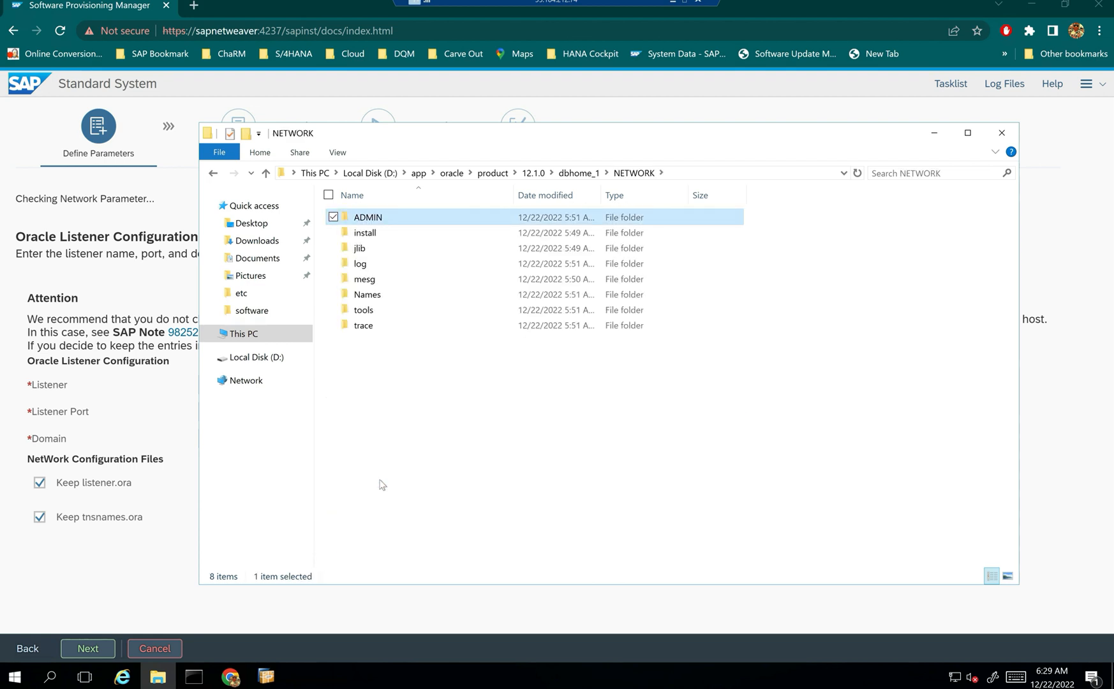
{"action": "key", "text": "Return"}
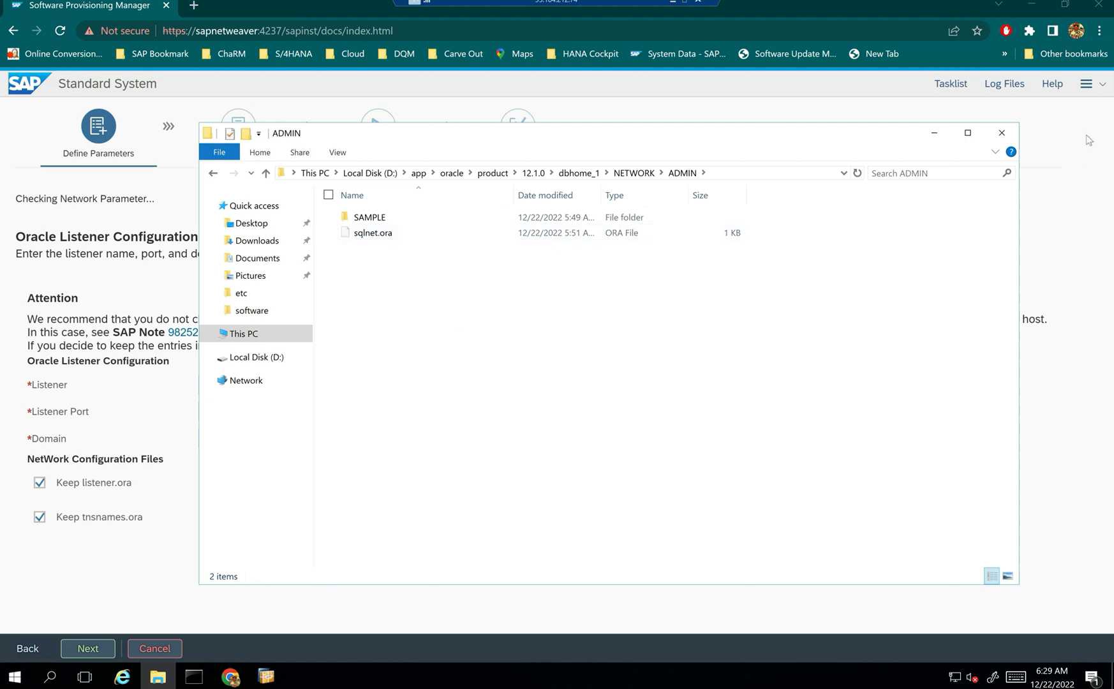
{"action": "left_click", "coordinate": [933, 133]}
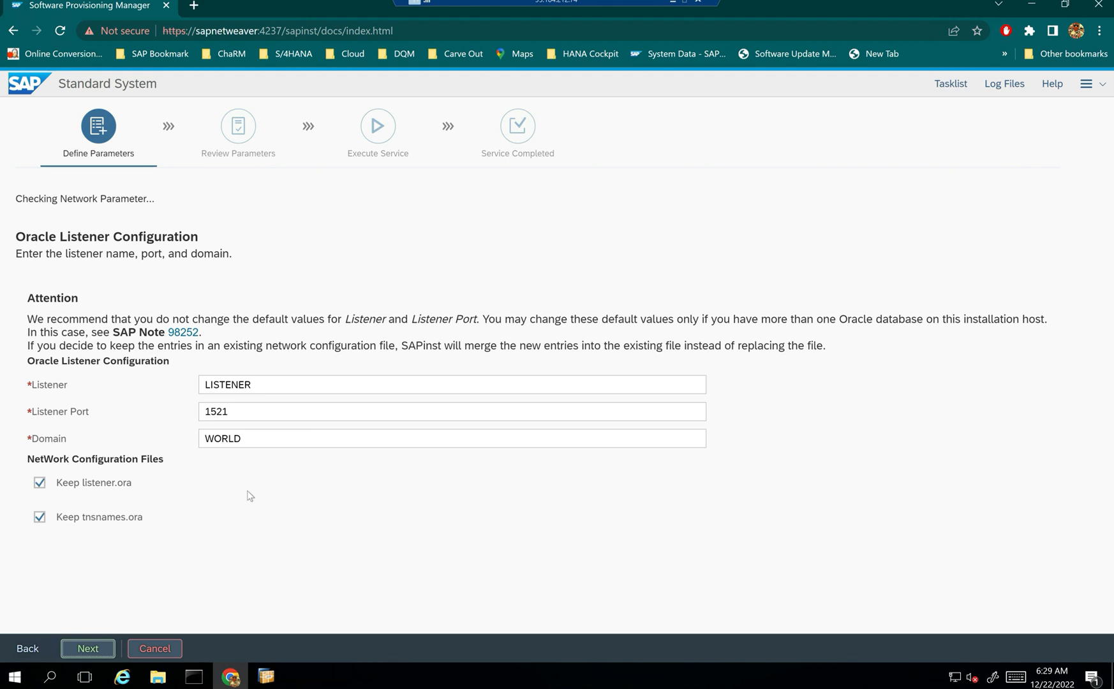
- Accept the default LISTENER settings and browse to D:\software\51054219_Oracle_Client
{"action": "left_click", "coordinate": [85, 648]}
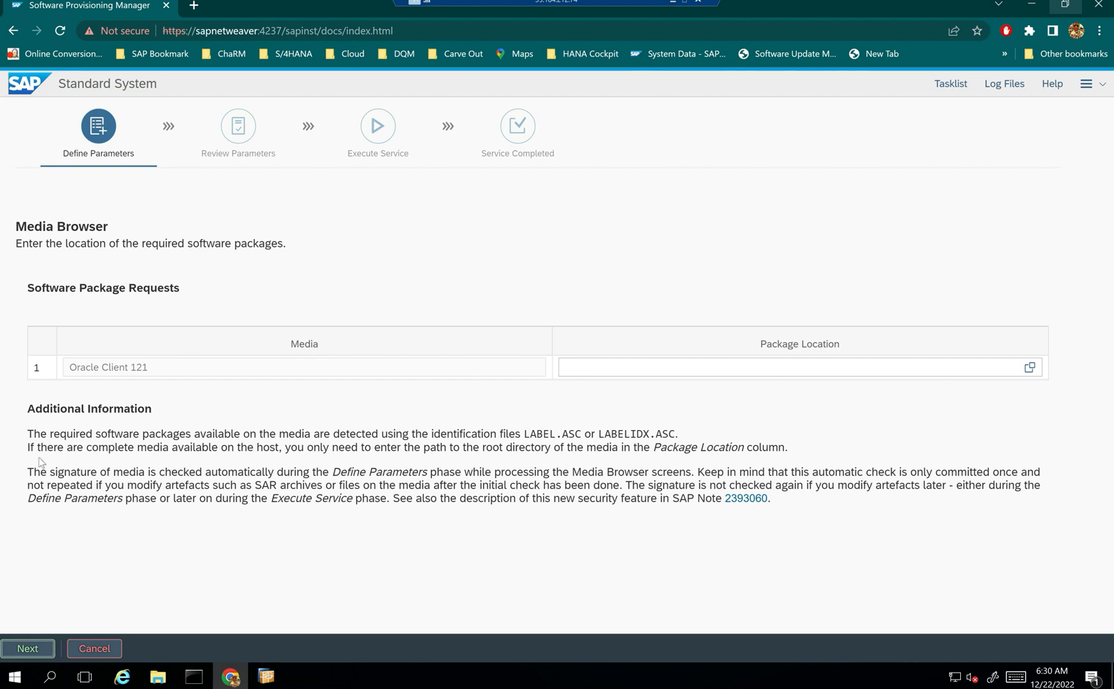
{"action": "left_click", "coordinate": [1029, 367]}
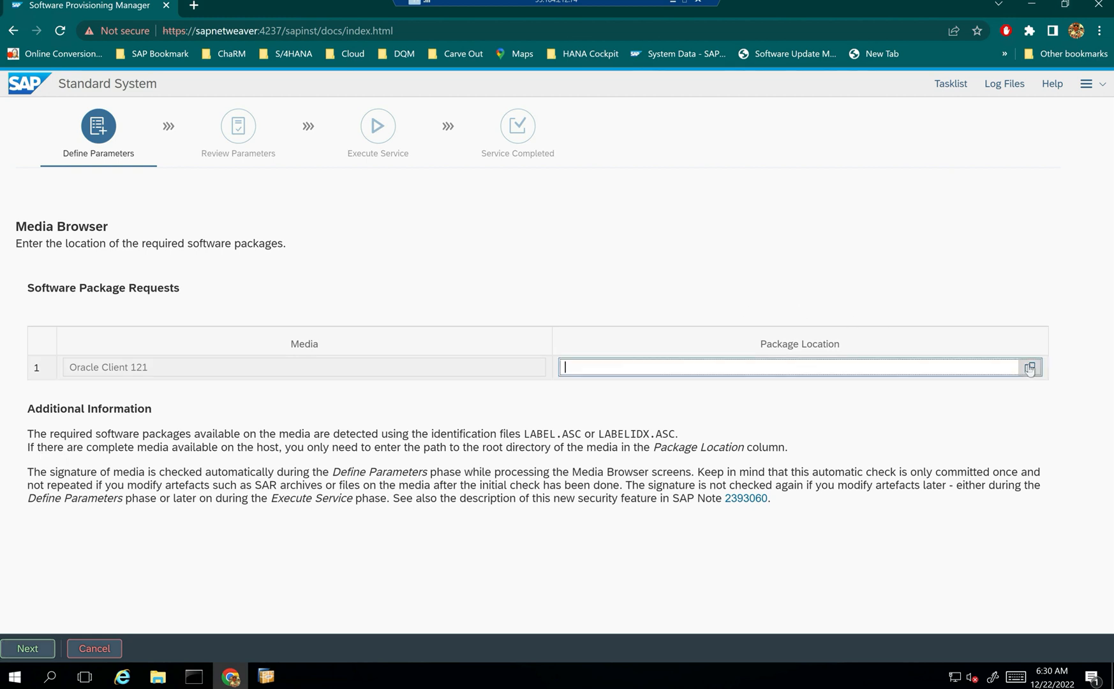
{"action": "left_click", "coordinate": [357, 193]}
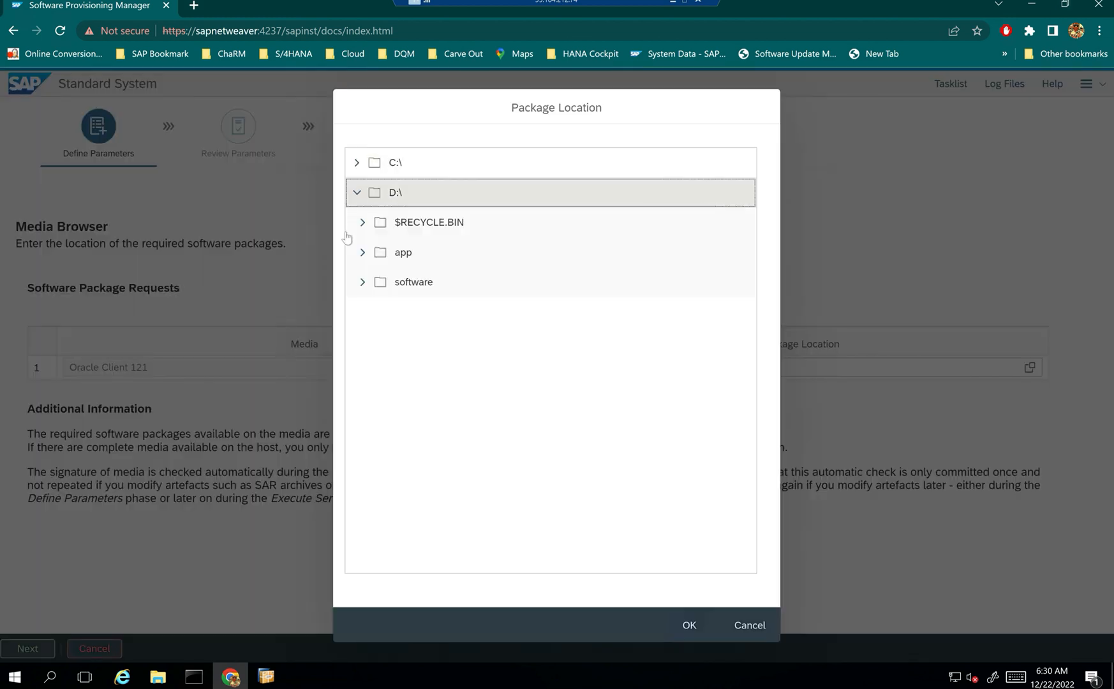
{"action": "left_click", "coordinate": [362, 282]}
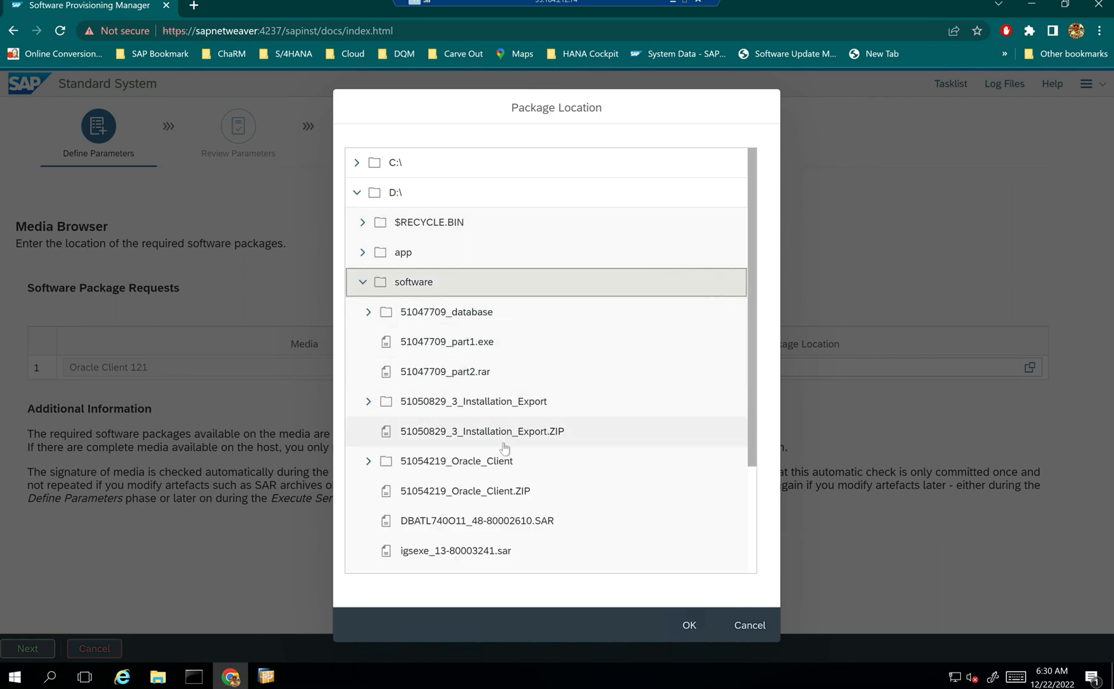
{"action": "left_click", "coordinate": [369, 461]}
- Set LABEL.ASC as the Oracle Client 121 package location and continue
{"action": "scroll", "coordinate": [478, 491], "scroll_direction": "down", "scroll_amount": 1}
{"action": "scroll", "coordinate": [472, 491], "scroll_direction": "down", "scroll_amount": 1}
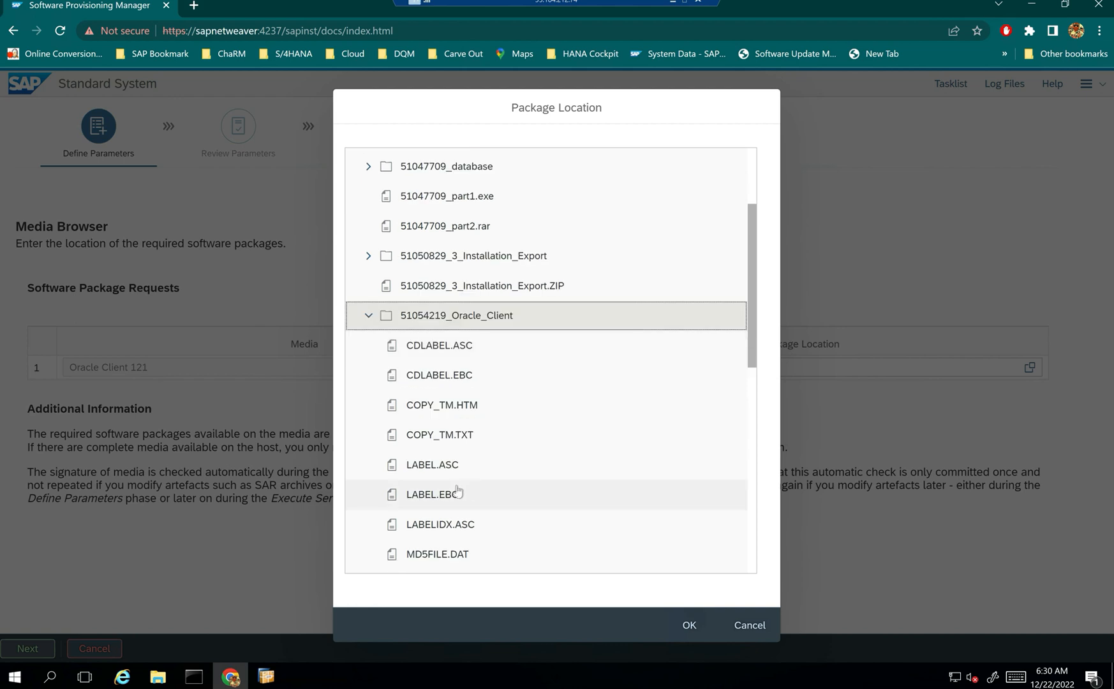
{"action": "left_click", "coordinate": [426, 466]}
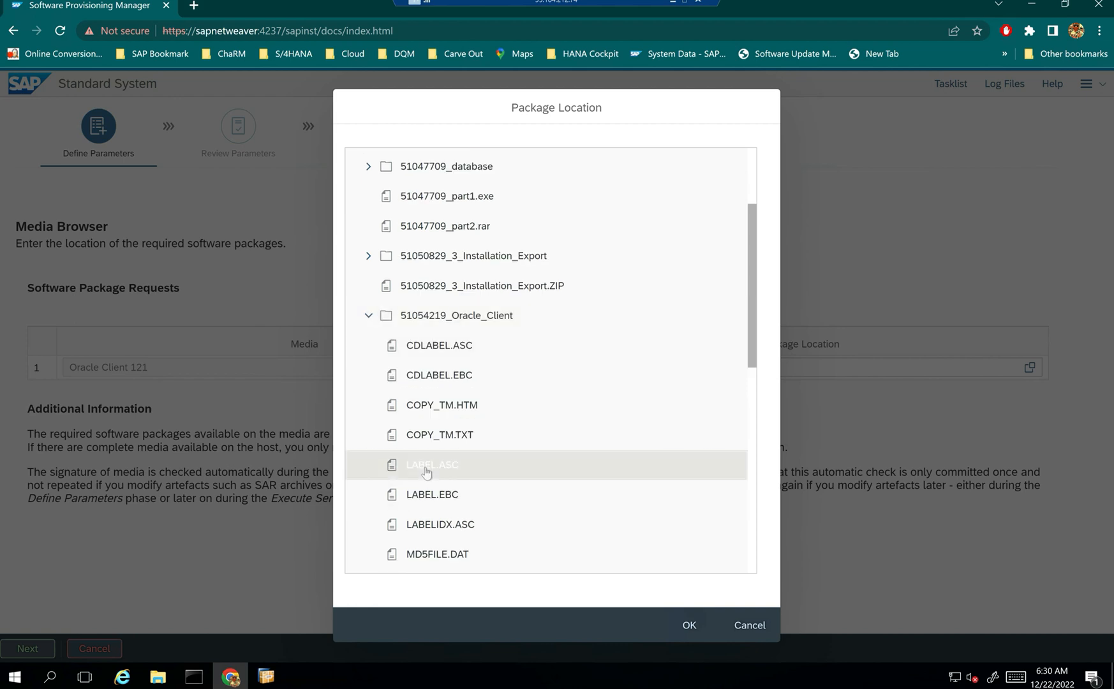
{"action": "left_click", "coordinate": [688, 626]}
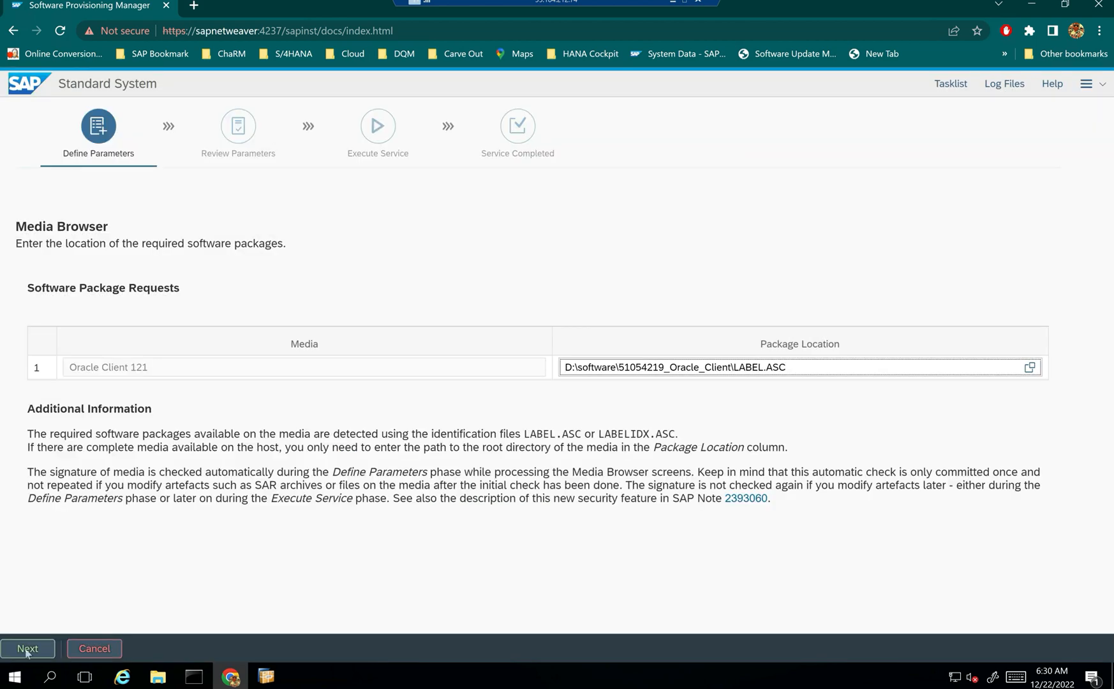
{"action": "left_click", "coordinate": [27, 648]}
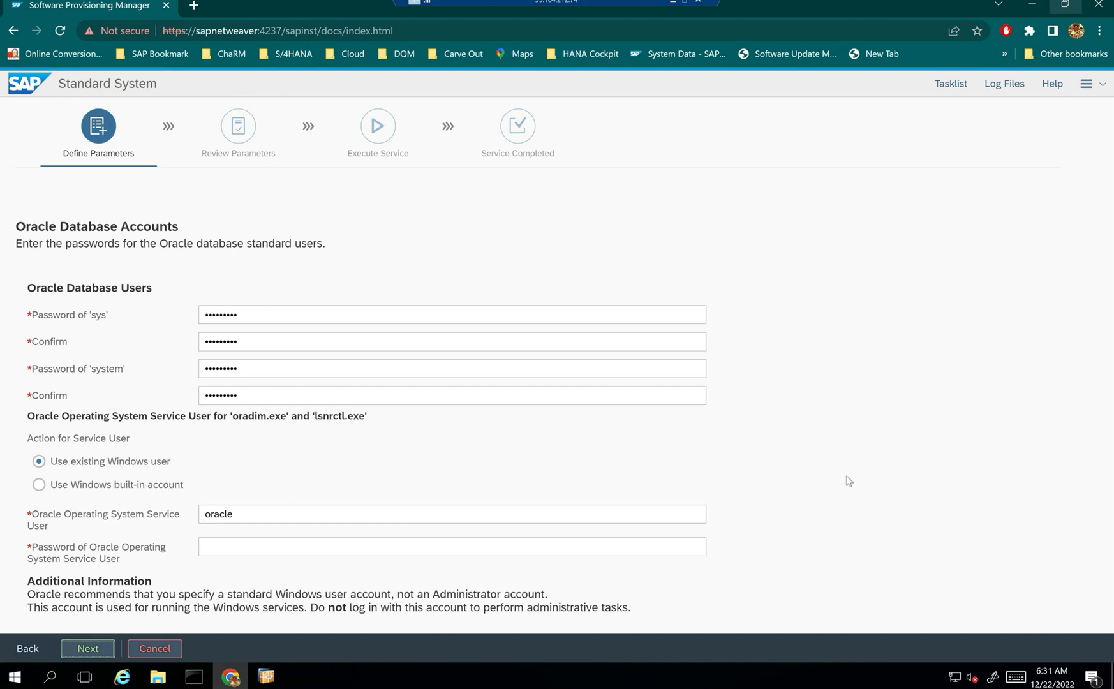
- Enter the missing password for the Oracle operating system service user and continue
{"action": "left_click", "coordinate": [94, 651]}
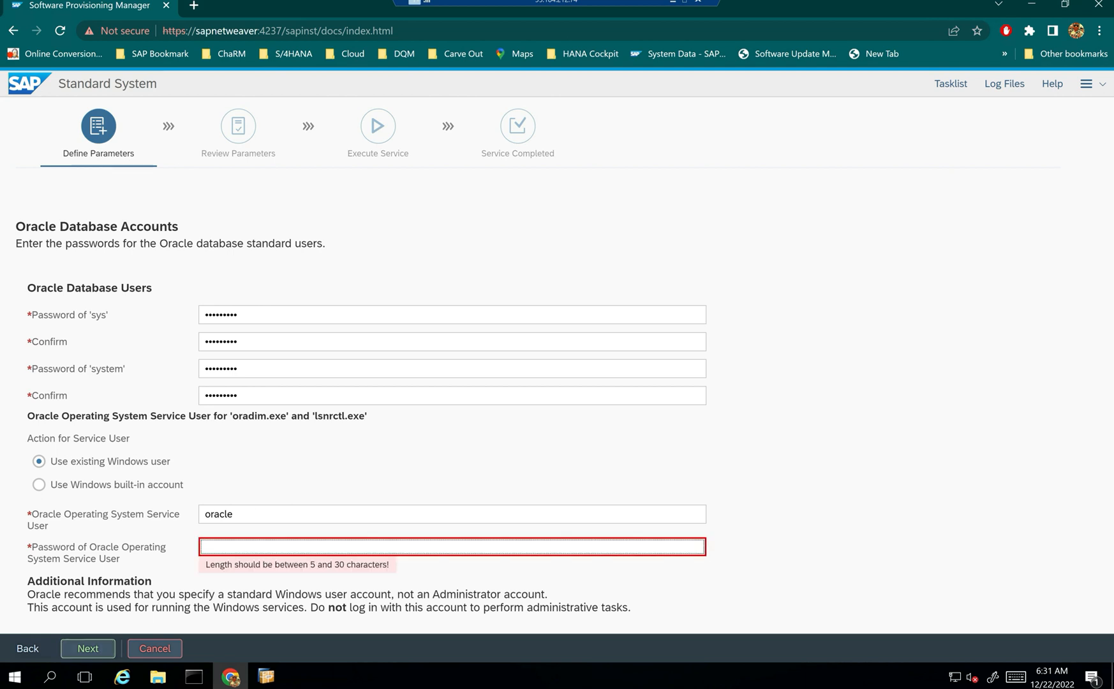
{"action": "type", "text": "*********"}
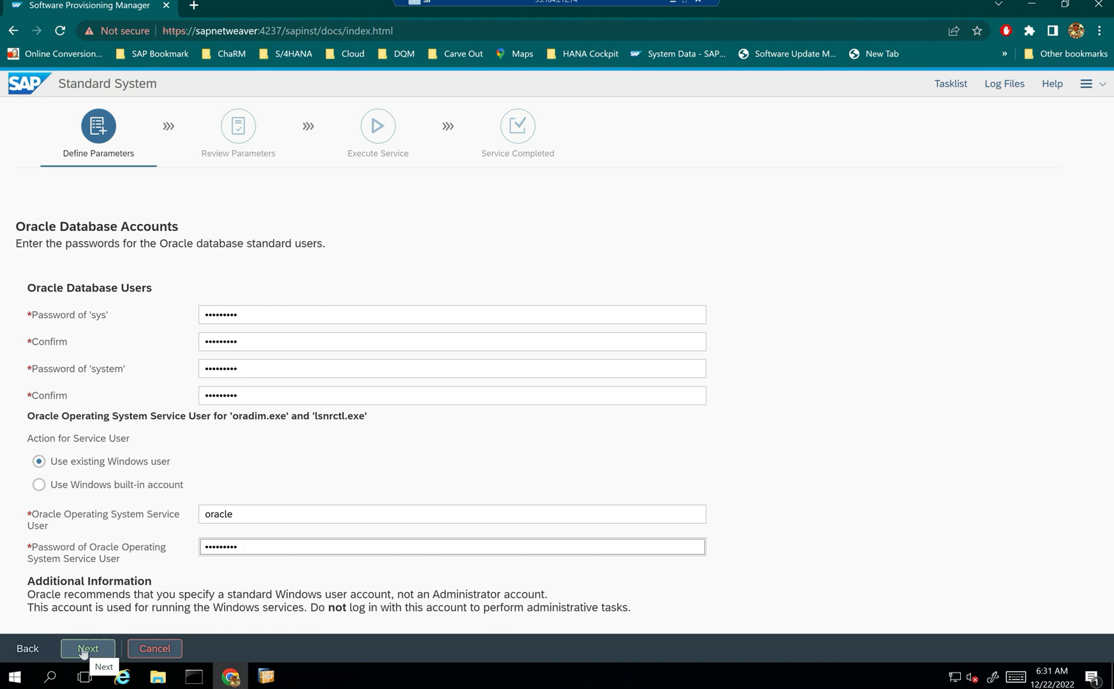
{"action": "left_click", "coordinate": [84, 649]}
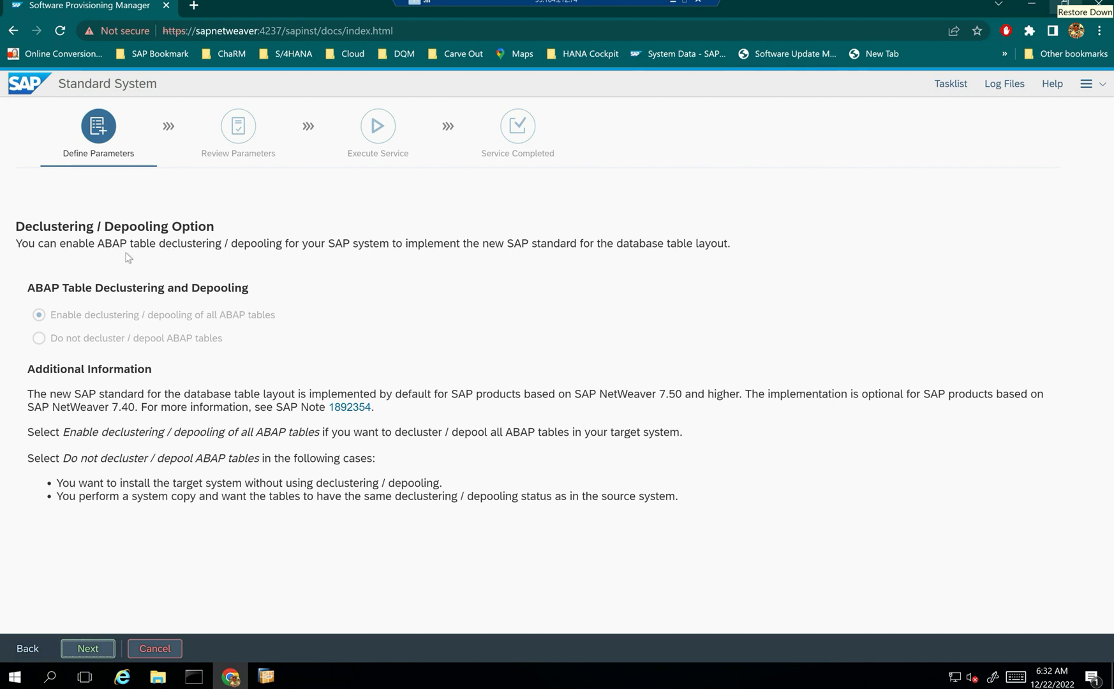
- Keep declustering of all ABAP tables and 3 parallel import jobs with code page 4103
{"action": "left_click", "coordinate": [79, 649]}
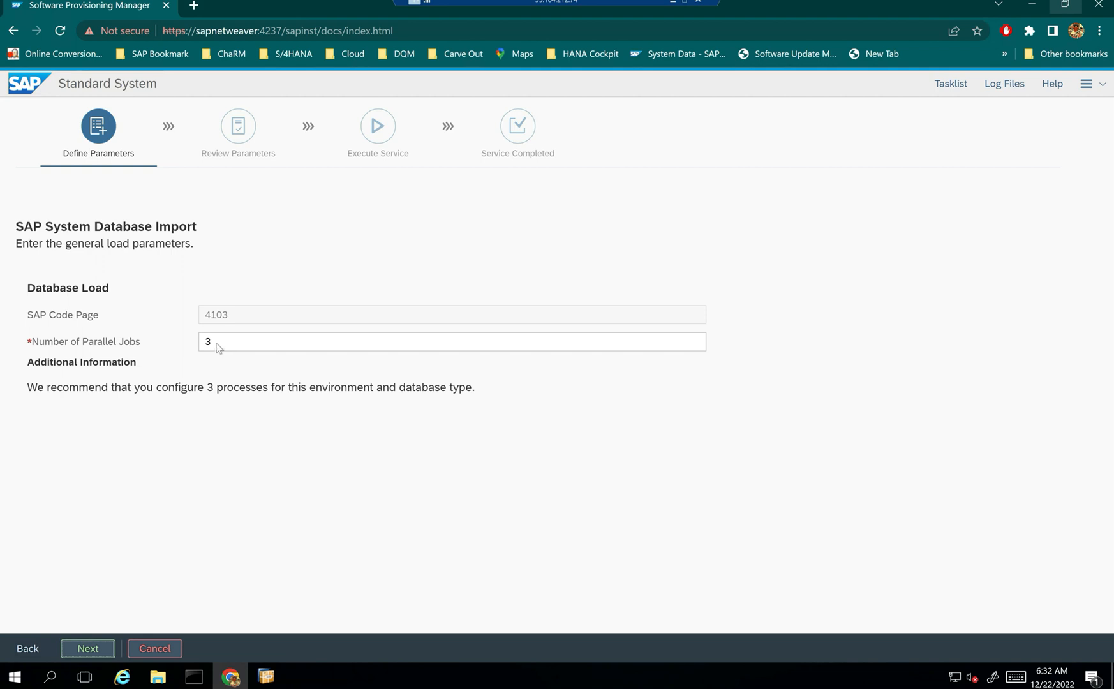
{"action": "left_click", "coordinate": [102, 647]}
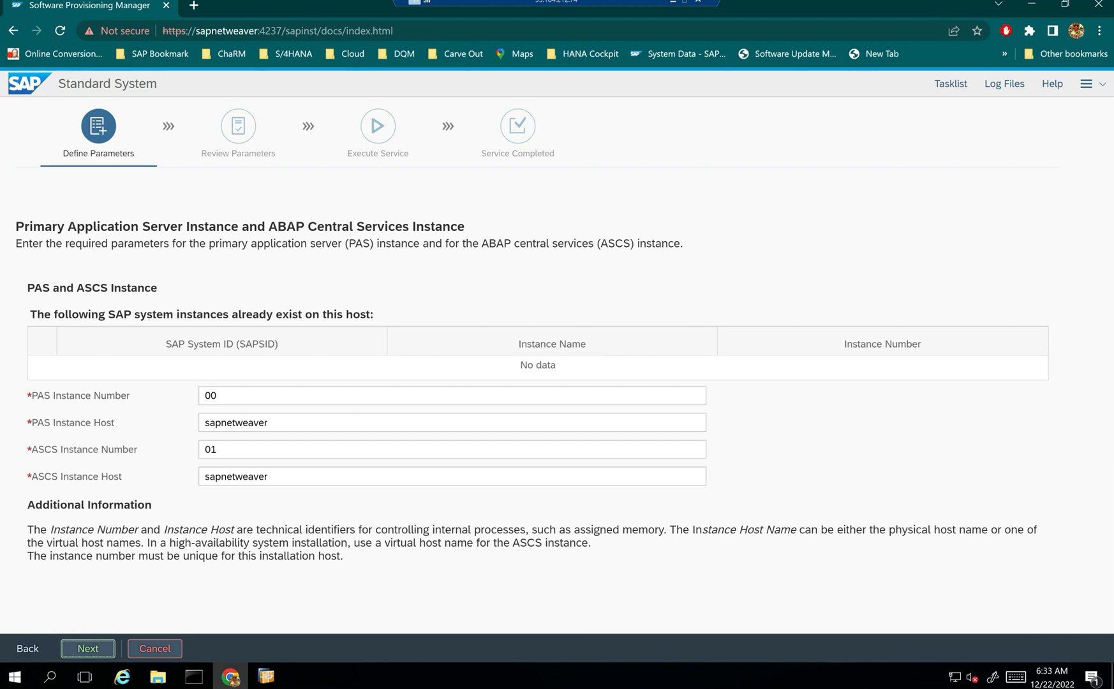
- Confirm PAS instance 00 and ASCS instance 01, both on host sapnetweaver, and continue
{"action": "left_click_drag", "start_coordinate": [220, 396], "coordinate": [198, 406]}
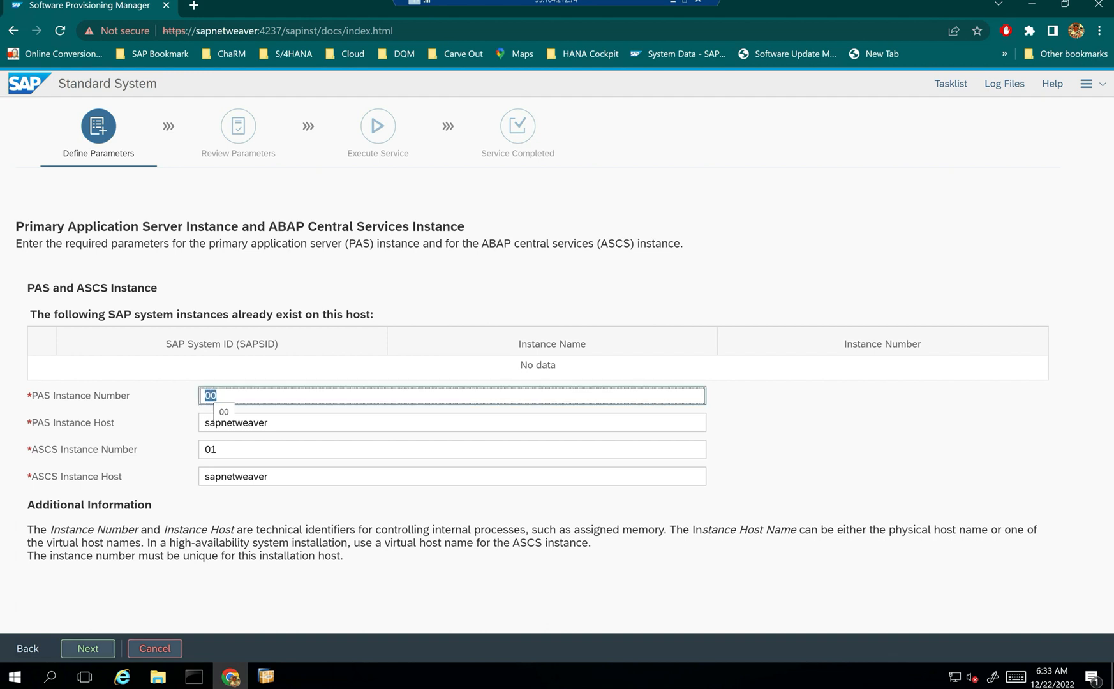
{"action": "left_click", "coordinate": [171, 402]}
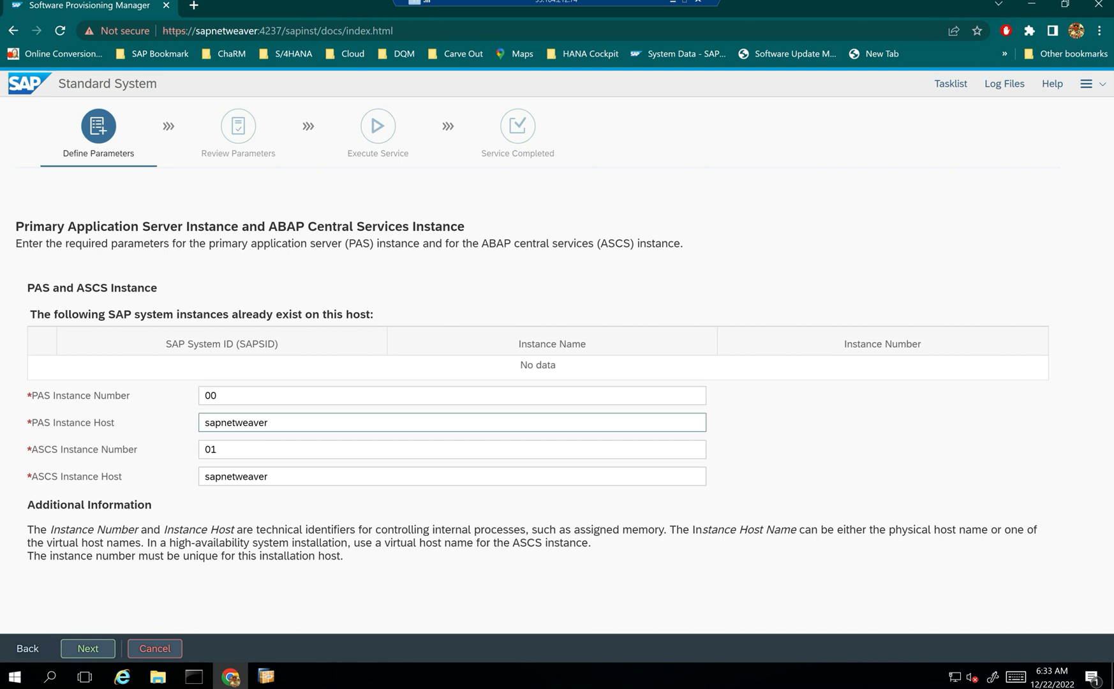
{"action": "left_click_drag", "start_coordinate": [275, 424], "coordinate": [94, 440]}
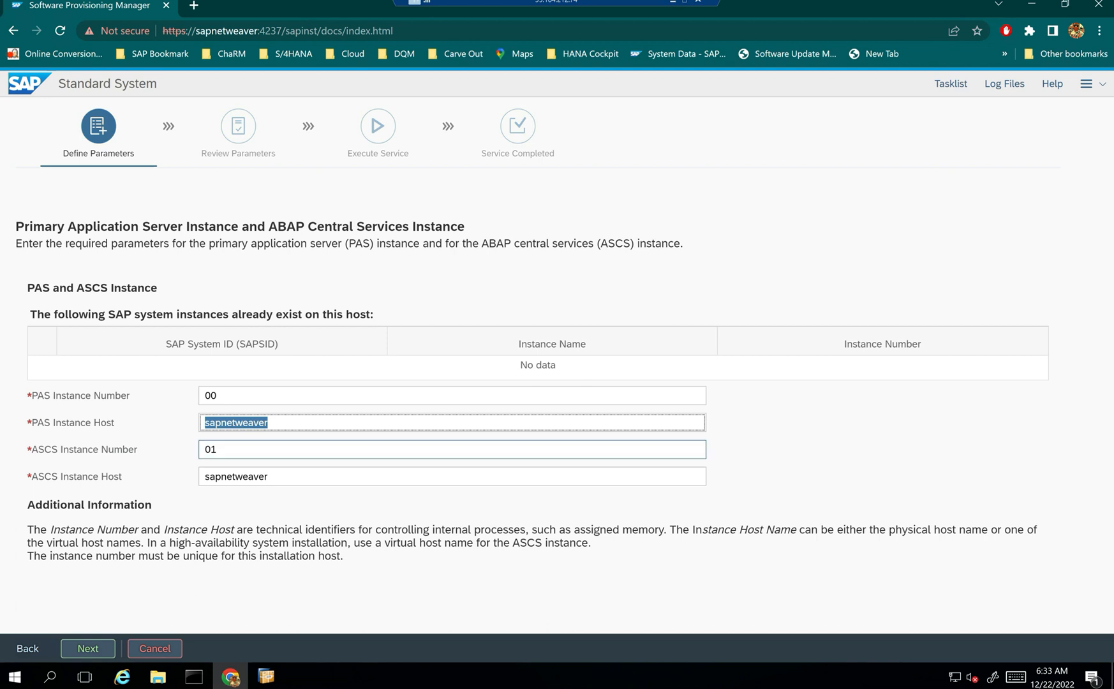
{"action": "left_click", "coordinate": [274, 450]}
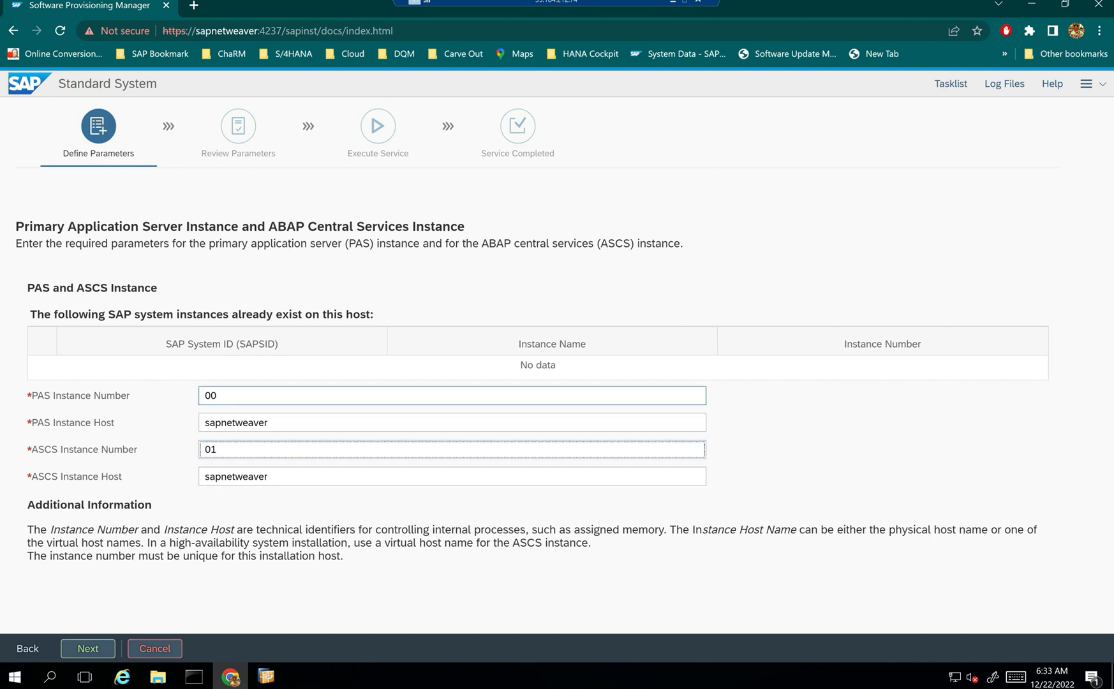
{"action": "left_click", "coordinate": [330, 390]}
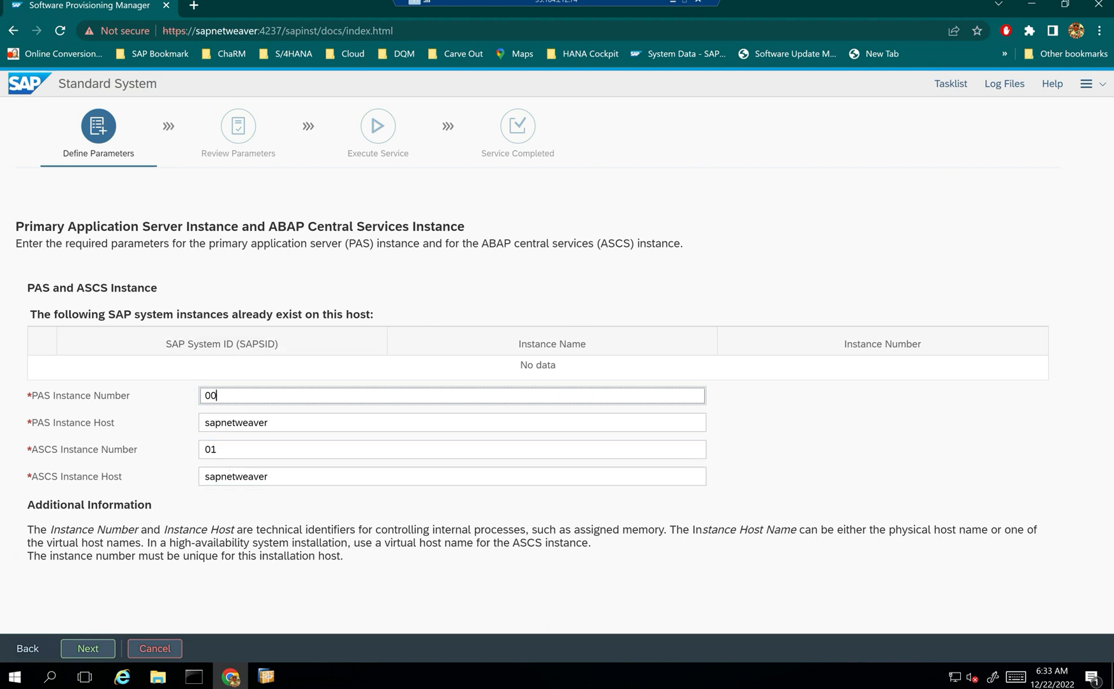
{"action": "left_click_drag", "start_coordinate": [69, 477], "coordinate": [121, 476]}
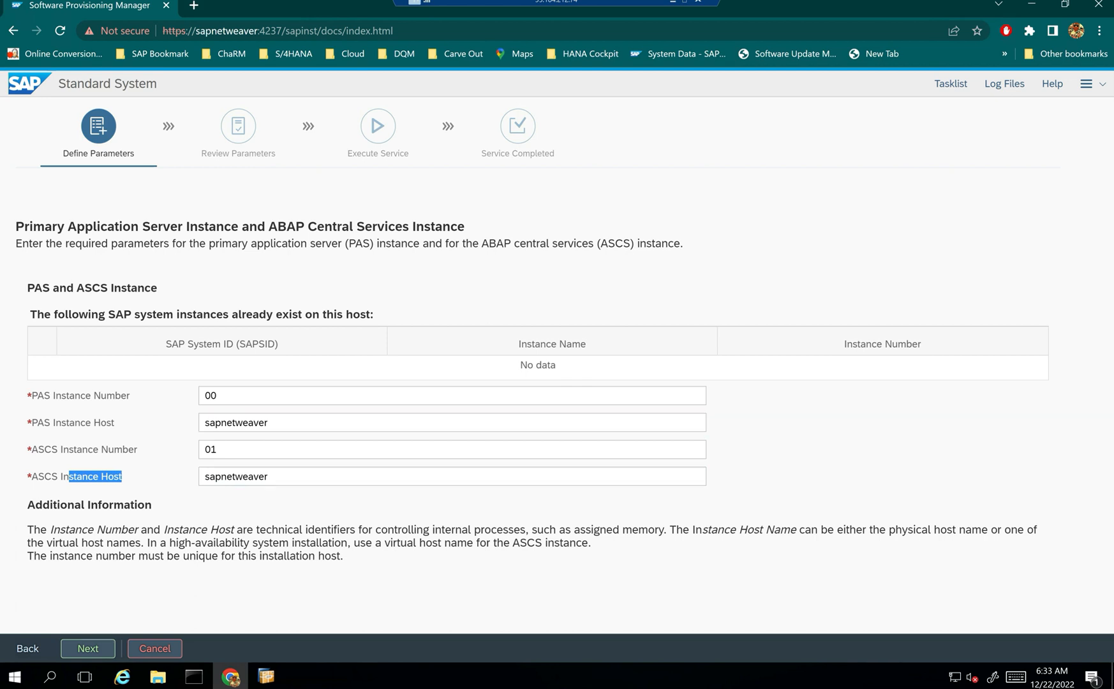
{"action": "double_click", "coordinate": [236, 423]}
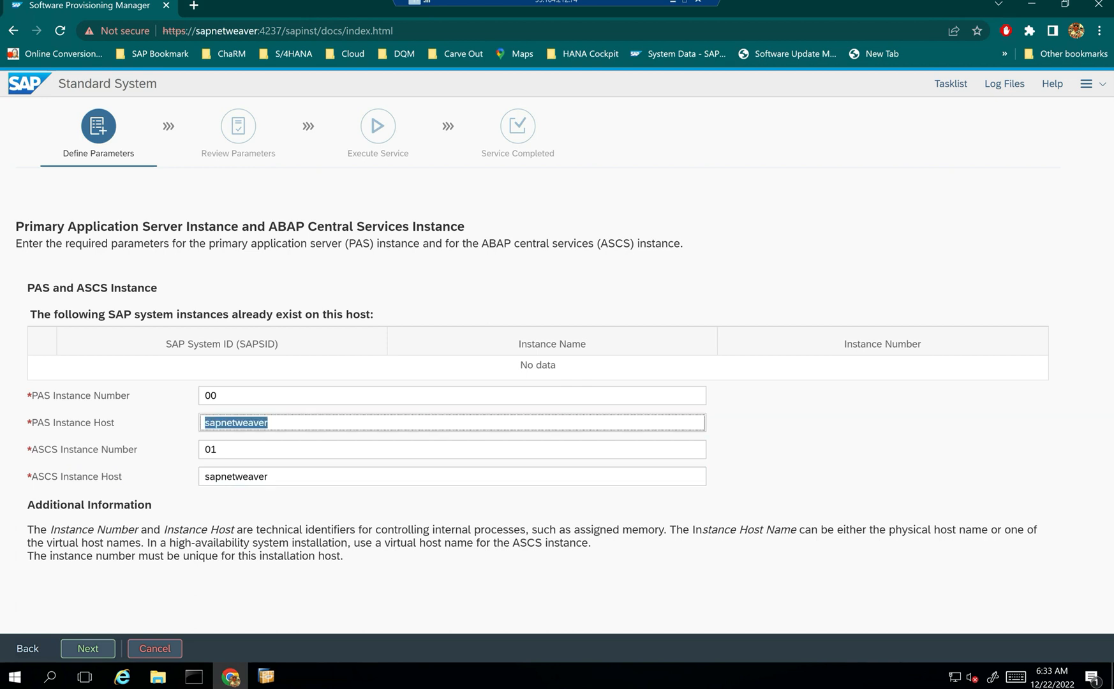
{"action": "left_click", "coordinate": [88, 649]}
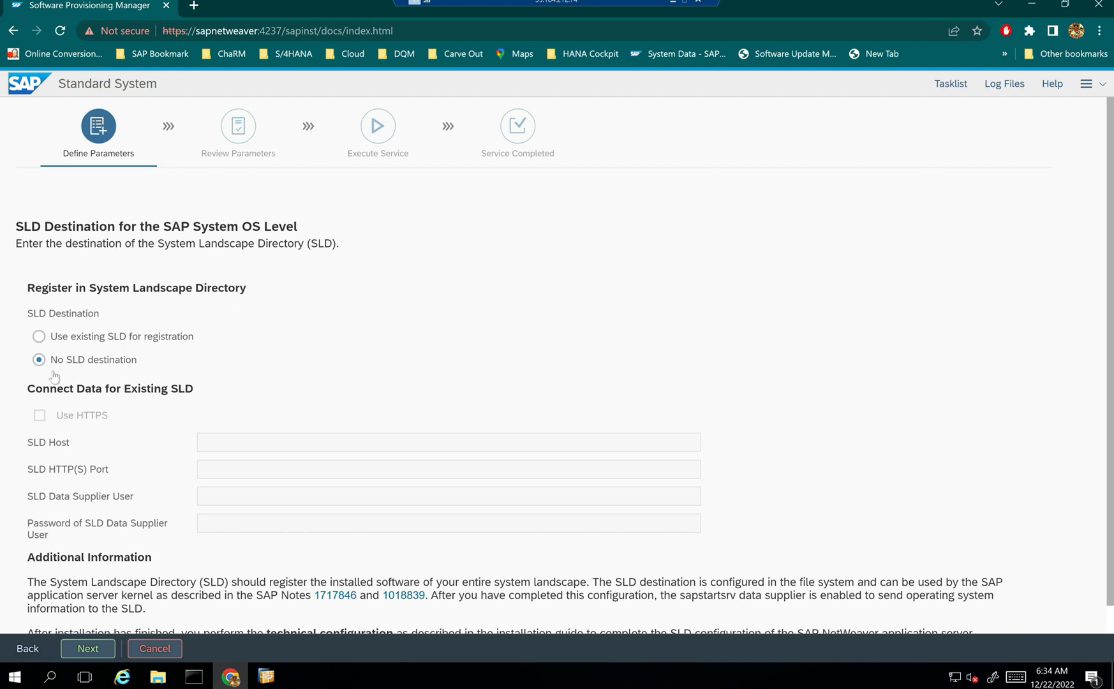
- Leave 'No SLD destination', pick the Default Key for secure storage, and continue
{"action": "scroll", "coordinate": [255, 367], "scroll_direction": "down", "scroll_amount": 1}
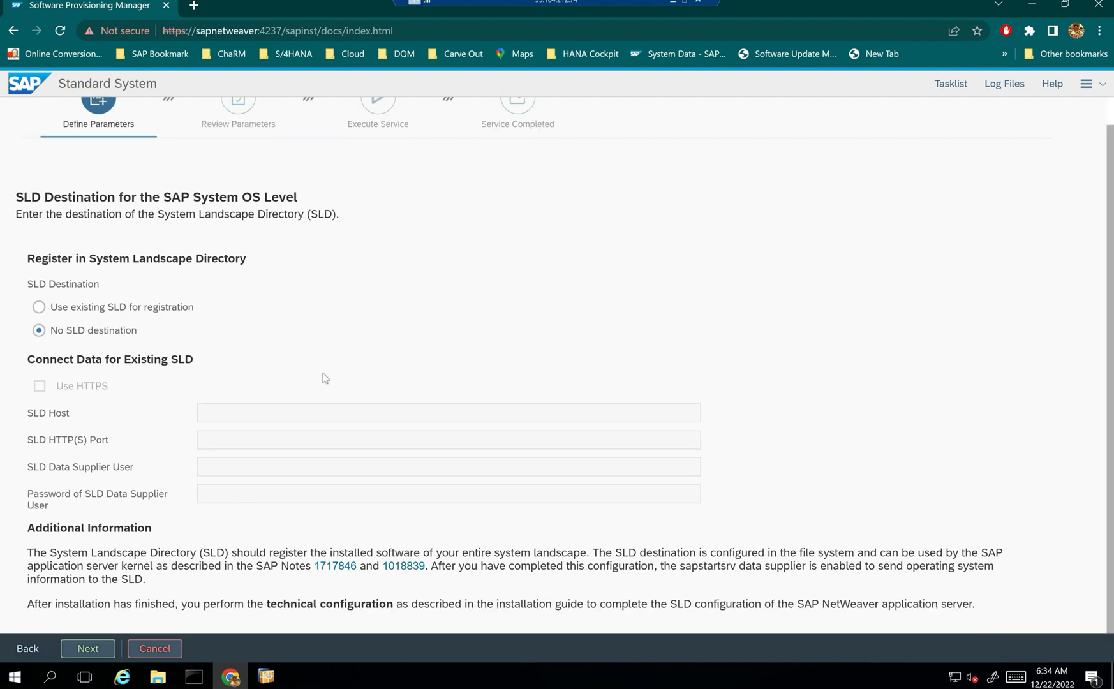
{"action": "left_click", "coordinate": [88, 648]}
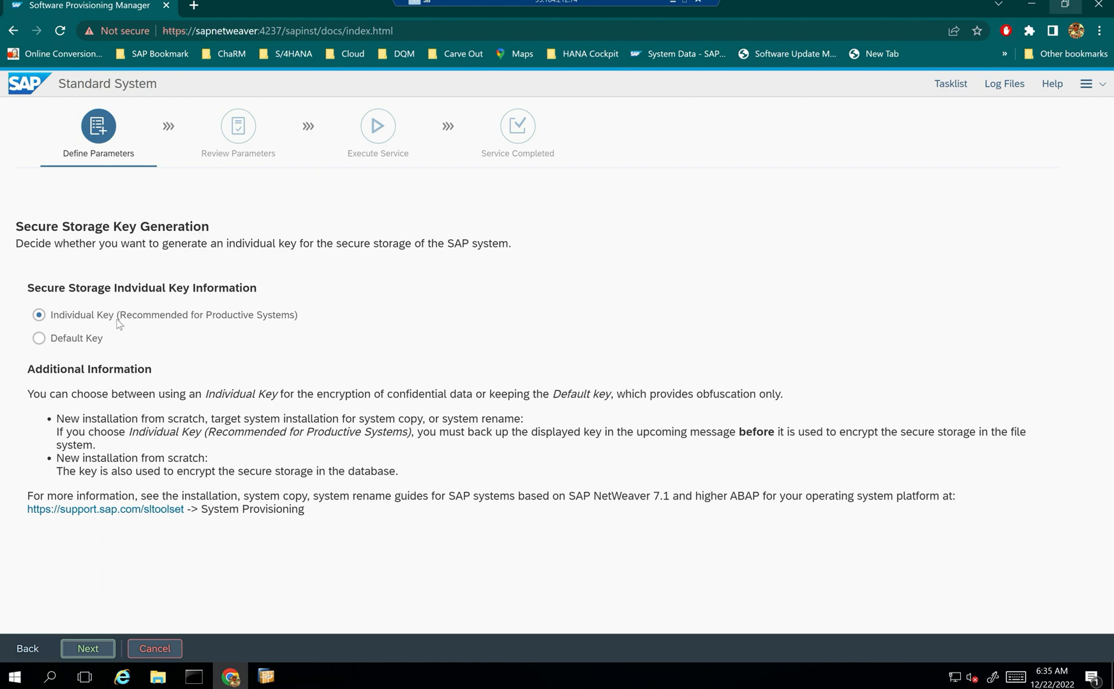
{"action": "left_click", "coordinate": [39, 339]}
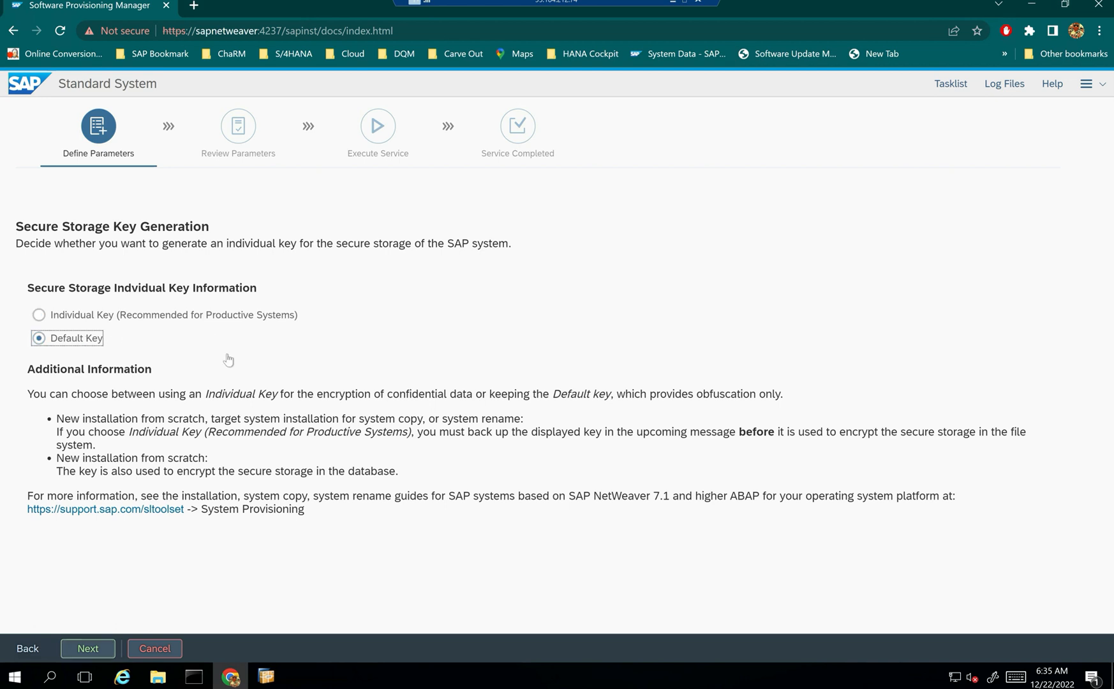
{"action": "left_click", "coordinate": [88, 649]}
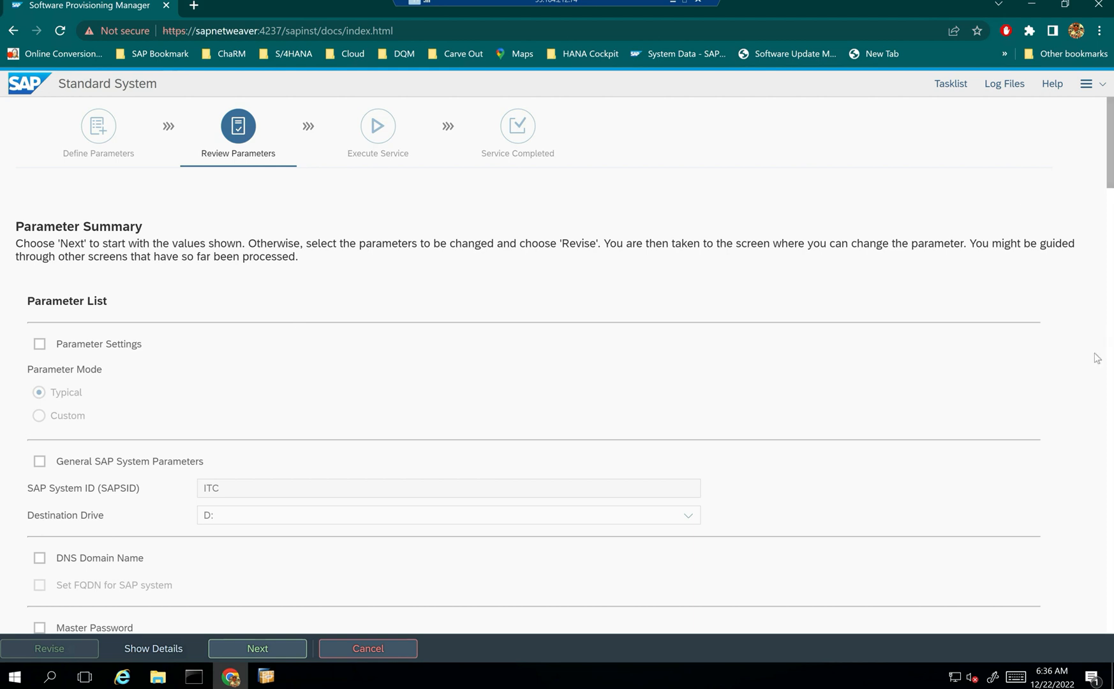
{"action": "left_click_drag", "start_coordinate": [1108, 162], "coordinate": [1108, 197]}
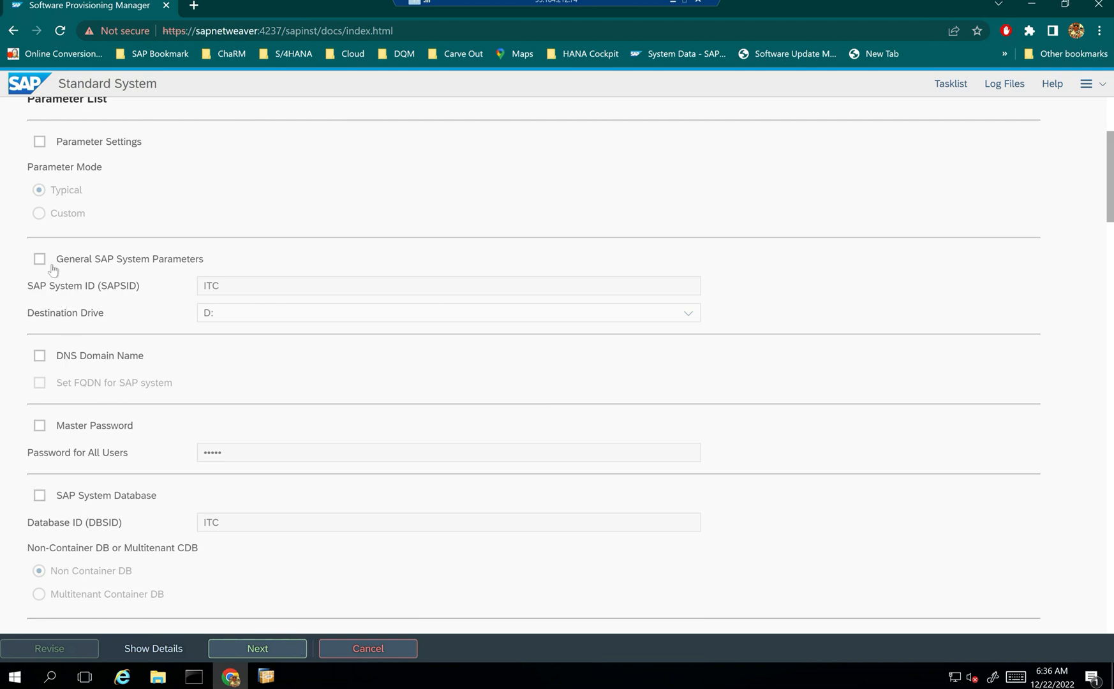
{"action": "scroll", "coordinate": [204, 330], "scroll_direction": "up", "scroll_amount": 2}
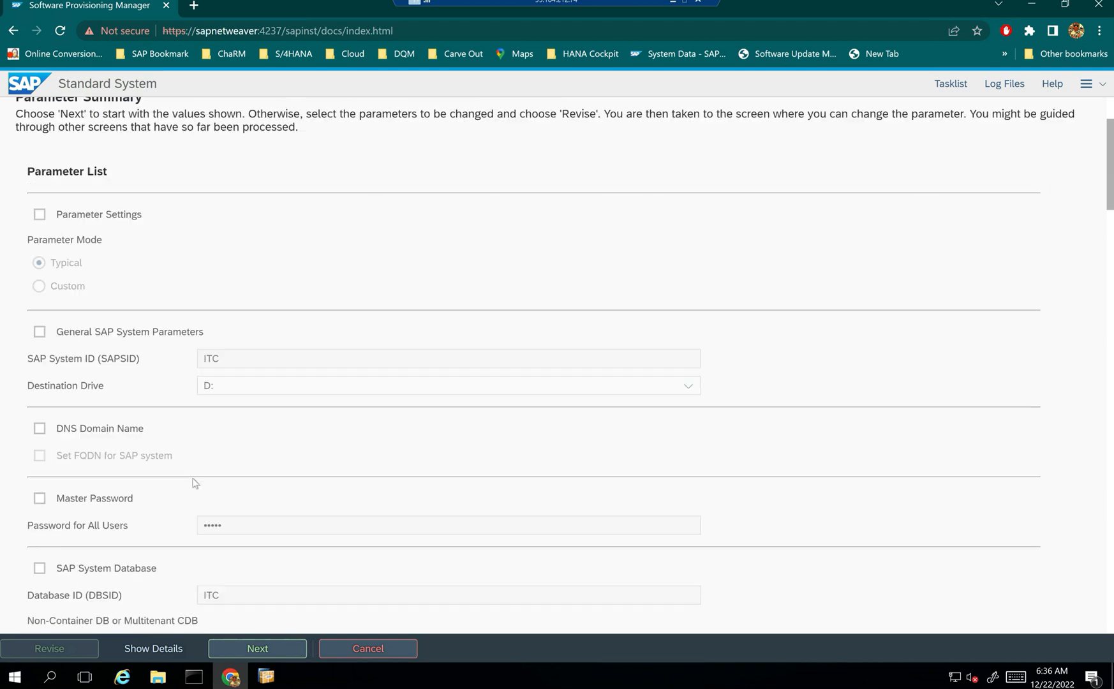
{"action": "scroll", "coordinate": [193, 480], "scroll_direction": "down", "scroll_amount": 1}
{"action": "left_click", "coordinate": [39, 331]}
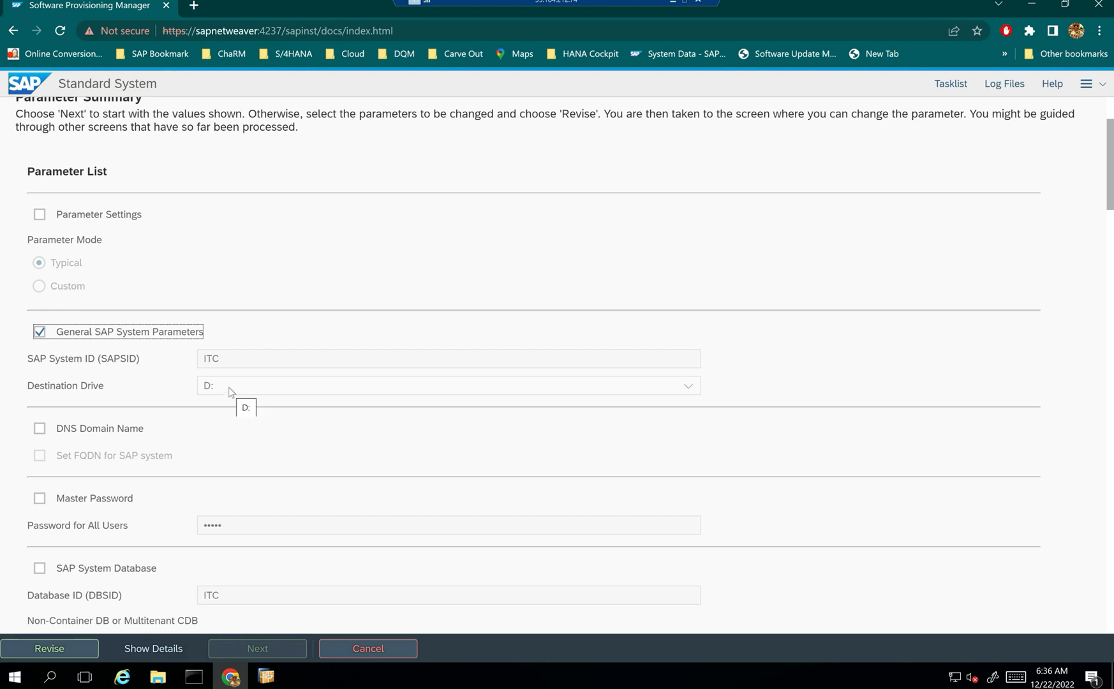
{"action": "left_click", "coordinate": [39, 332]}
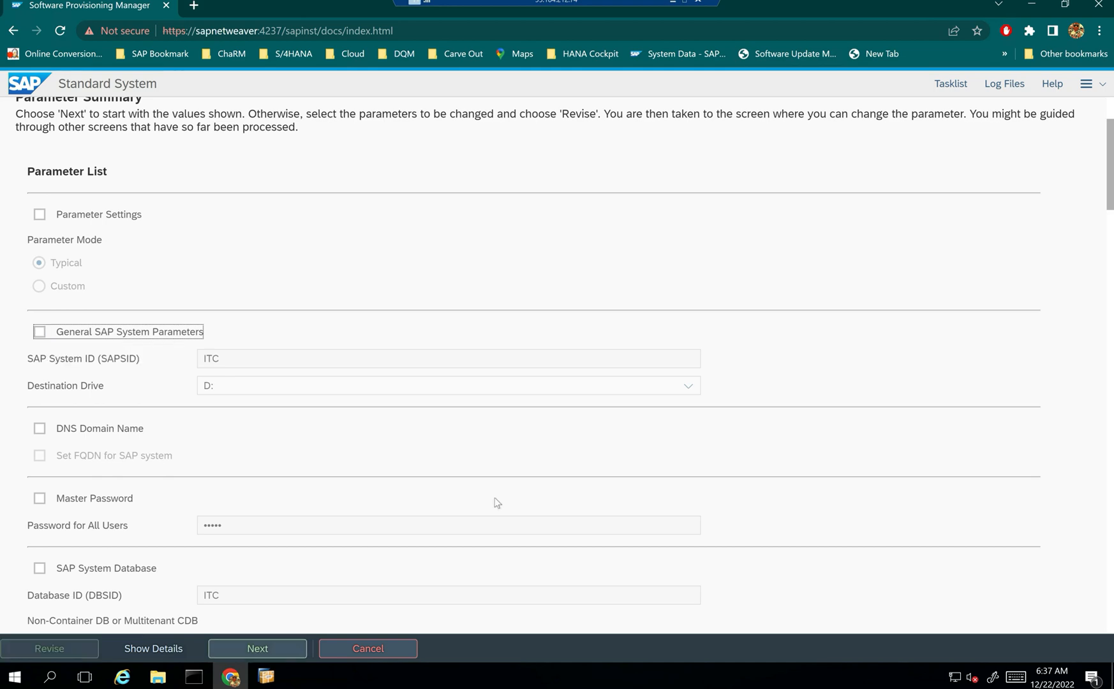
- Review the Parameter Summary, checking PAS instance number 00 and ASCS instance number 01
{"action": "scroll", "coordinate": [497, 503], "scroll_direction": "down", "scroll_amount": 5}
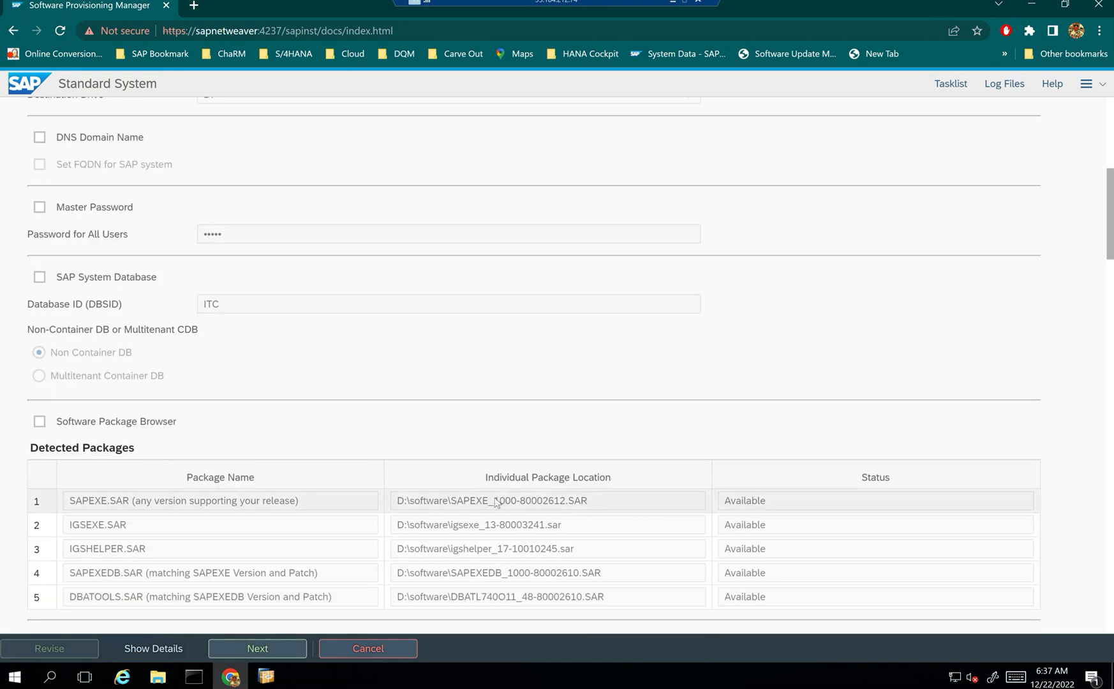
{"action": "scroll", "coordinate": [496, 502], "scroll_direction": "down", "scroll_amount": 3}
{"action": "scroll", "coordinate": [403, 498], "scroll_direction": "down", "scroll_amount": 2}
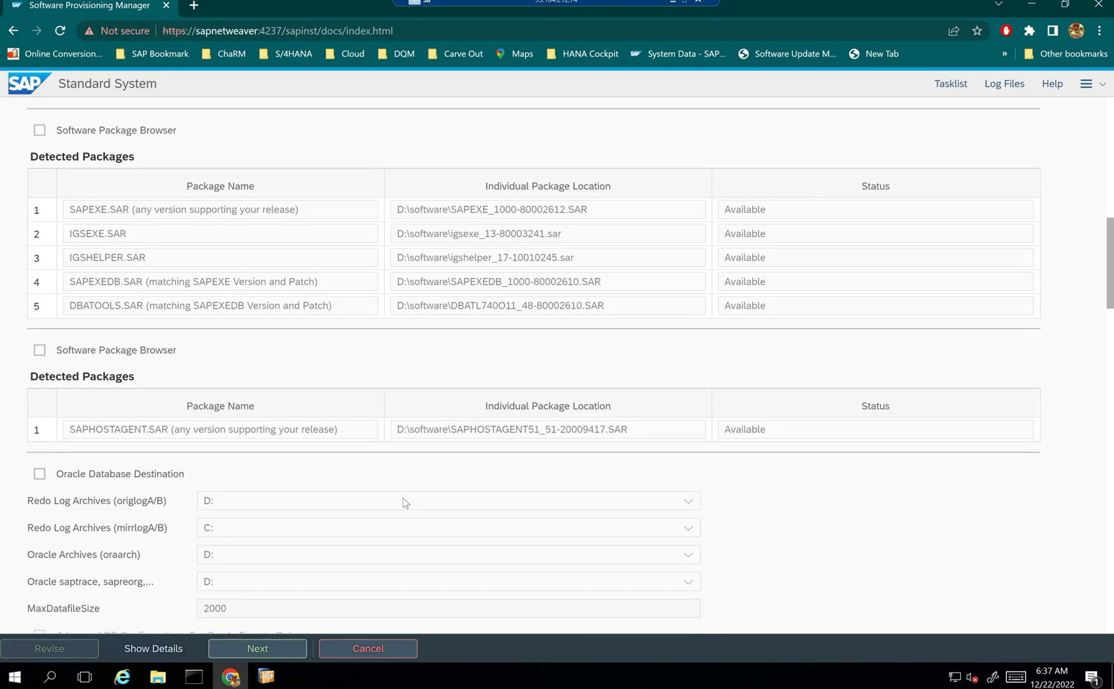
{"action": "scroll", "coordinate": [403, 503], "scroll_direction": "down", "scroll_amount": 1}
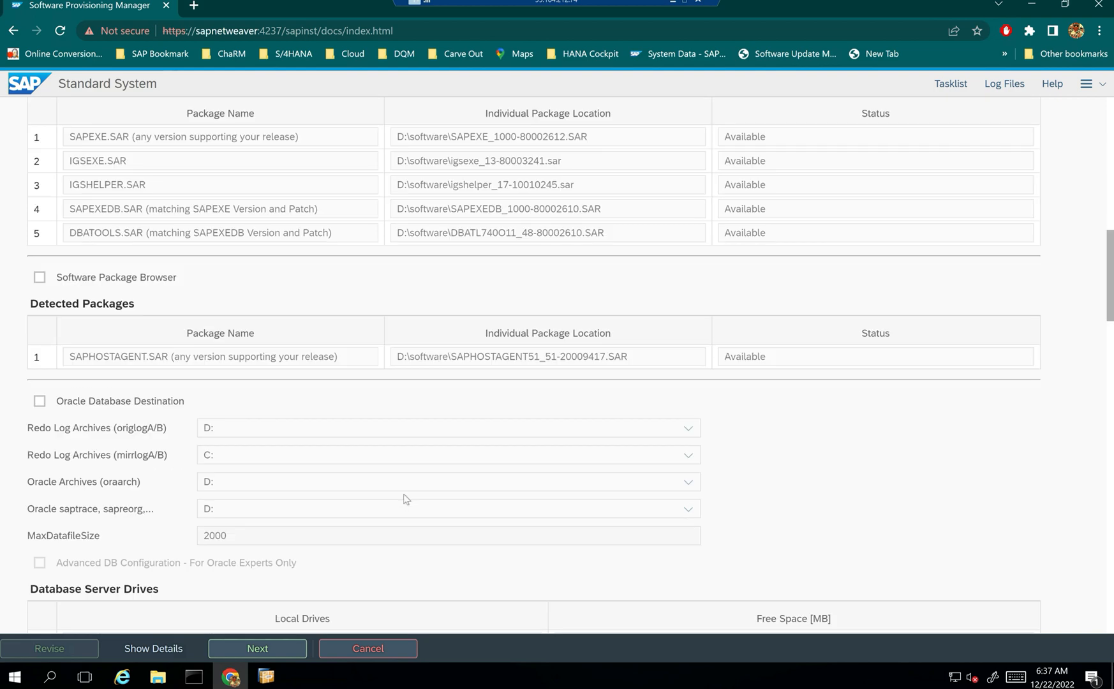
{"action": "scroll", "coordinate": [403, 498], "scroll_direction": "down", "scroll_amount": 4}
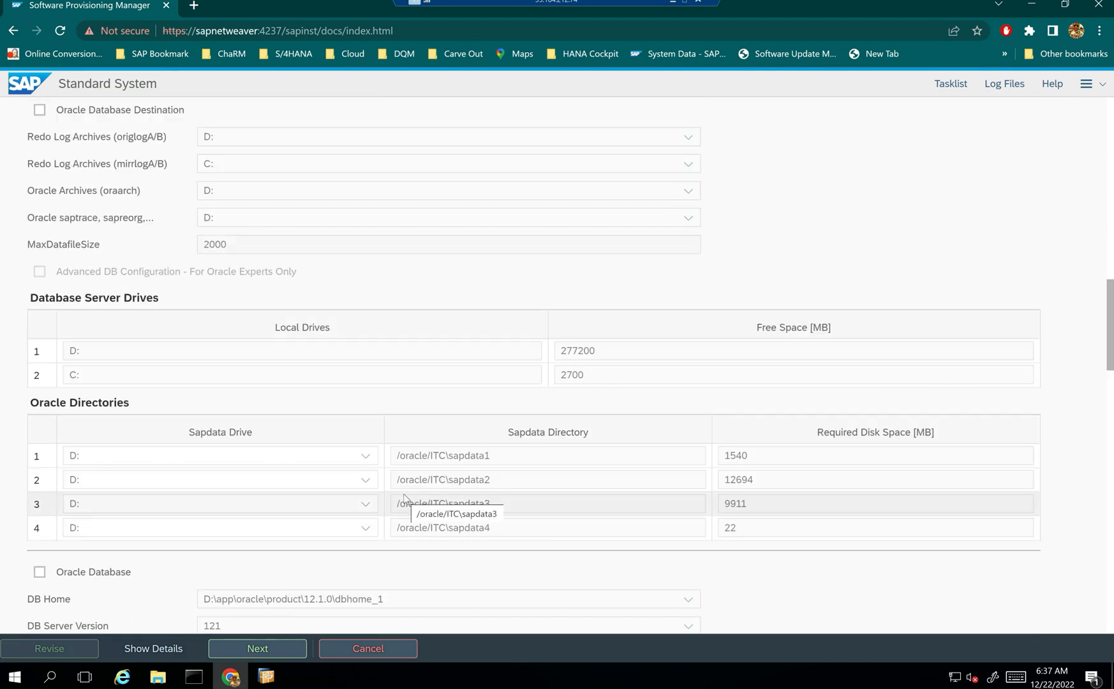
{"action": "scroll", "coordinate": [403, 499], "scroll_direction": "down", "scroll_amount": 4}
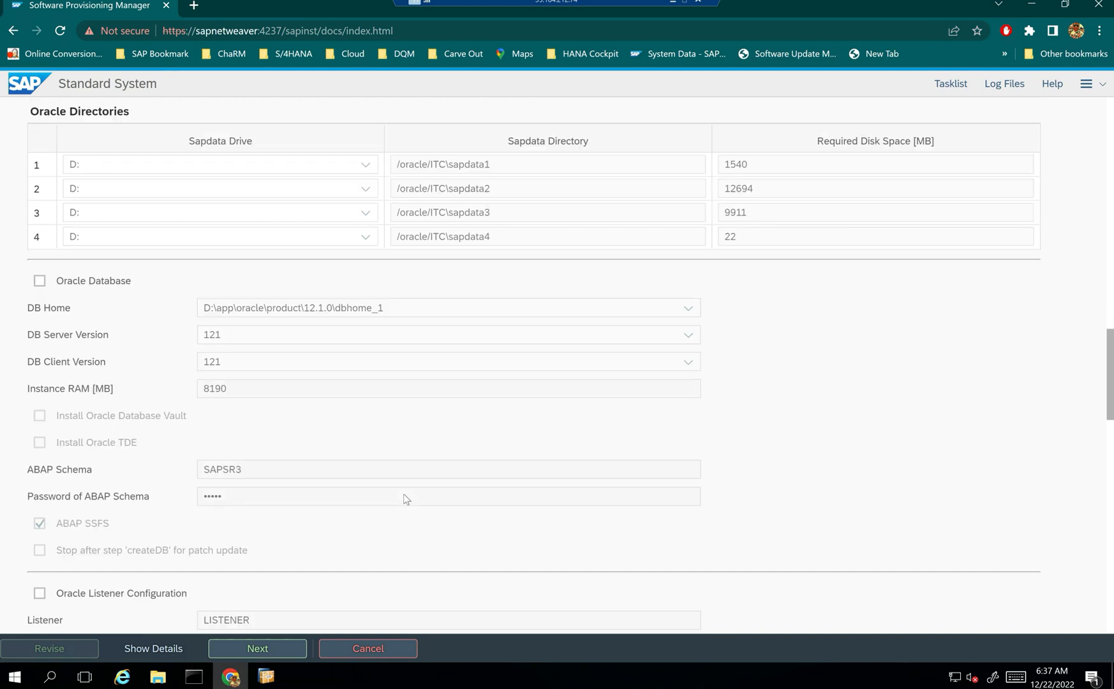
{"action": "scroll", "coordinate": [403, 499], "scroll_direction": "down", "scroll_amount": 5}
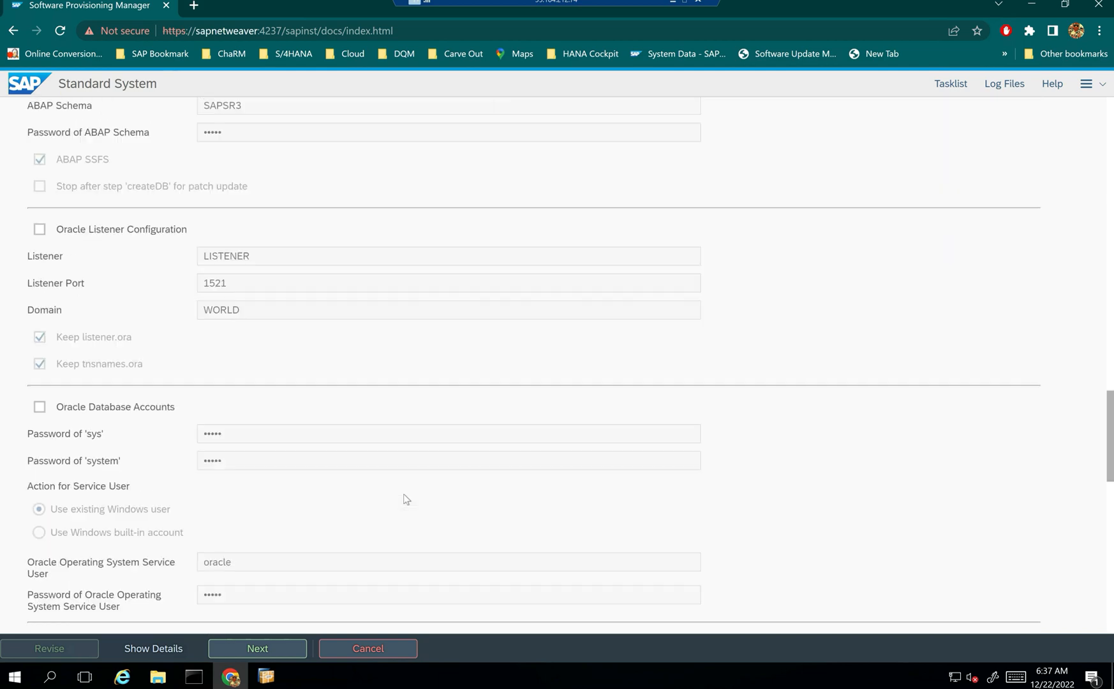
{"action": "scroll", "coordinate": [404, 499], "scroll_direction": "down", "scroll_amount": 7}
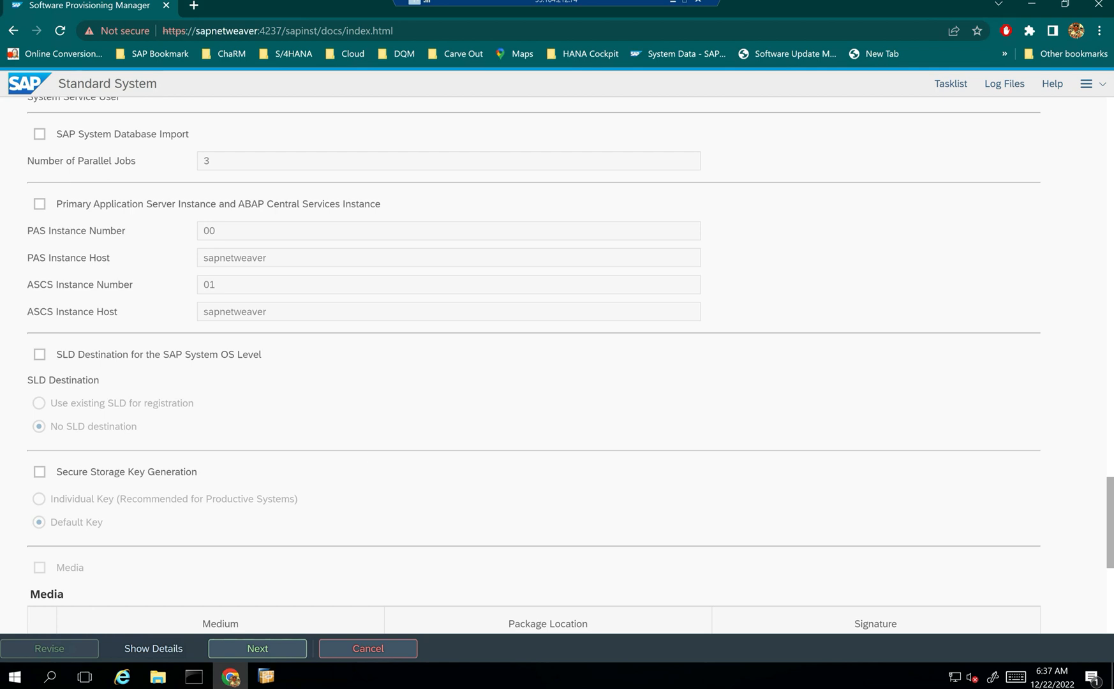
{"action": "left_click_drag", "start_coordinate": [217, 287], "coordinate": [201, 290]}
{"action": "left_click", "coordinate": [208, 286]}
{"action": "left_click_drag", "start_coordinate": [216, 285], "coordinate": [200, 284]}
{"action": "left_click_drag", "start_coordinate": [217, 231], "coordinate": [200, 235]}
{"action": "left_click", "coordinate": [218, 228]}
- Accept the reviewed parameters and start the Execute Service installation
{"action": "scroll", "coordinate": [289, 579], "scroll_direction": "down", "scroll_amount": 3}
{"action": "scroll", "coordinate": [288, 578], "scroll_direction": "down", "scroll_amount": 3}
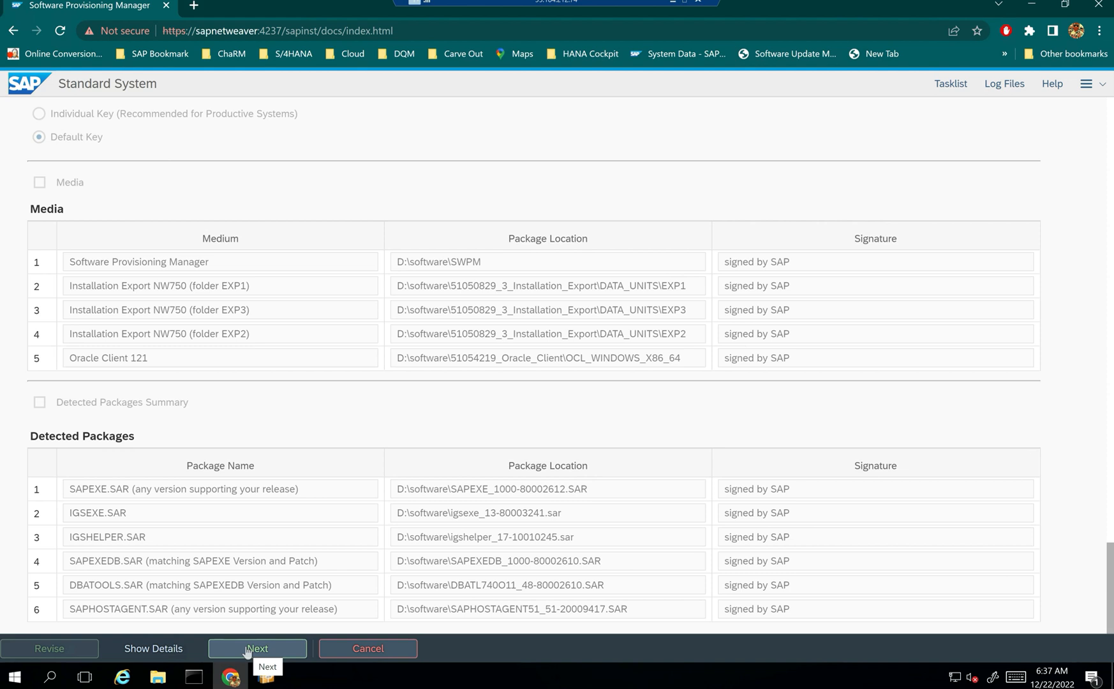
{"action": "left_click", "coordinate": [247, 649]}
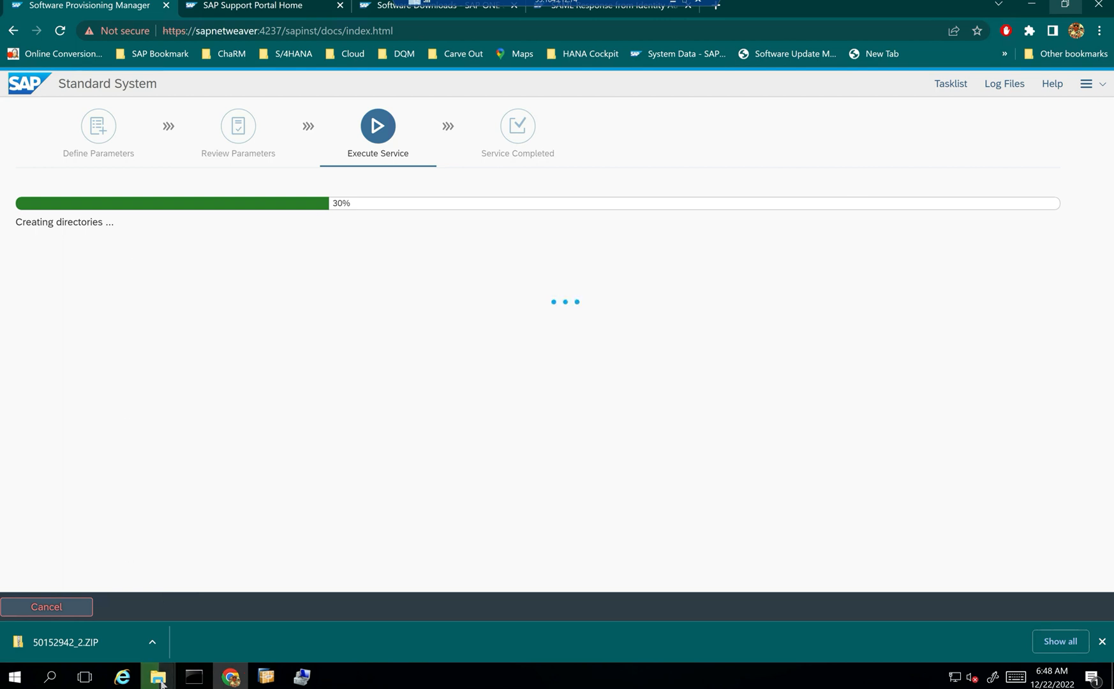
{"action": "mouse_move", "coordinate": [159, 680]}
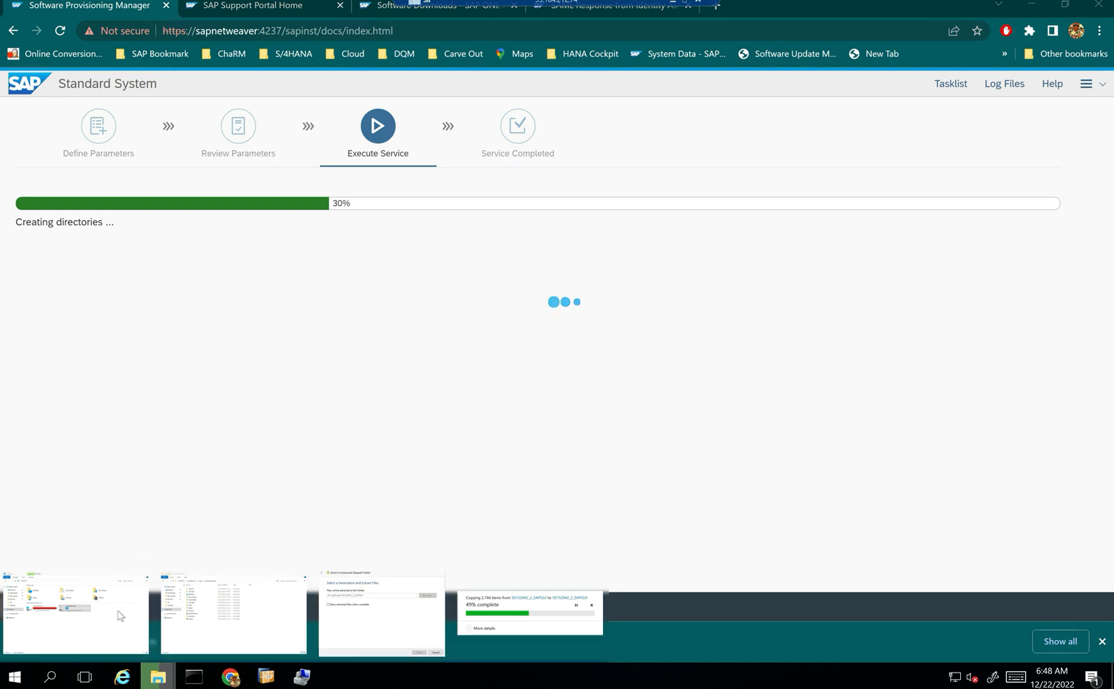
- Browse D:\usr\sap and try the ITC folder, dismissing the permission prompt
{"action": "left_click", "coordinate": [77, 612]}
{"action": "double_click", "coordinate": [684, 304]}
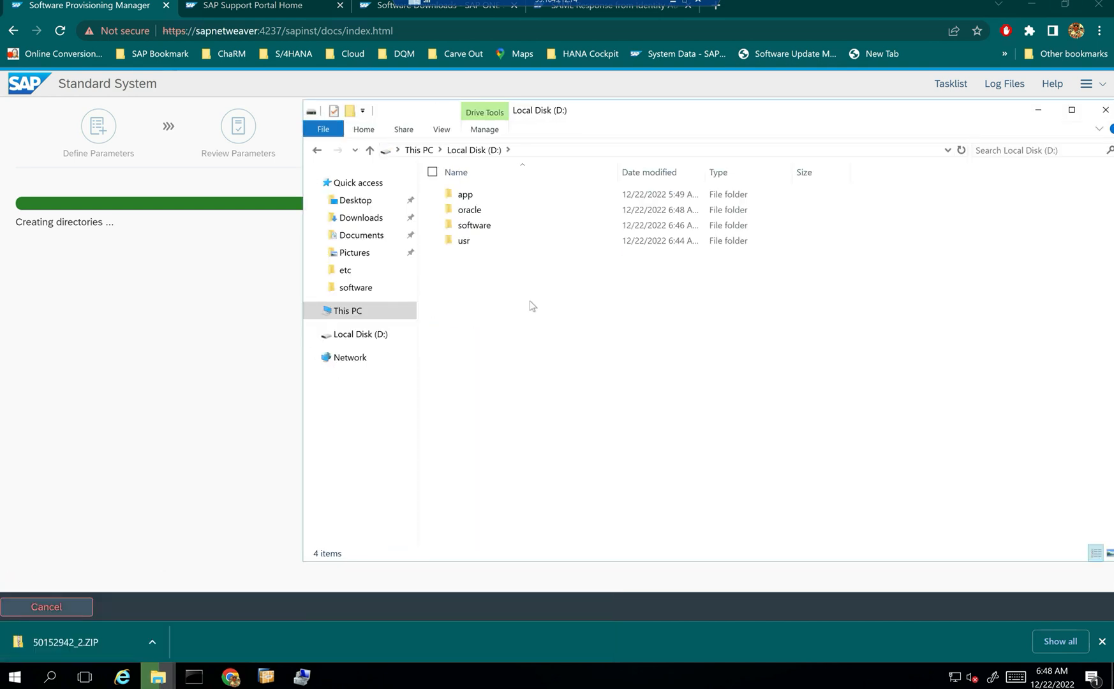
{"action": "double_click", "coordinate": [464, 240]}
{"action": "double_click", "coordinate": [475, 195]}
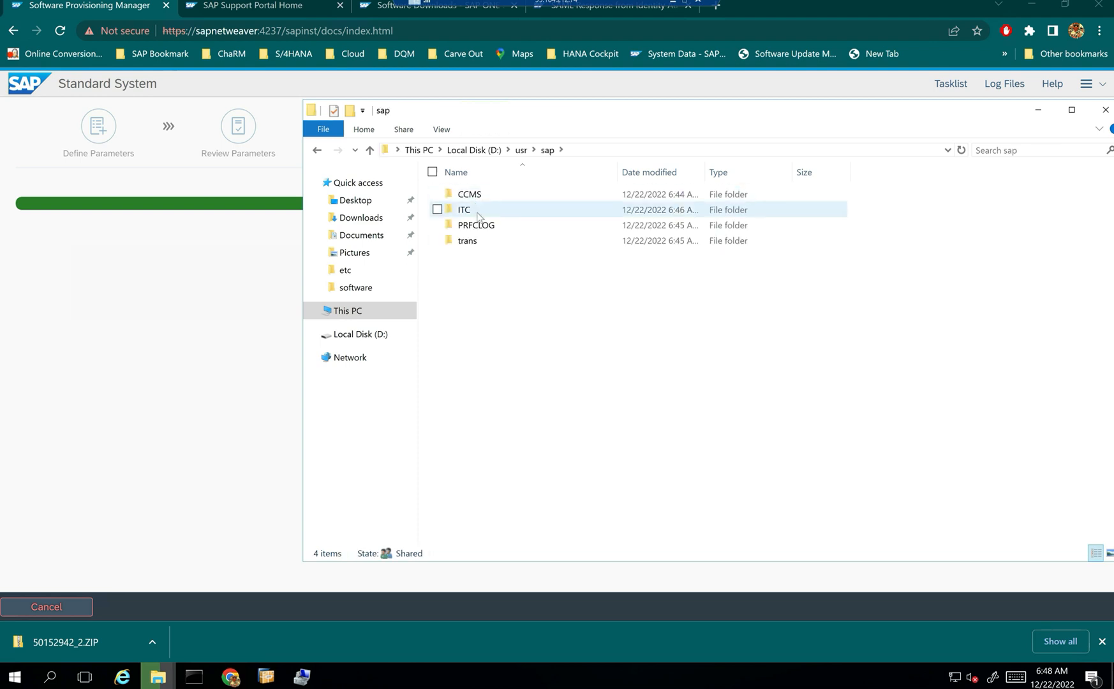
{"action": "left_click", "coordinate": [478, 215]}
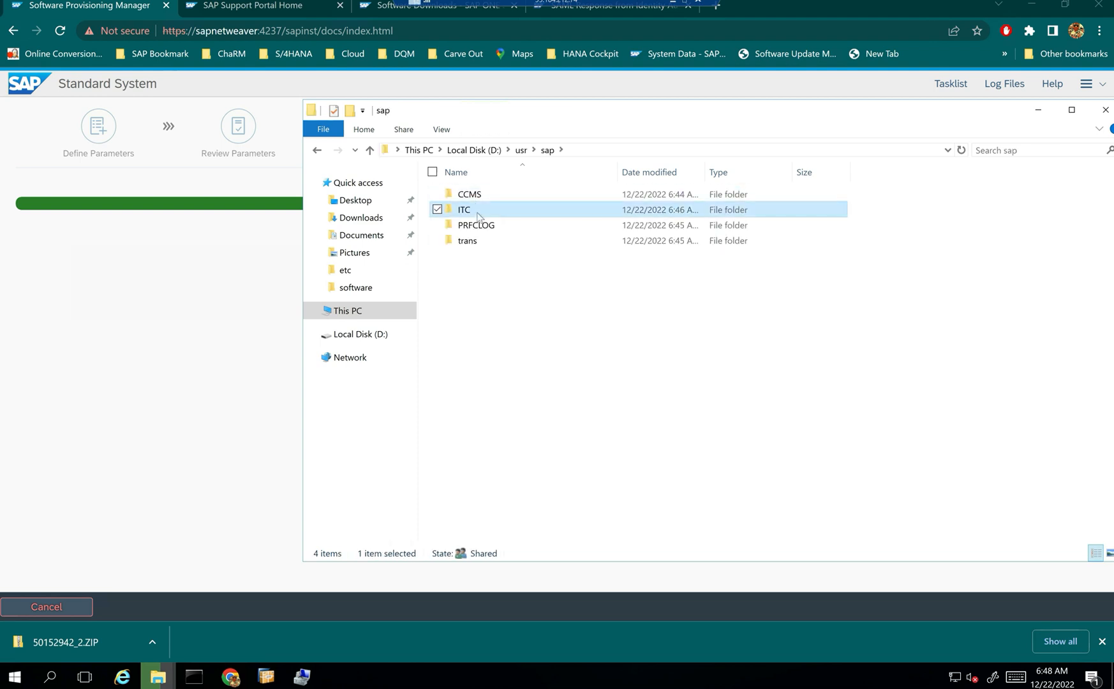
{"action": "double_click", "coordinate": [477, 214]}
{"action": "left_click", "coordinate": [643, 355]}
{"action": "left_click", "coordinate": [474, 150]}
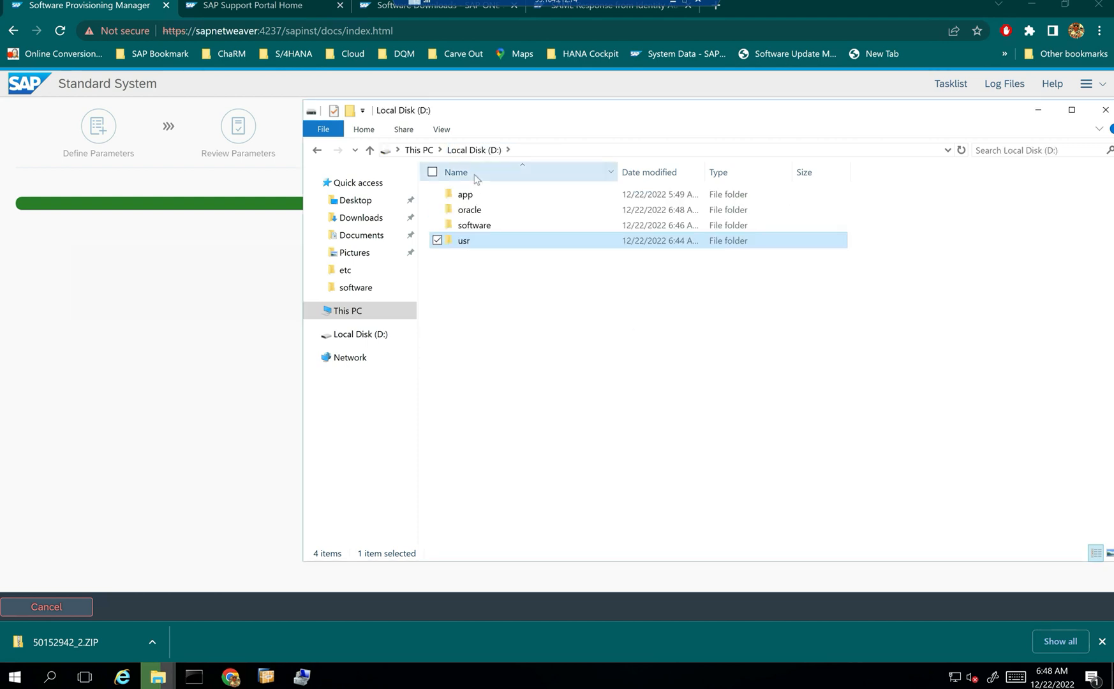
{"action": "left_click", "coordinate": [1038, 110]}
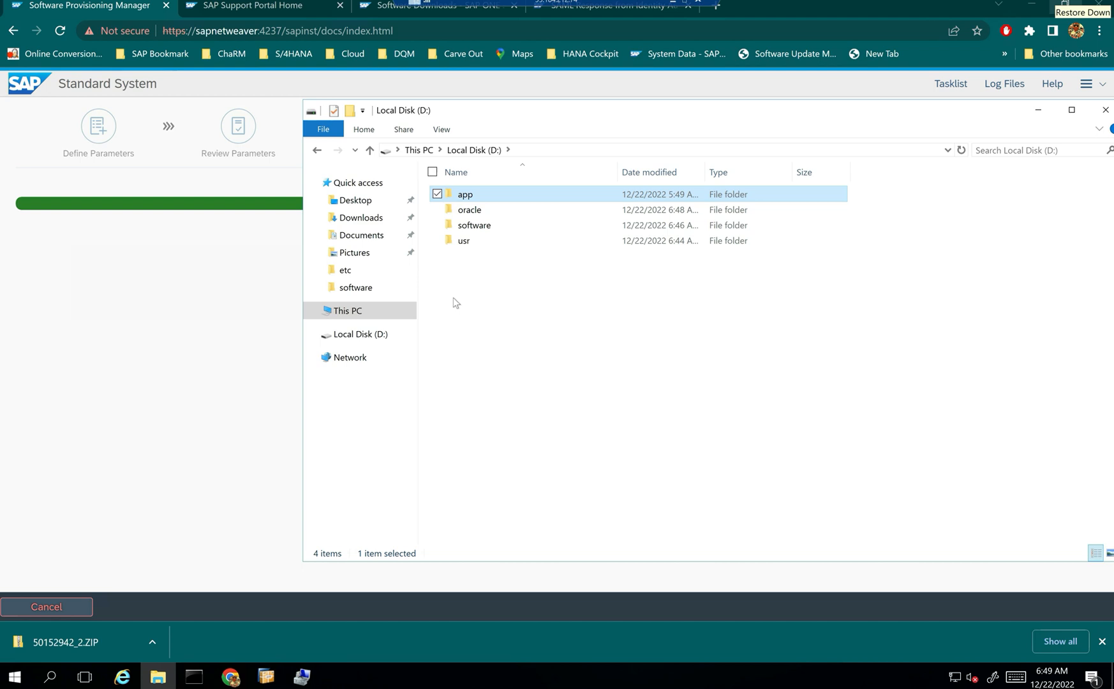
- Go to D:\app\oracle\product\12.1.0\dbhome_1\NETWORK\ADMIN and select listener.ora
{"action": "double_click", "coordinate": [465, 194]}
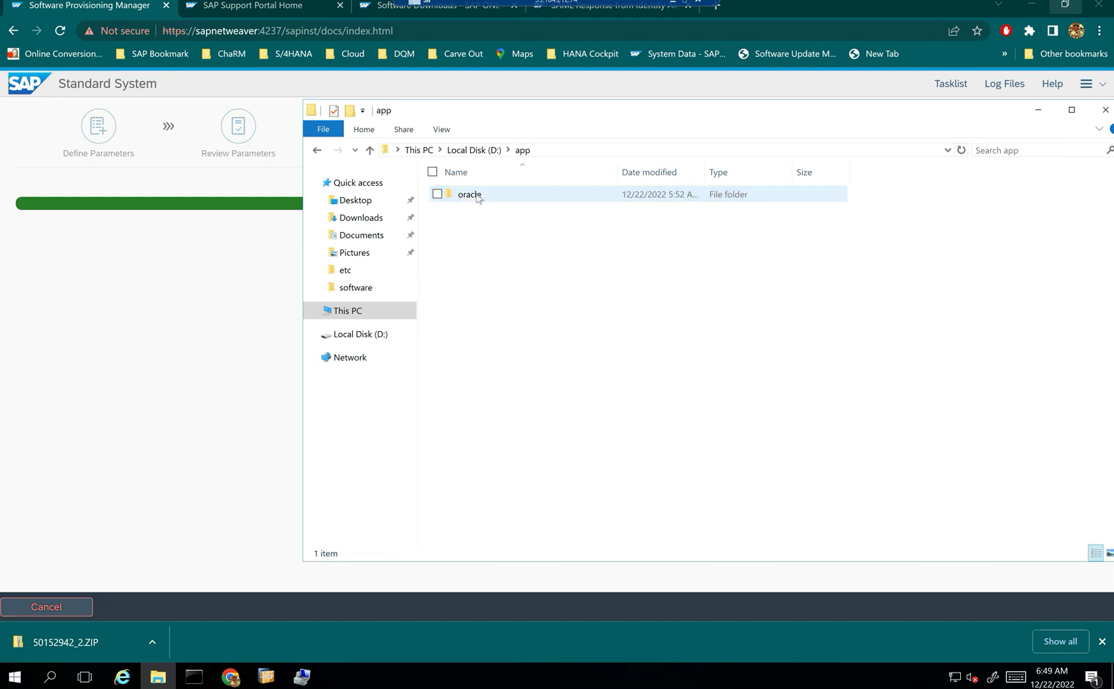
{"action": "double_click", "coordinate": [469, 194]}
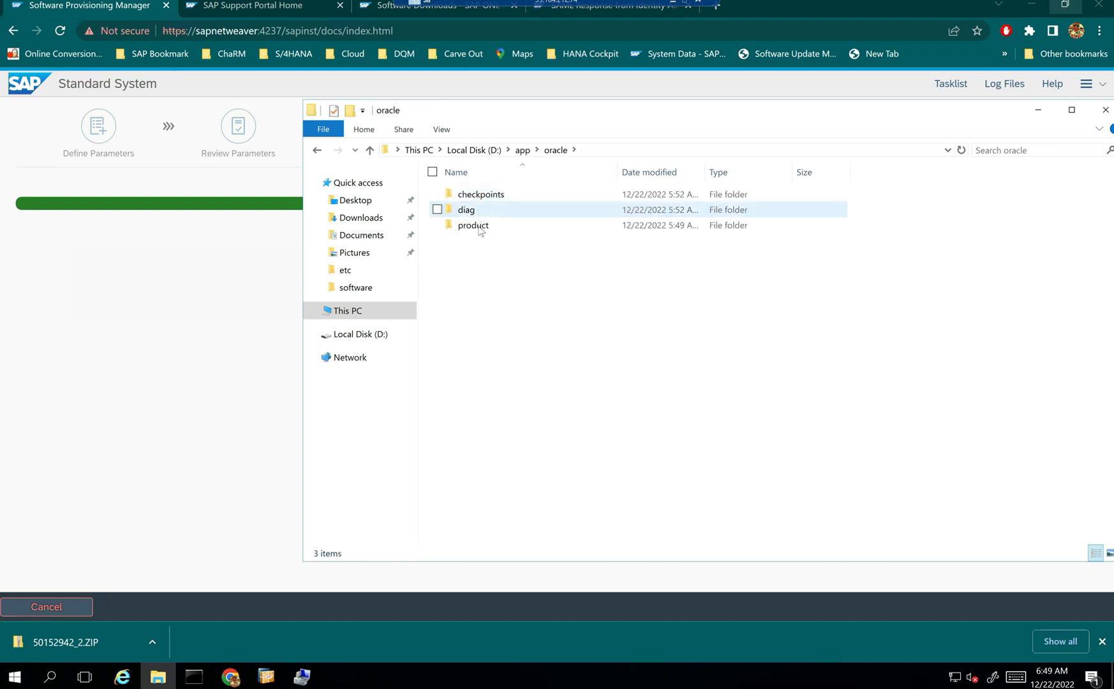
{"action": "double_click", "coordinate": [478, 226]}
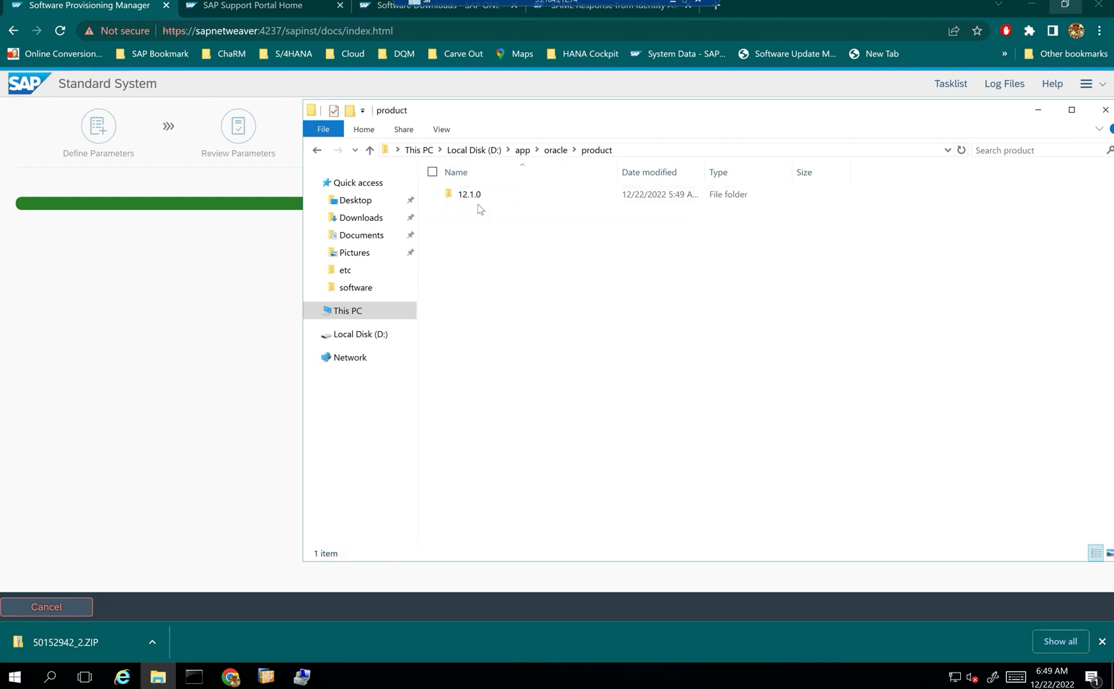
{"action": "left_click", "coordinate": [476, 195]}
{"action": "double_click", "coordinate": [480, 199]}
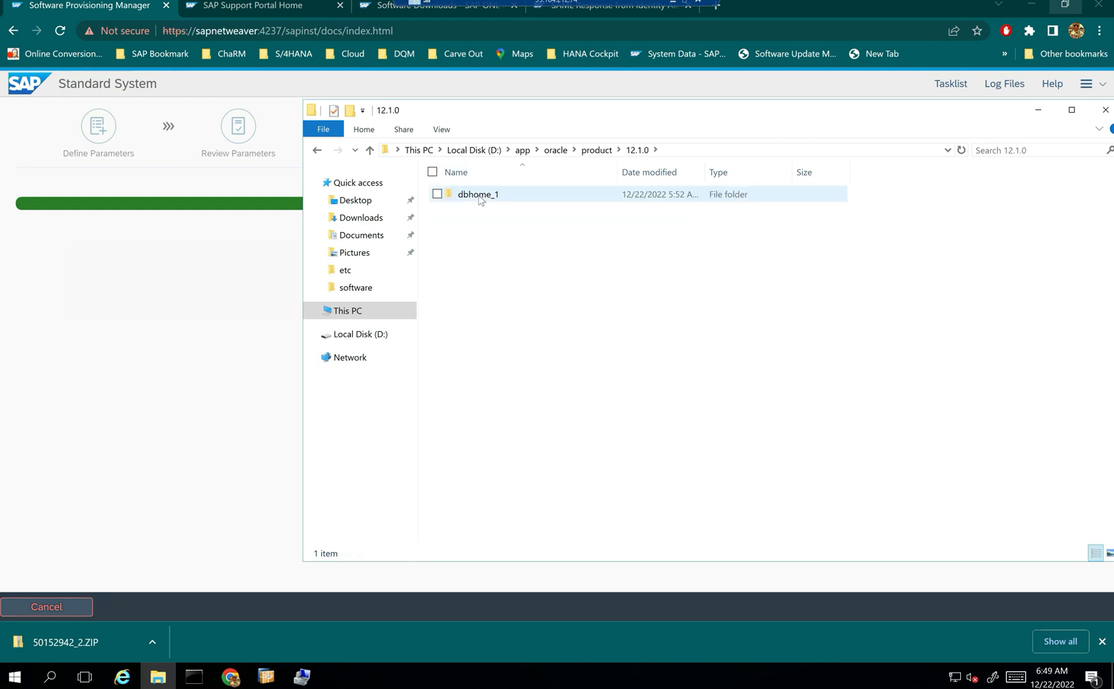
{"action": "double_click", "coordinate": [484, 198]}
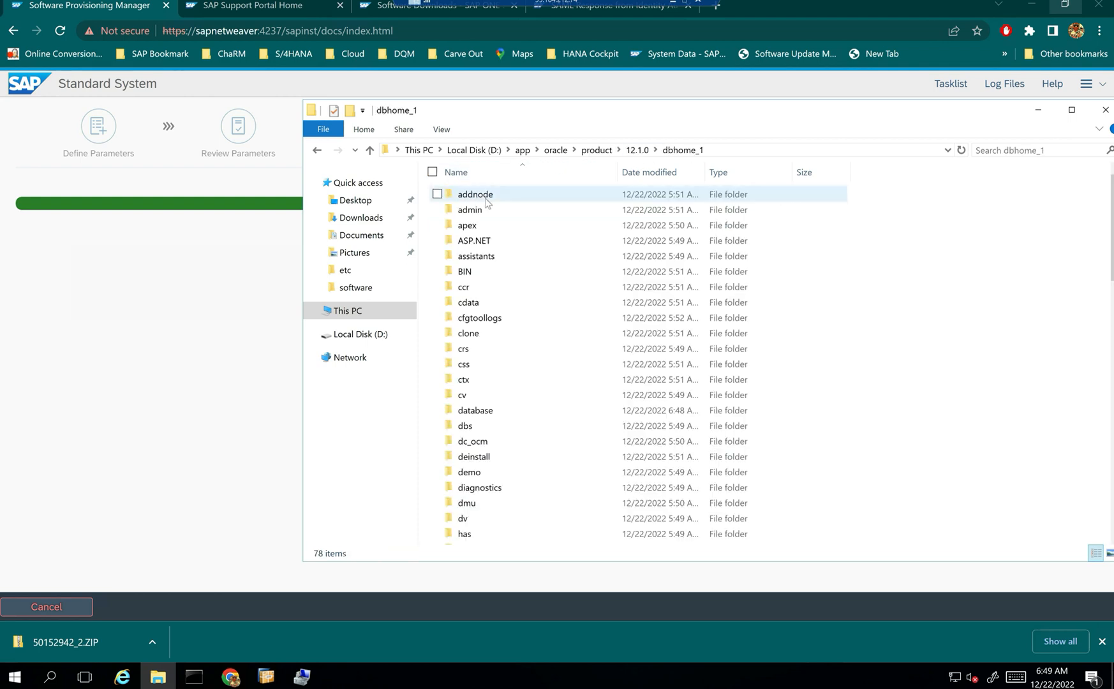
{"action": "key", "text": "n"}
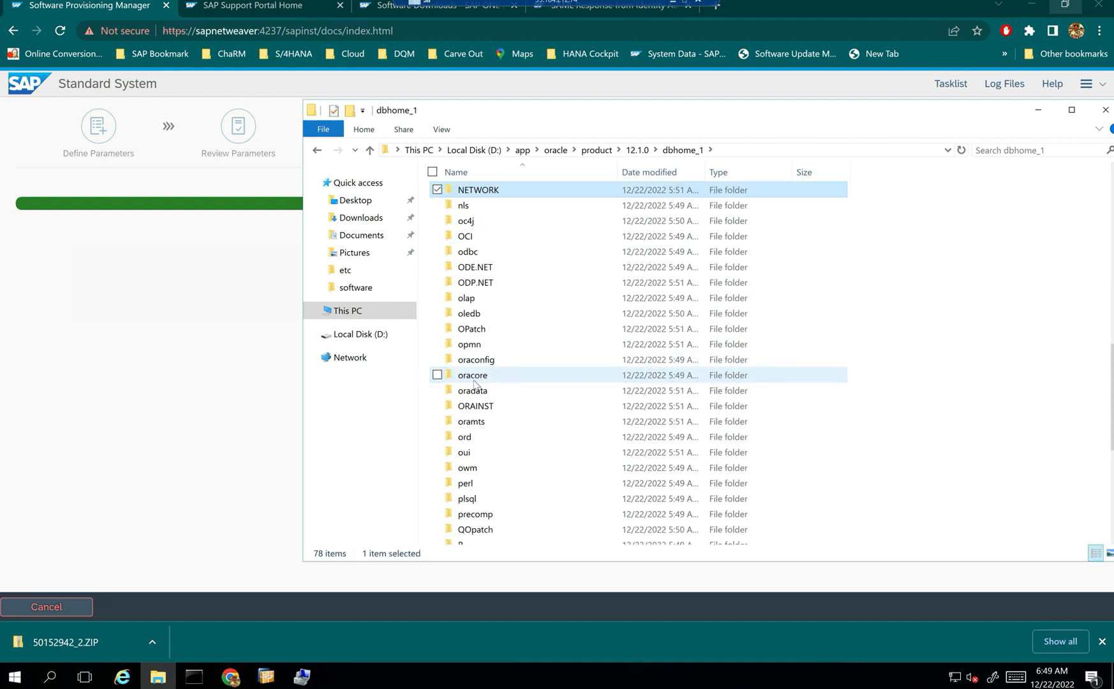
{"action": "key", "text": "Return"}
{"action": "key", "text": "a"}
{"action": "key", "text": "Return"}
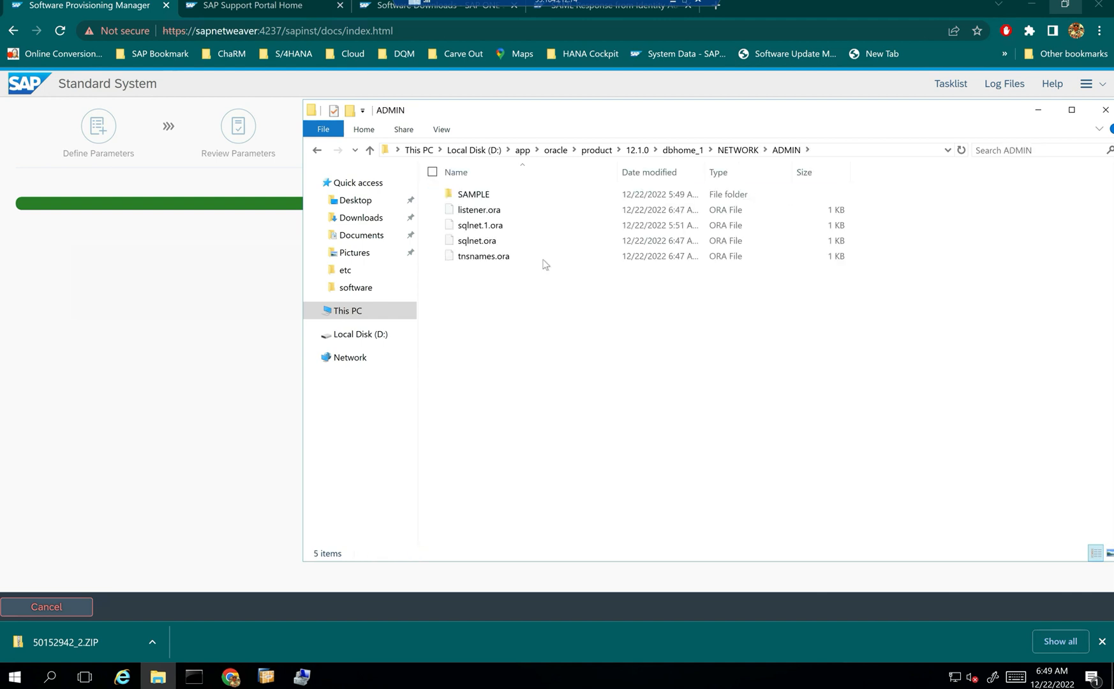
{"action": "left_click", "coordinate": [495, 214]}
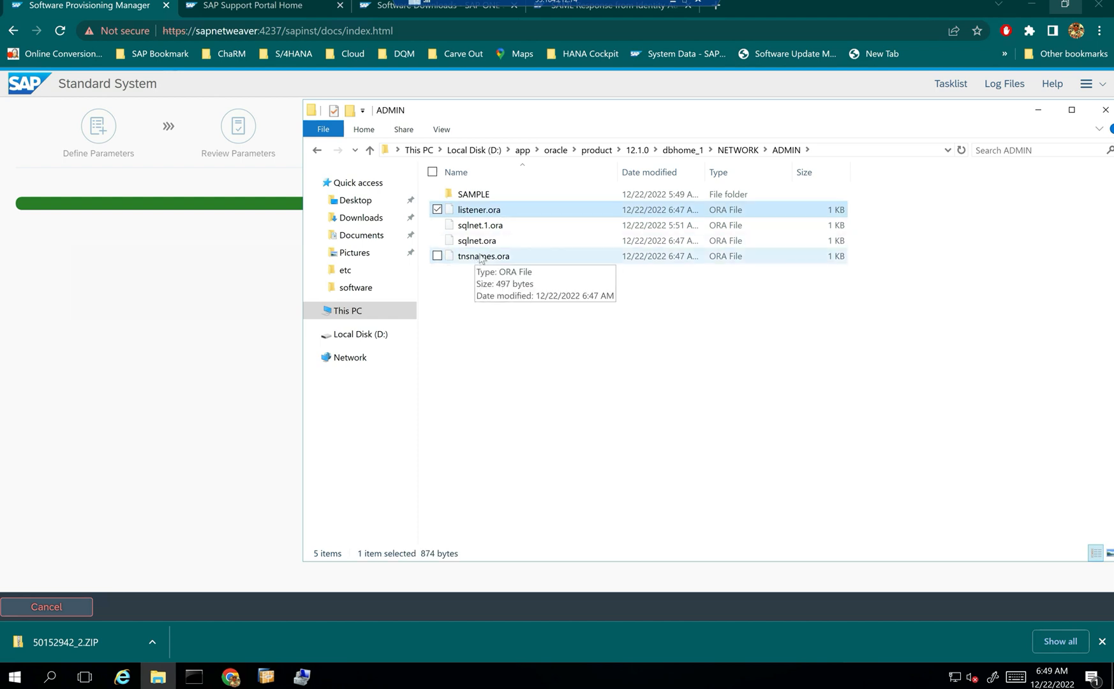
- Open listener.ora in Notepad
{"action": "double_click", "coordinate": [488, 212]}
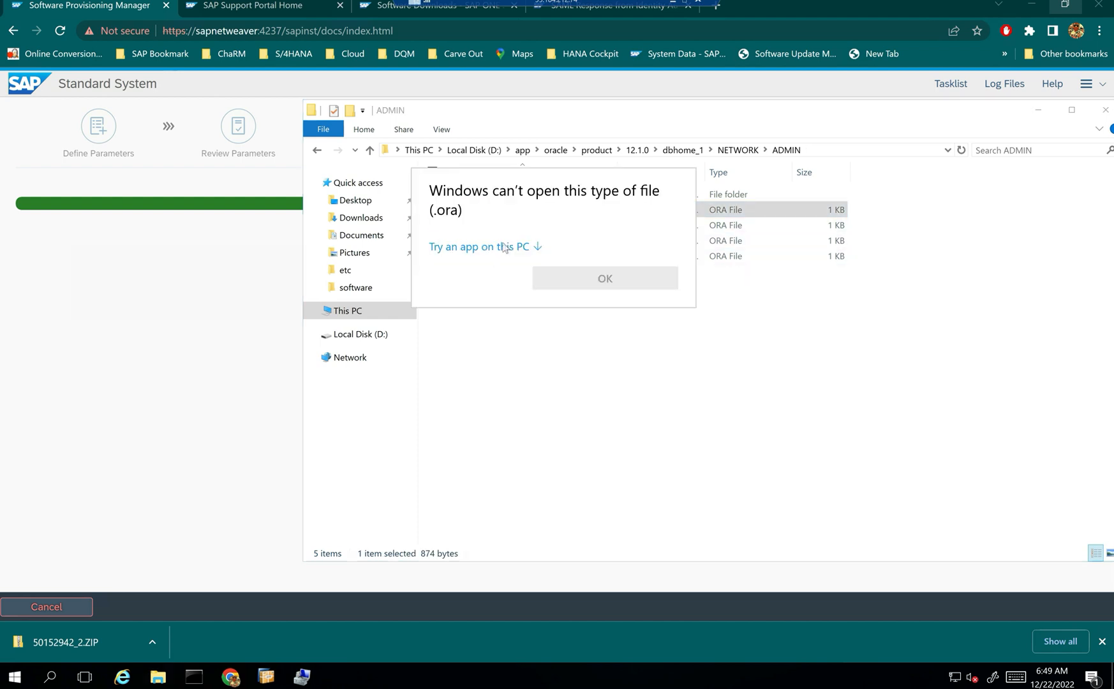
{"action": "left_click", "coordinate": [534, 248]}
{"action": "left_click", "coordinate": [512, 271]}
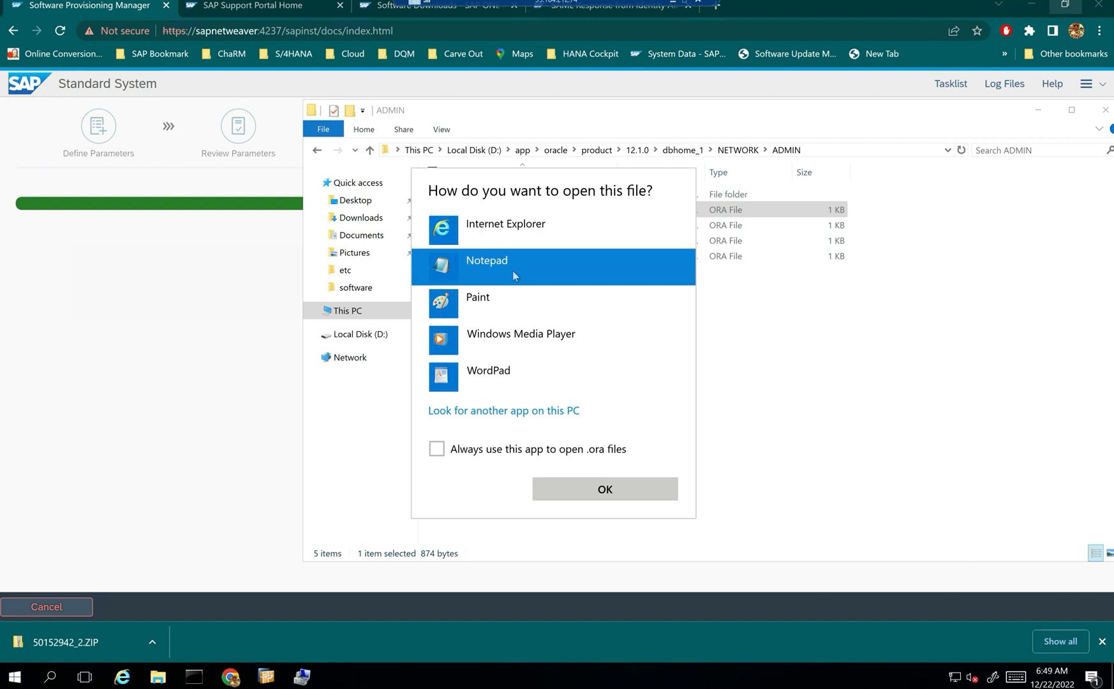
{"action": "double_click", "coordinate": [512, 271]}
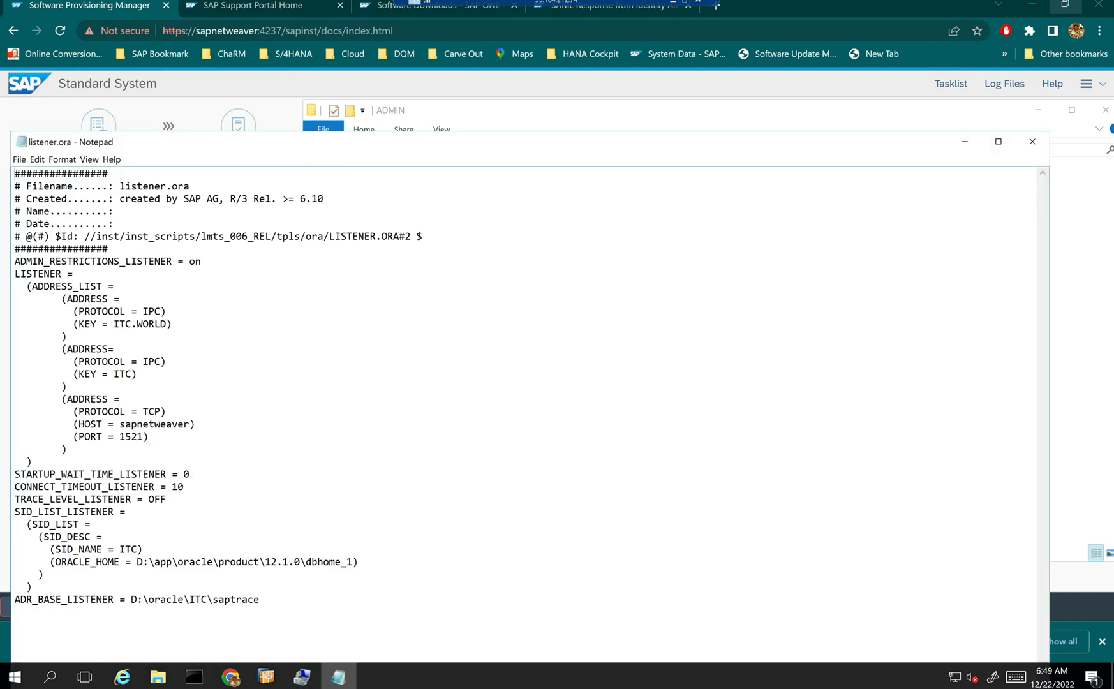
- Review the address list (sapnetweaver, port 1521) and SID ITC, then close Notepad
{"action": "left_click_drag", "start_coordinate": [32, 286], "coordinate": [166, 424]}
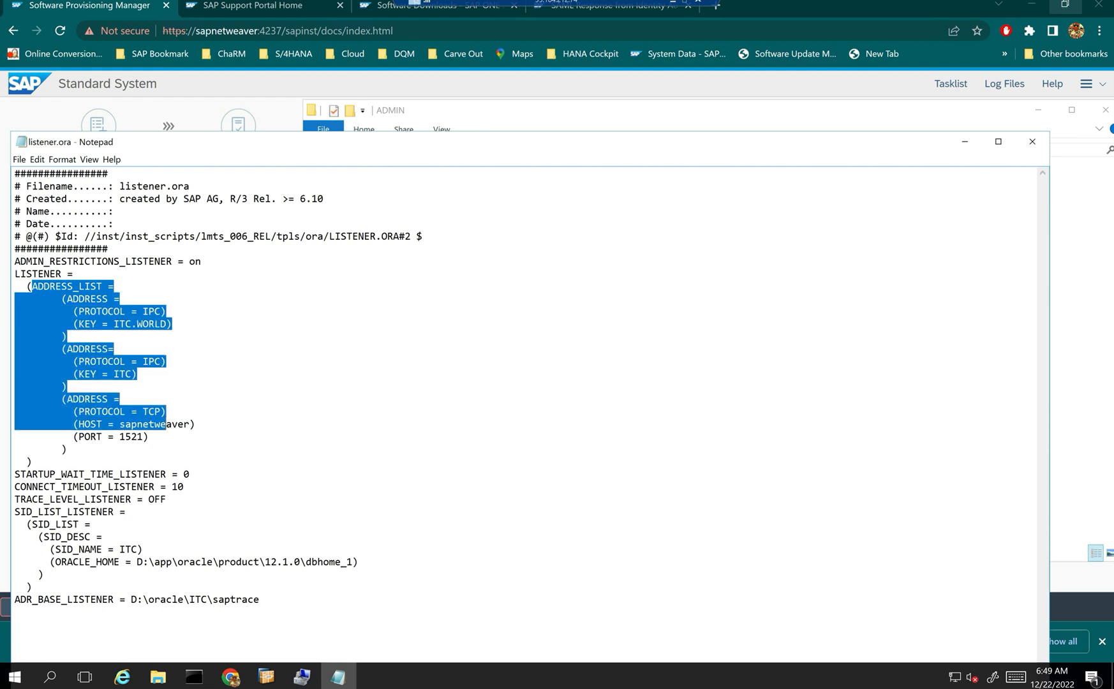
{"action": "left_click_drag", "start_coordinate": [299, 149], "coordinate": [314, 47]}
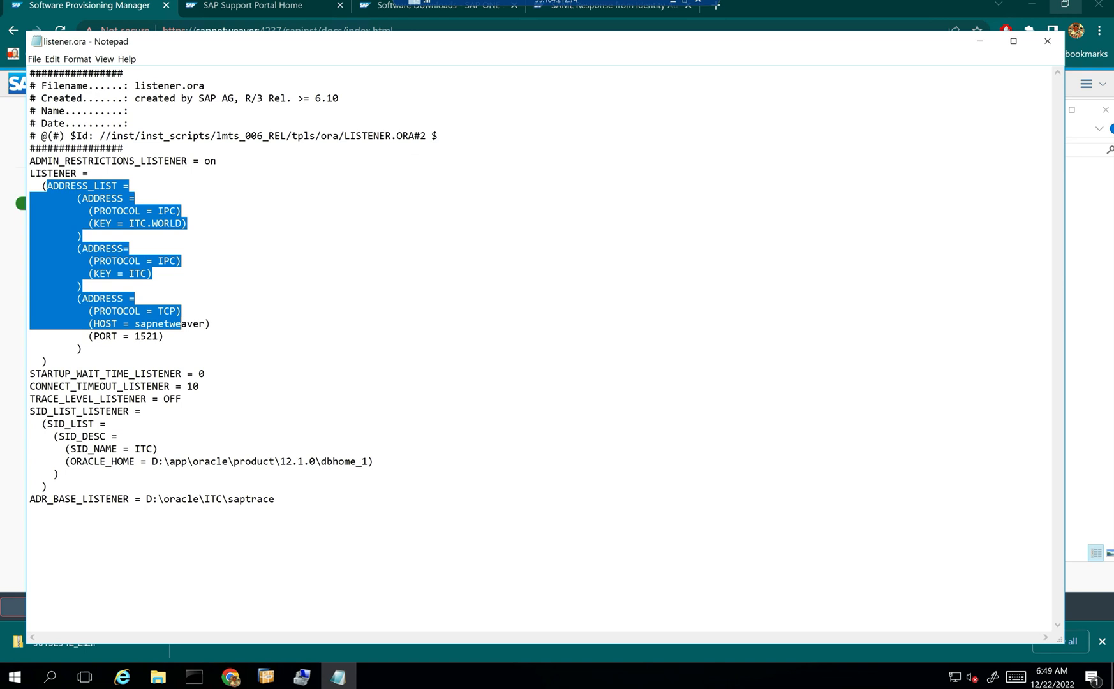
{"action": "left_click_drag", "start_coordinate": [129, 449], "coordinate": [137, 449]}
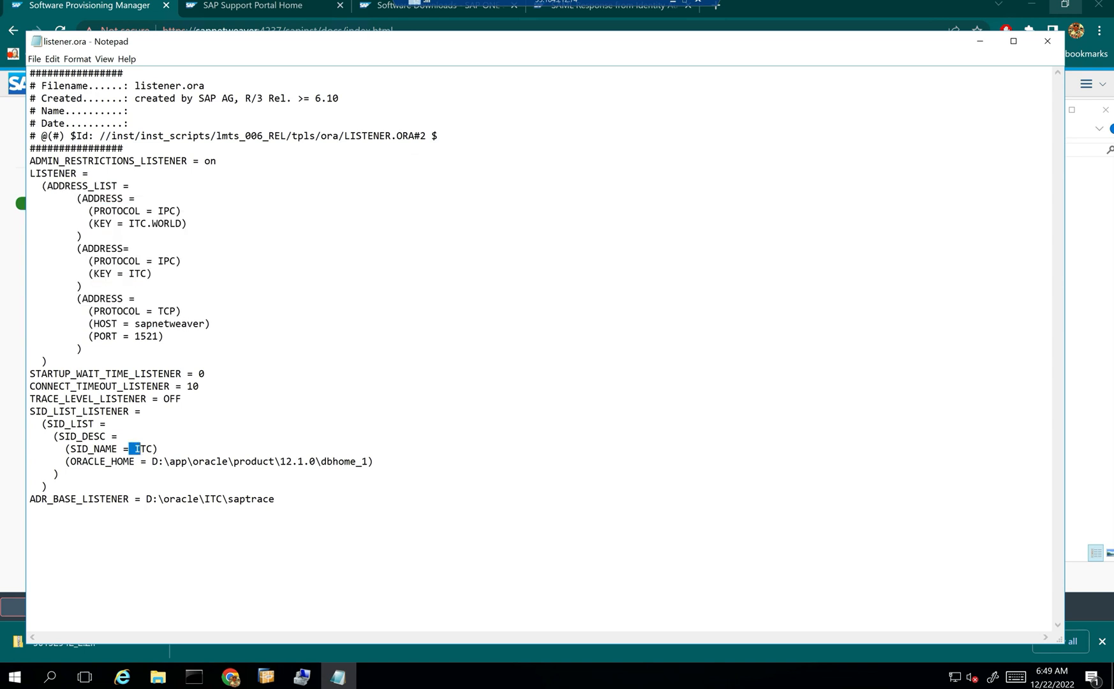
{"action": "left_click_drag", "start_coordinate": [30, 410], "coordinate": [373, 461]}
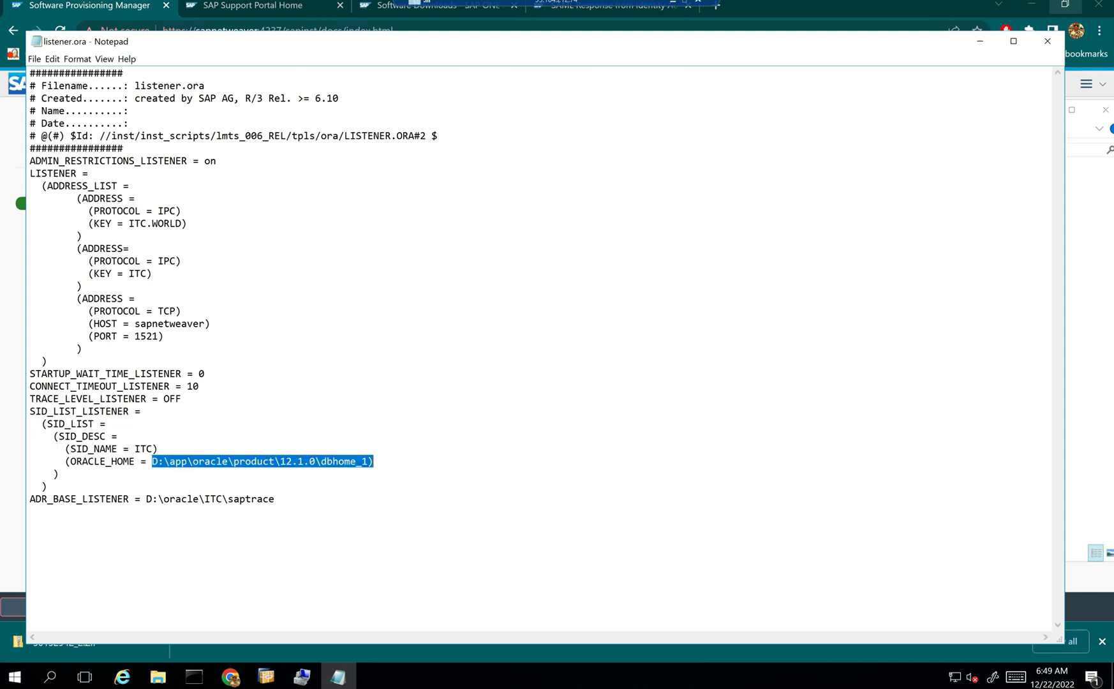
{"action": "left_click", "coordinate": [1046, 40]}
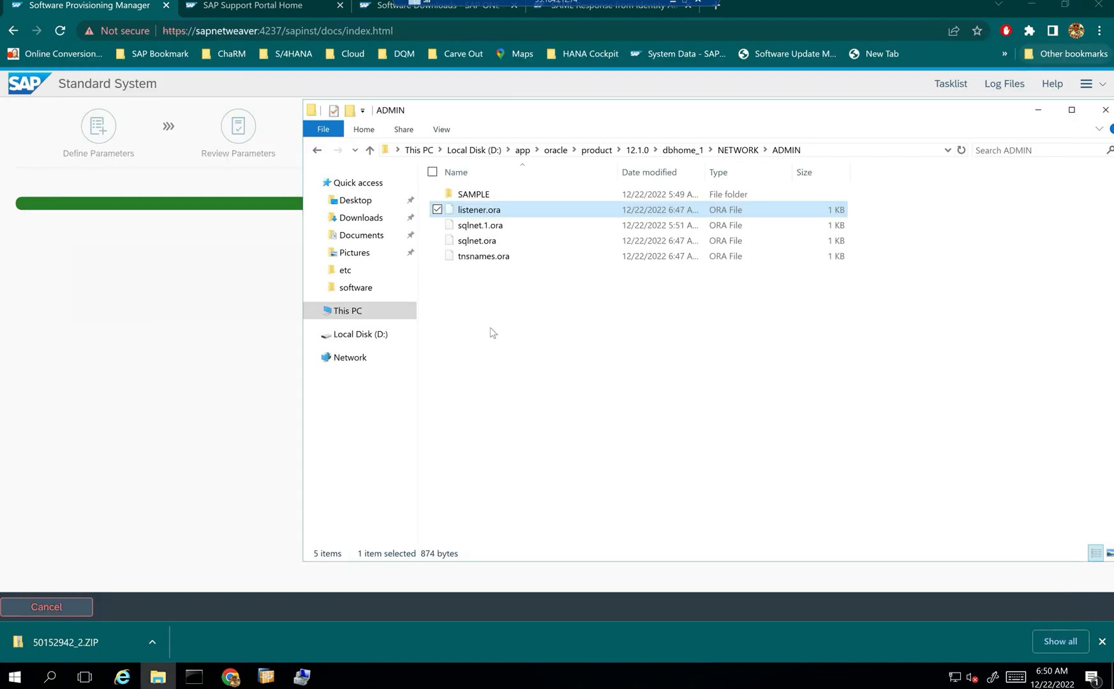
{"action": "double_click", "coordinate": [494, 258]}
{"action": "left_click", "coordinate": [470, 295]}
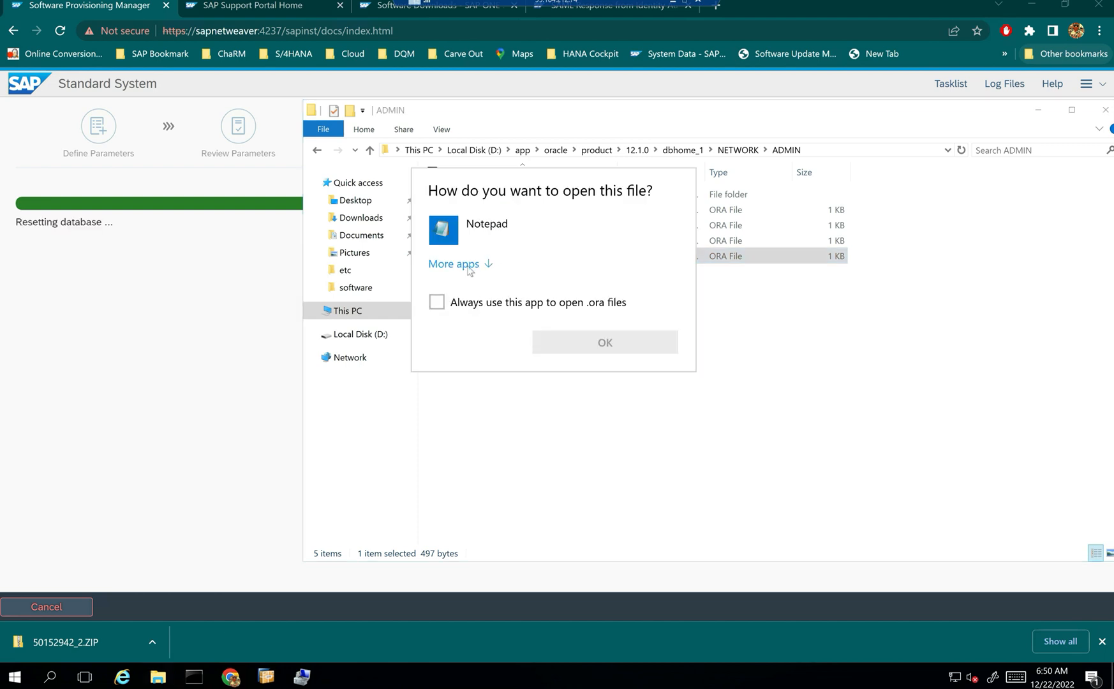
{"action": "left_click", "coordinate": [465, 267]}
{"action": "double_click", "coordinate": [488, 227]}
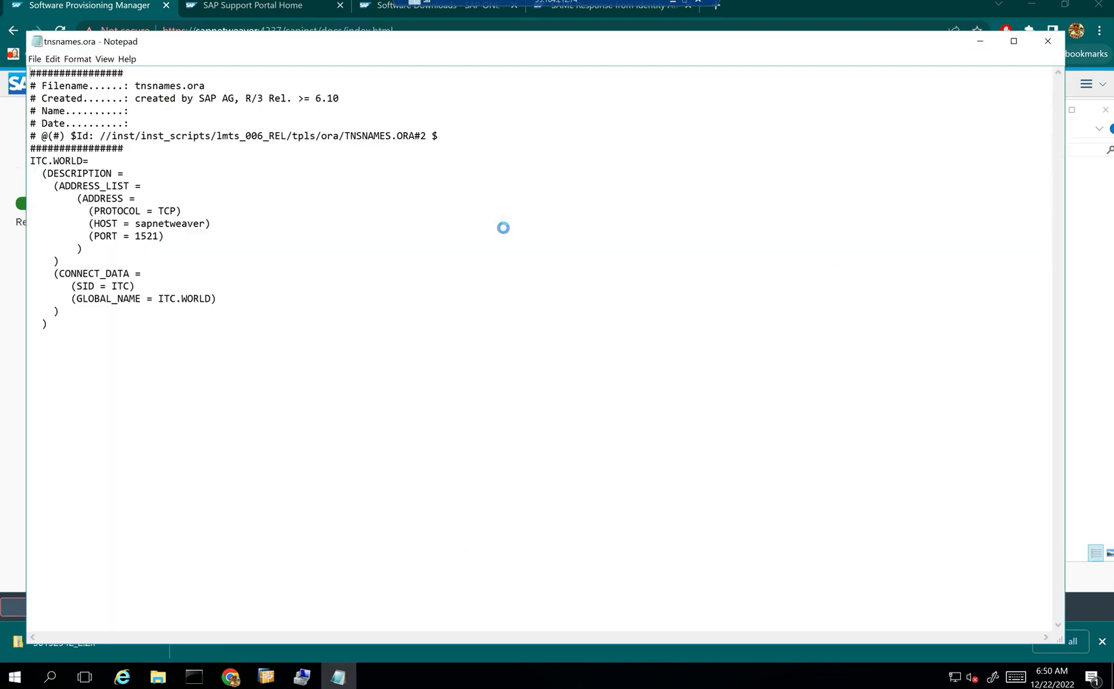
{"action": "left_click_drag", "start_coordinate": [36, 160], "coordinate": [60, 160]}
{"action": "left_click_drag", "start_coordinate": [135, 210], "coordinate": [164, 236]}
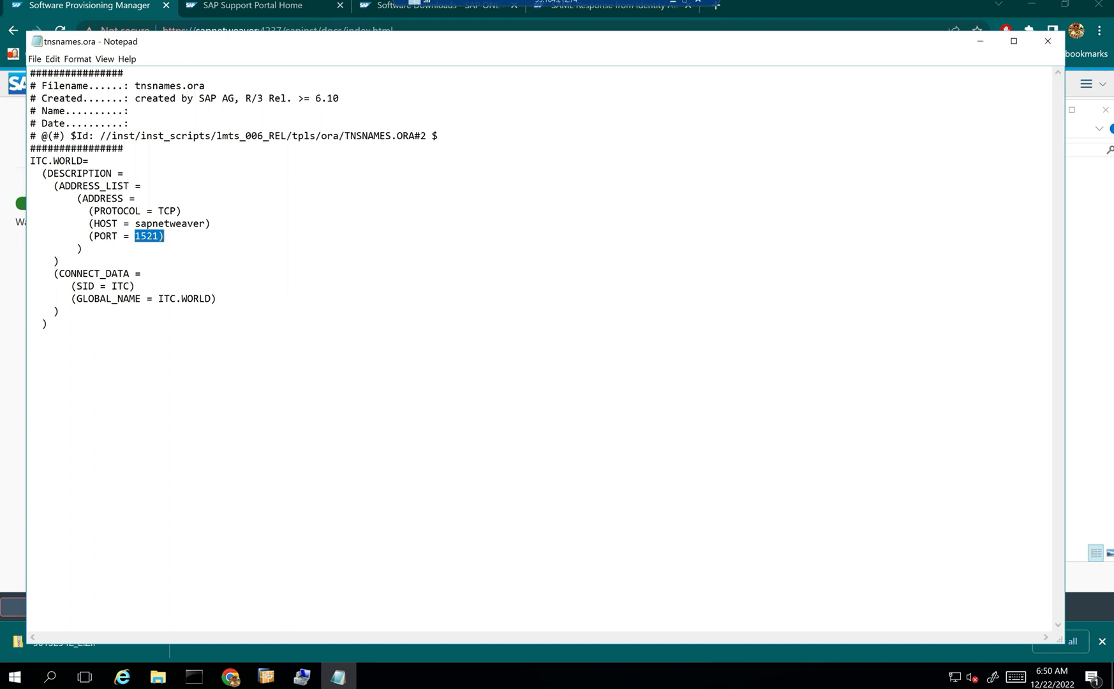
{"action": "left_click", "coordinate": [1047, 41]}
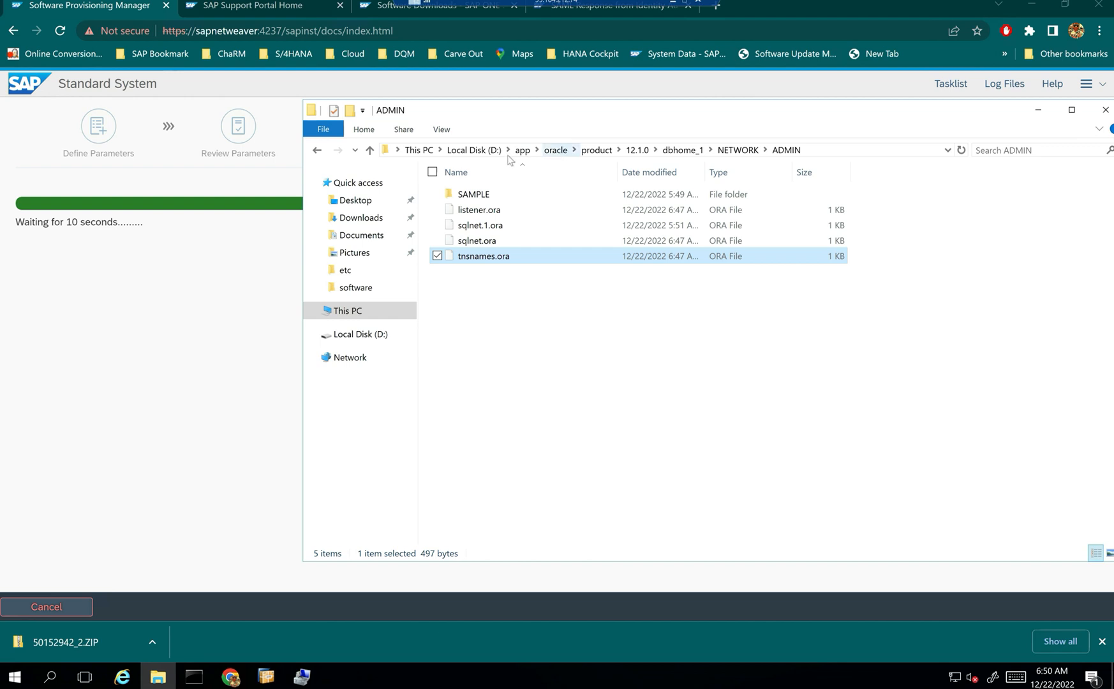
- Let the install run to CREATE DATABASE at 32%, then bring back File Explorer on Local Disk (D:)
{"action": "left_click", "coordinate": [1035, 110]}
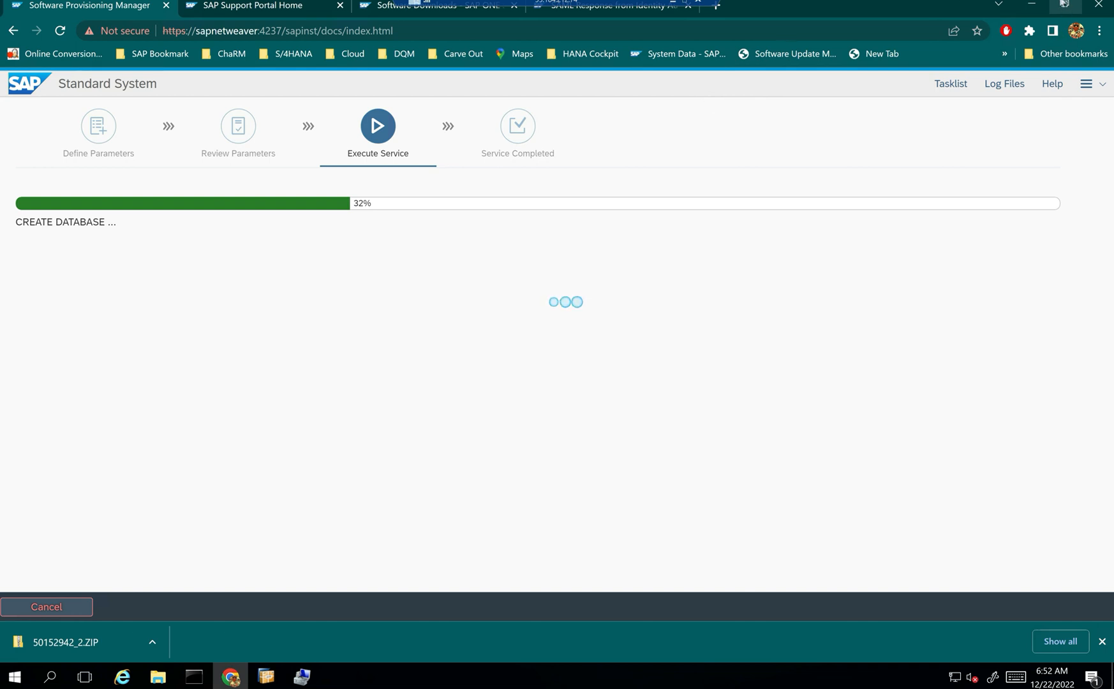
{"action": "key", "text": "alt+Tab"}
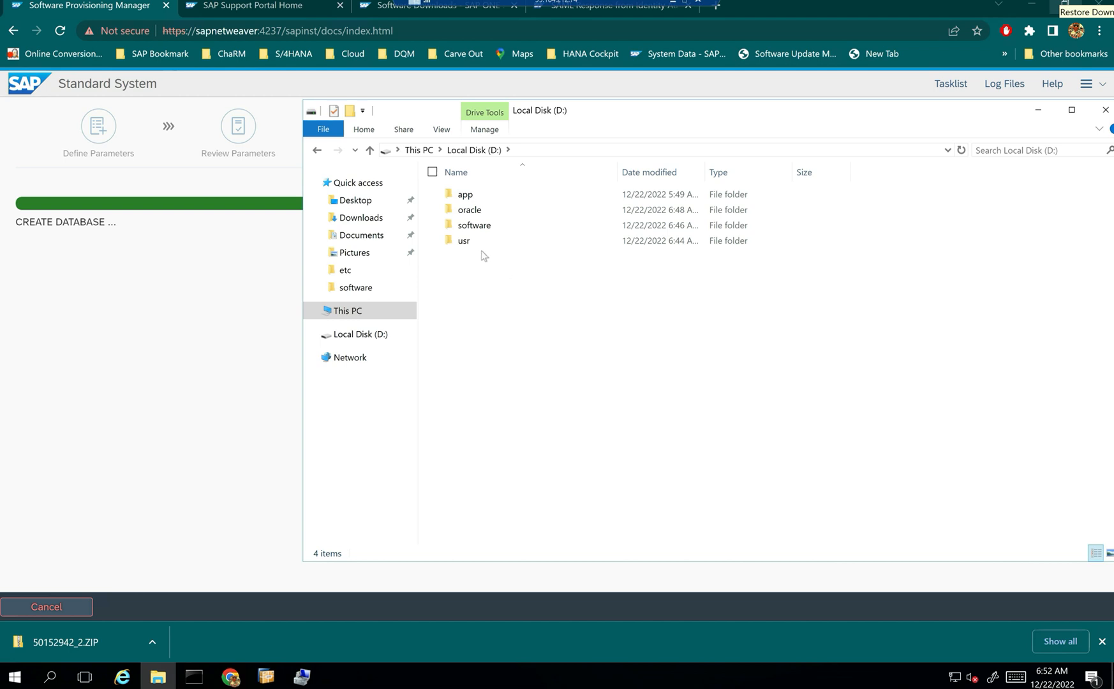
- Browse to D:\oracle\ITC\sapdata1\system_1 to check the 358,408 KB SYSTEM.DATA1, then return to ITC
{"action": "left_click", "coordinate": [475, 215]}
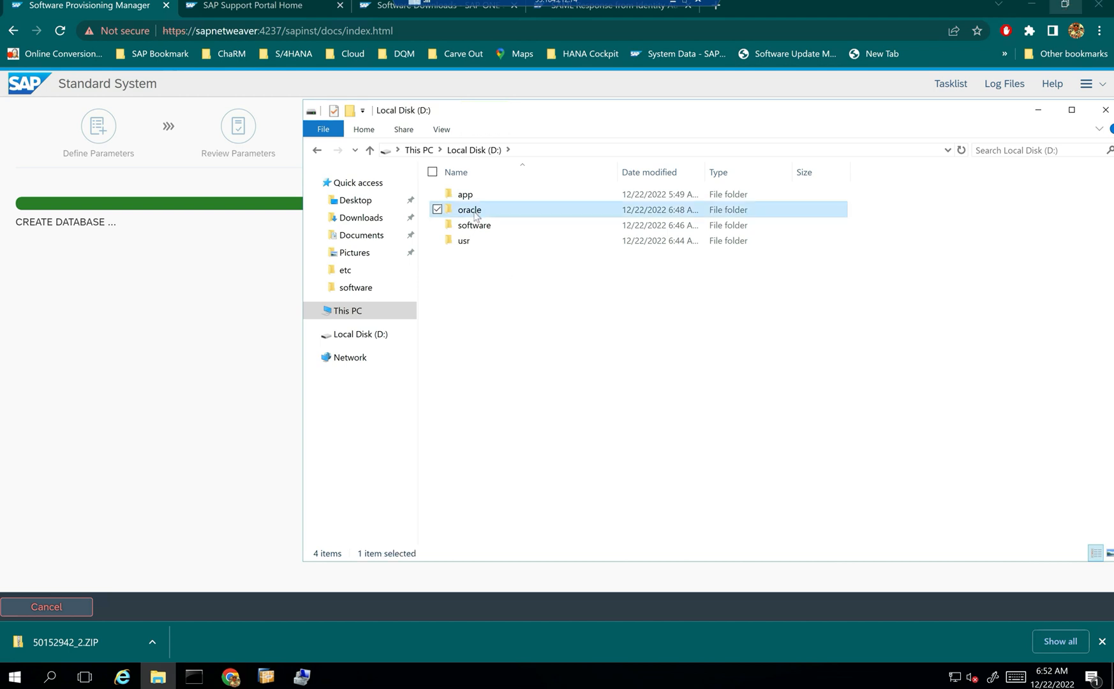
{"action": "double_click", "coordinate": [475, 215]}
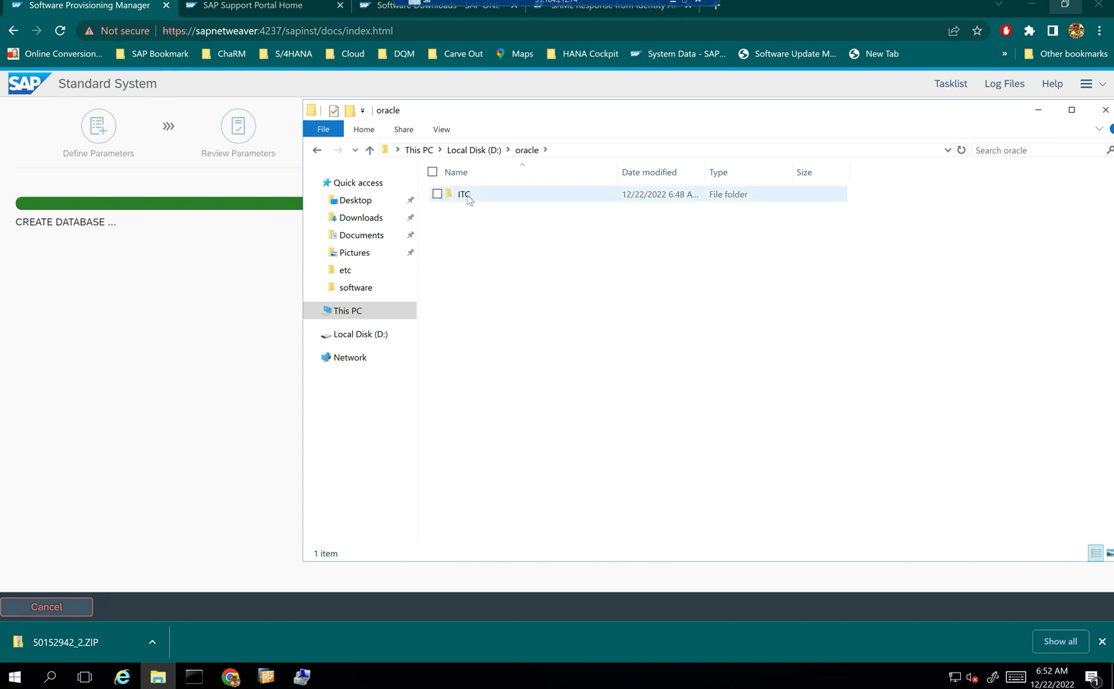
{"action": "double_click", "coordinate": [465, 196]}
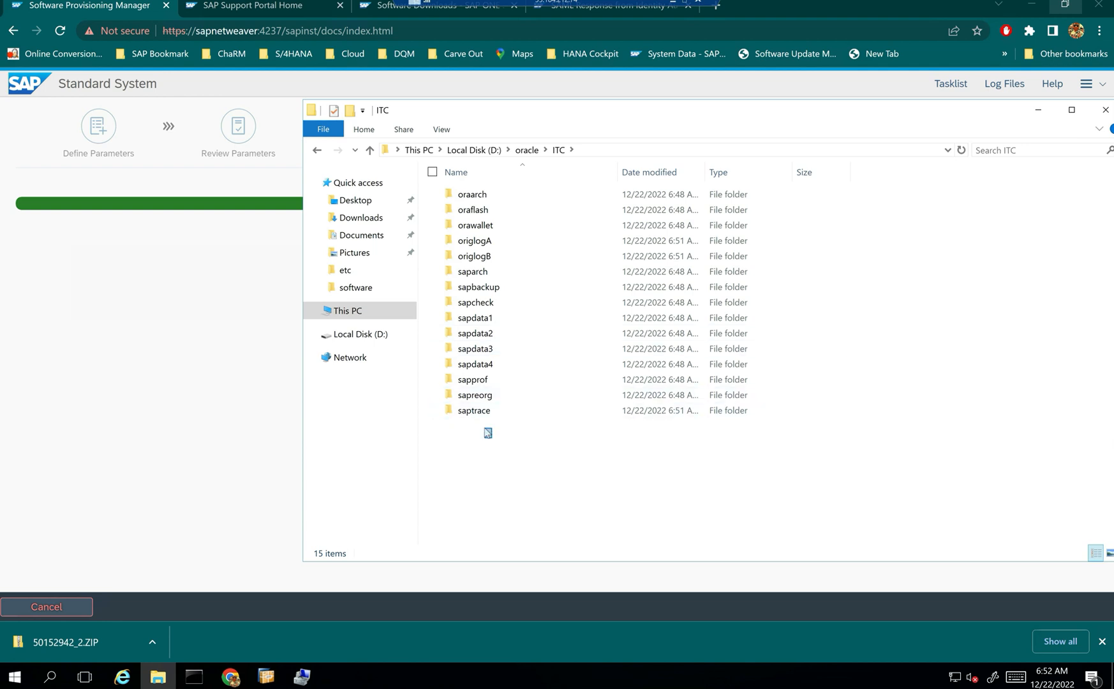
{"action": "double_click", "coordinate": [489, 318]}
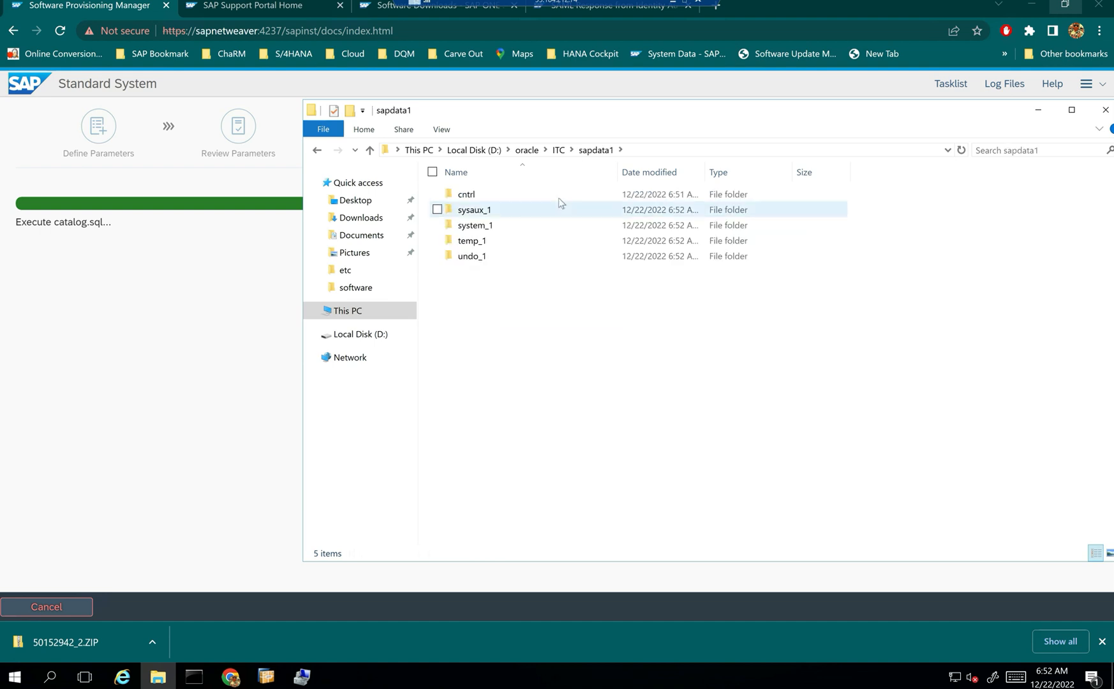
{"action": "left_click", "coordinate": [482, 215]}
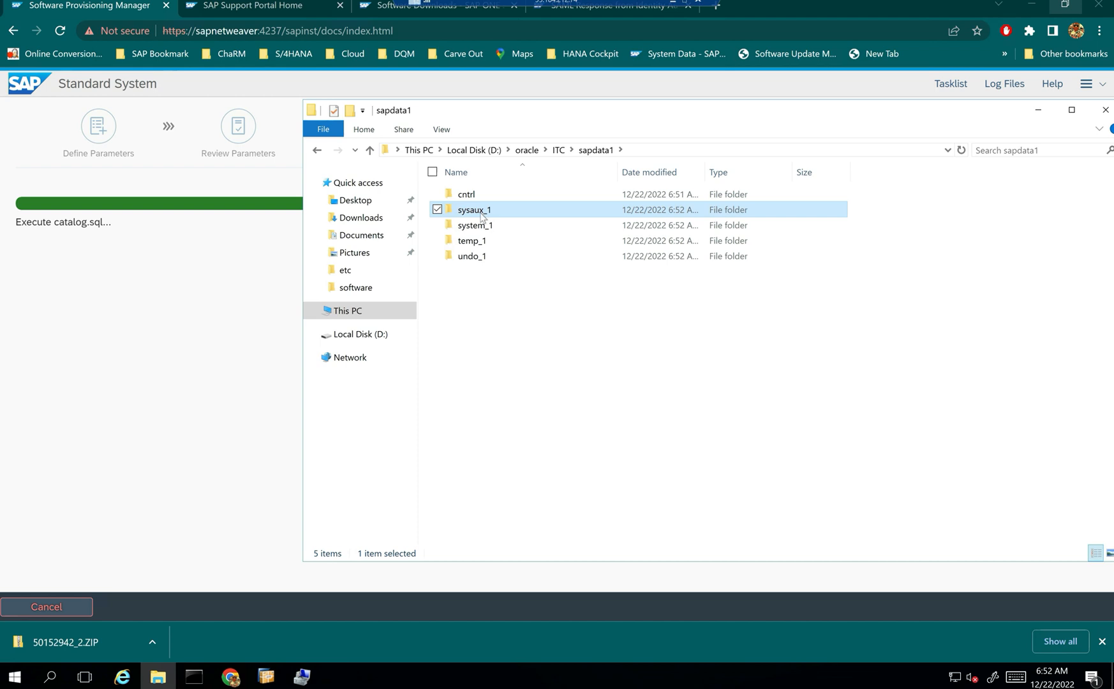
{"action": "left_click", "coordinate": [482, 229]}
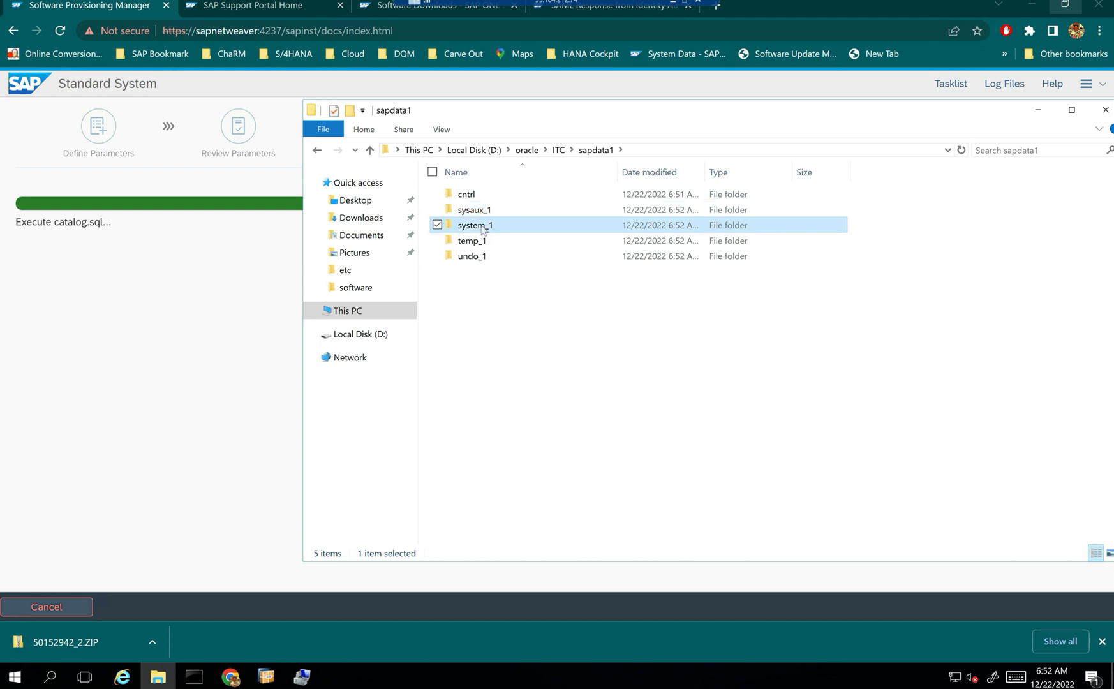
{"action": "double_click", "coordinate": [483, 228]}
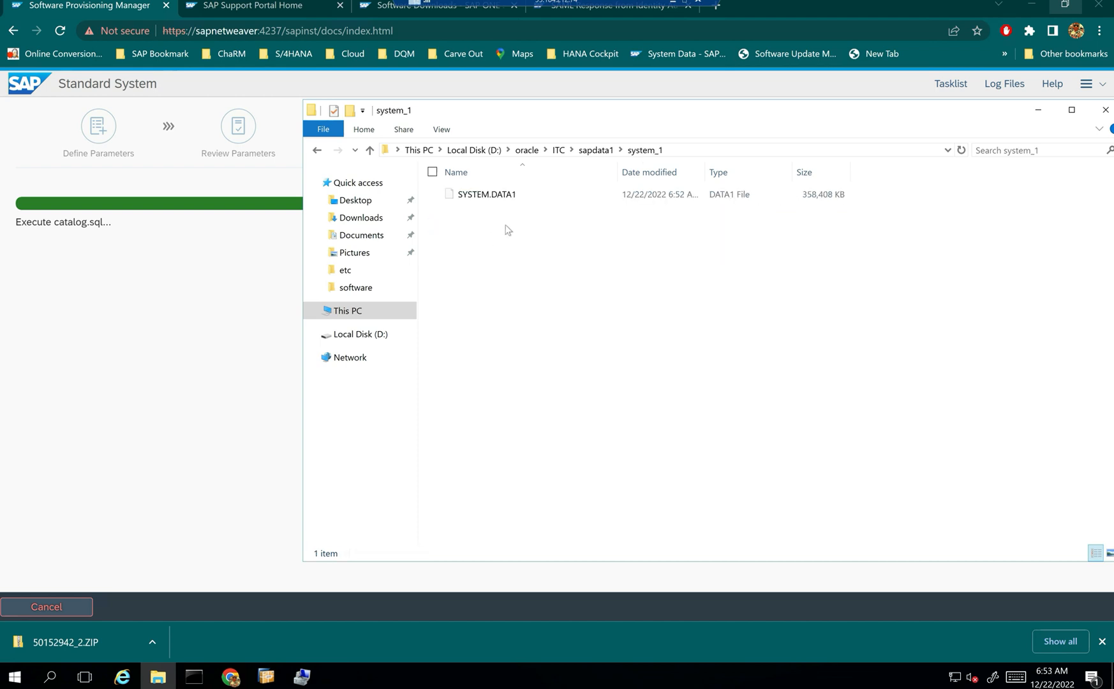
{"action": "left_click", "coordinate": [588, 153]}
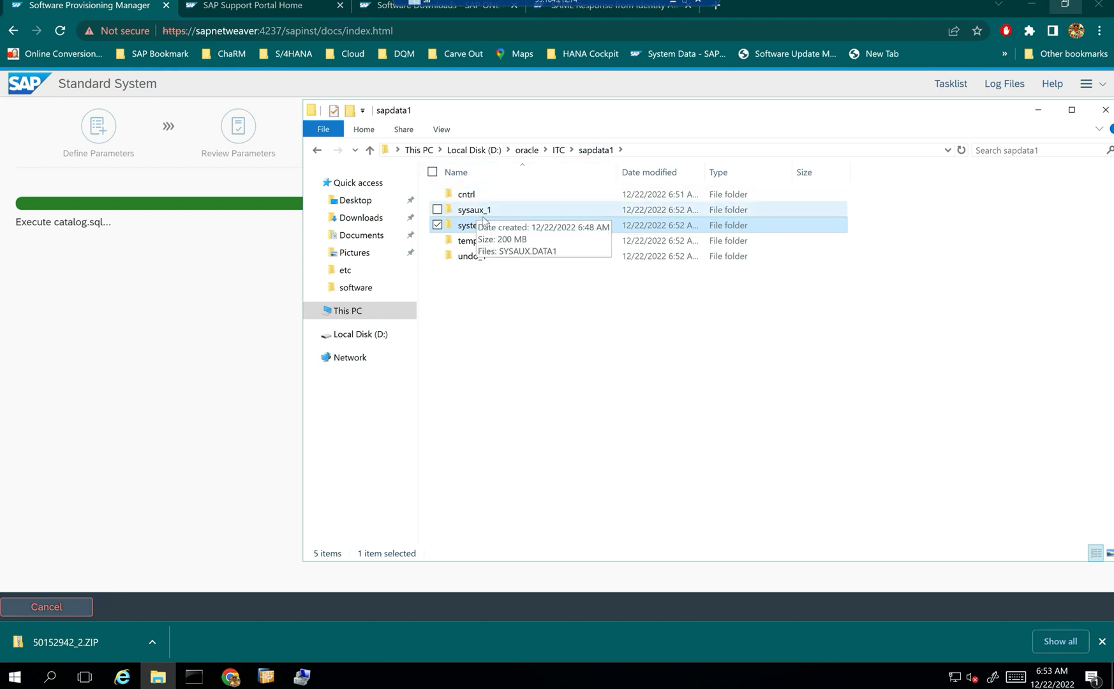
{"action": "key", "text": "alt+Up"}
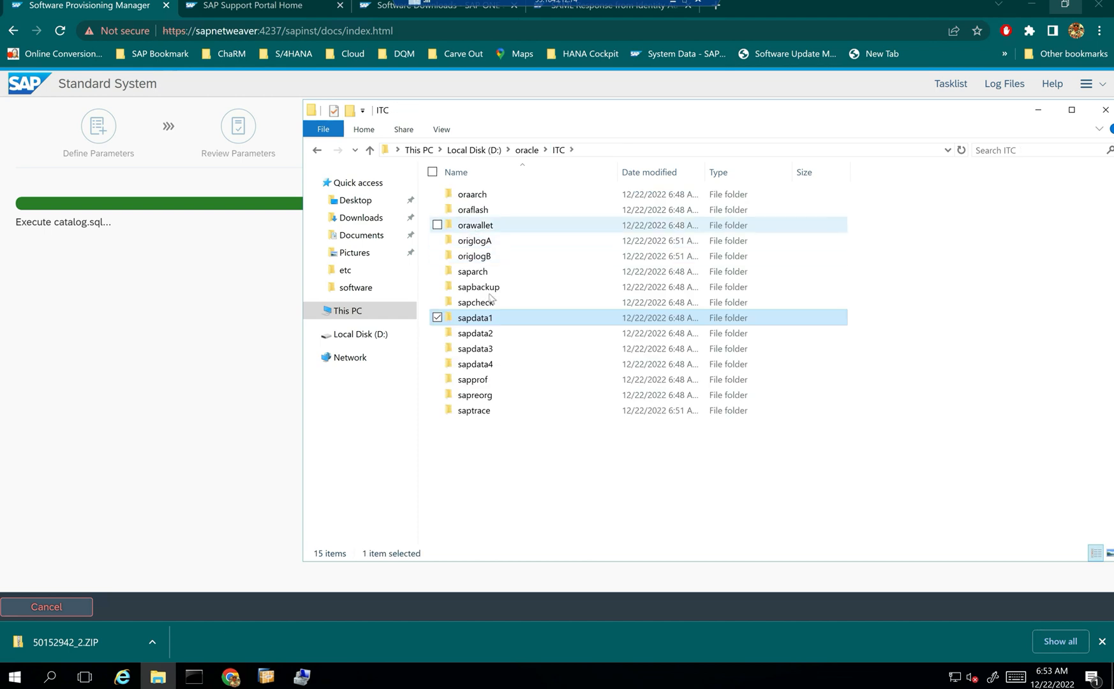
- Check that the sapdata2 folders sr3_1 and sr3_3 are empty, then go back to ITC
{"action": "double_click", "coordinate": [480, 338]}
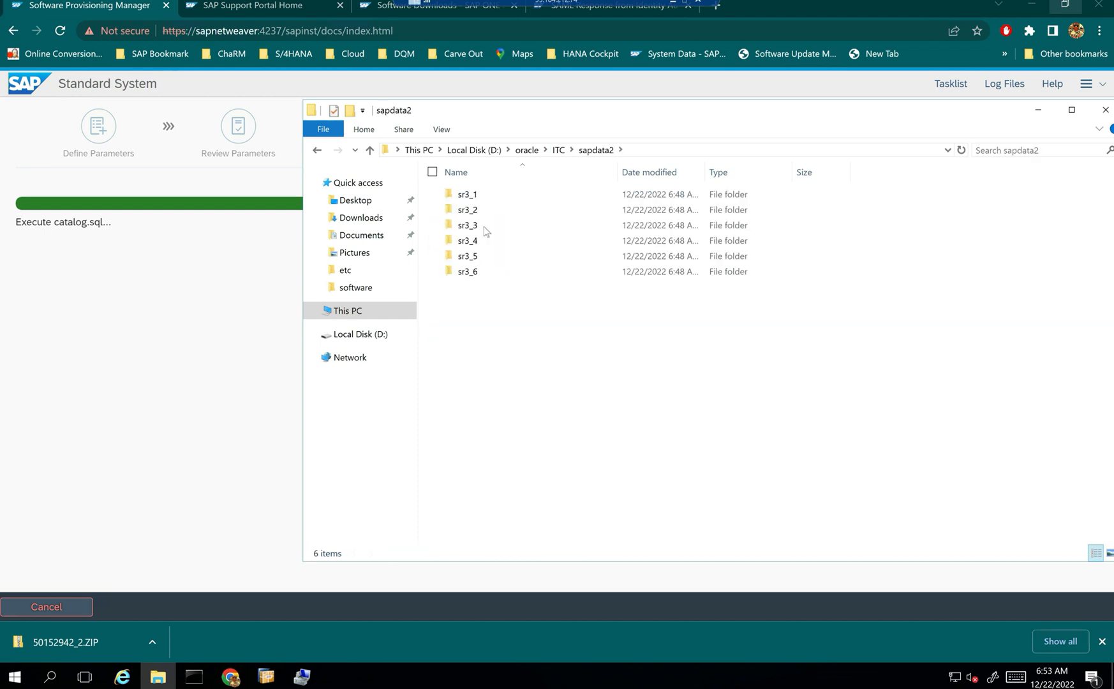
{"action": "double_click", "coordinate": [474, 198]}
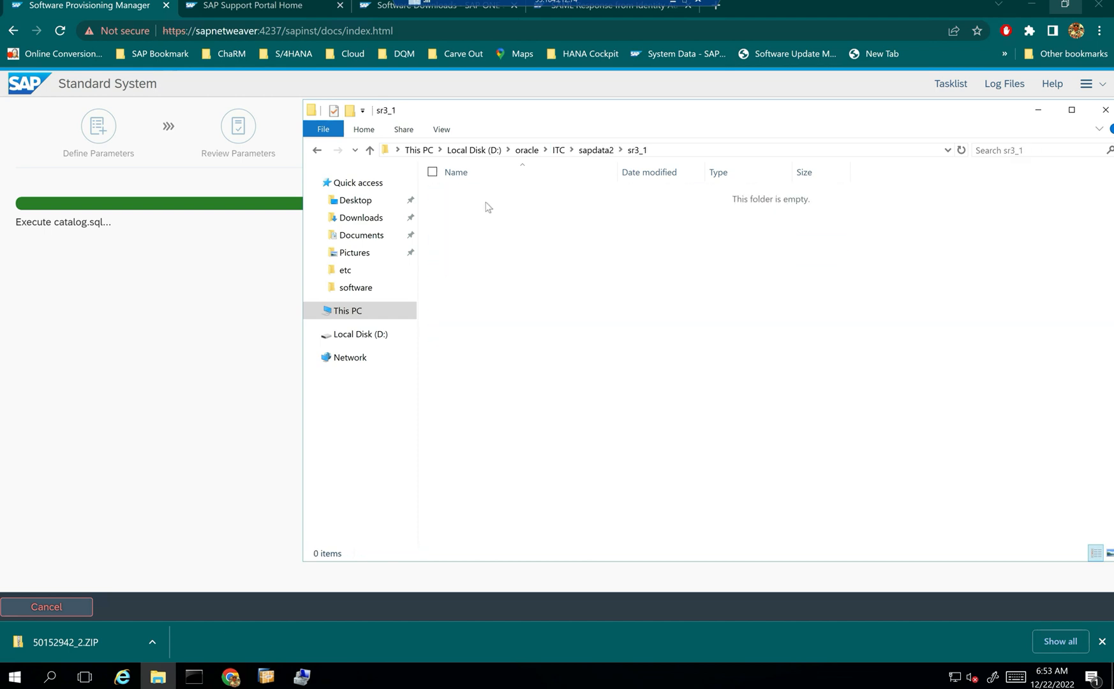
{"action": "left_click", "coordinate": [593, 150]}
{"action": "double_click", "coordinate": [470, 230]}
{"action": "left_click", "coordinate": [595, 150]}
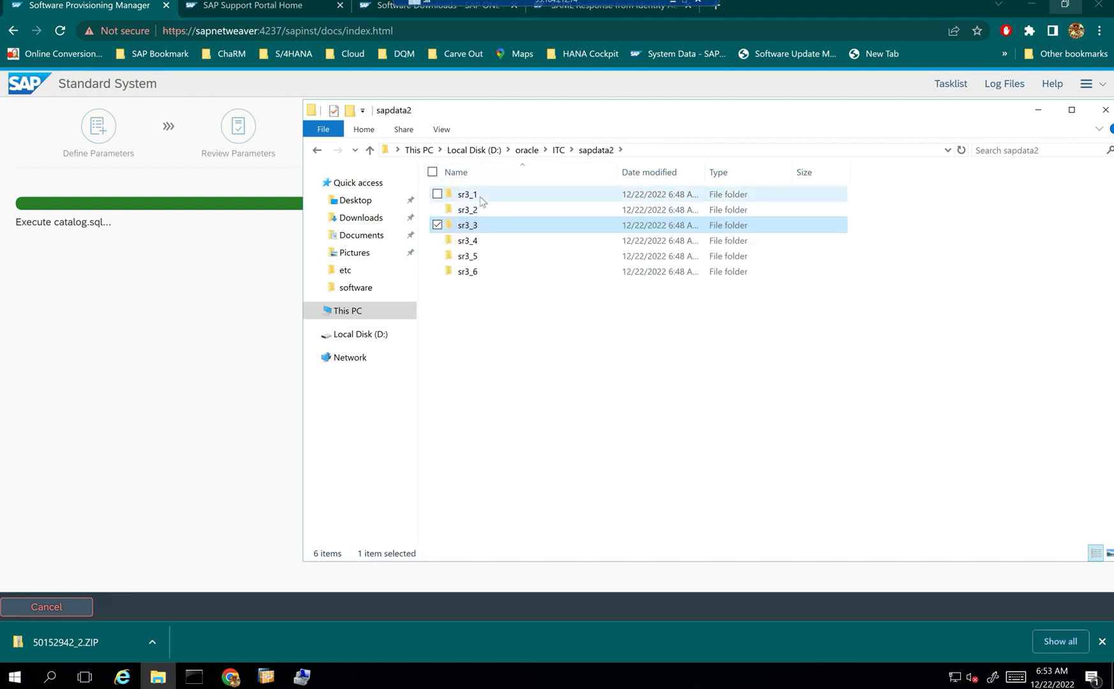
{"action": "double_click", "coordinate": [478, 195]}
{"action": "left_click", "coordinate": [591, 153]}
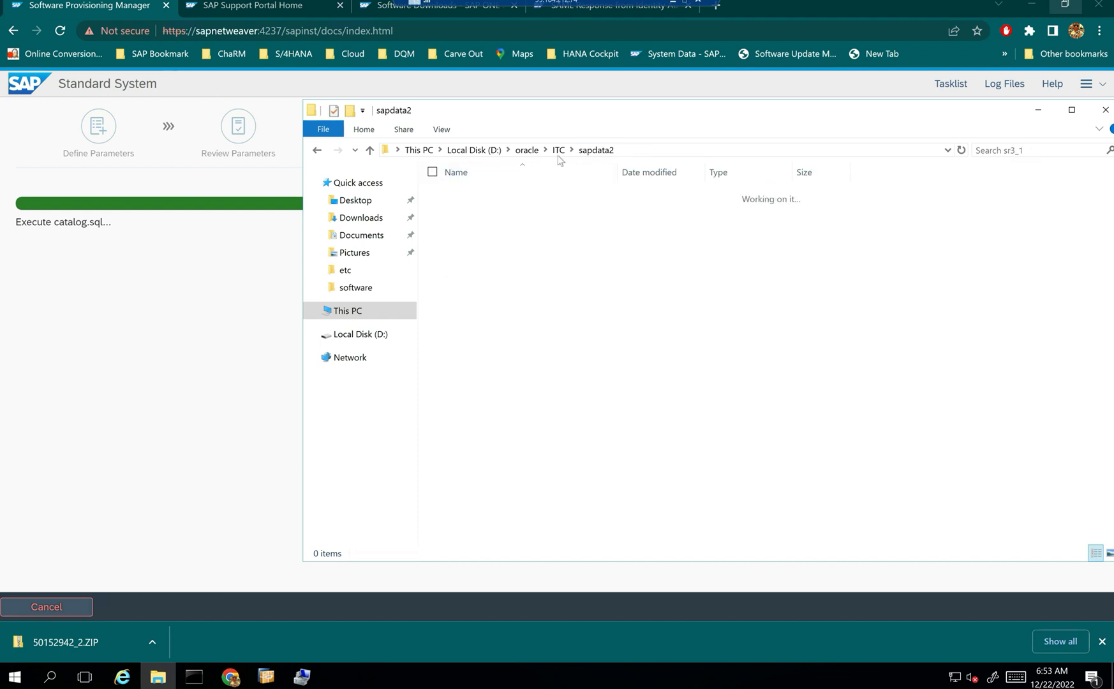
{"action": "left_click", "coordinate": [557, 151]}
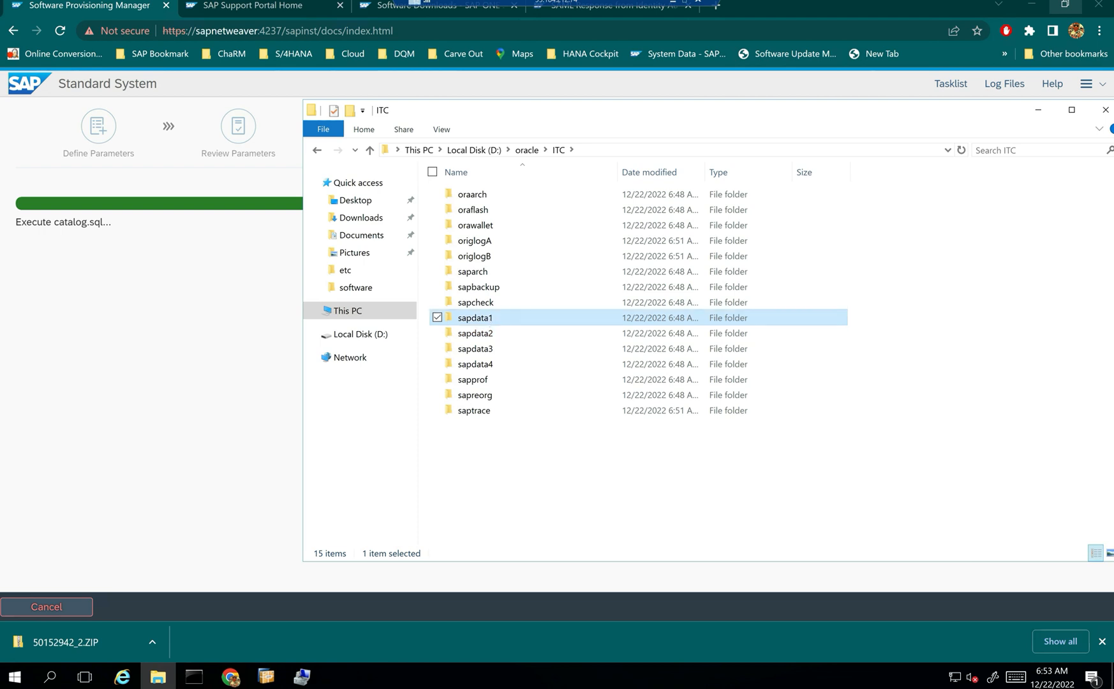
- Inspect SYSAUX.DATA1 in sapdata1\sysaux_1 and CNTRLITC.DBF in cntrl, then return to D:\ root
{"action": "double_click", "coordinate": [486, 318]}
{"action": "double_click", "coordinate": [492, 212]}
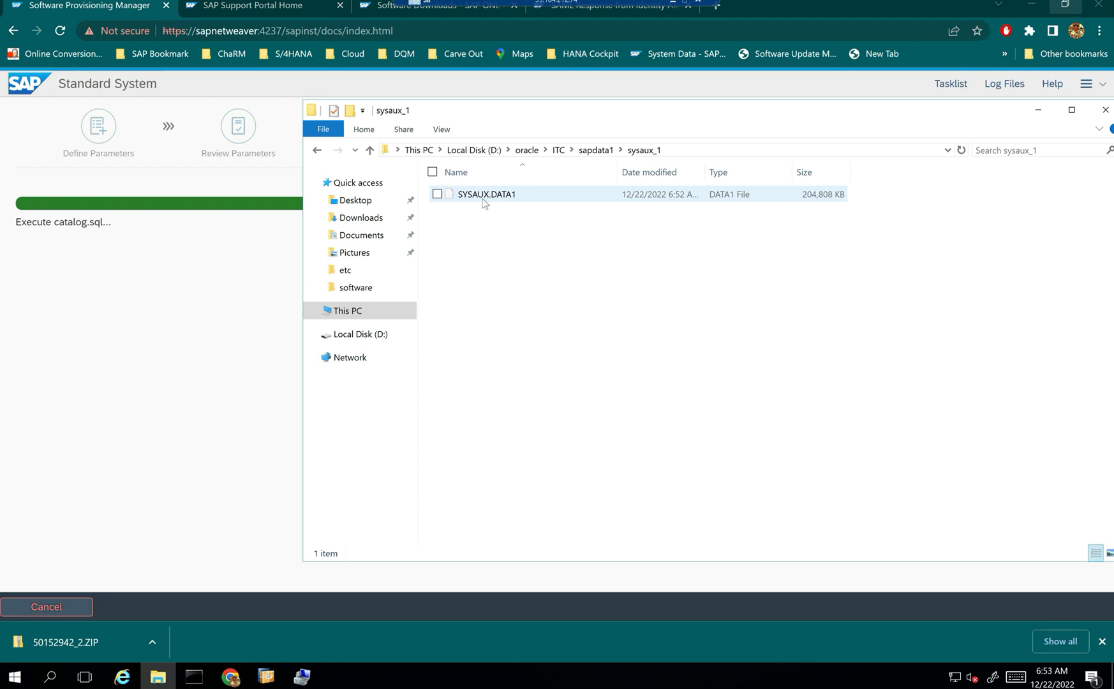
{"action": "left_click", "coordinate": [595, 150]}
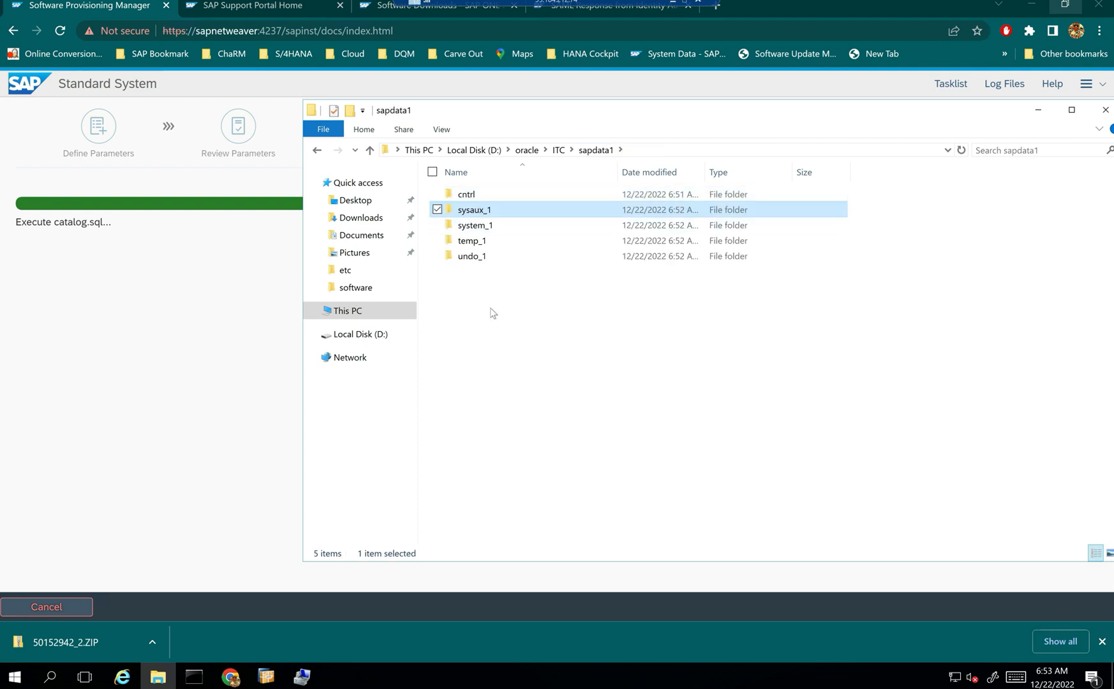
{"action": "left_click", "coordinate": [477, 197]}
{"action": "double_click", "coordinate": [477, 194]}
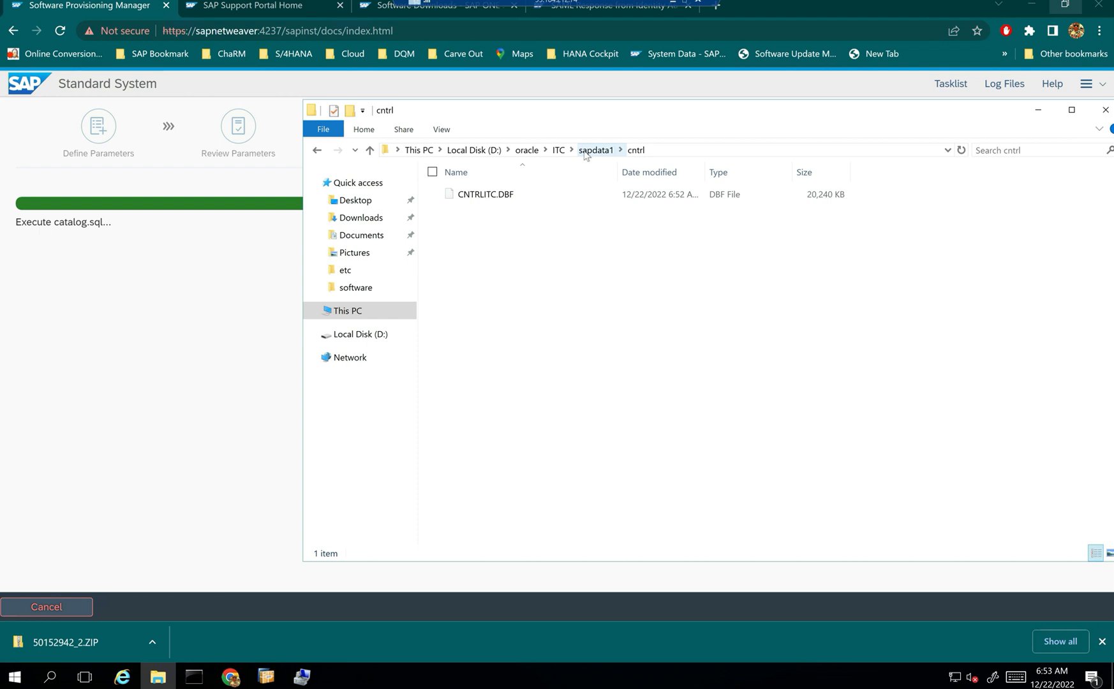
{"action": "left_click", "coordinate": [474, 150]}
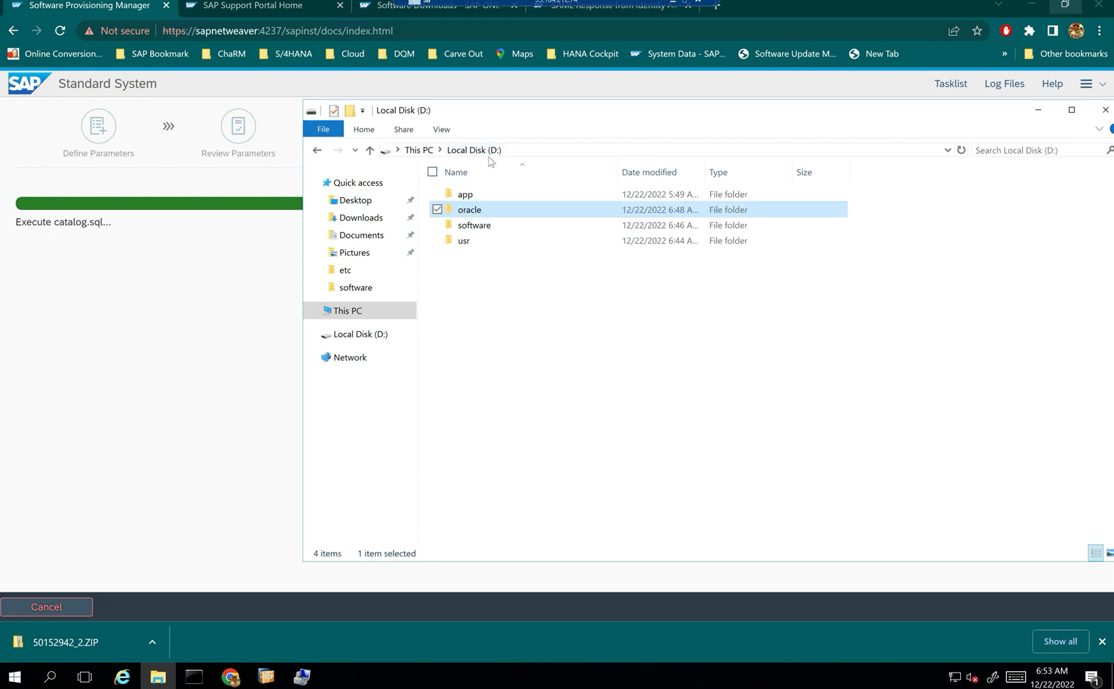
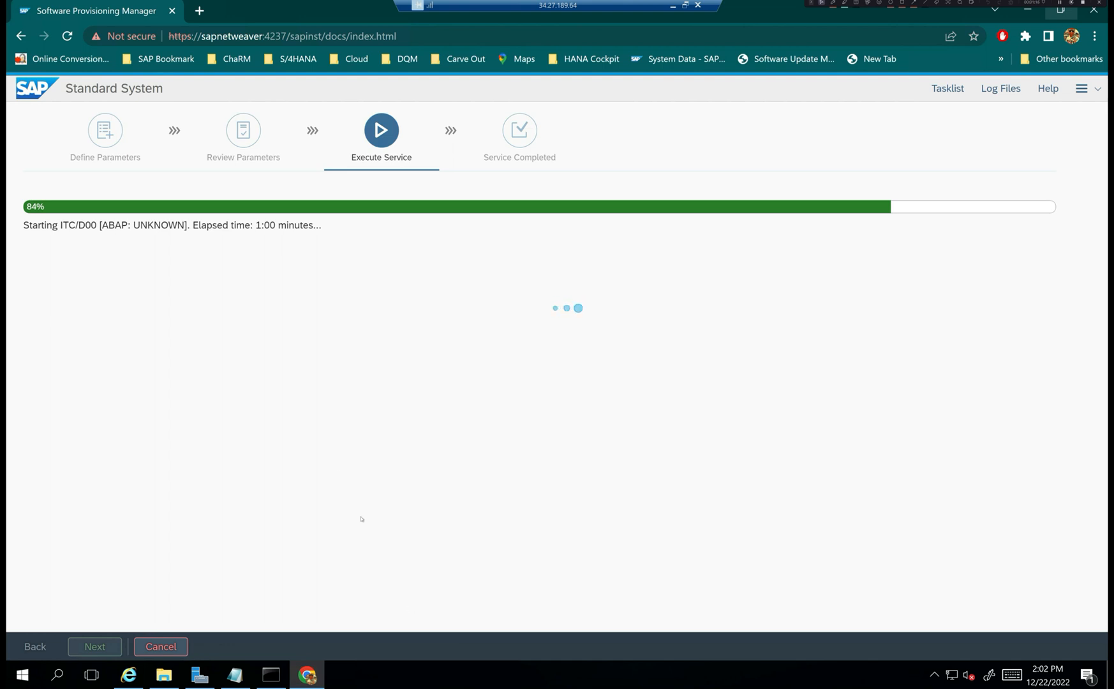
- In a maximized File Explorer, browse to D:\usr\sap\ITC\D00\work and open dev_disp
{"action": "left_click", "coordinate": [164, 675]}
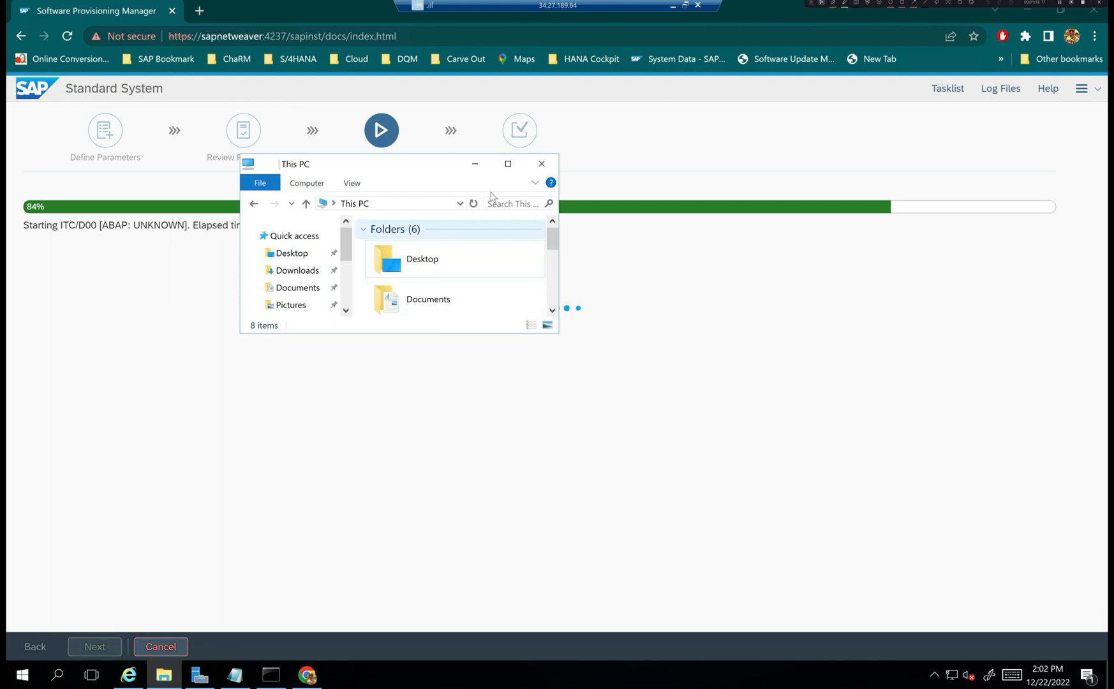
{"action": "left_click", "coordinate": [509, 164]}
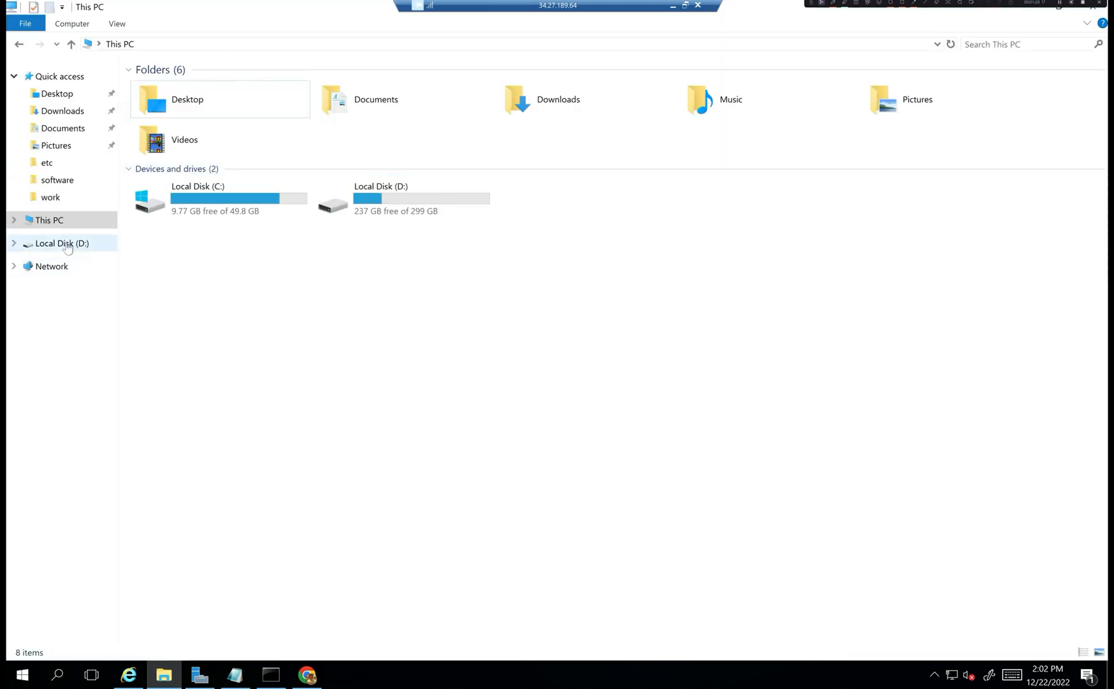
{"action": "double_click", "coordinate": [431, 189]}
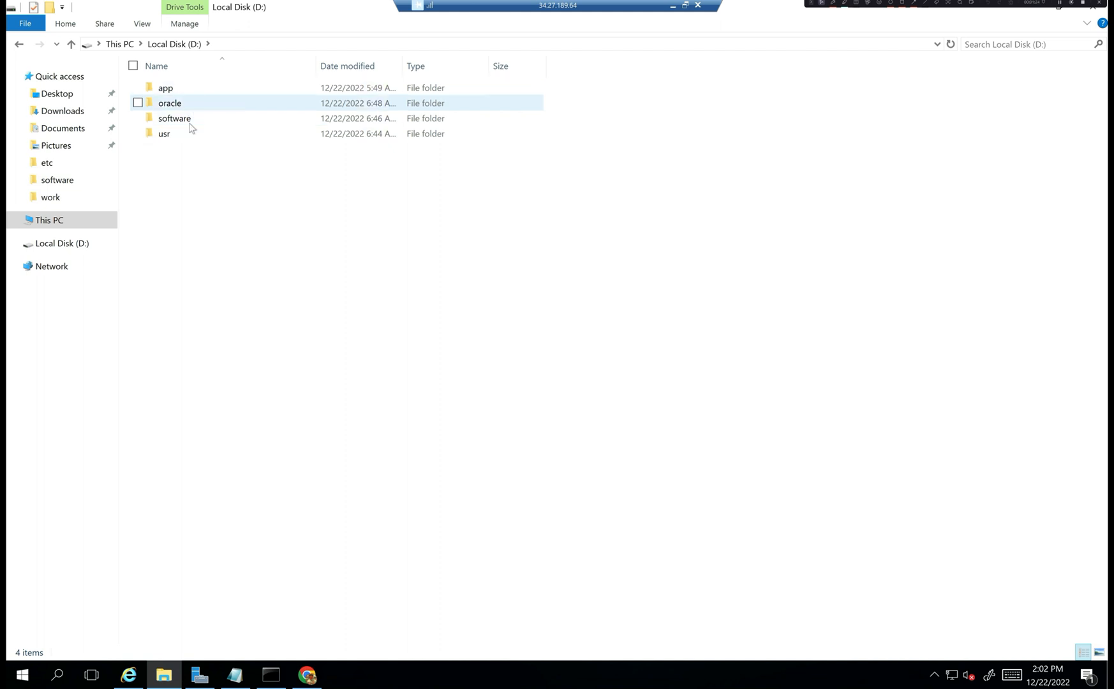
{"action": "left_click", "coordinate": [186, 134]}
{"action": "double_click", "coordinate": [186, 134]}
{"action": "double_click", "coordinate": [209, 96]}
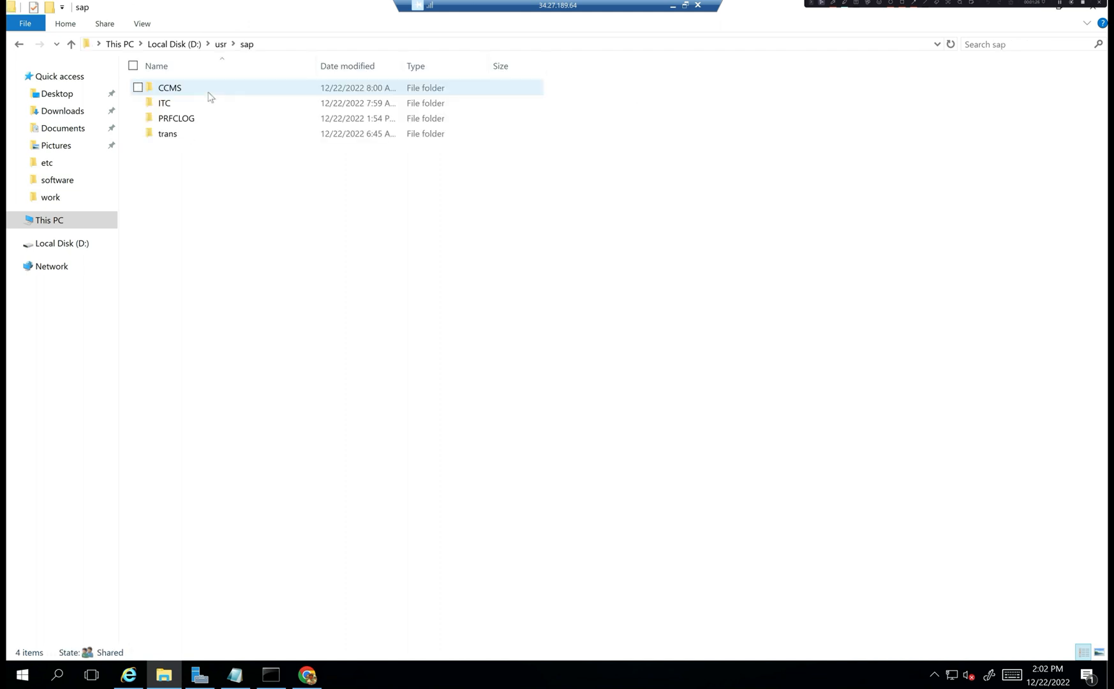
{"action": "left_click", "coordinate": [209, 96]}
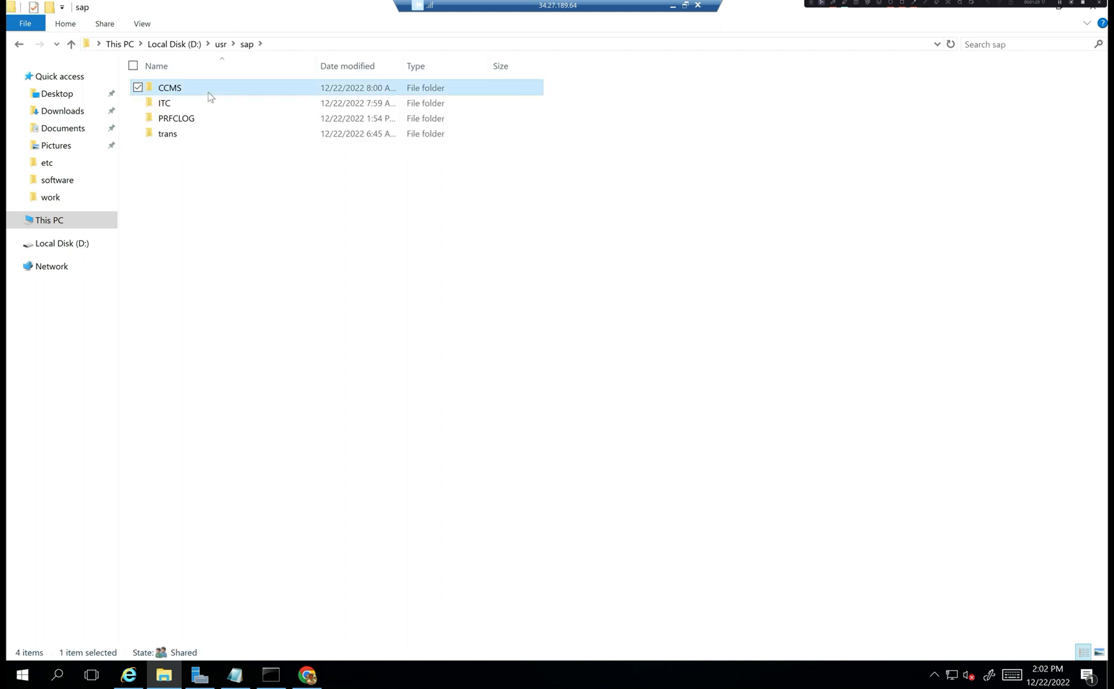
{"action": "double_click", "coordinate": [194, 104]}
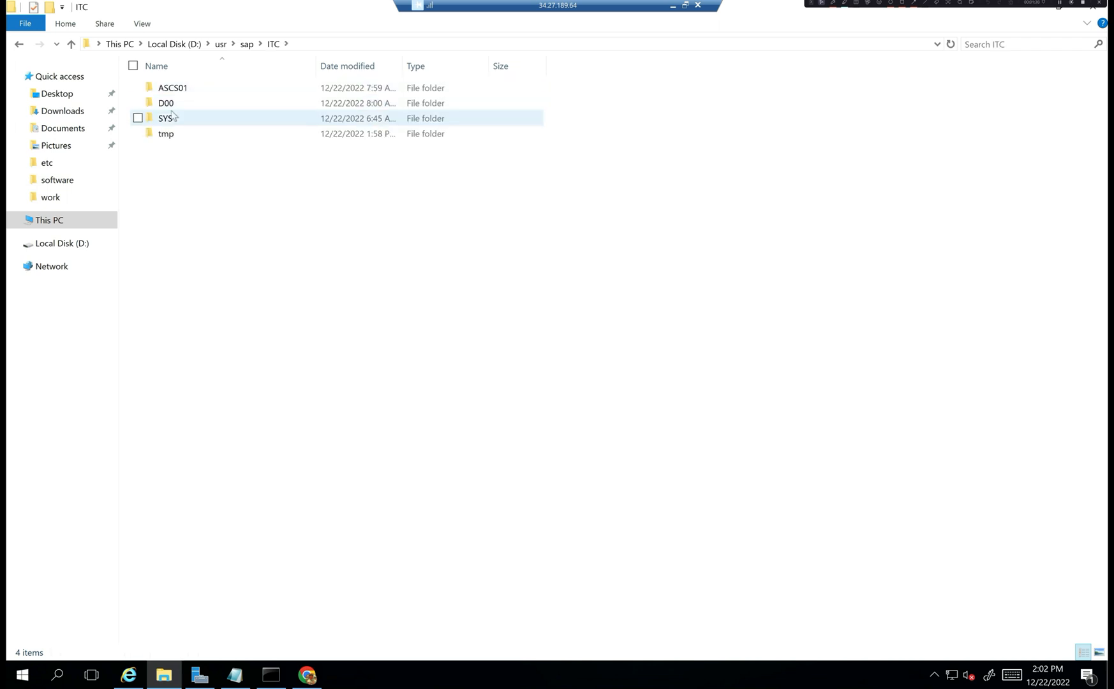
{"action": "double_click", "coordinate": [176, 103]}
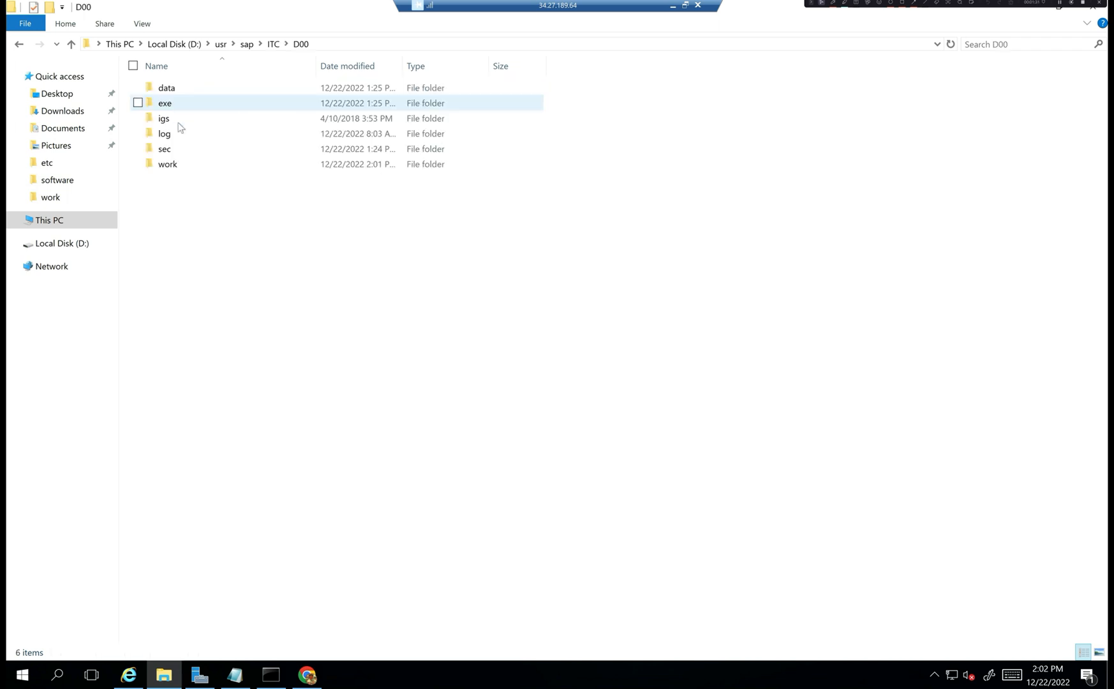
{"action": "double_click", "coordinate": [182, 168]}
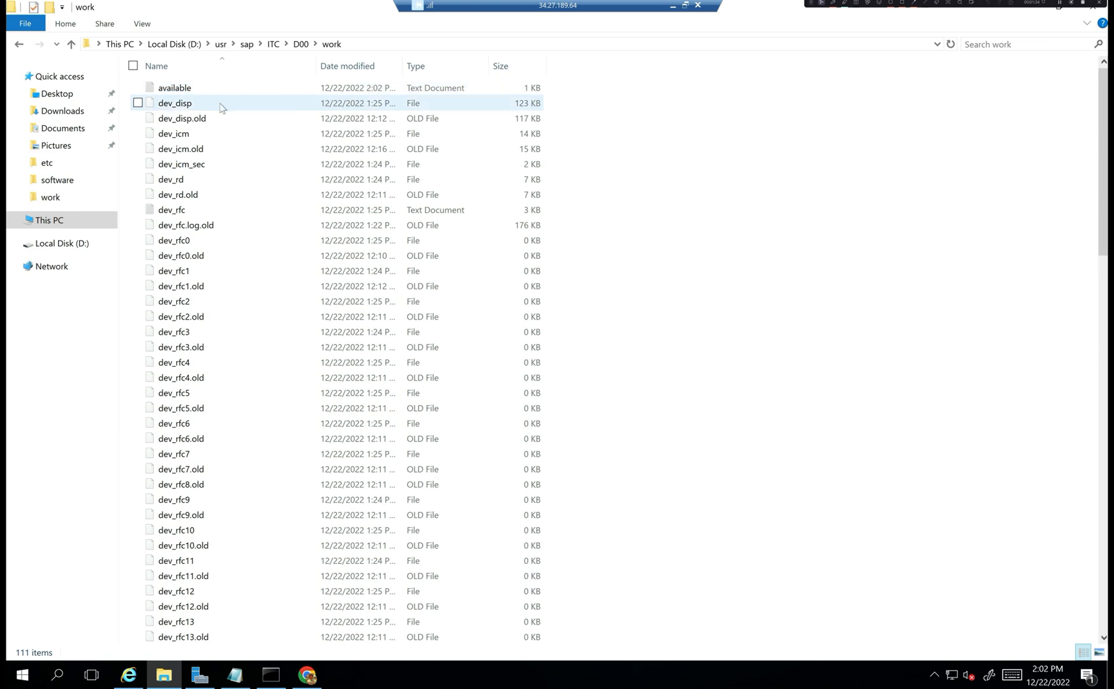
{"action": "double_click", "coordinate": [221, 107]}
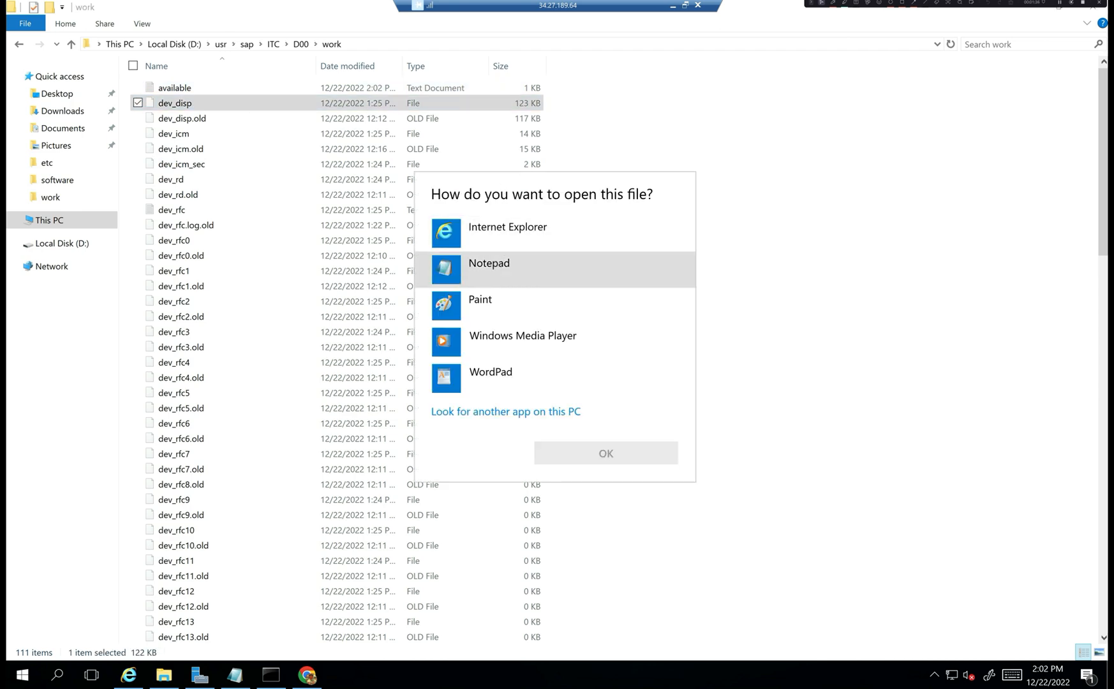
- Read dev_disp in Notepad down to its final shutdown lines, then close it
{"action": "double_click", "coordinate": [489, 265]}
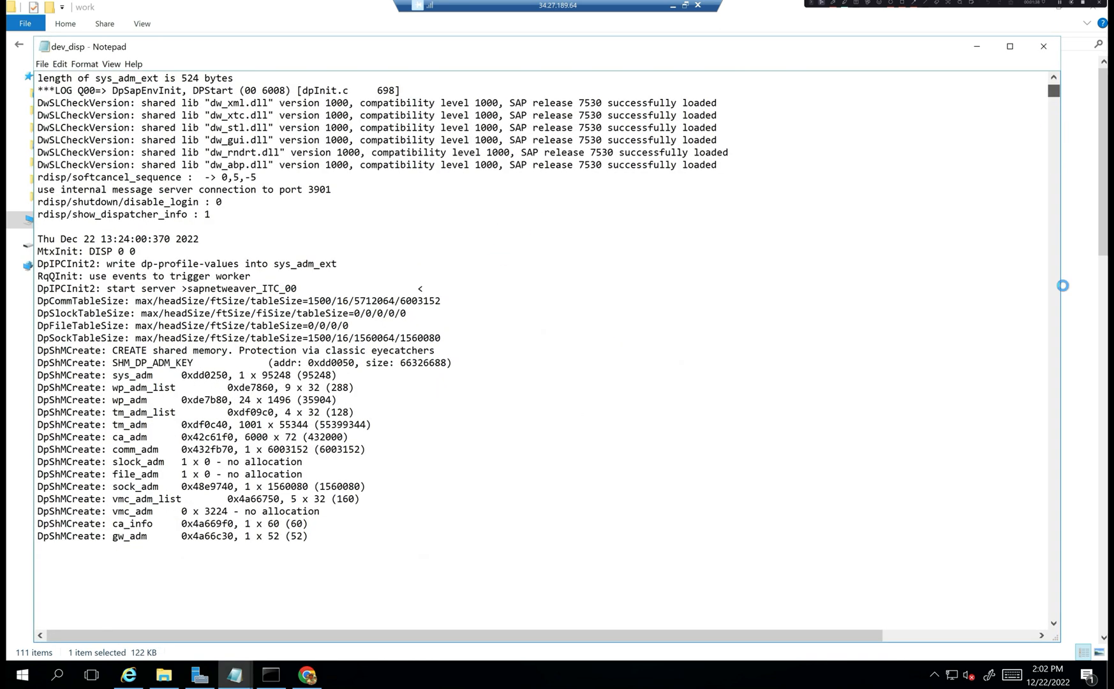
{"action": "left_click_drag", "start_coordinate": [1062, 285], "coordinate": [1058, 630]}
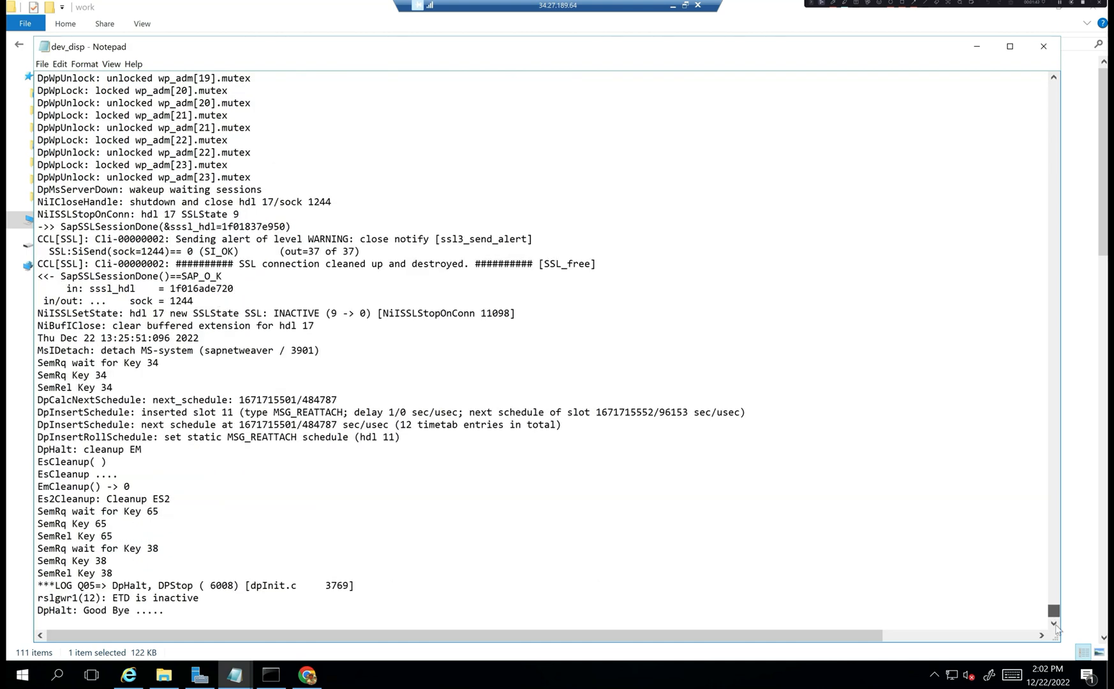
{"action": "left_click_drag", "start_coordinate": [1057, 629], "coordinate": [1054, 561]}
{"action": "left_click", "coordinate": [1041, 50]}
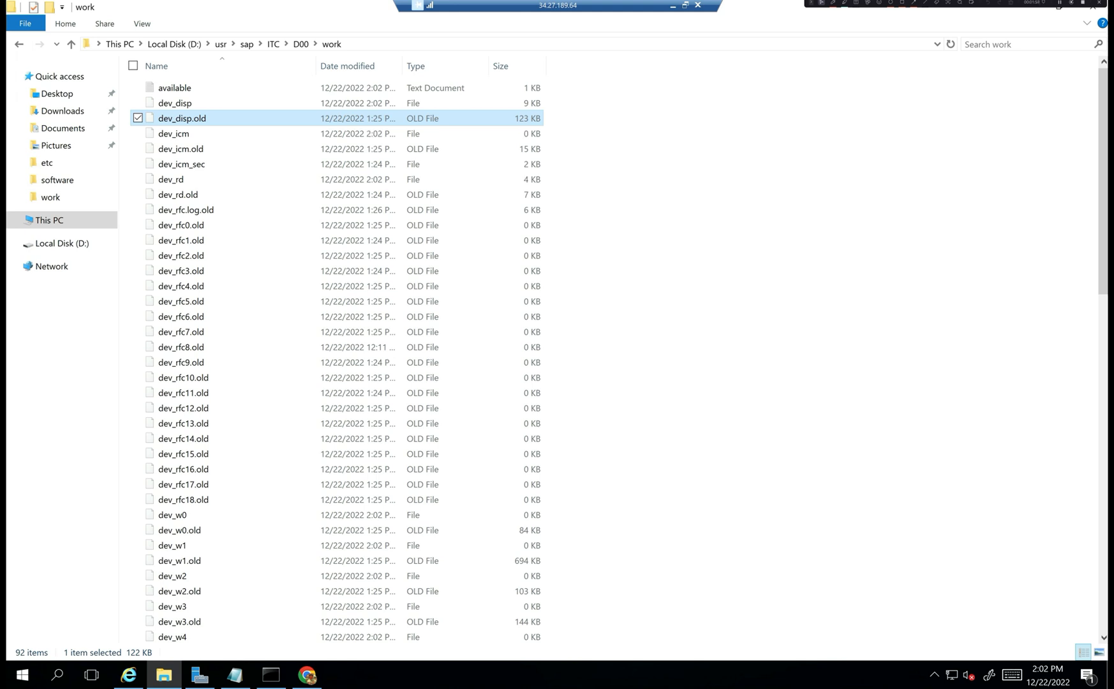
- Open the 'available' file in Notepad, check its unavailable time ranges, then close it
{"action": "double_click", "coordinate": [212, 90]}
{"action": "double_click", "coordinate": [489, 262]}
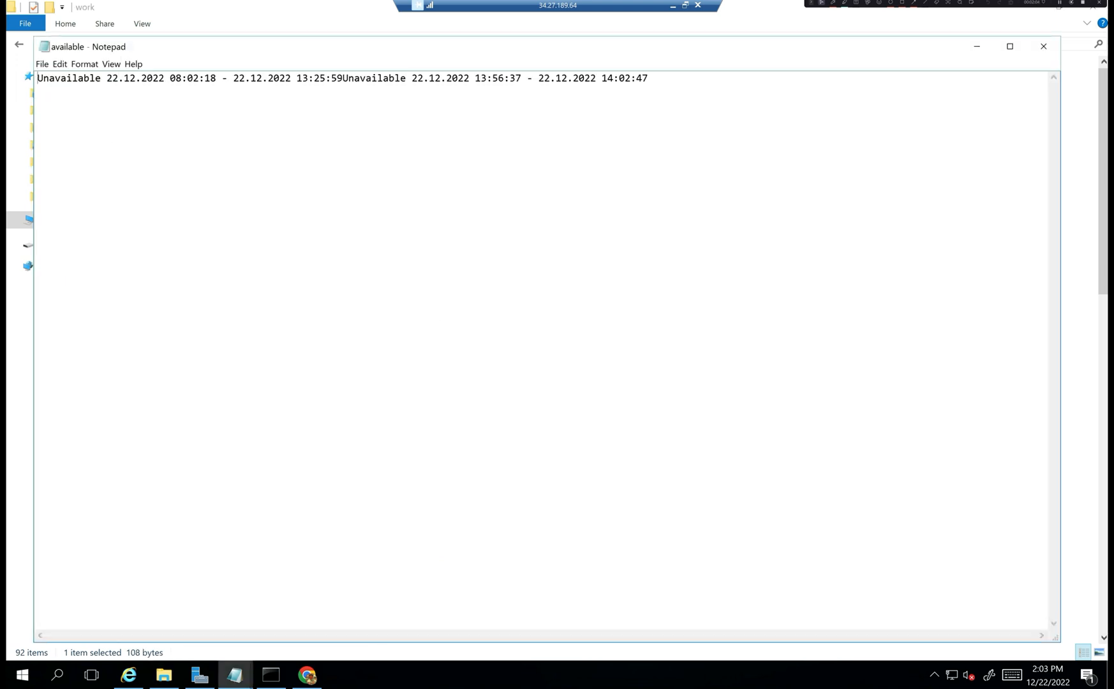
{"action": "left_click", "coordinate": [1043, 46]}
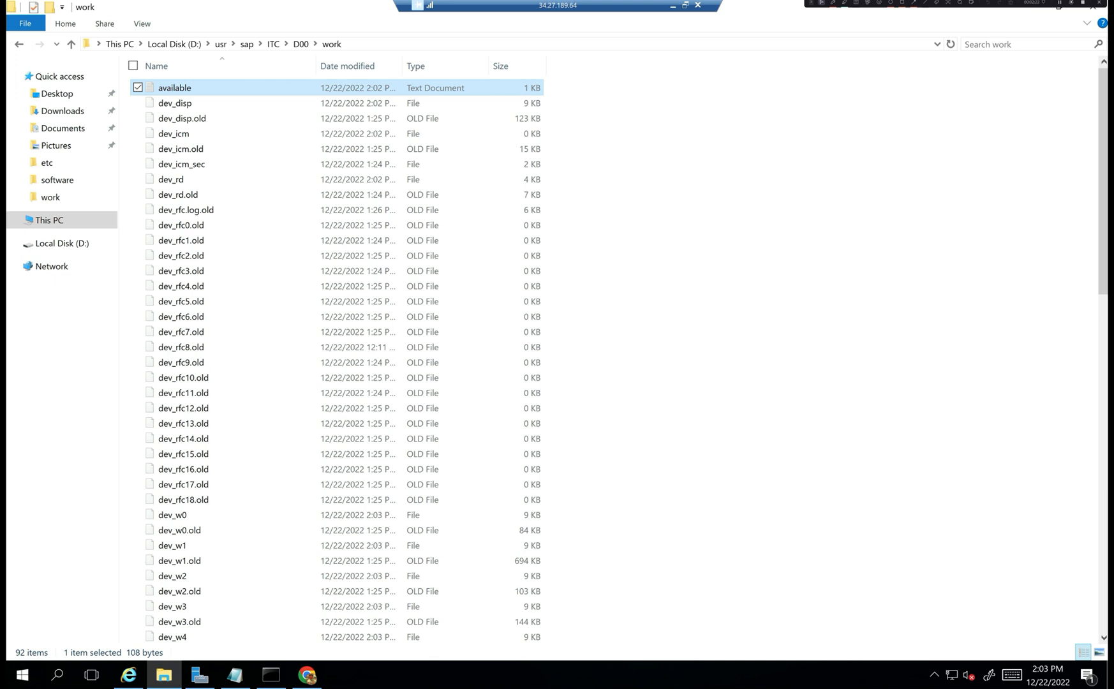
- Check SWPM progress reporting ITC/D00 shut down, then return to the work folder and second remote window
{"action": "left_click", "coordinate": [304, 679]}
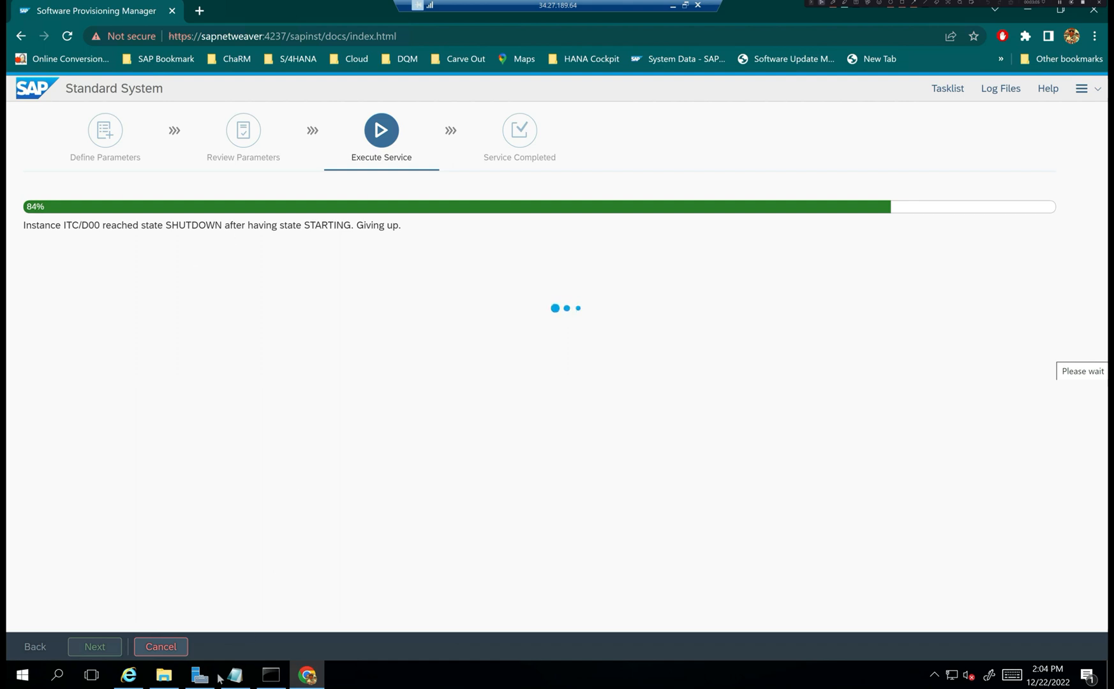
{"action": "left_click", "coordinate": [164, 674]}
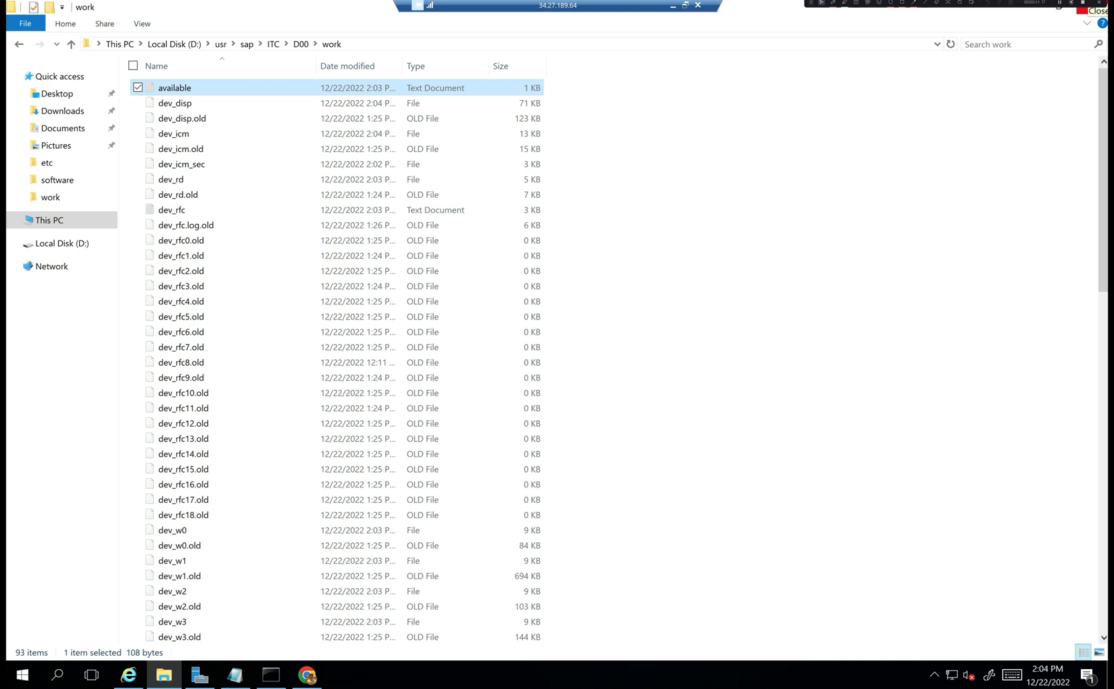
{"action": "left_click_drag", "start_coordinate": [1111, 343], "coordinate": [574, 340]}
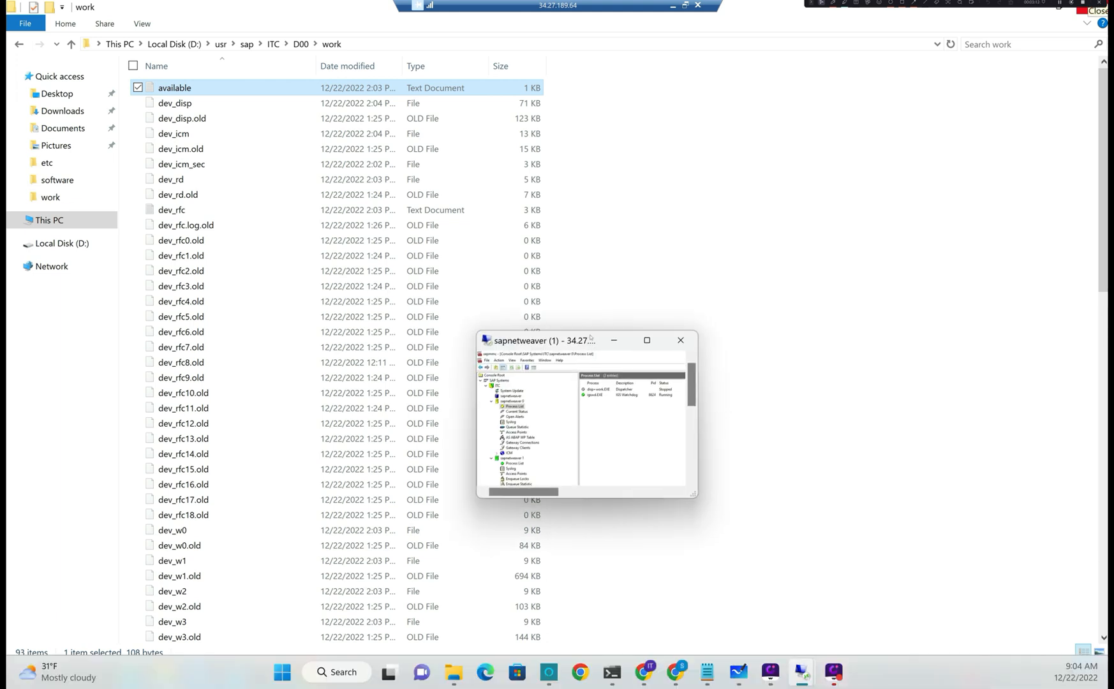
- Maximize the remote session, see instance 0's dispatcher stopped, and close sapmmc without saving settings
{"action": "left_click", "coordinate": [647, 340]}
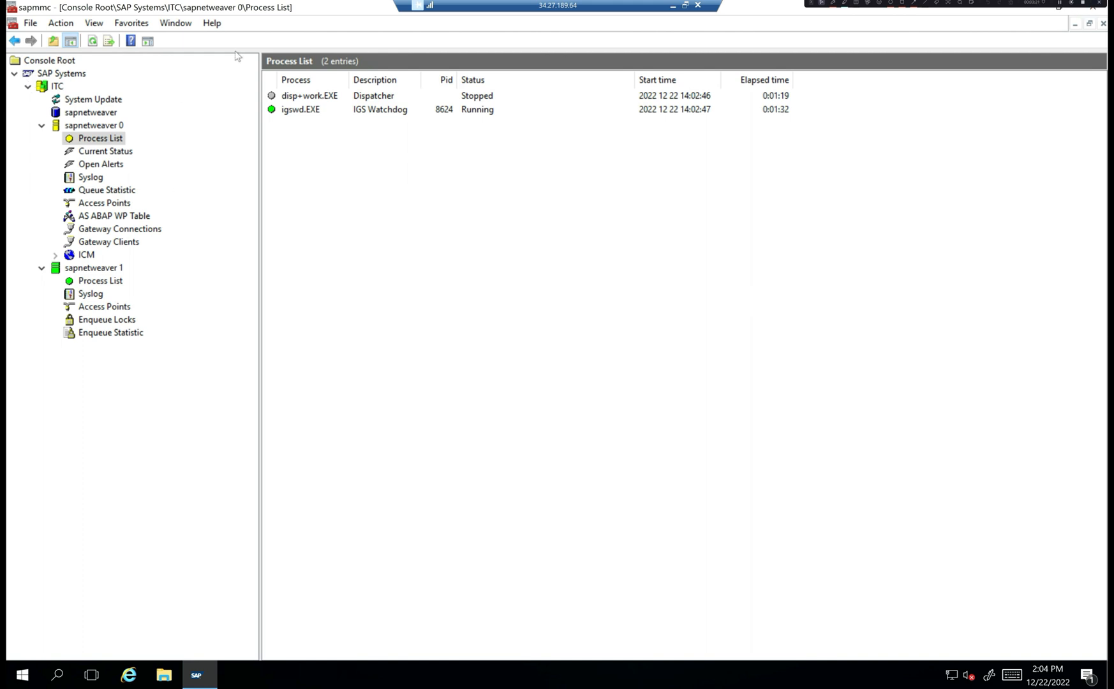
{"action": "left_click", "coordinate": [12, 9]}
{"action": "left_click", "coordinate": [12, 9]}
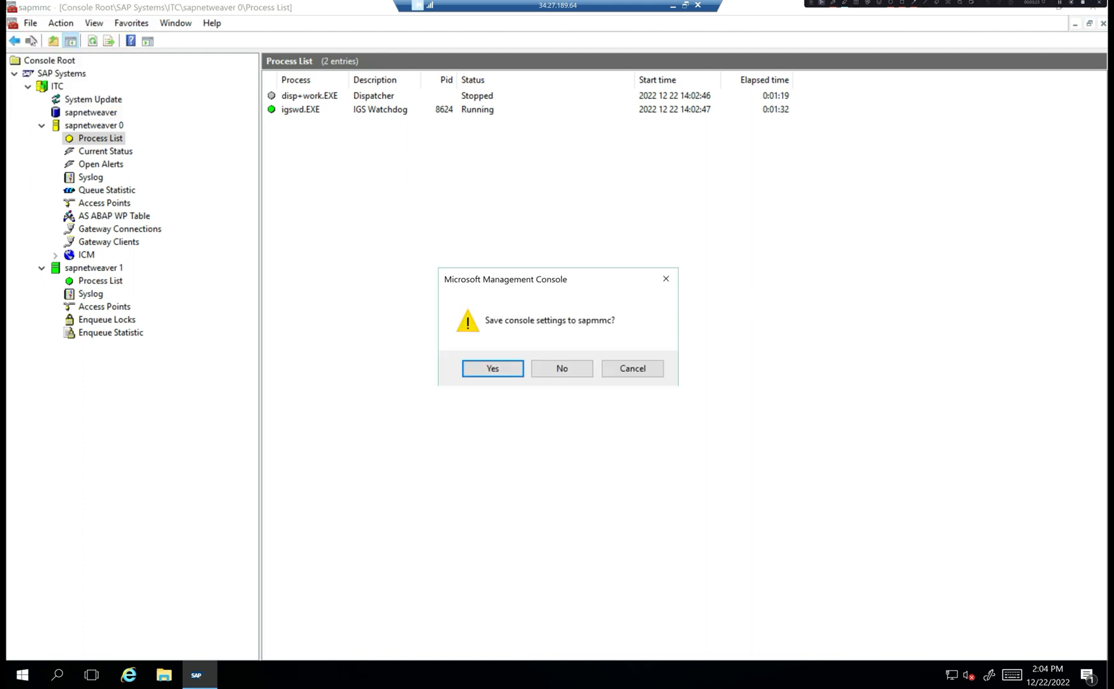
{"action": "left_click", "coordinate": [562, 369]}
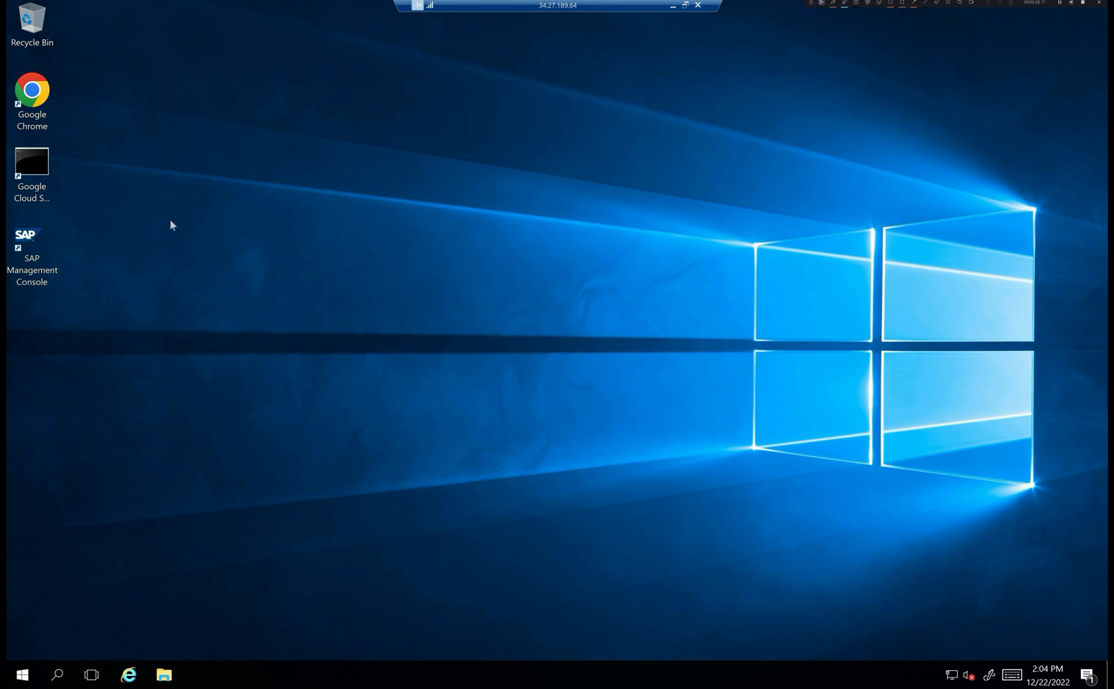
- Launch SAP Management Console as administrator, maximized, with SAP Systems expanded to the ITC instances
{"action": "double_click", "coordinate": [42, 262]}
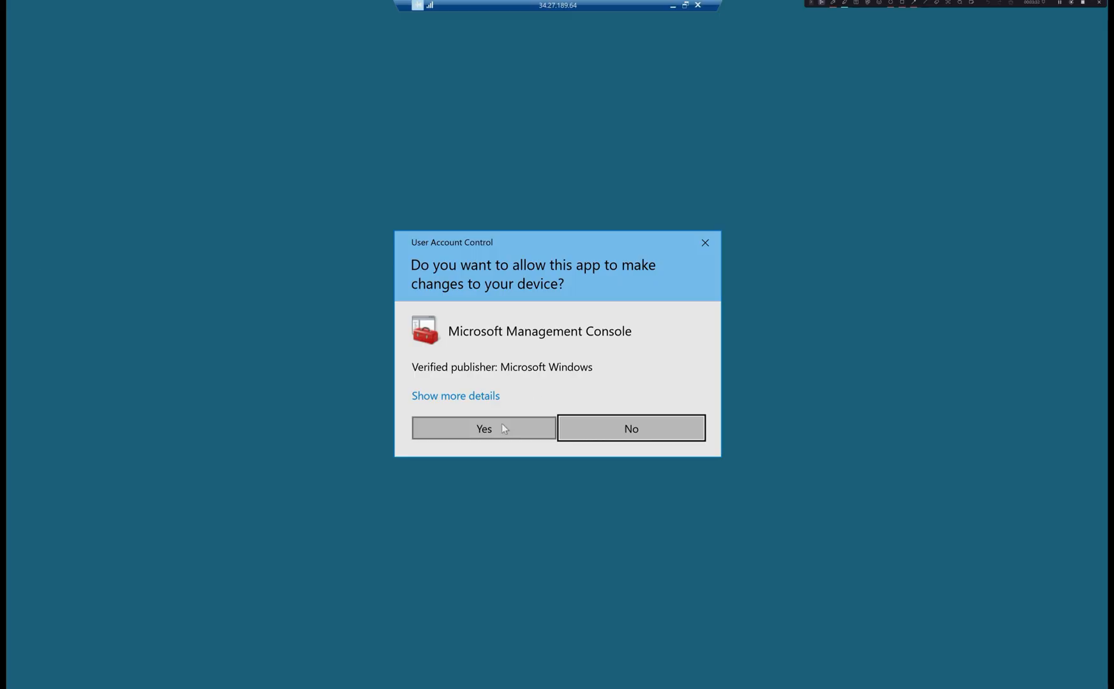
{"action": "left_click", "coordinate": [502, 425]}
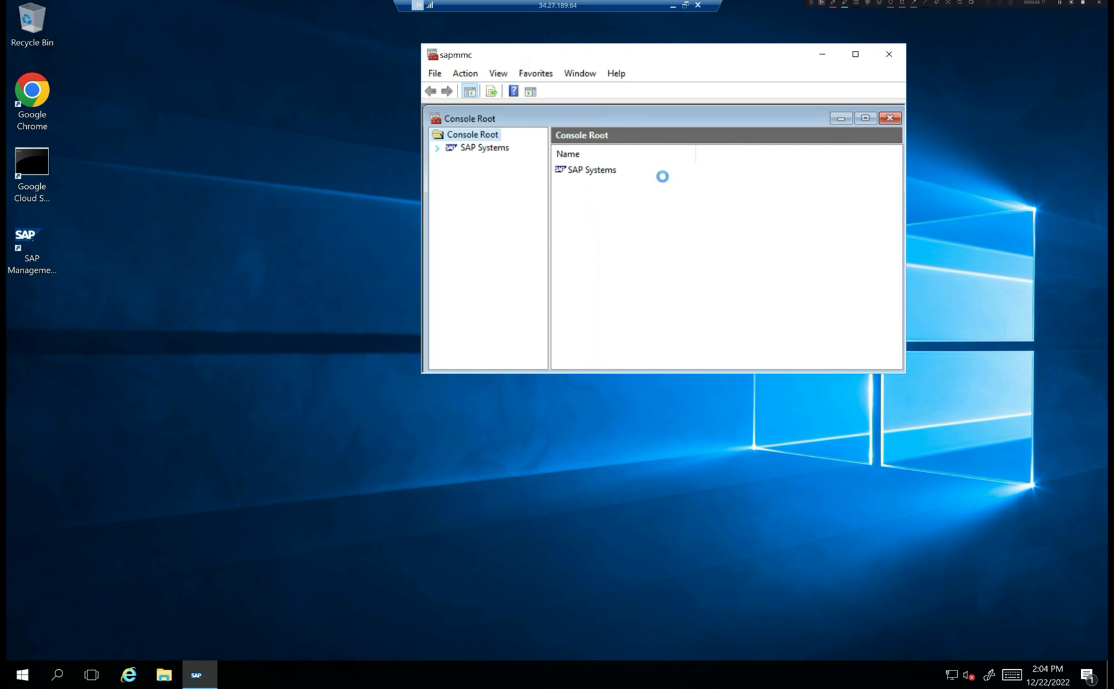
{"action": "left_click", "coordinate": [451, 162]}
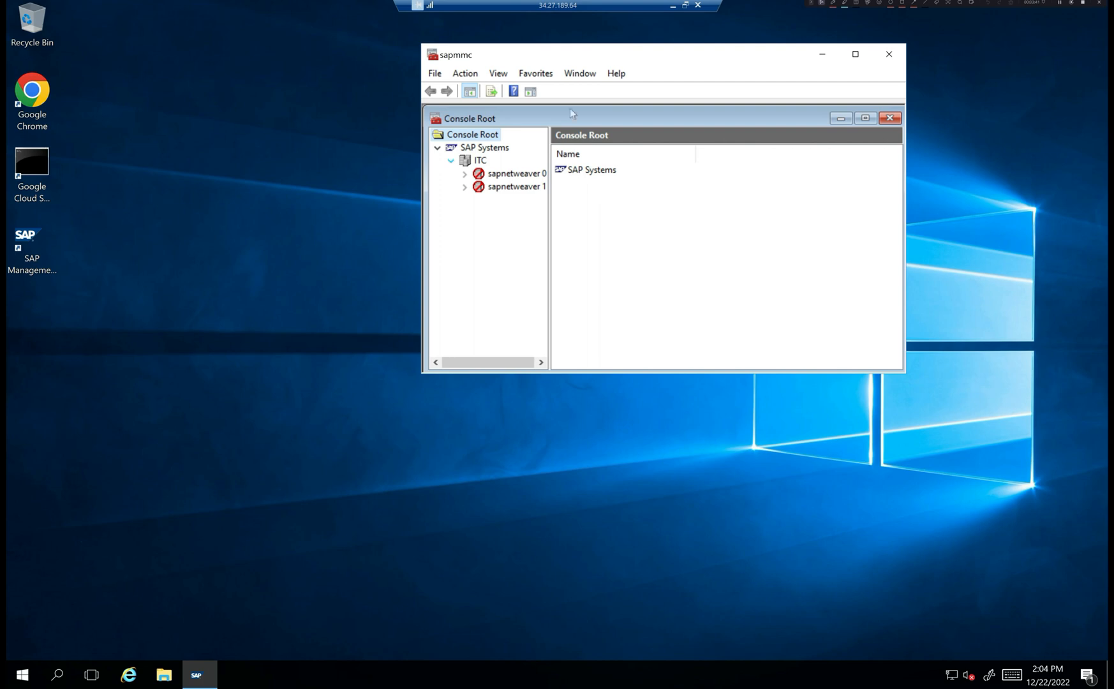
{"action": "double_click", "coordinate": [595, 54]}
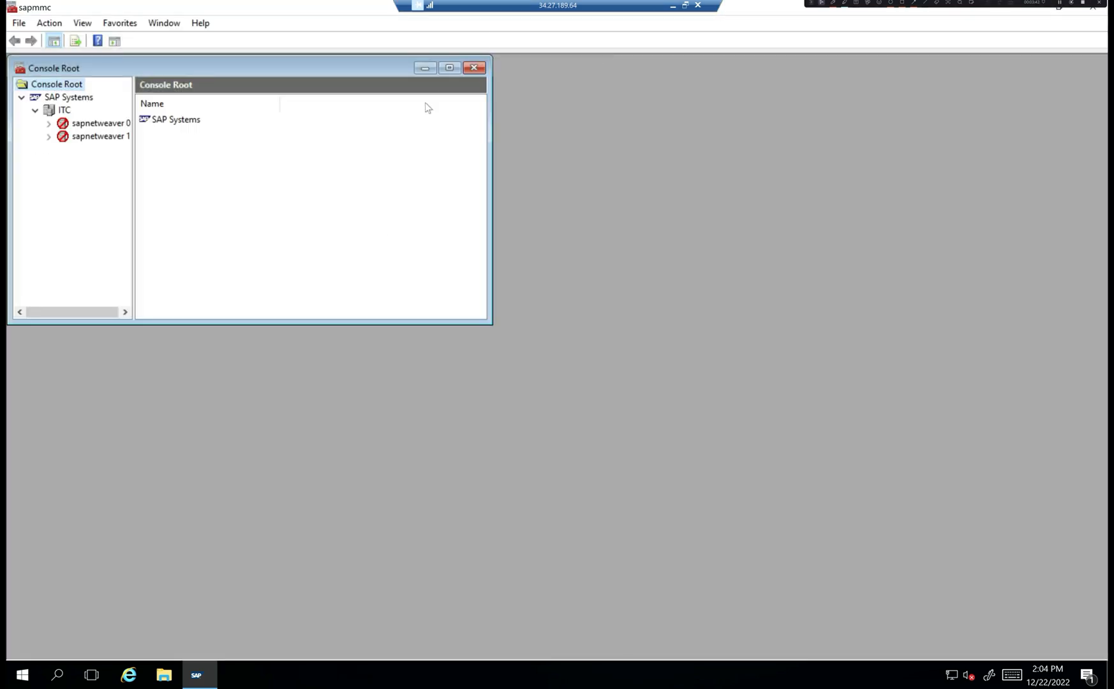
{"action": "left_click", "coordinate": [449, 67]}
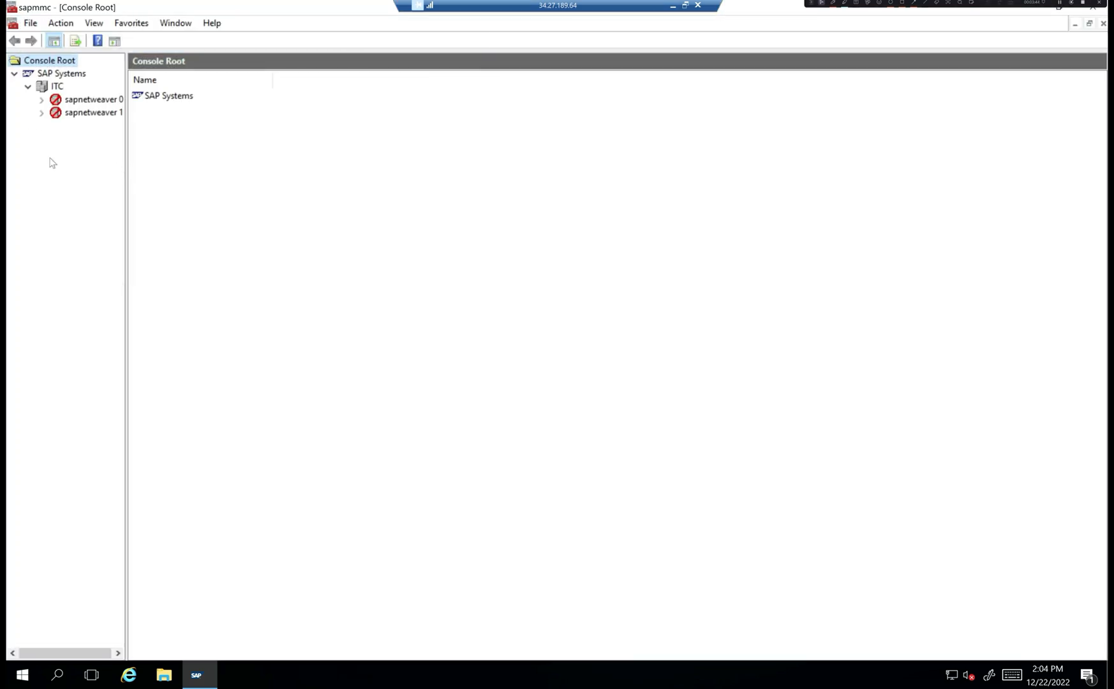
- Review the process lists of sapnetweaver 1 and 0, inspecting the stopped disp+work.EXE
{"action": "left_click", "coordinate": [84, 114]}
{"action": "left_click", "coordinate": [42, 112]}
{"action": "left_click", "coordinate": [84, 127]}
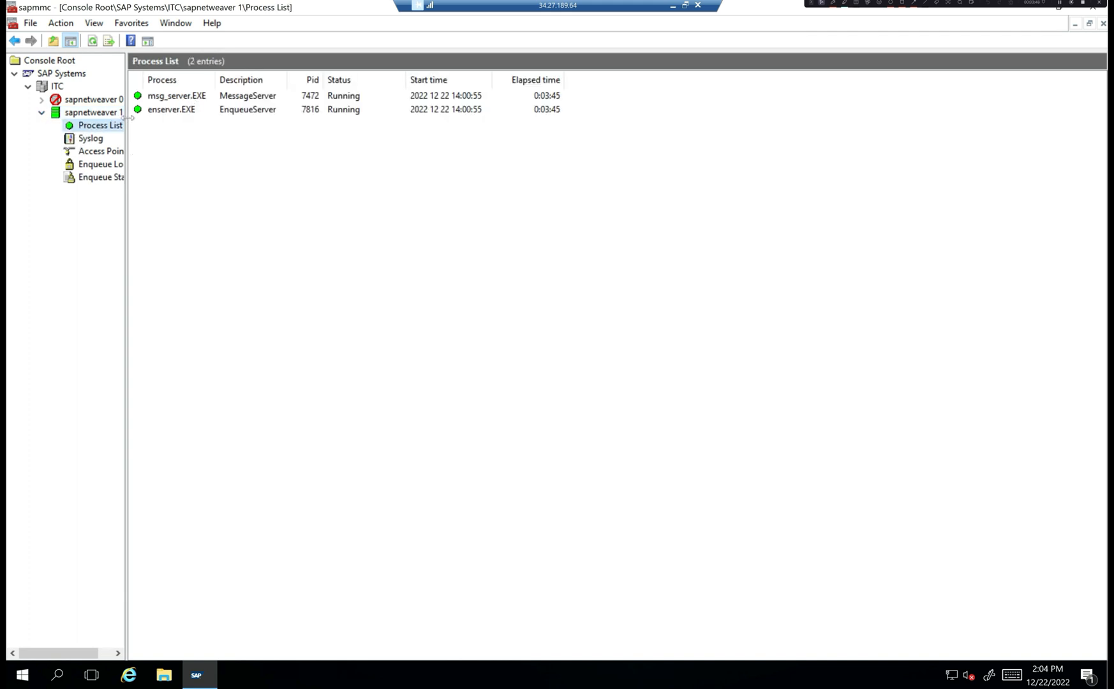
{"action": "left_click_drag", "start_coordinate": [128, 117], "coordinate": [220, 118]}
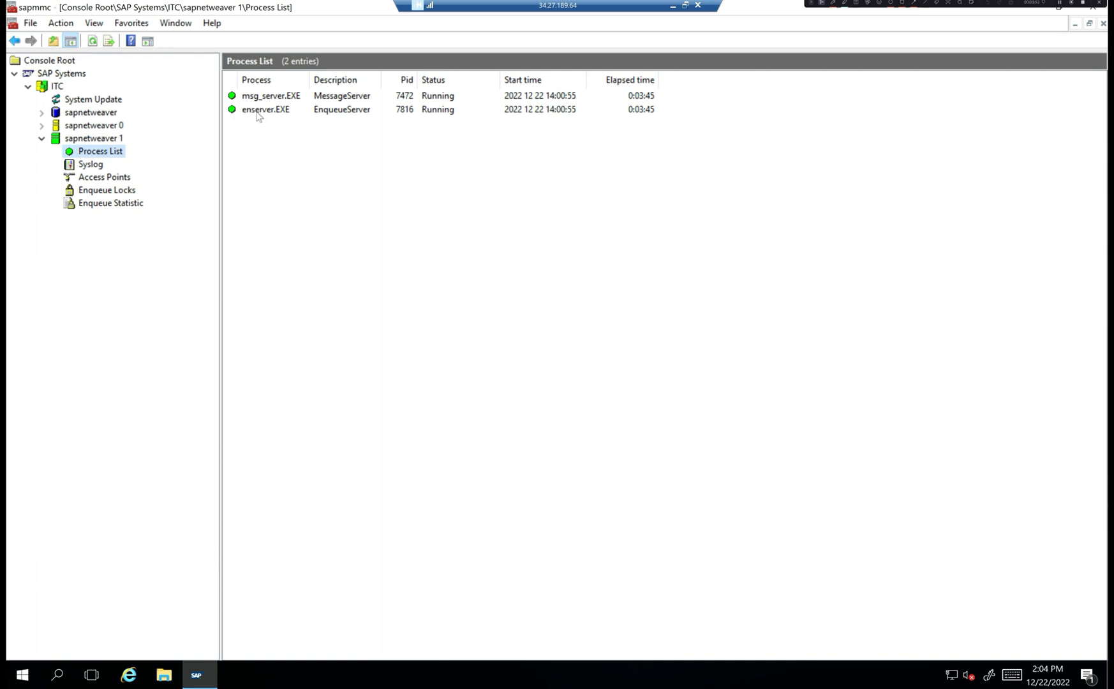
{"action": "left_click", "coordinate": [42, 125]}
{"action": "left_click", "coordinate": [75, 139]}
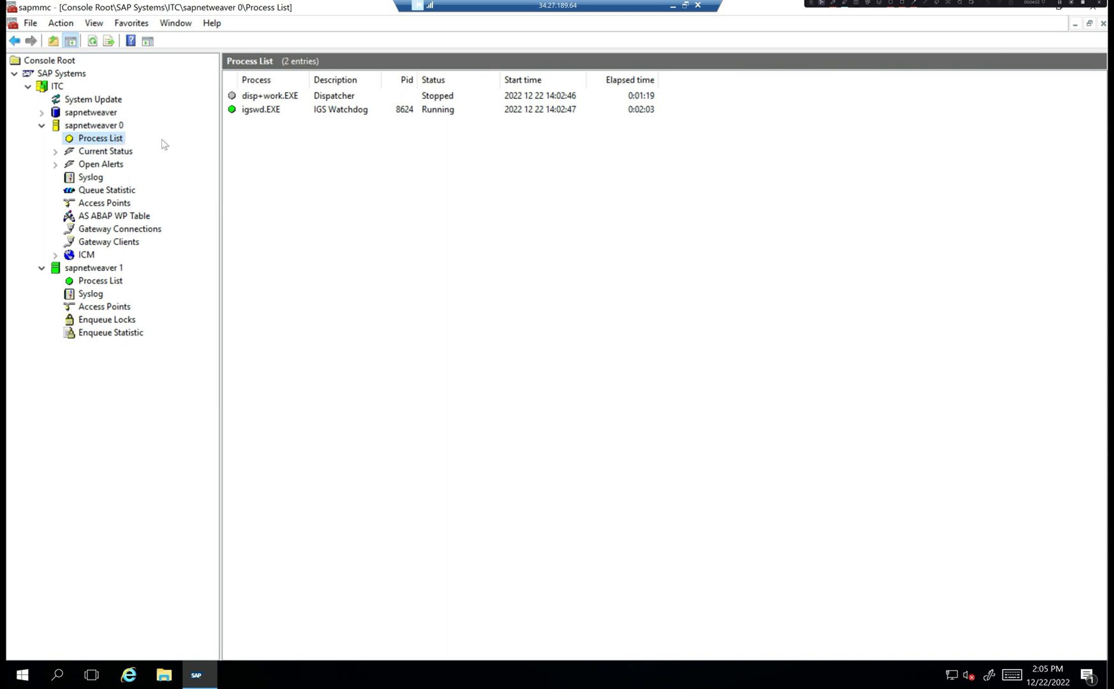
{"action": "left_click", "coordinate": [259, 100]}
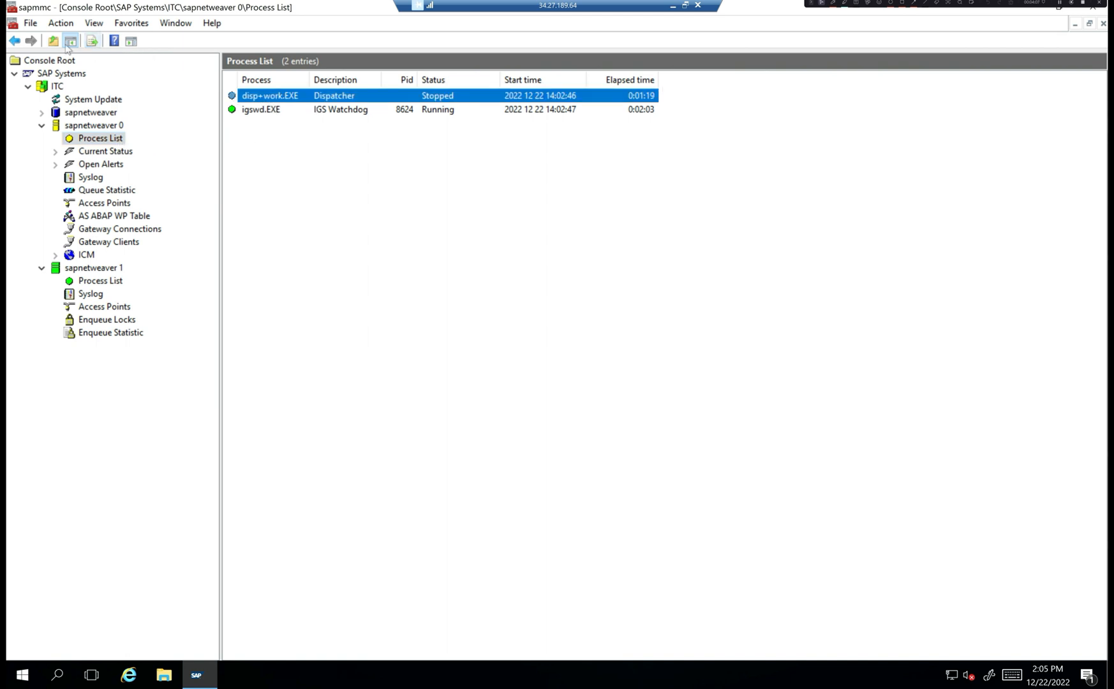
{"action": "left_click", "coordinate": [362, 176]}
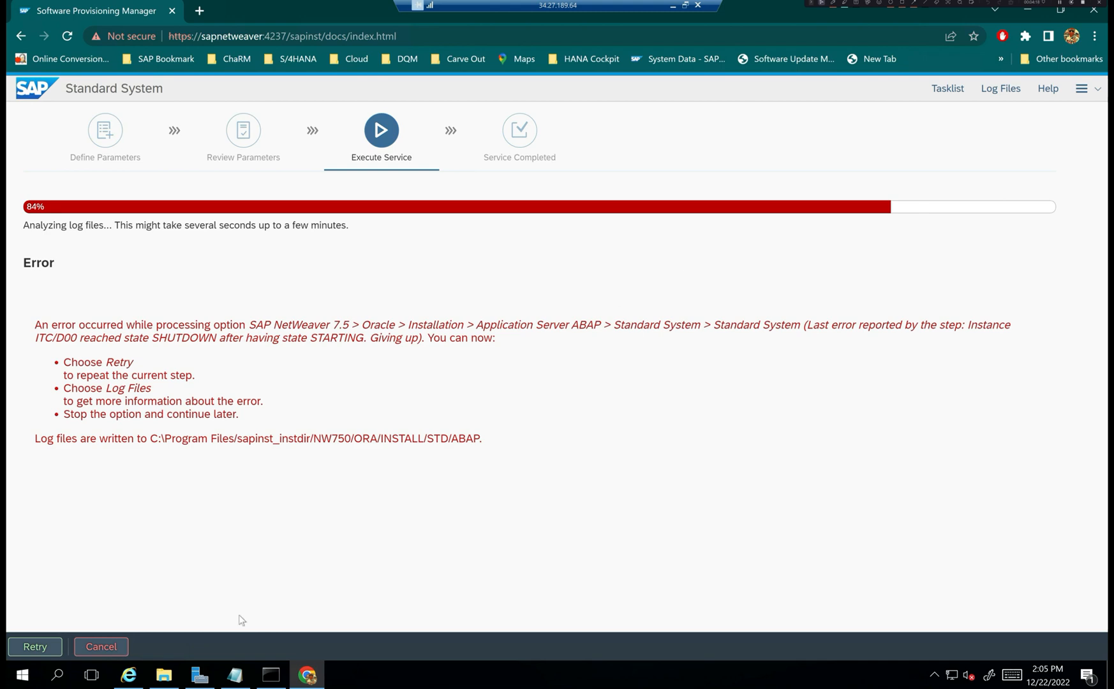
- Back in File Explorer, go up to the D: root and open the usr folder
{"action": "left_click", "coordinate": [165, 676]}
{"action": "left_click", "coordinate": [172, 45]}
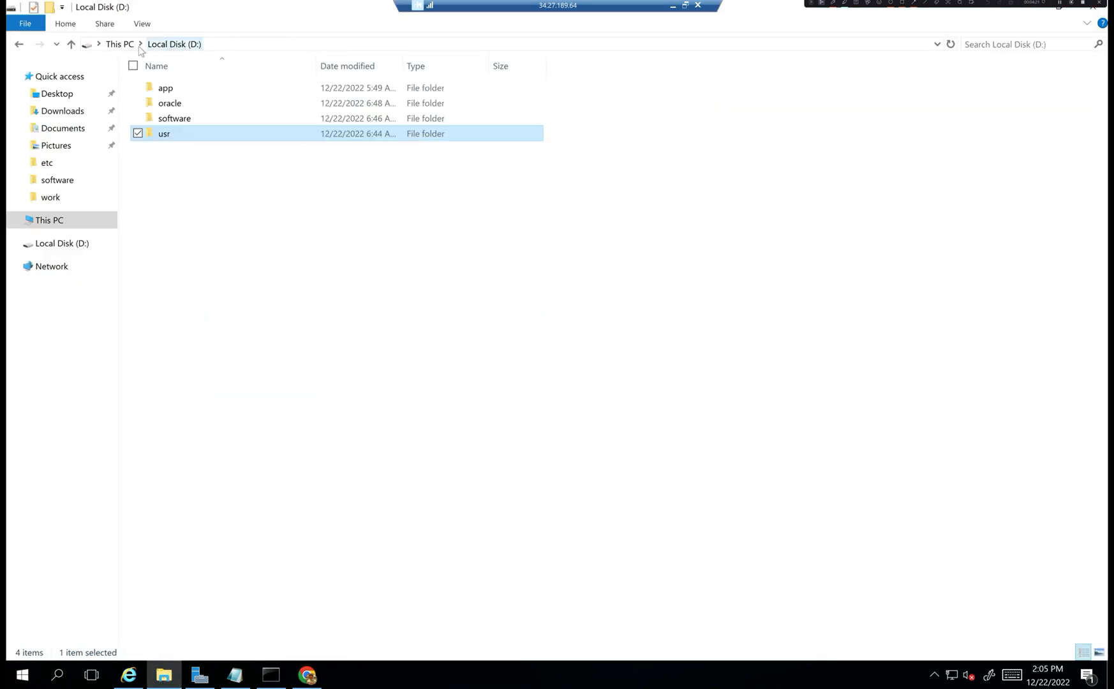
{"action": "double_click", "coordinate": [169, 135]}
- Browse into sap\ITC\D00\work, briefly selecting the ASCS01 folder on the way
{"action": "double_click", "coordinate": [168, 90]}
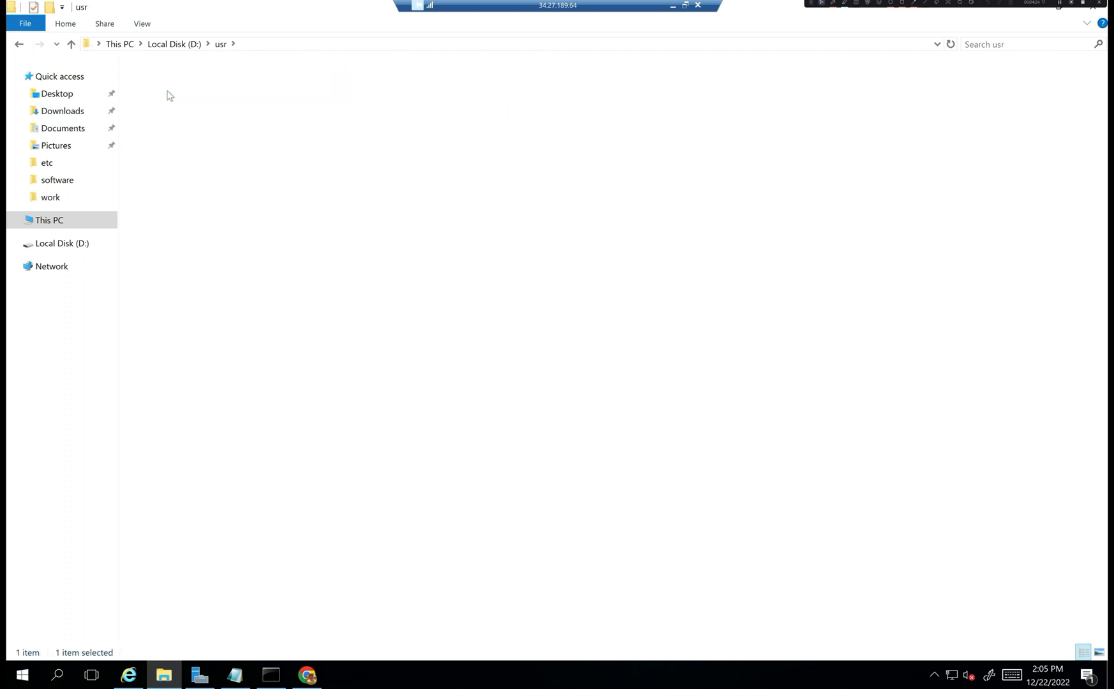
{"action": "left_click", "coordinate": [179, 107]}
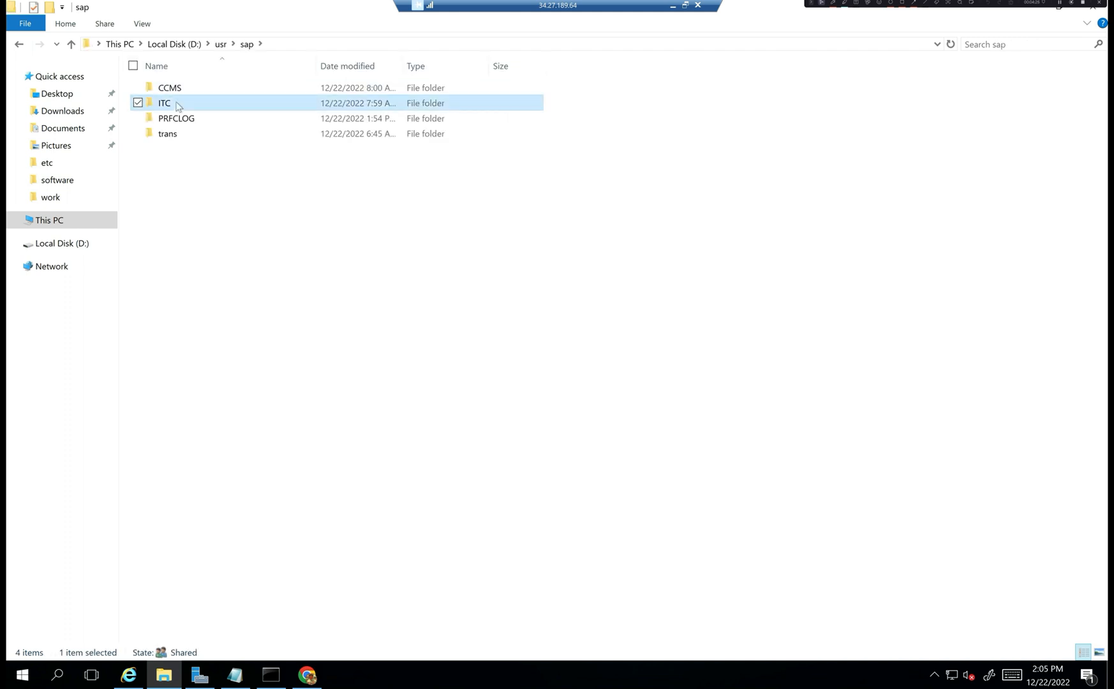
{"action": "double_click", "coordinate": [178, 106]}
{"action": "left_click", "coordinate": [175, 106]}
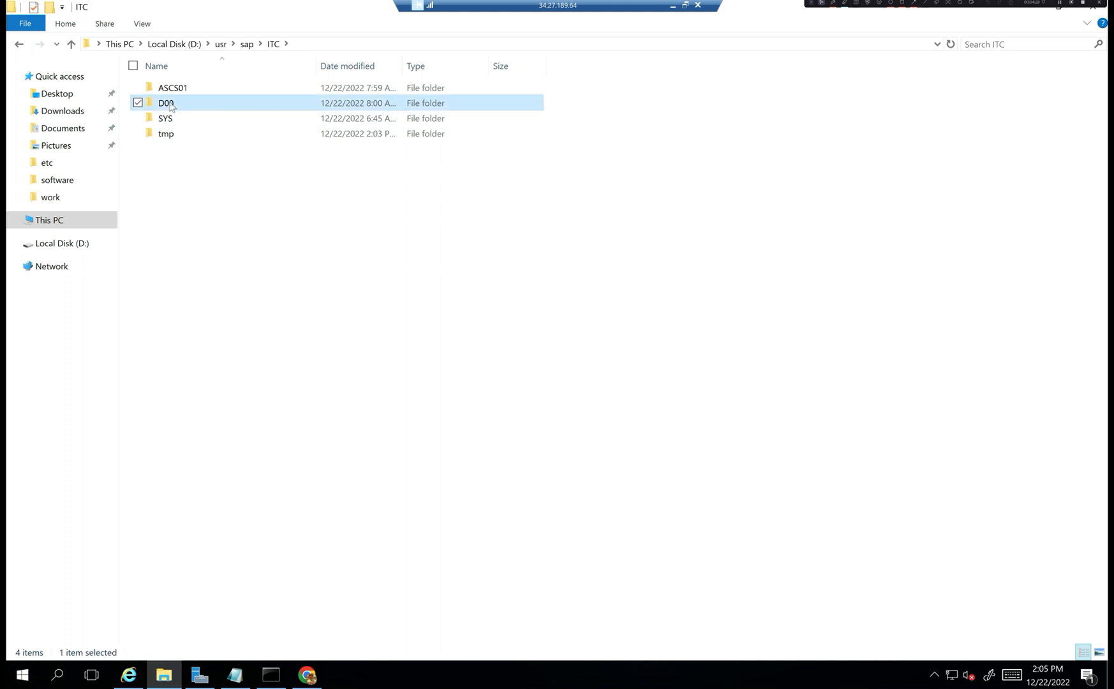
{"action": "left_click", "coordinate": [182, 93]}
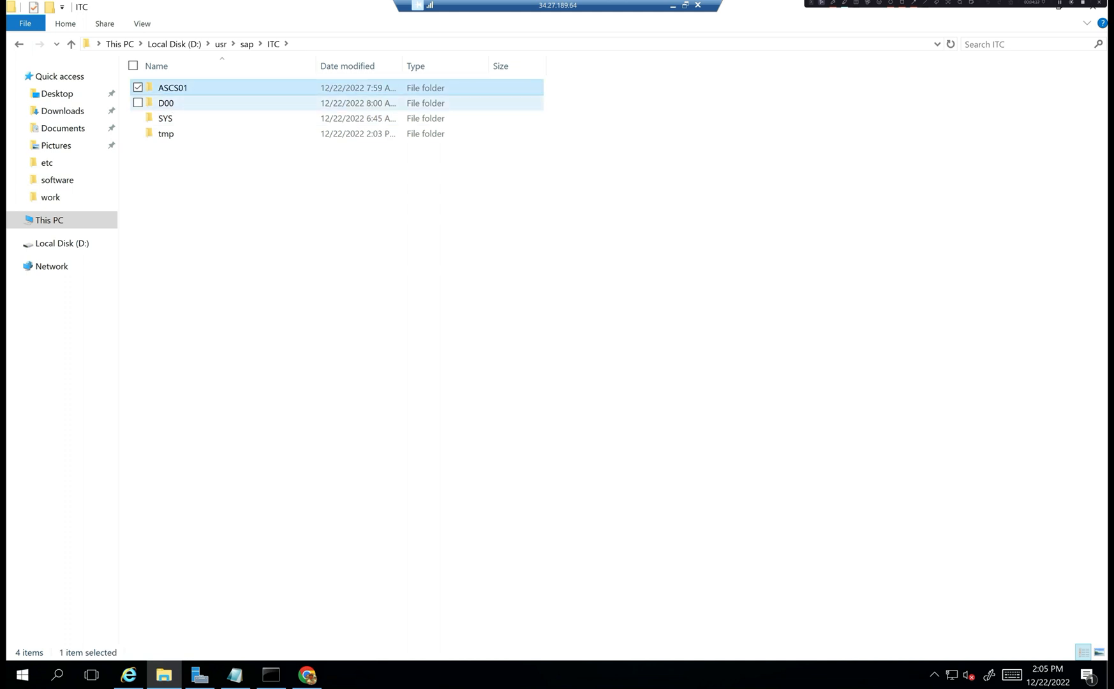
{"action": "left_click", "coordinate": [167, 107]}
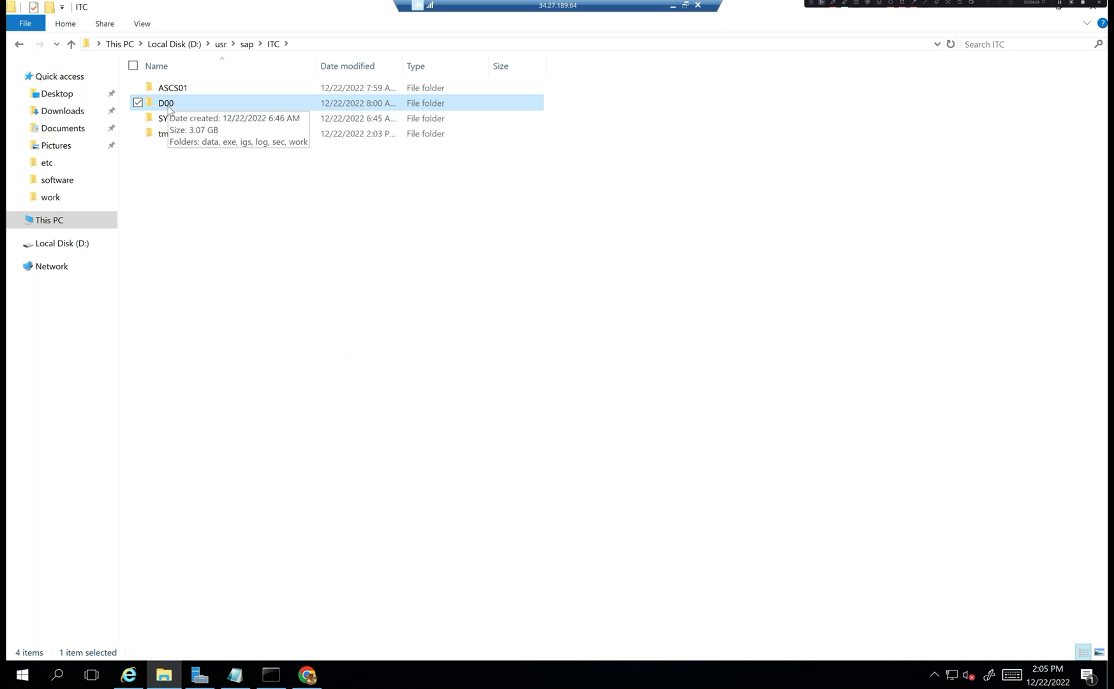
{"action": "double_click", "coordinate": [168, 109]}
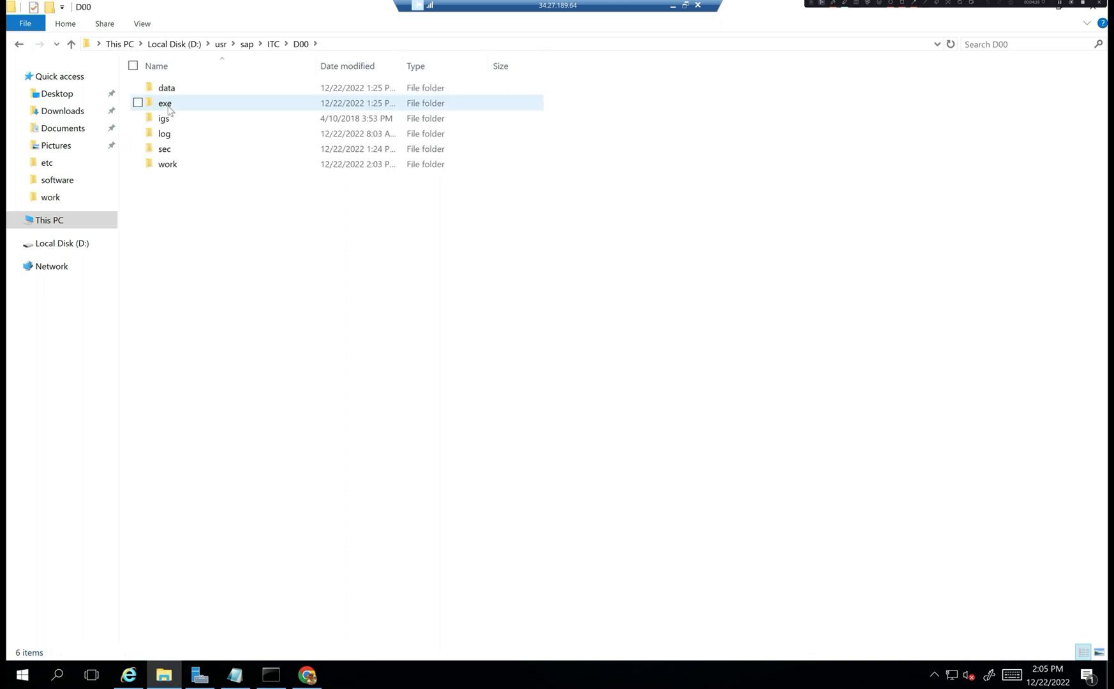
{"action": "left_click", "coordinate": [173, 168]}
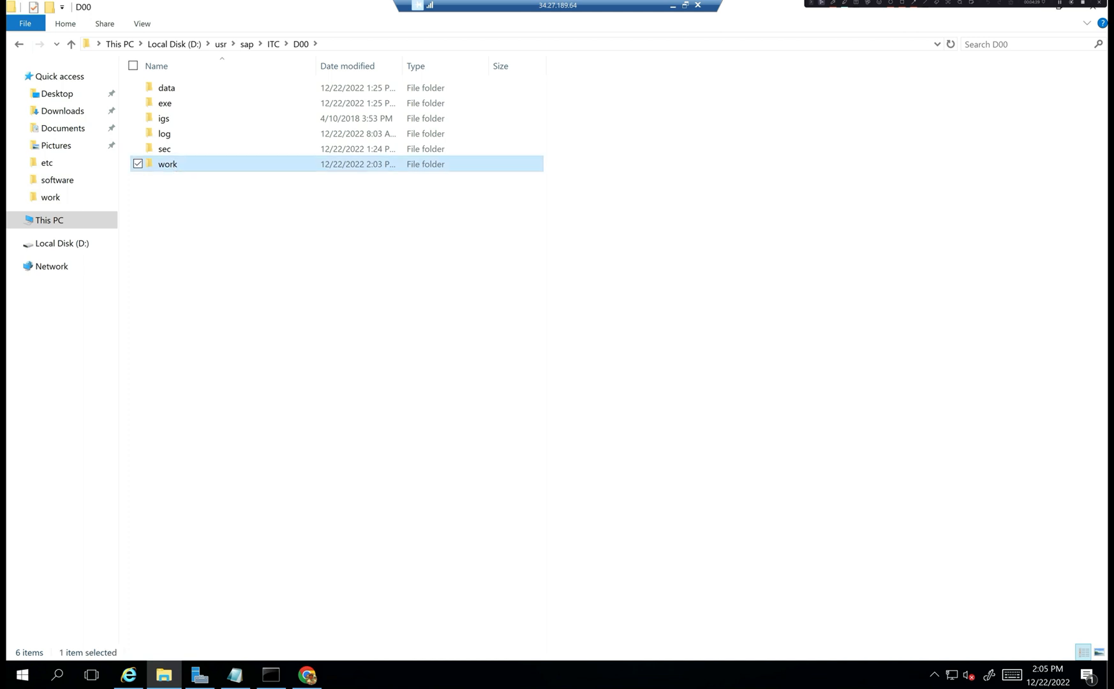
{"action": "double_click", "coordinate": [172, 169]}
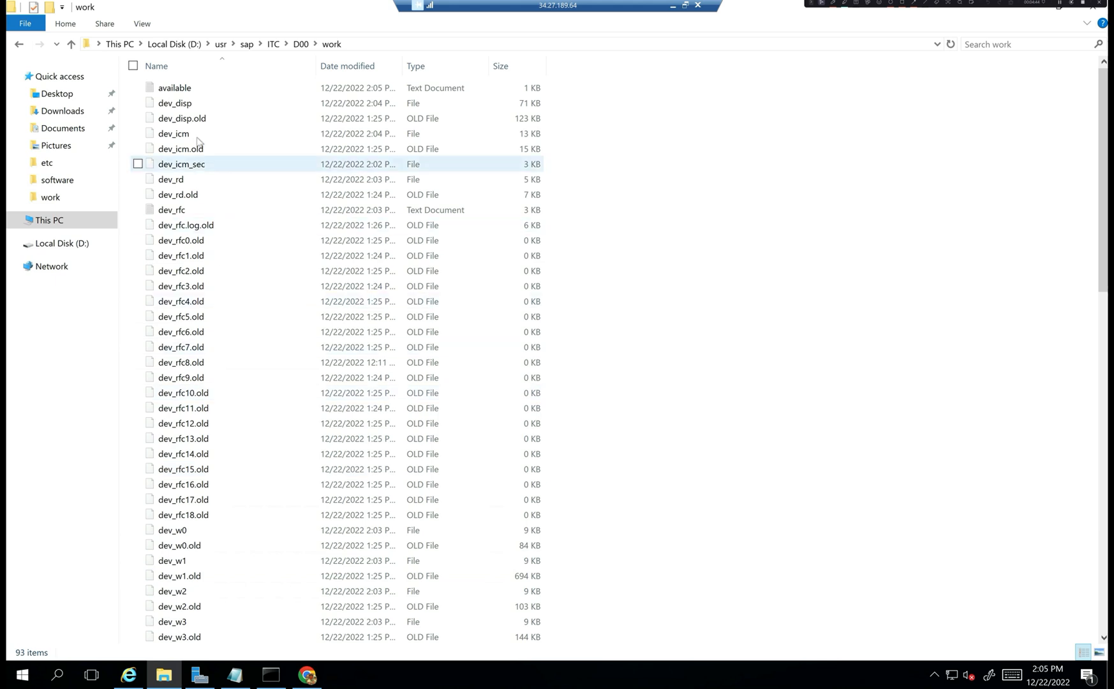
- Look over the dev_disp, dev_w0 and dev_w1 traces, then open dev_disp
{"action": "left_click", "coordinate": [185, 106]}
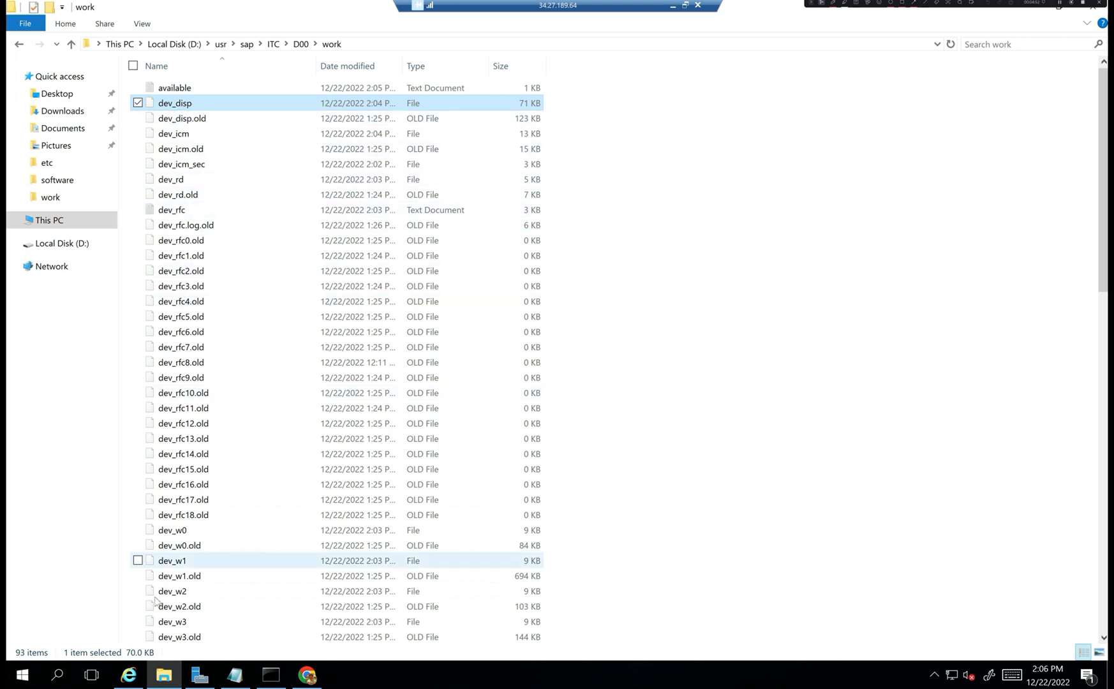
{"action": "left_click", "coordinate": [165, 532]}
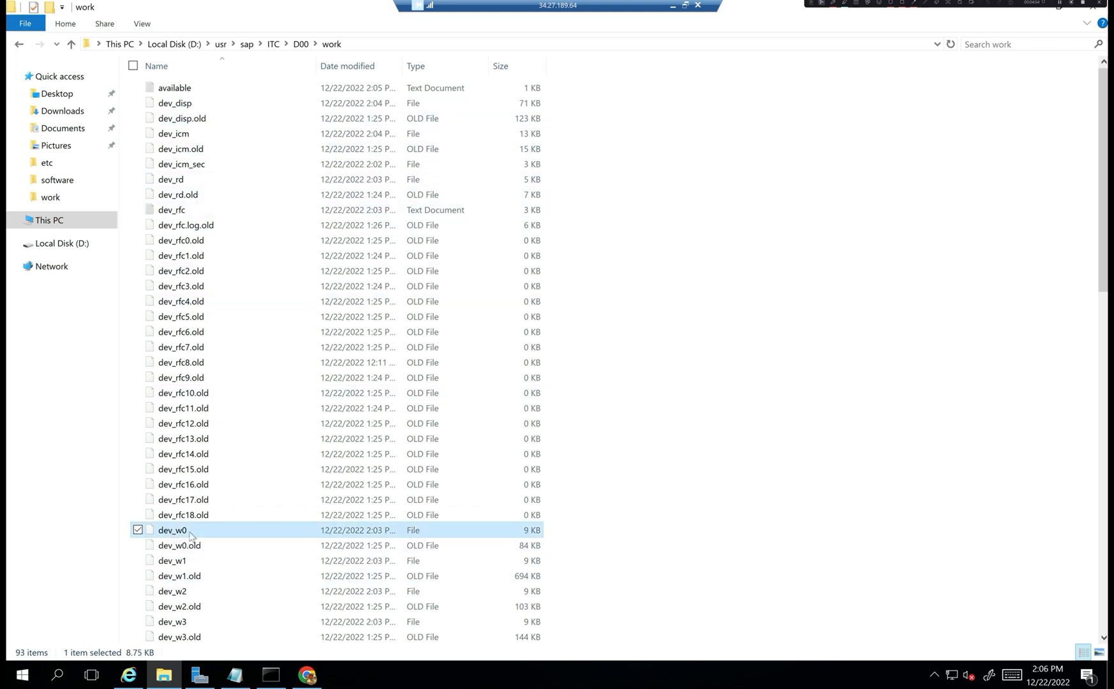
{"action": "left_click", "coordinate": [185, 563]}
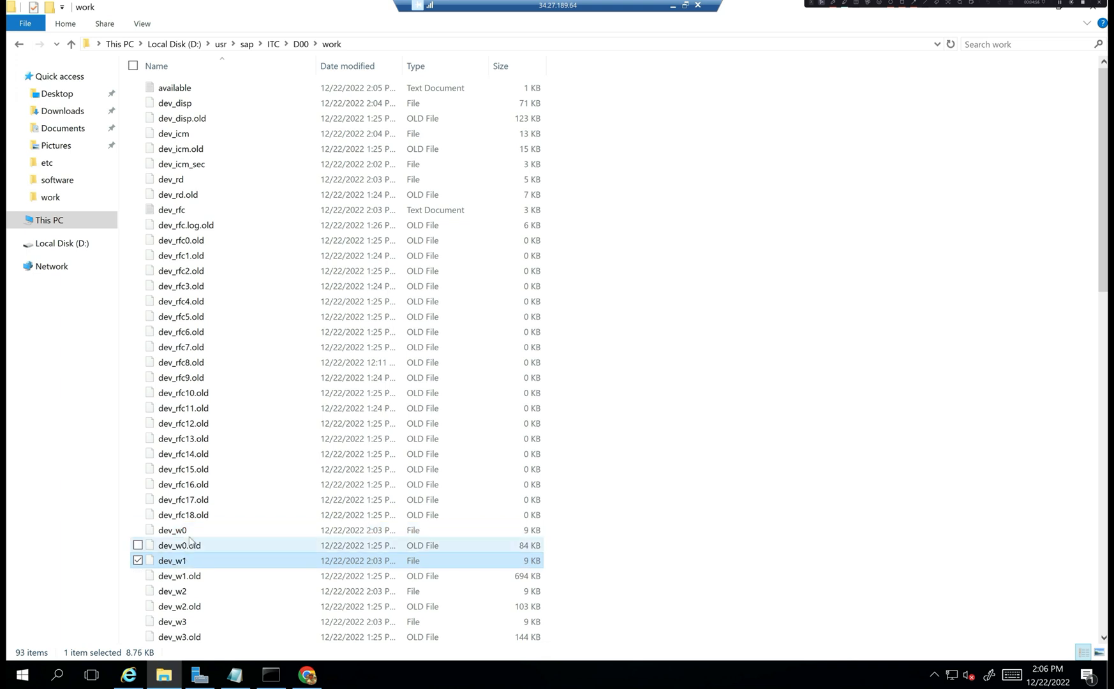
{"action": "double_click", "coordinate": [181, 104]}
- Read dev_disp in Notepad through its DpHalt shutdown lines, marking the MS-system detach line, then minimize it
{"action": "double_click", "coordinate": [473, 259]}
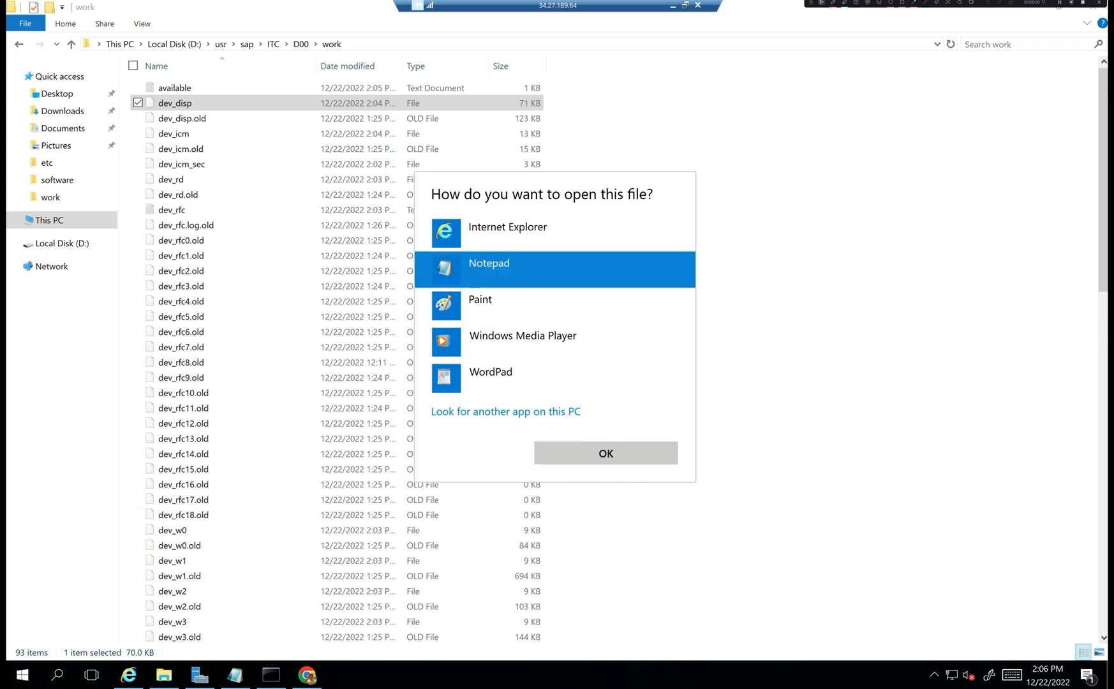
{"action": "left_click_drag", "start_coordinate": [1053, 92], "coordinate": [1053, 620]}
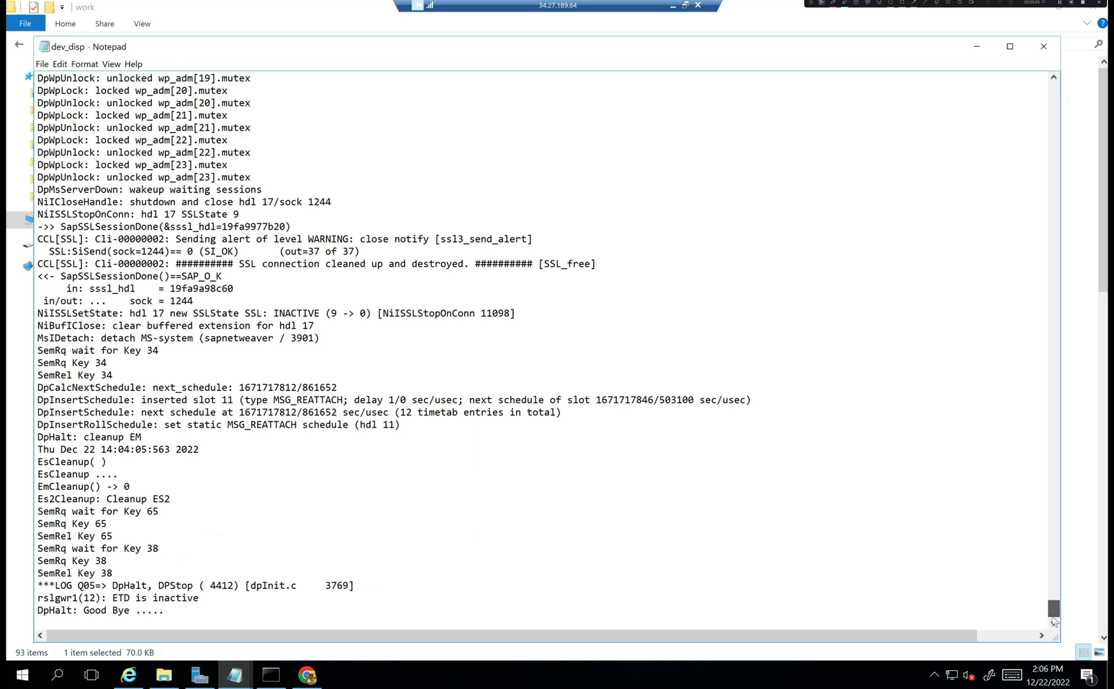
{"action": "left_click_drag", "start_coordinate": [152, 623], "coordinate": [36, 362]}
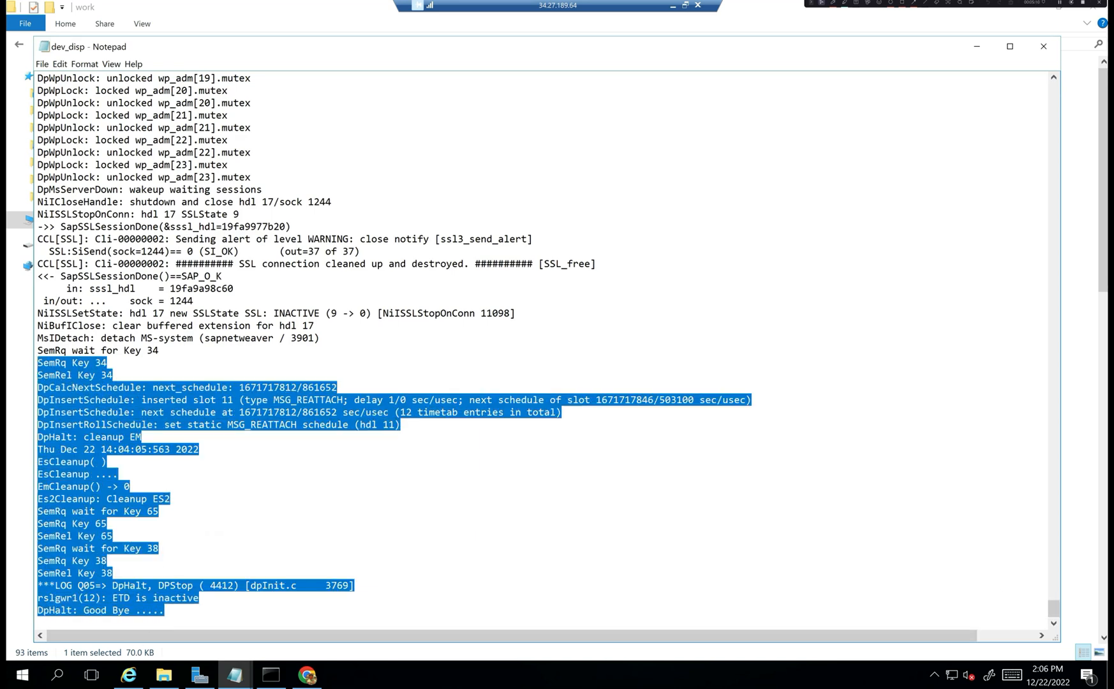
{"action": "scroll", "coordinate": [395, 351], "scroll_direction": "up", "scroll_amount": 1}
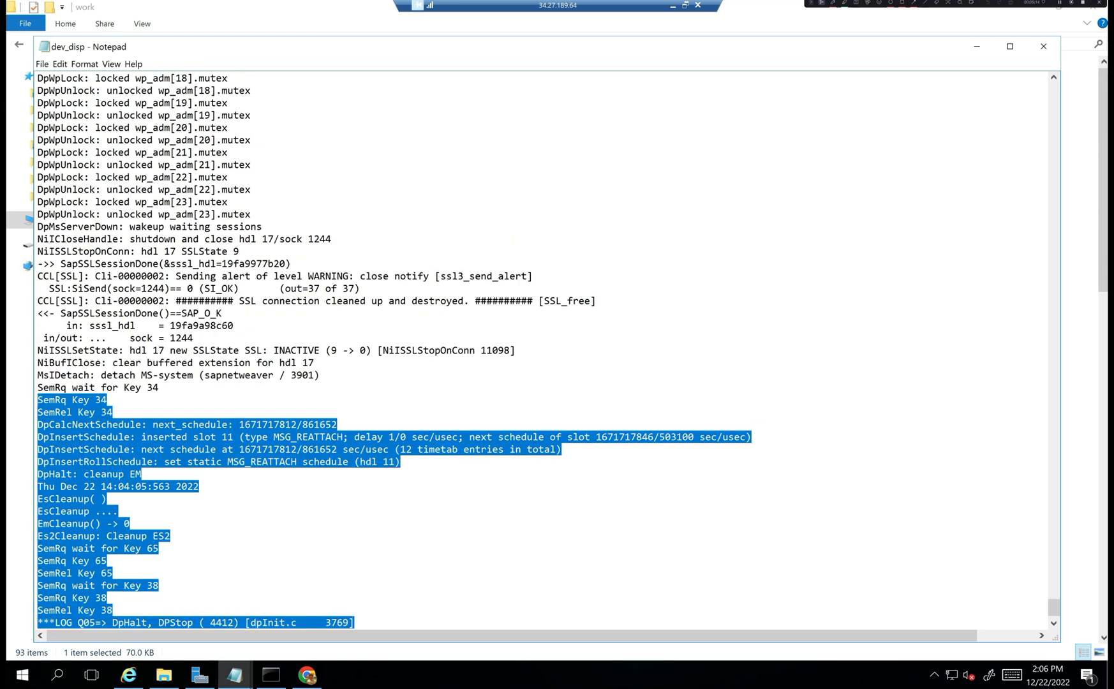
{"action": "scroll", "coordinate": [394, 350], "scroll_direction": "up", "scroll_amount": 1}
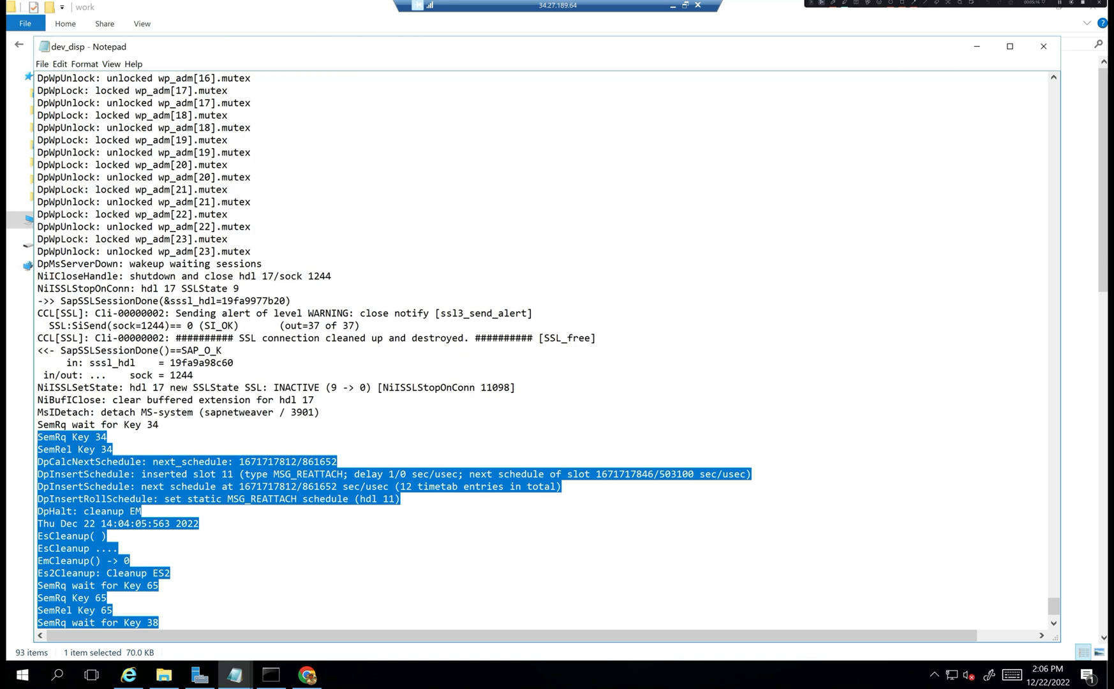
{"action": "left_click_drag", "start_coordinate": [101, 412], "coordinate": [319, 412]}
{"action": "scroll", "coordinate": [319, 412], "scroll_direction": "up", "scroll_amount": 11}
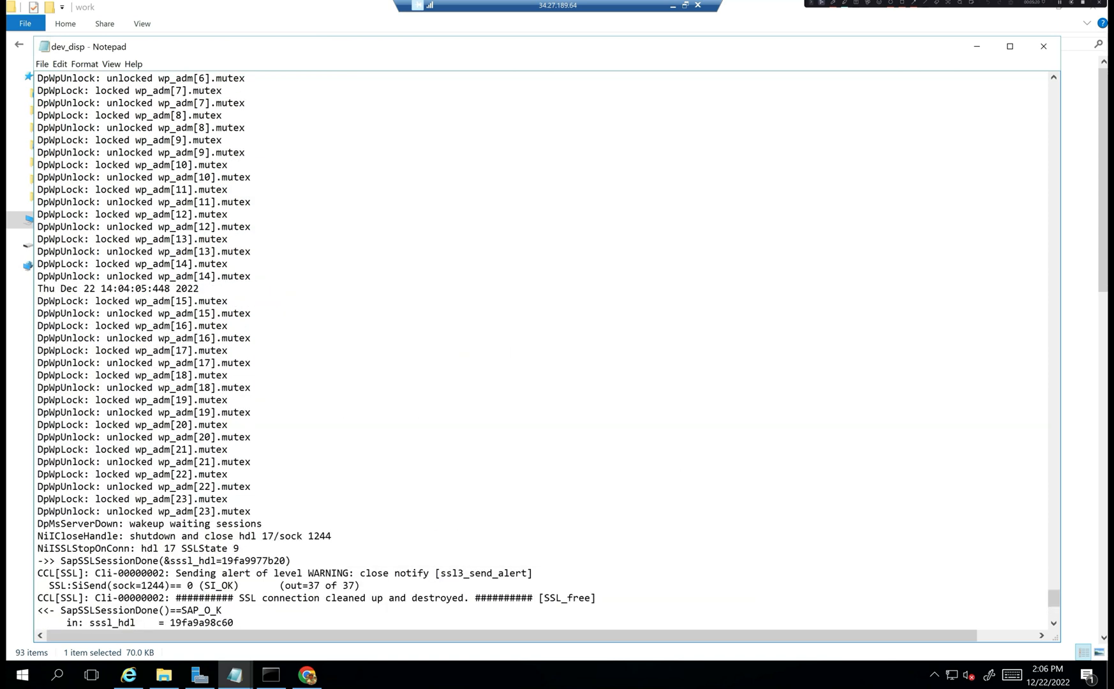
{"action": "scroll", "coordinate": [319, 412], "scroll_direction": "up", "scroll_amount": 6}
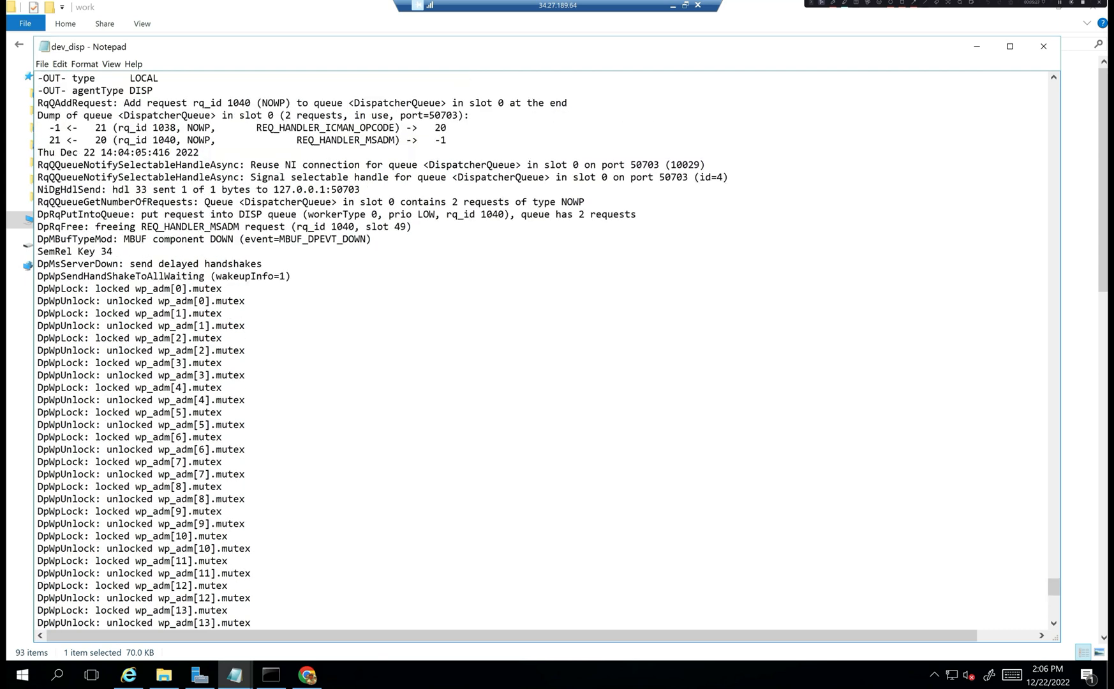
{"action": "scroll", "coordinate": [542, 351], "scroll_direction": "up", "scroll_amount": 3}
{"action": "left_click", "coordinate": [973, 48]}
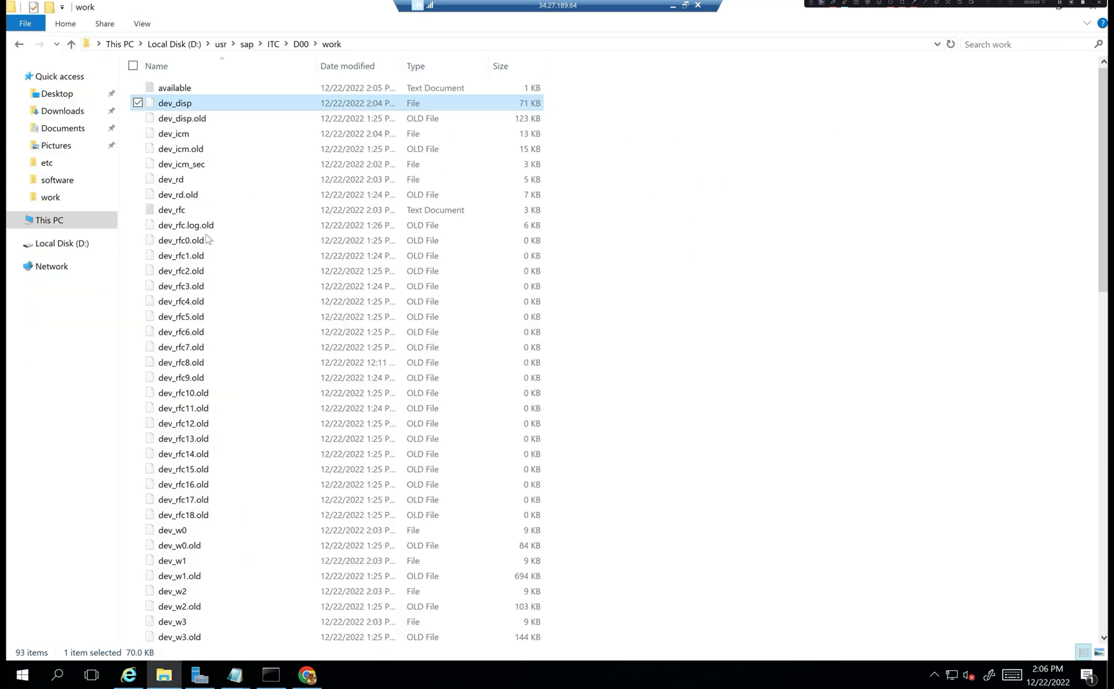
- Open dev_rd in maximized Notepad and inspect its final shared memory and gateway-stop lines
{"action": "double_click", "coordinate": [184, 181]}
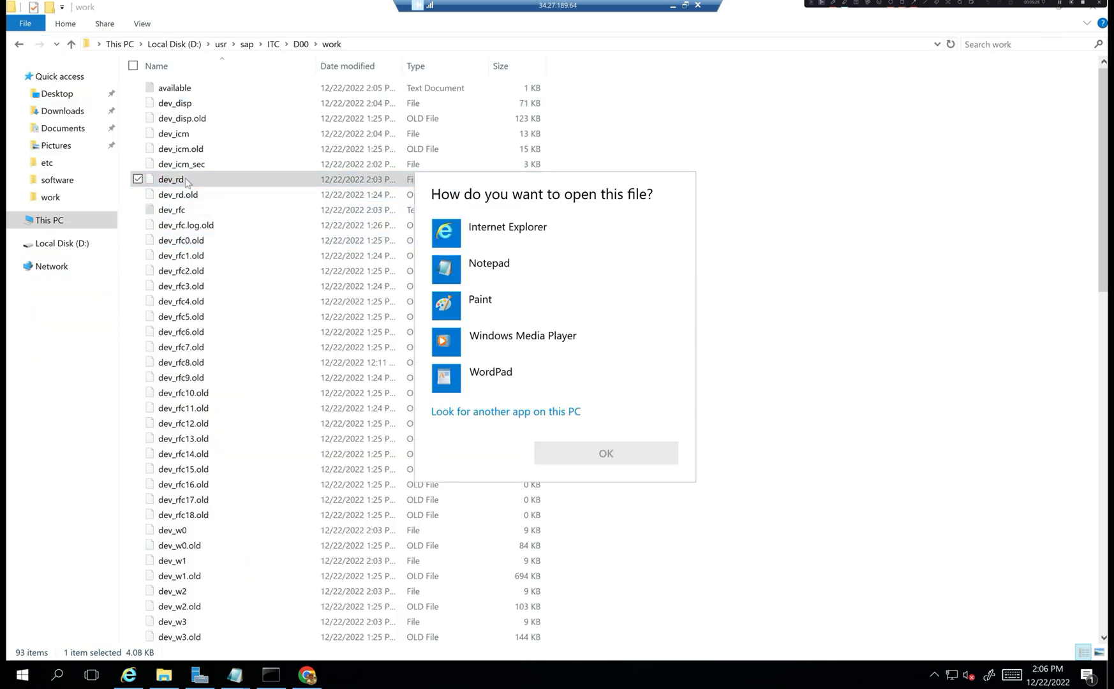
{"action": "double_click", "coordinate": [489, 265]}
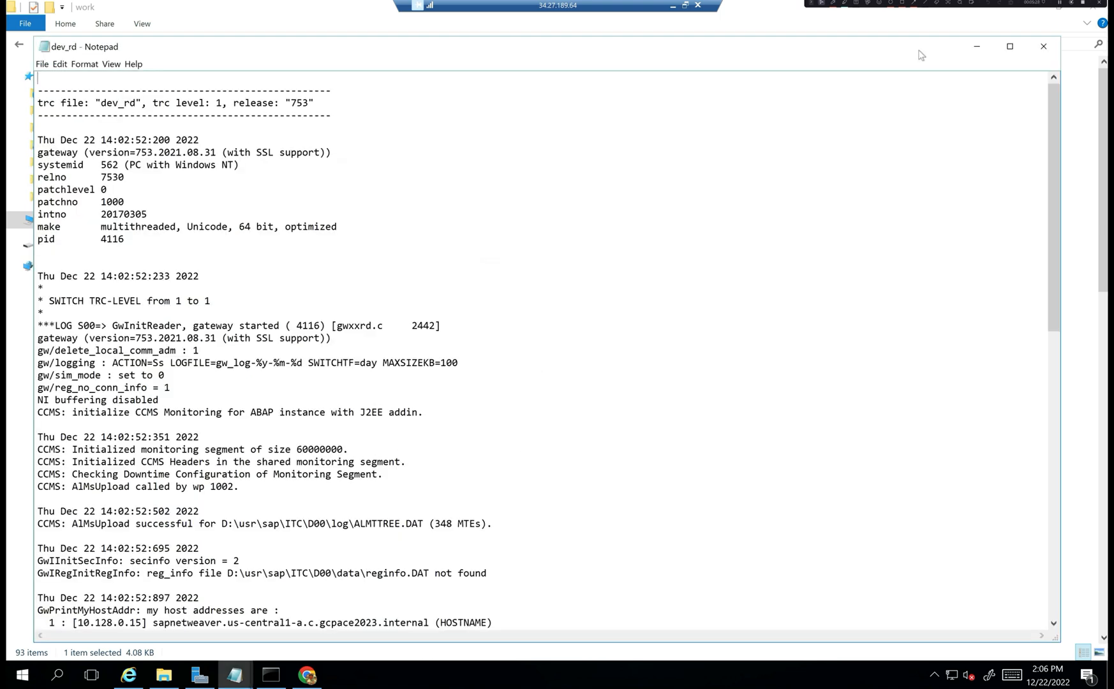
{"action": "double_click", "coordinate": [921, 55]}
{"action": "left_click_drag", "start_coordinate": [1102, 191], "coordinate": [1098, 546]}
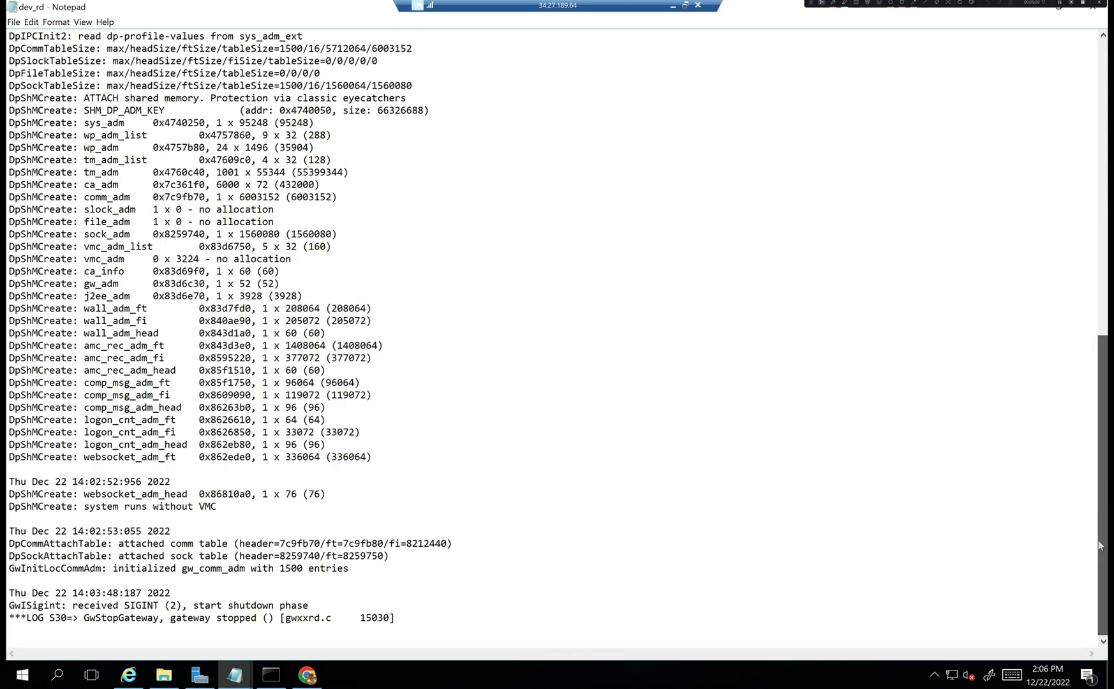
{"action": "left_click_drag", "start_coordinate": [1102, 595], "coordinate": [1103, 595]}
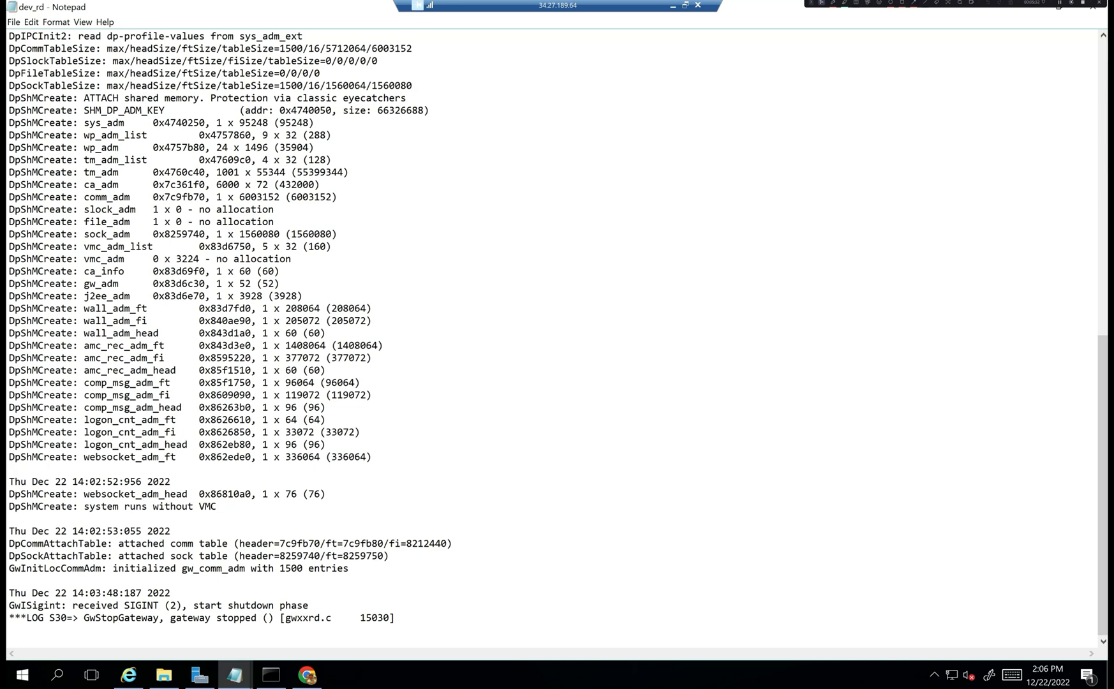
{"action": "left_click_drag", "start_coordinate": [44, 493], "coordinate": [349, 568]}
{"action": "left_click", "coordinate": [309, 606]}
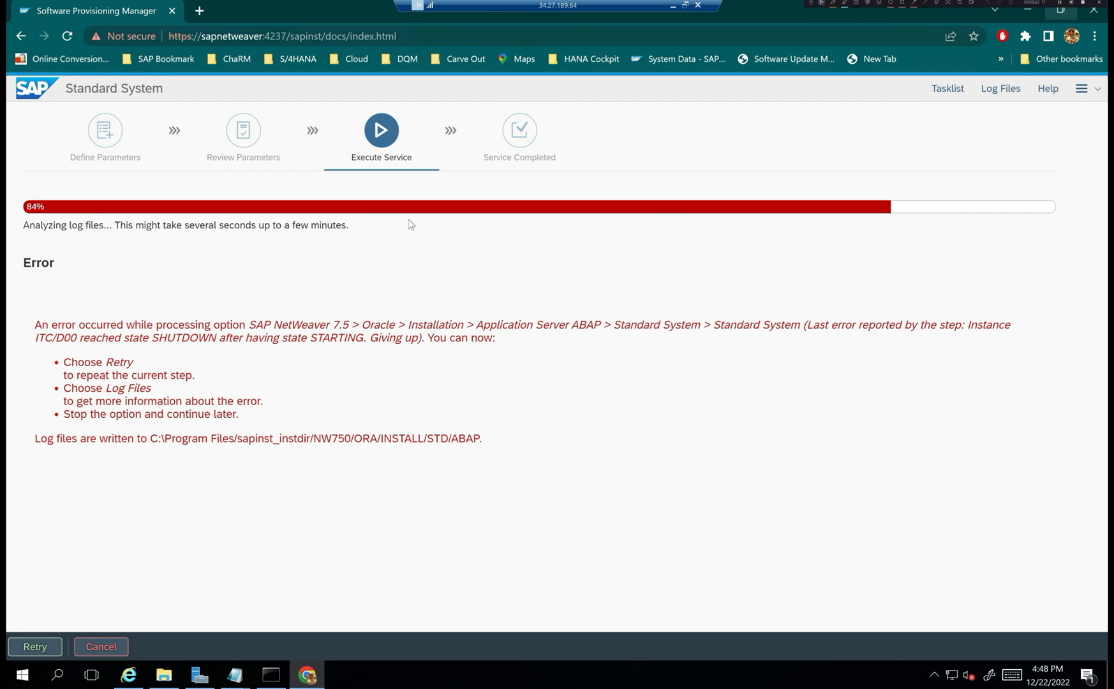
- Minimize the connection bar and restore the remote sapmmc session showing sapnetweaver 0's processes
{"action": "left_click", "coordinate": [673, 6]}
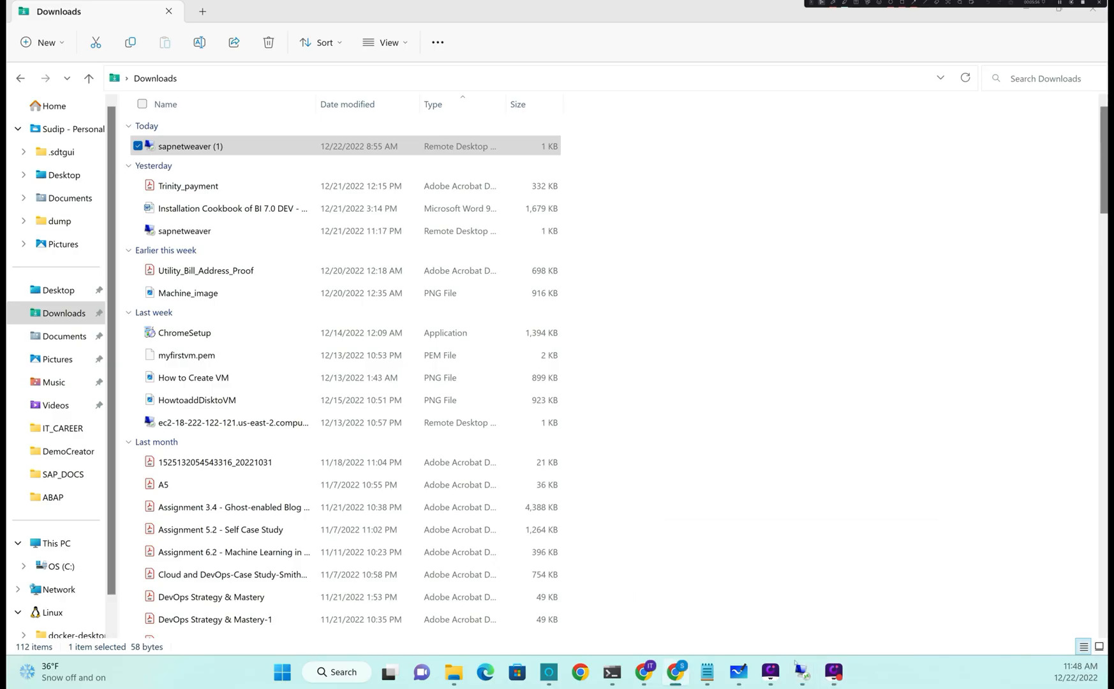
{"action": "mouse_move", "coordinate": [798, 670]}
{"action": "left_click", "coordinate": [875, 597]}
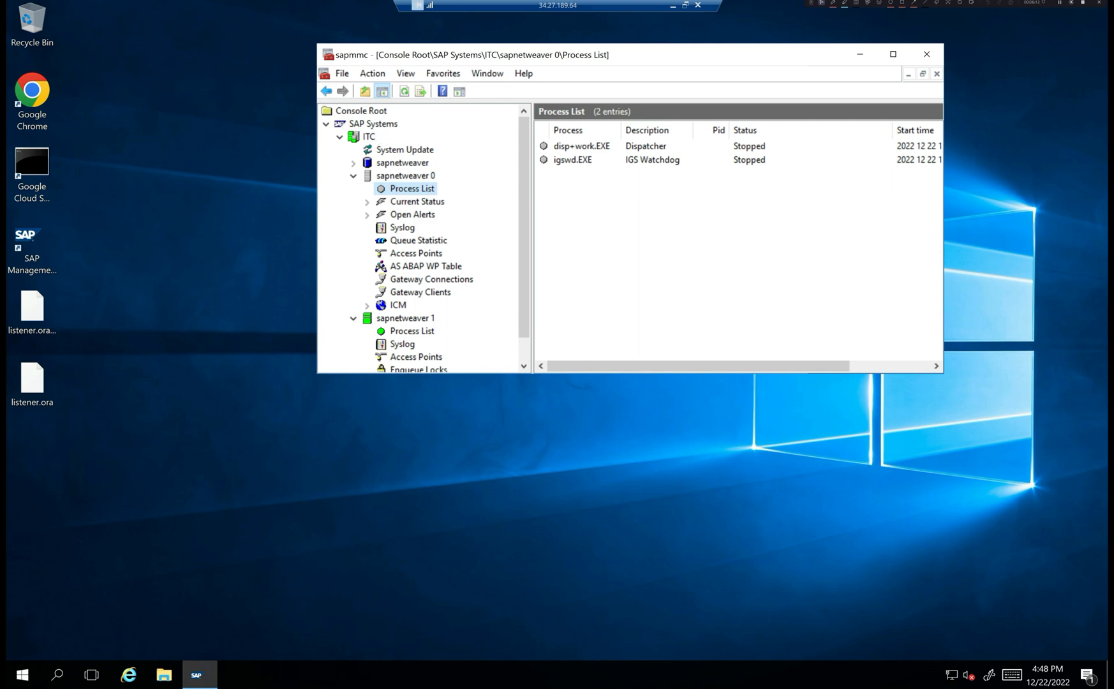
- Enlarge SAP MMC and view the process lists of the ITC ASCS01 and D00 instances
{"action": "left_click", "coordinate": [370, 140]}
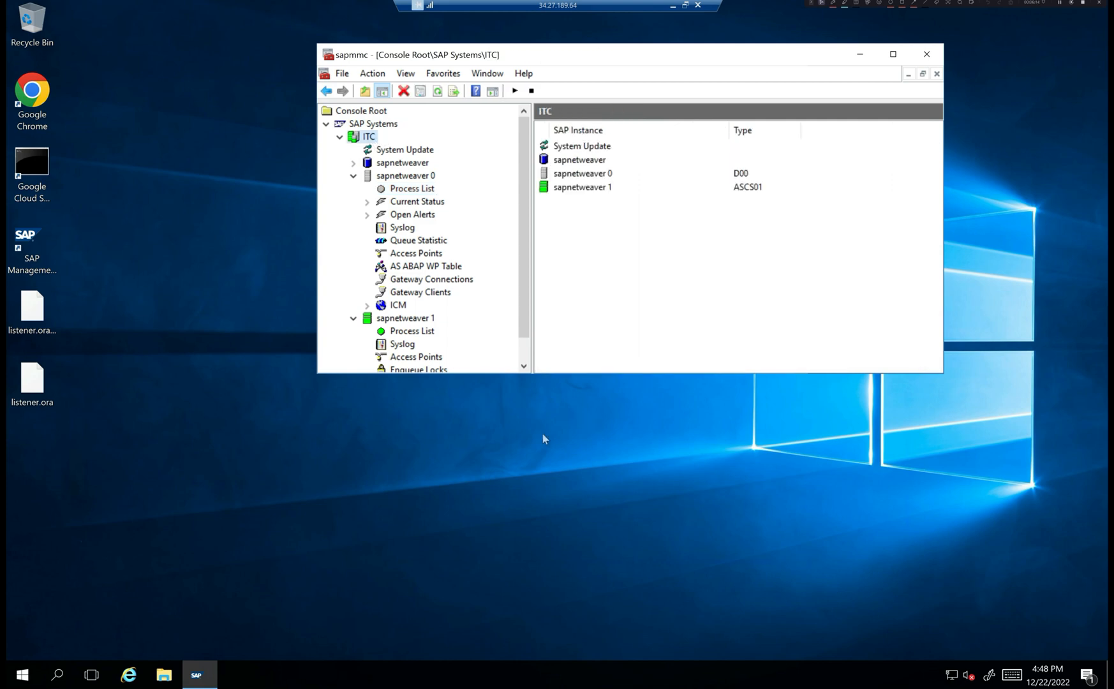
{"action": "left_click_drag", "start_coordinate": [551, 374], "coordinate": [565, 506]}
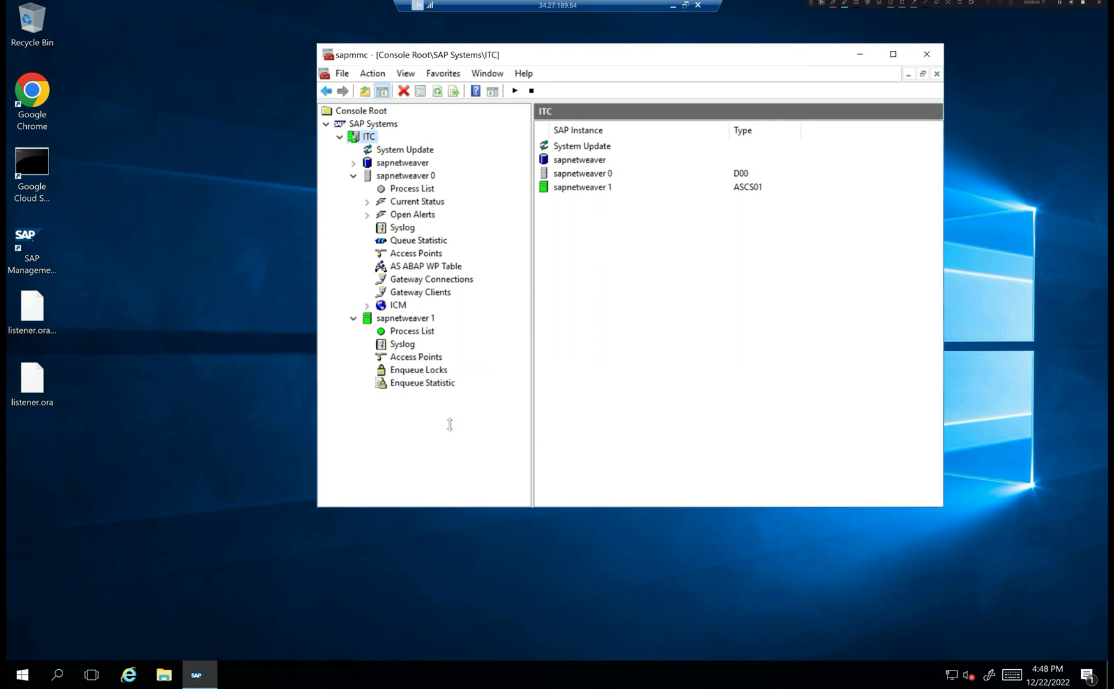
{"action": "left_click", "coordinate": [415, 331]}
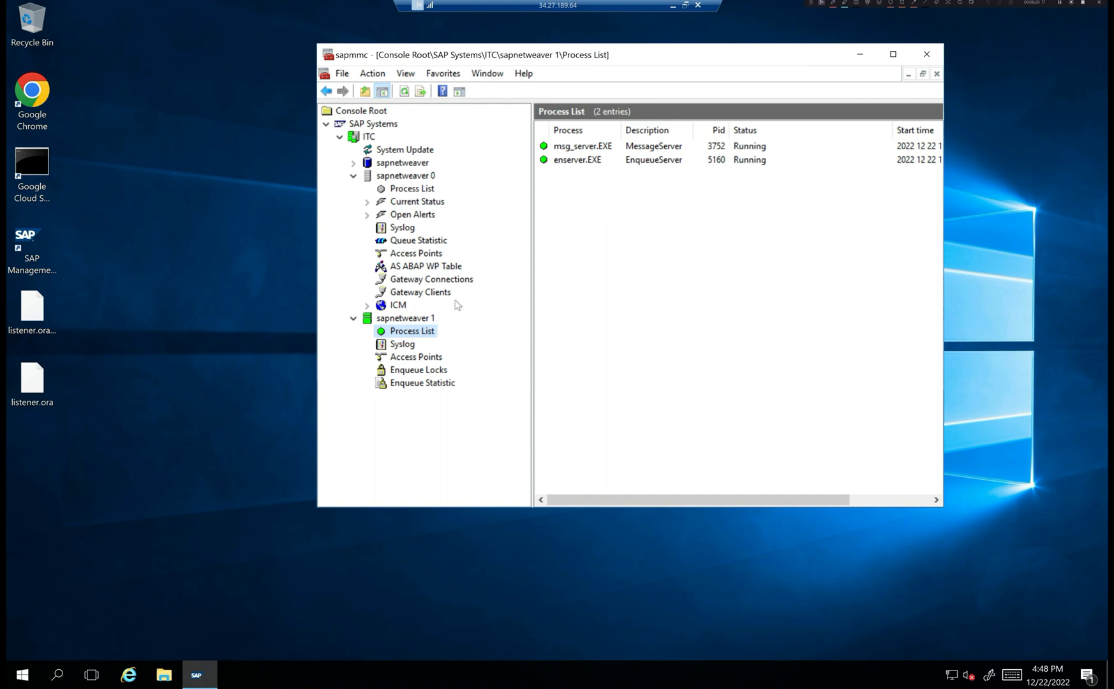
{"action": "left_click", "coordinate": [408, 190]}
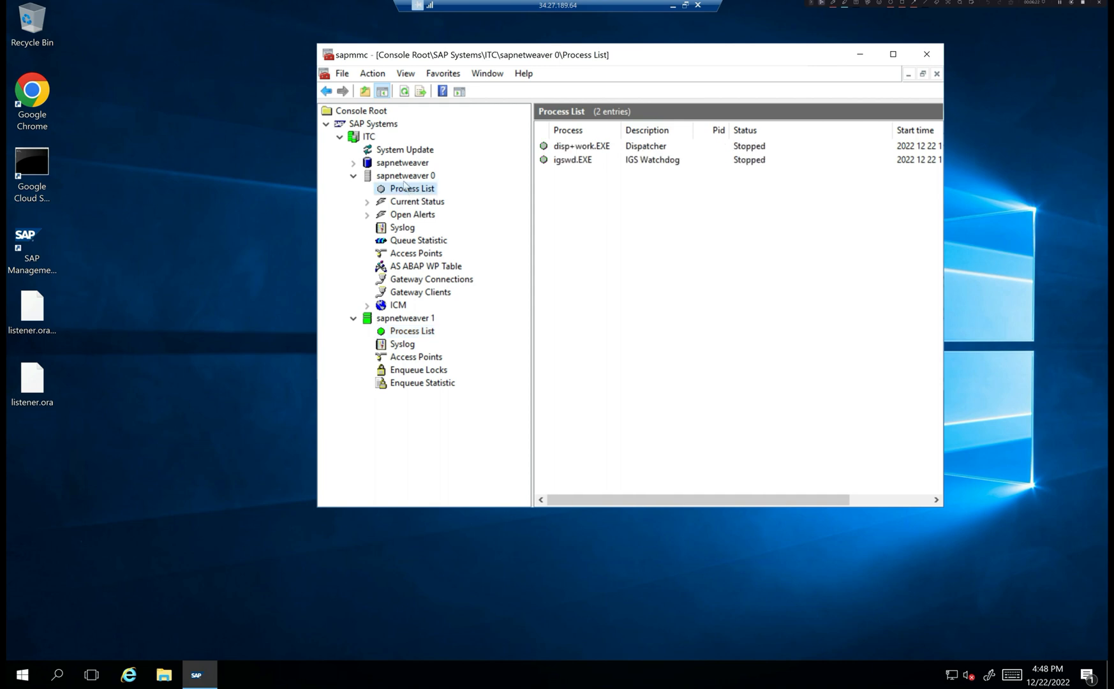
- Start instance sapnetweaver 0, then refresh and select the disp+work.EXE dispatcher
{"action": "right_click", "coordinate": [405, 175]}
{"action": "left_click", "coordinate": [488, 185]}
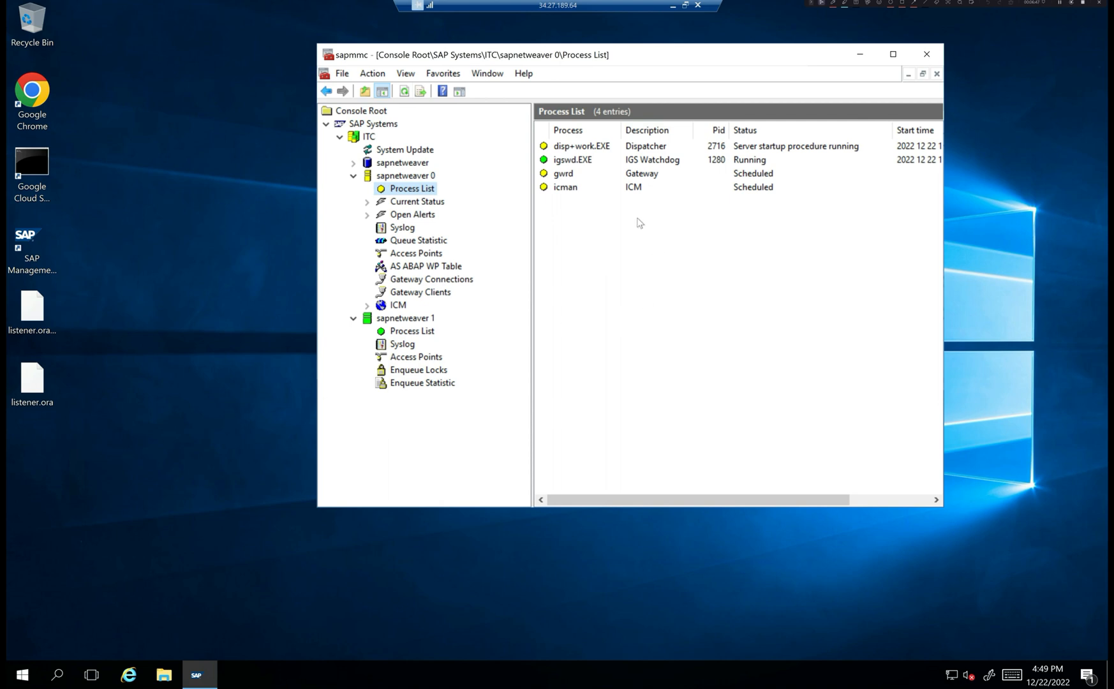
{"action": "left_click", "coordinate": [406, 93]}
{"action": "left_click", "coordinate": [600, 149]}
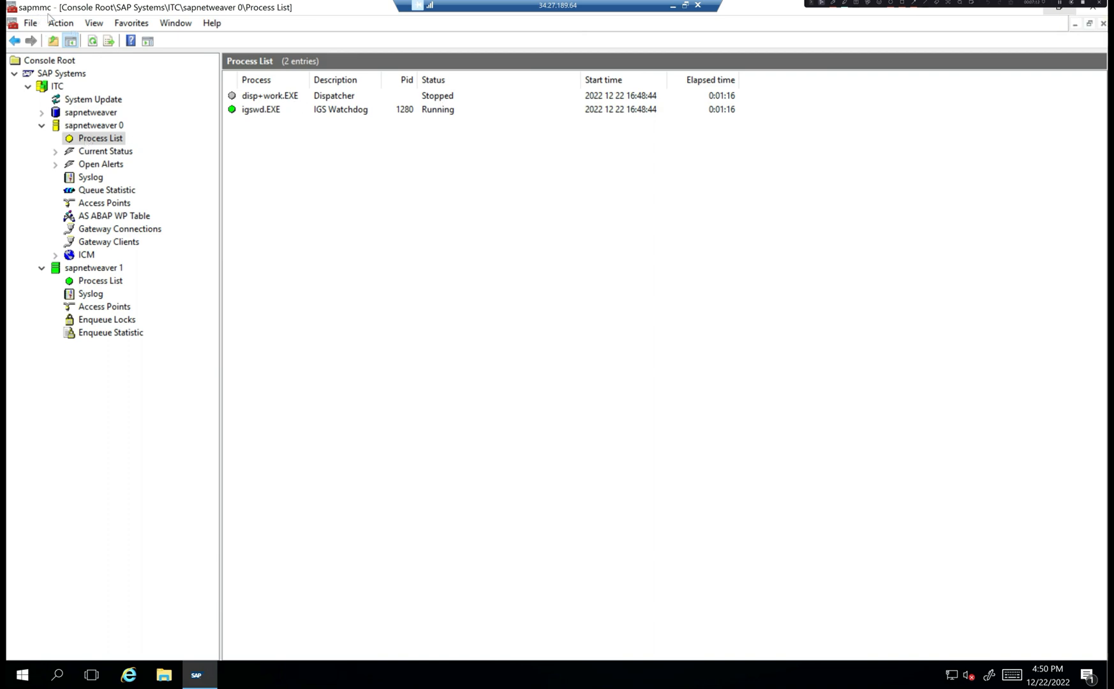
- Launch Command Prompt as administrator from Windows search
{"action": "left_click", "coordinate": [58, 674]}
{"action": "type", "text": "cmd"}
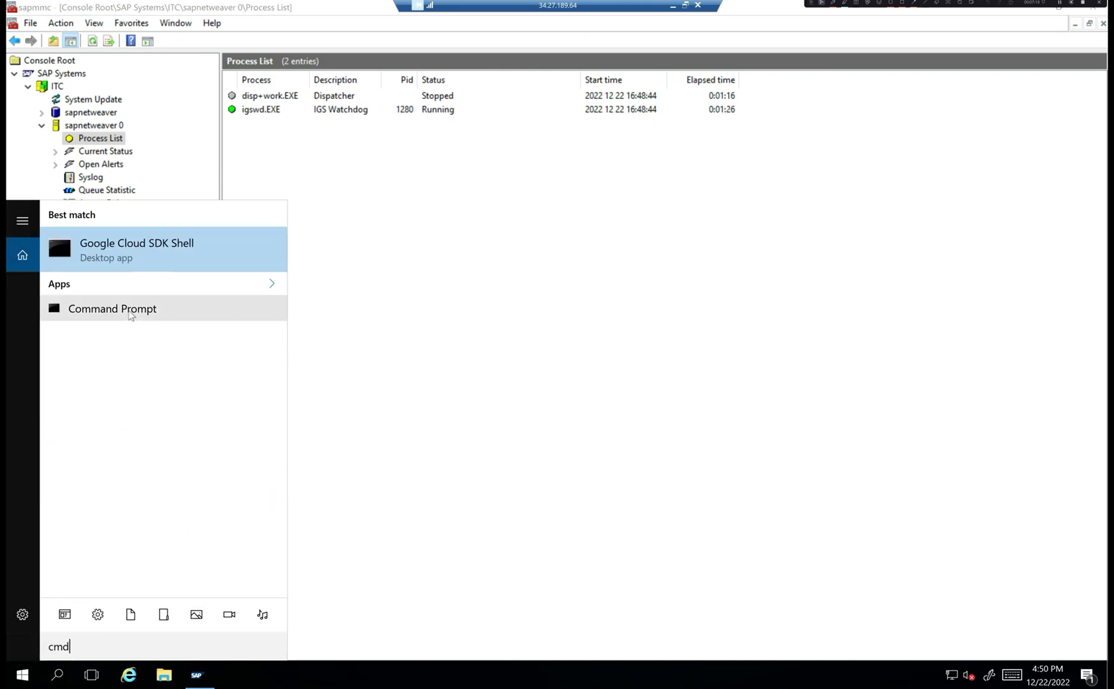
{"action": "right_click", "coordinate": [129, 310]}
{"action": "left_click", "coordinate": [165, 327]}
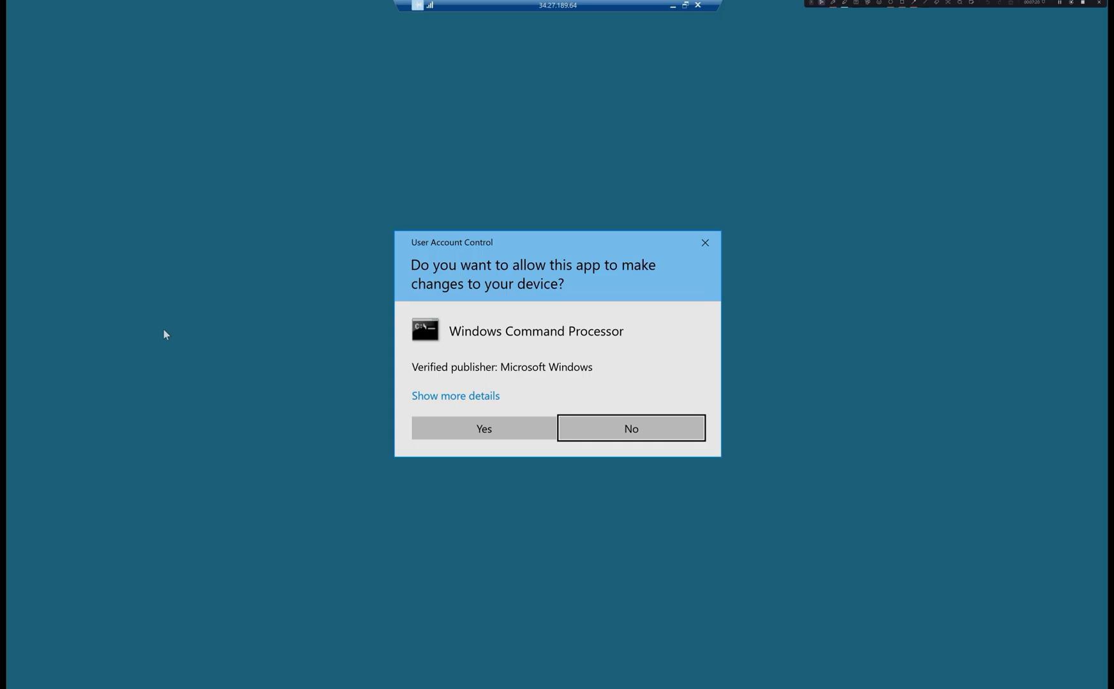
{"action": "left_click", "coordinate": [483, 428]}
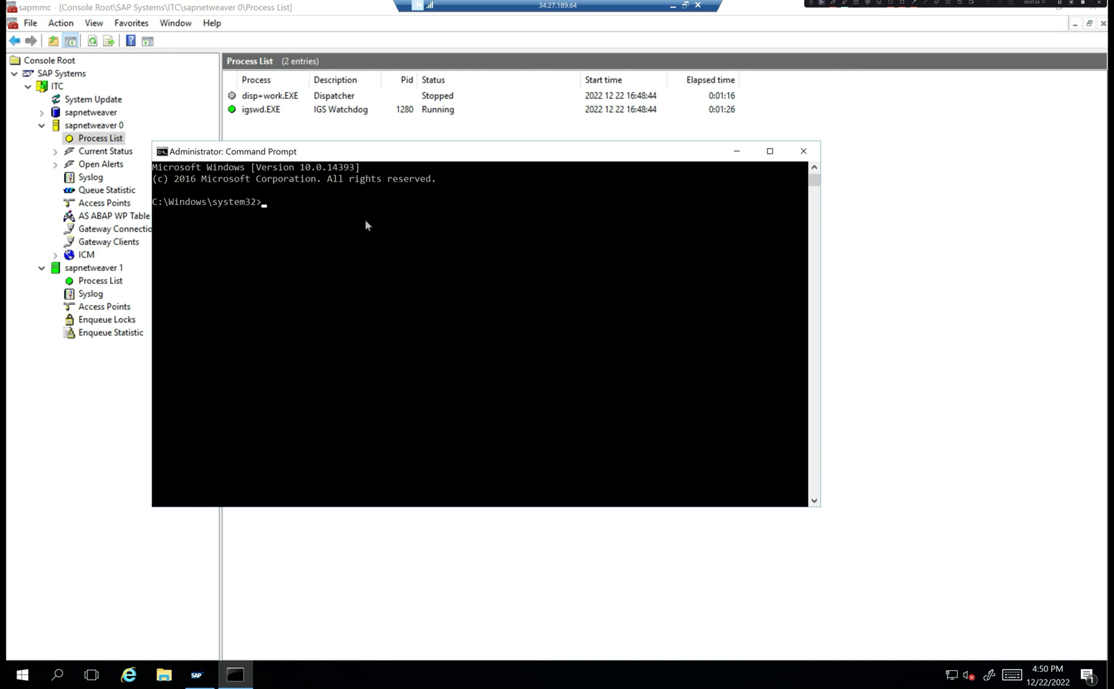
- Run sapstart.exe name=ITC nr=00 SAPDIAHOST=sapnetweaver, then bring up File Explorer
{"action": "type", "text": "sapstart.exe name=ITC nr="}
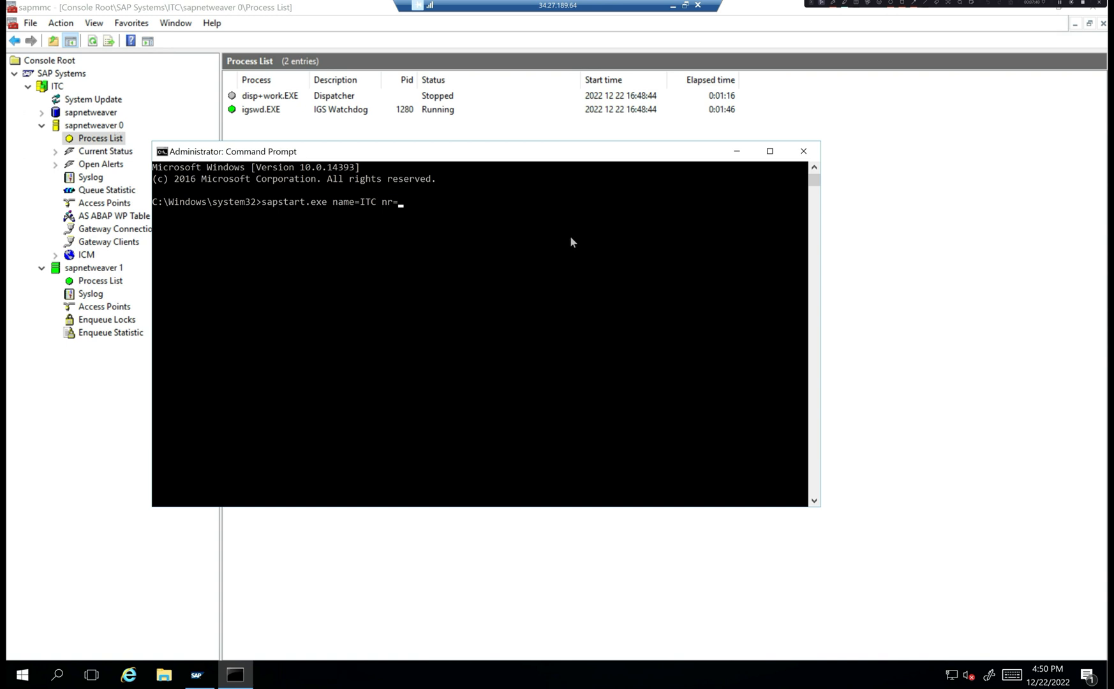
{"action": "type", "text": "00"}
{"action": "type", "text": "sapnetweaver"}
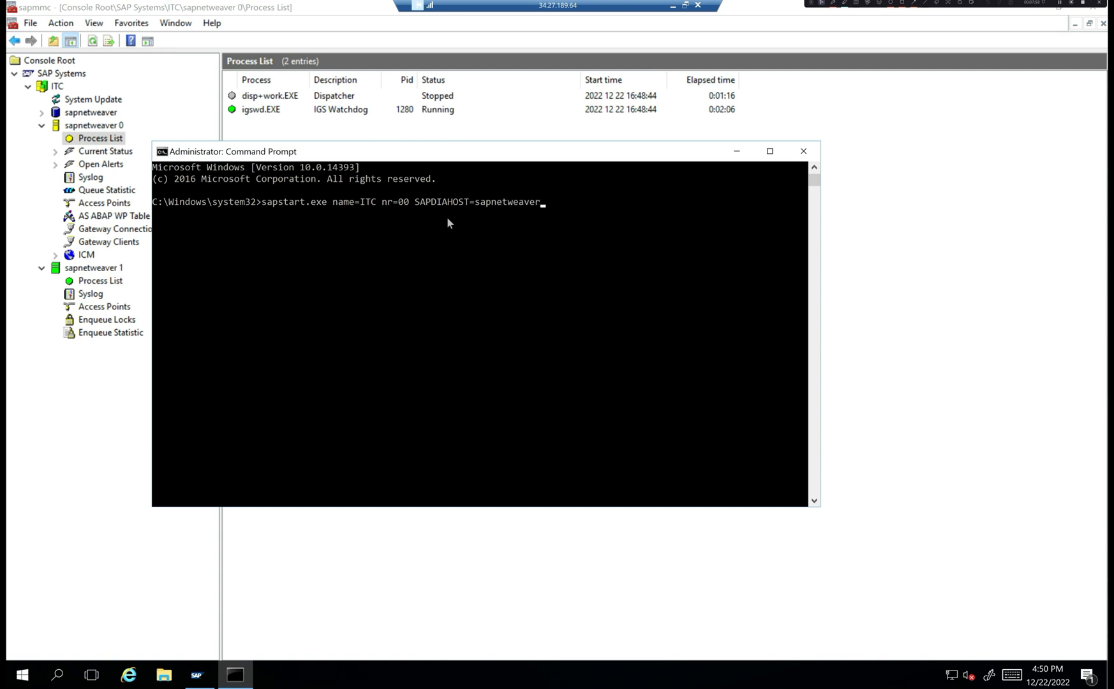
{"action": "key", "text": "Return"}
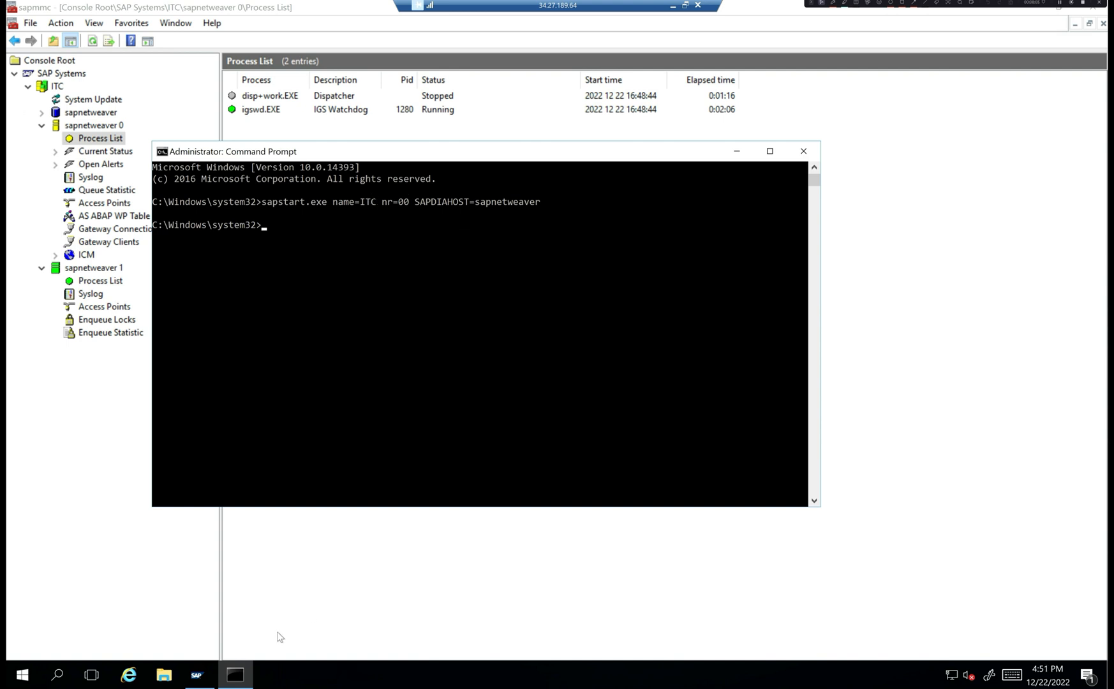
{"action": "left_click", "coordinate": [164, 674]}
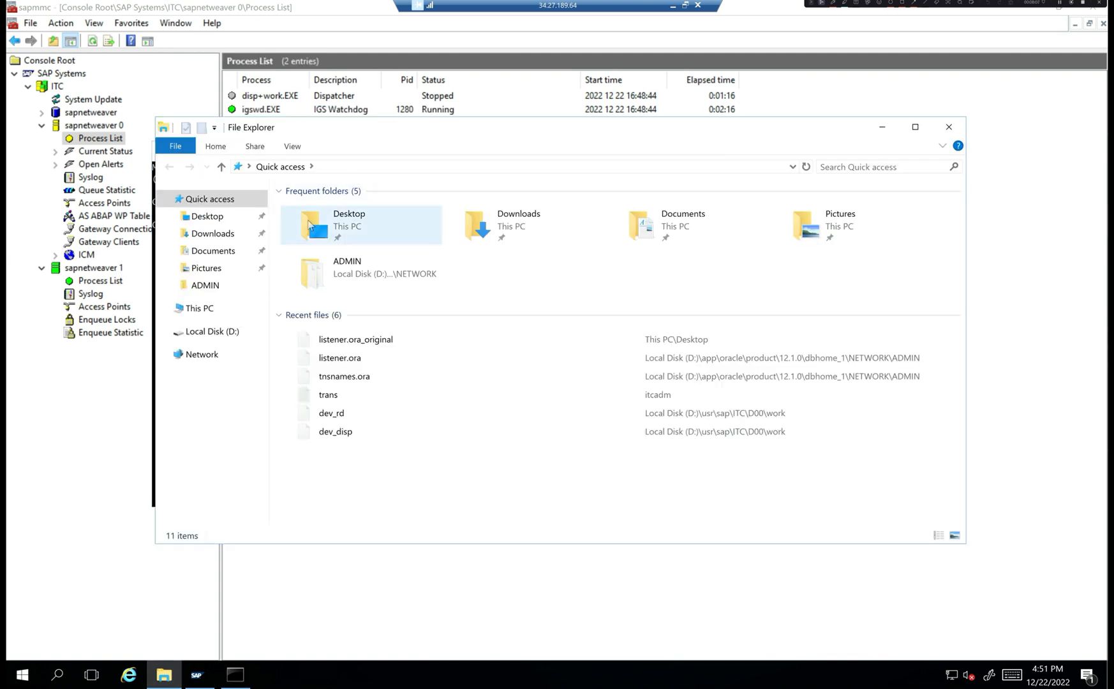
- Maximize Explorer and browse to the D:\usr\sap\ITC\D00\work folder
{"action": "double_click", "coordinate": [373, 132]}
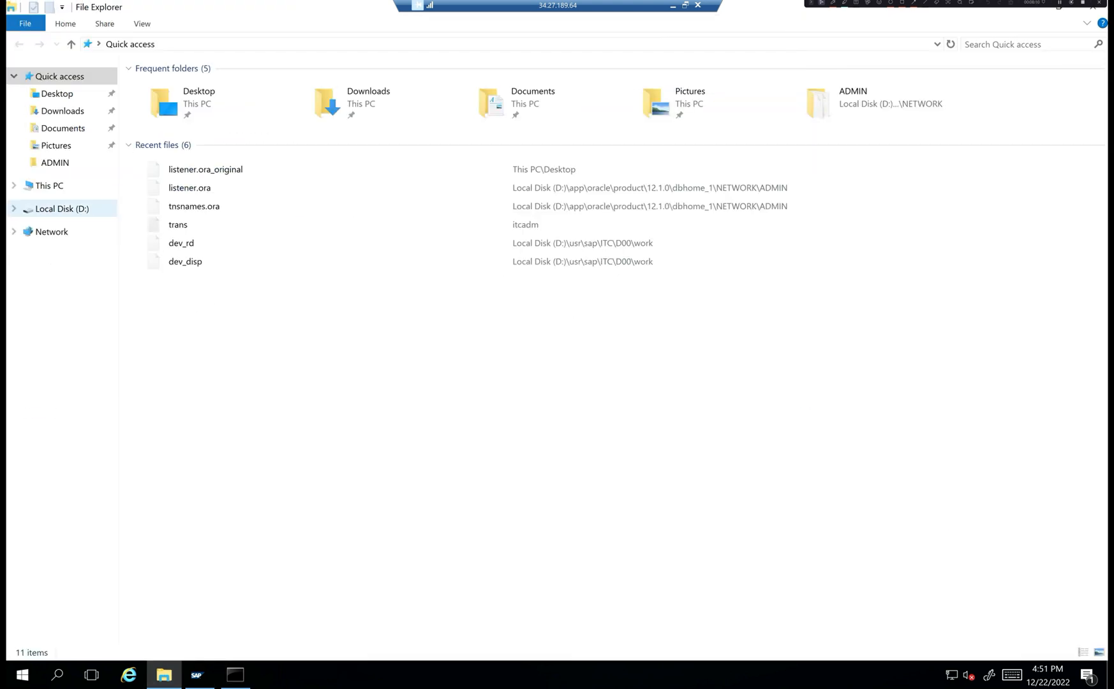
{"action": "left_click", "coordinate": [69, 210]}
{"action": "double_click", "coordinate": [153, 134]}
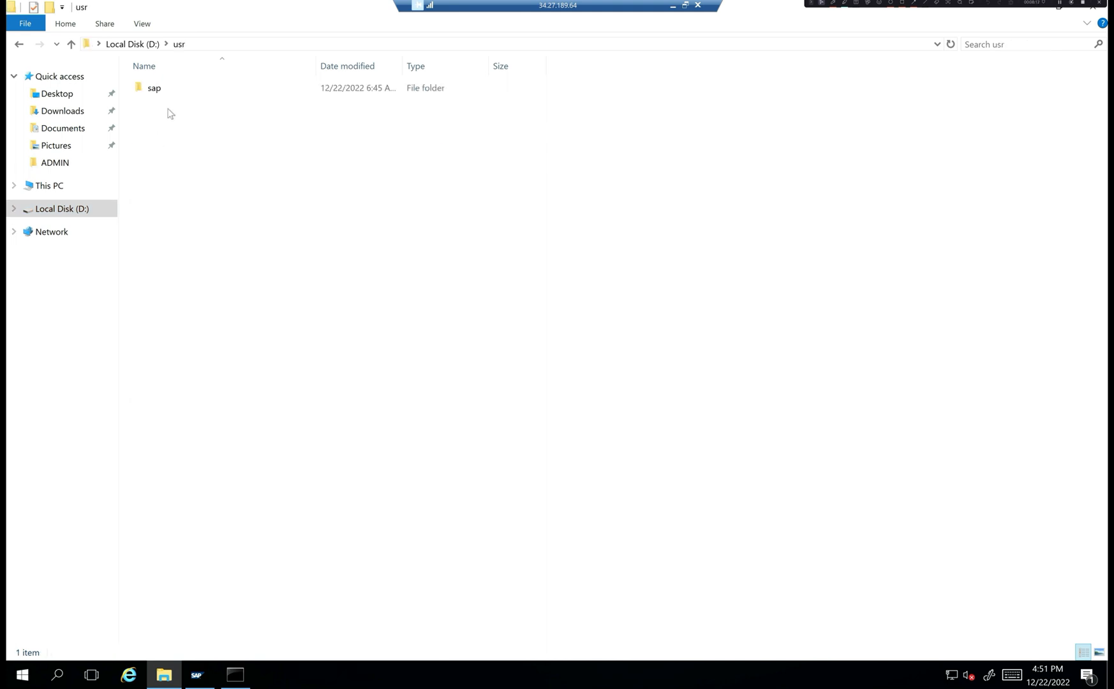
{"action": "double_click", "coordinate": [179, 90]}
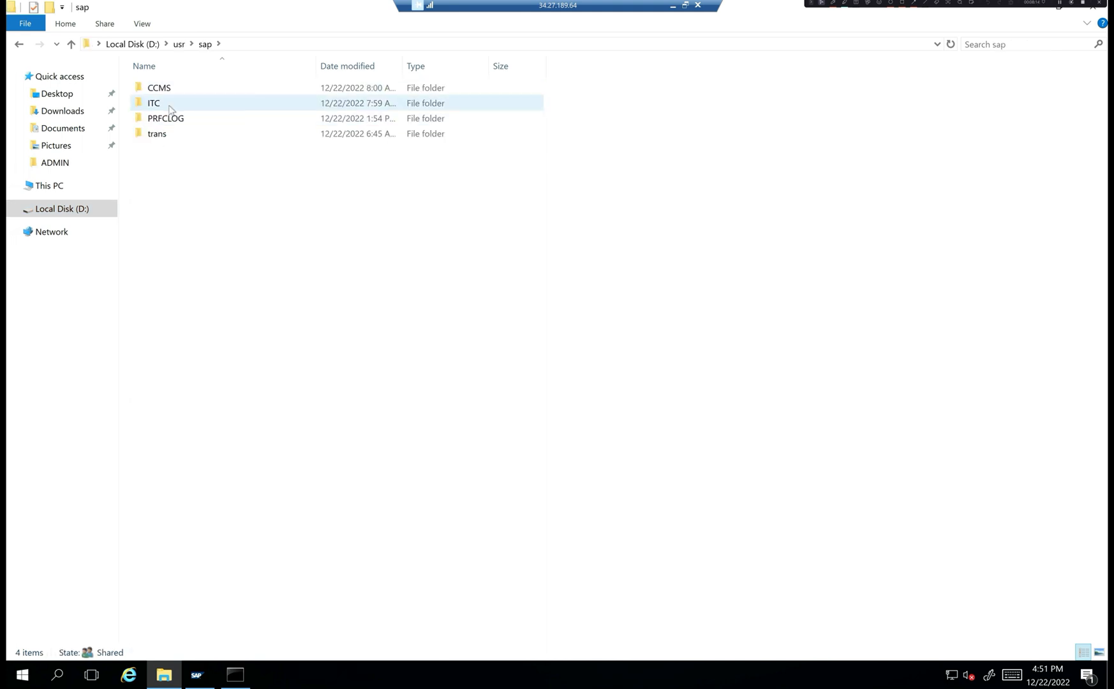
{"action": "double_click", "coordinate": [171, 104]}
{"action": "left_click", "coordinate": [155, 109]}
{"action": "double_click", "coordinate": [153, 110]}
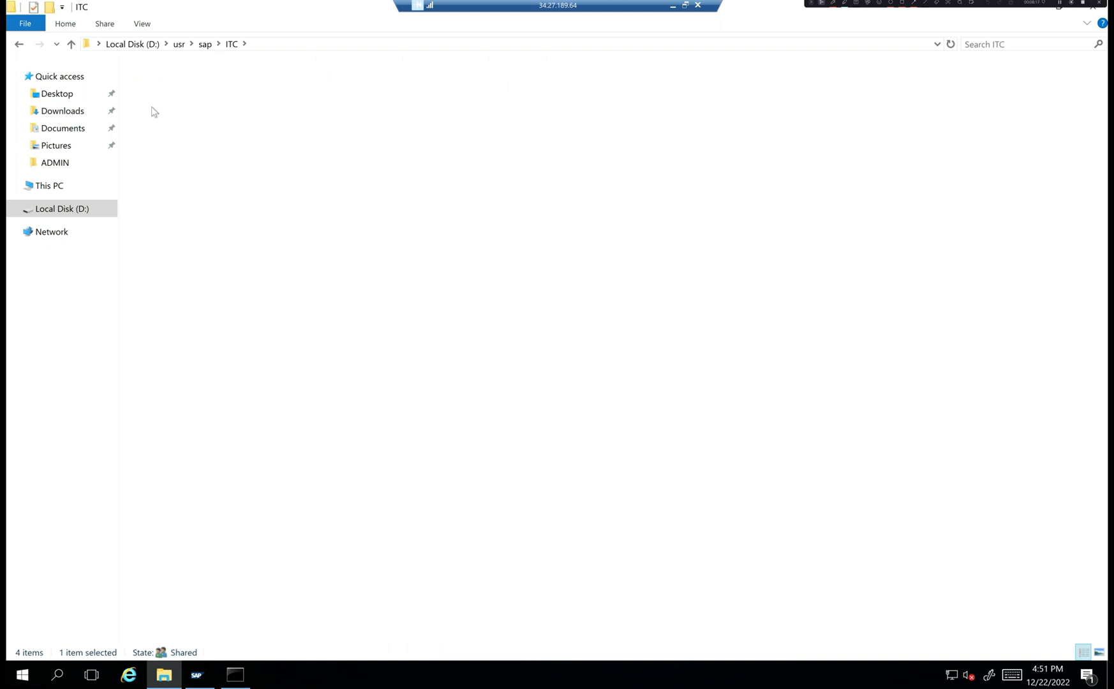
{"action": "left_click", "coordinate": [159, 165]}
{"action": "double_click", "coordinate": [159, 165]}
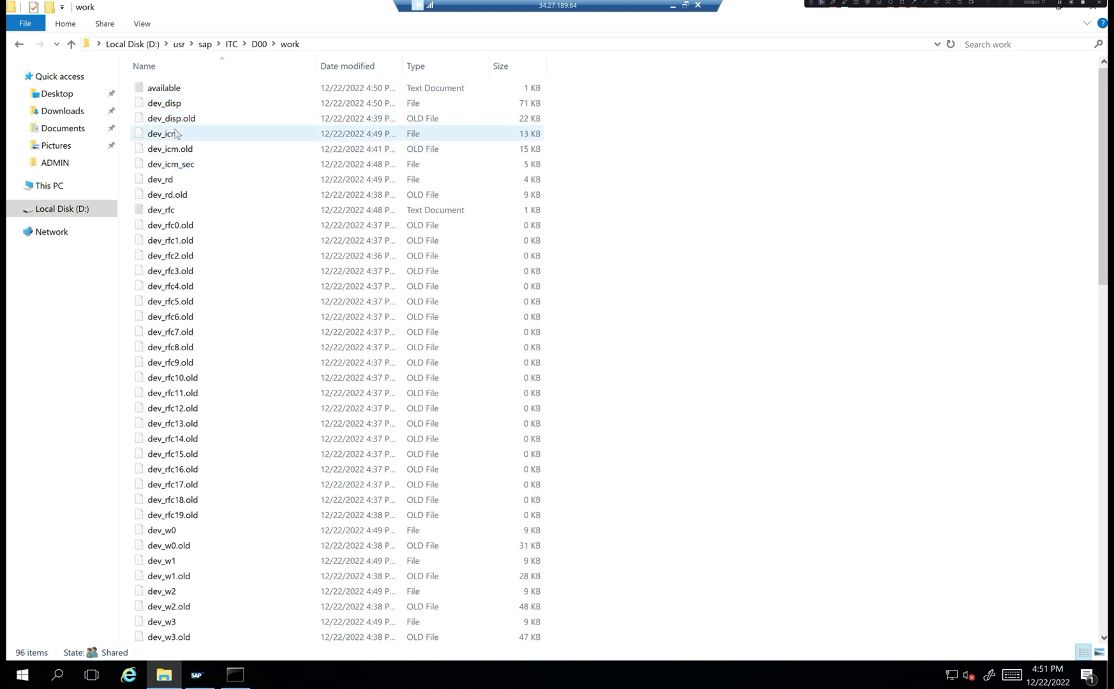
- Open dev_disp in Notepad and highlight the final cleanup lines and Good Bye message
{"action": "double_click", "coordinate": [183, 107]}
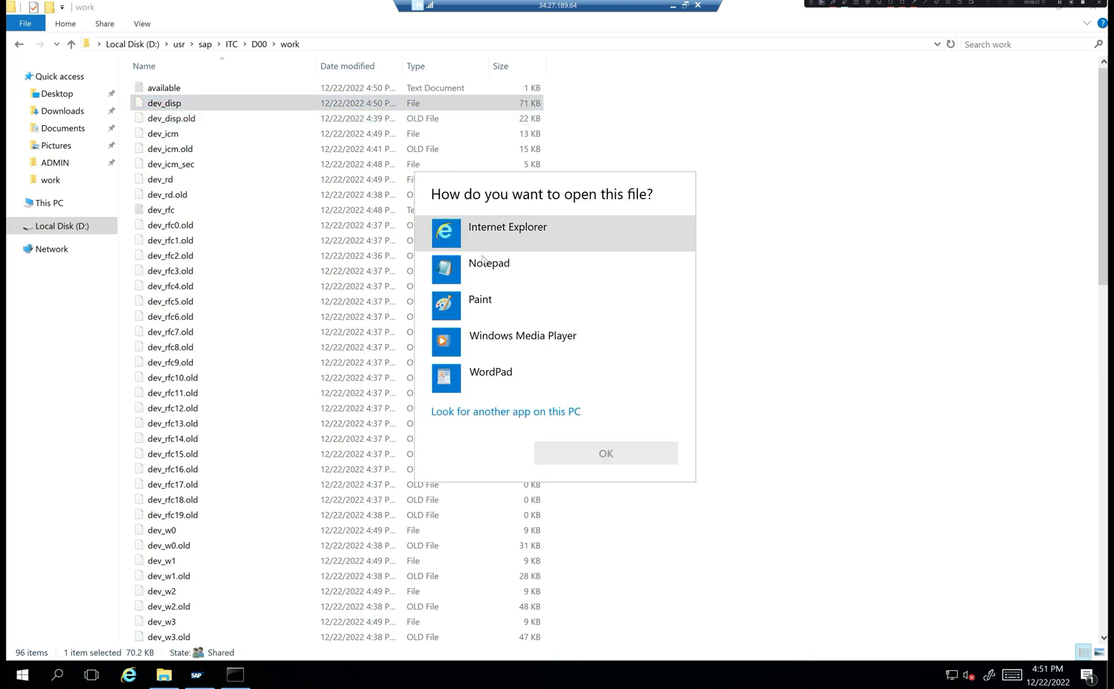
{"action": "double_click", "coordinate": [475, 262]}
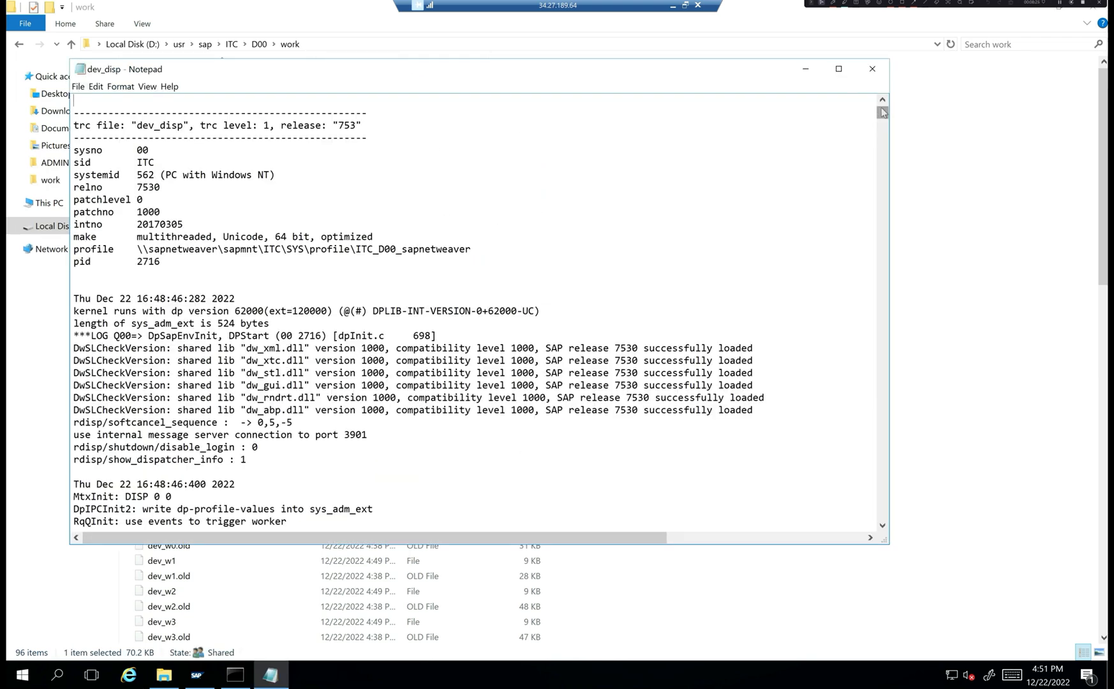
{"action": "left_click_drag", "start_coordinate": [883, 113], "coordinate": [898, 550]}
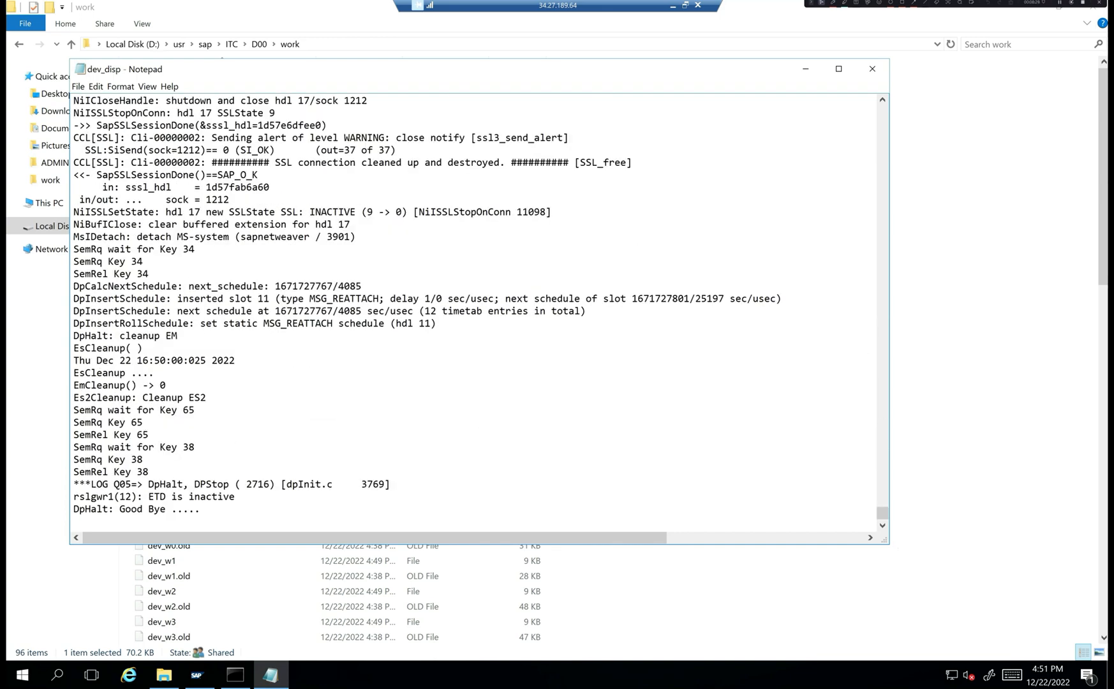
{"action": "left_click_drag", "start_coordinate": [126, 286], "coordinate": [144, 422]}
{"action": "left_click", "coordinate": [145, 423]}
{"action": "scroll", "coordinate": [145, 423], "scroll_direction": "up", "scroll_amount": 2}
{"action": "scroll", "coordinate": [144, 422], "scroll_direction": "down", "scroll_amount": 2}
{"action": "left_click_drag", "start_coordinate": [171, 509], "coordinate": [102, 509]}
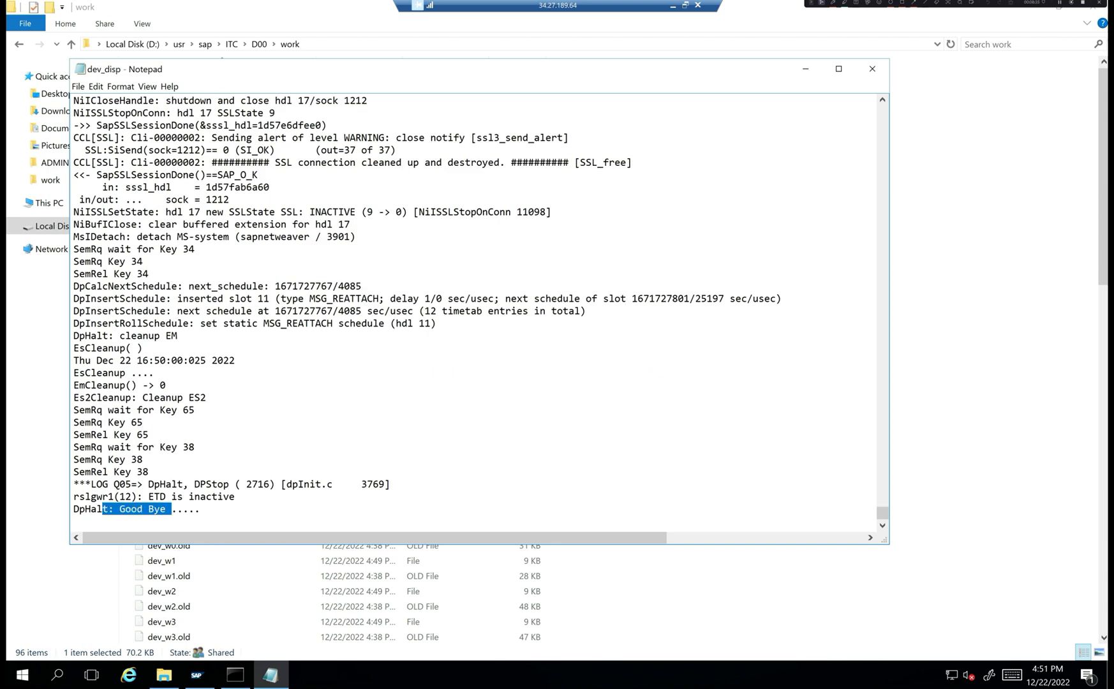
- Highlight the wp_adm[19], [18] and [16] lock lines, then set dev_disp aside and open dev_w0
{"action": "scroll", "coordinate": [427, 311], "scroll_direction": "up", "scroll_amount": 1}
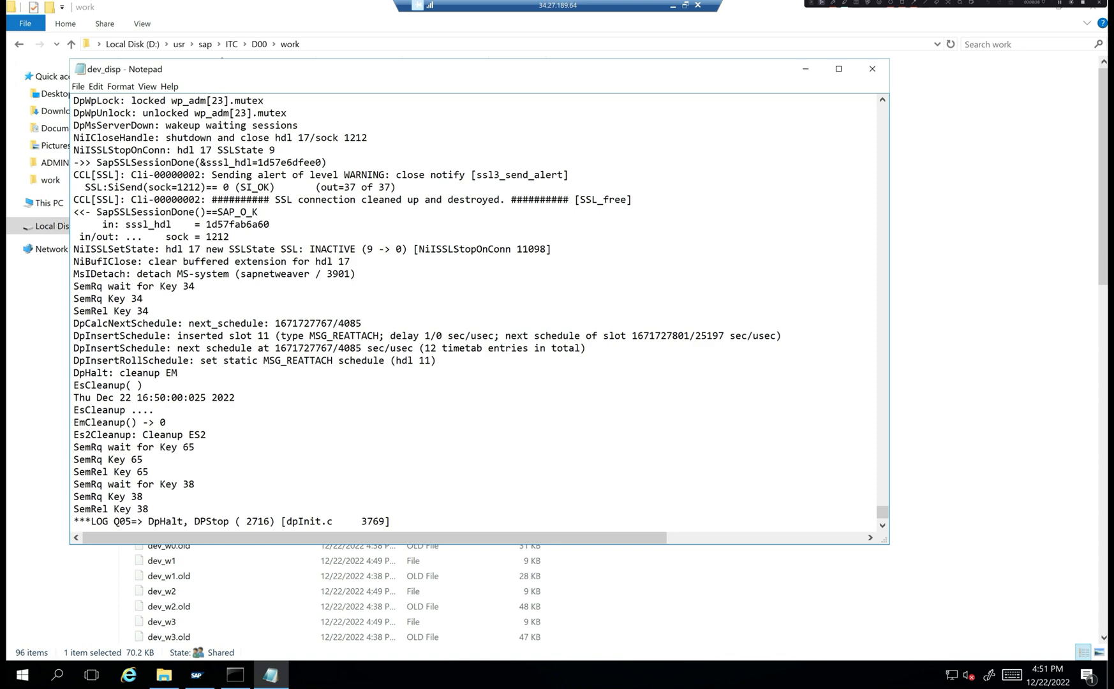
{"action": "scroll", "coordinate": [427, 311], "scroll_direction": "up", "scroll_amount": 4}
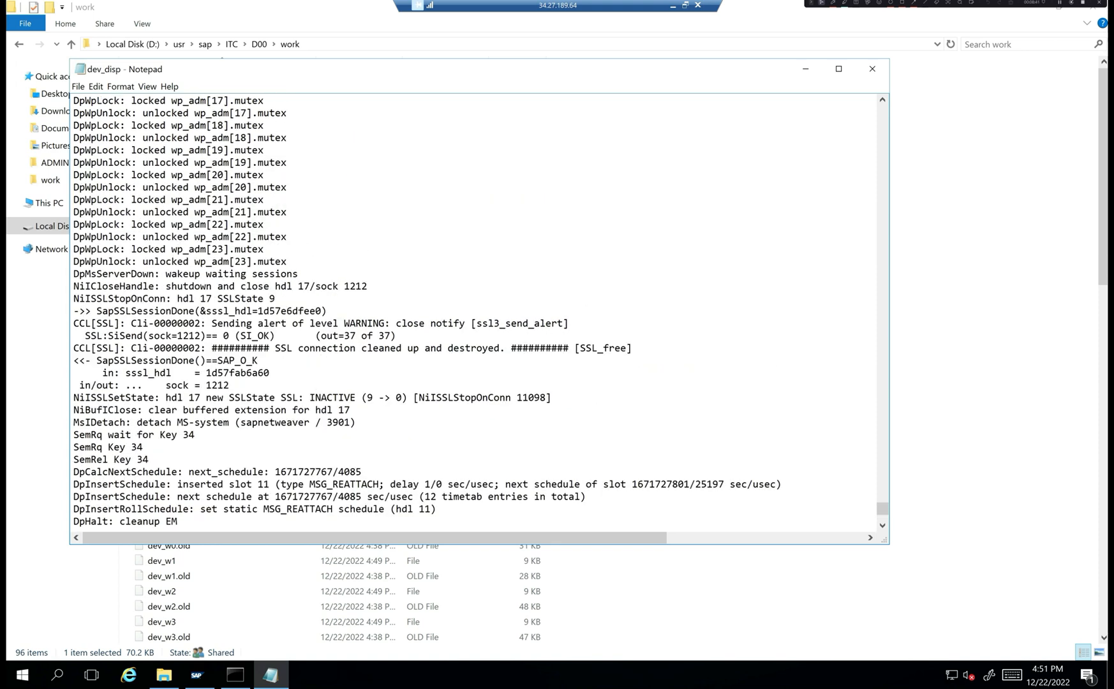
{"action": "left_click_drag", "start_coordinate": [102, 150], "coordinate": [263, 150]}
{"action": "scroll", "coordinate": [427, 311], "scroll_direction": "up", "scroll_amount": 1}
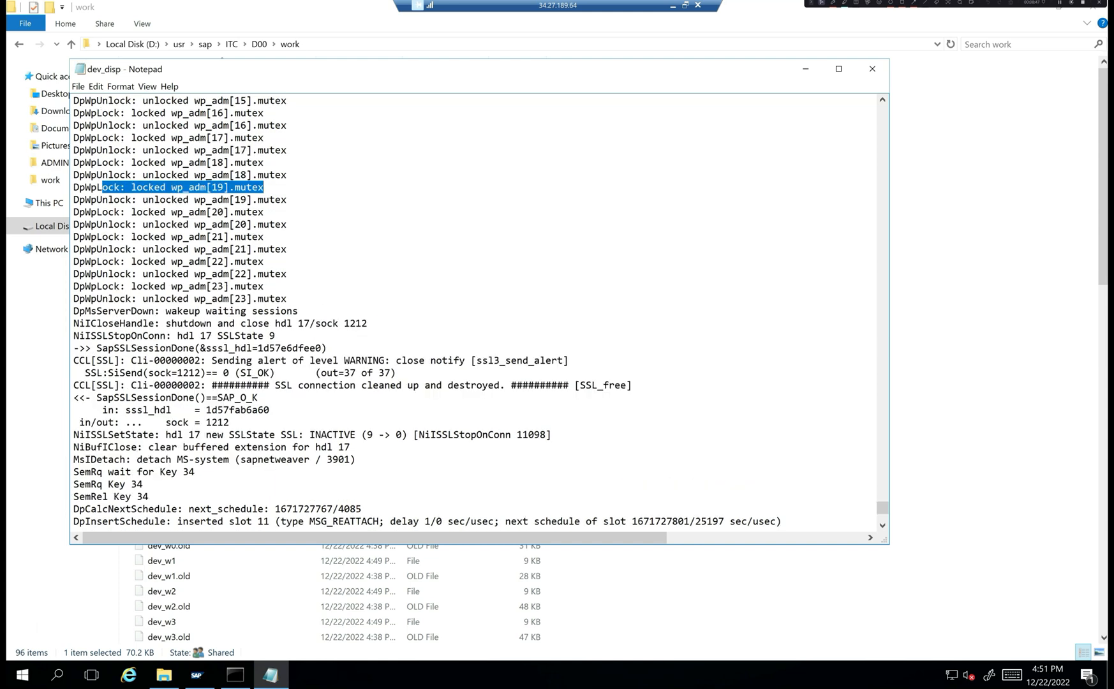
{"action": "left_click_drag", "start_coordinate": [176, 162], "coordinate": [223, 162]}
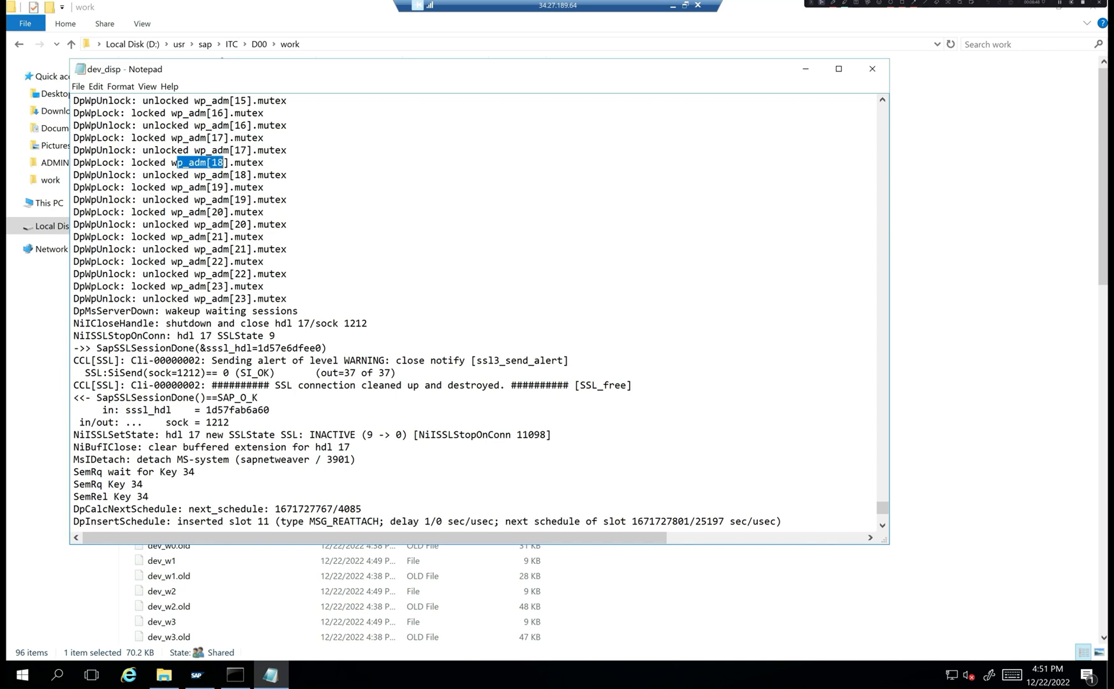
{"action": "left_click", "coordinate": [217, 137]}
{"action": "left_click_drag", "start_coordinate": [217, 113], "coordinate": [212, 125]}
{"action": "scroll", "coordinate": [212, 125], "scroll_direction": "up", "scroll_amount": 1}
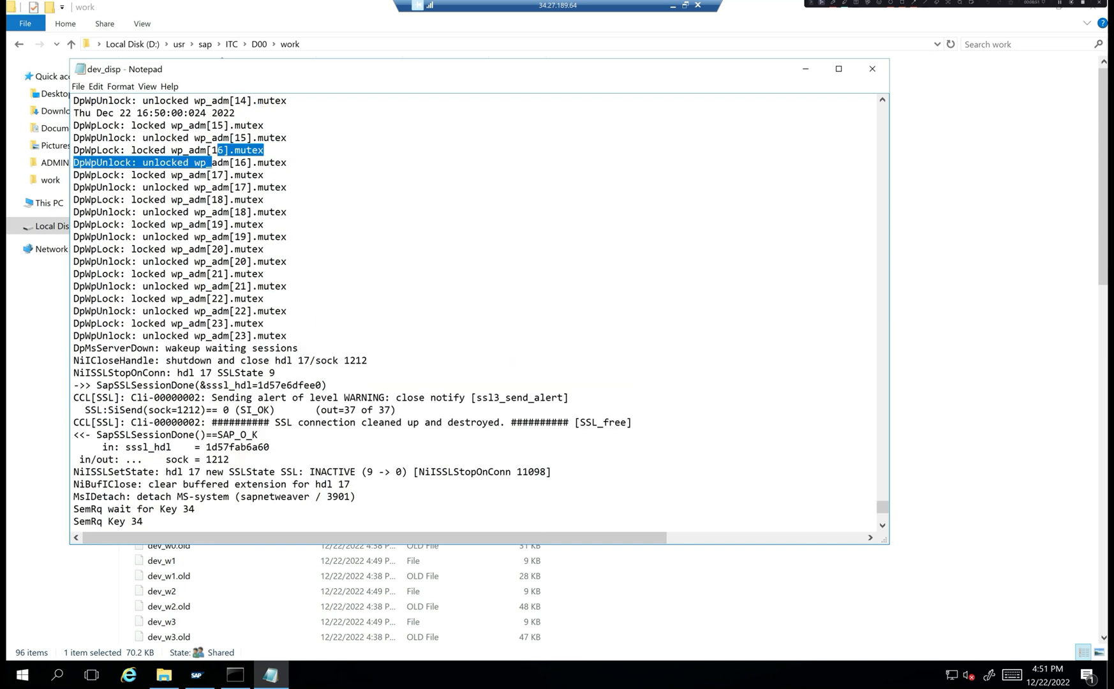
{"action": "left_click", "coordinate": [805, 68]}
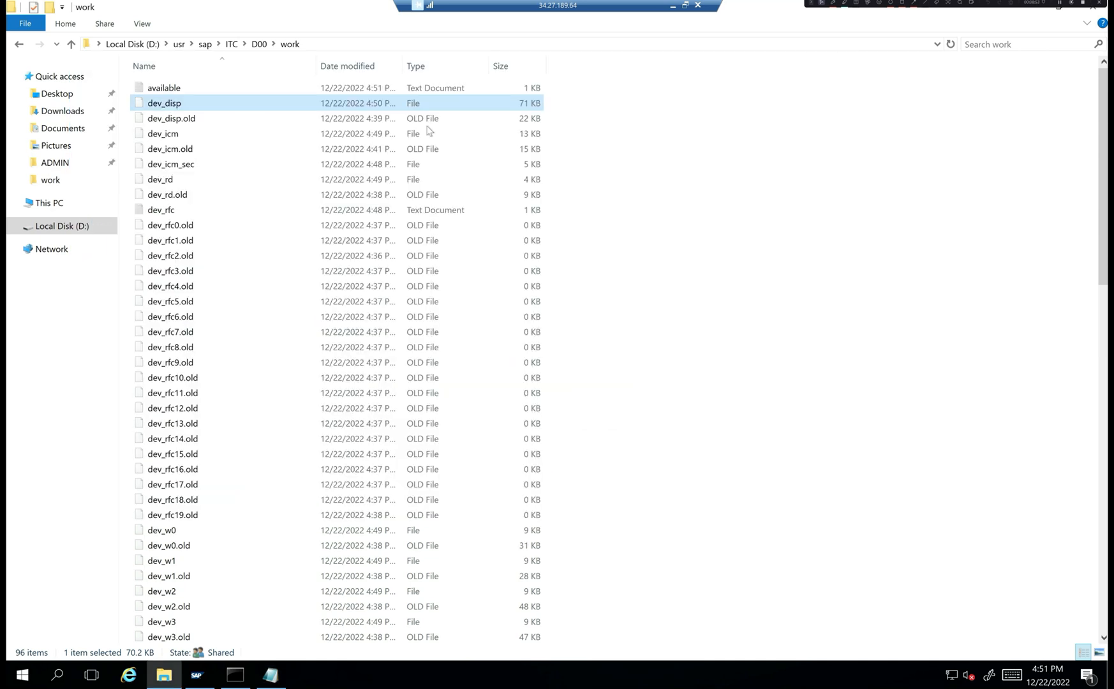
{"action": "double_click", "coordinate": [171, 533]}
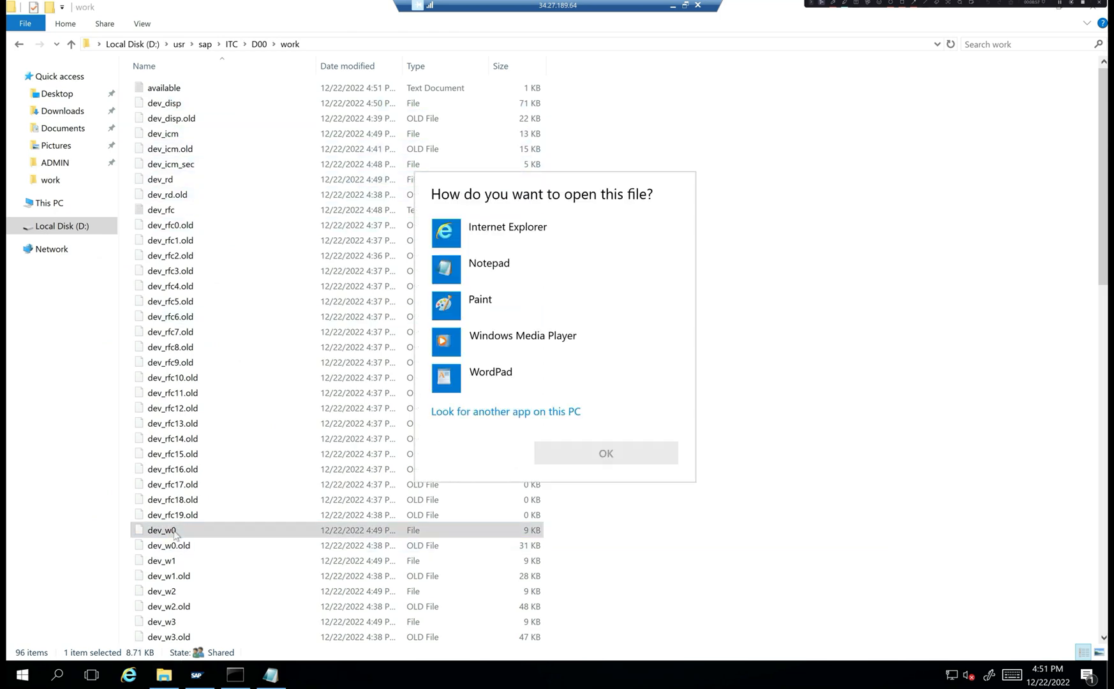
- Open dev_w0 in Notepad and highlight the db_connect error
{"action": "left_click", "coordinate": [496, 267]}
{"action": "left_click", "coordinate": [606, 453]}
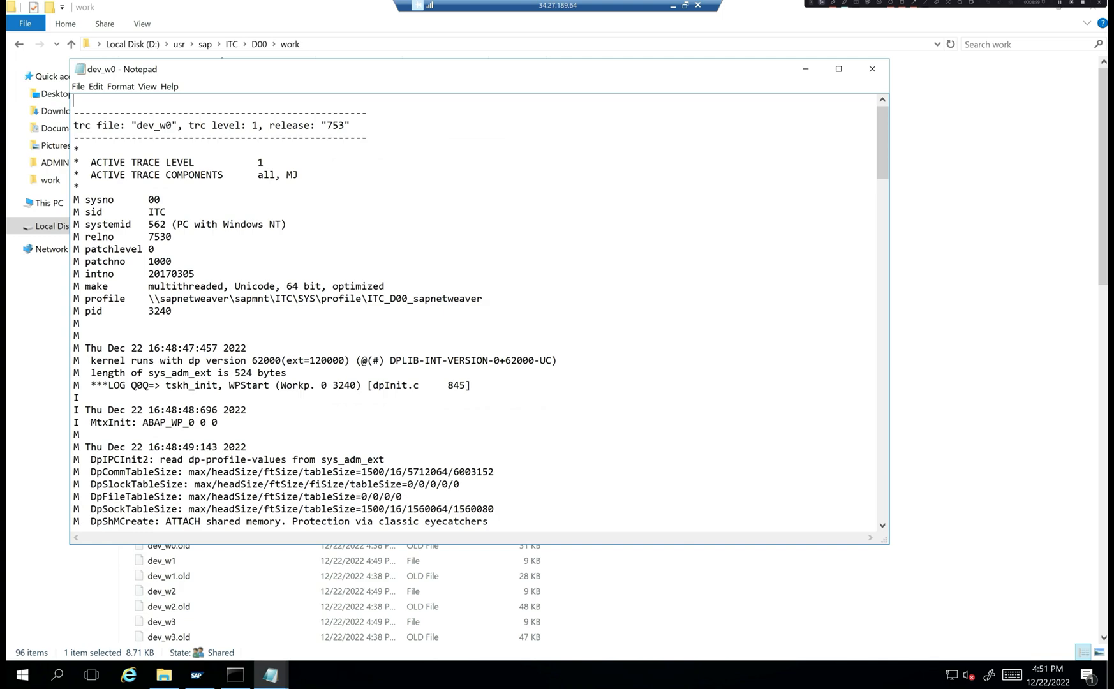
{"action": "scroll", "coordinate": [475, 312], "scroll_direction": "down", "scroll_amount": 8}
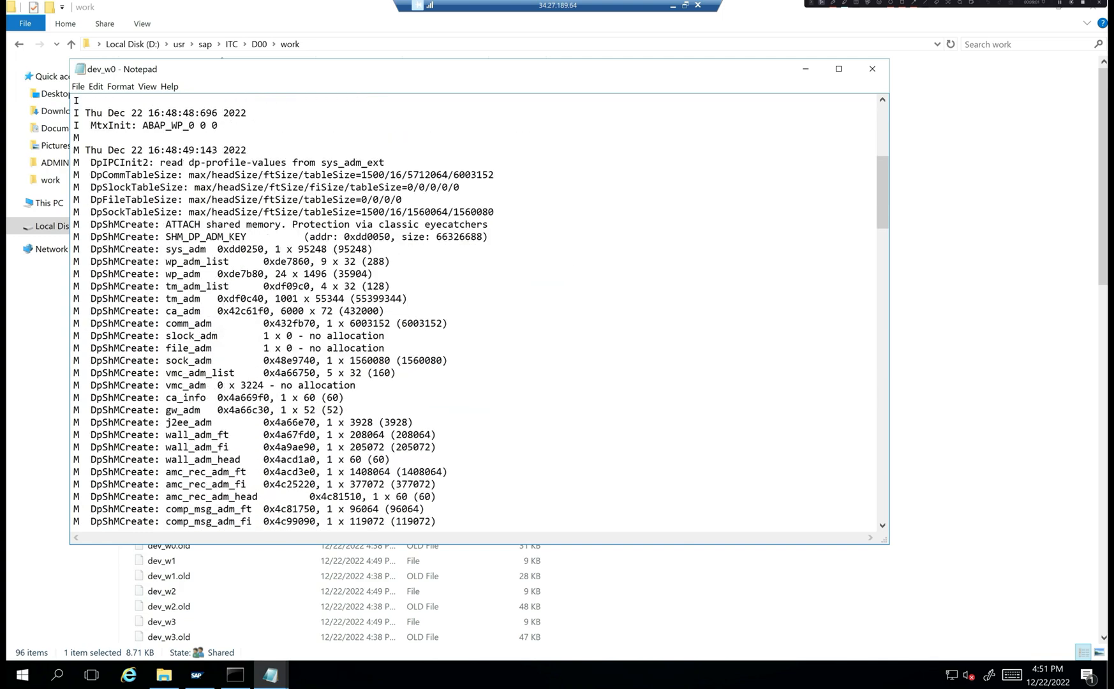
{"action": "left_click_drag", "start_coordinate": [883, 180], "coordinate": [905, 450]}
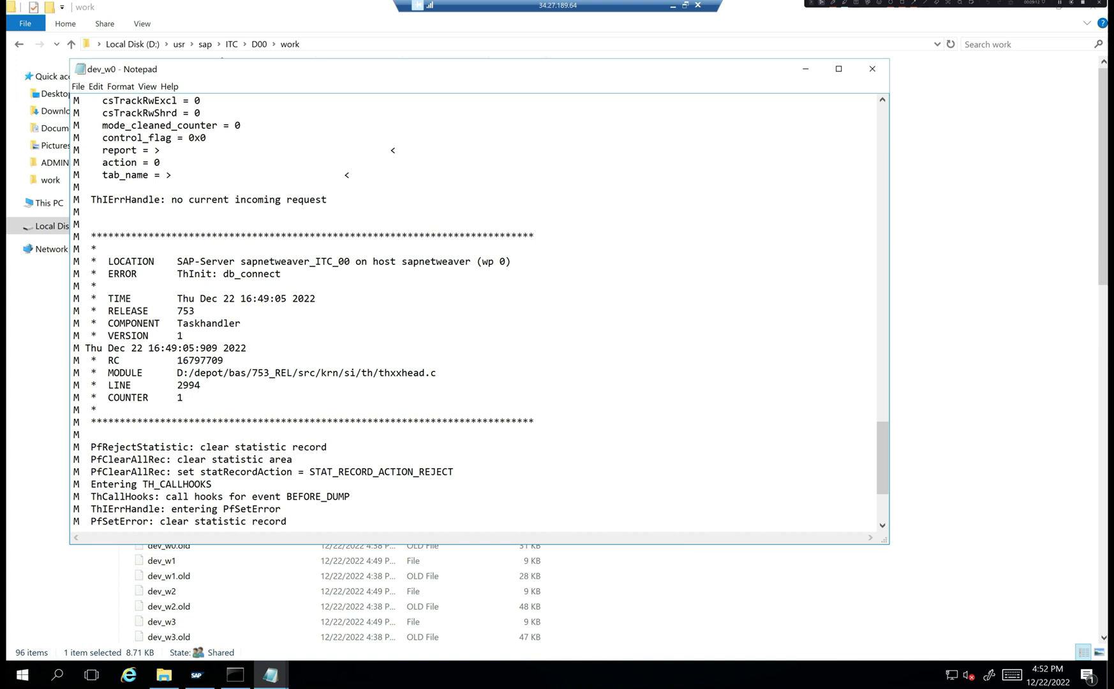
{"action": "left_click_drag", "start_coordinate": [223, 274], "coordinate": [281, 274]}
{"action": "scroll", "coordinate": [280, 273], "scroll_direction": "down", "scroll_amount": 1}
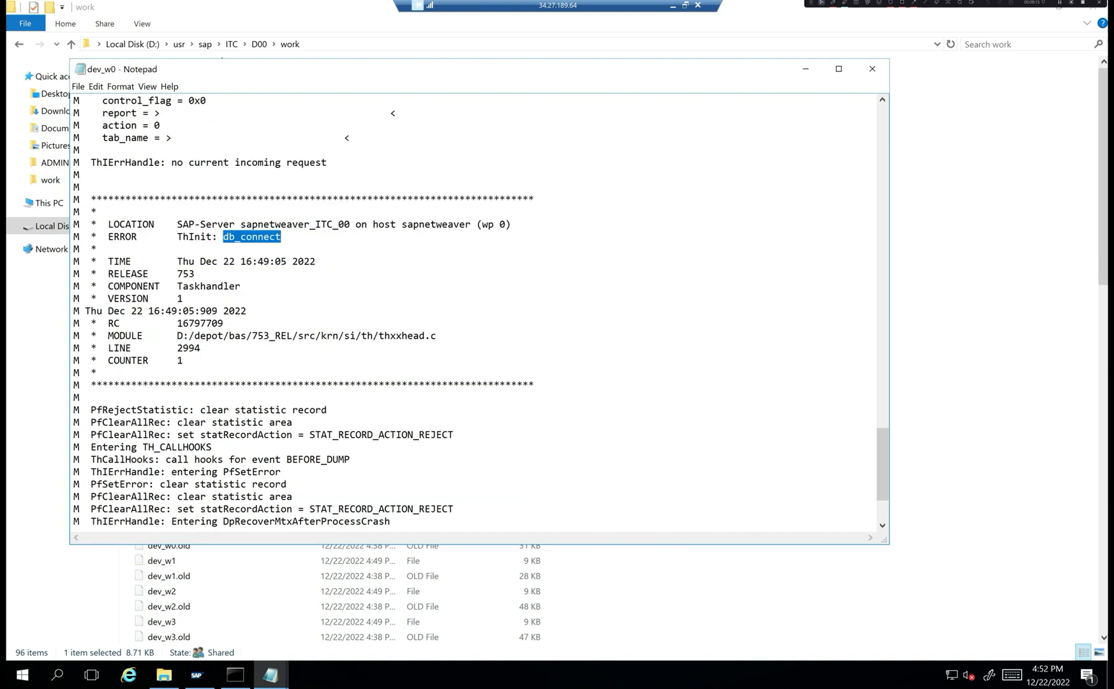
{"action": "scroll", "coordinate": [478, 311], "scroll_direction": "down", "scroll_amount": 1}
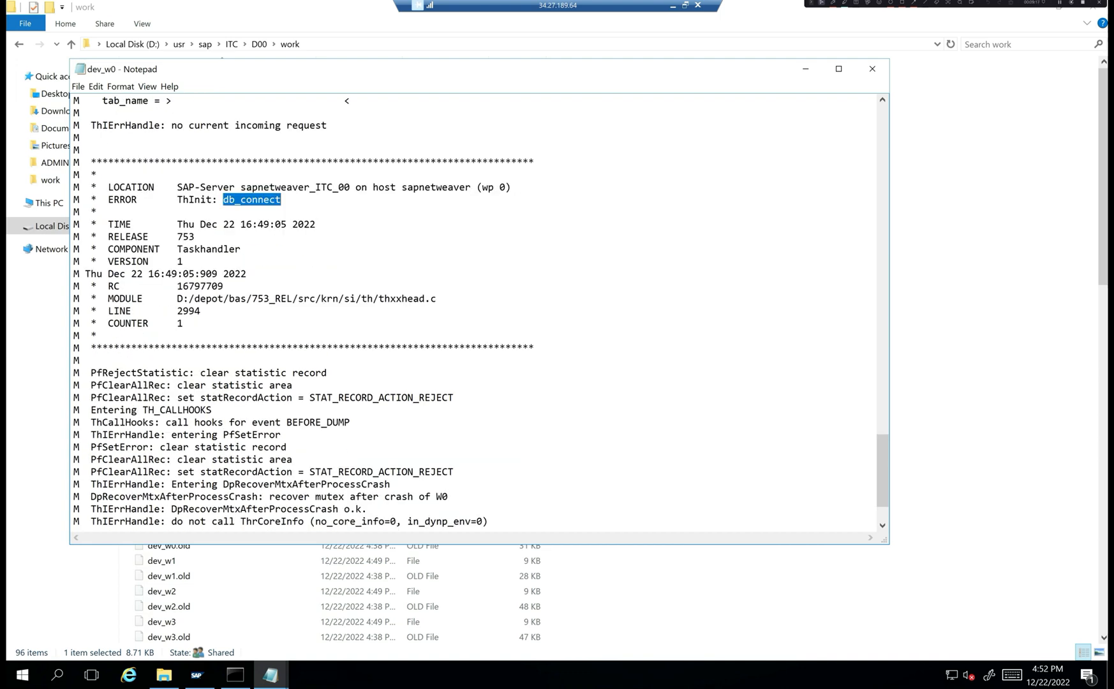
{"action": "left_click", "coordinate": [247, 274]}
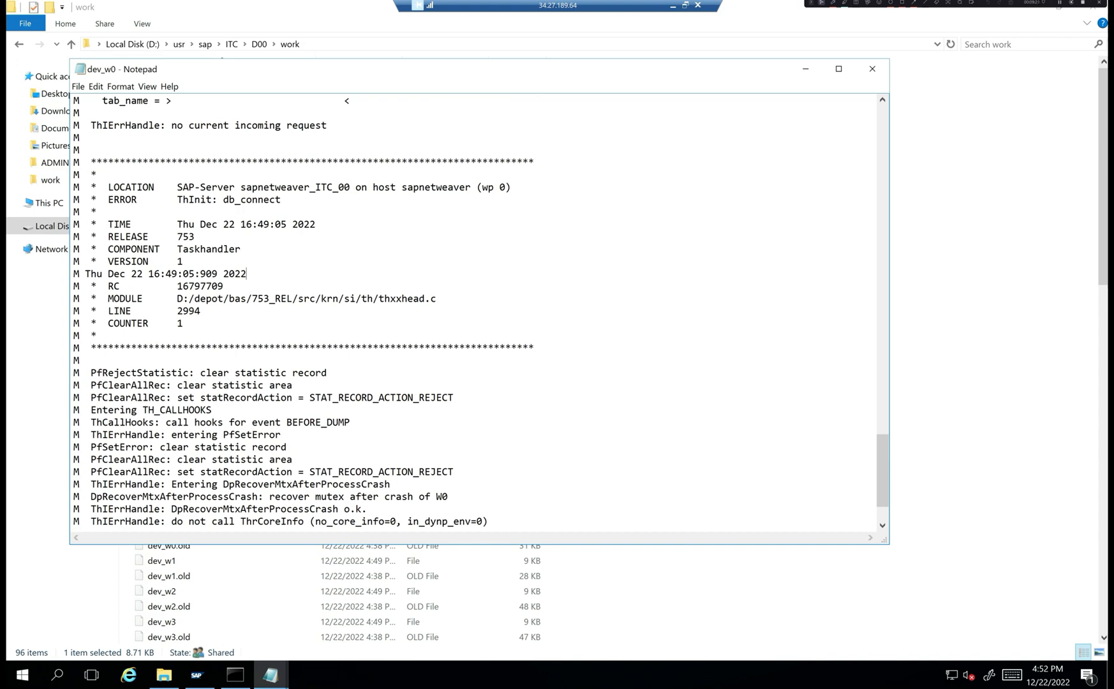
- Highlight the error block and the 'work process W0 died' line, then return to Command Prompt
{"action": "scroll", "coordinate": [475, 313], "scroll_direction": "down", "scroll_amount": 2}
{"action": "left_click_drag", "start_coordinate": [172, 125], "coordinate": [184, 249]}
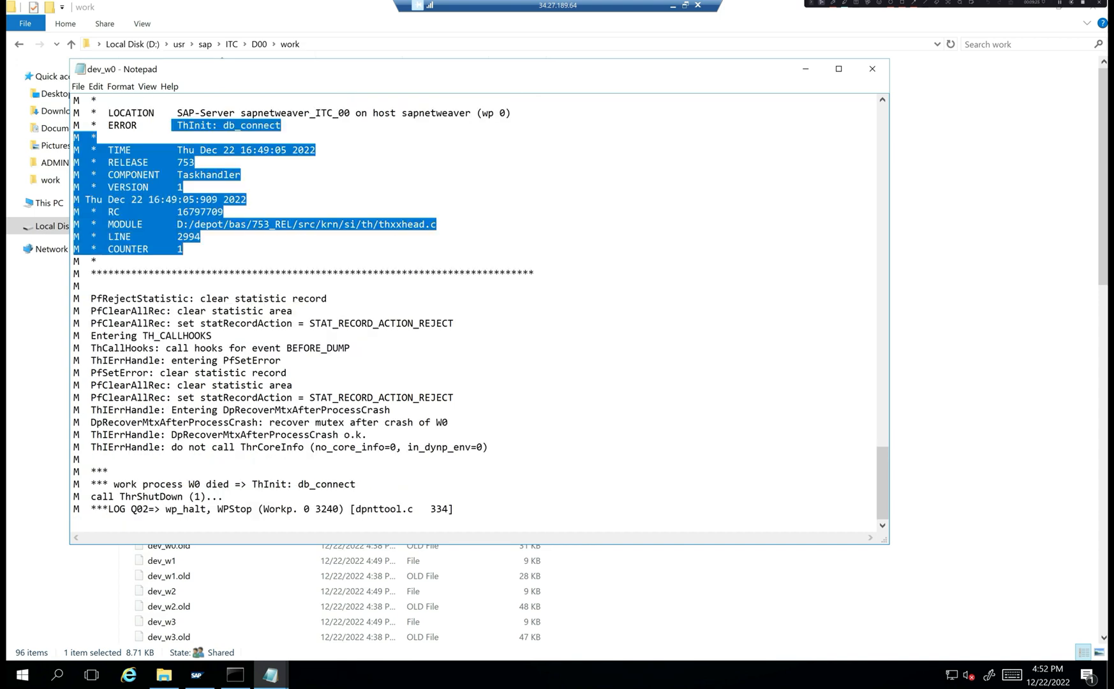
{"action": "left_click_drag", "start_coordinate": [119, 483], "coordinate": [228, 483]}
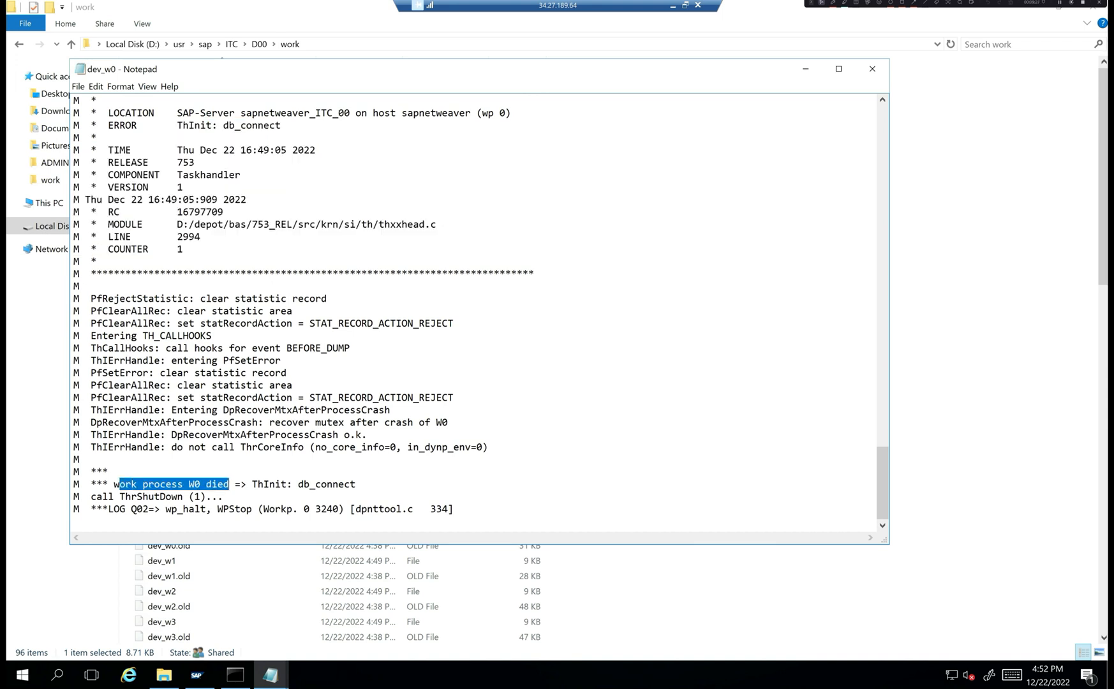
{"action": "left_click", "coordinate": [109, 471]}
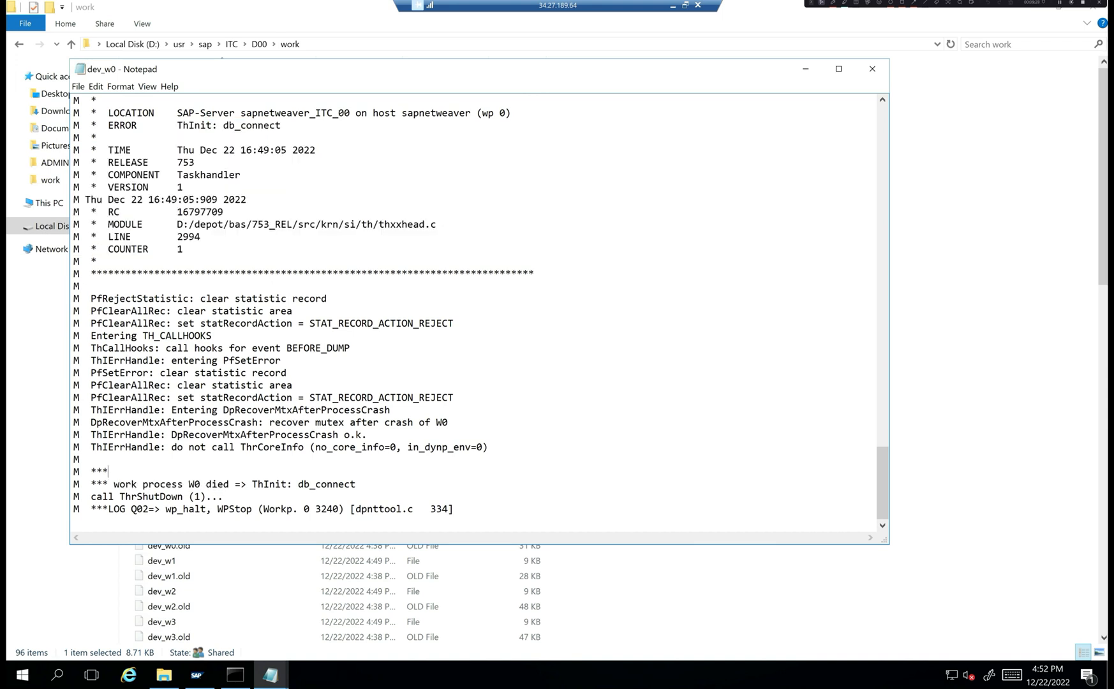
{"action": "left_click", "coordinate": [235, 674]}
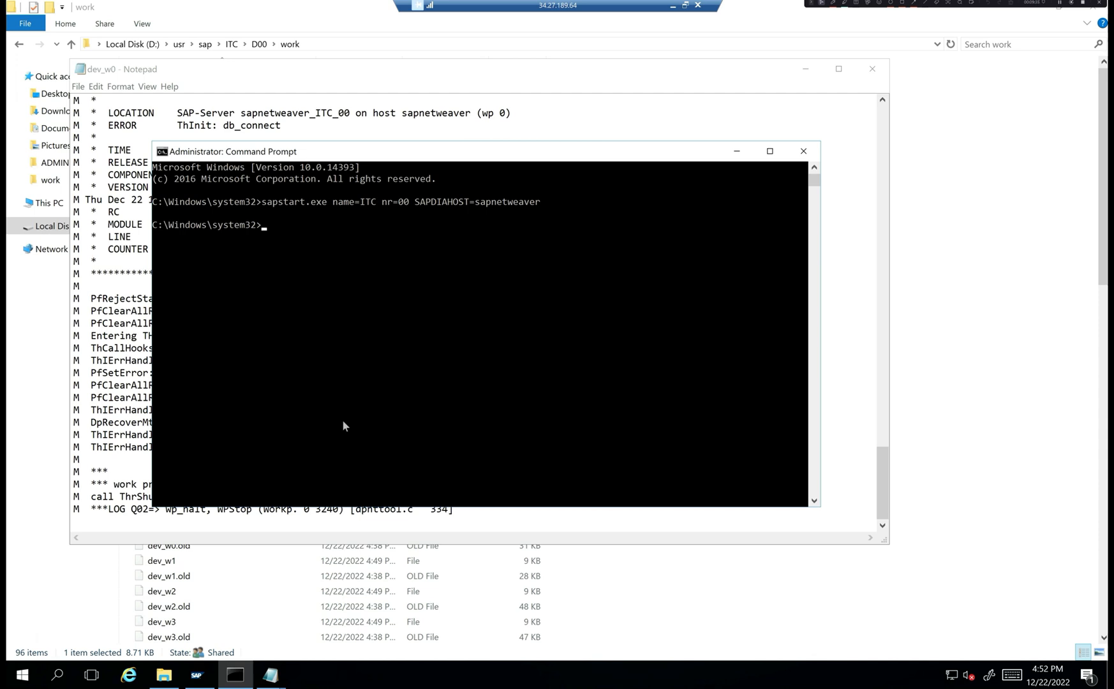
- Switch the console to drive D: and try pwd to show the directory
{"action": "key", "text": "Return"}
{"action": "key", "text": "Return"}
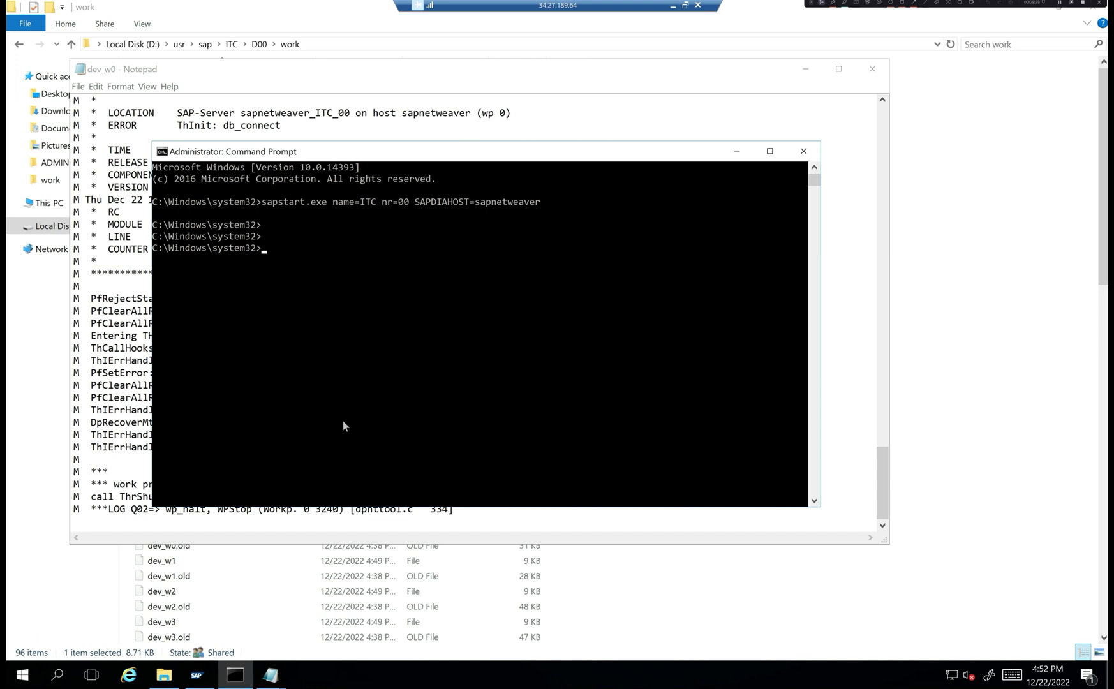
{"action": "type", "text": "d"}
{"action": "type", "text": ":"}
{"action": "key", "text": "Return"}
{"action": "type", "text": "pwd"}
{"action": "key", "text": "Return"}
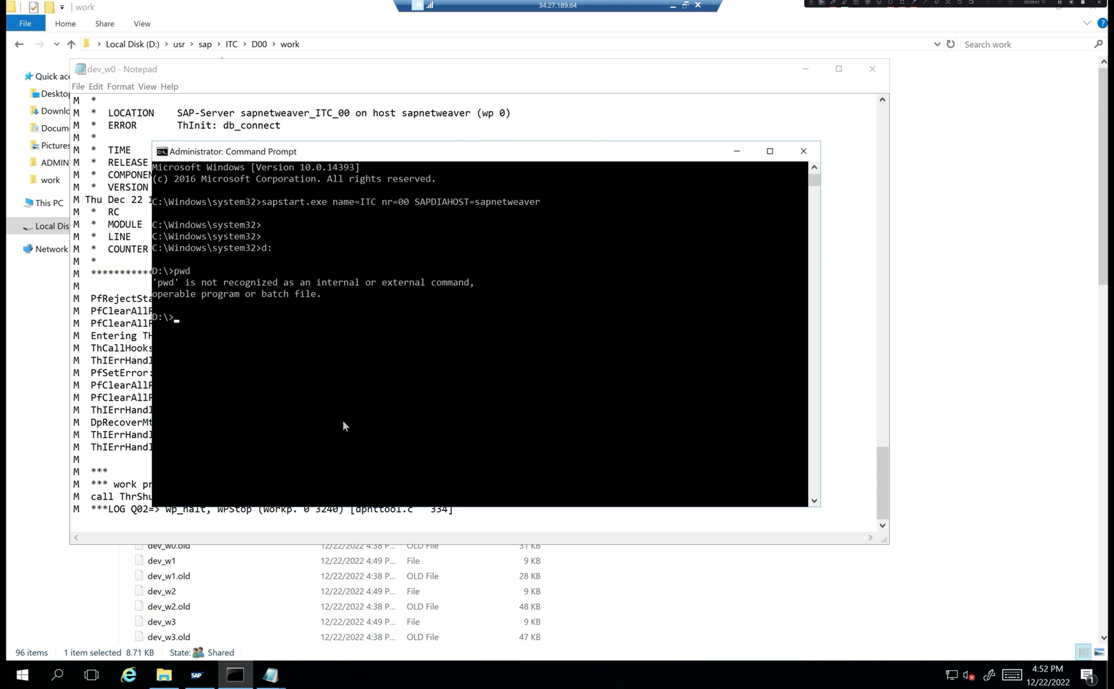
- Run R3trans.exe -d to test the Oracle database connection
{"action": "type", "text": "R3trabn"}
{"action": "key", "text": "BackSpace"}
{"action": "type", "text": "ns.exe -d"}
{"action": "key", "text": "Return"}
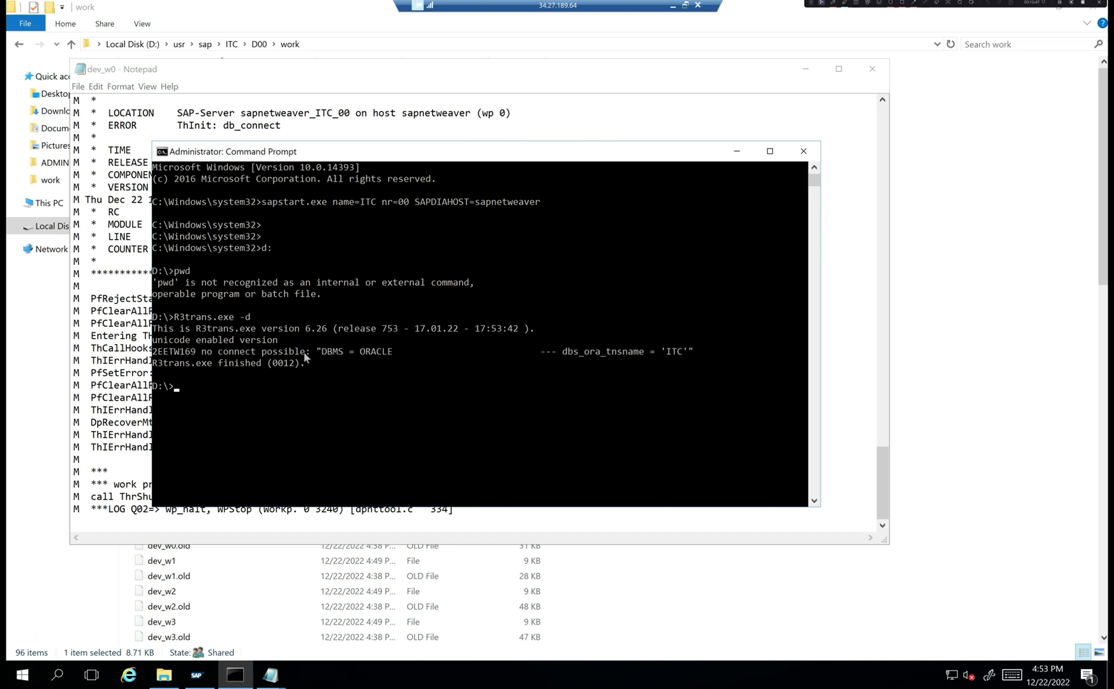
- Mark 'dbs_ora' and 'tns' in the R3trans no-connect error, then switch to the work folder
{"action": "left_click", "coordinate": [566, 353]}
{"action": "left_click_drag", "start_coordinate": [570, 355], "coordinate": [602, 357]}
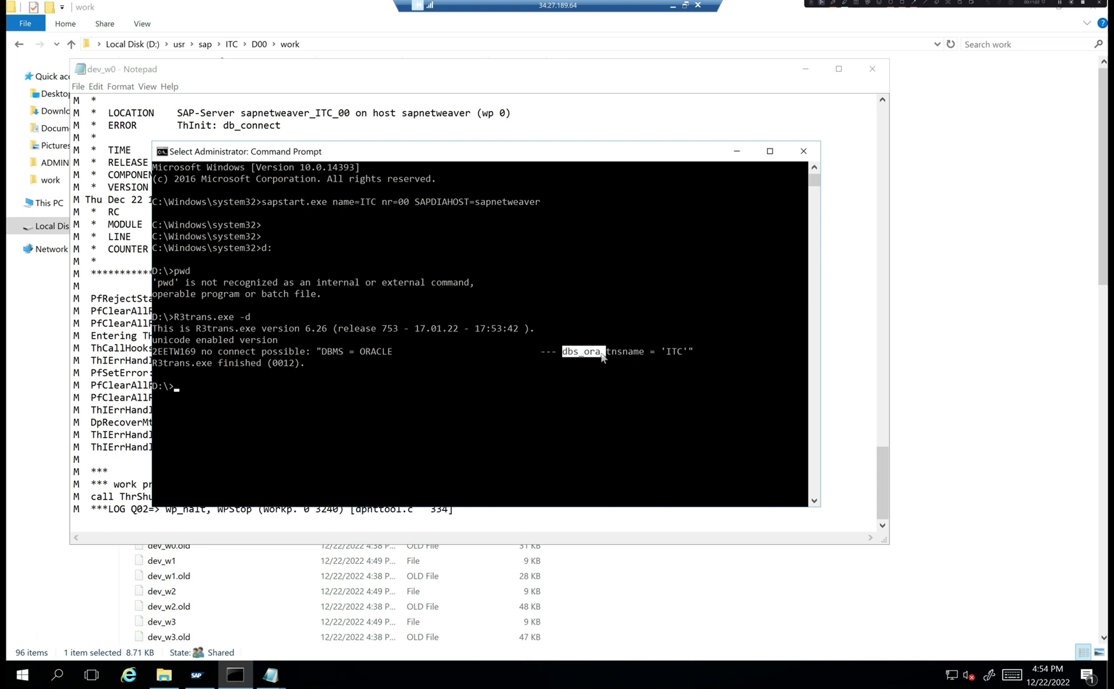
{"action": "left_click_drag", "start_coordinate": [605, 354], "coordinate": [642, 356]}
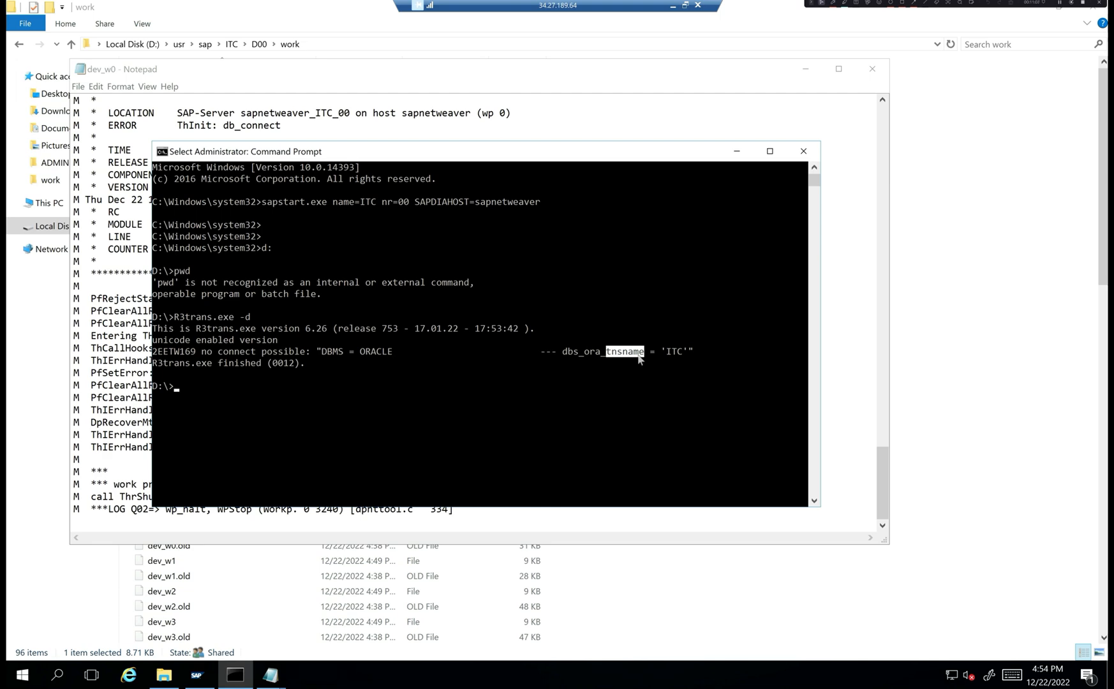
{"action": "left_click", "coordinate": [165, 680]}
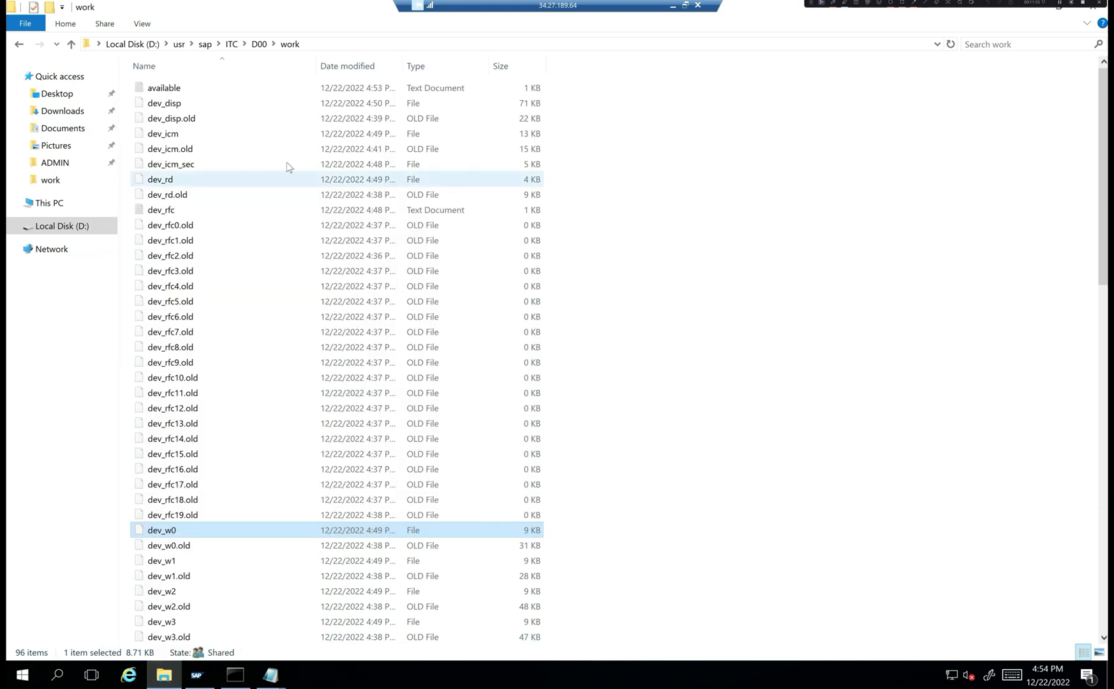
- Browse to D:\app\oracle\product\12.1.0\dbhome_1\NETWORK\ADMIN in File Explorer
{"action": "left_click", "coordinate": [142, 47]}
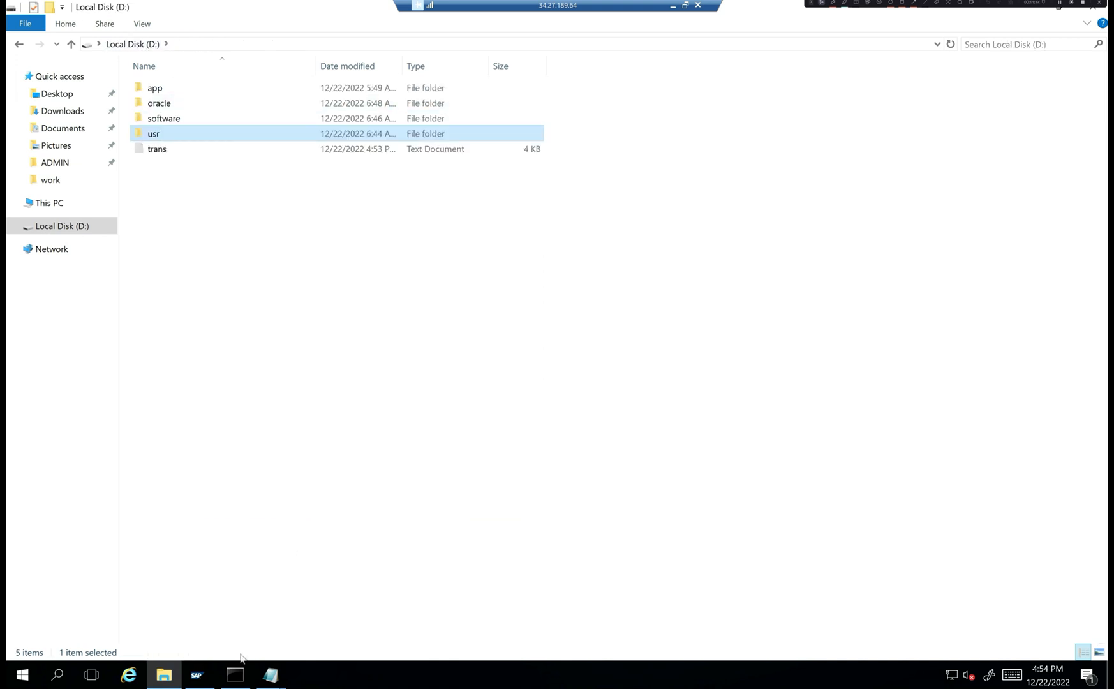
{"action": "double_click", "coordinate": [173, 90]}
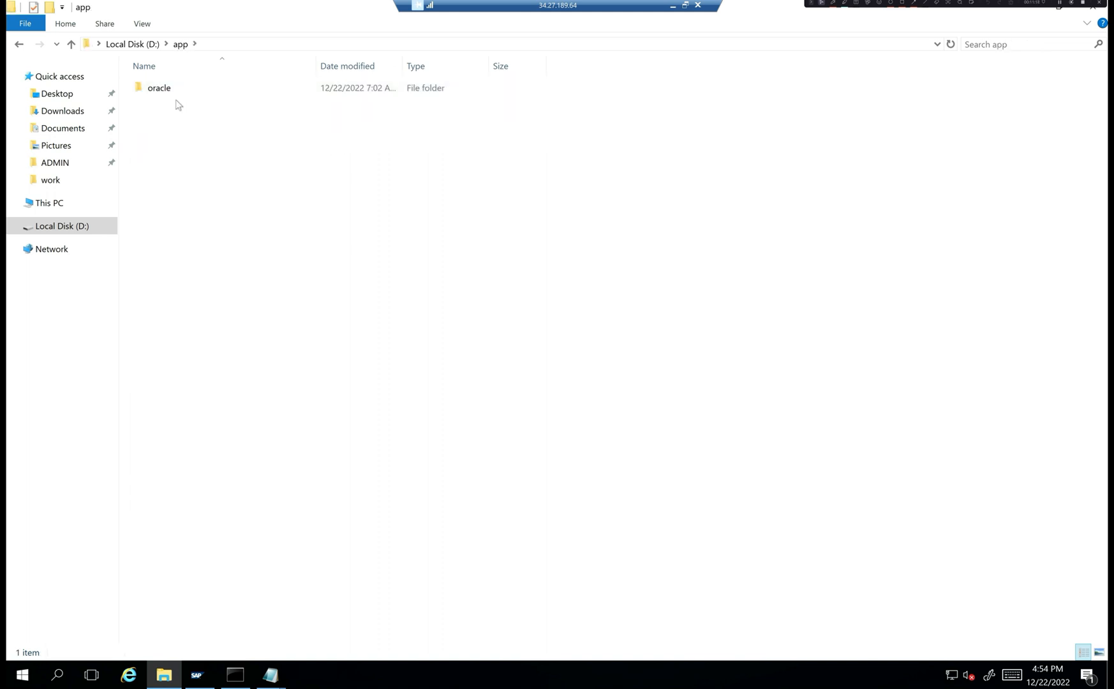
{"action": "double_click", "coordinate": [169, 92]}
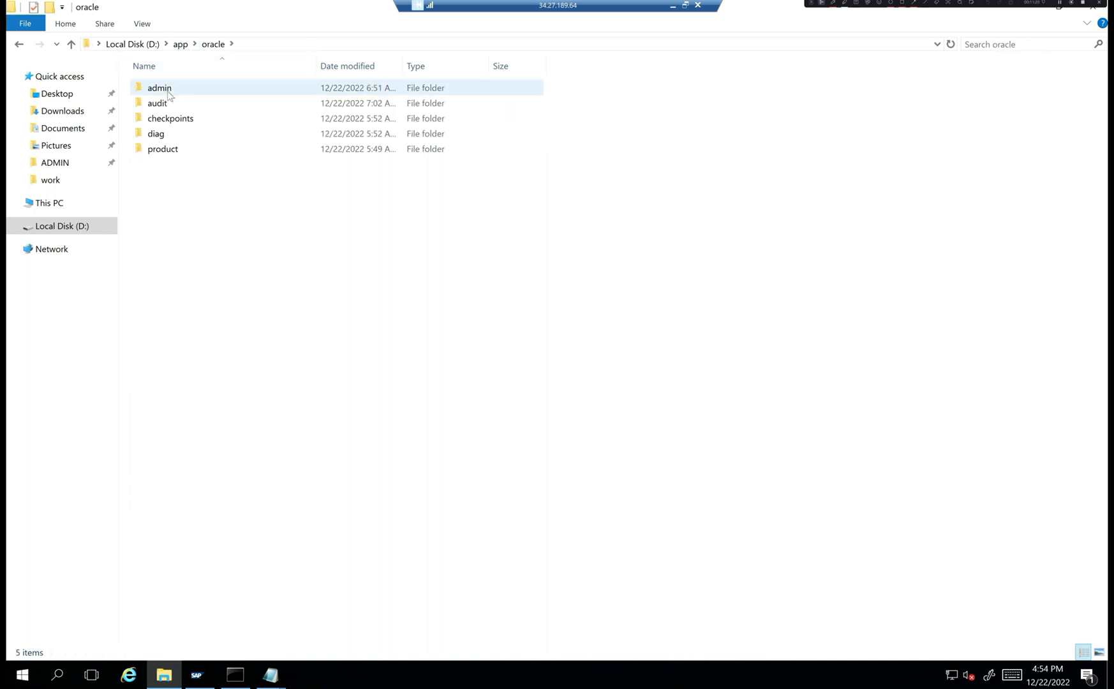
{"action": "double_click", "coordinate": [171, 149]}
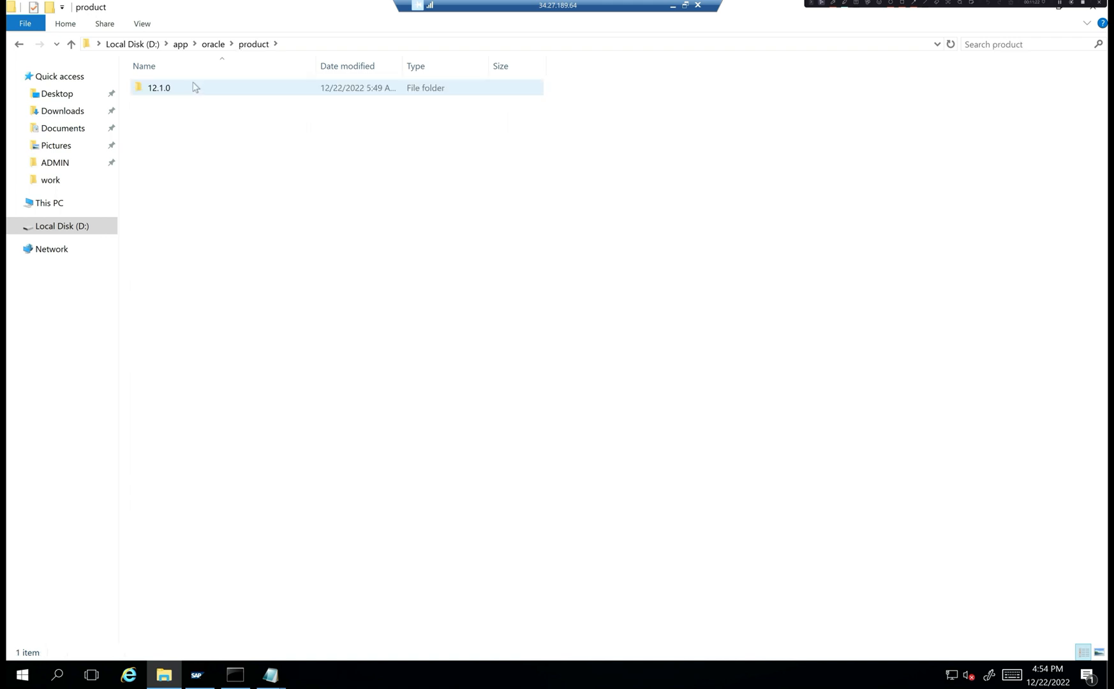
{"action": "double_click", "coordinate": [180, 91]}
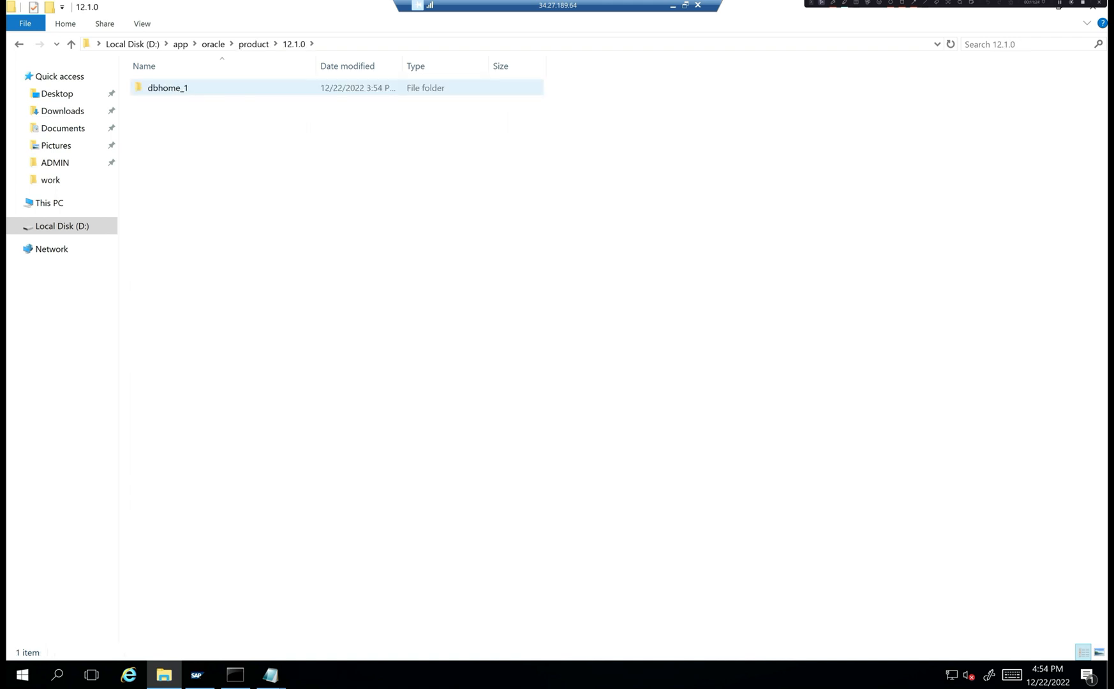
{"action": "double_click", "coordinate": [180, 91]}
{"action": "left_click", "coordinate": [189, 180]}
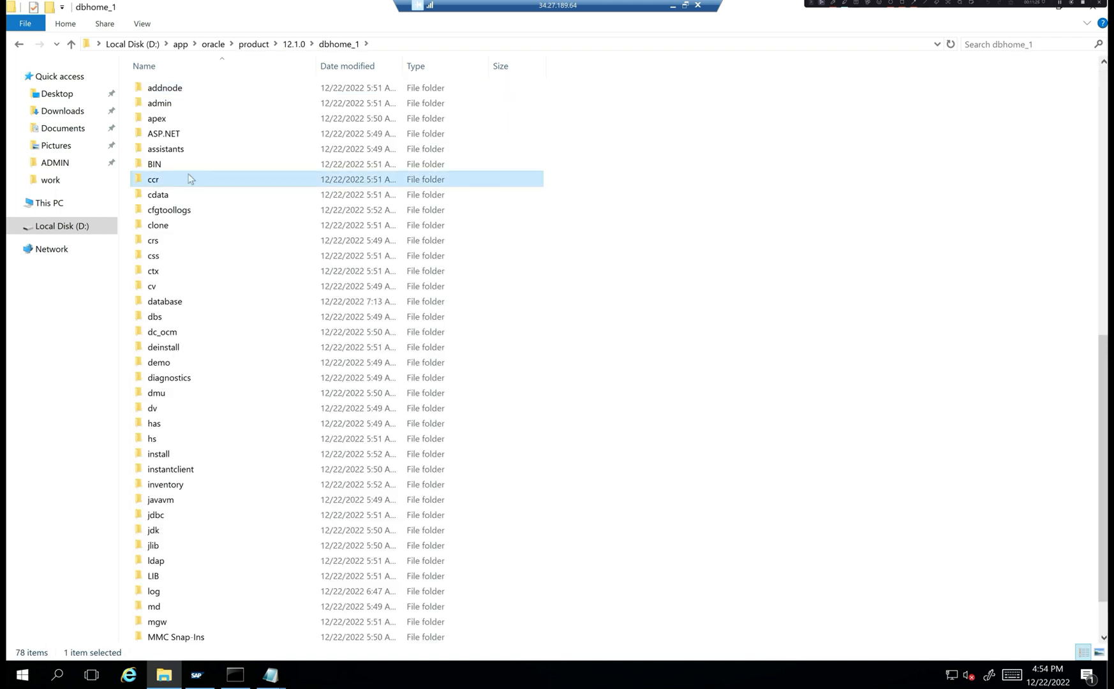
{"action": "type", "text": "n"}
{"action": "key", "text": "Return"}
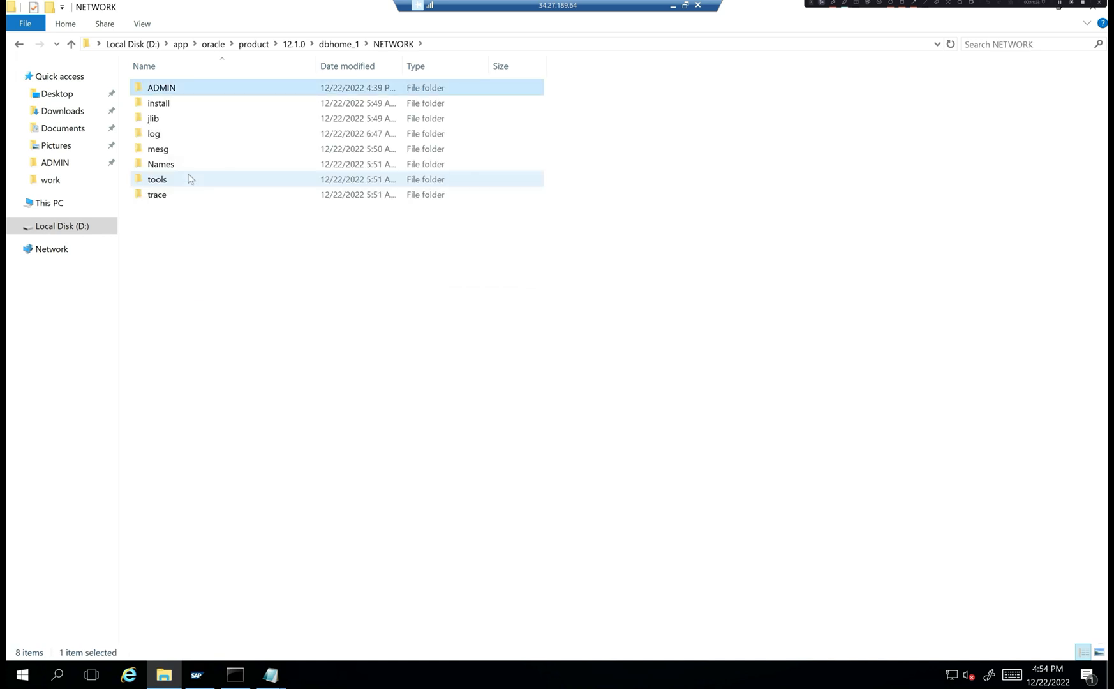
{"action": "key", "text": "Return"}
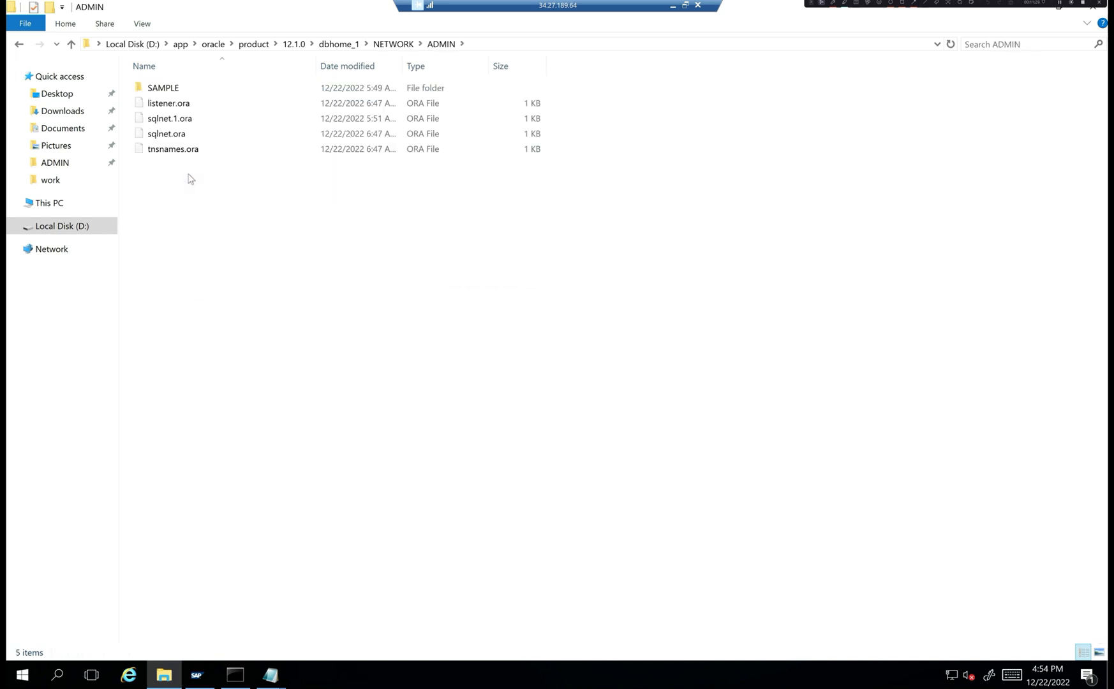
- Open listener.ora in Notepad to check host sapnetweaver, port 1521, then return to Command Prompt
{"action": "double_click", "coordinate": [187, 107]}
{"action": "left_click", "coordinate": [488, 303]}
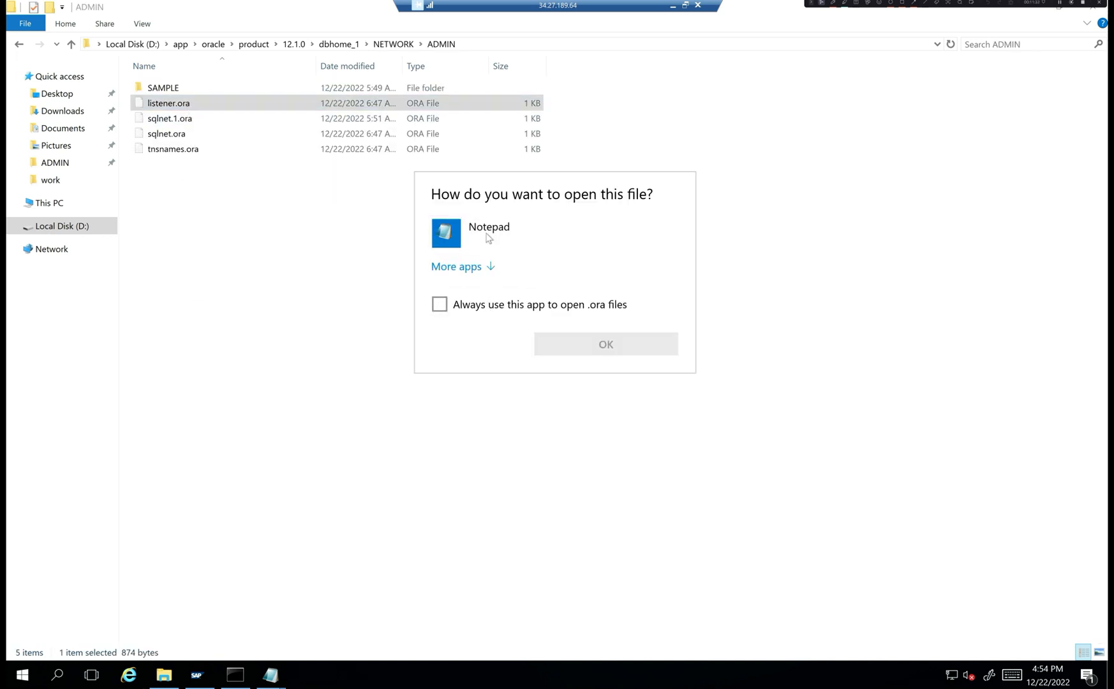
{"action": "double_click", "coordinate": [488, 233]}
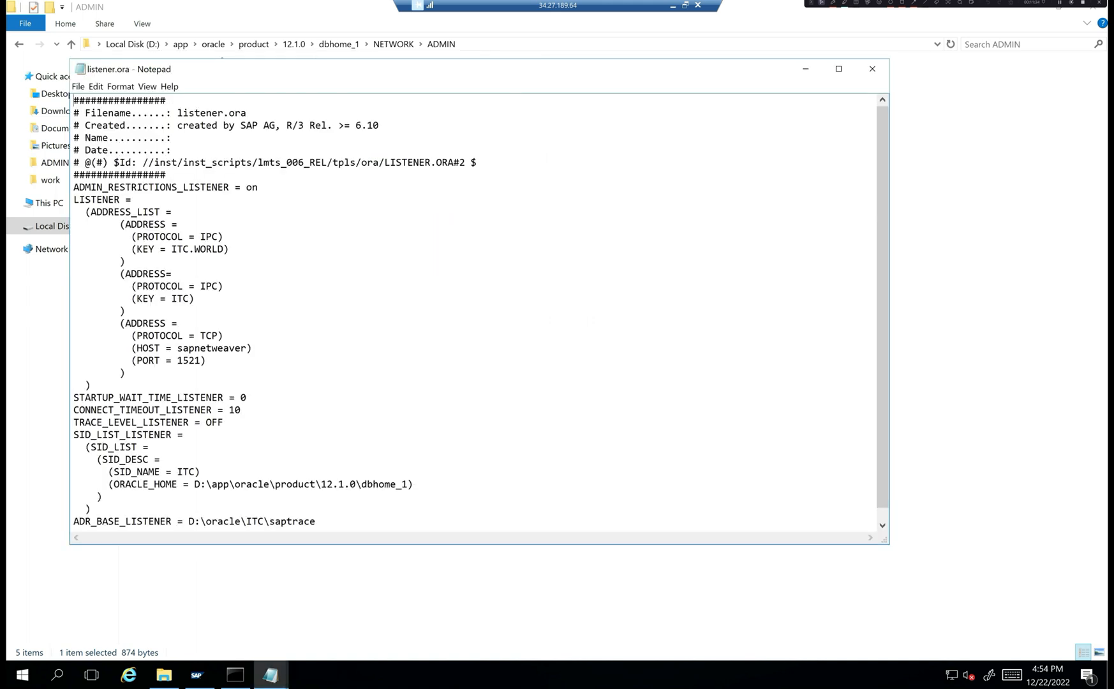
{"action": "scroll", "coordinate": [475, 312], "scroll_direction": "down", "scroll_amount": 1}
{"action": "scroll", "coordinate": [475, 312], "scroll_direction": "up", "scroll_amount": 1}
{"action": "left_click", "coordinate": [236, 674]}
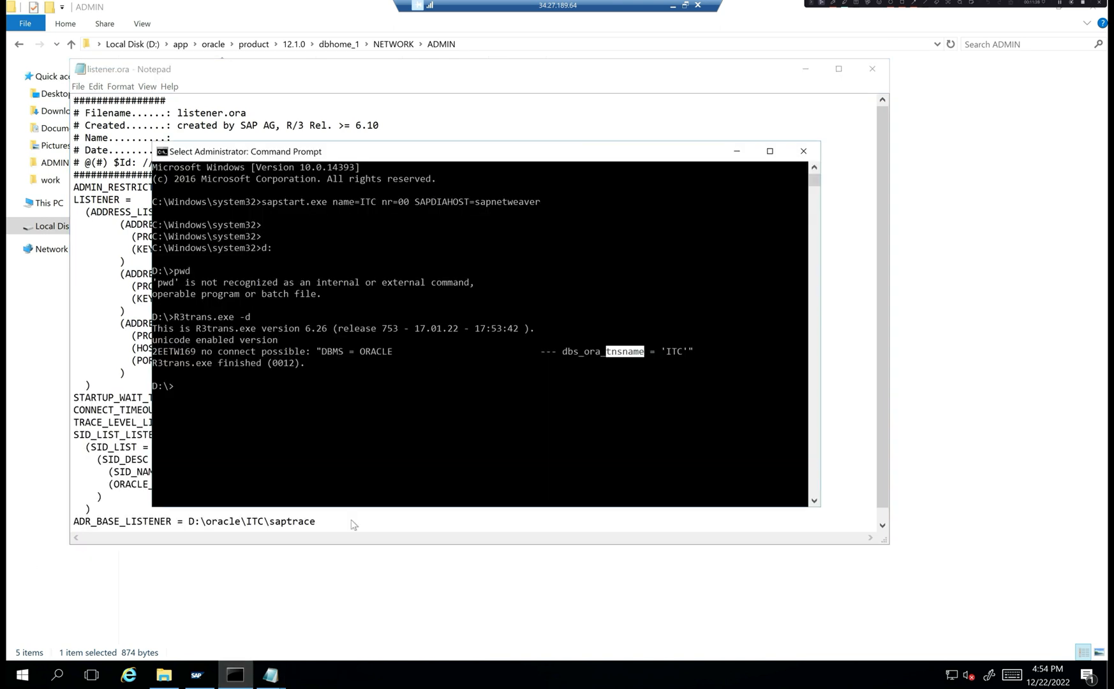
- Maximize the console and run lsnrctl status, which reports no listener
{"action": "left_click", "coordinate": [559, 396]}
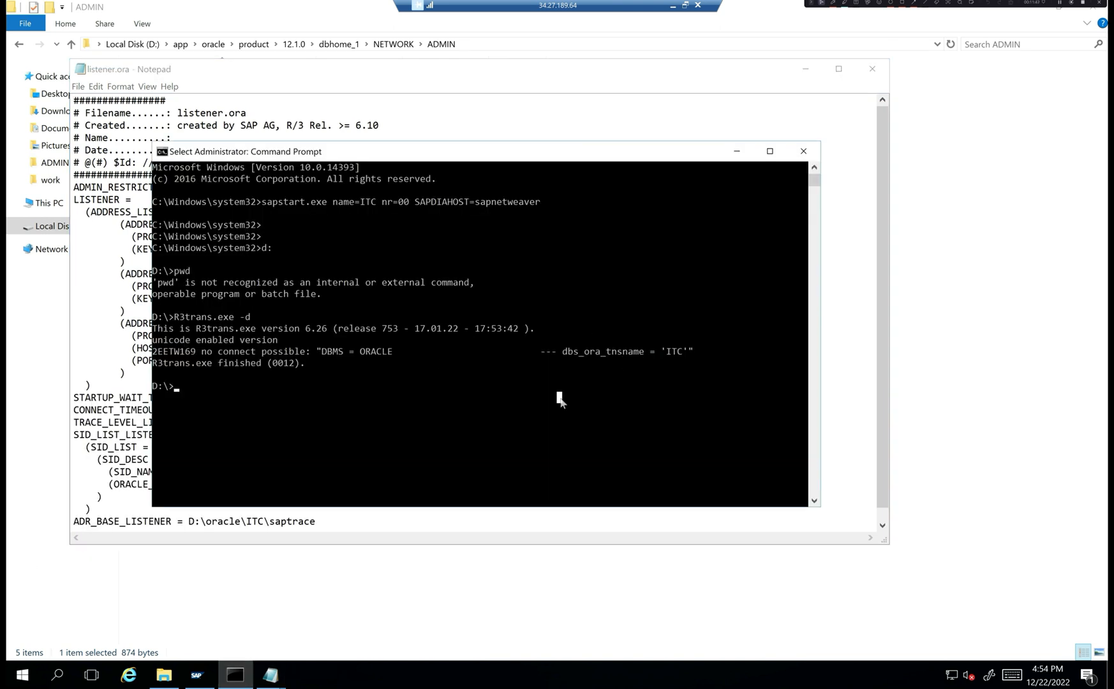
{"action": "double_click", "coordinate": [509, 151]}
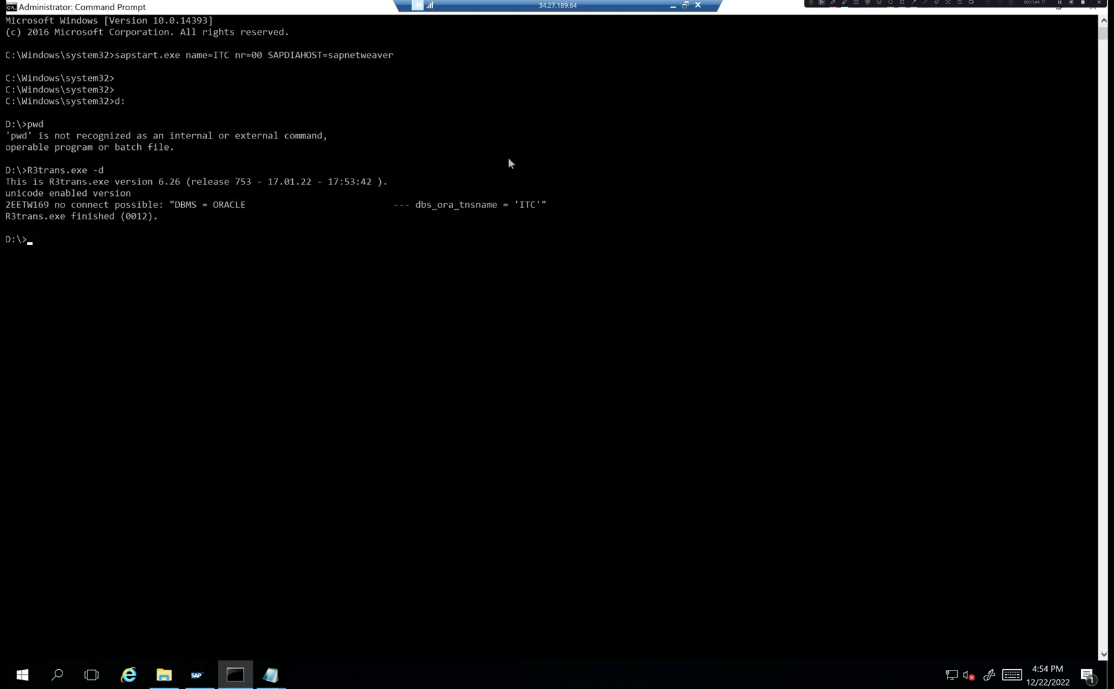
{"action": "key", "text": "Return"}
{"action": "type", "text": "lsnrctl status"}
{"action": "key", "text": "Return"}
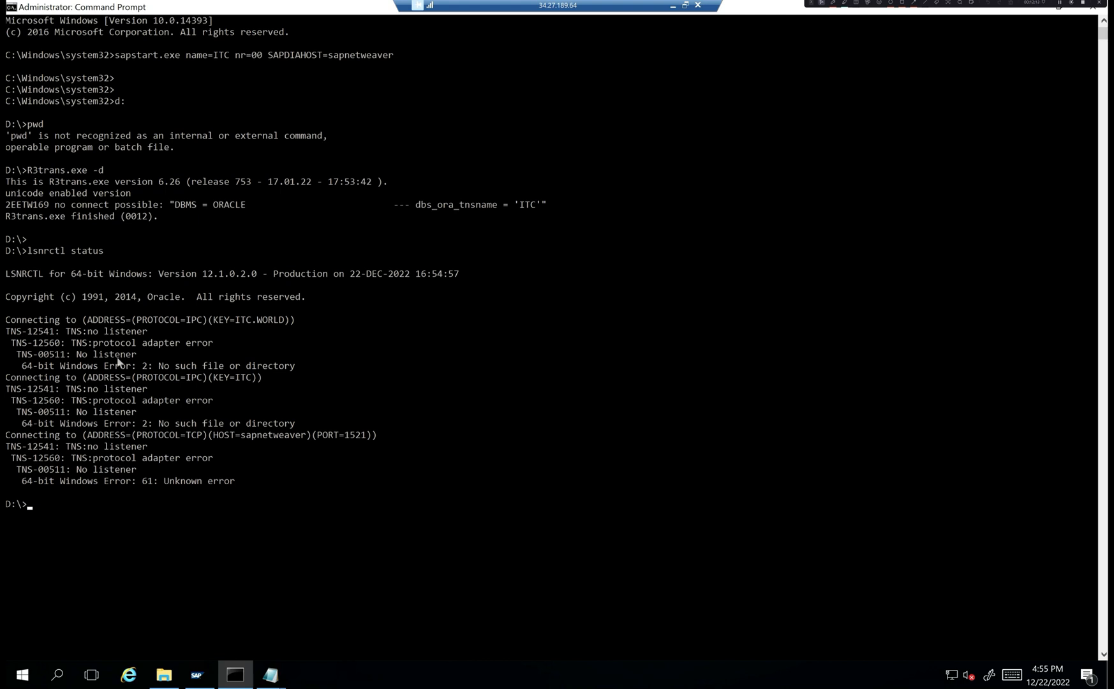
- Run lsnrctl start, then confirm with lsnrctl status that LISTENER serves ITC on port 1521
{"action": "key", "text": "Up"}
{"action": "key", "text": "BackSpace"}
{"action": "key", "text": "BackSpace"}
{"action": "key", "text": "BackSpace"}
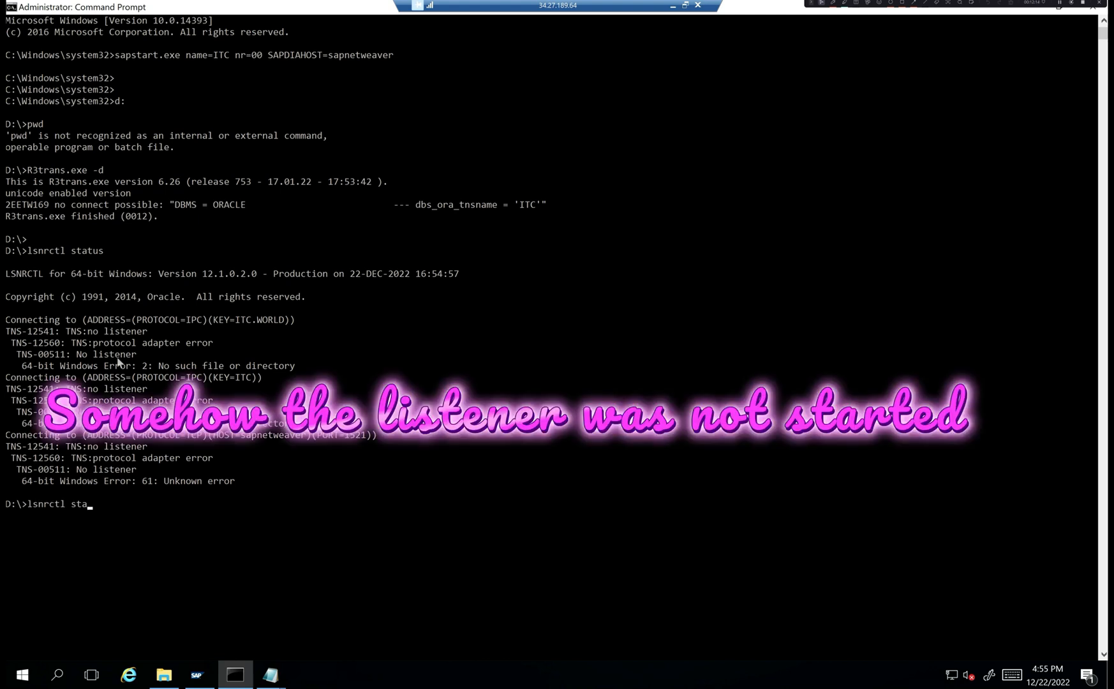
{"action": "type", "text": "rt"}
{"action": "key", "text": "Return"}
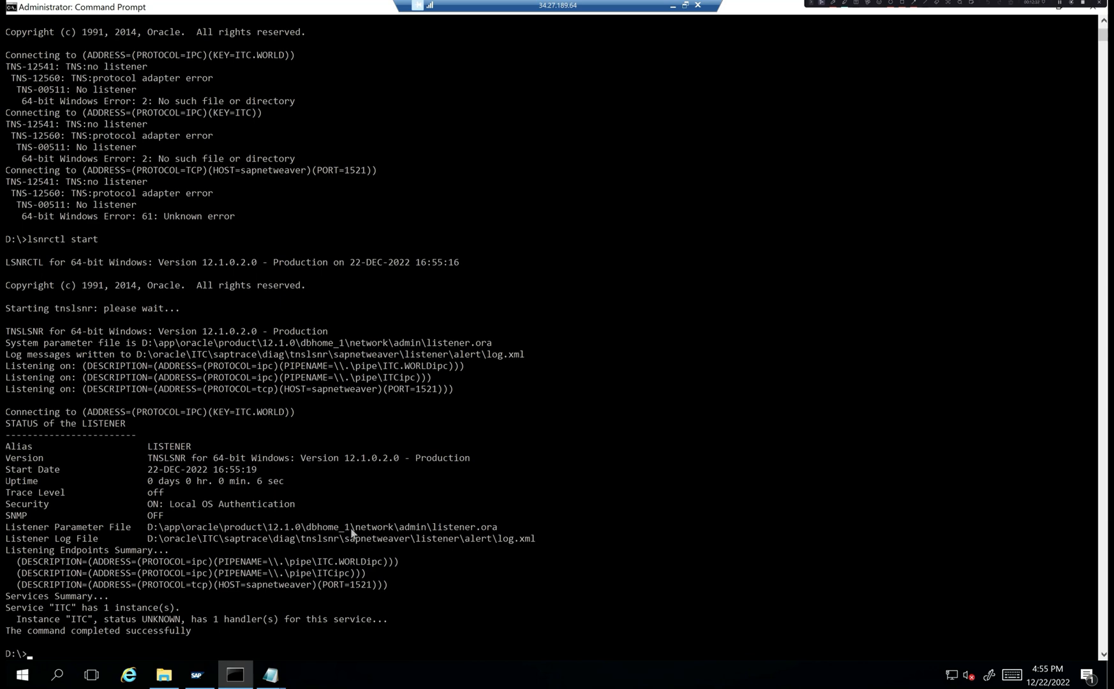
{"action": "key", "text": "Return"}
{"action": "key", "text": "Return"}
{"action": "type", "text": "lsnrctl status"}
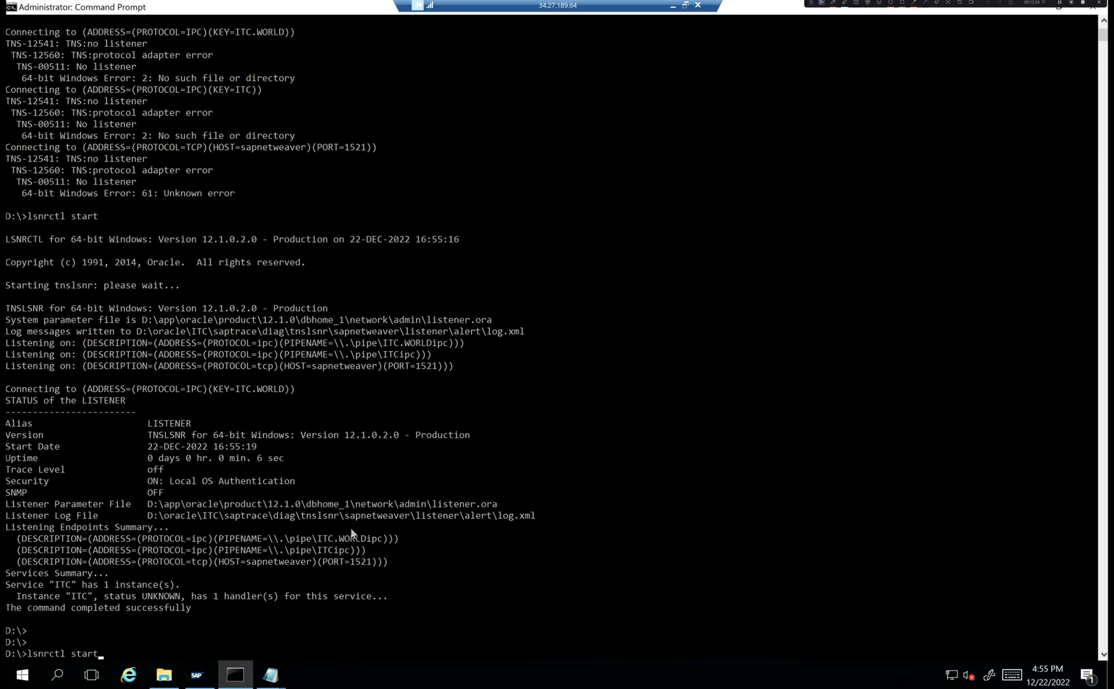
{"action": "key", "text": "Return"}
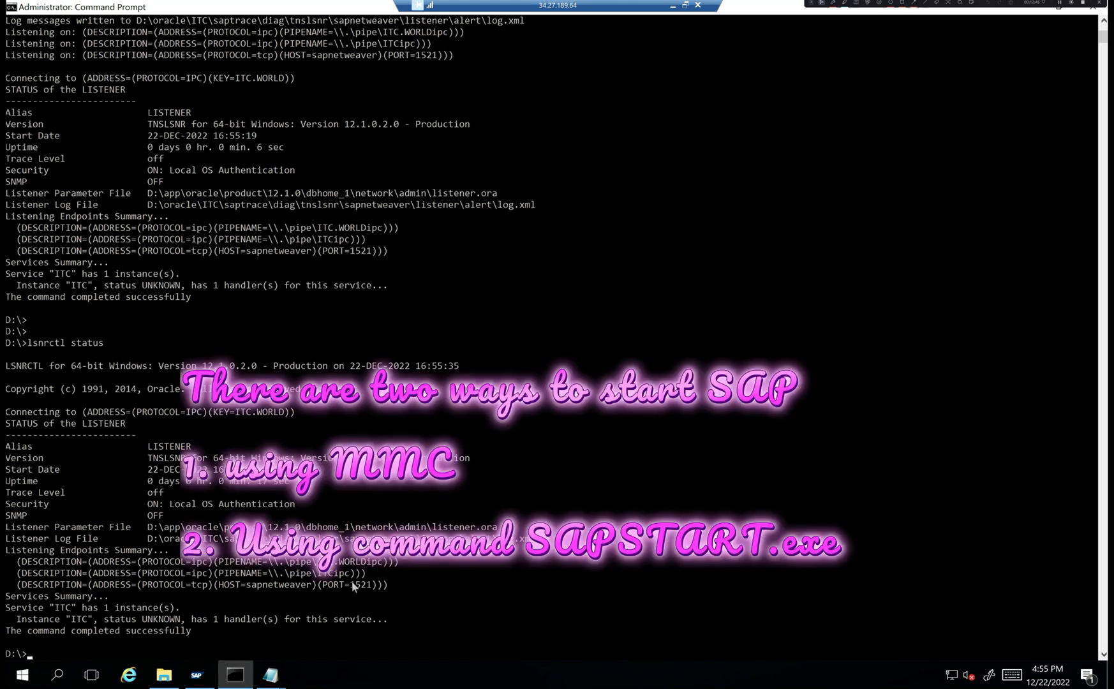
{"action": "key", "text": "Return"}
{"action": "key", "text": "Return"}
{"action": "key", "text": "Return"}
{"action": "key", "text": "Return"}
{"action": "key", "text": "Return"}
{"action": "key", "text": "Return"}
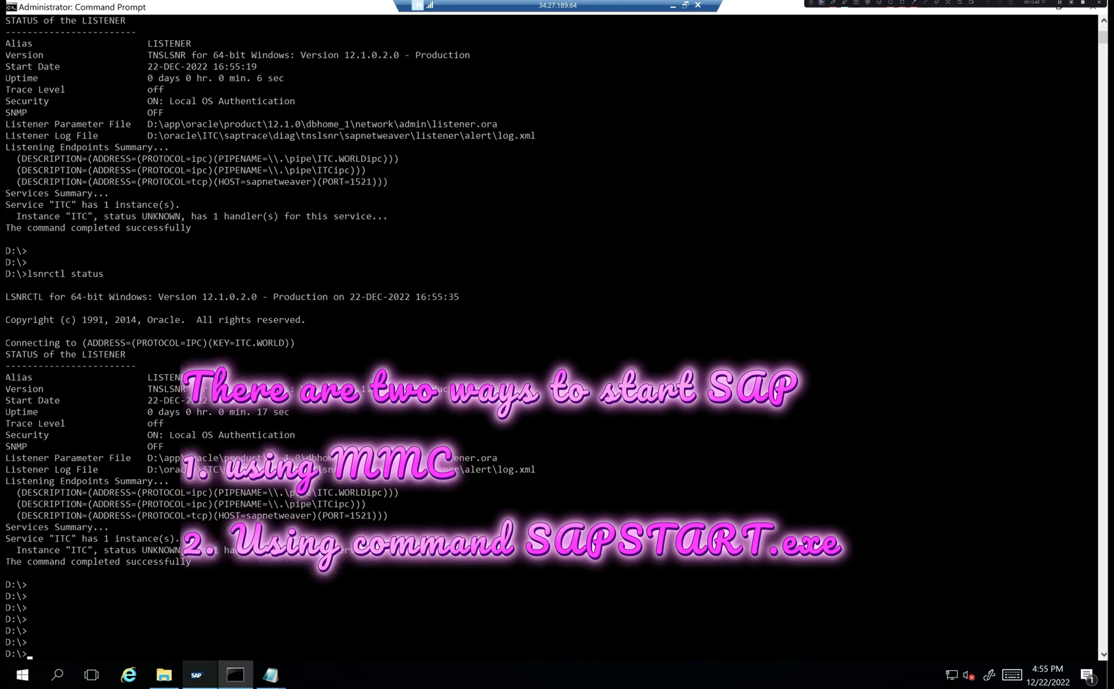
{"action": "left_click", "coordinate": [196, 674]}
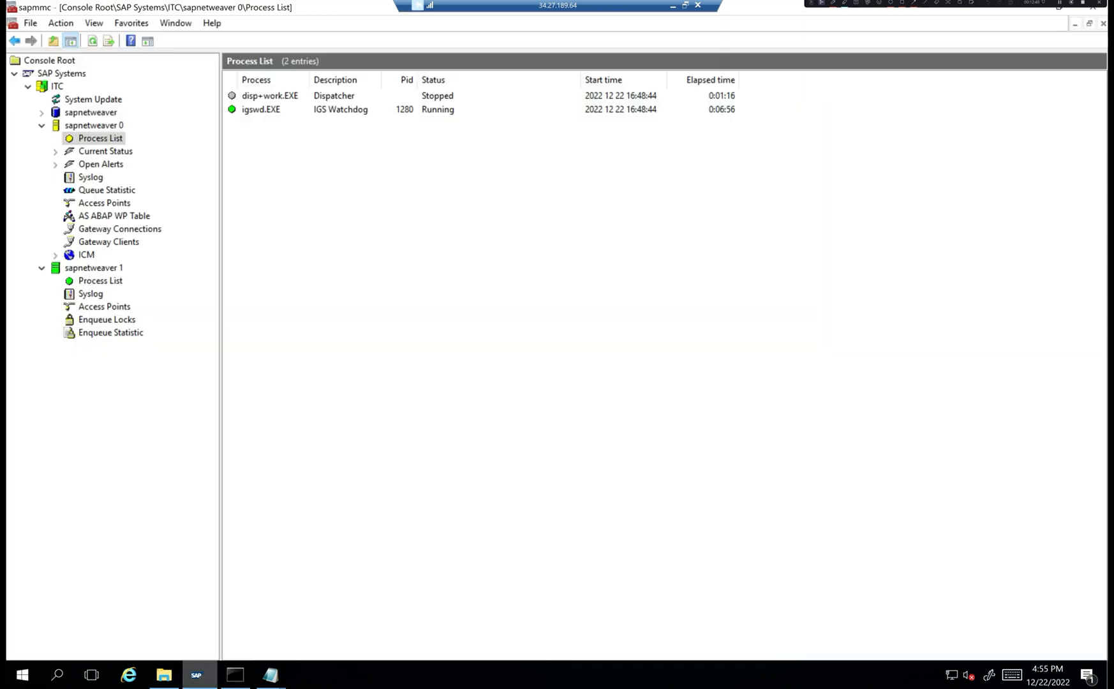
- Request a stop of instance sapnetweaver 0 in SAP MMC, then cancel it
{"action": "right_click", "coordinate": [109, 142]}
{"action": "right_click", "coordinate": [85, 127]}
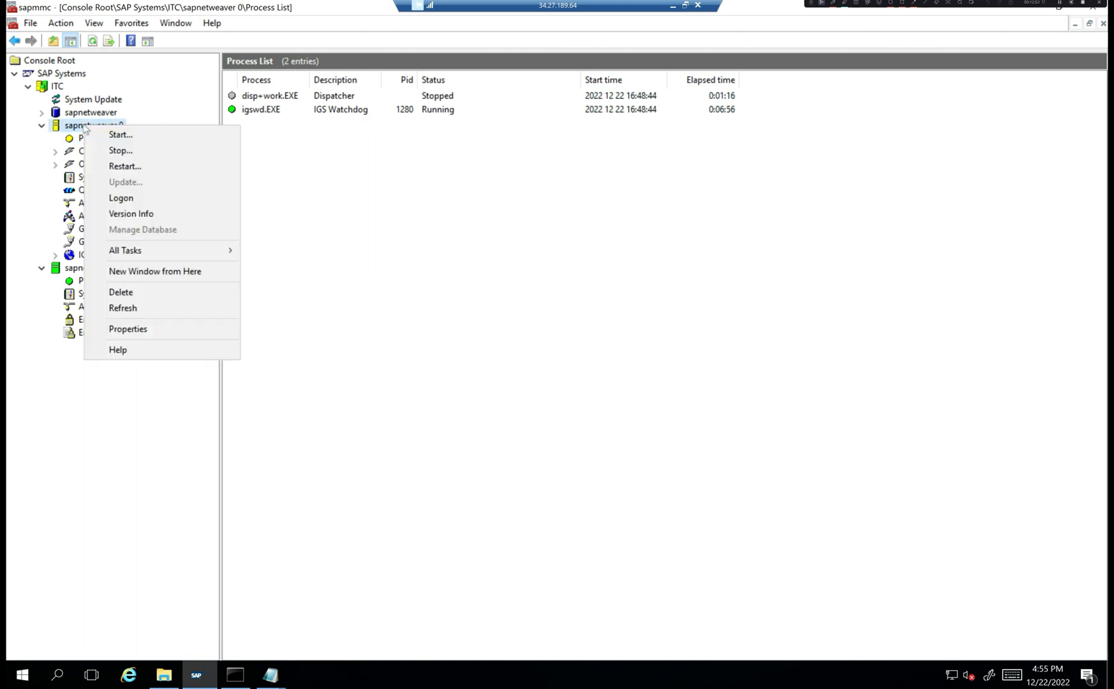
{"action": "left_click", "coordinate": [119, 151]}
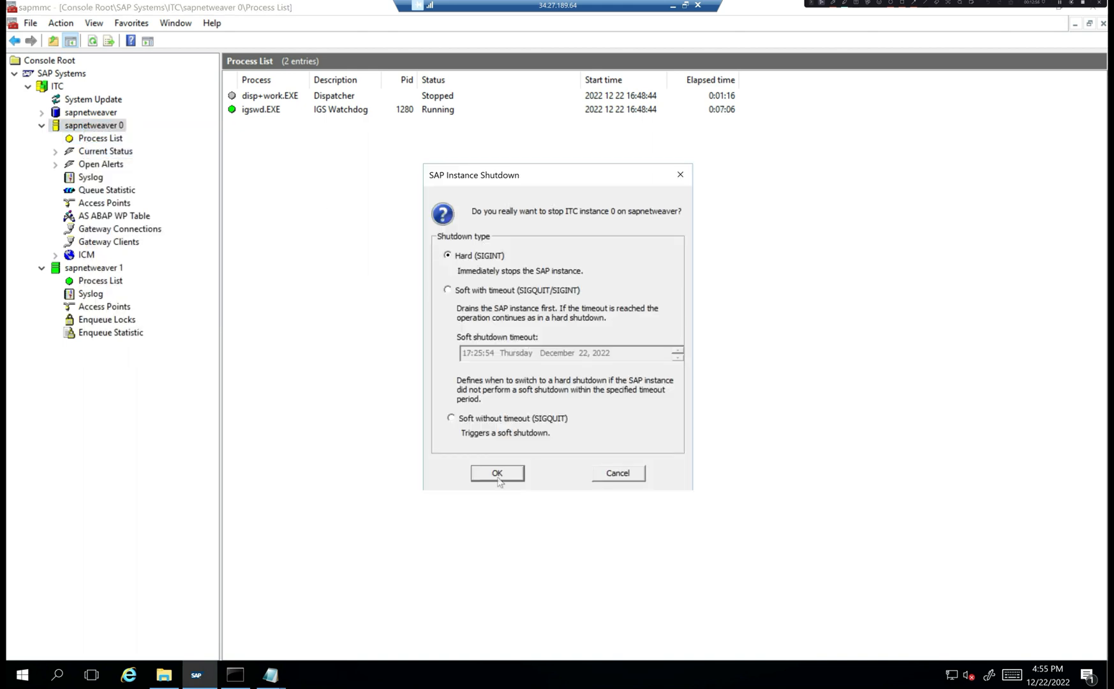
{"action": "left_click", "coordinate": [595, 470]}
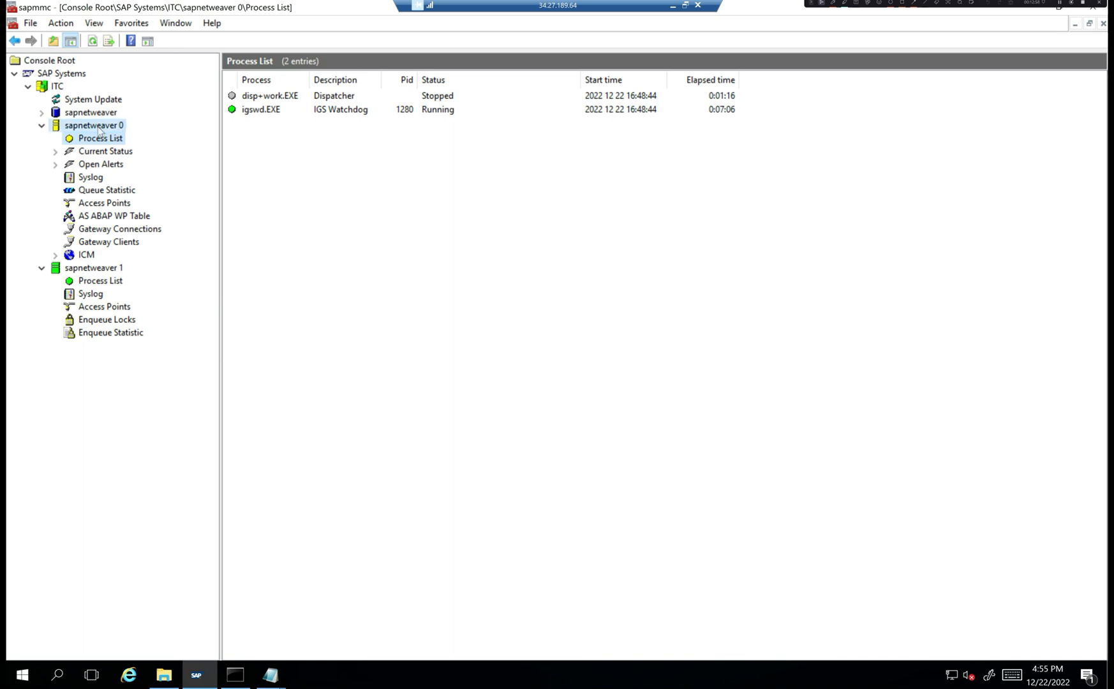
{"action": "right_click", "coordinate": [99, 128]}
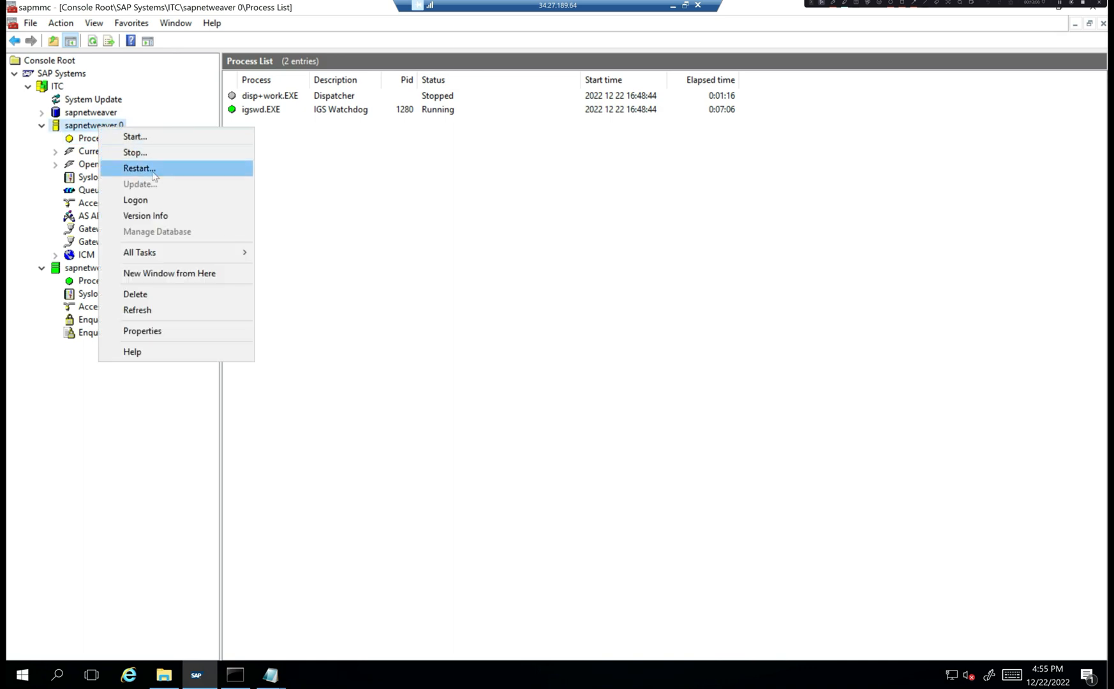
{"action": "left_click", "coordinate": [268, 646]}
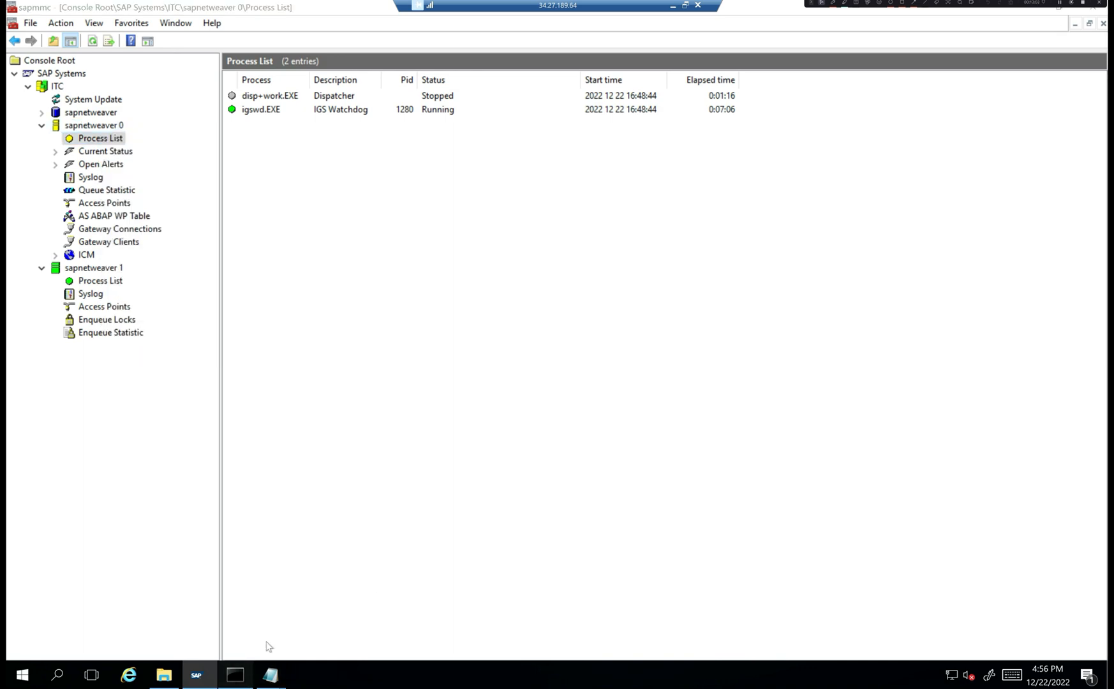
- Type sapstop.exe name=ITC nr=00 sapdiahost=sapnetweaver in Command Prompt
{"action": "key", "text": "alt+Tab"}
{"action": "key", "text": "Return"}
{"action": "key", "text": "Return"}
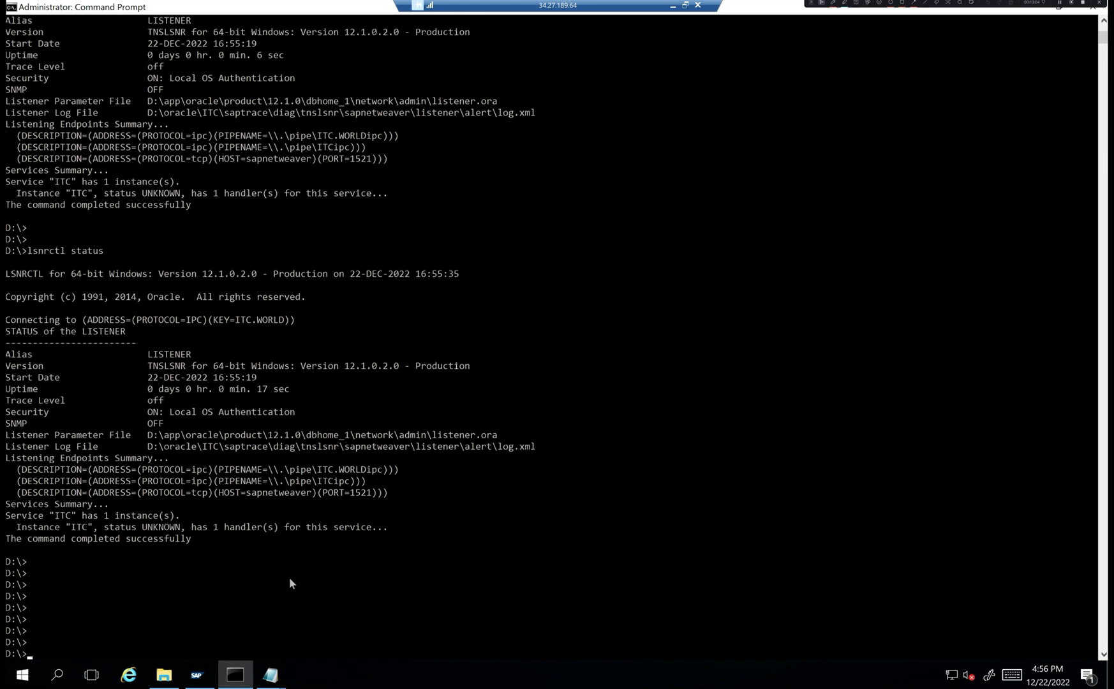
{"action": "type", "text": "sapstop.exe name=ITC n"}
{"action": "type", "text": "r="}
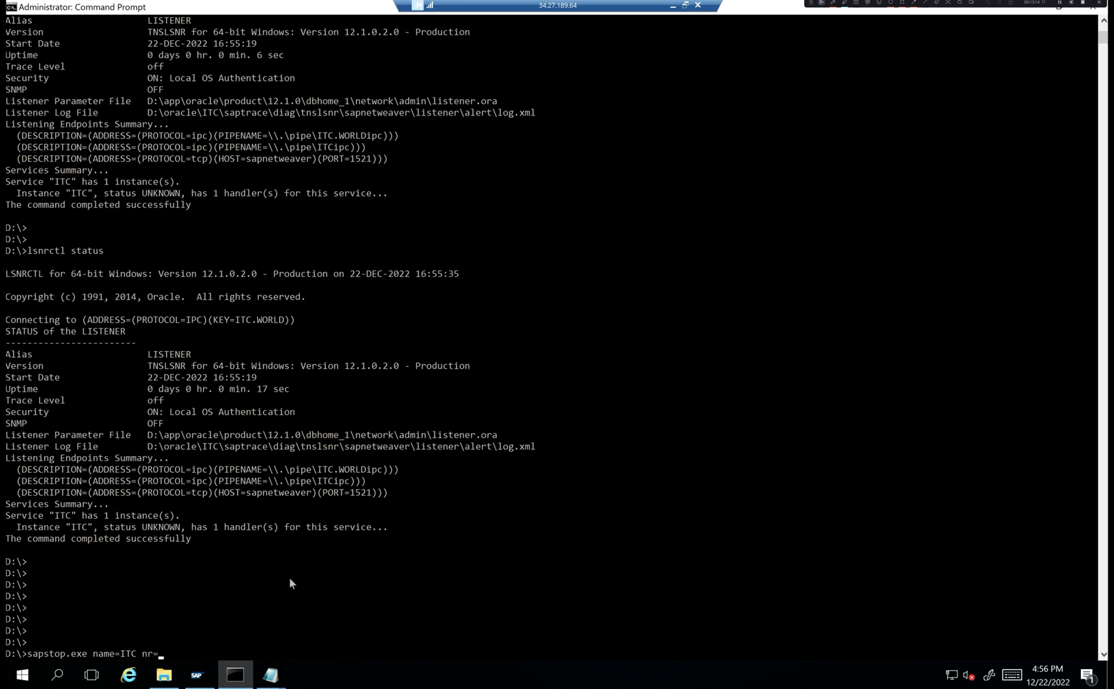
{"action": "type", "text": "00 sapdiahost=sapnetwea"}
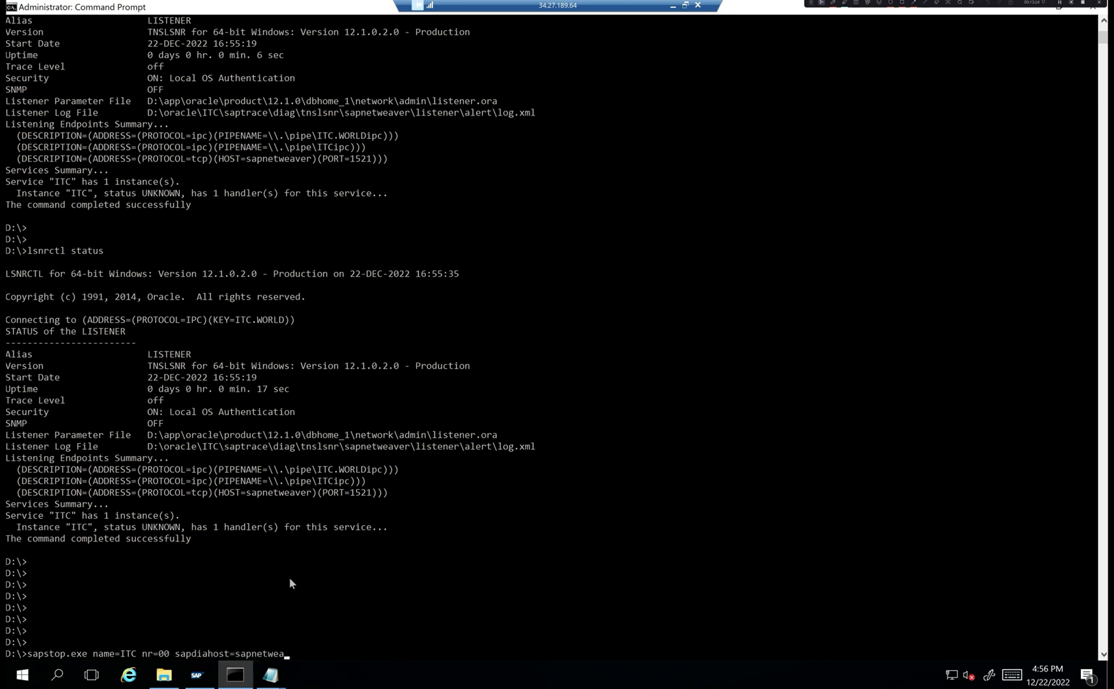
{"action": "type", "text": "ver"}
- Run the sapstop command, then retry it as STOPSAP.exe, which fails logging to D:\stopsap.log
{"action": "key", "text": "Return"}
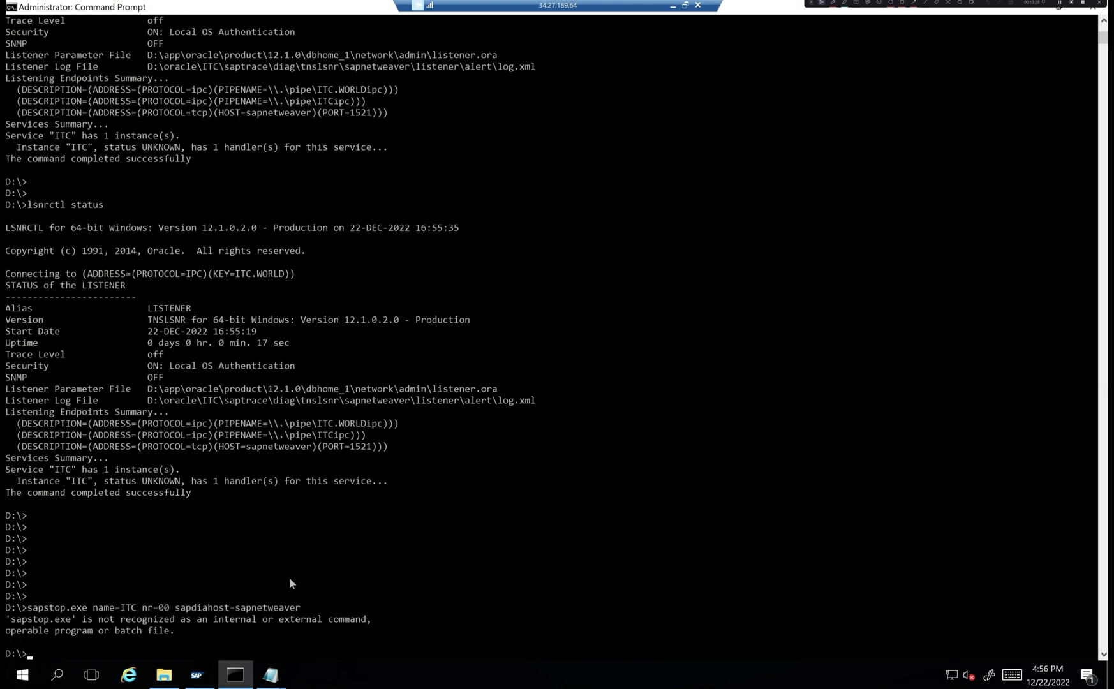
{"action": "key", "text": "Up"}
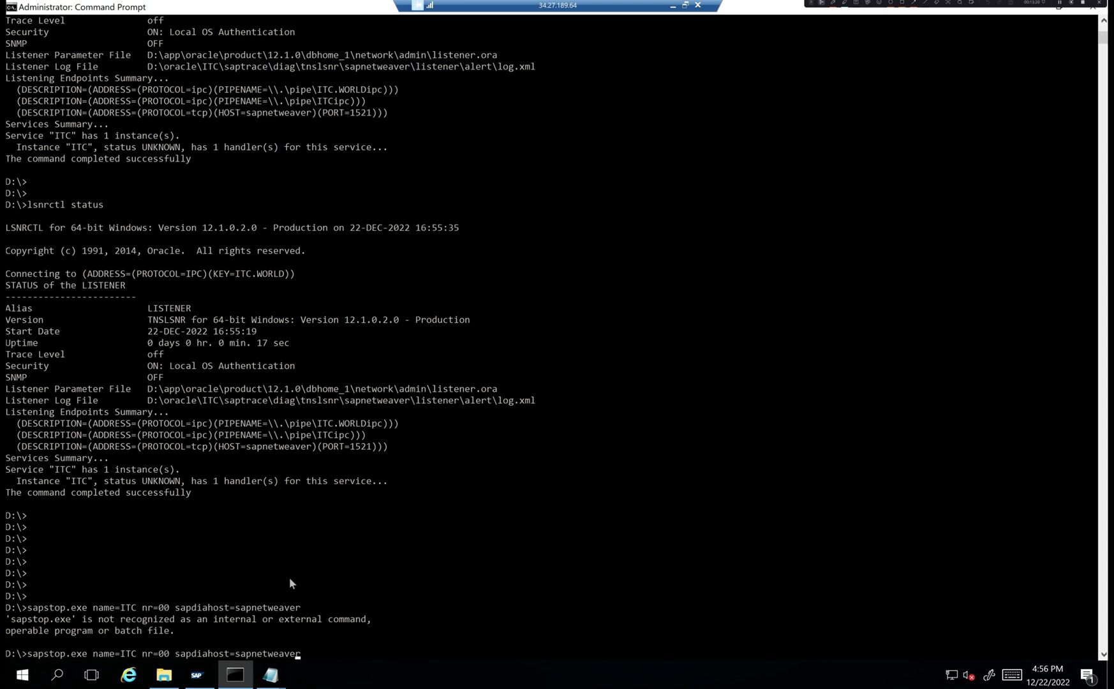
{"action": "key", "text": "Left"}
{"action": "key", "text": "Left"}
{"action": "key", "text": "Left"}
{"action": "key", "text": "Left"}
{"action": "key", "text": "Left"}
{"action": "key", "text": "Left"}
{"action": "key", "text": "Left"}
{"action": "key", "text": "Left"}
{"action": "key", "text": "Left"}
{"action": "key", "text": "Left"}
{"action": "key", "text": "Left"}
{"action": "key", "text": "Left"}
{"action": "key", "text": "Left"}
{"action": "key", "text": "Left"}
{"action": "key", "text": "Left"}
{"action": "key", "text": "Left"}
{"action": "key", "text": "Left"}
{"action": "key", "text": "Left"}
{"action": "key", "text": "Left"}
{"action": "key", "text": "Left"}
{"action": "key", "text": "Left"}
{"action": "key", "text": "Left"}
{"action": "key", "text": "Left"}
{"action": "key", "text": "Left"}
{"action": "key", "text": "BackSpace"}
{"action": "key", "text": "BackSpace"}
{"action": "key", "text": "BackSpace"}
{"action": "key", "text": "BackSpace"}
{"action": "key", "text": "BackSpace"}
{"action": "key", "text": "BackSpace"}
{"action": "key", "text": "BackSpace"}
{"action": "key", "text": "BackSpace"}
{"action": "key", "text": "BackSpace"}
{"action": "key", "text": "BackSpace"}
{"action": "key", "text": "BackSpace"}
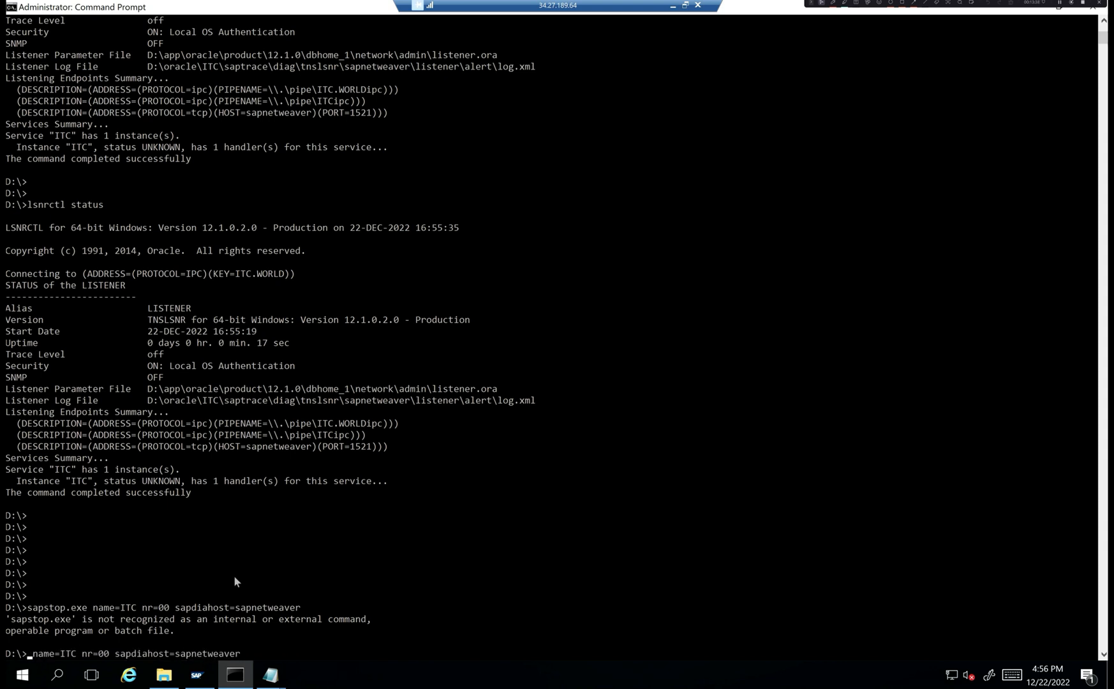
{"action": "type", "text": "STOPSA"}
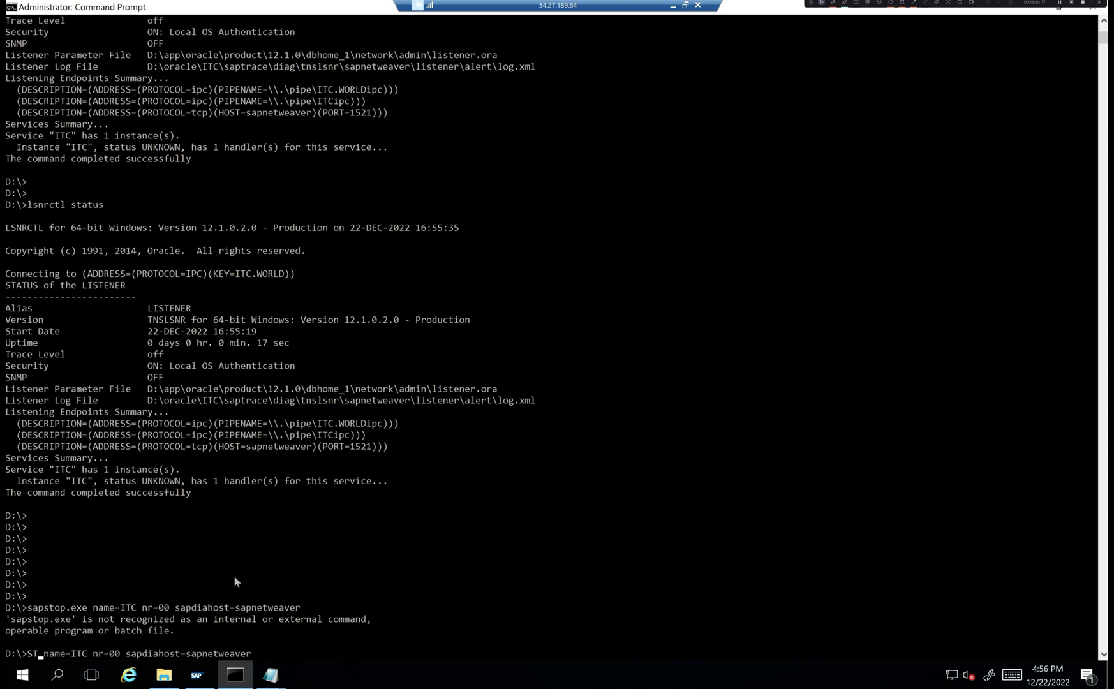
{"action": "type", "text": "P.exe"}
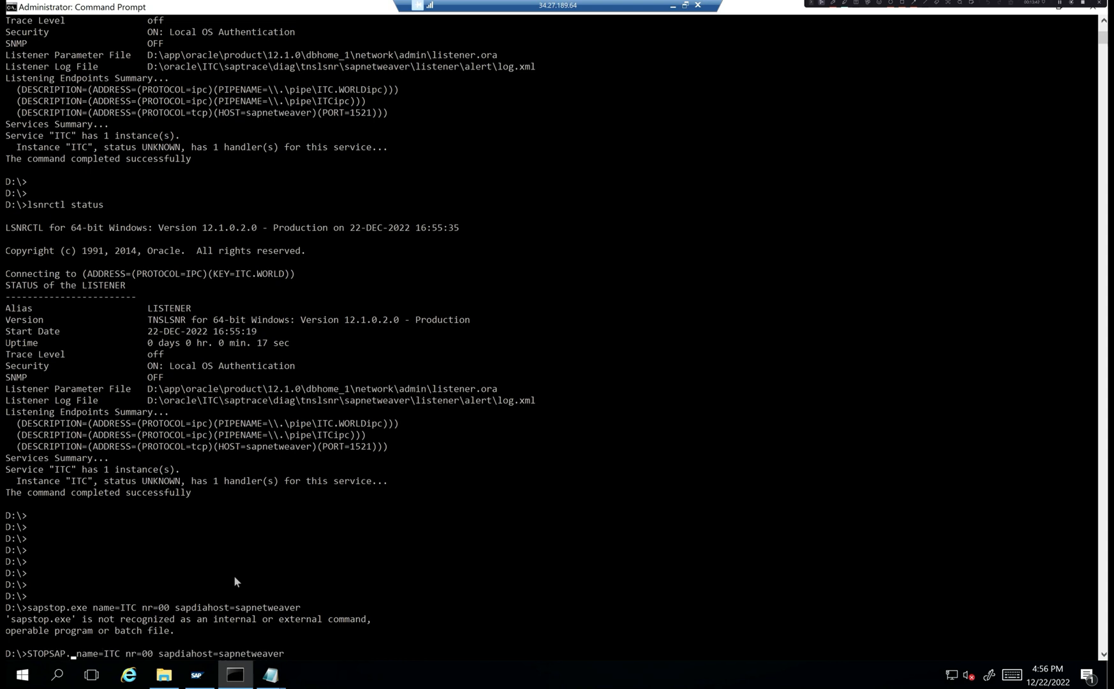
{"action": "key", "text": "Return"}
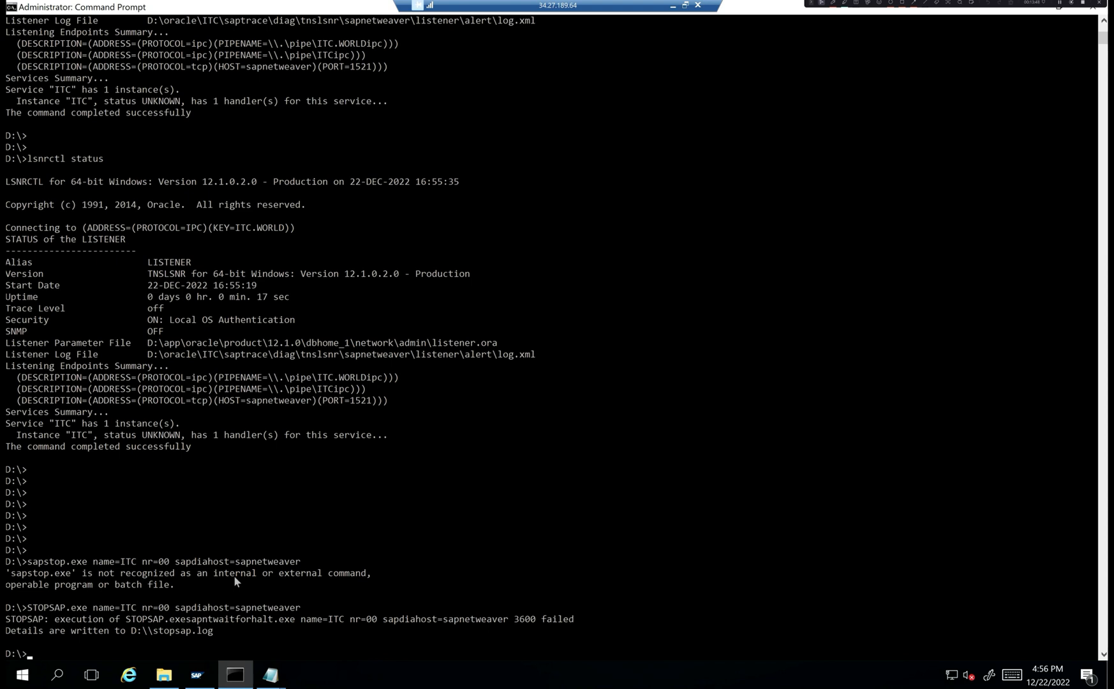
- Close the Command Prompt window from its title-bar menu
{"action": "key", "text": "Return"}
{"action": "key", "text": "Return"}
{"action": "key", "text": "Return"}
{"action": "key", "text": "Return"}
{"action": "key", "text": "Return"}
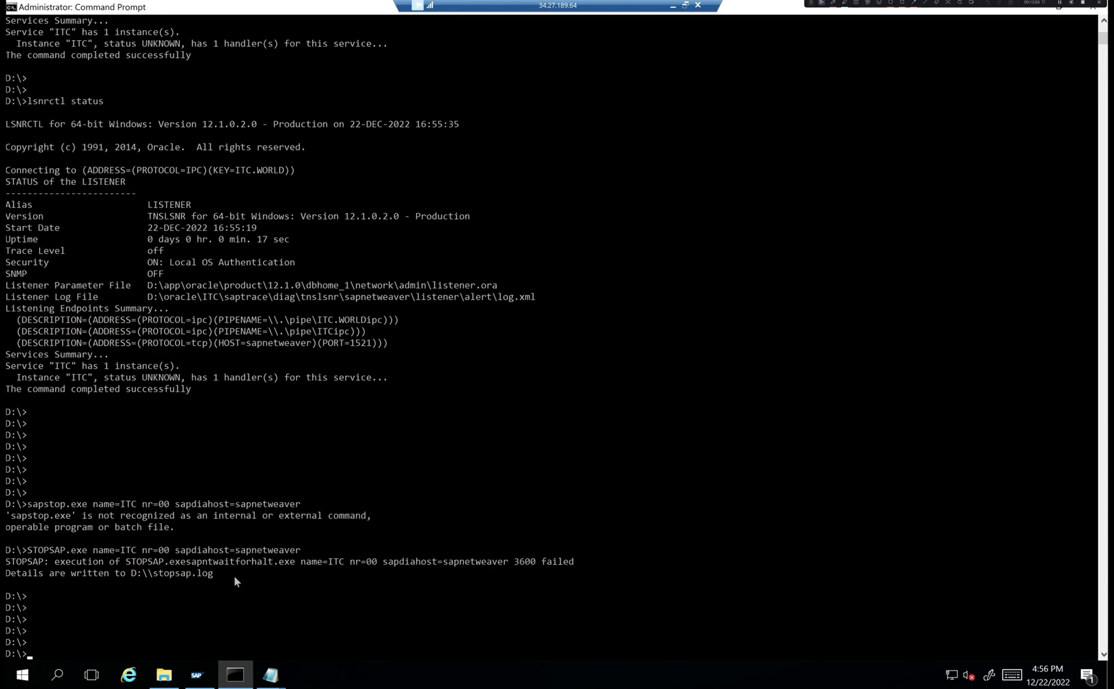
{"action": "right_click", "coordinate": [272, 9]}
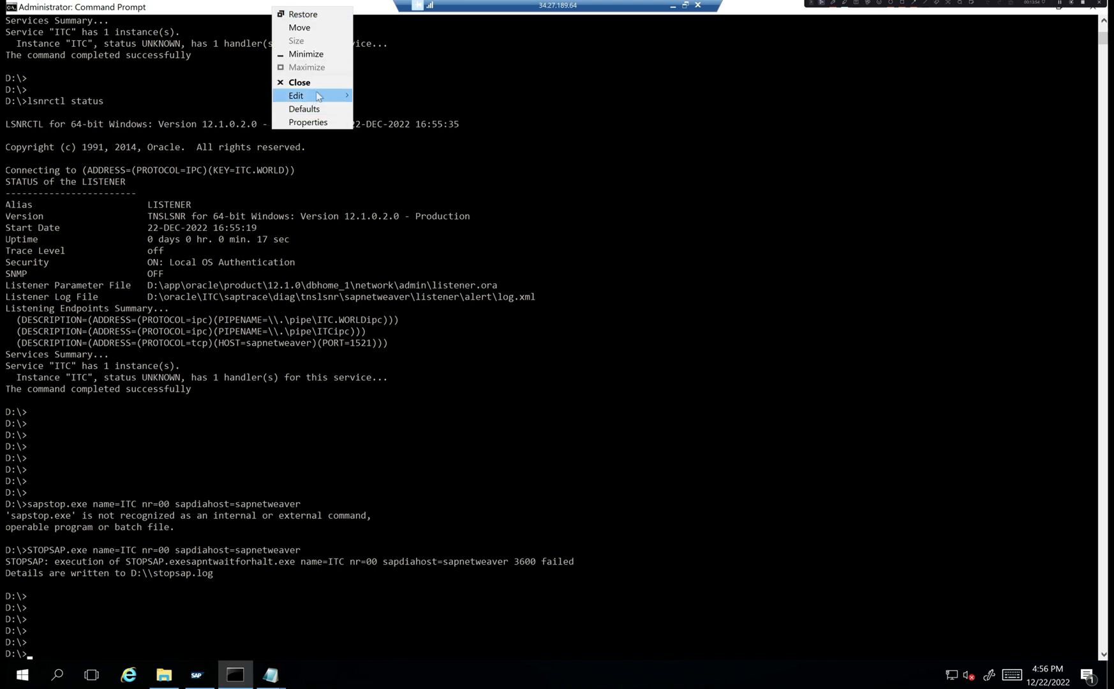
{"action": "key", "text": "Return"}
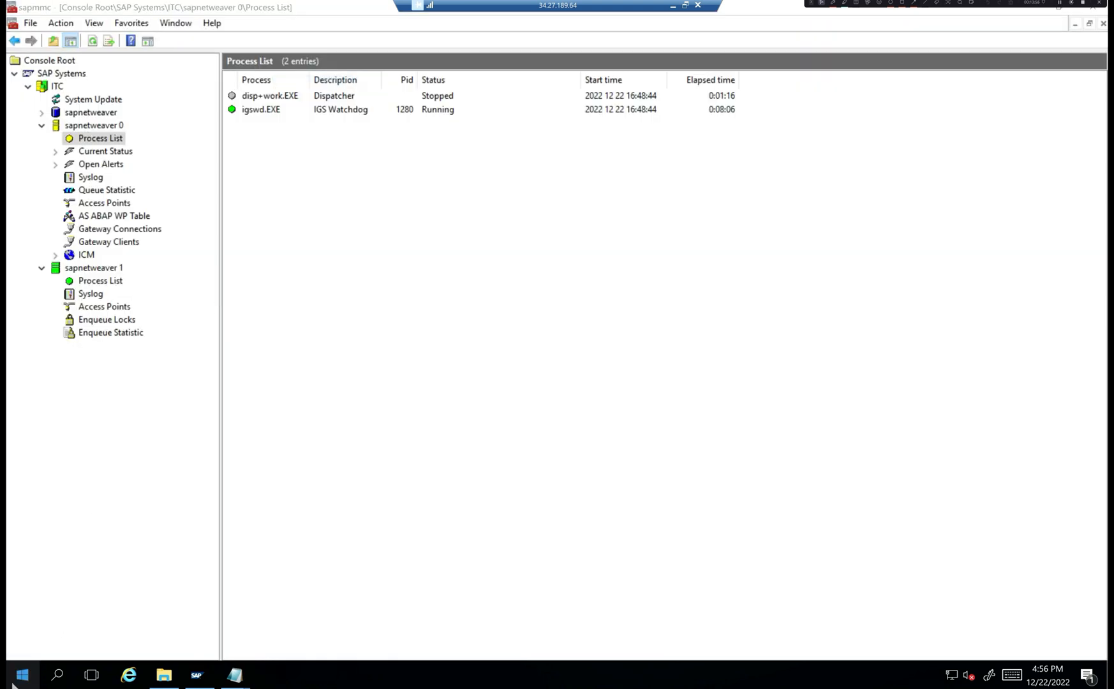
- Stop instance sapnetweaver 0 (ITC) in SAP Management Console and confirm the shutdown
{"action": "right_click", "coordinate": [106, 127]}
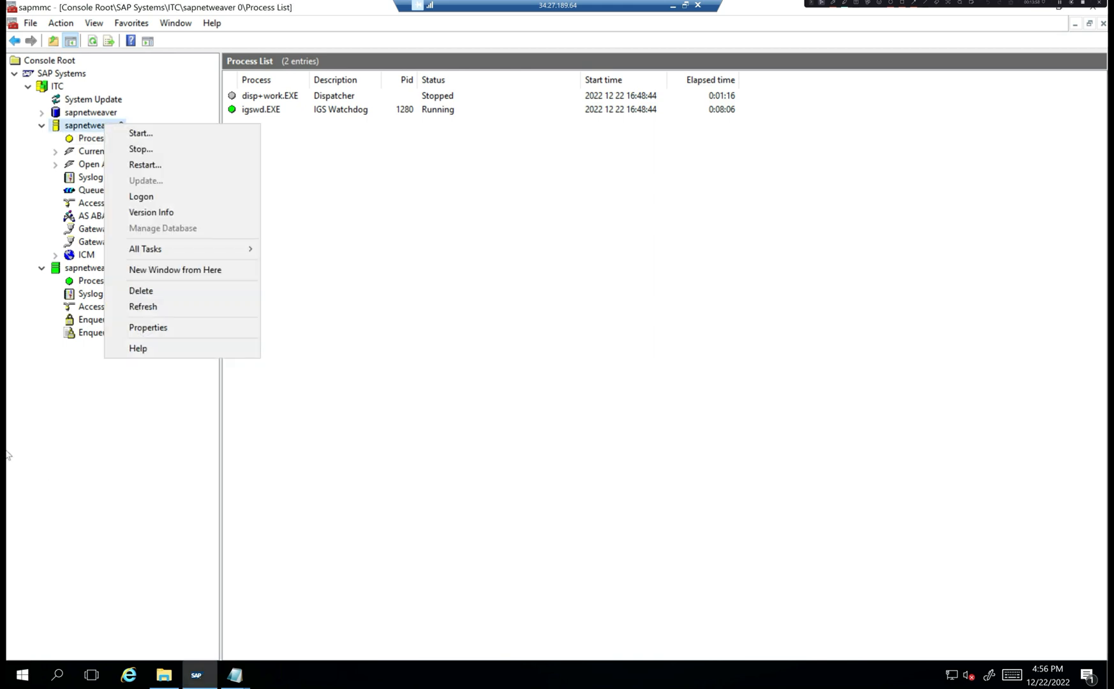
{"action": "left_click", "coordinate": [153, 149]}
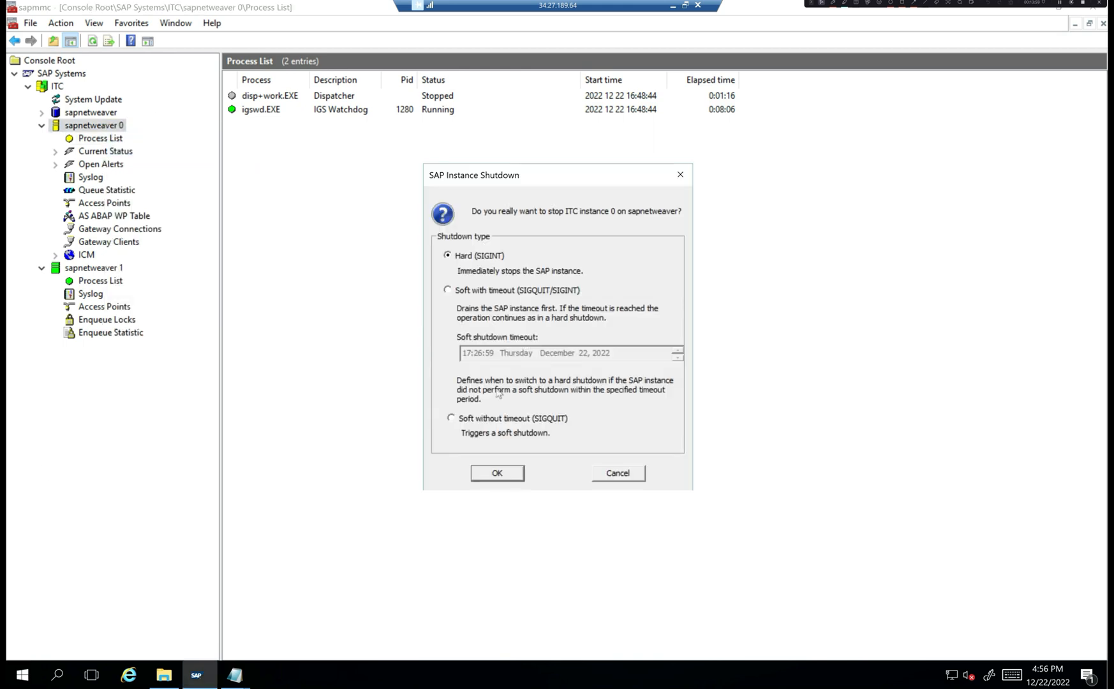
{"action": "left_click", "coordinate": [498, 474]}
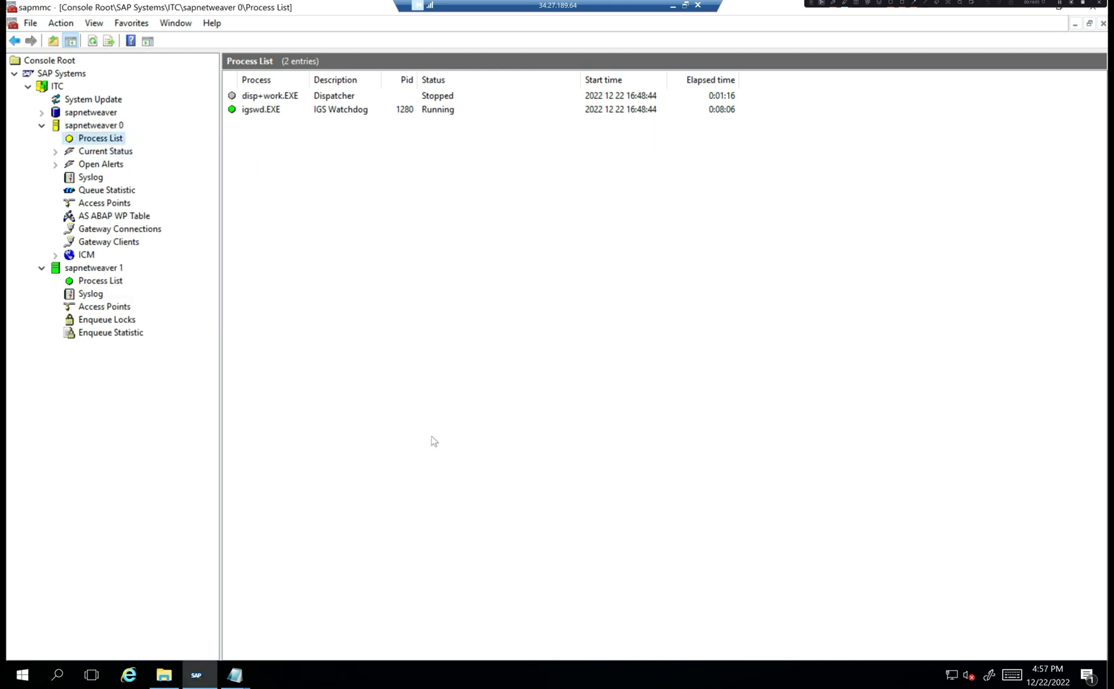
- Launch a new Command Prompt and run startsap.exe bare to display its usage
{"action": "left_click", "coordinate": [36, 676]}
{"action": "type", "text": "cmd"}
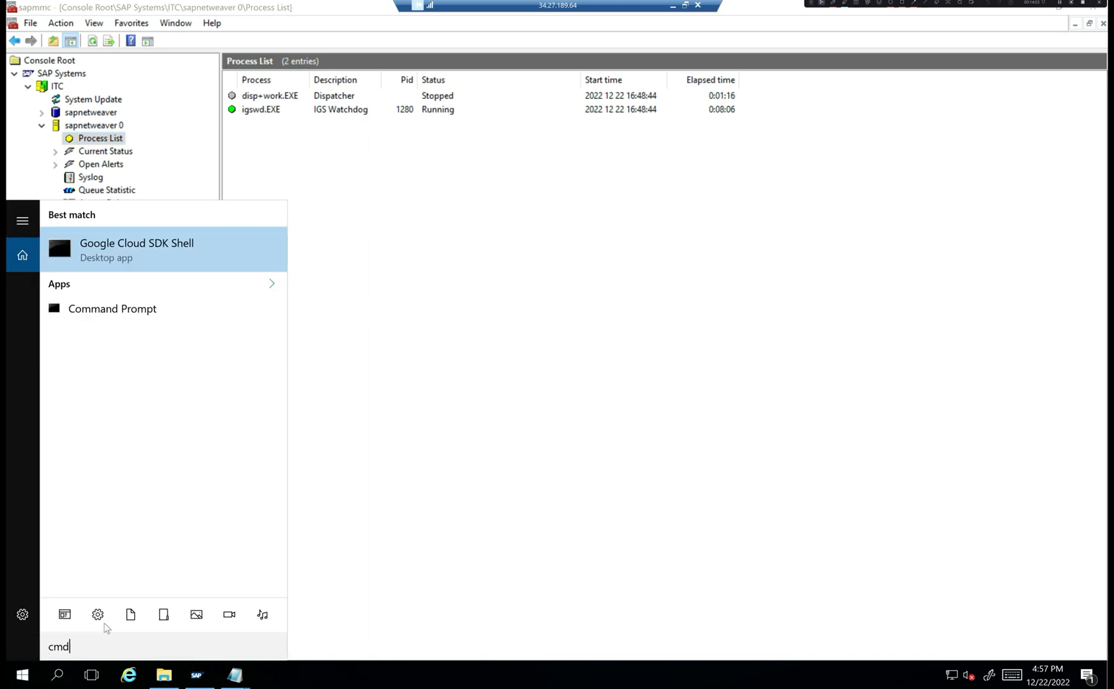
{"action": "key", "text": "Down"}
{"action": "key", "text": "Down"}
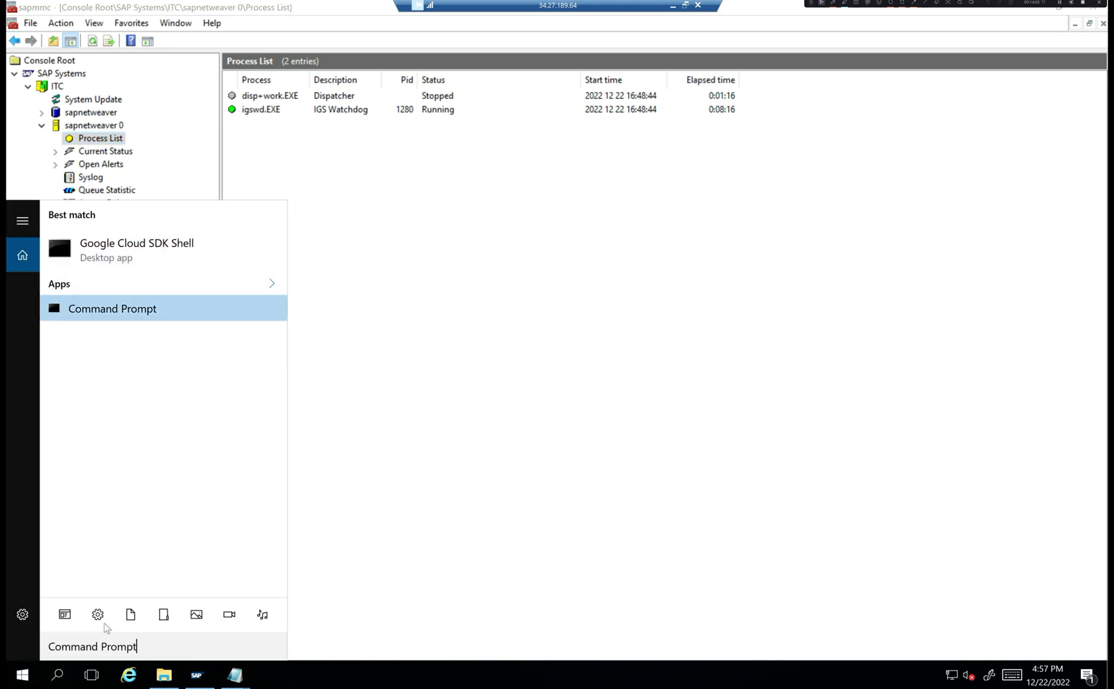
{"action": "key", "text": "Return"}
{"action": "left_click", "coordinate": [21, 682]}
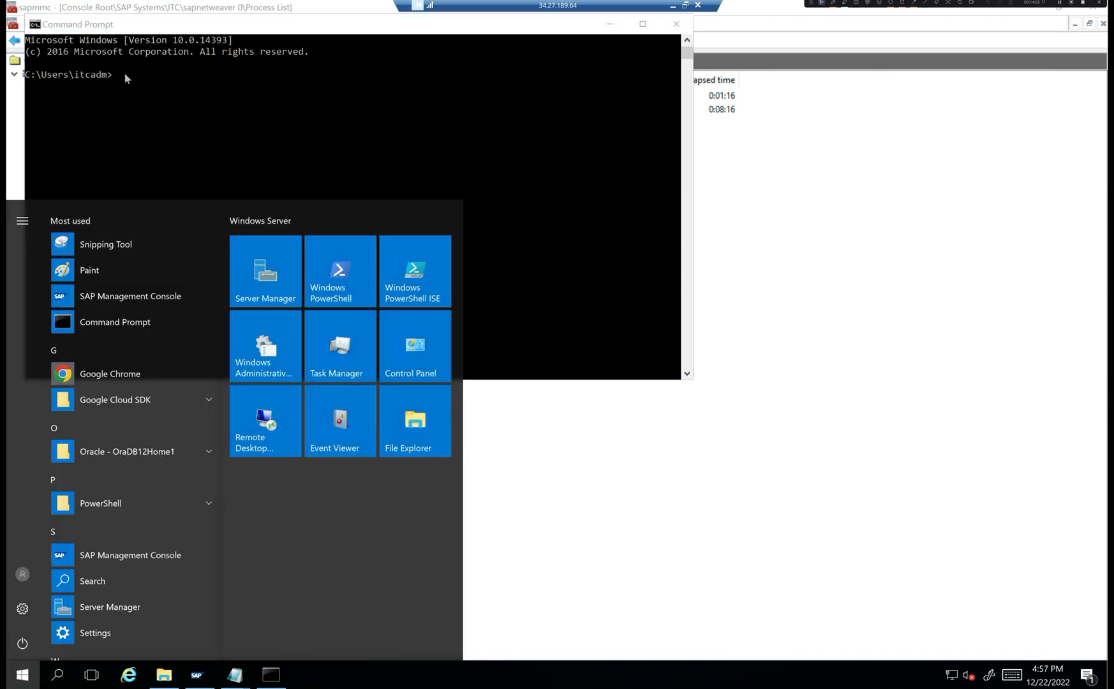
{"action": "left_click", "coordinate": [228, 94]}
{"action": "key", "text": "Return"}
{"action": "key", "text": "Return"}
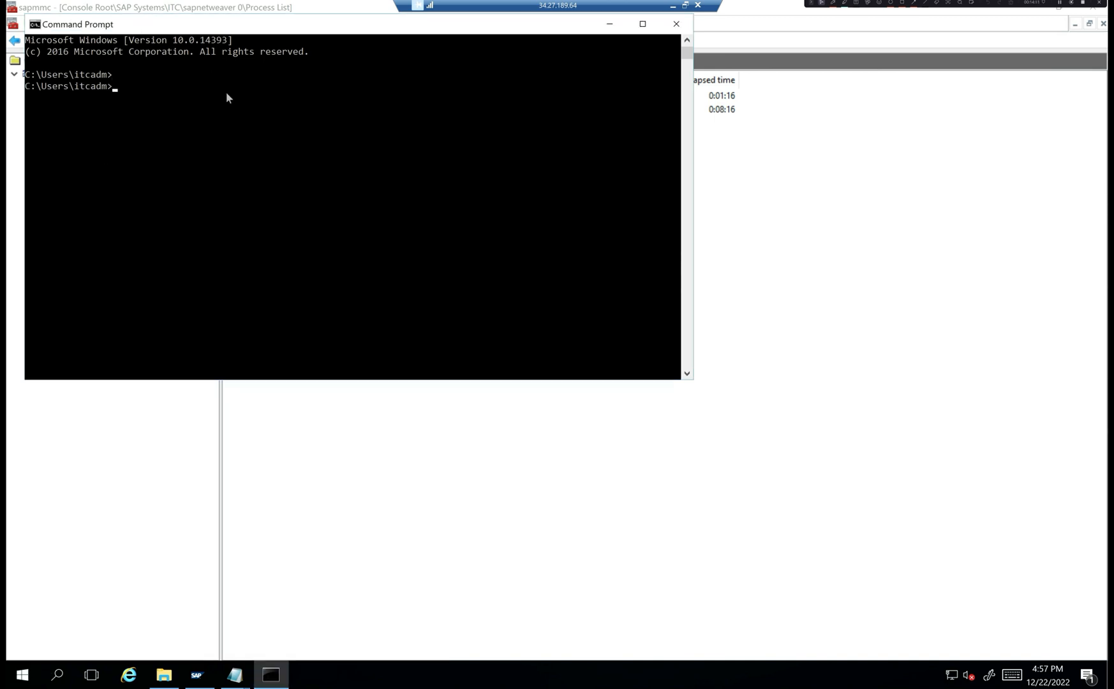
{"action": "type", "text": "startsap.exe"}
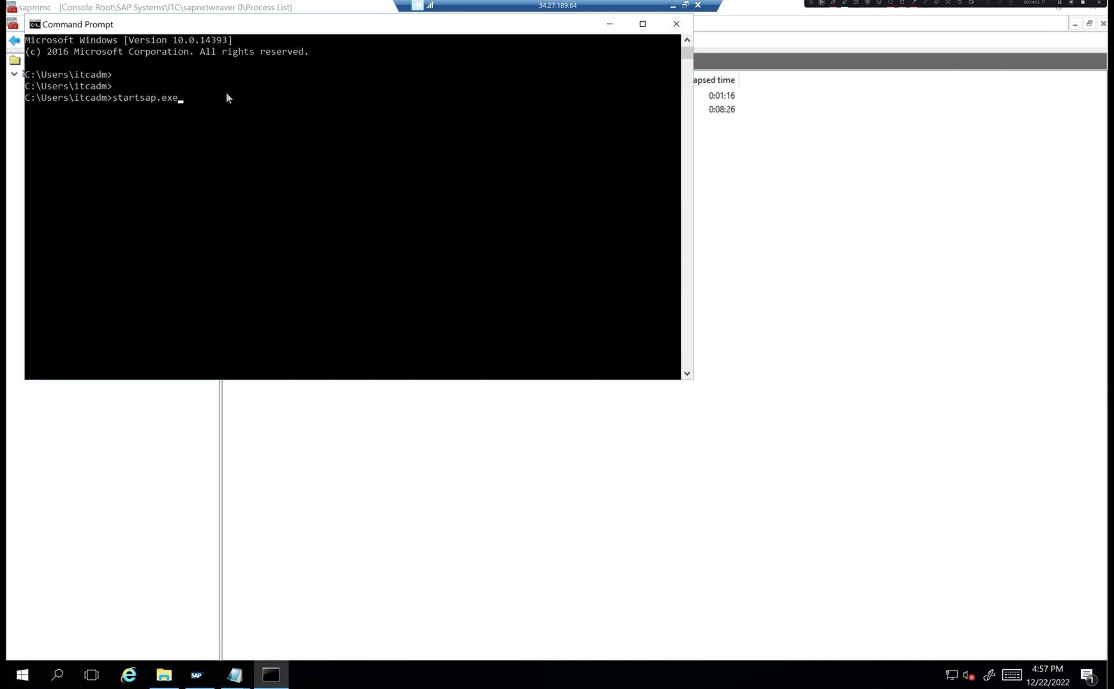
{"action": "key", "text": "Return"}
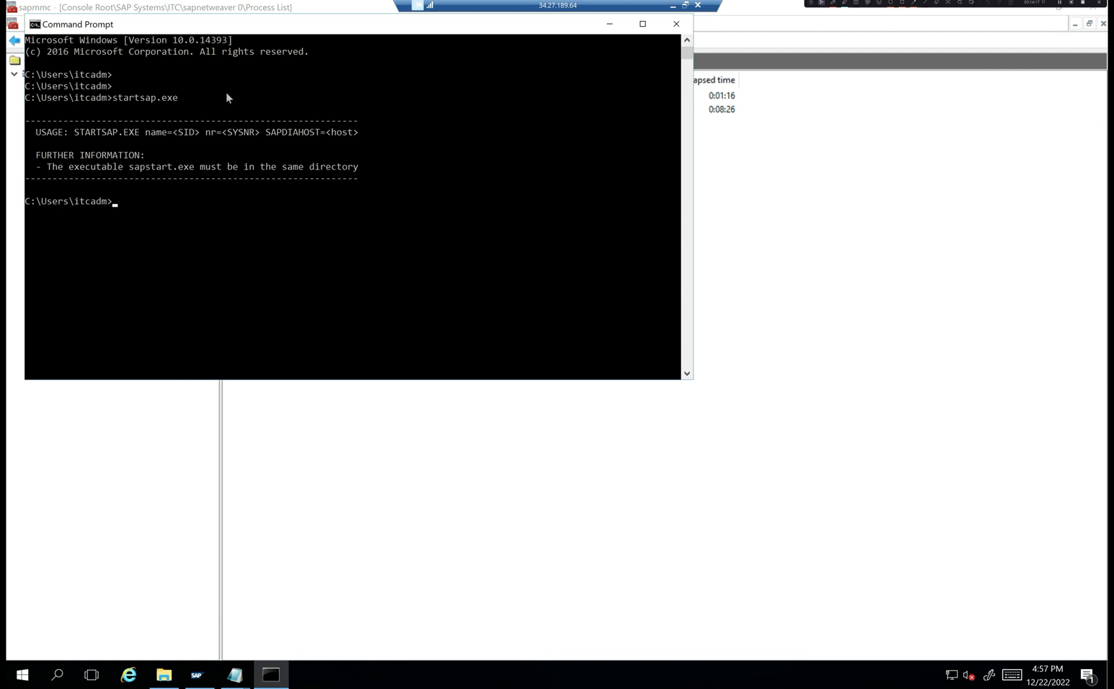
- Prepare the command startsap.exe name=ITC nr=00 sapdiahost=sapnetweaver in the console
{"action": "key", "text": "Up"}
{"action": "type", "text": "name=ITC ne"}
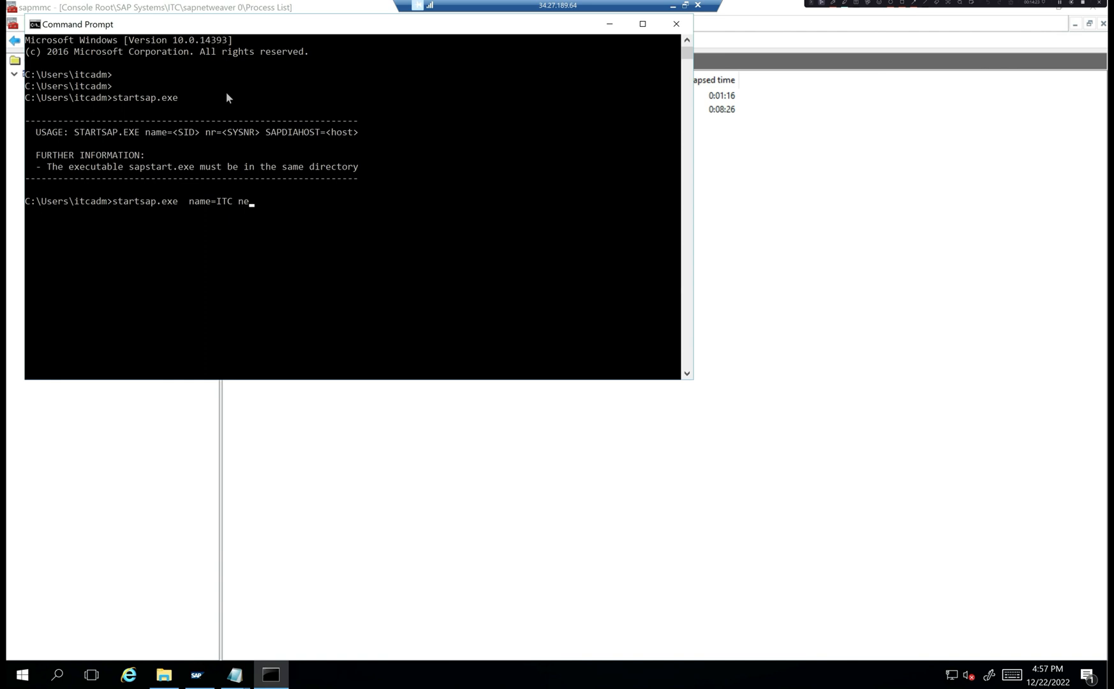
{"action": "key", "text": "BackSpace"}
{"action": "type", "text": "r=00 sapdiahost=sapne"}
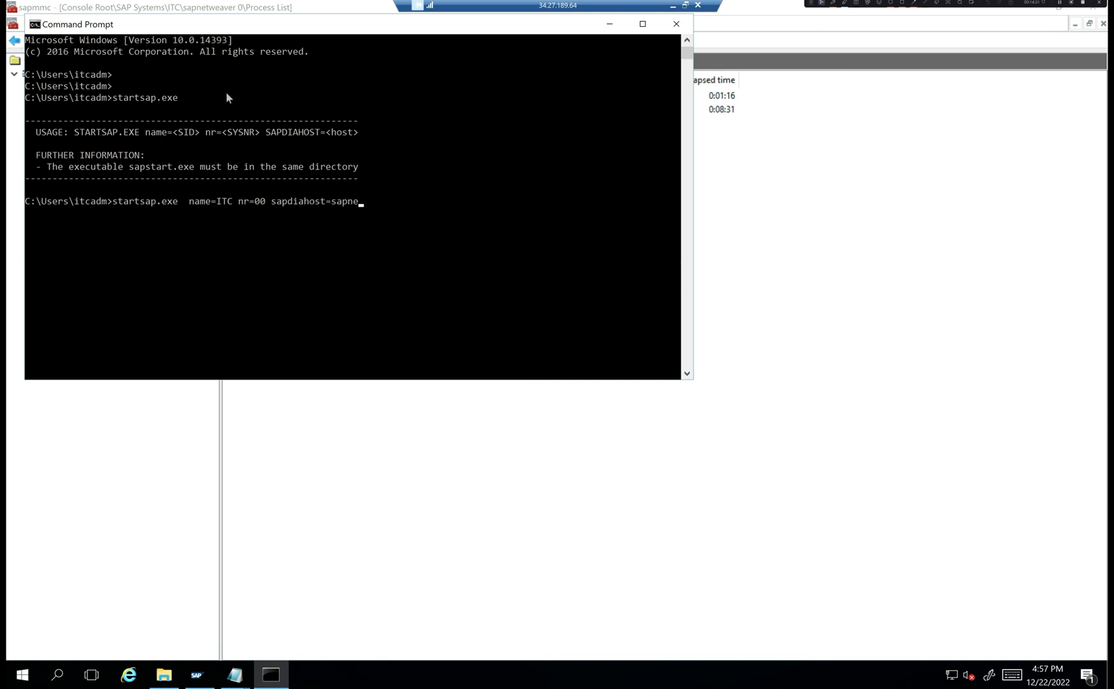
{"action": "type", "text": "tweaver"}
{"action": "left_click", "coordinate": [747, 176]}
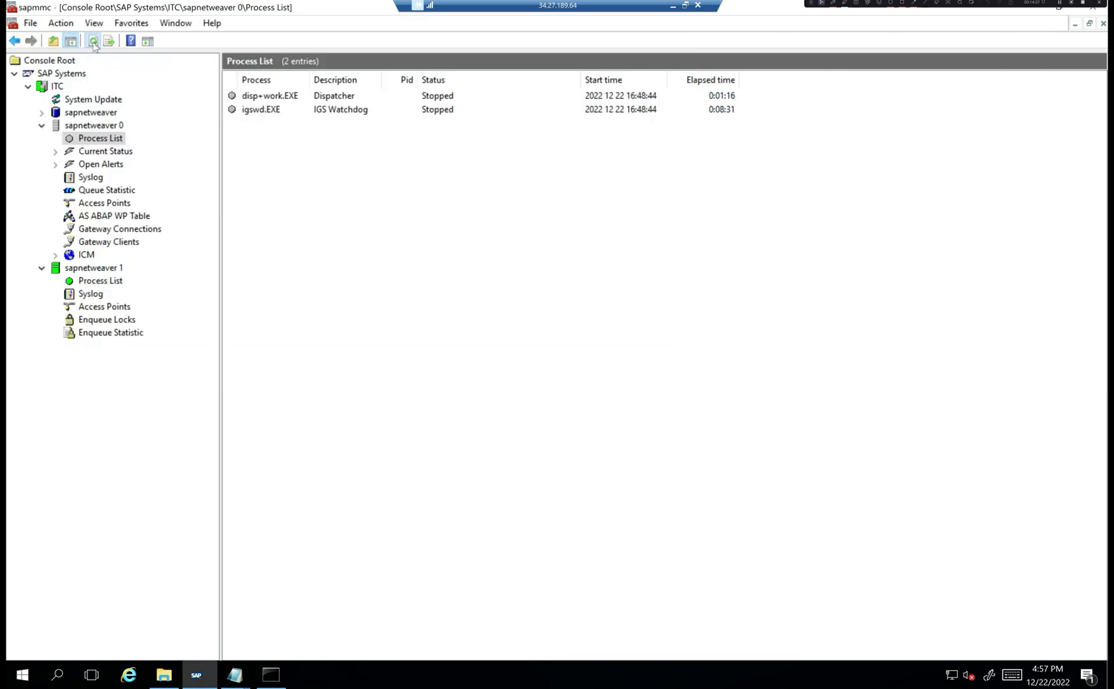
- Dismiss sapnetweaver 0's action menu, then minimize and restore the remote desktop session
{"action": "right_click", "coordinate": [98, 129]}
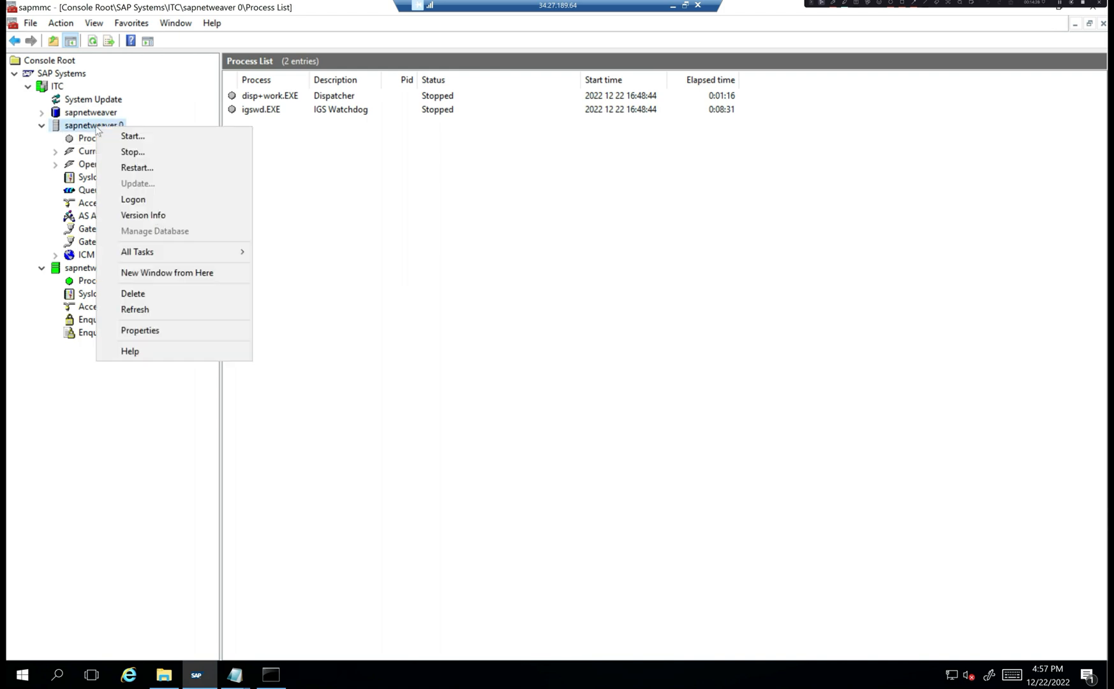
{"action": "left_click", "coordinate": [614, 142]}
{"action": "left_click", "coordinate": [672, 6]}
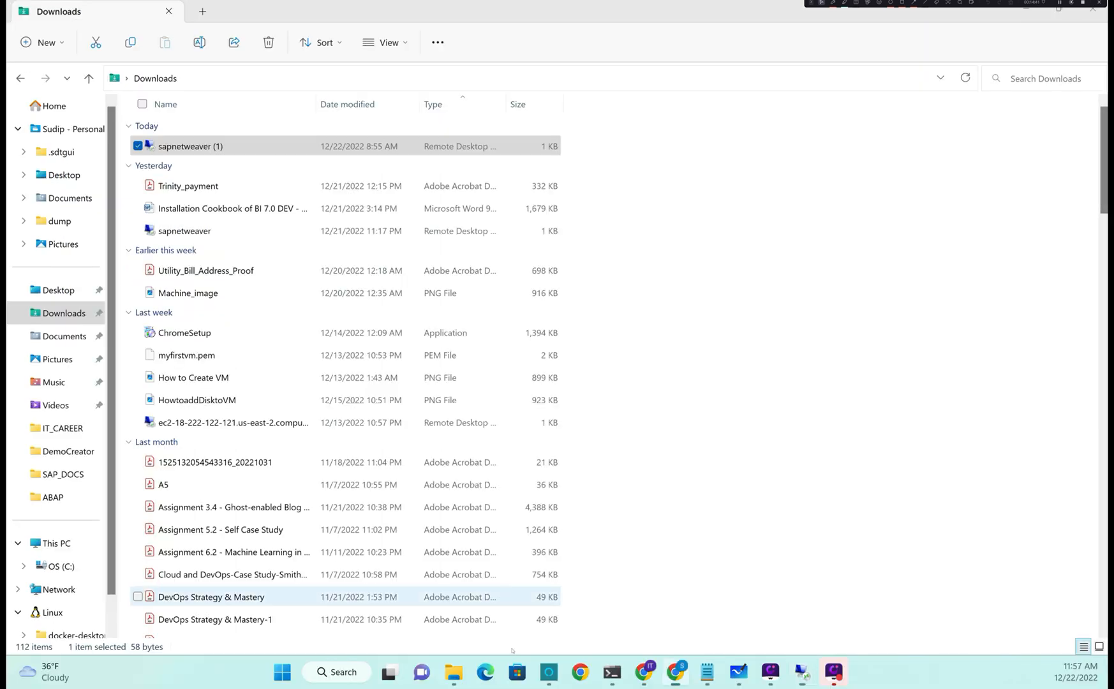
{"action": "mouse_move", "coordinate": [801, 671]}
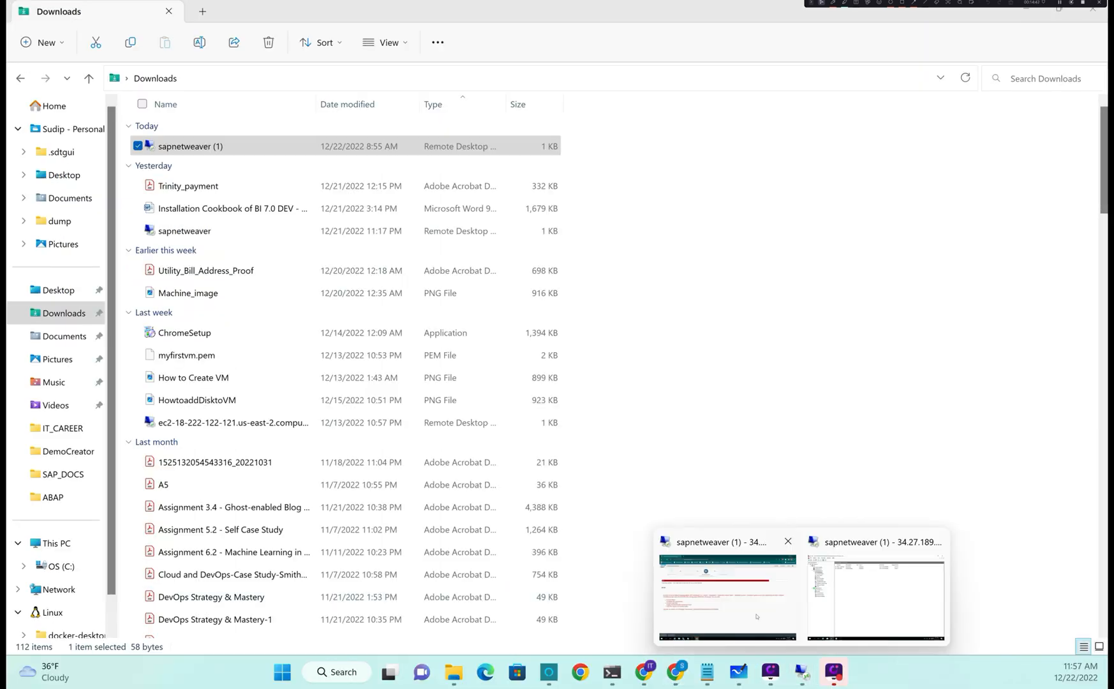
{"action": "left_click", "coordinate": [756, 616]}
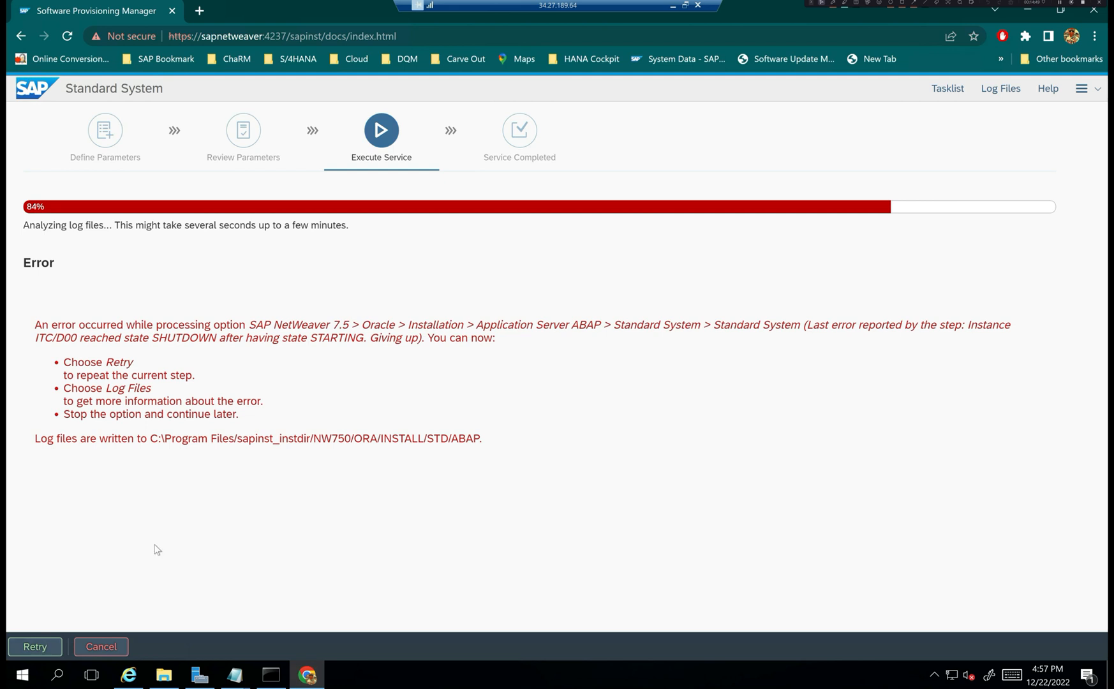
- Retry the failed instance-start step at 84%, then minimize and restore the remote session
{"action": "left_click", "coordinate": [34, 648]}
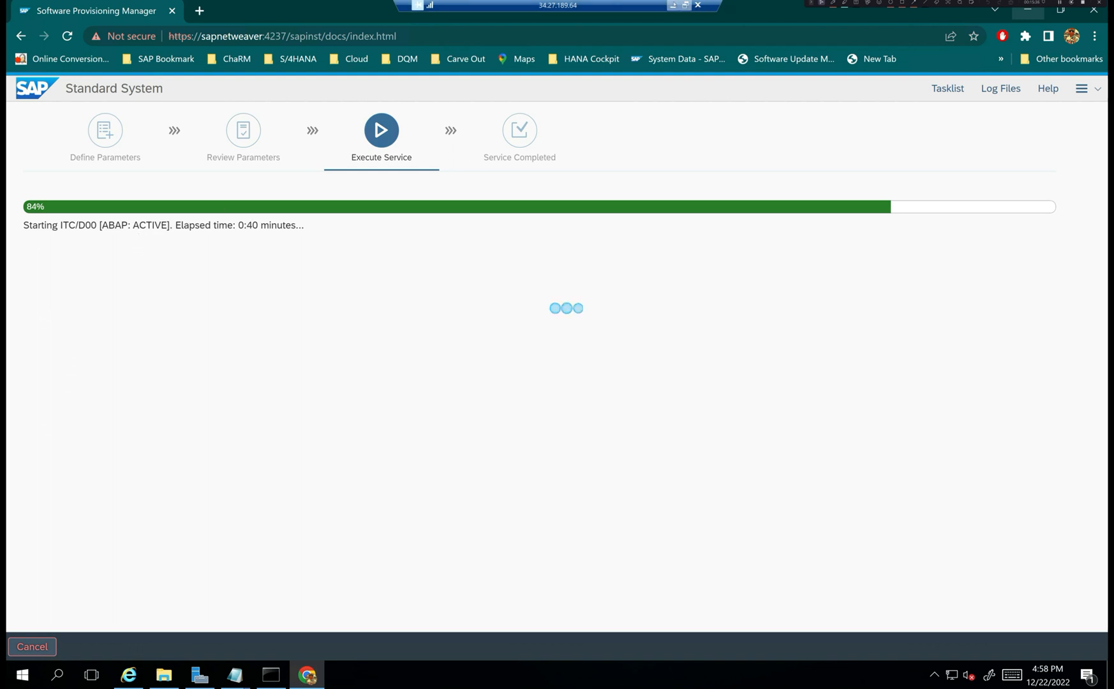
{"action": "left_click", "coordinate": [672, 6]}
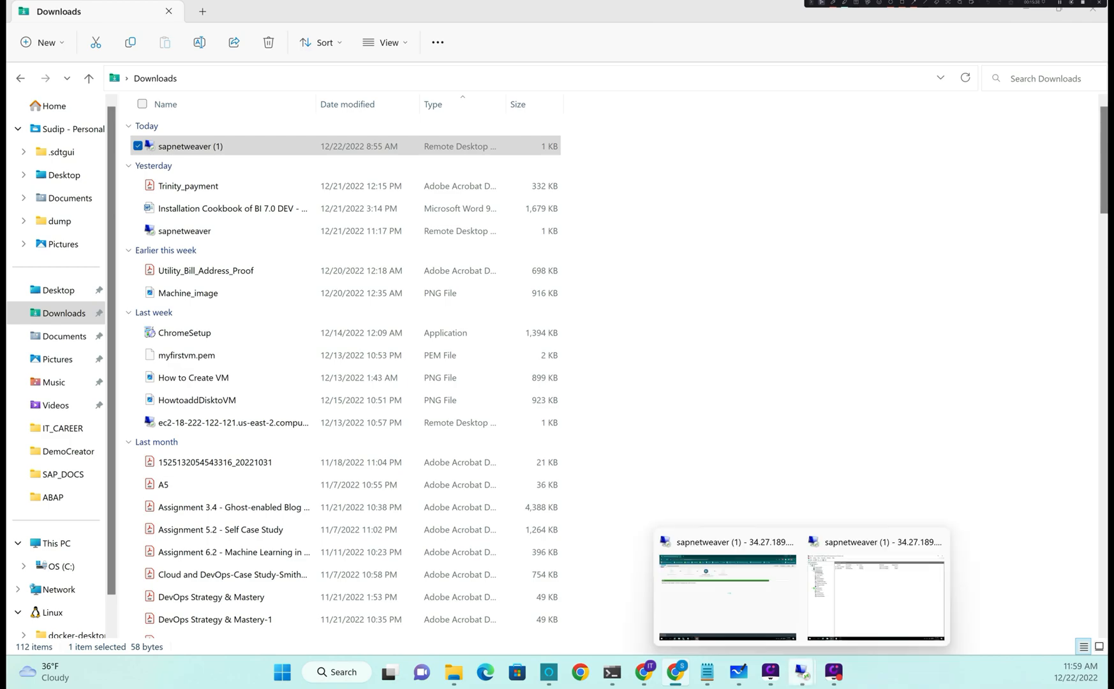
{"action": "left_click", "coordinate": [889, 602]}
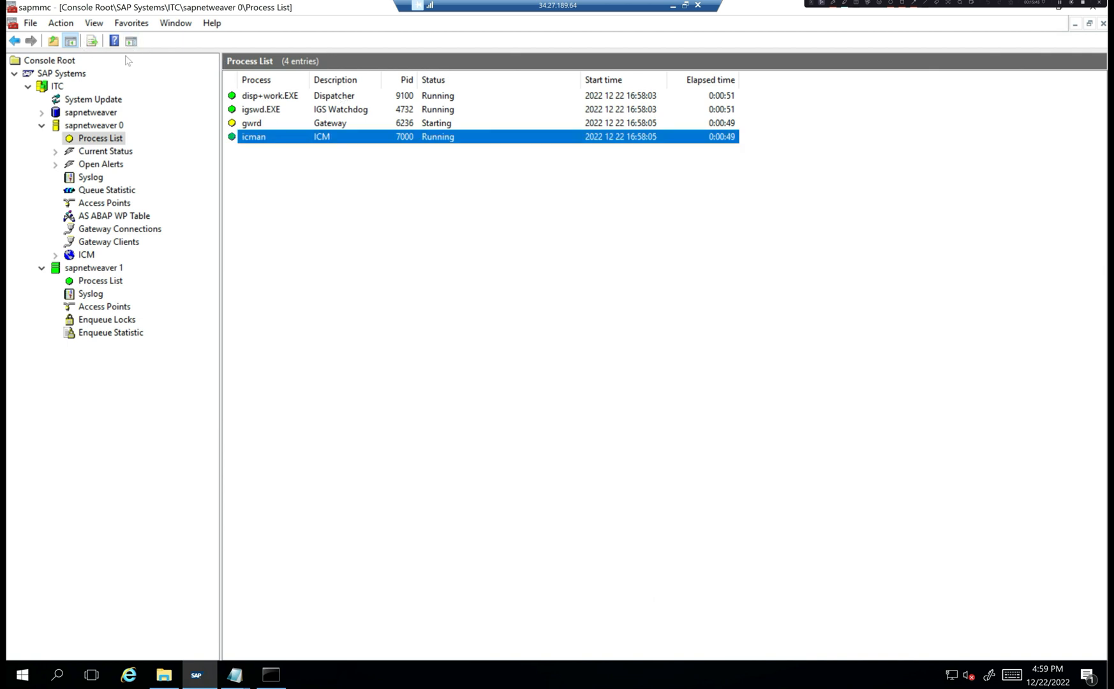
- Refresh sapnetweaver 0's process list twice, then minimize and restore the remote session
{"action": "left_click", "coordinate": [94, 42]}
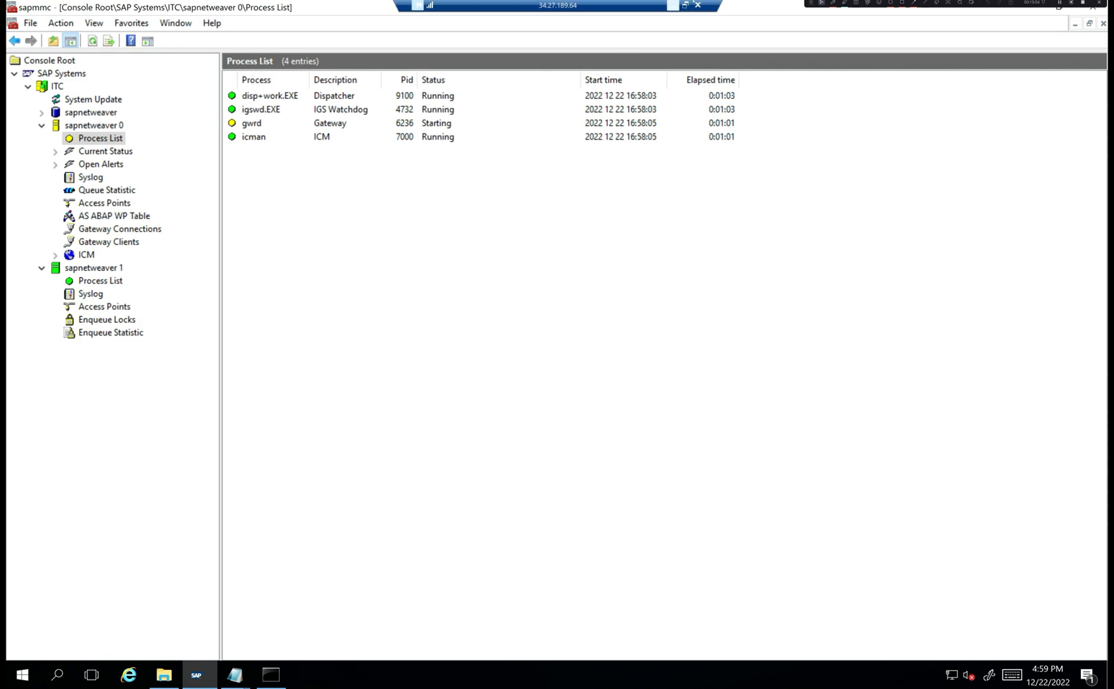
{"action": "left_click", "coordinate": [92, 42]}
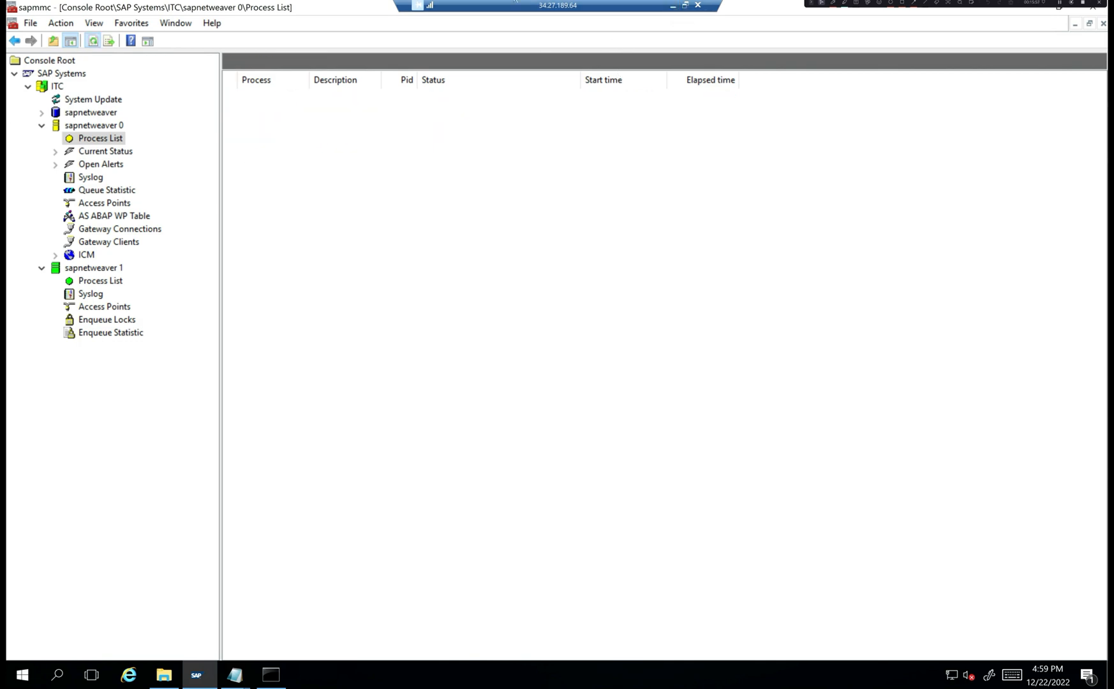
{"action": "left_click", "coordinate": [672, 5]}
{"action": "mouse_move", "coordinate": [802, 672]}
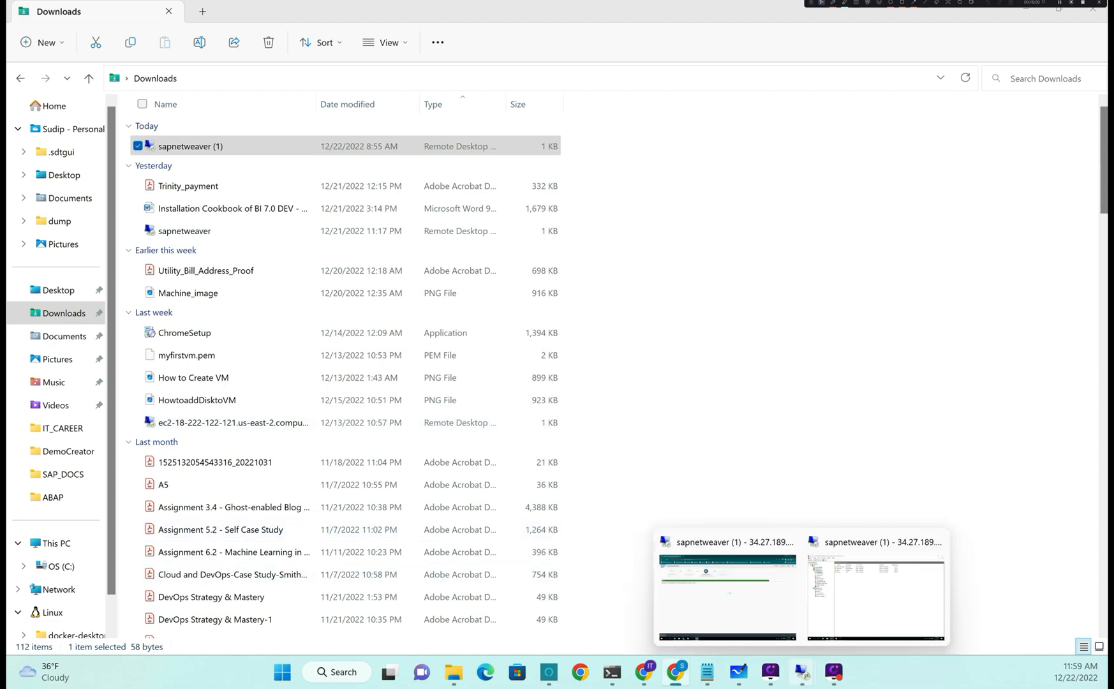
{"action": "left_click", "coordinate": [760, 620]}
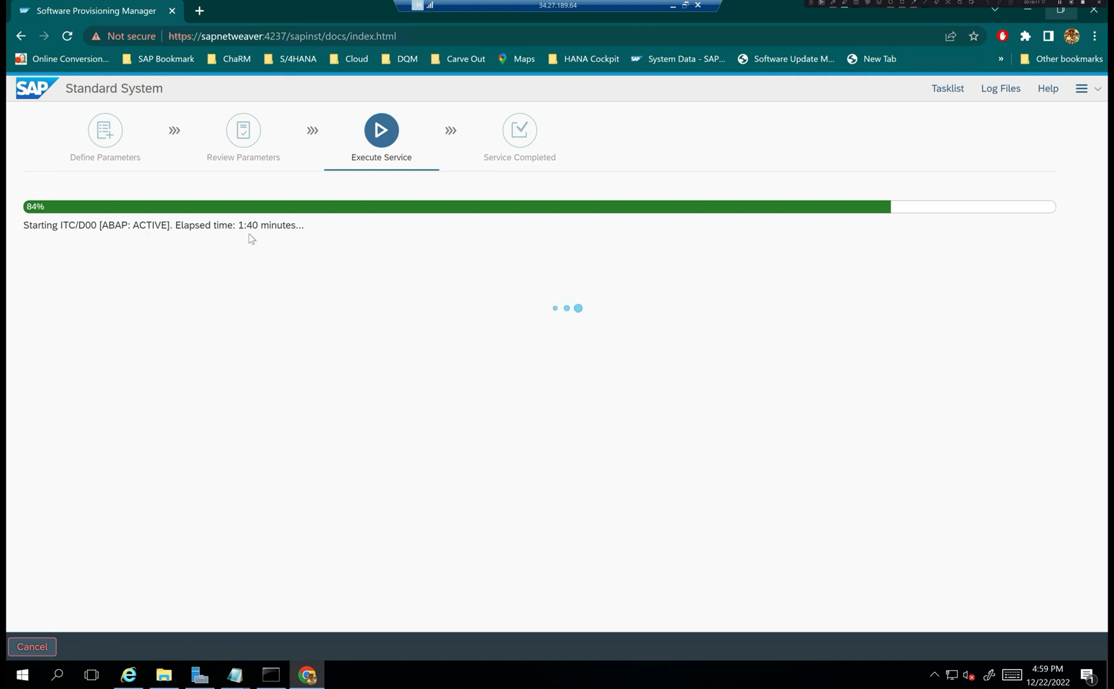
{"action": "right_click", "coordinate": [21, 680]}
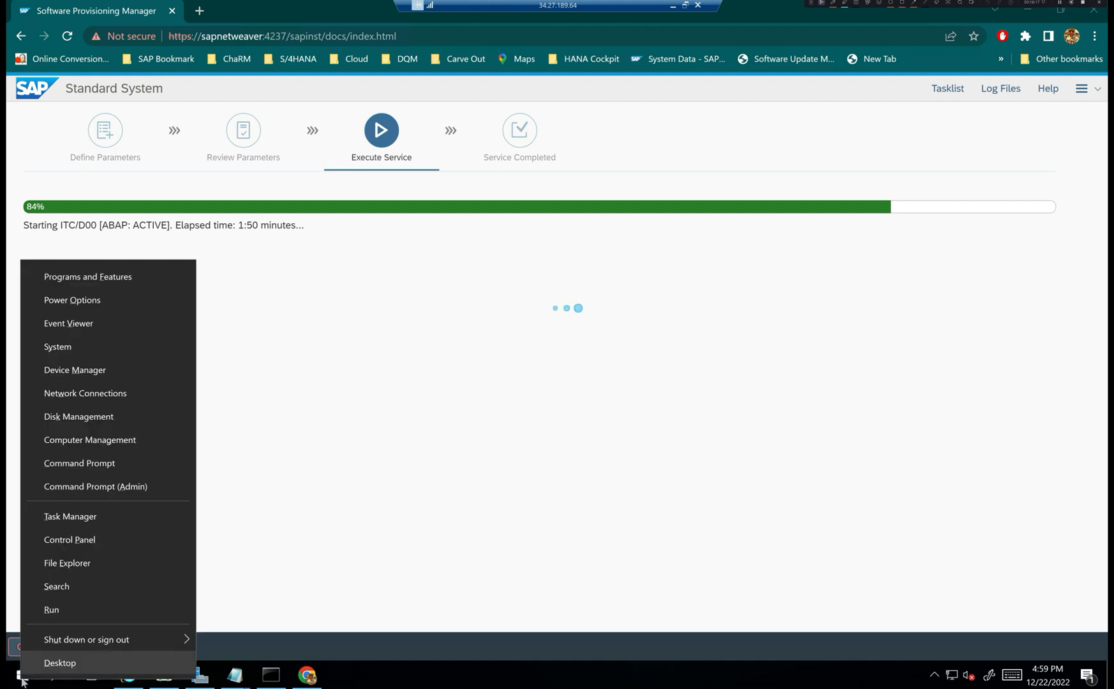
{"action": "left_click", "coordinate": [106, 442]}
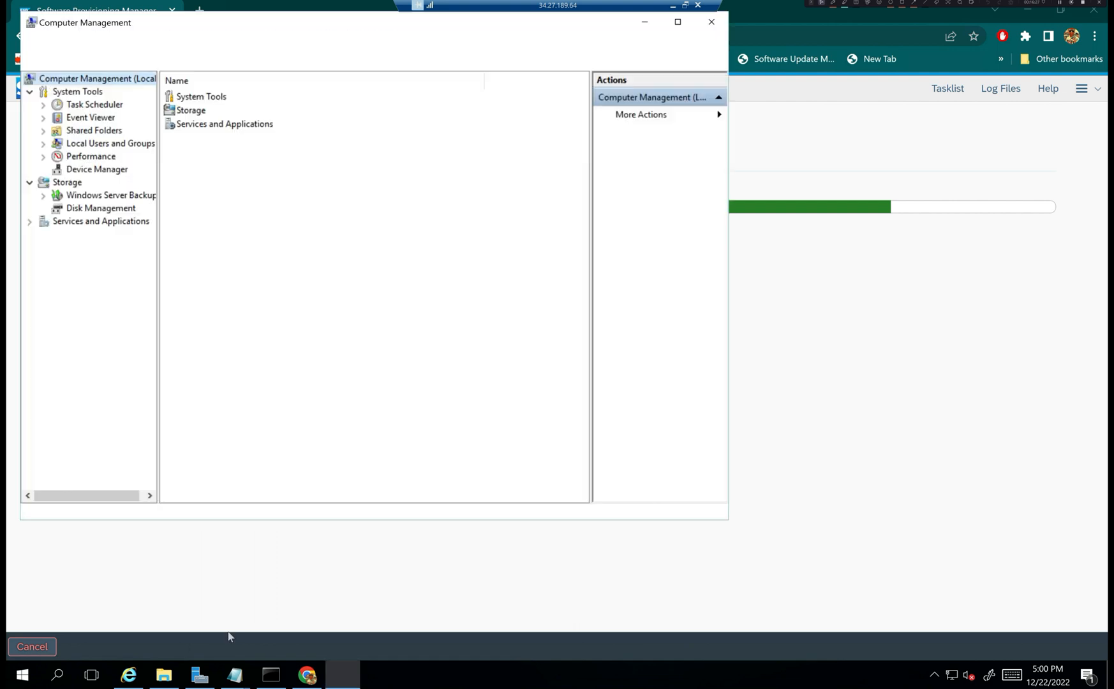
{"action": "double_click", "coordinate": [225, 26]}
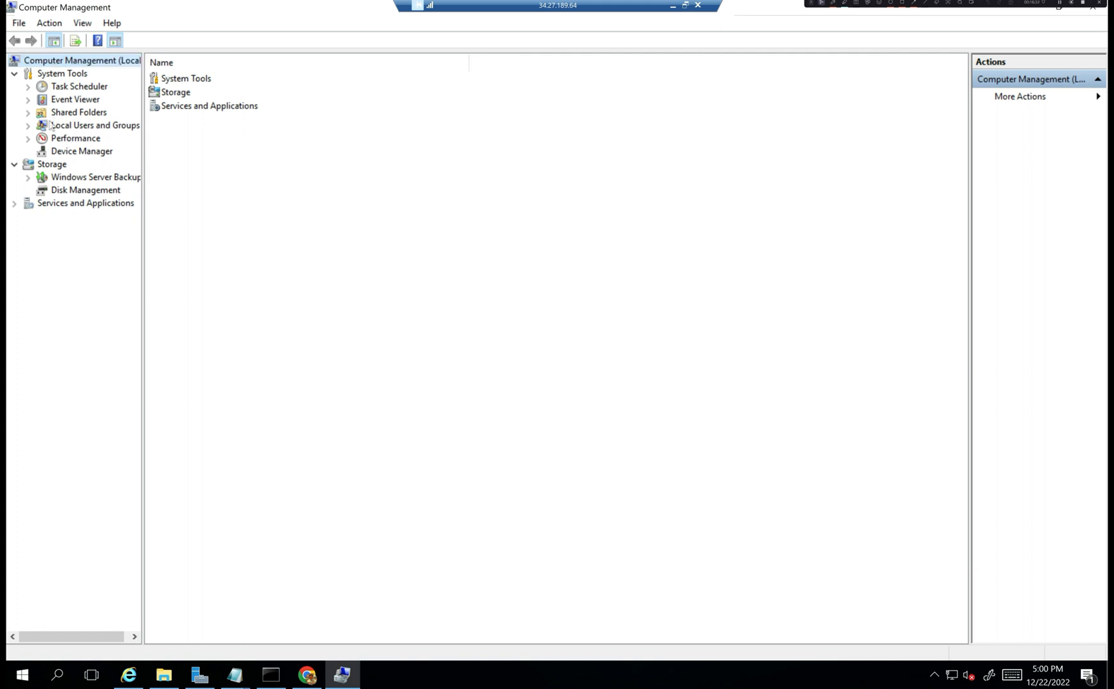
{"action": "left_click", "coordinate": [27, 125]}
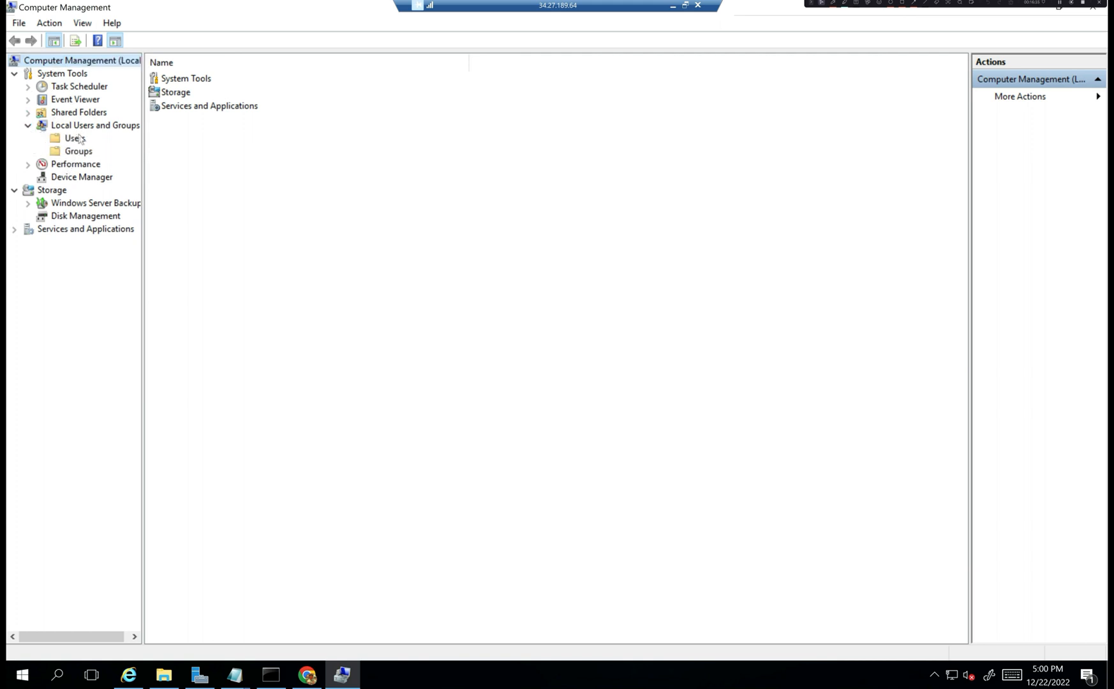
{"action": "left_click", "coordinate": [75, 139]}
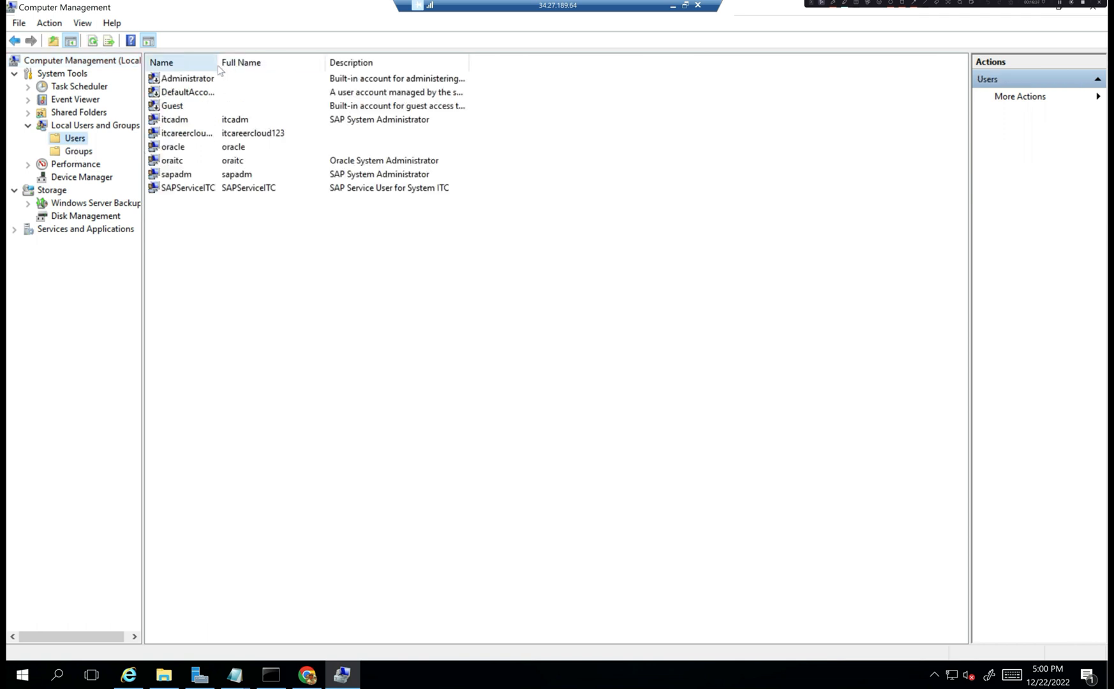
{"action": "left_click_drag", "start_coordinate": [218, 62], "coordinate": [322, 62]}
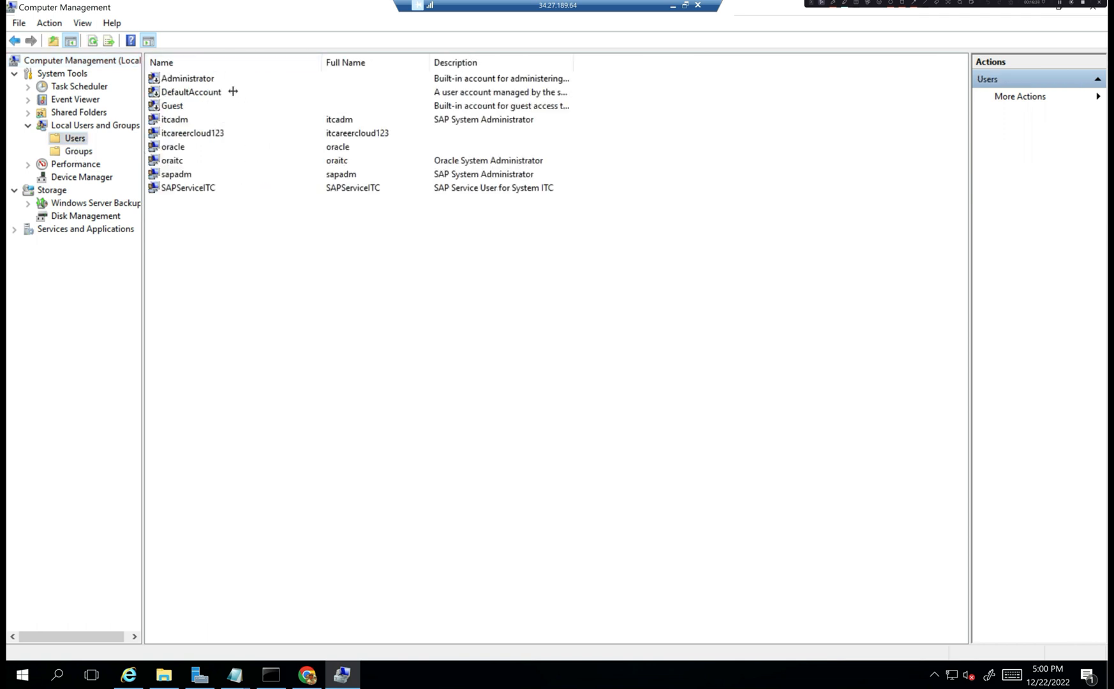
{"action": "left_click", "coordinate": [182, 121]}
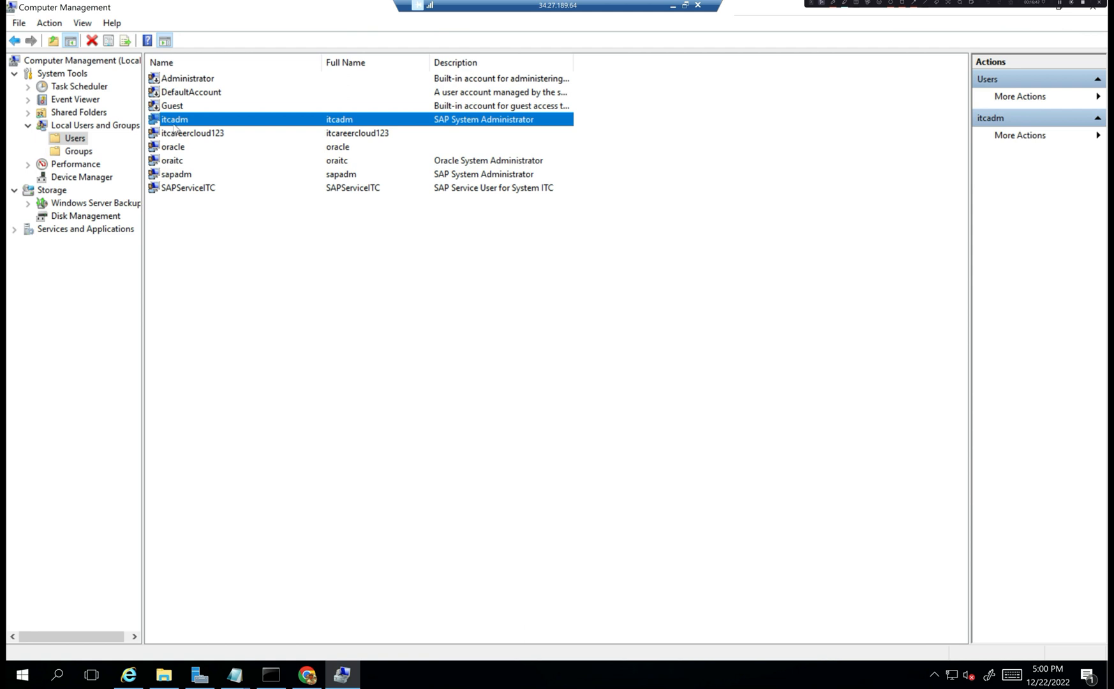
{"action": "left_click", "coordinate": [185, 136]}
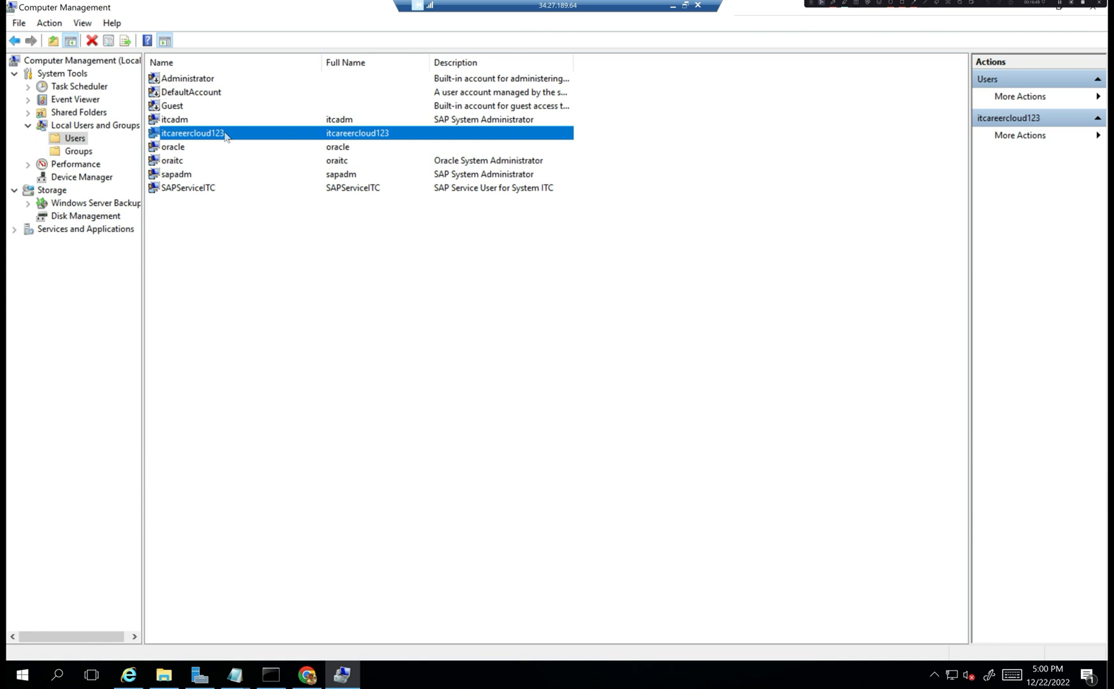
{"action": "left_click", "coordinate": [193, 152]}
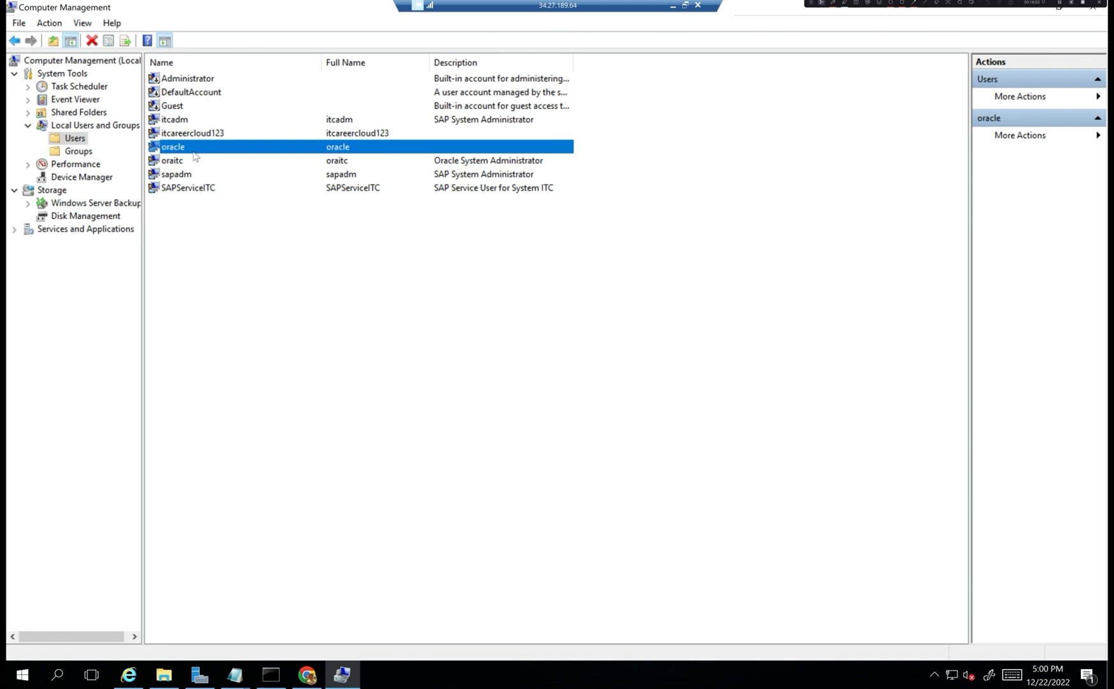
{"action": "left_click", "coordinate": [187, 164]}
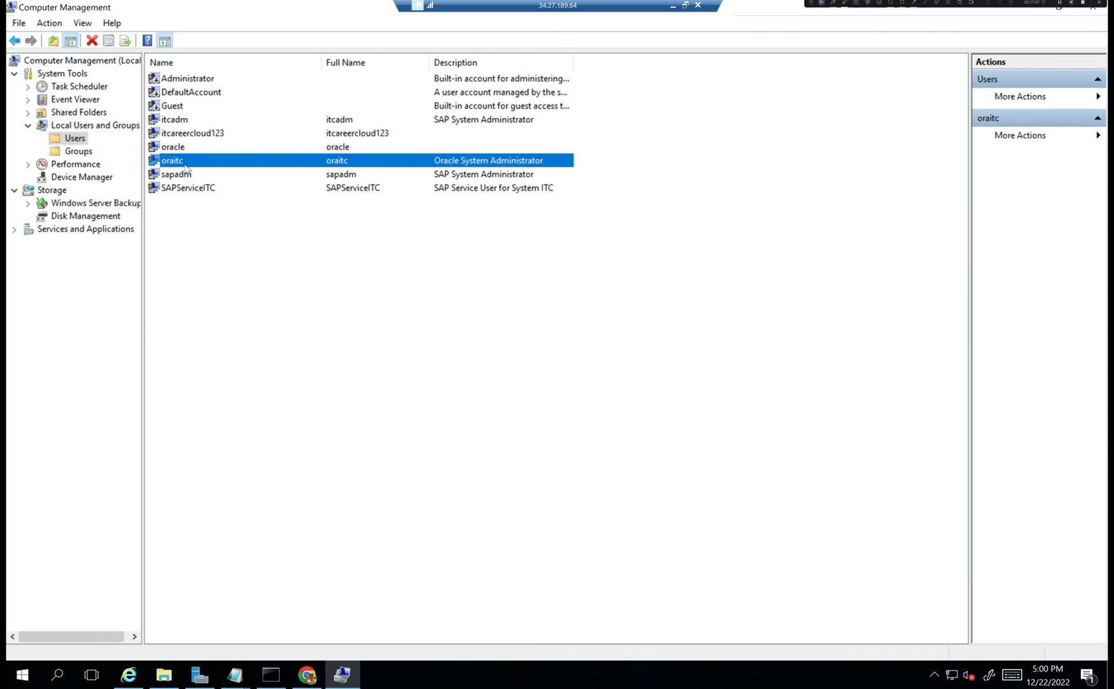
{"action": "left_click", "coordinate": [175, 178]}
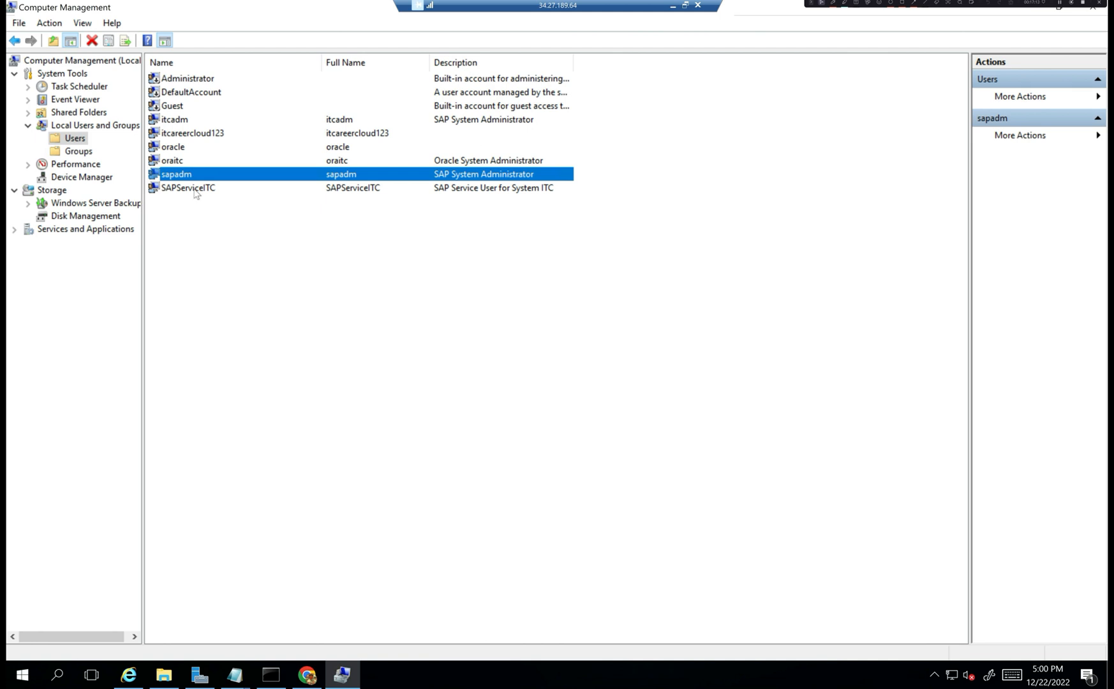
{"action": "left_click", "coordinate": [194, 191]}
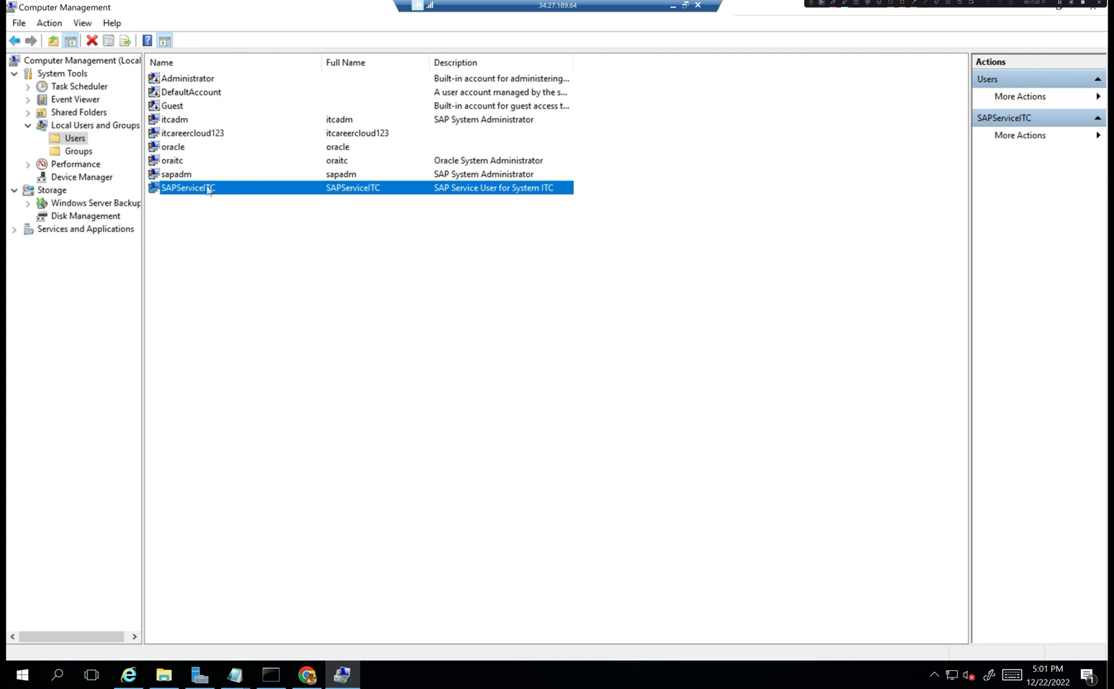
{"action": "left_click", "coordinate": [77, 151]}
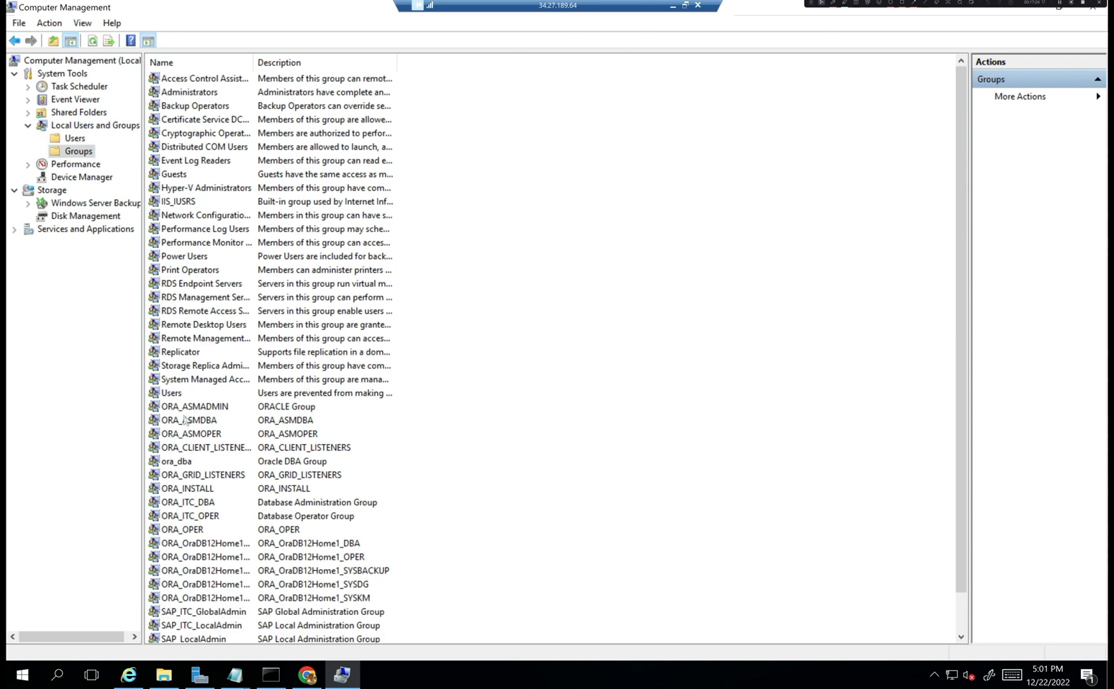
{"action": "scroll", "coordinate": [184, 419], "scroll_direction": "down", "scroll_amount": 1}
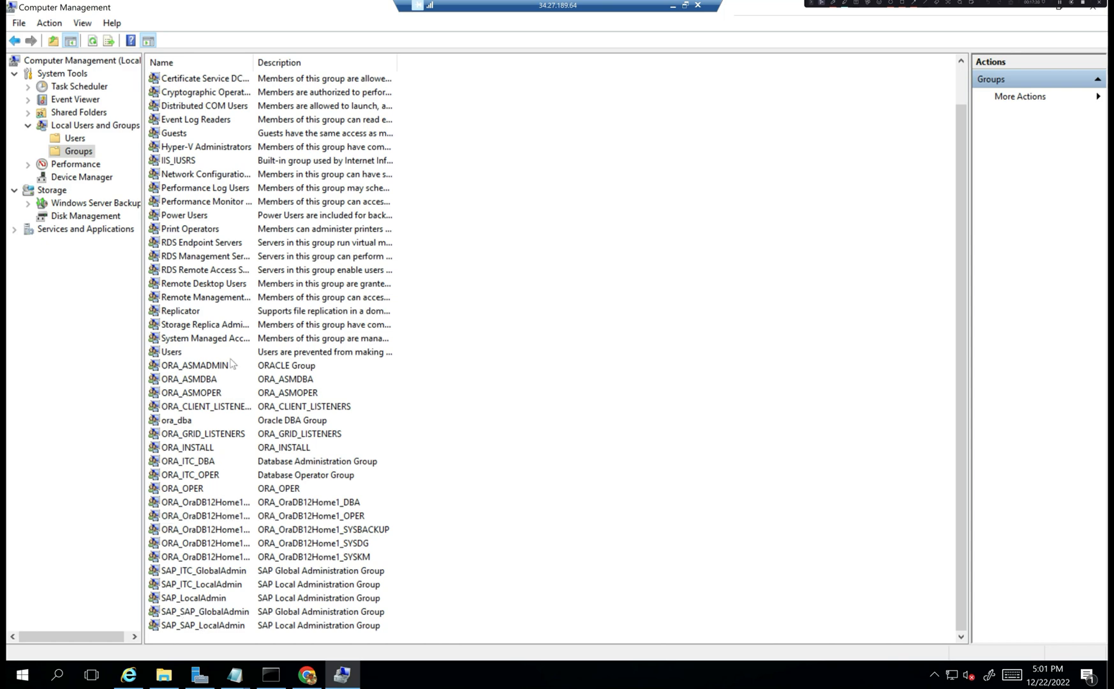
{"action": "right_click", "coordinate": [283, 10]}
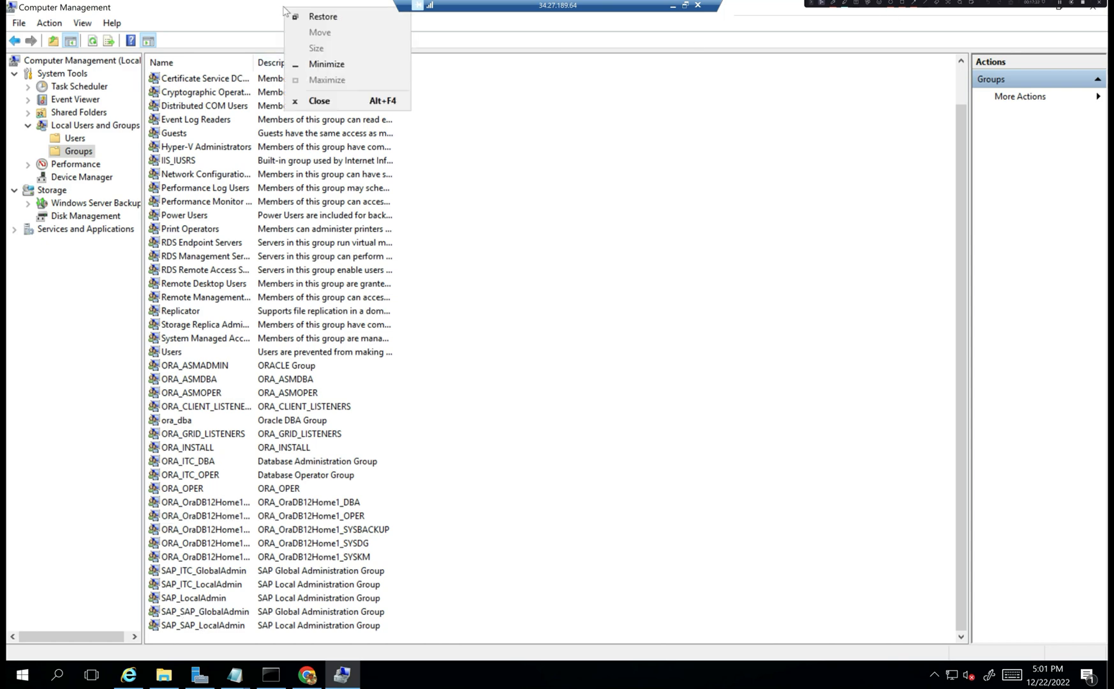
{"action": "left_click", "coordinate": [329, 100]}
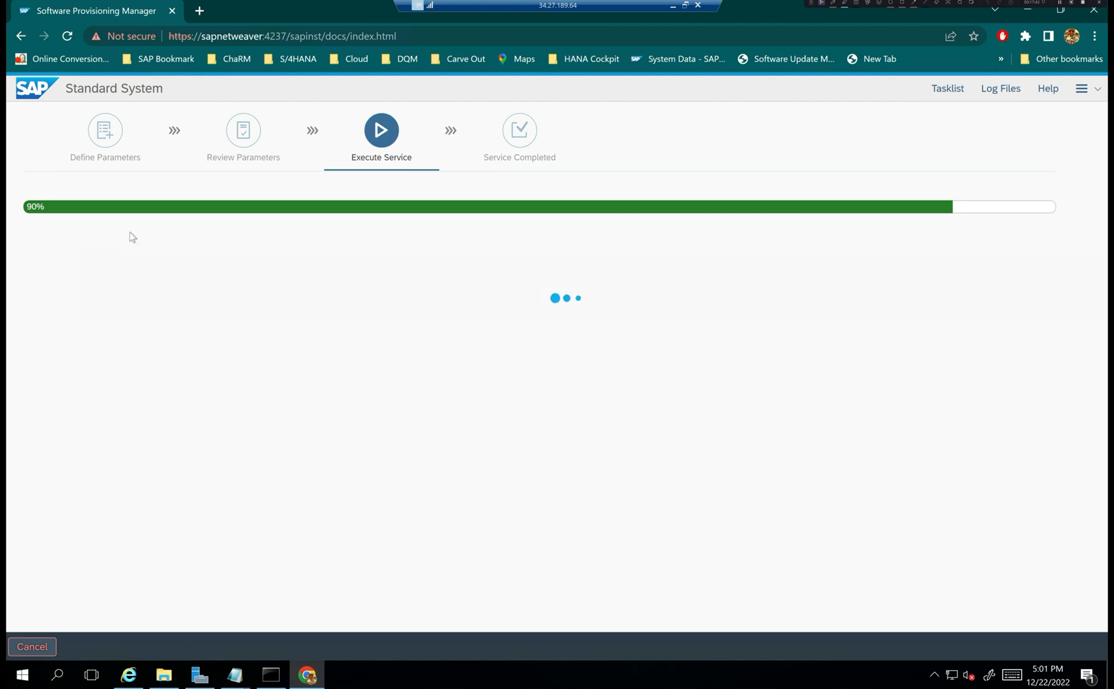
- Open the Tasklist and scroll to the completed Start instance step before Run ABAP reports
{"action": "left_click", "coordinate": [948, 88]}
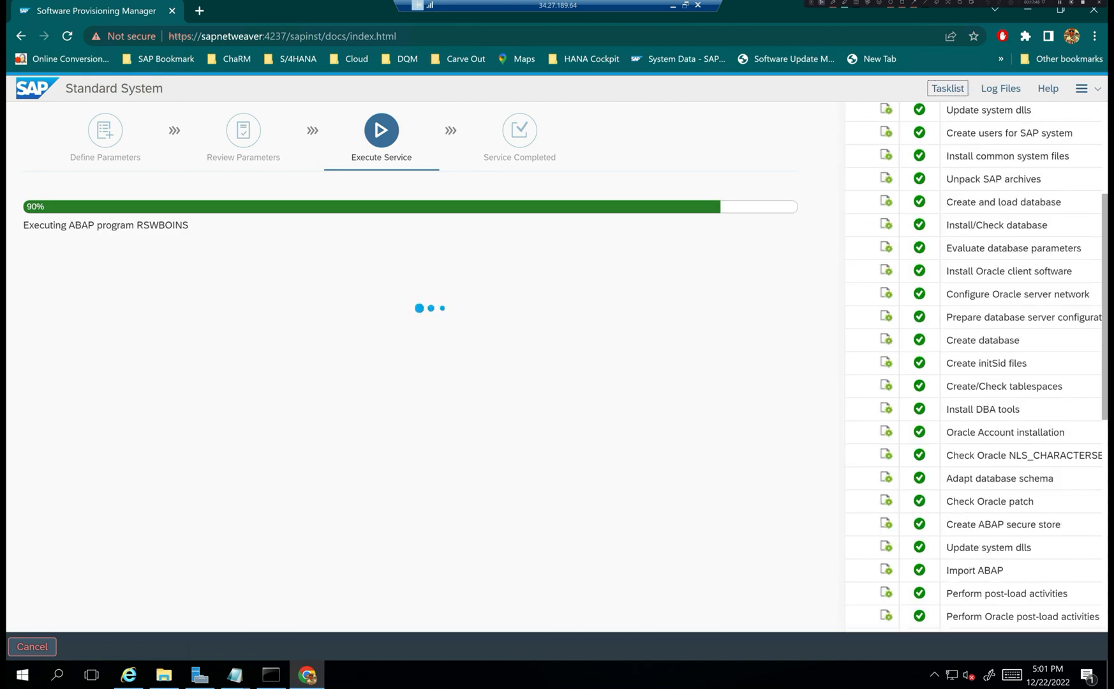
{"action": "scroll", "coordinate": [1044, 395], "scroll_direction": "down", "scroll_amount": 3}
{"action": "scroll", "coordinate": [1045, 395], "scroll_direction": "down", "scroll_amount": 3}
{"action": "scroll", "coordinate": [1027, 399], "scroll_direction": "up", "scroll_amount": 6}
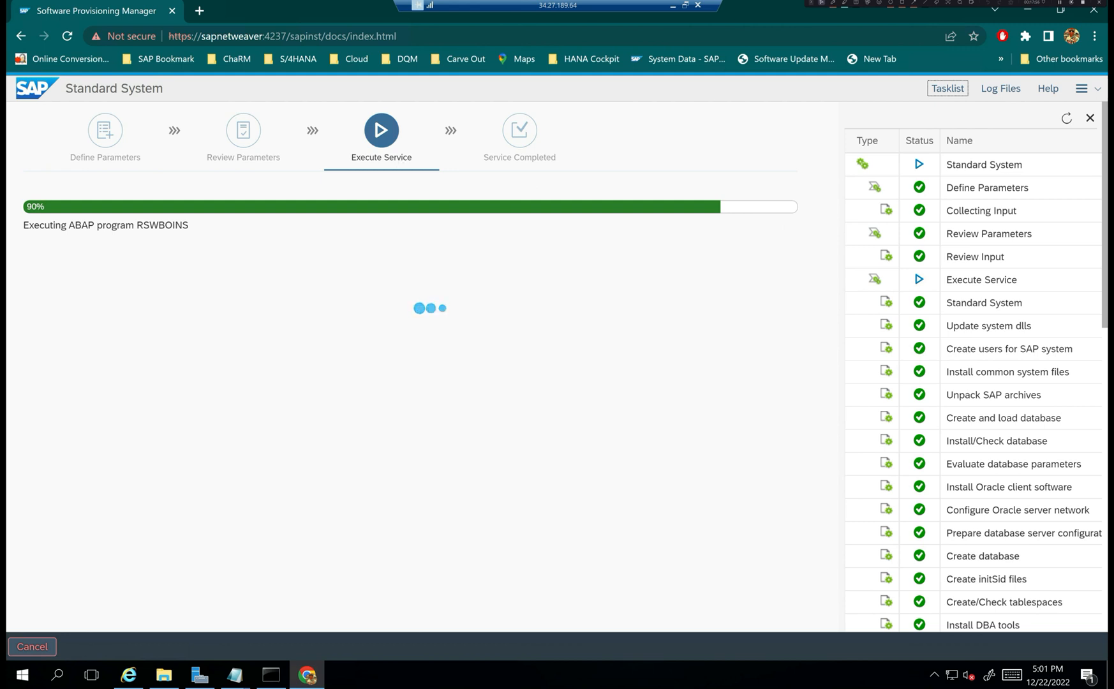
{"action": "scroll", "coordinate": [1007, 416], "scroll_direction": "down", "scroll_amount": 3}
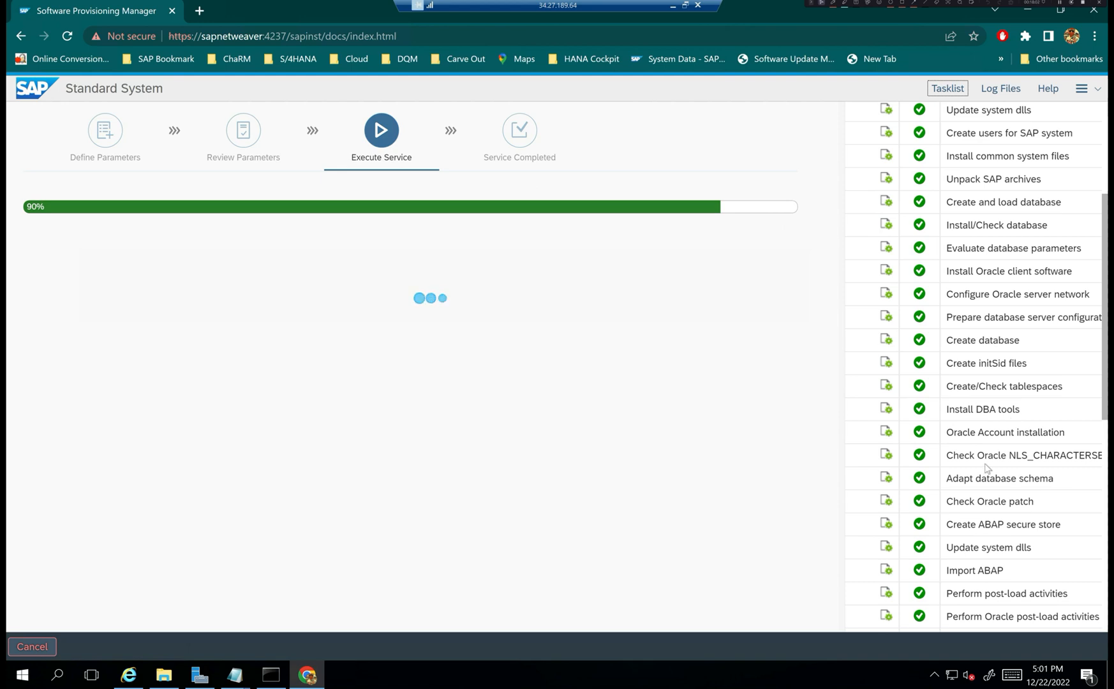
{"action": "scroll", "coordinate": [998, 504], "scroll_direction": "down", "scroll_amount": 1}
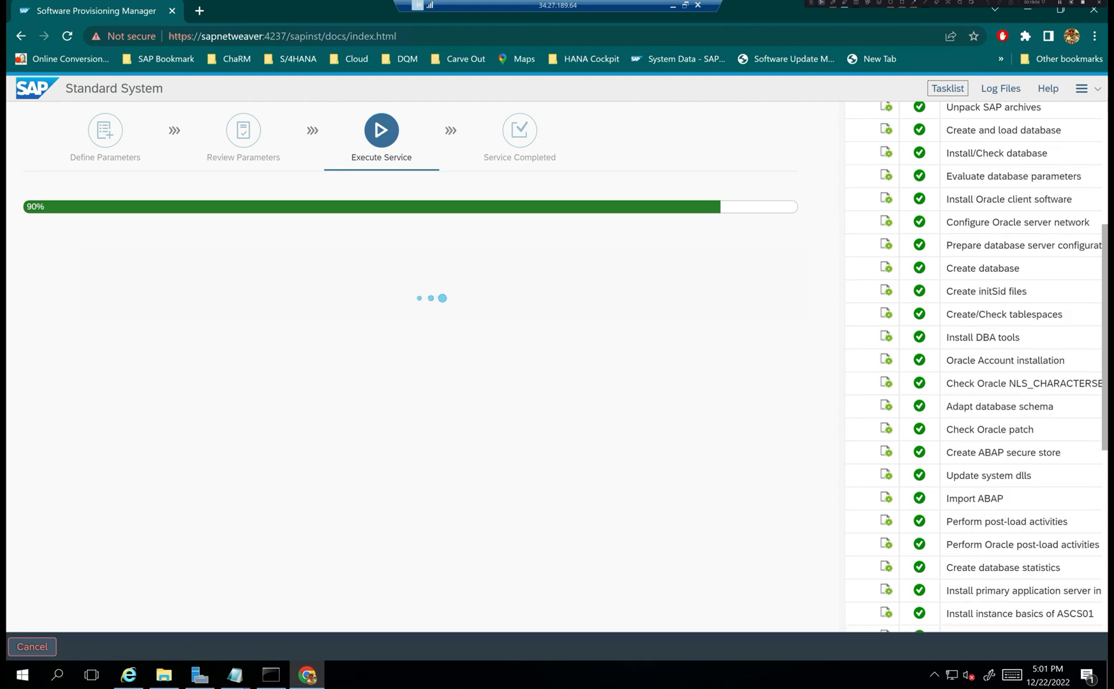
{"action": "scroll", "coordinate": [995, 395], "scroll_direction": "down", "scroll_amount": 5}
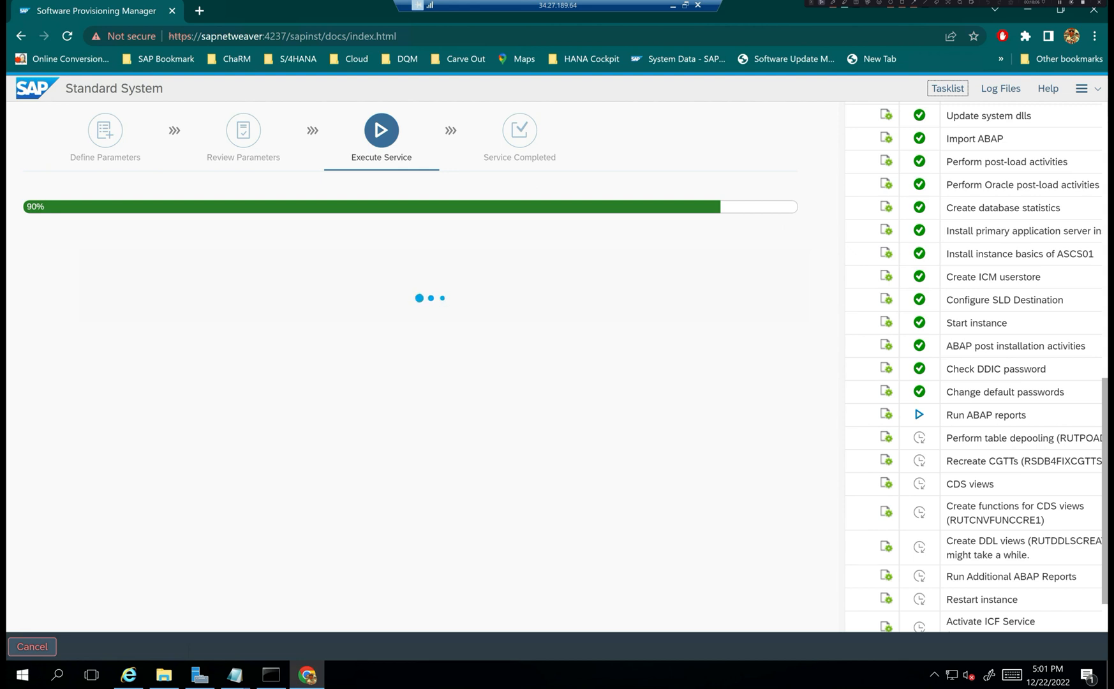
{"action": "triple_click", "coordinate": [1007, 323]}
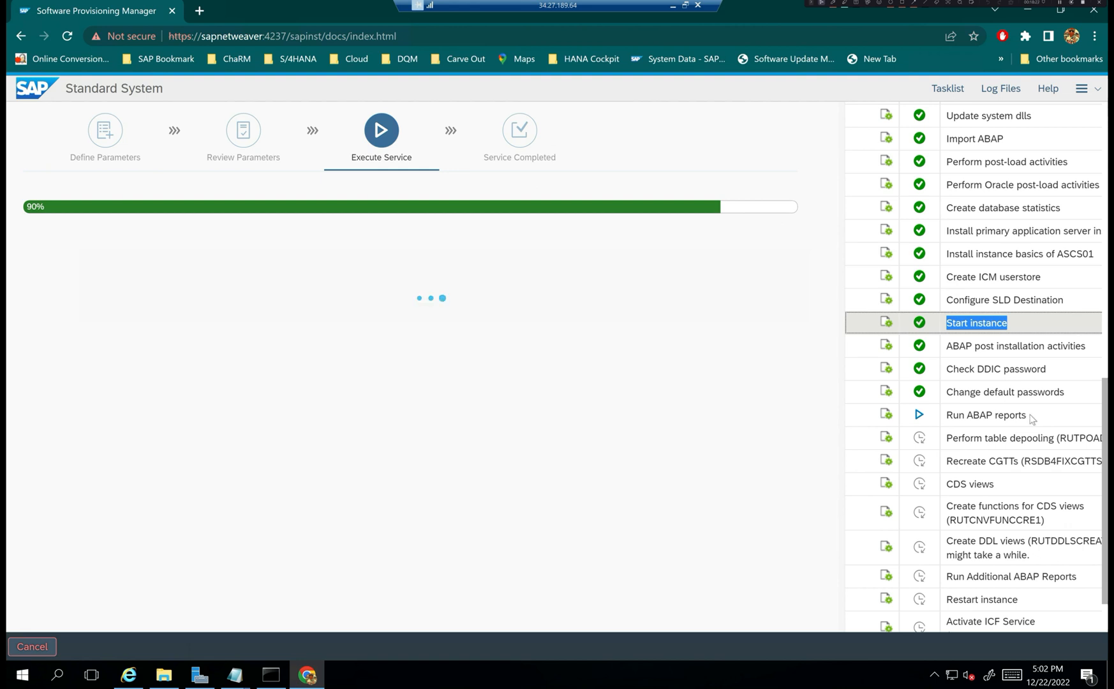
- Bring up the list of installation log files, including sapinst.log
{"action": "scroll", "coordinate": [1031, 418], "scroll_direction": "down", "scroll_amount": 1}
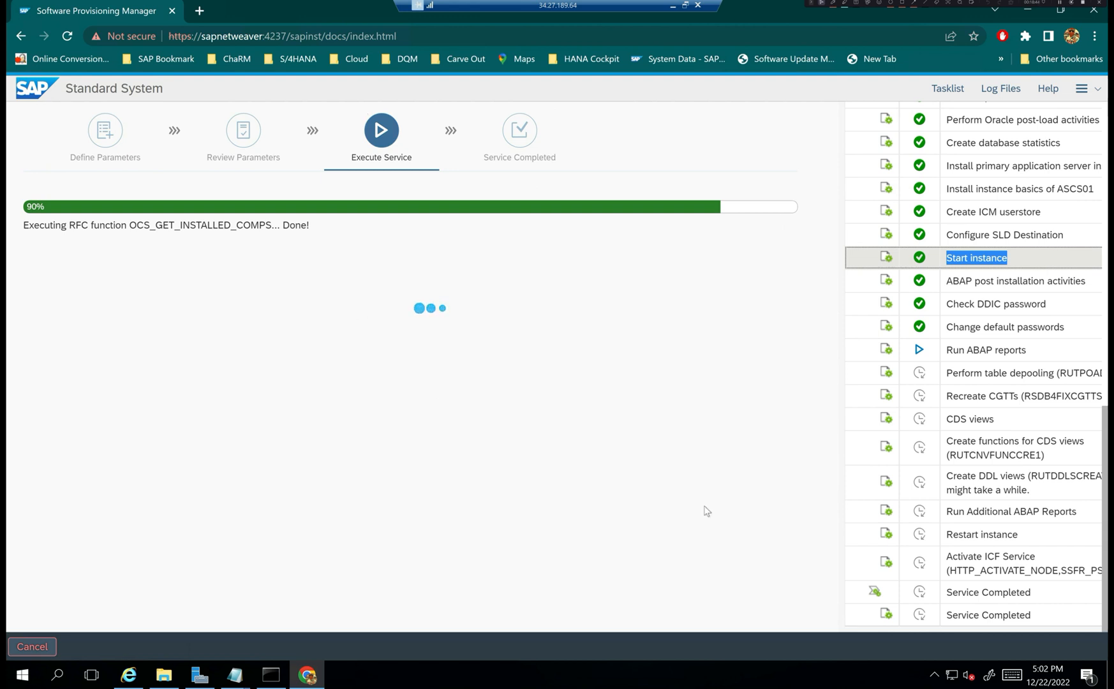
{"action": "left_click", "coordinate": [933, 677]}
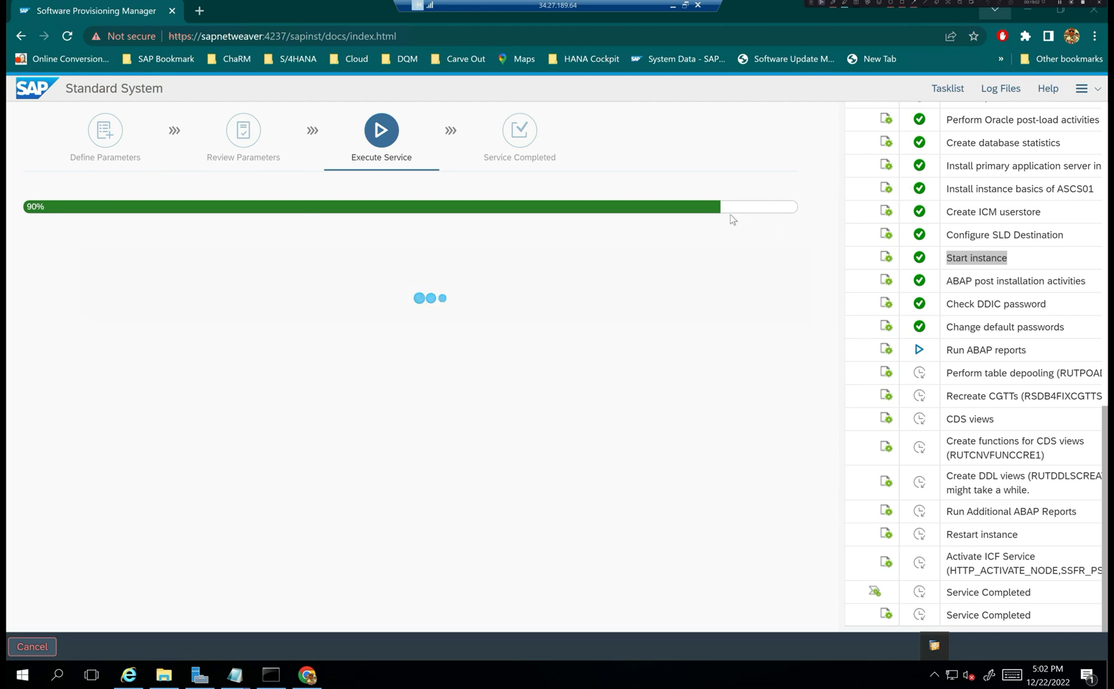
{"action": "left_click", "coordinate": [1008, 92]}
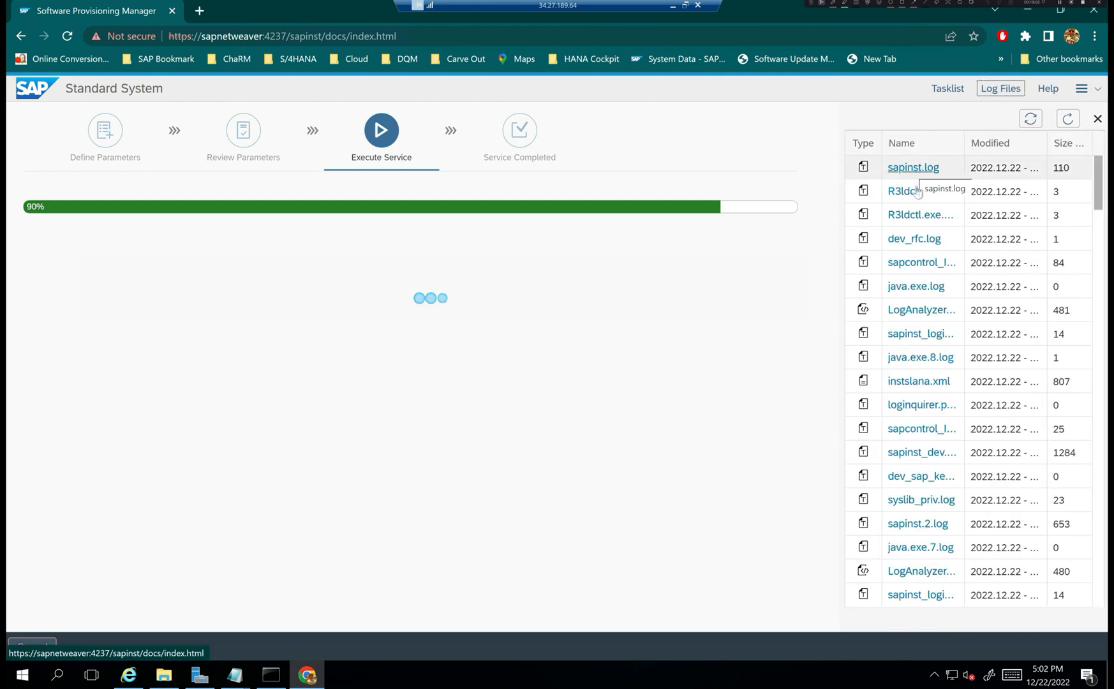
{"action": "left_click", "coordinate": [912, 168]}
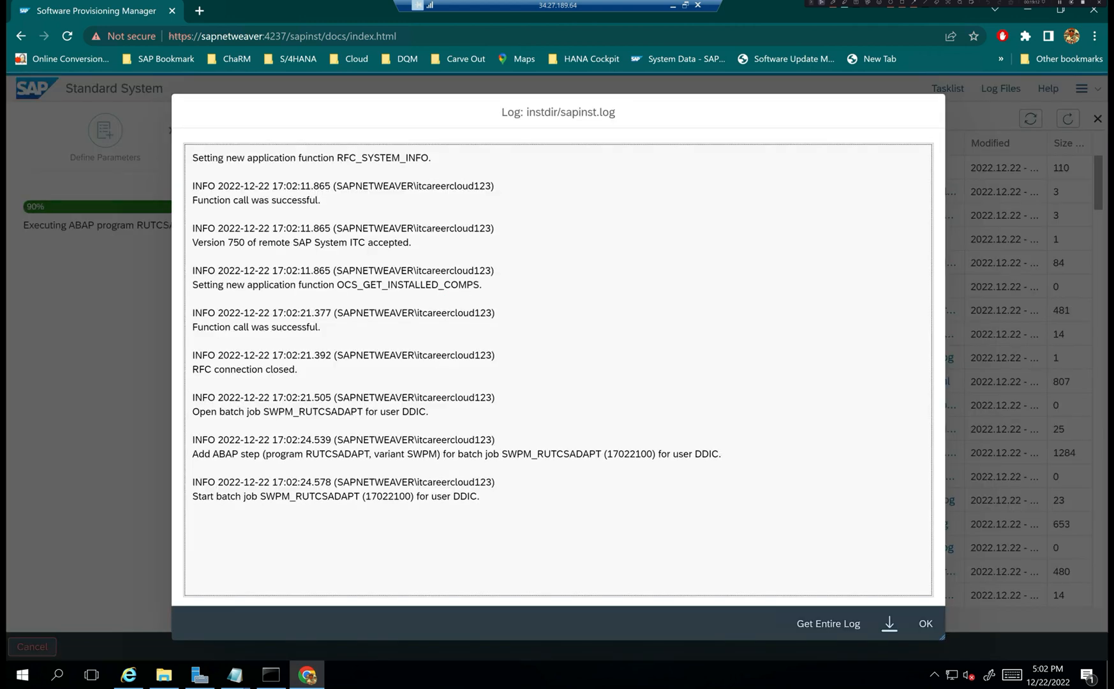
{"action": "left_click", "coordinate": [828, 623]}
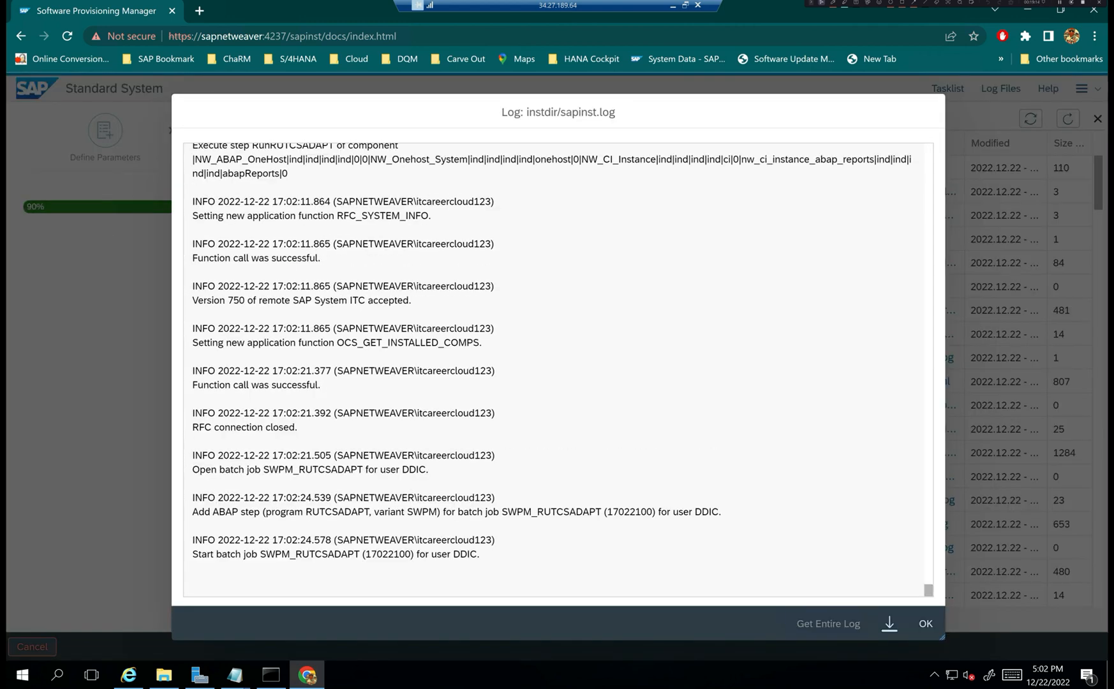
{"action": "scroll", "coordinate": [553, 370], "scroll_direction": "up", "scroll_amount": 5}
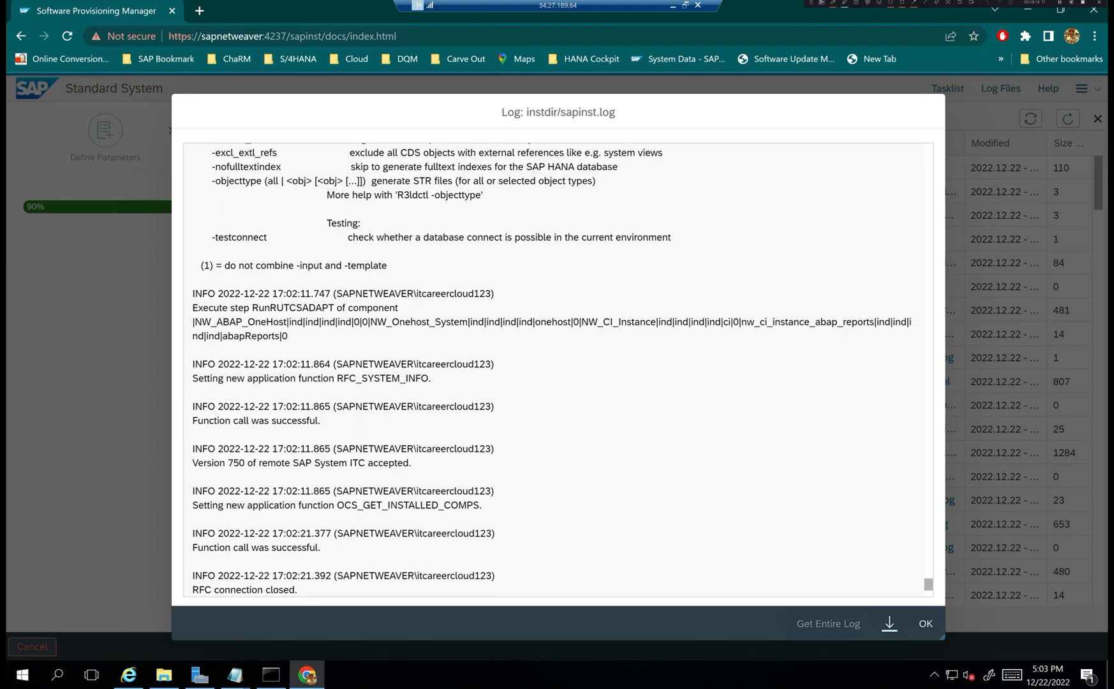
{"action": "scroll", "coordinate": [554, 370], "scroll_direction": "down", "scroll_amount": 1}
{"action": "scroll", "coordinate": [554, 370], "scroll_direction": "up", "scroll_amount": 5}
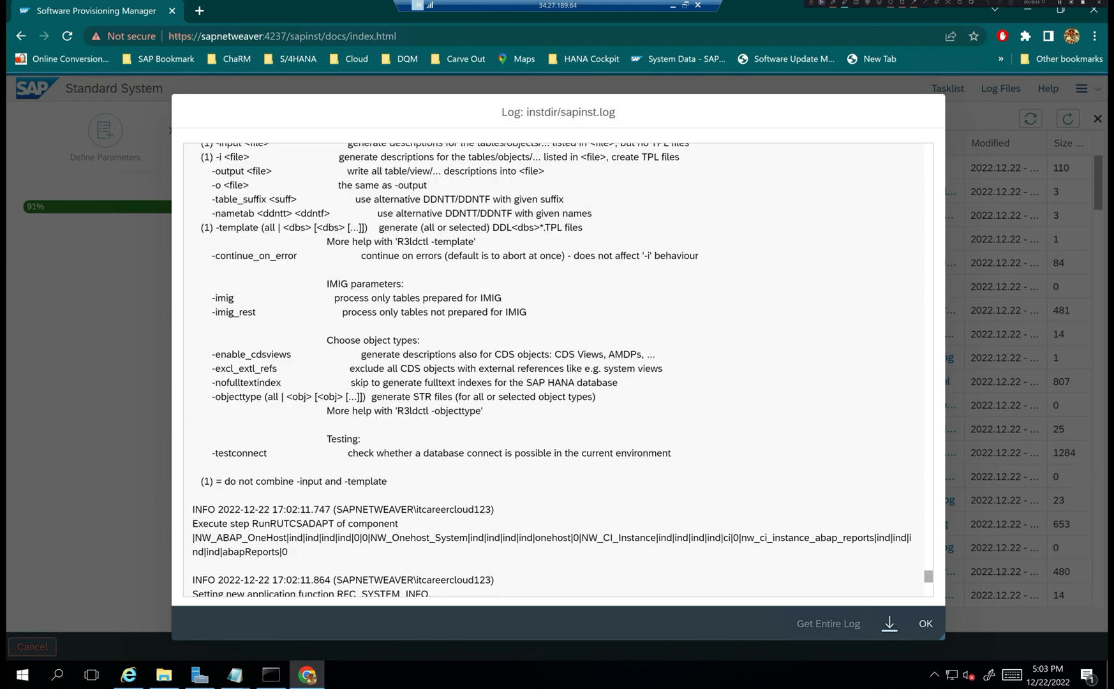
{"action": "scroll", "coordinate": [553, 370], "scroll_direction": "up", "scroll_amount": 4}
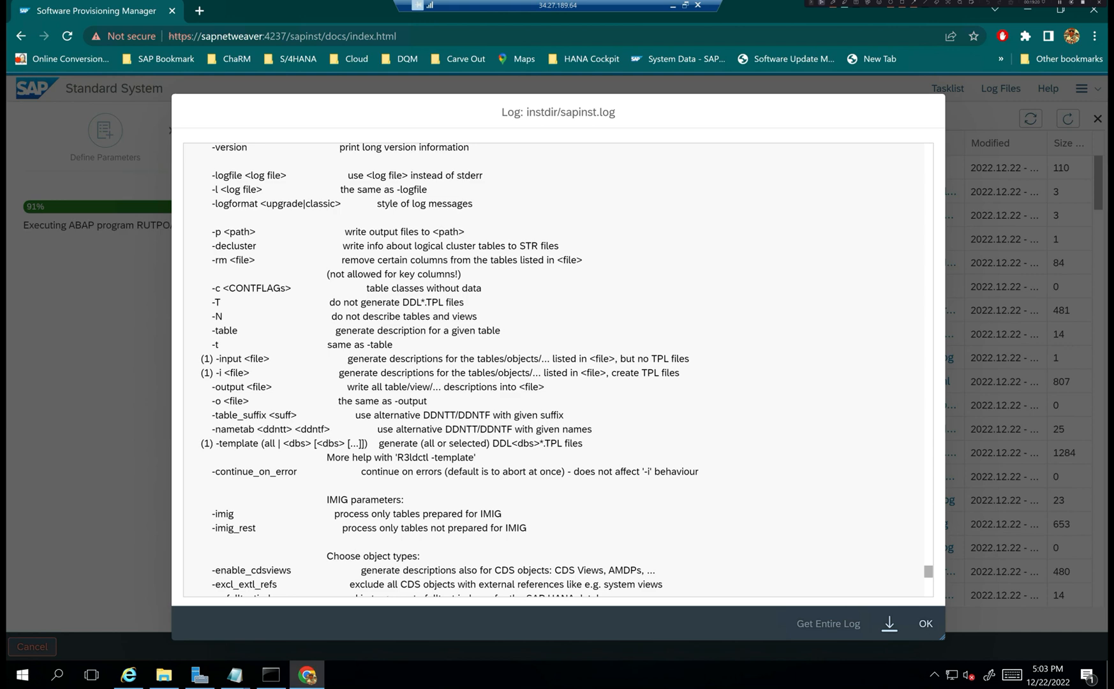
{"action": "key", "text": "Return"}
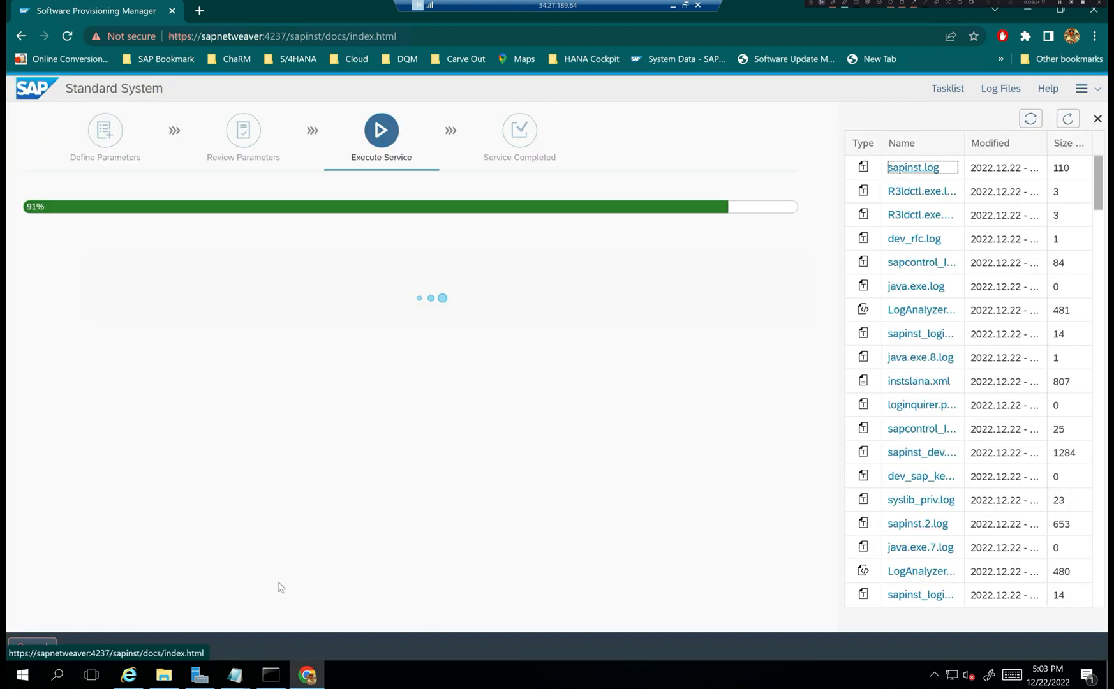
{"action": "left_click", "coordinate": [164, 675]}
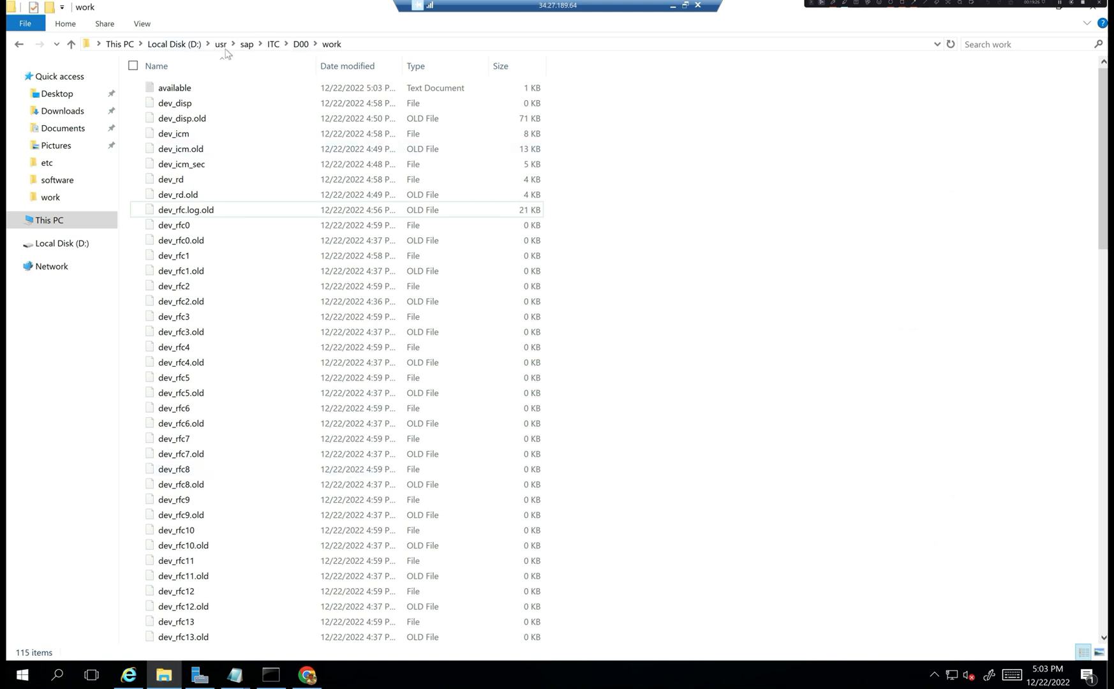
- Navigate File Explorer to C:\Program Files\sapinst_instdir\NW750\ORA
{"action": "left_click", "coordinate": [174, 44]}
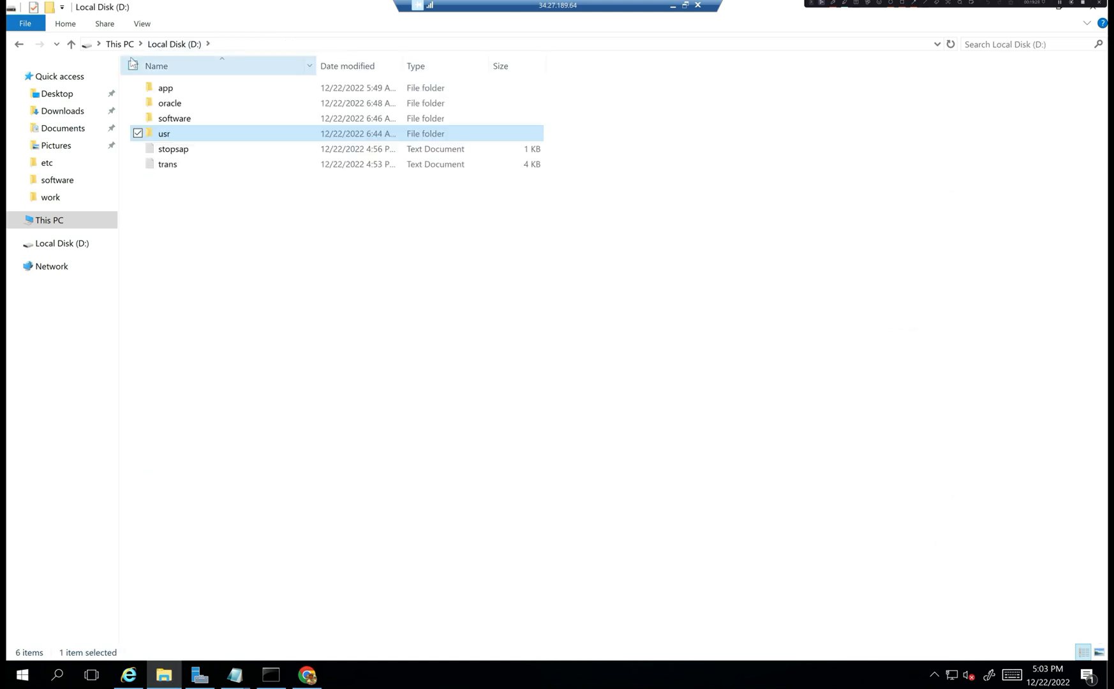
{"action": "left_click", "coordinate": [121, 44]}
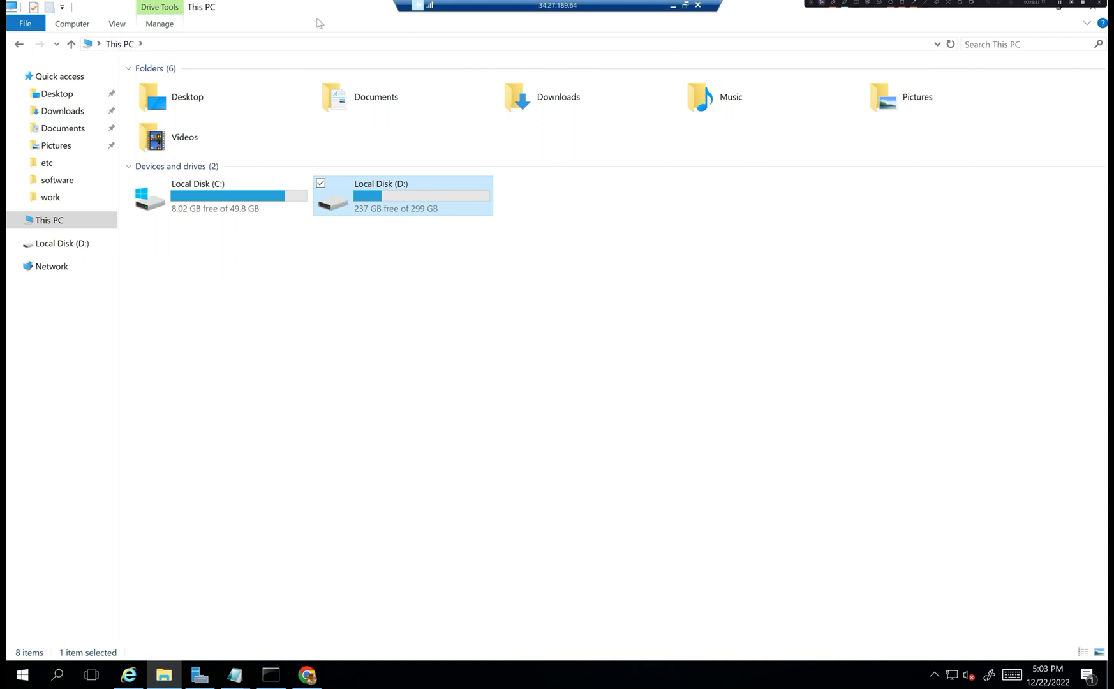
{"action": "double_click", "coordinate": [214, 206]}
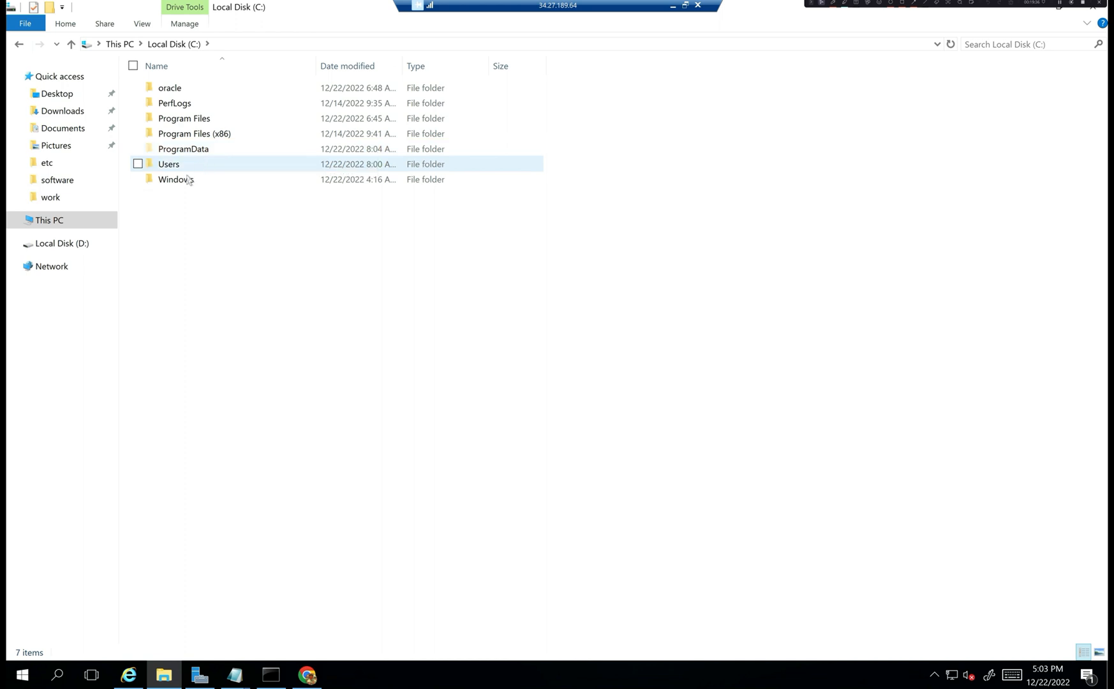
{"action": "double_click", "coordinate": [204, 154]}
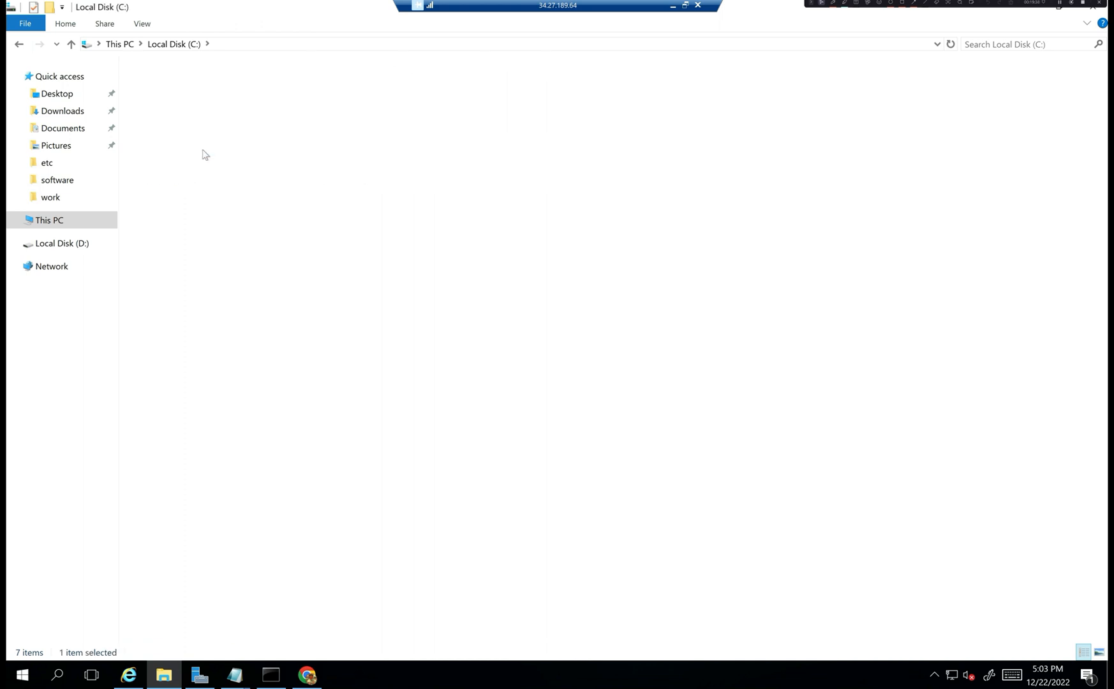
{"action": "left_click", "coordinate": [191, 44]}
{"action": "double_click", "coordinate": [200, 122]}
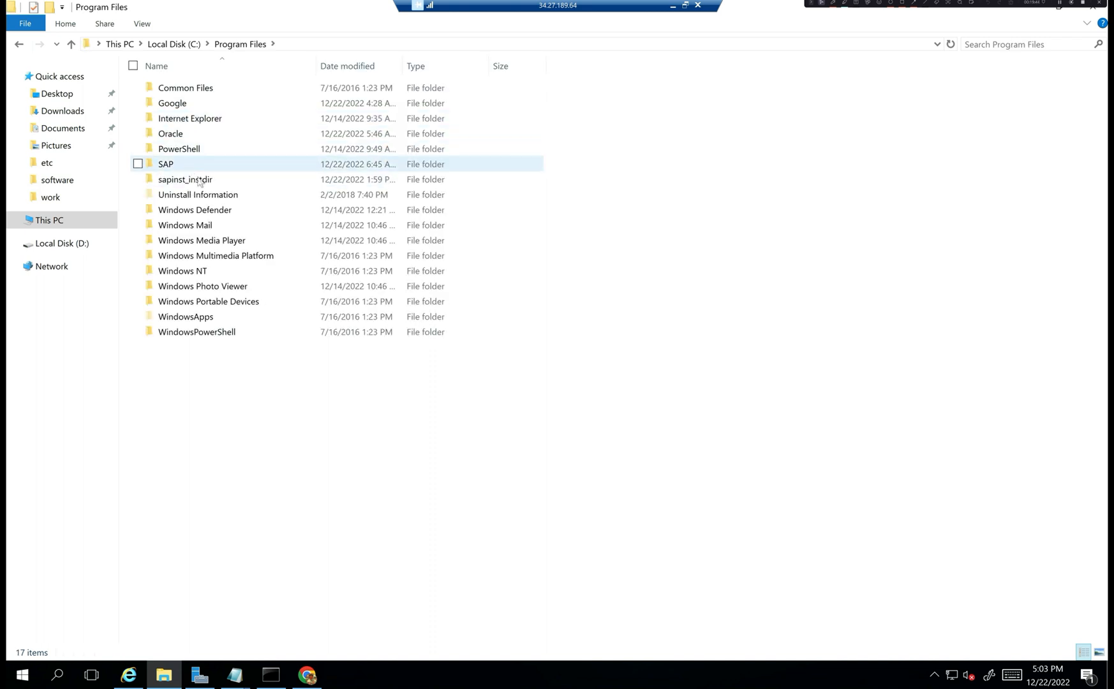
{"action": "double_click", "coordinate": [194, 184]}
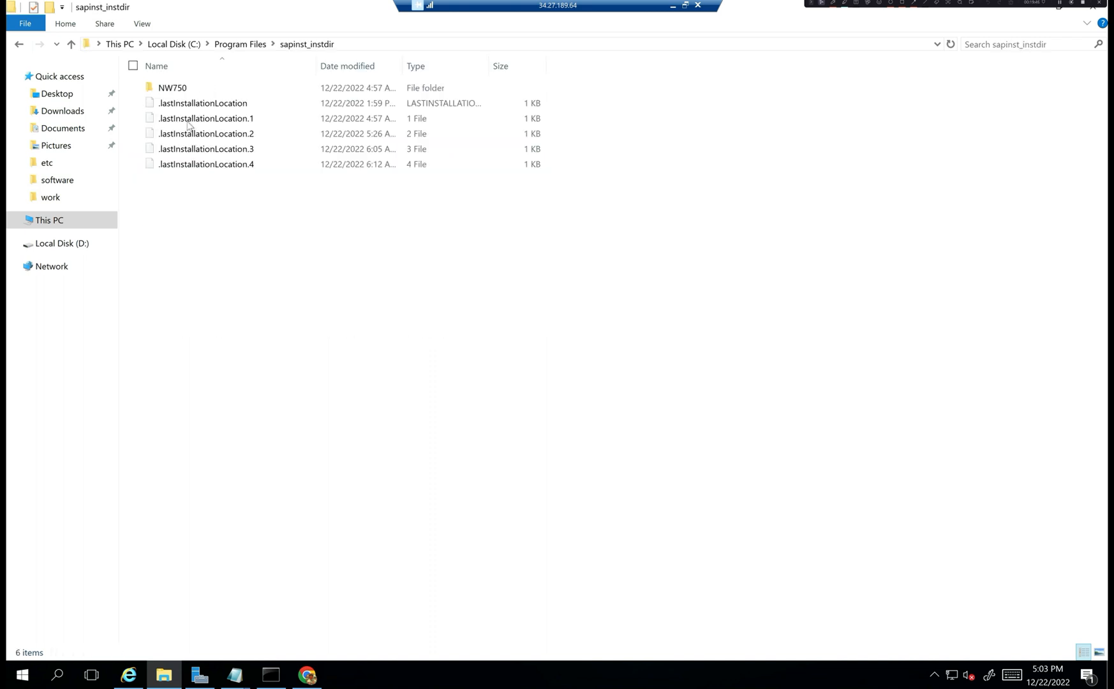
{"action": "double_click", "coordinate": [195, 91]}
{"action": "double_click", "coordinate": [192, 88]}
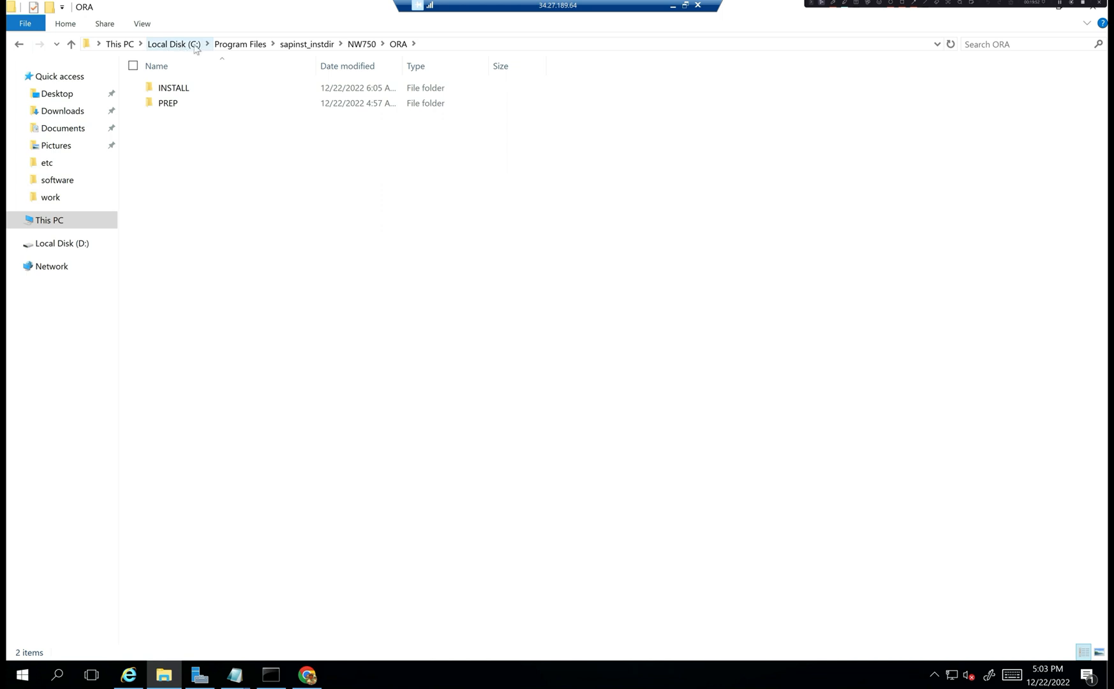
- Open INSTALL\STD\ABAP and sort its files by Date modified, newest first
{"action": "left_click", "coordinate": [180, 104]}
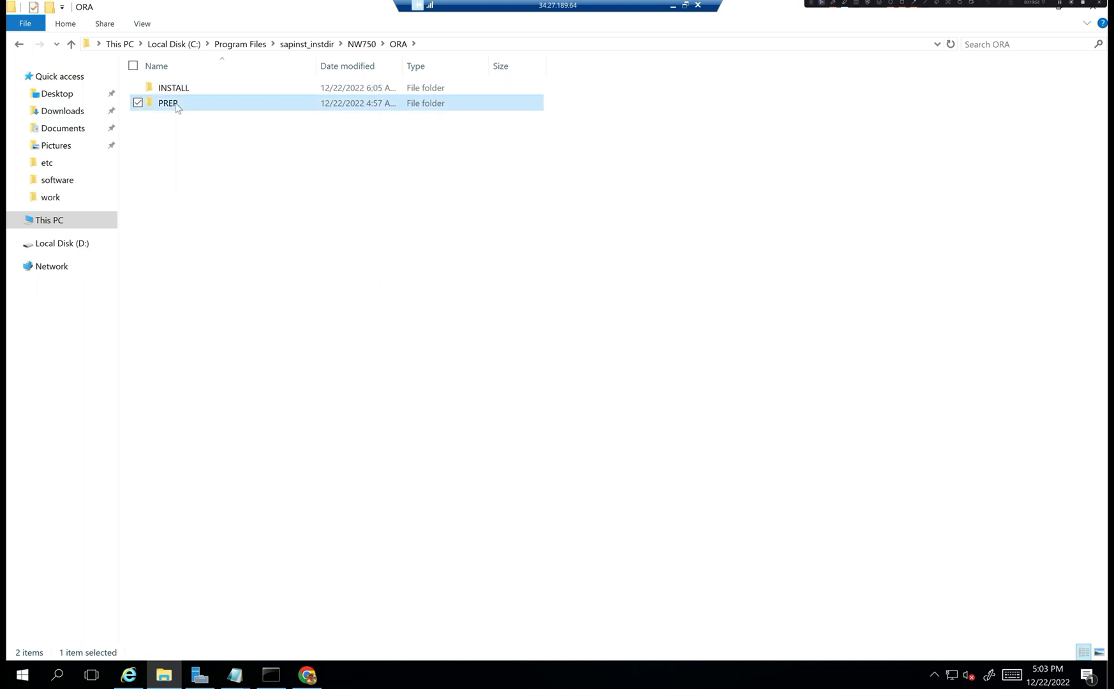
{"action": "key", "text": "Up"}
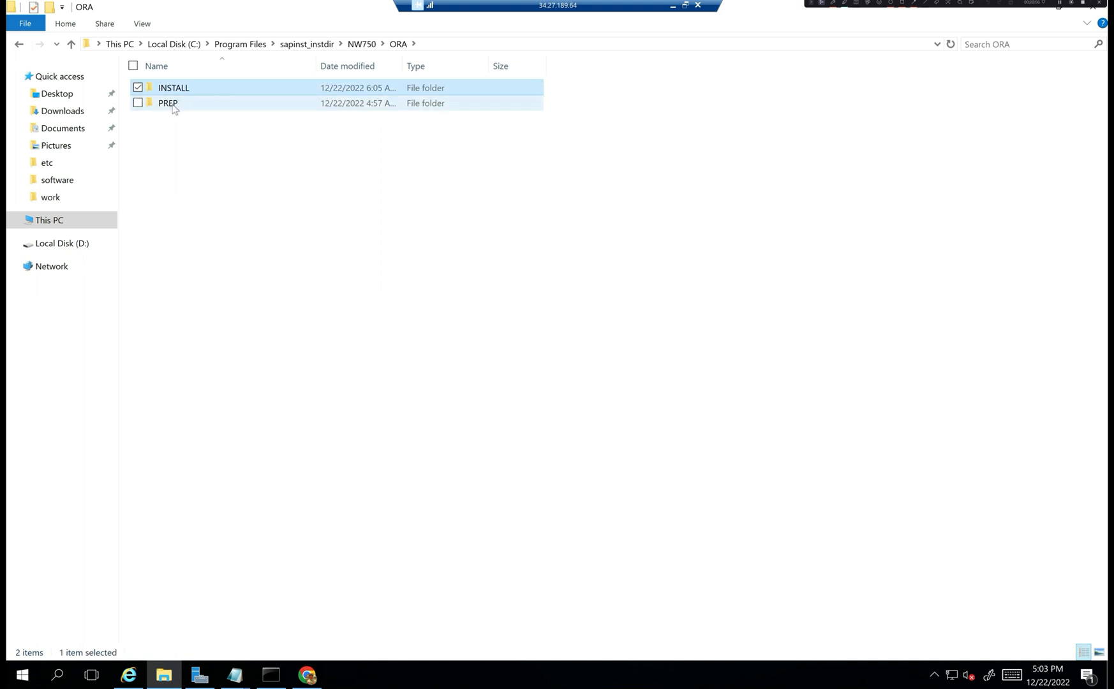
{"action": "mouse_move", "coordinate": [173, 109]}
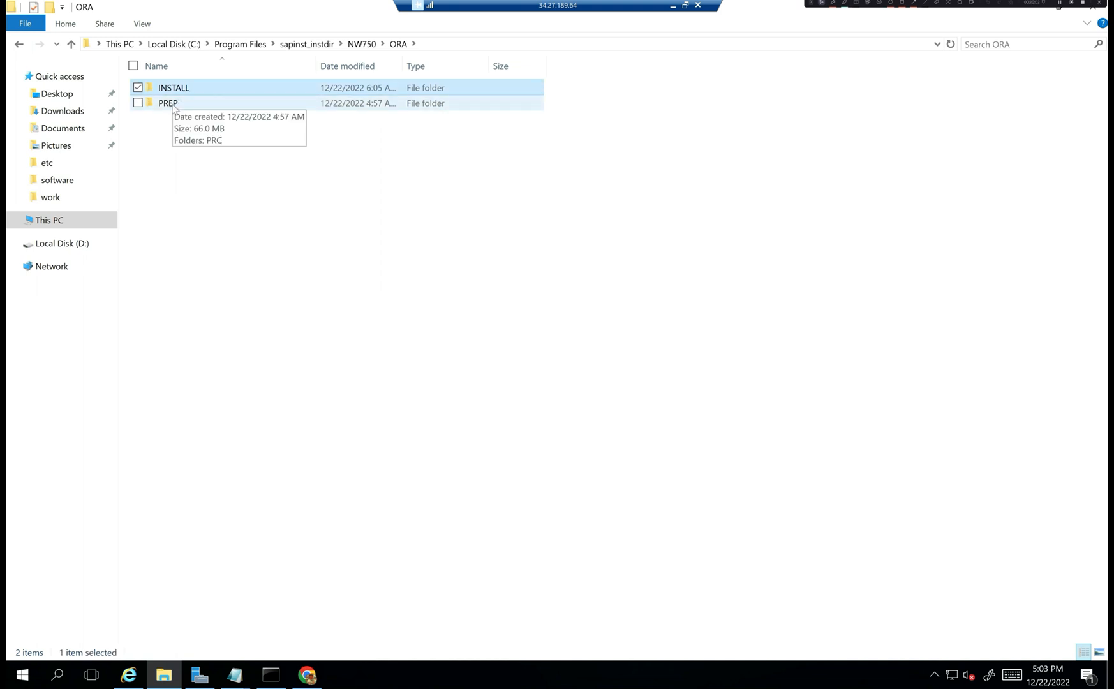
{"action": "double_click", "coordinate": [183, 89]}
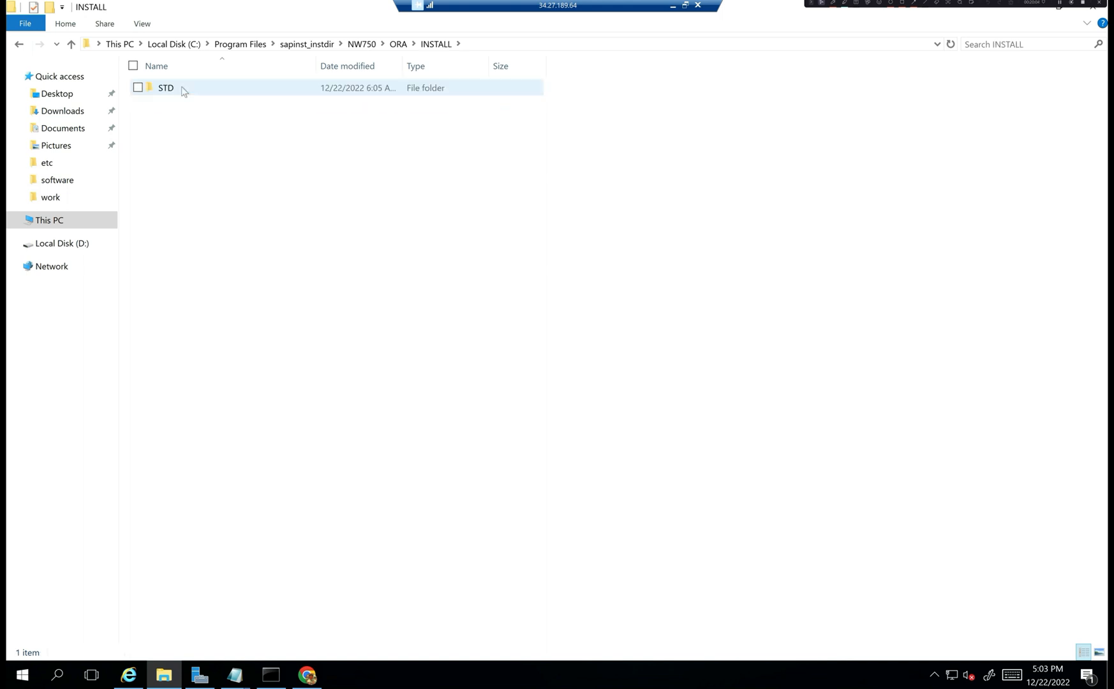
{"action": "double_click", "coordinate": [182, 89]}
{"action": "double_click", "coordinate": [182, 89]}
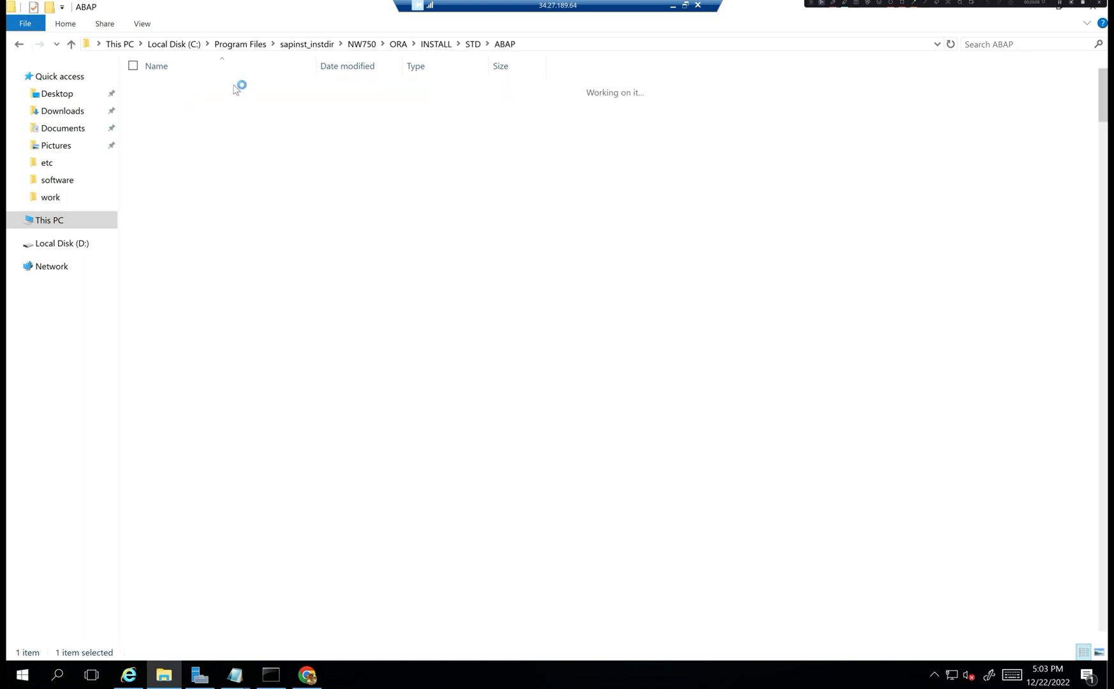
{"action": "left_click", "coordinate": [366, 67]}
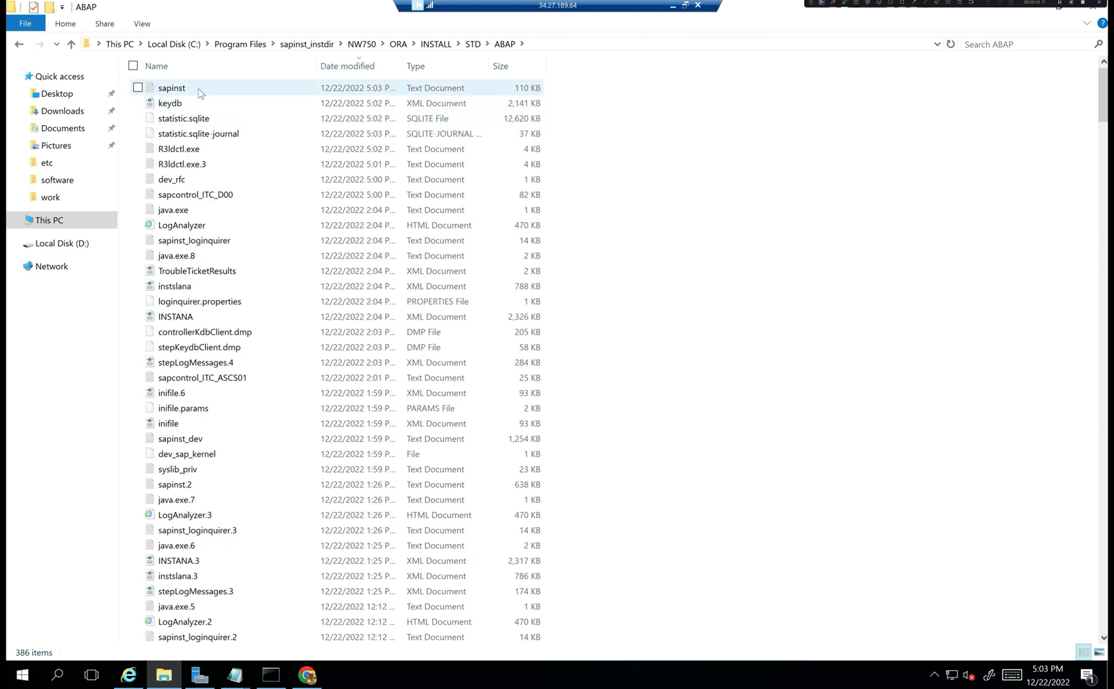
- Read the 110 KB sapinst log in Notepad, then close Notepad and the Explorer window
{"action": "double_click", "coordinate": [198, 90]}
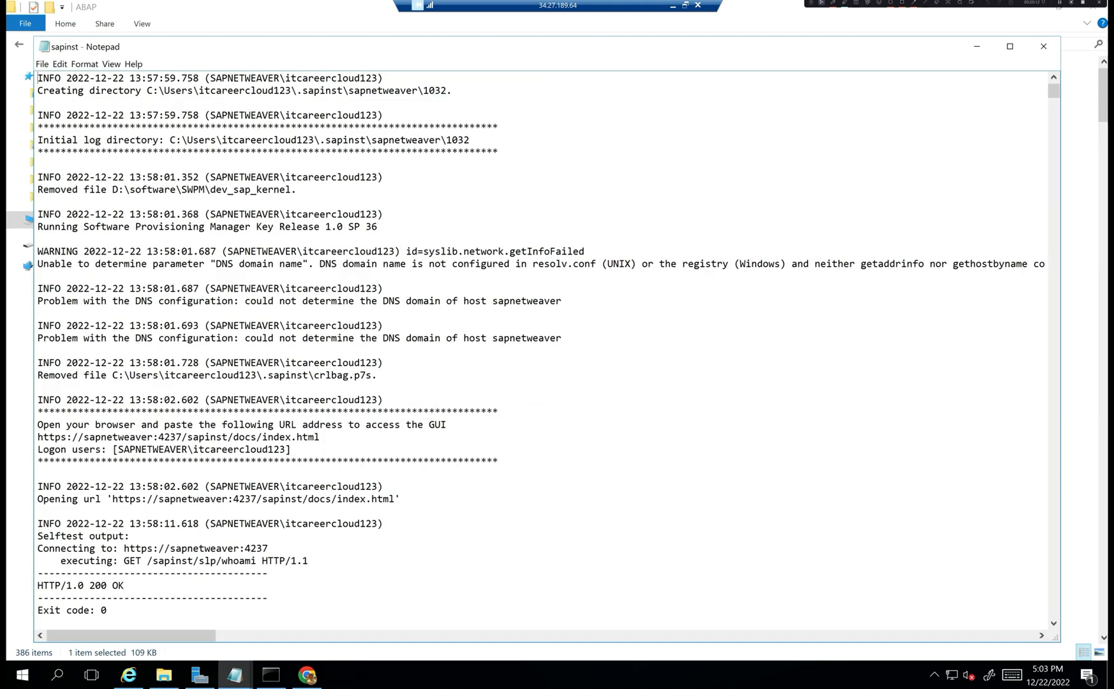
{"action": "right_click", "coordinate": [88, 50]}
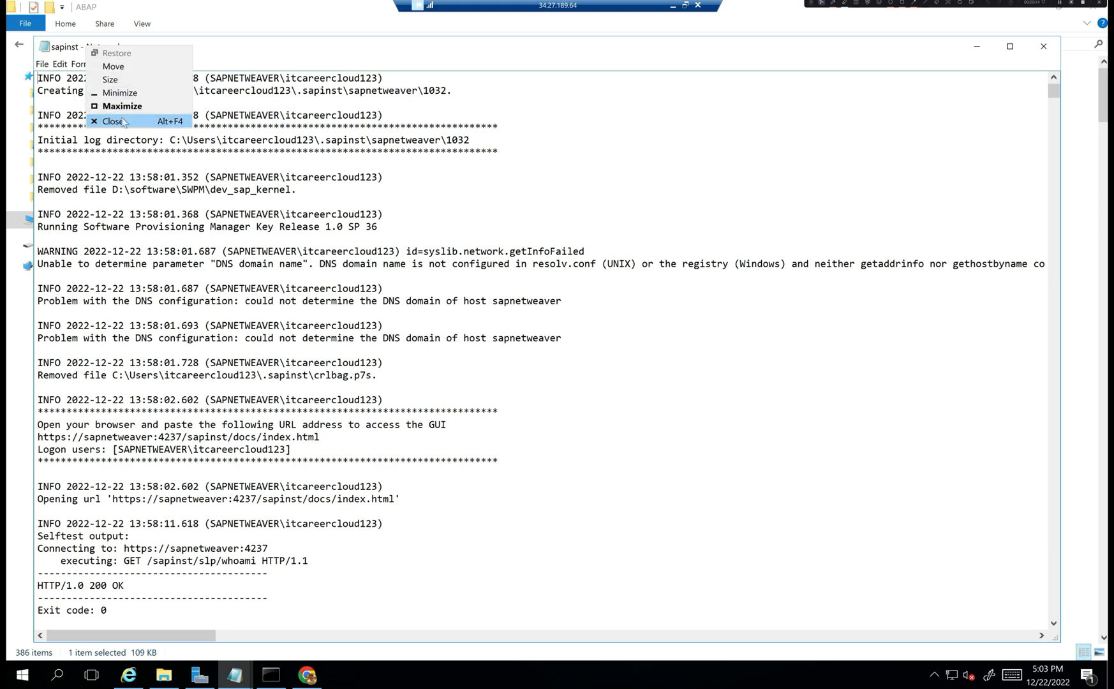
{"action": "left_click", "coordinate": [113, 122]}
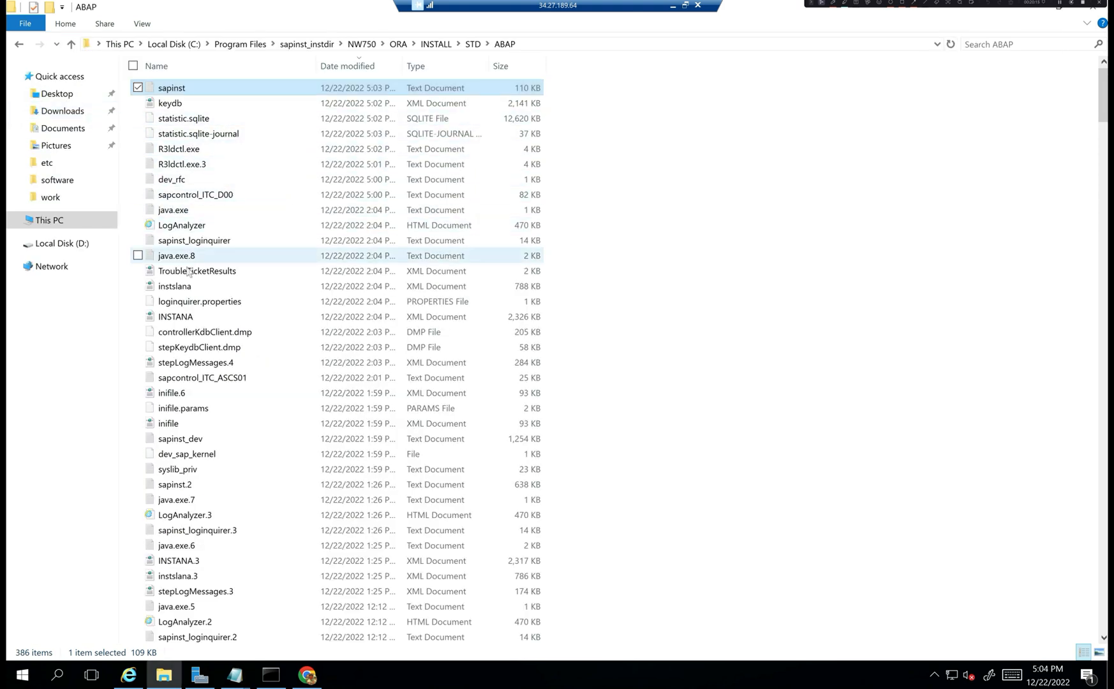
{"action": "right_click", "coordinate": [194, 10]}
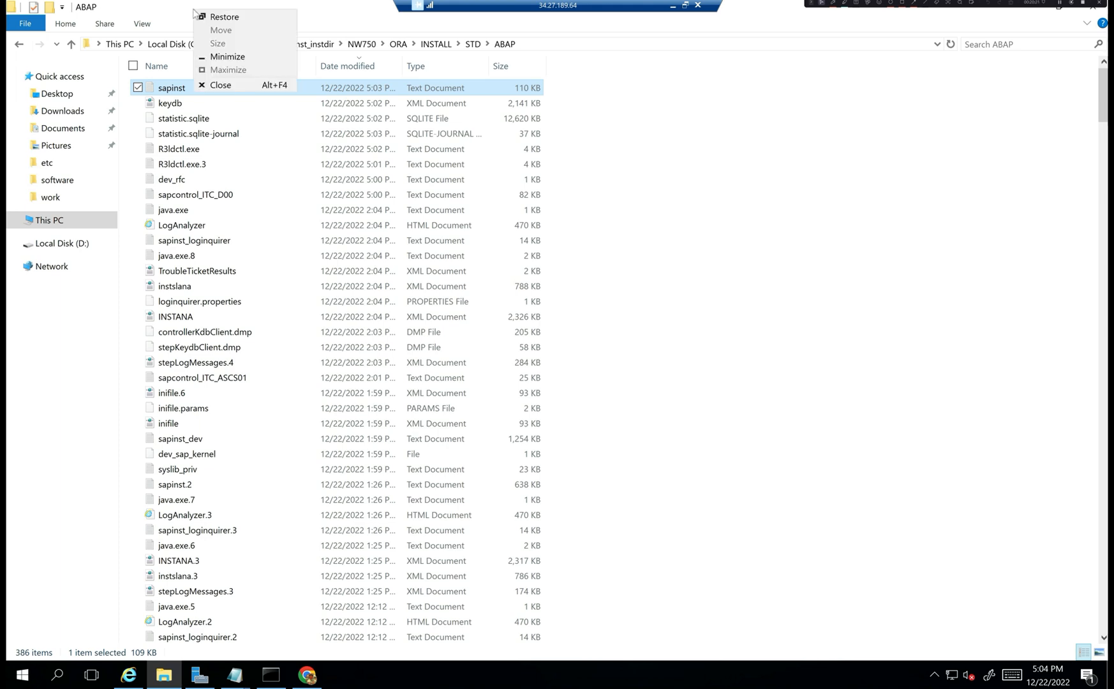
{"action": "left_click", "coordinate": [235, 93]}
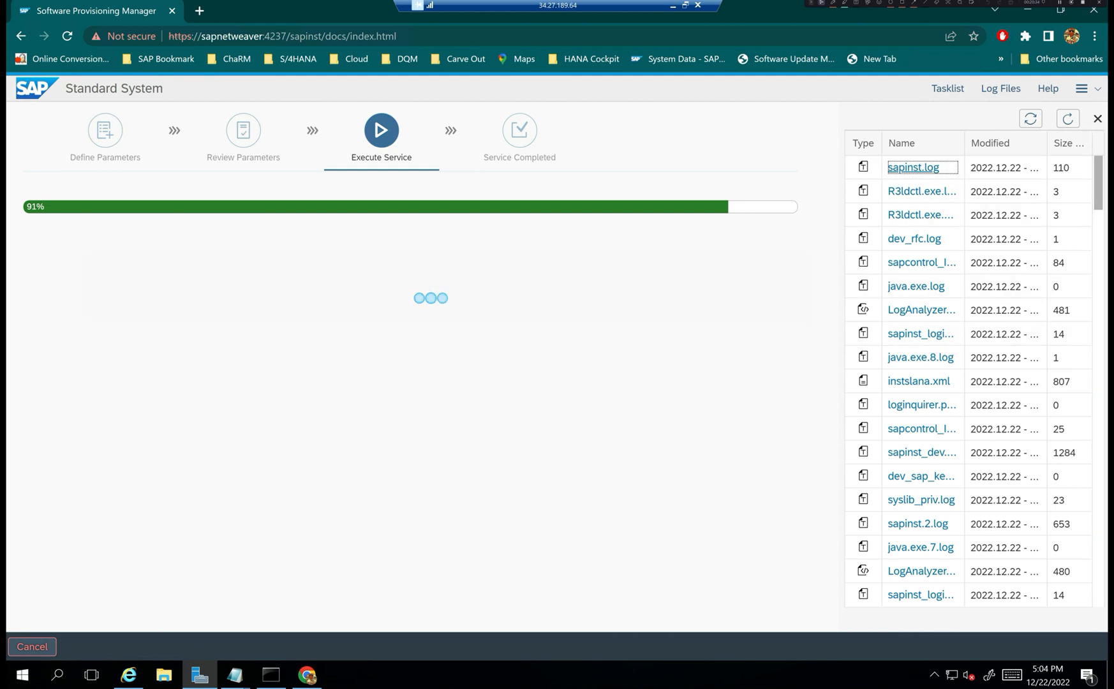
- Close the log file listing and scroll the Tasklist down to the running table depooling step
{"action": "left_click", "coordinate": [1097, 118]}
{"action": "left_click", "coordinate": [947, 88]}
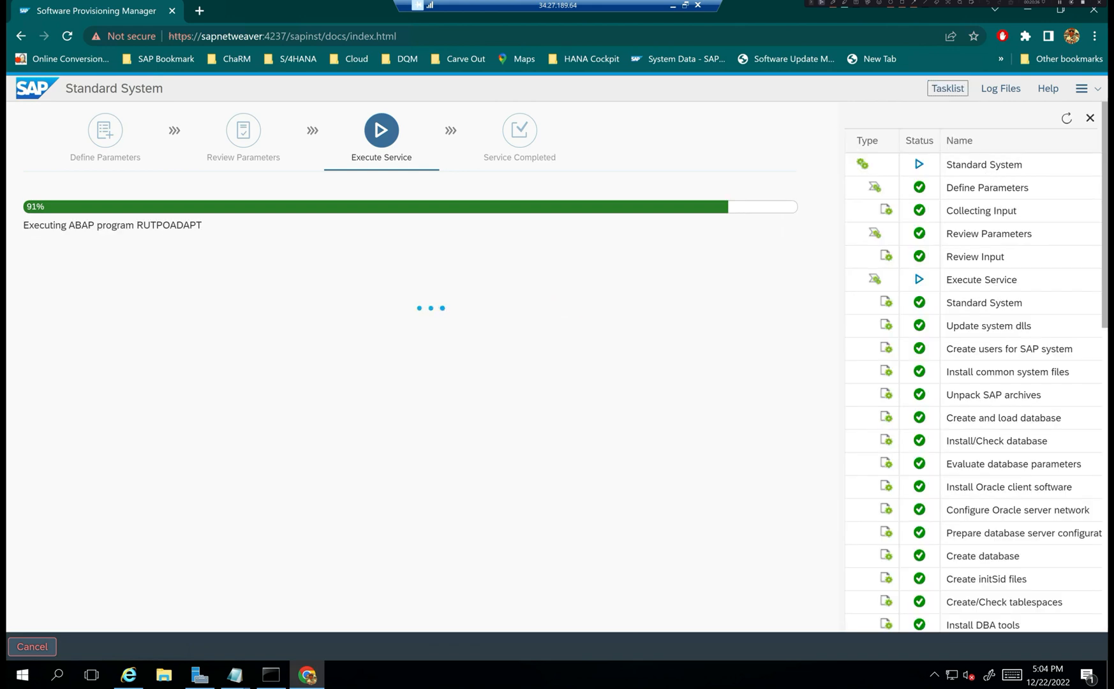
{"action": "scroll", "coordinate": [976, 367], "scroll_direction": "down", "scroll_amount": 4}
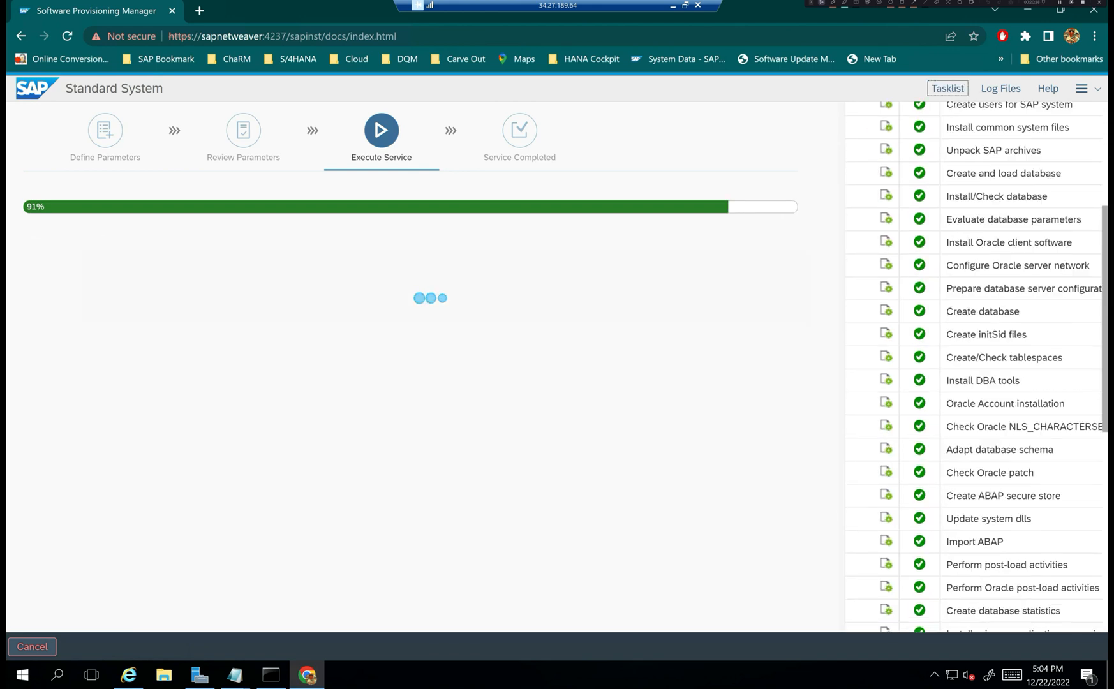
{"action": "scroll", "coordinate": [976, 366], "scroll_direction": "down", "scroll_amount": 8}
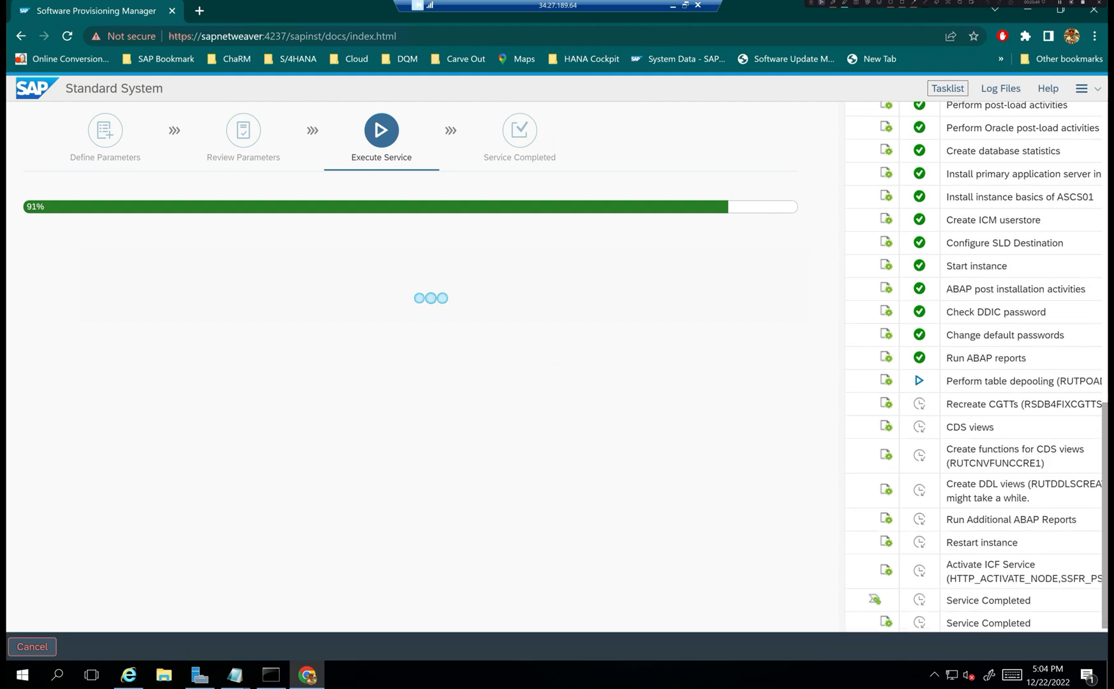
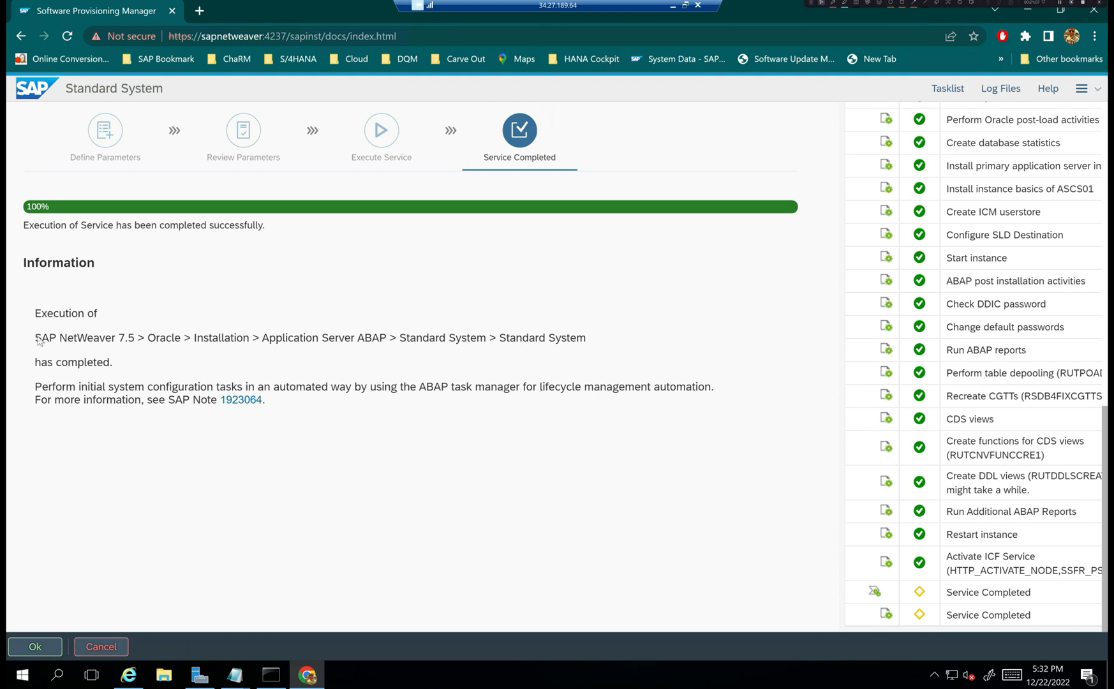
- Highlight the installed service path, then acknowledge the completed service with Ok
{"action": "left_click_drag", "start_coordinate": [36, 337], "coordinate": [607, 338]}
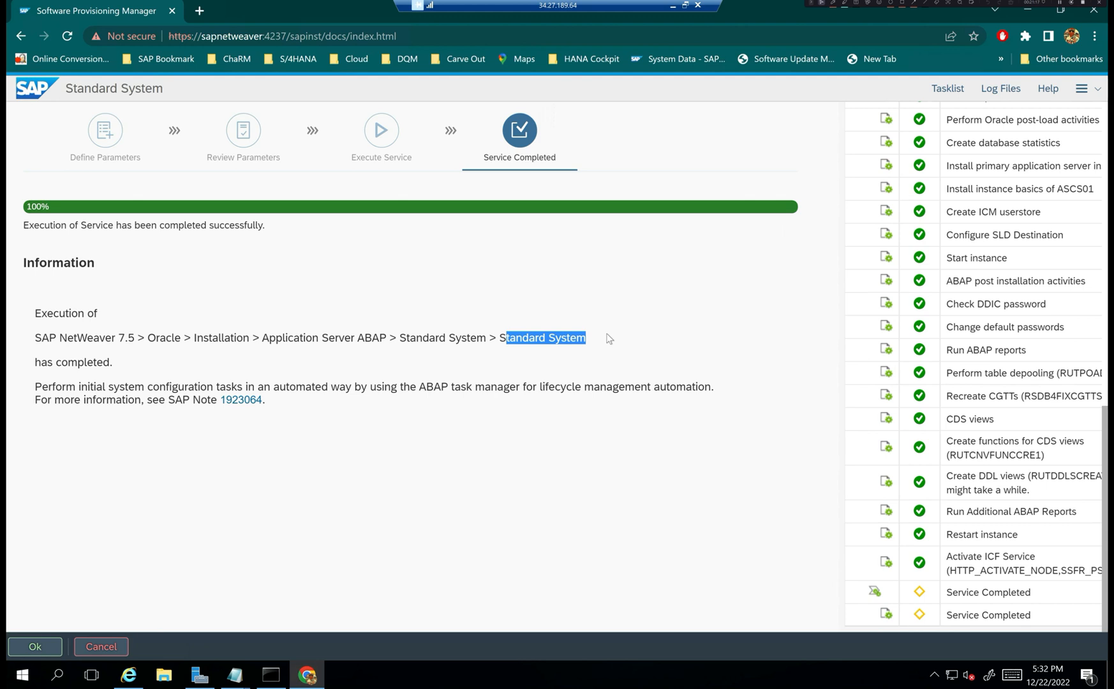
{"action": "left_click", "coordinate": [606, 336]}
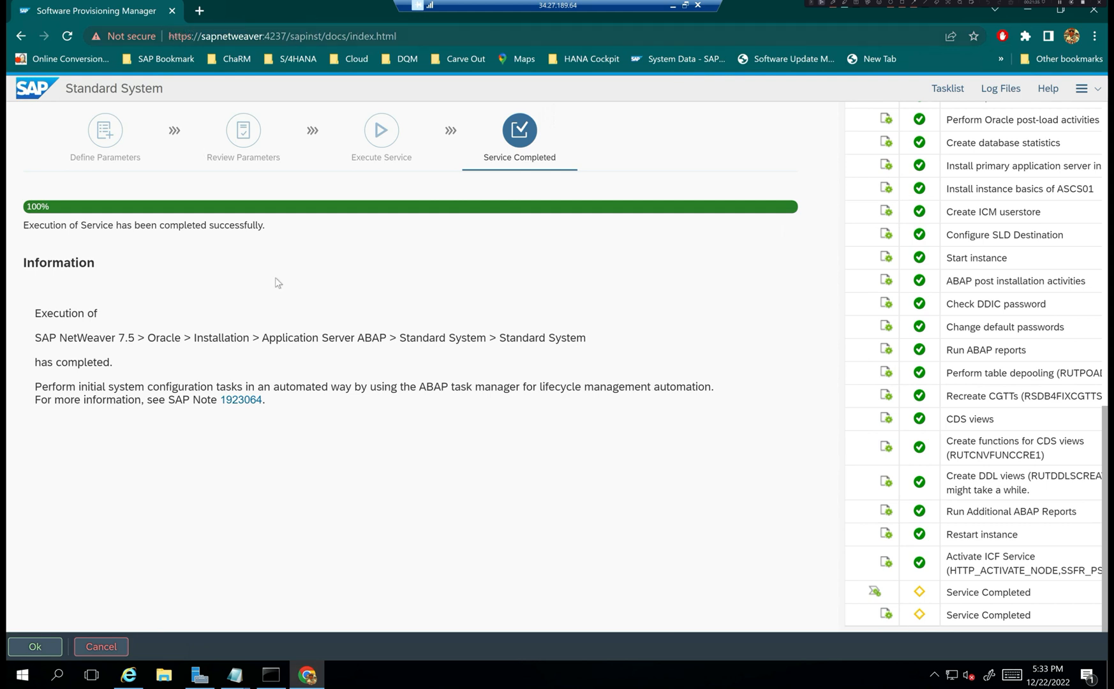
{"action": "left_click", "coordinate": [35, 647]}
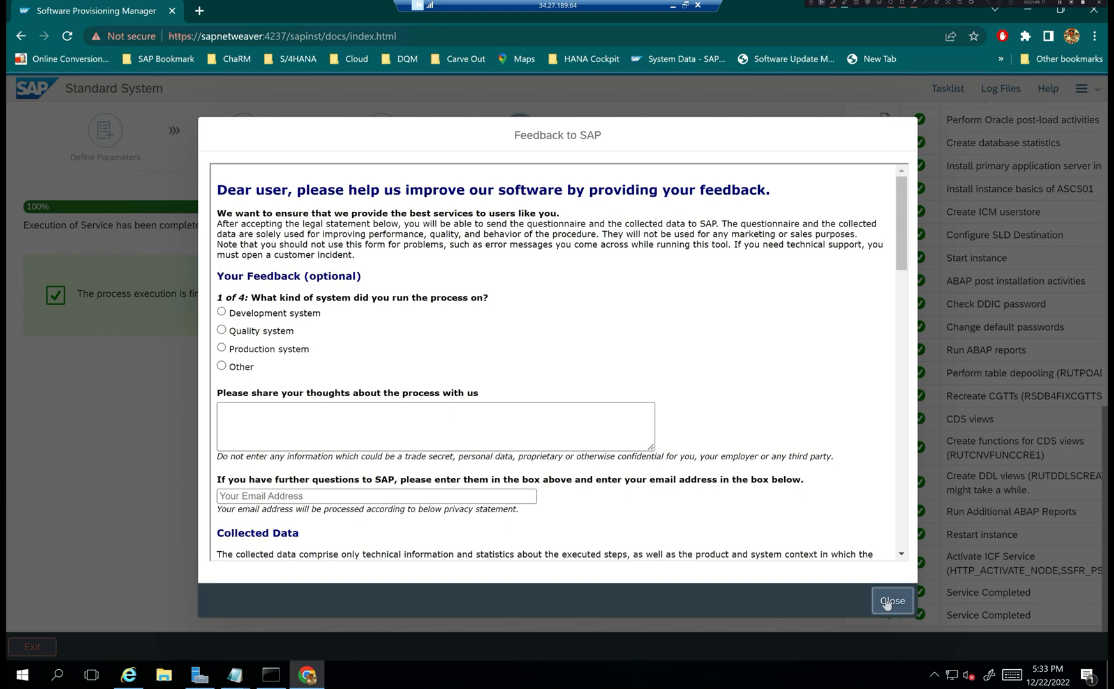
- Mark the system as a Development system in Feedback to SAP and close the form without sending
{"action": "left_click", "coordinate": [221, 312]}
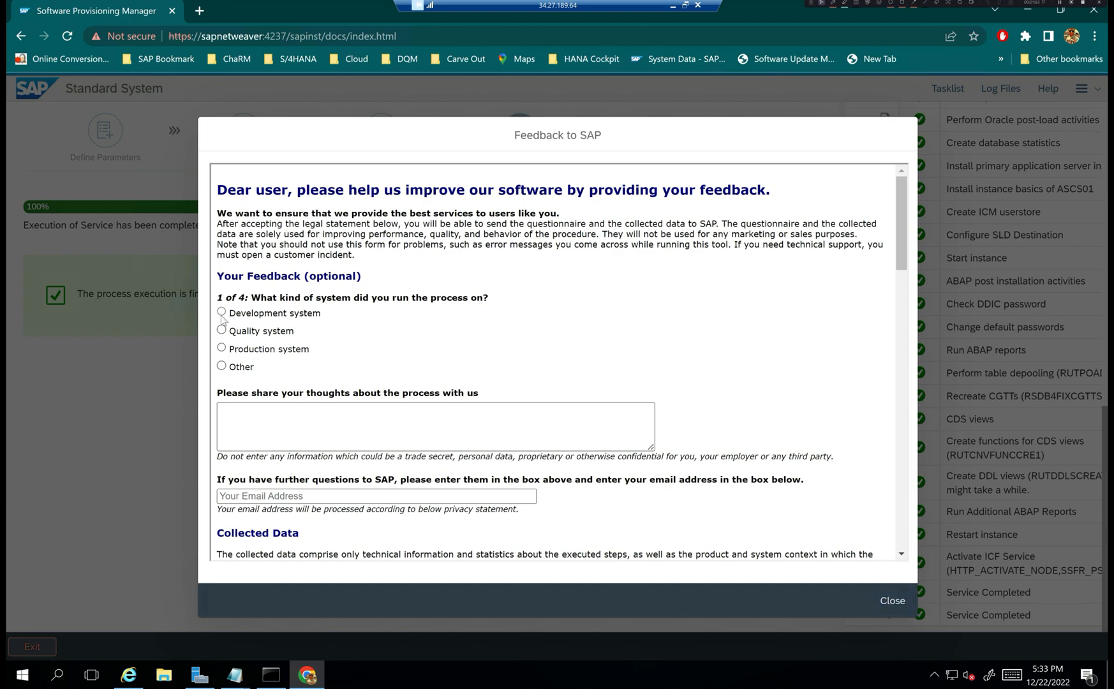
{"action": "scroll", "coordinate": [223, 319], "scroll_direction": "down", "scroll_amount": 2}
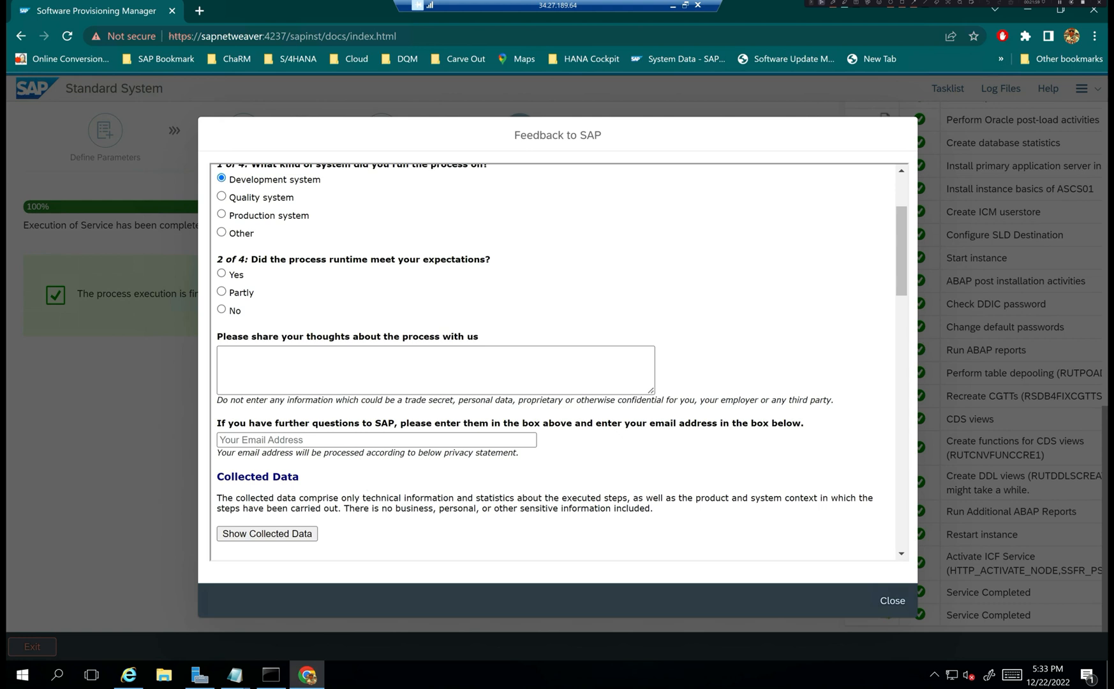
{"action": "left_click", "coordinate": [382, 440]}
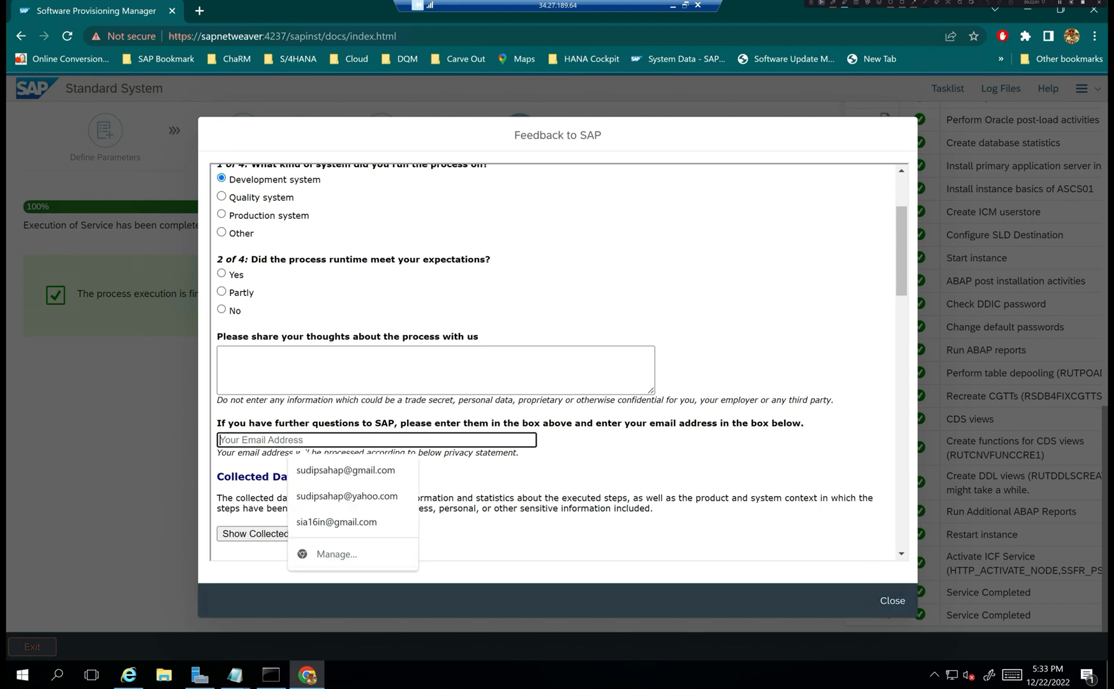
{"action": "left_click", "coordinate": [684, 451]}
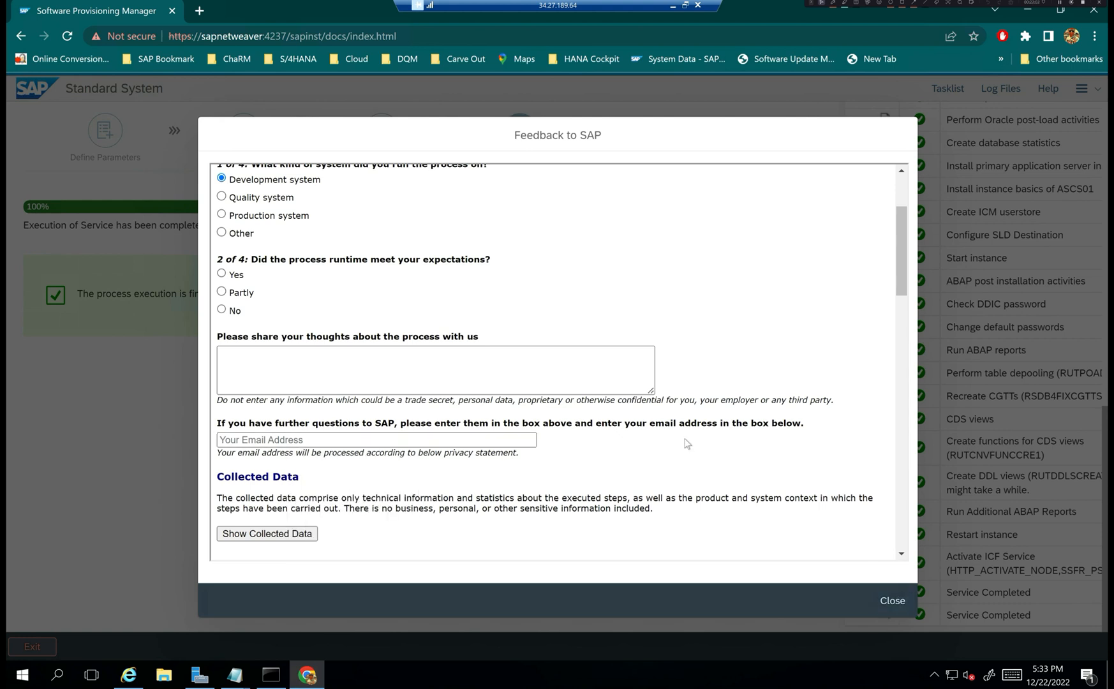
{"action": "left_click", "coordinate": [891, 601]}
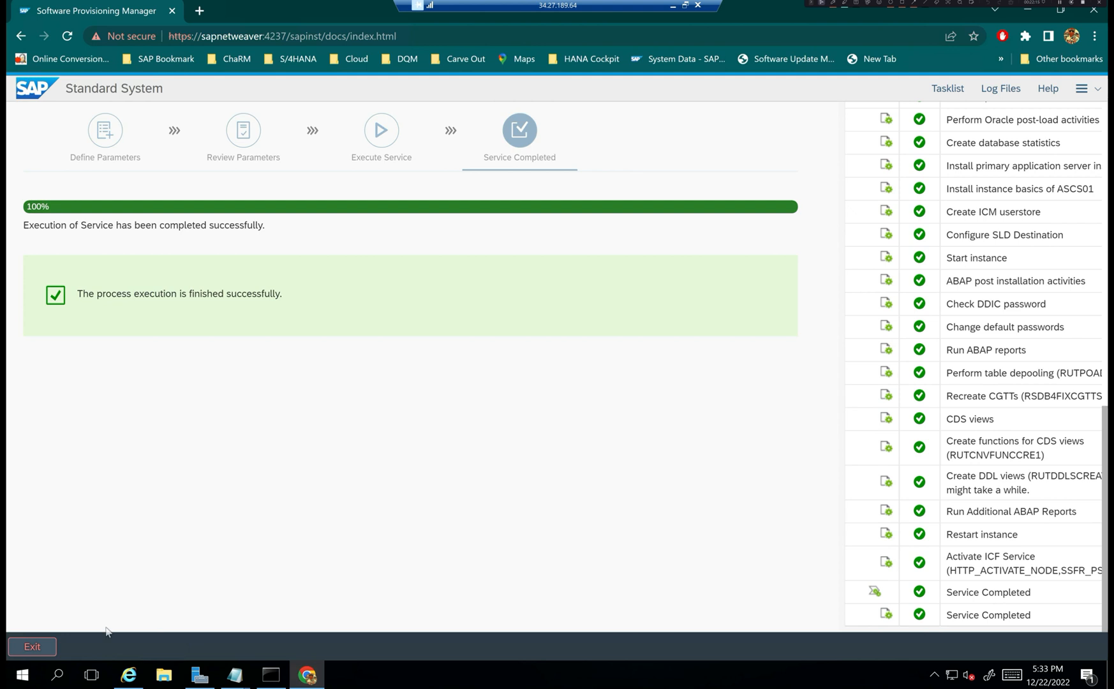
- Exit the installer and close Chrome and the certificate error browser window
{"action": "left_click", "coordinate": [36, 646]}
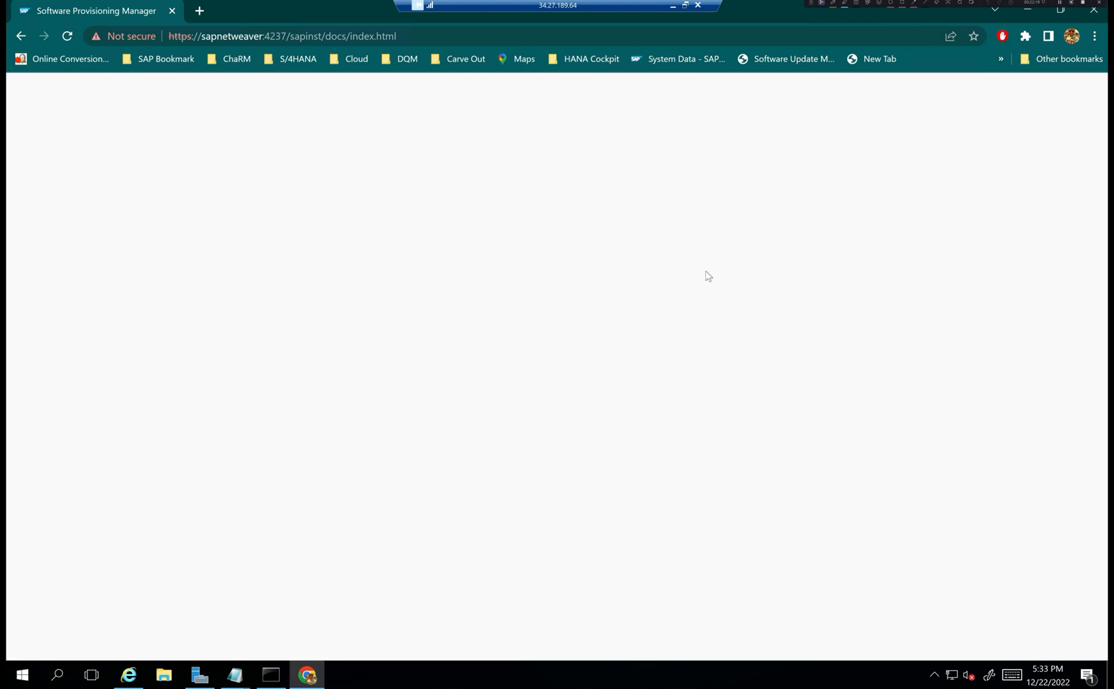
{"action": "right_click", "coordinate": [275, 15]}
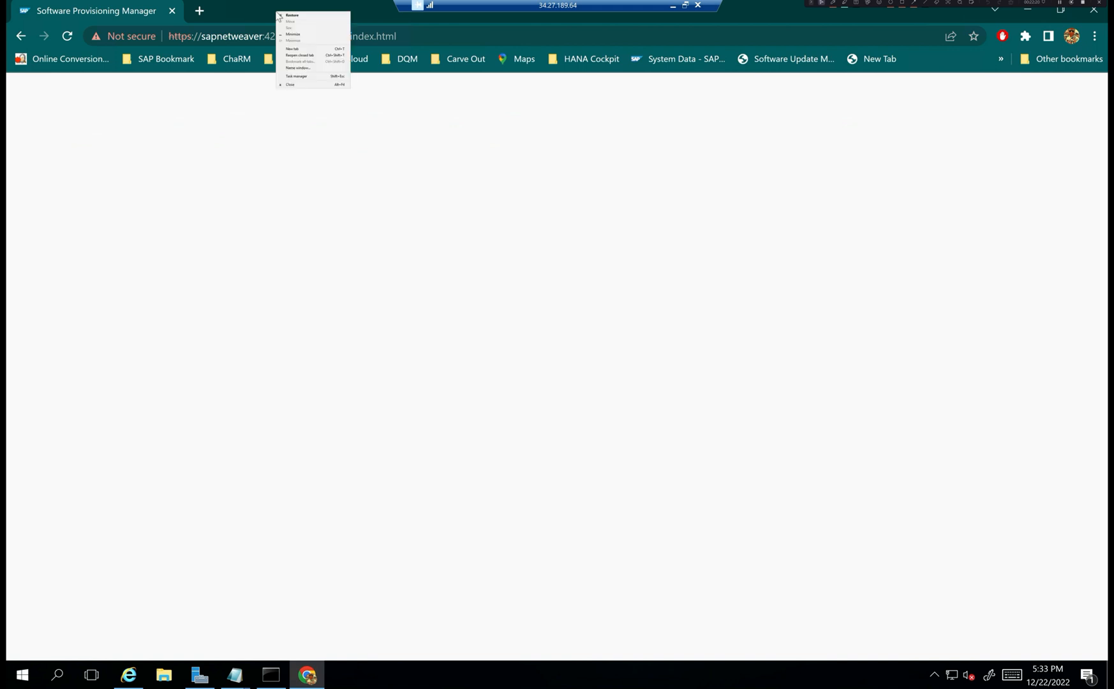
{"action": "left_click", "coordinate": [305, 85]}
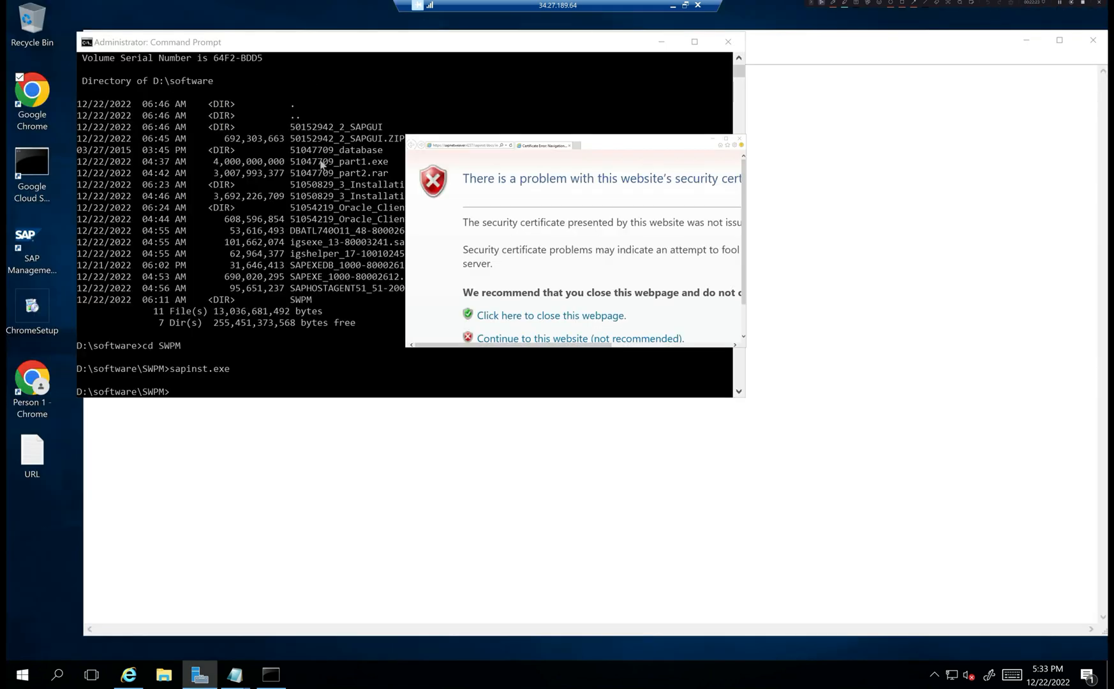
{"action": "left_click", "coordinate": [739, 139]}
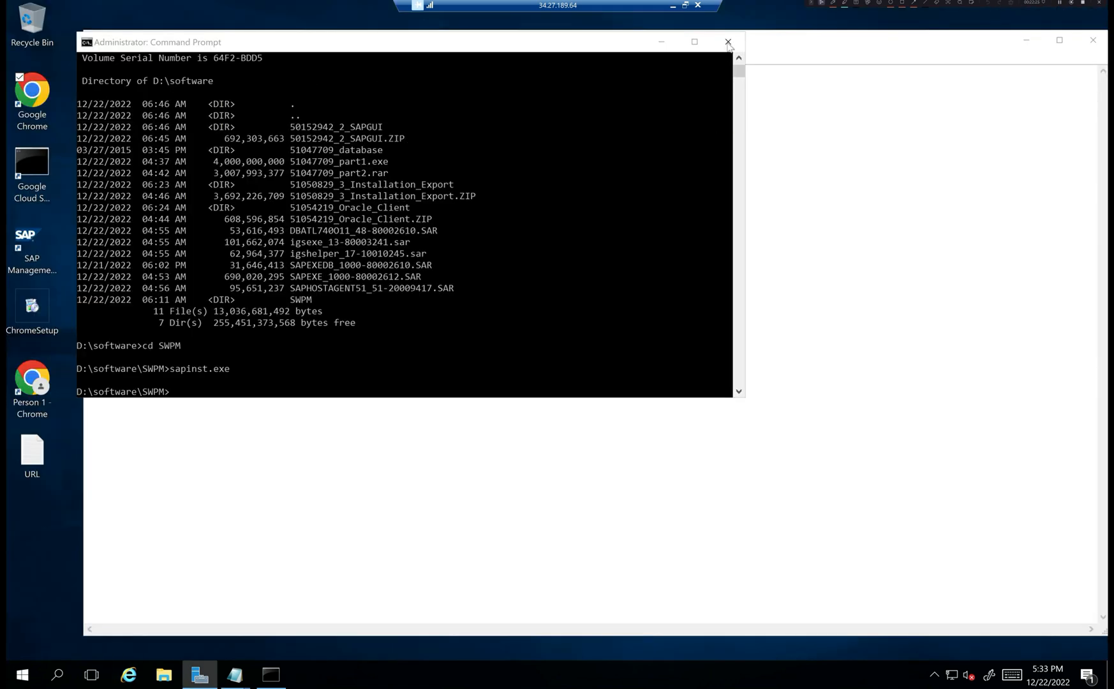
- Close the Command Prompt and Notepad windows on the remote server
{"action": "left_click", "coordinate": [727, 42]}
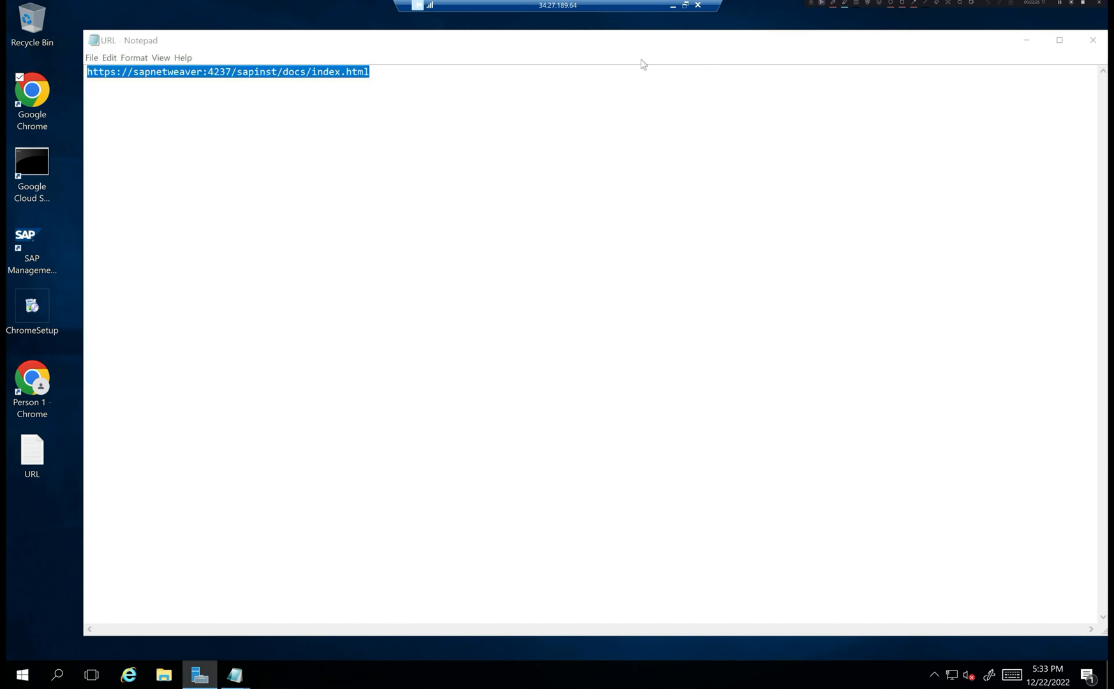
{"action": "left_click", "coordinate": [95, 40]}
{"action": "left_click", "coordinate": [54, 125]}
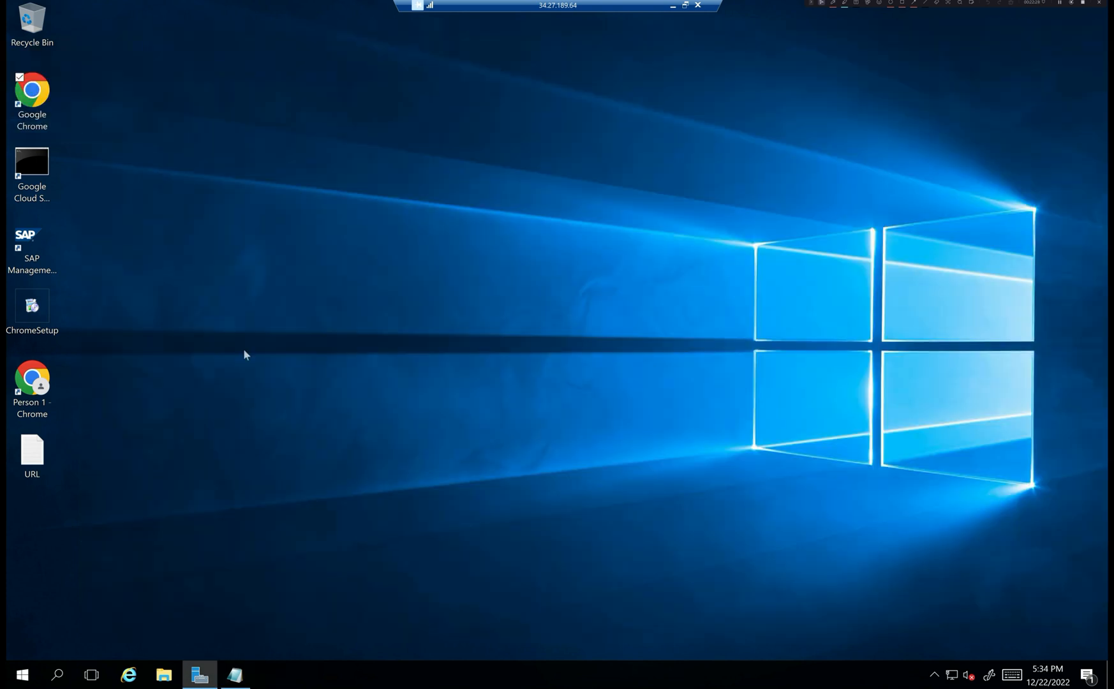
- Minimize the remote desktop session and bring it back from its taskbar preview
{"action": "left_click", "coordinate": [671, 6]}
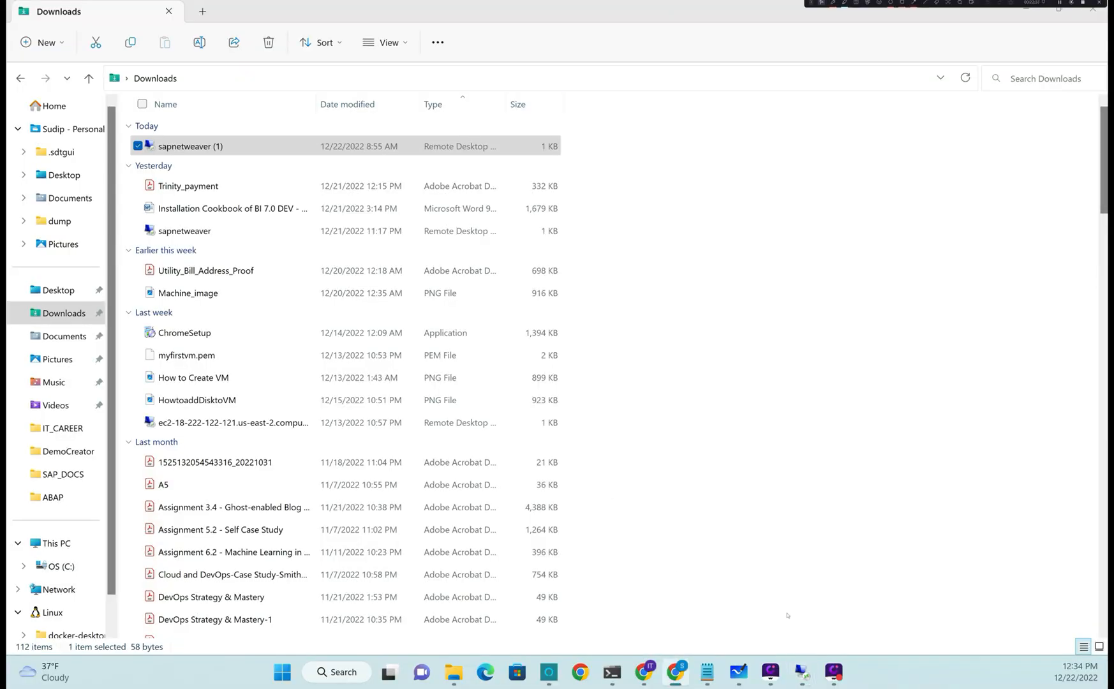
{"action": "mouse_move", "coordinate": [802, 672]}
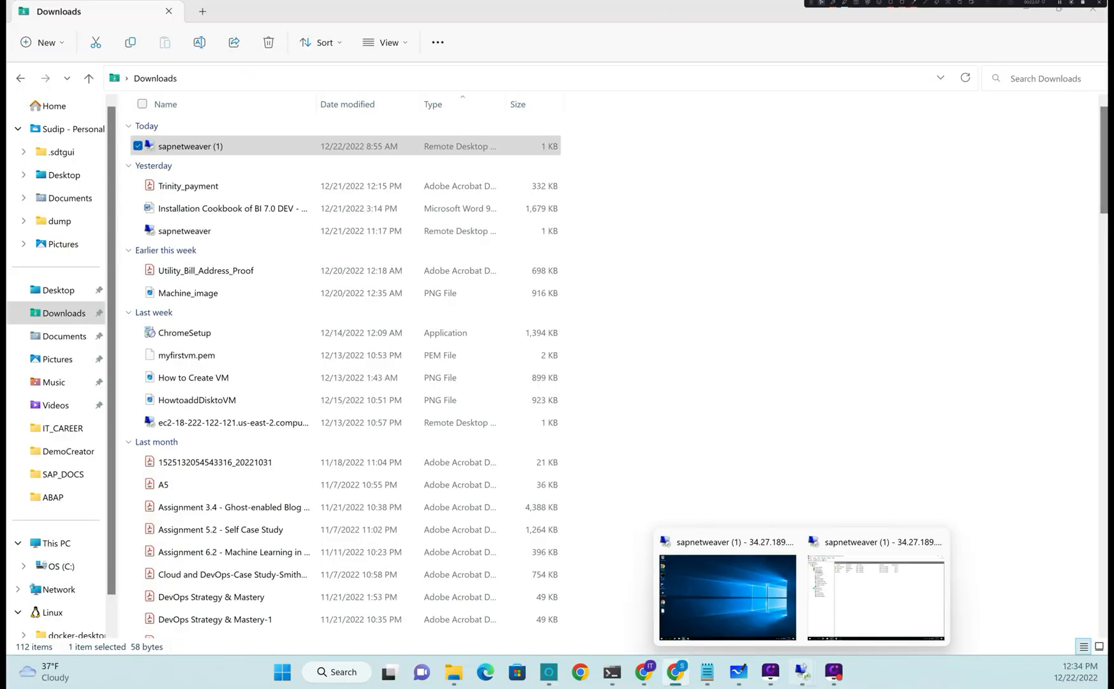
{"action": "left_click", "coordinate": [868, 603]}
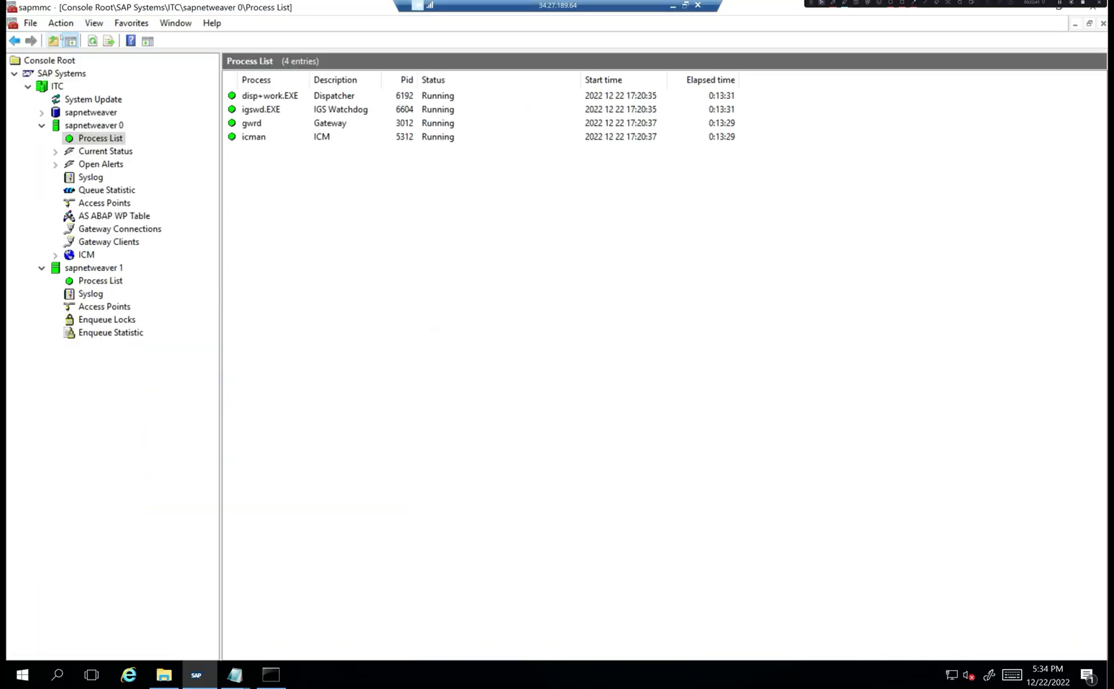
- Refresh the process list, then restore and close SAP Management Console
{"action": "left_click", "coordinate": [93, 41]}
{"action": "double_click", "coordinate": [242, 12]}
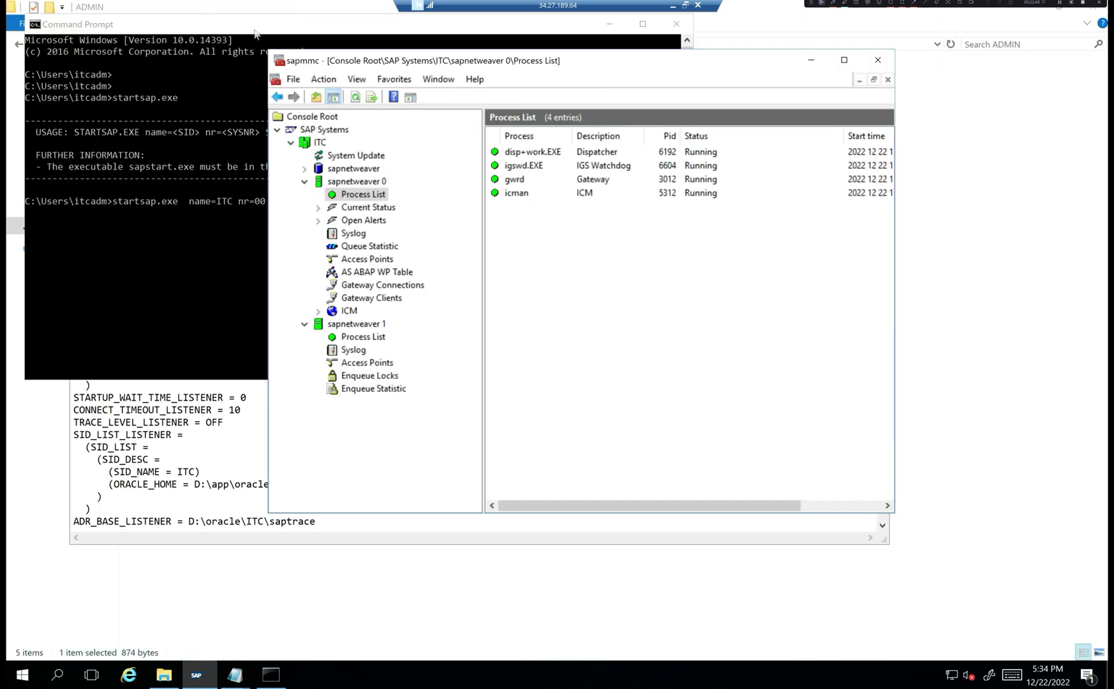
{"action": "left_click", "coordinate": [873, 66]}
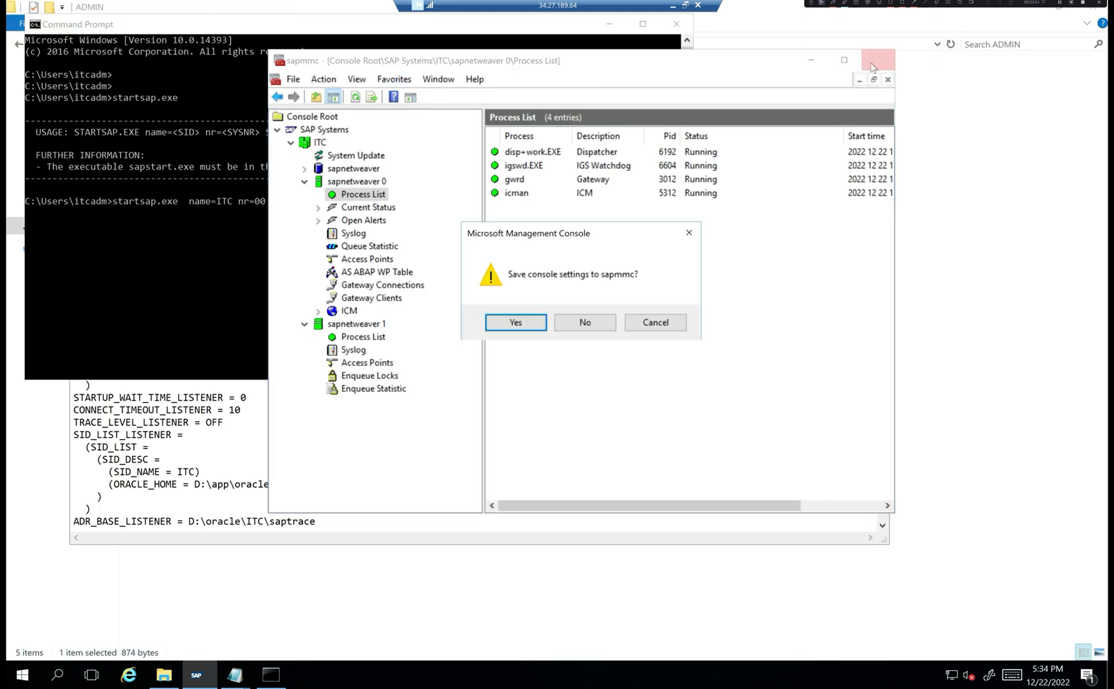
- Launch SAP Management Console from the desktop as administrator, closing the extra empty window without saving
{"action": "key", "text": "super+d"}
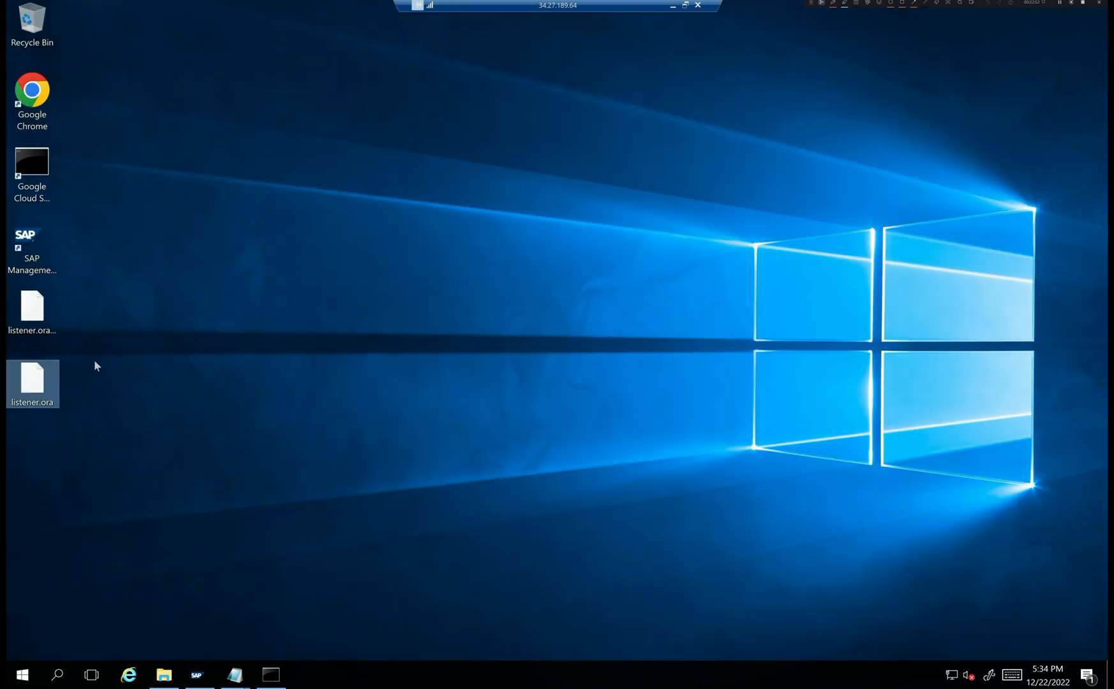
{"action": "left_click", "coordinate": [35, 250]}
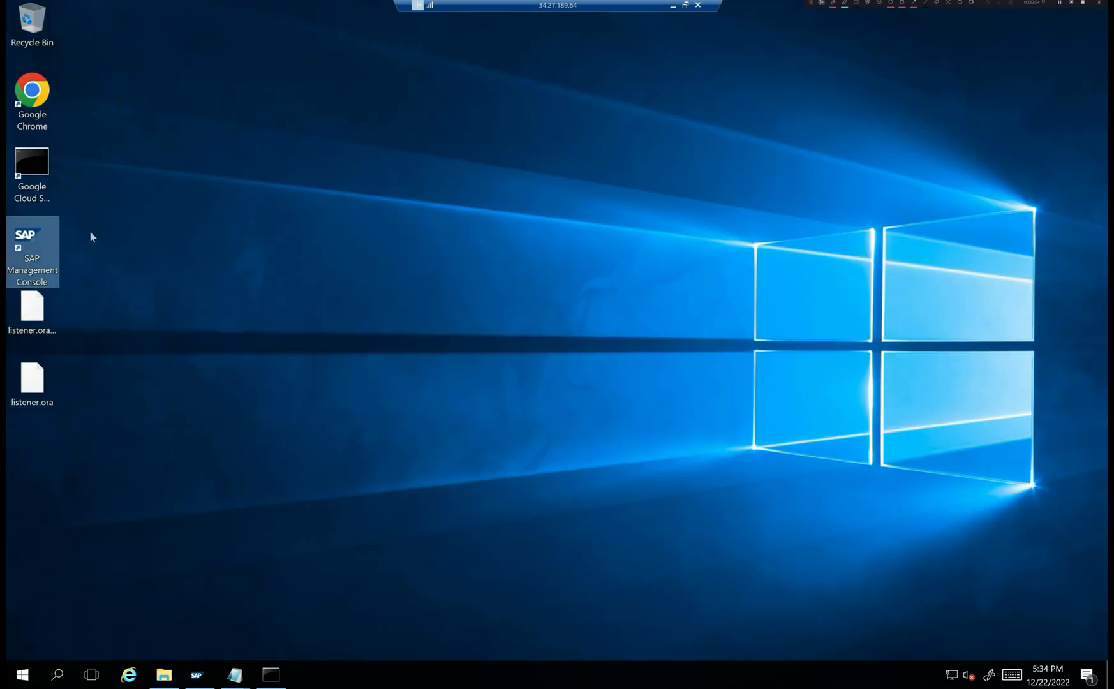
{"action": "double_click", "coordinate": [47, 253]}
{"action": "left_click", "coordinate": [473, 427]}
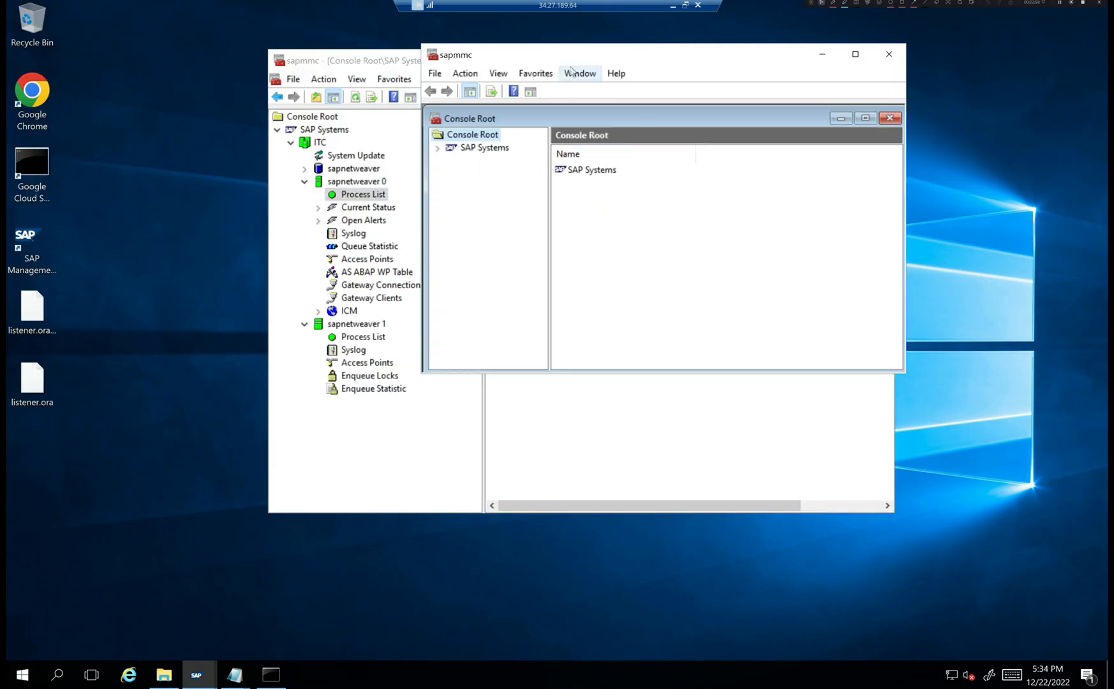
{"action": "left_click", "coordinate": [888, 54]}
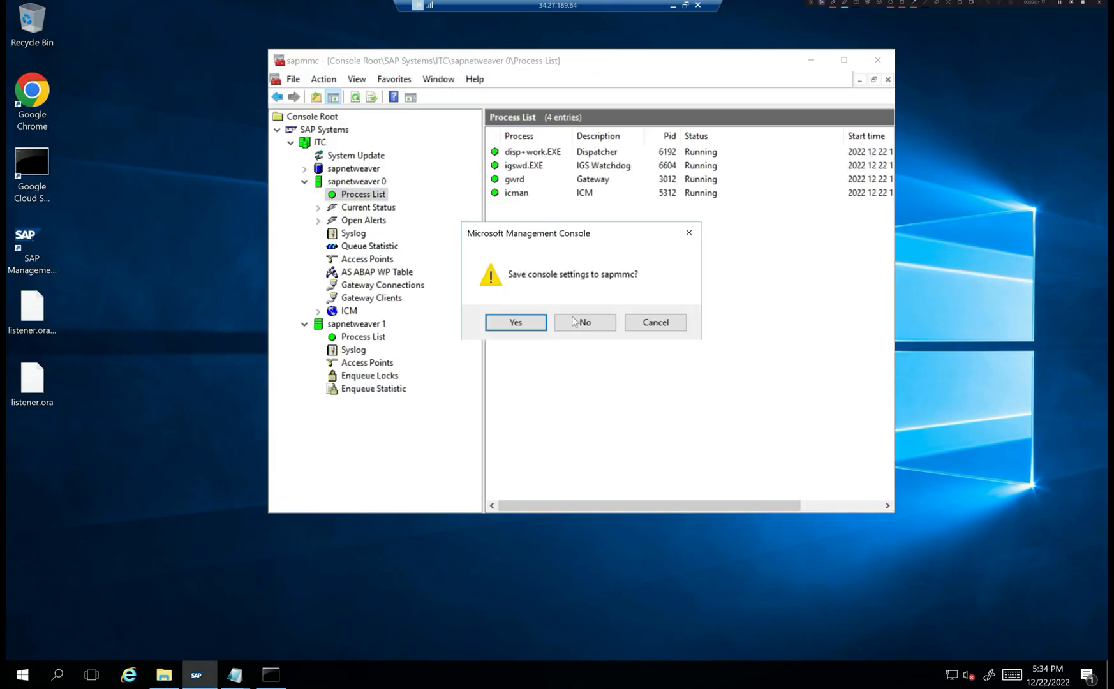
{"action": "left_click", "coordinate": [609, 325]}
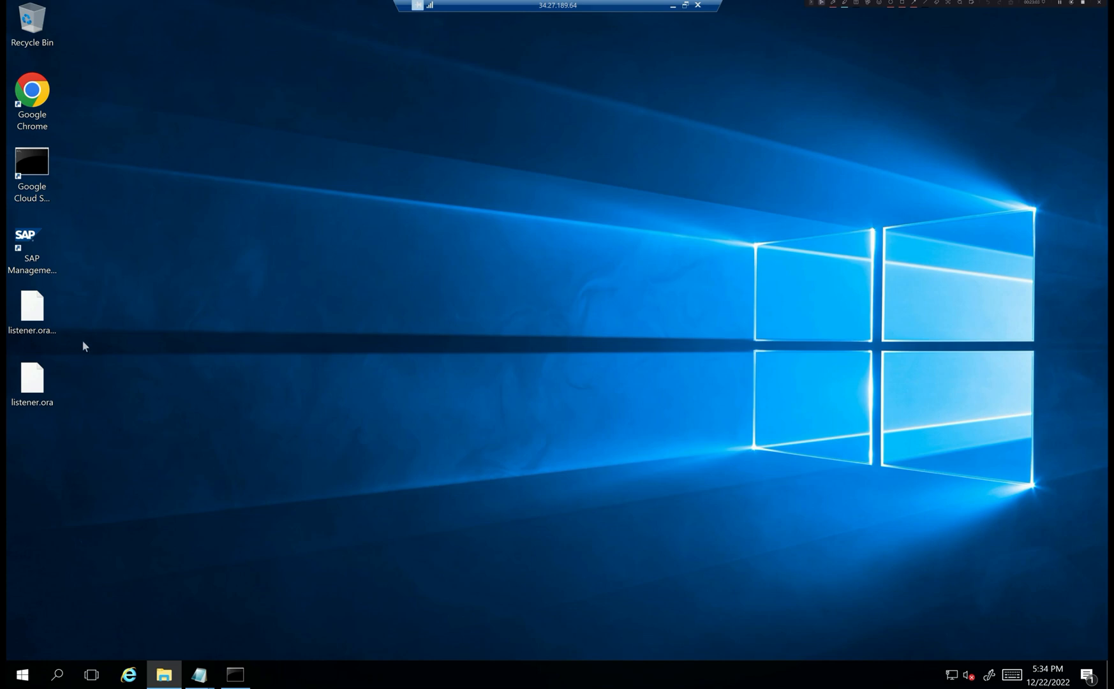
- Relaunch SAP Management Console as administrator and maximize its window
{"action": "double_click", "coordinate": [30, 255]}
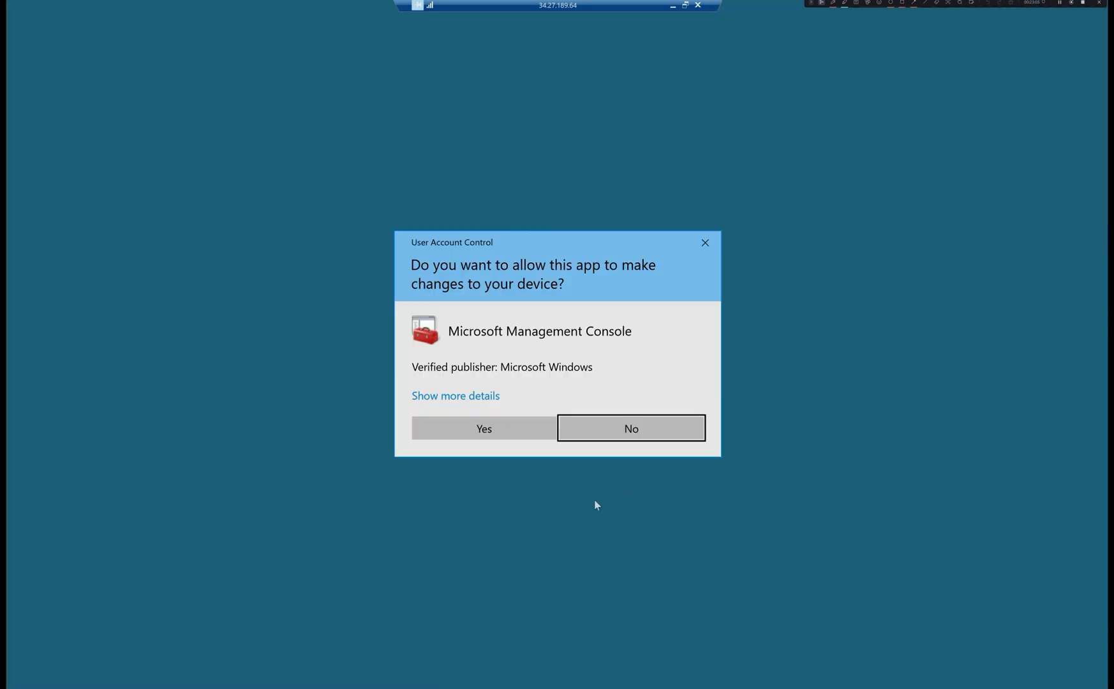
{"action": "left_click", "coordinate": [516, 438]}
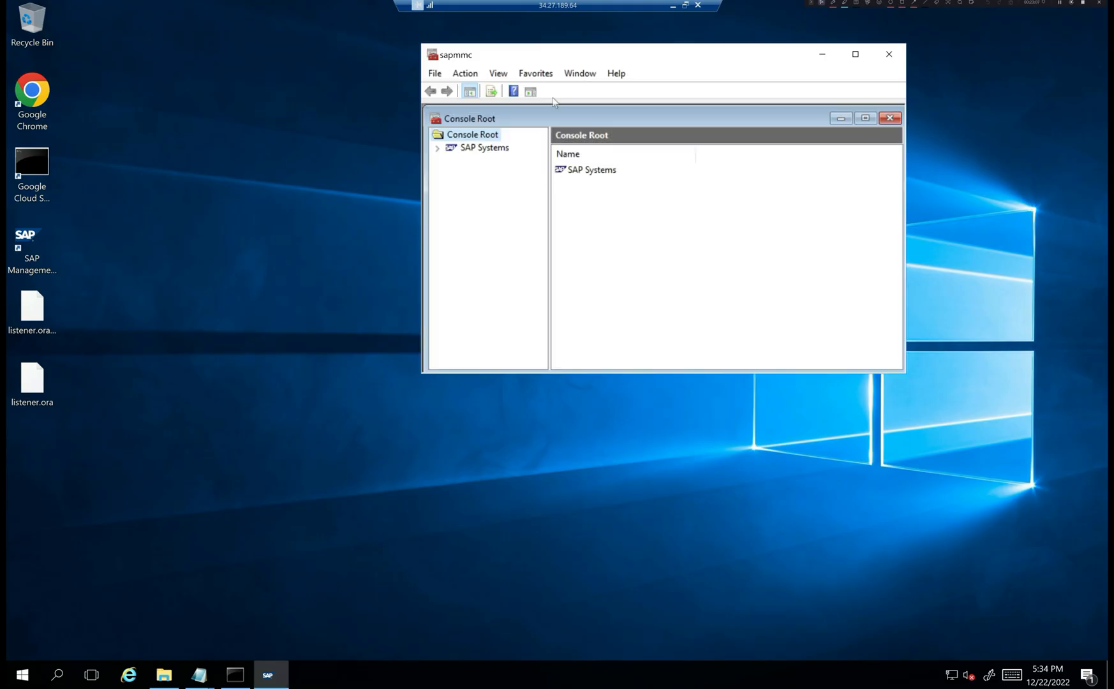
{"action": "double_click", "coordinate": [552, 58]}
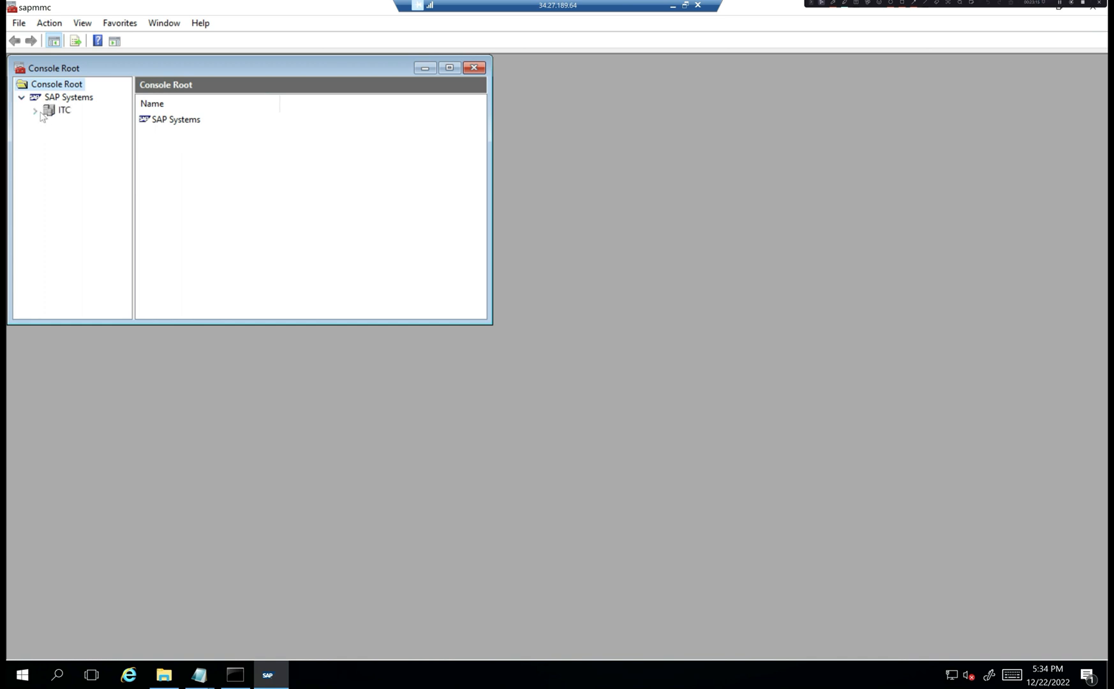
- Expand the ITC system and its sapnetweaver 0 instance in a maximized Console Root
{"action": "left_click", "coordinate": [35, 111]}
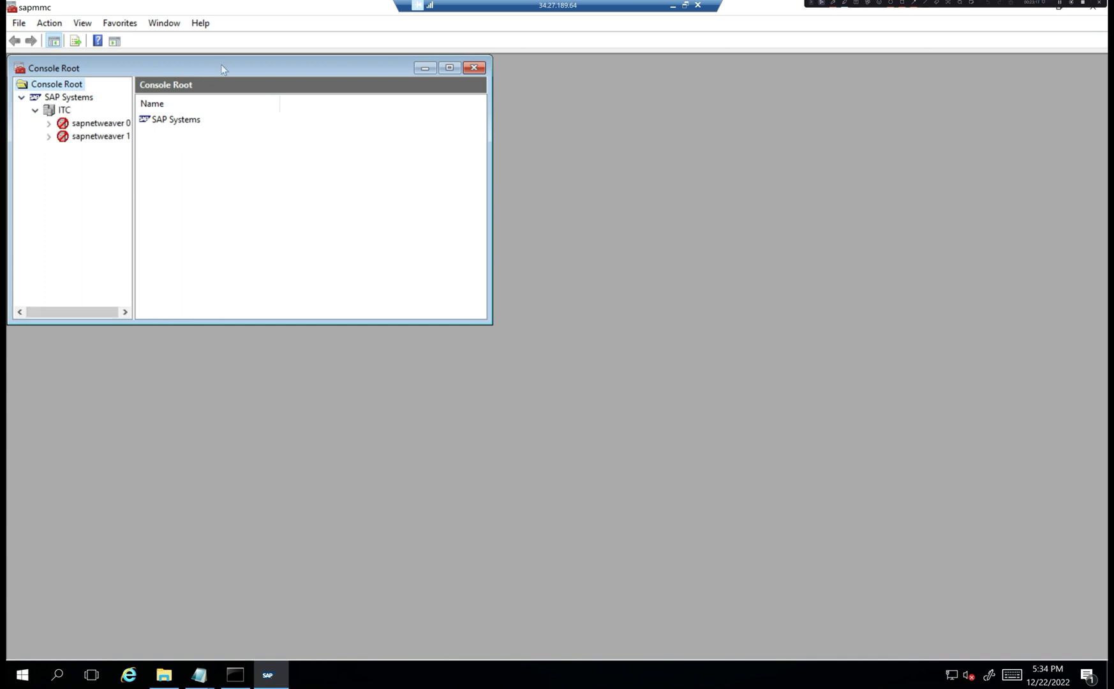
{"action": "double_click", "coordinate": [223, 66]}
{"action": "left_click", "coordinate": [42, 99]}
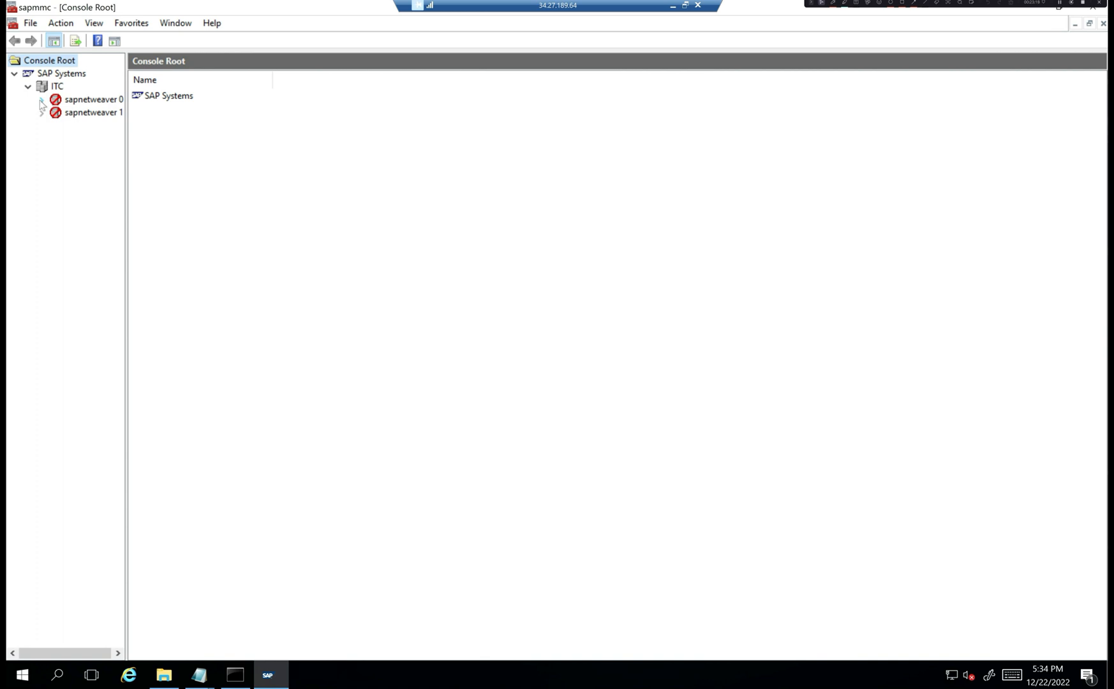
{"action": "left_click", "coordinate": [75, 101]}
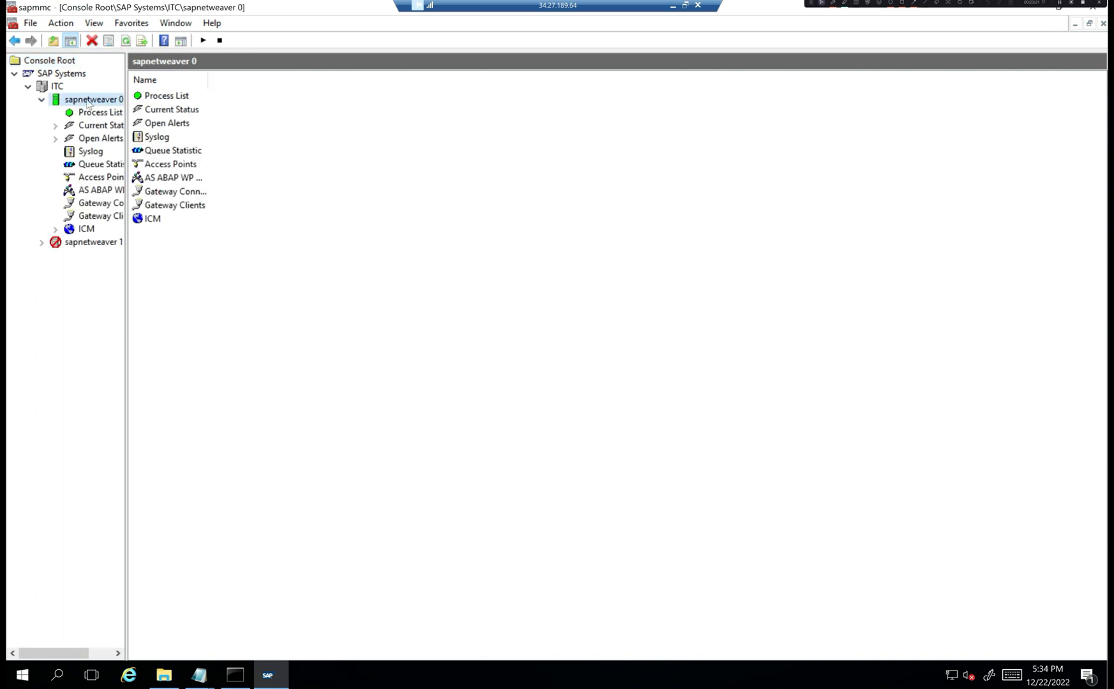
- Show the Process Lists of sapnetweaver 1 and 0, then minimize the console
{"action": "left_click", "coordinate": [92, 242]}
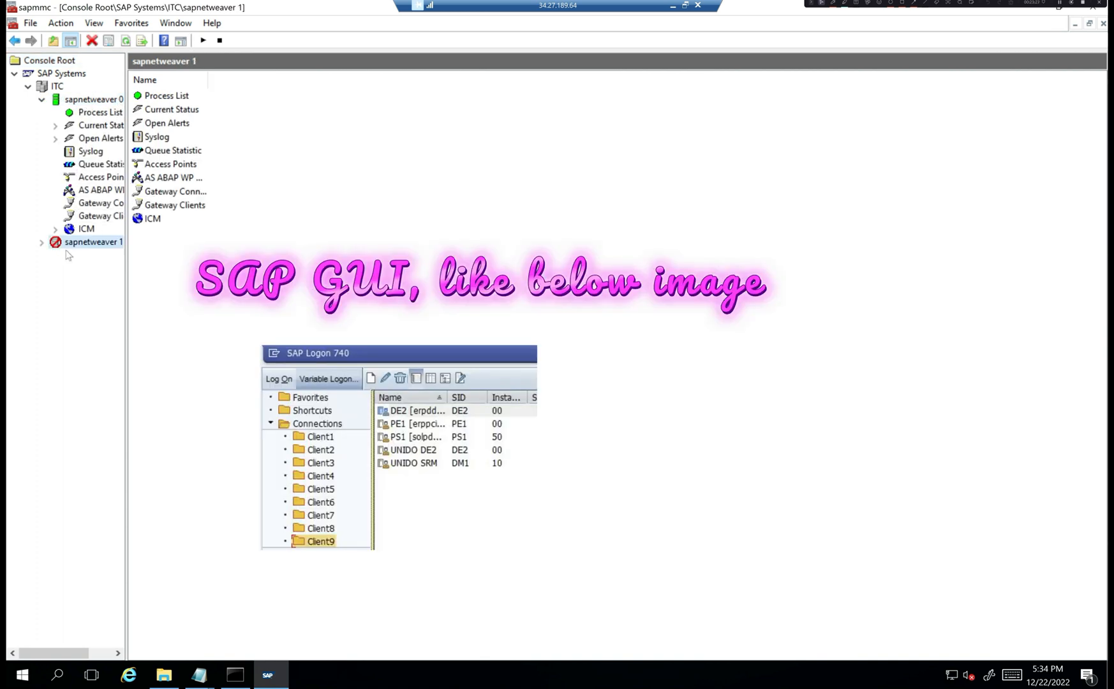
{"action": "left_click", "coordinate": [42, 242]}
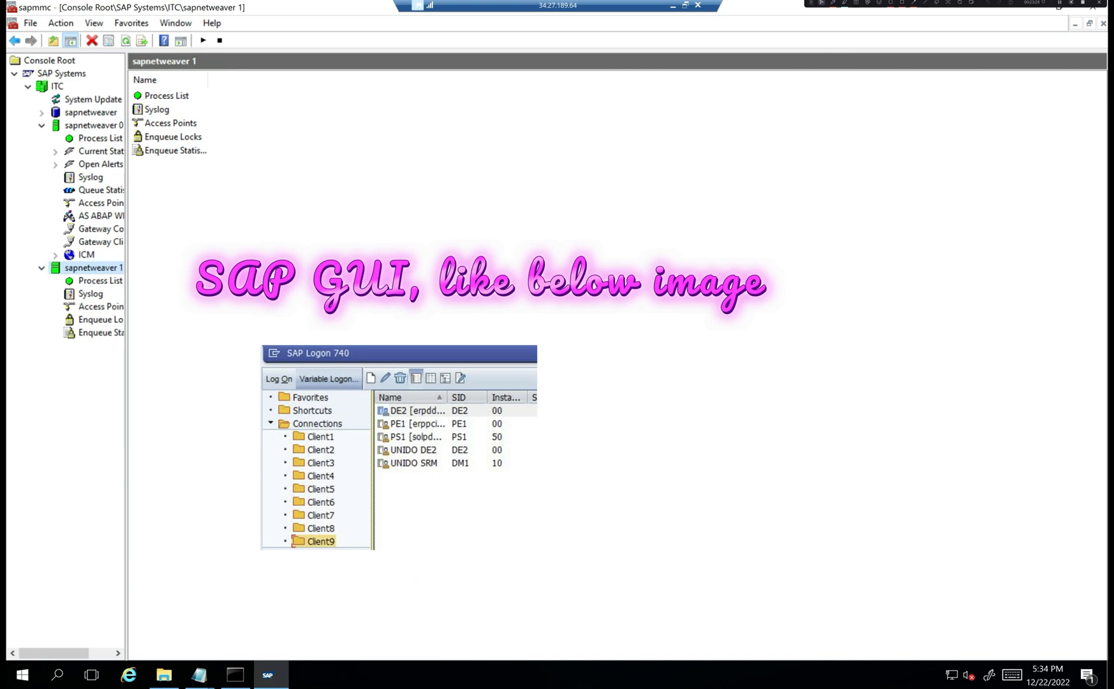
{"action": "left_click", "coordinate": [90, 283]}
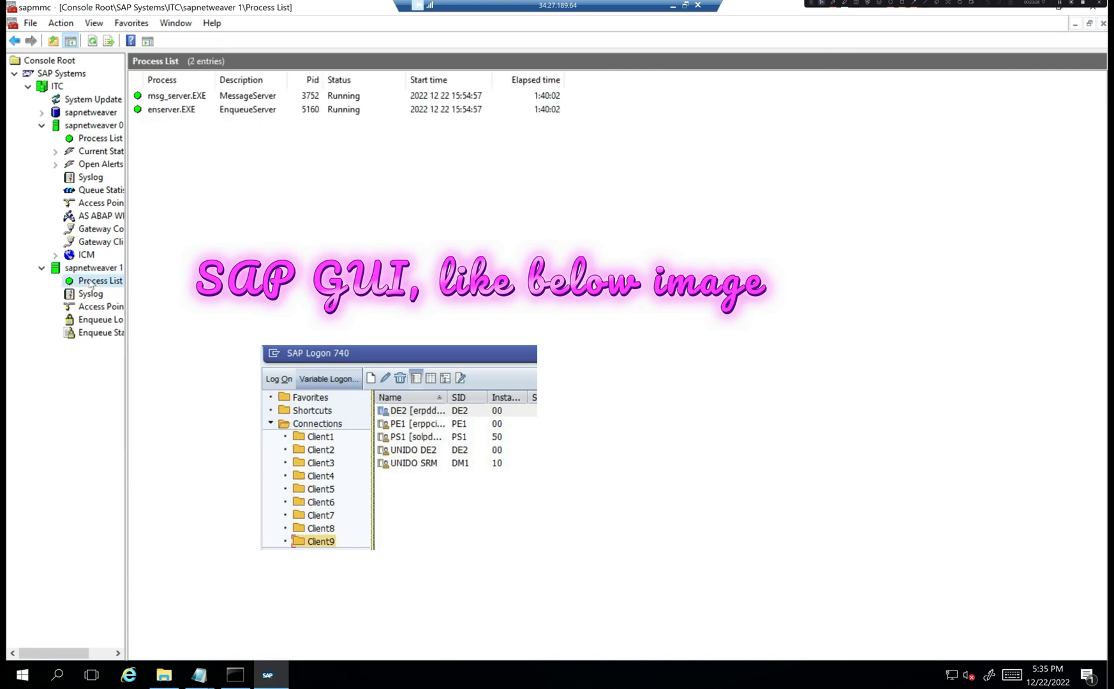
{"action": "left_click", "coordinate": [100, 139]}
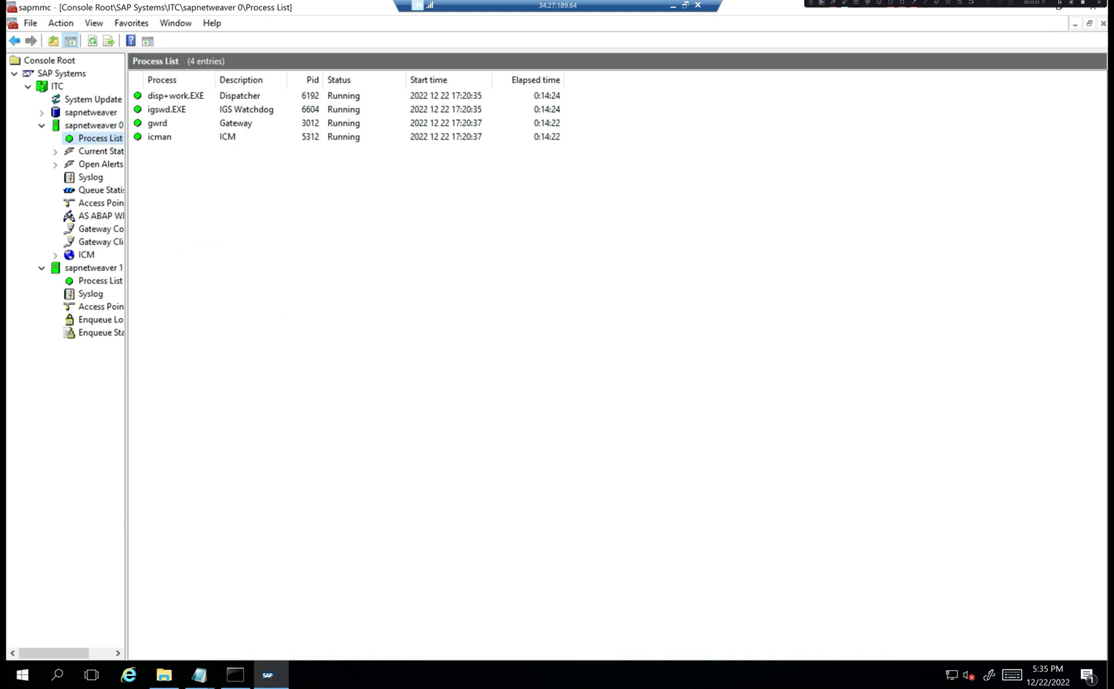
{"action": "right_click", "coordinate": [265, 10]}
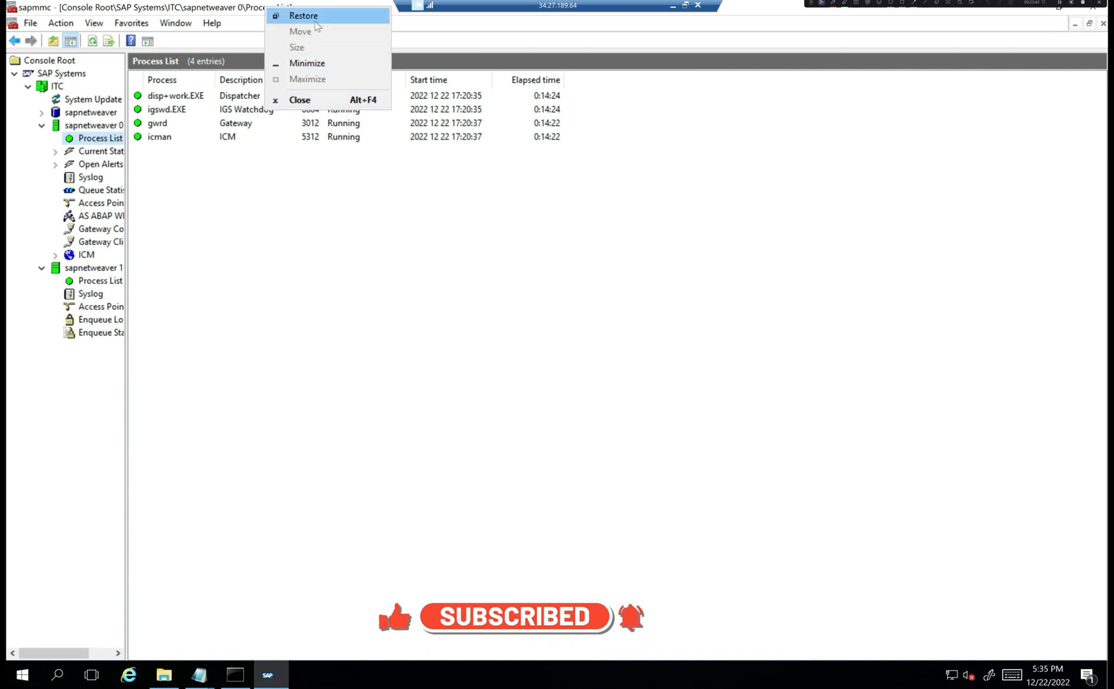
{"action": "left_click", "coordinate": [309, 63]}
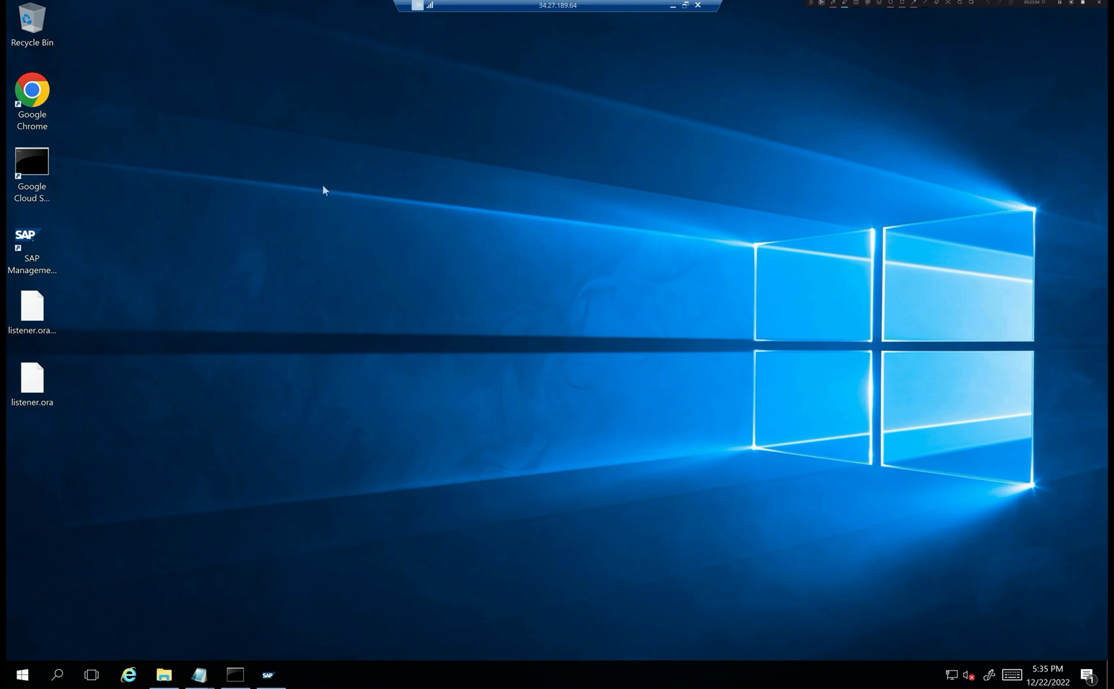
- Minimize the remote session and bring up the SAP Netweaver Installation whiteboard at its Part 3 notes
{"action": "left_click", "coordinate": [672, 5]}
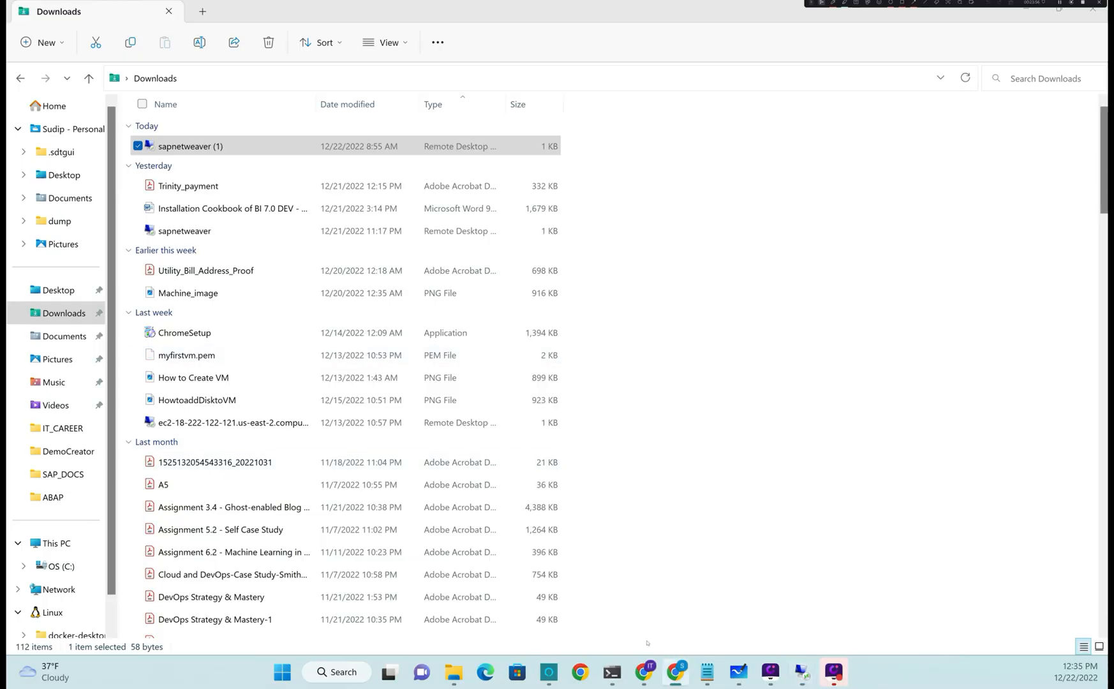
{"action": "left_click", "coordinate": [675, 671]}
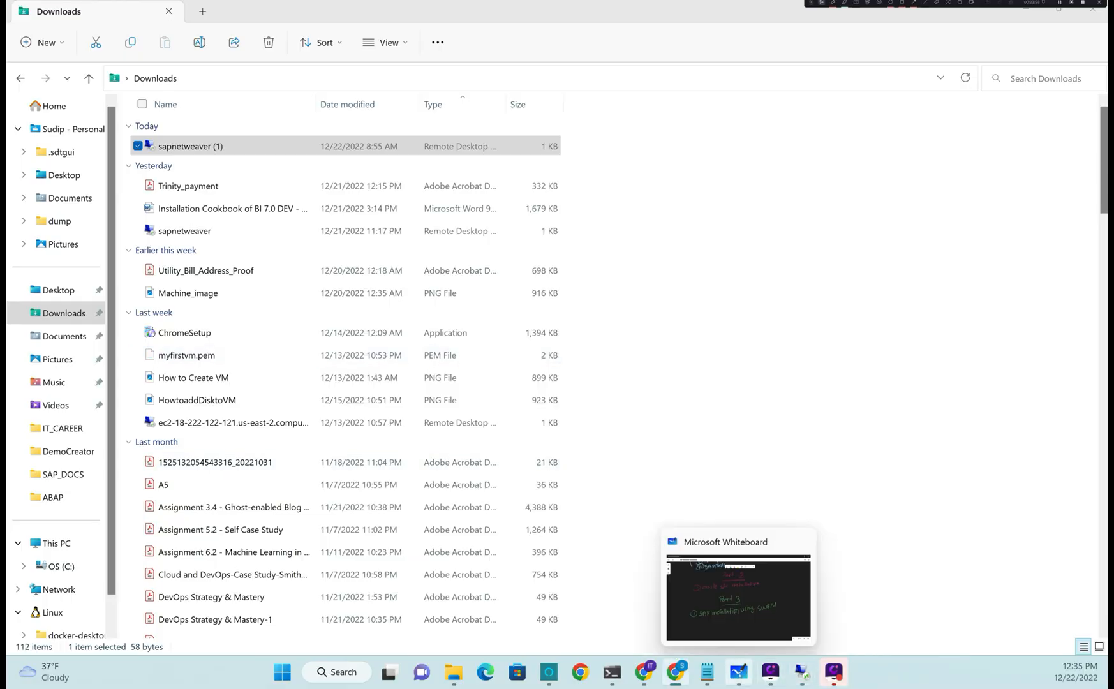
{"action": "left_click", "coordinate": [738, 672]}
{"action": "scroll", "coordinate": [537, 522], "scroll_direction": "down", "scroll_amount": 2}
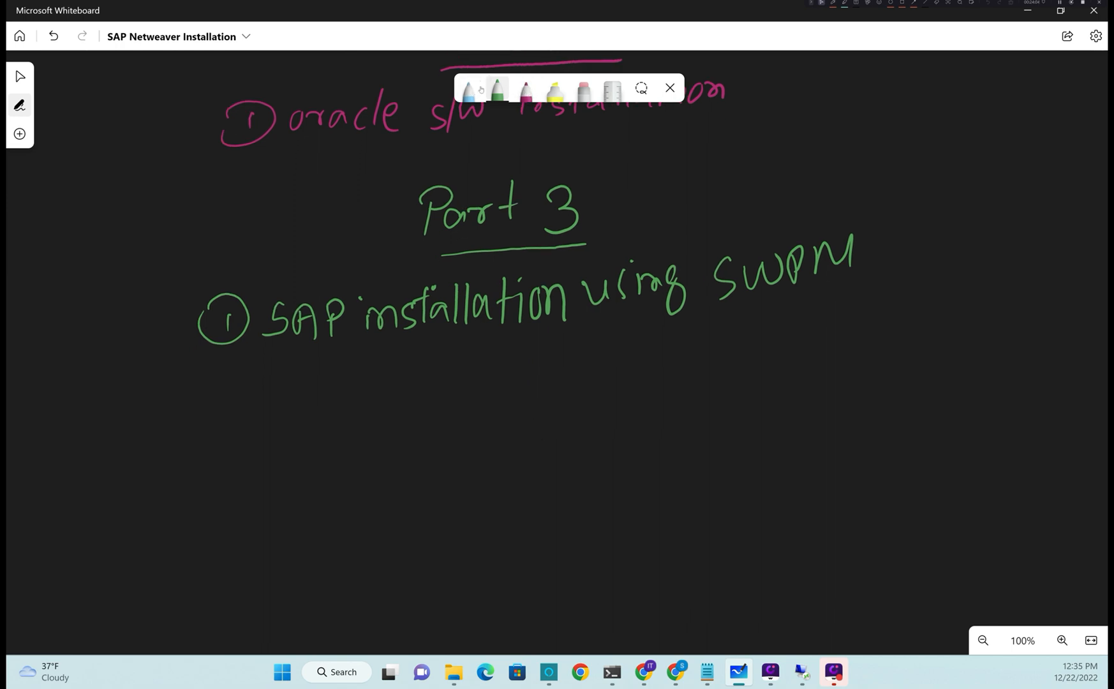
- Switch the pen to yellow and write the heading 'Part 4' below the SWPM line
{"action": "left_click", "coordinate": [470, 90]}
{"action": "left_click", "coordinate": [470, 90]}
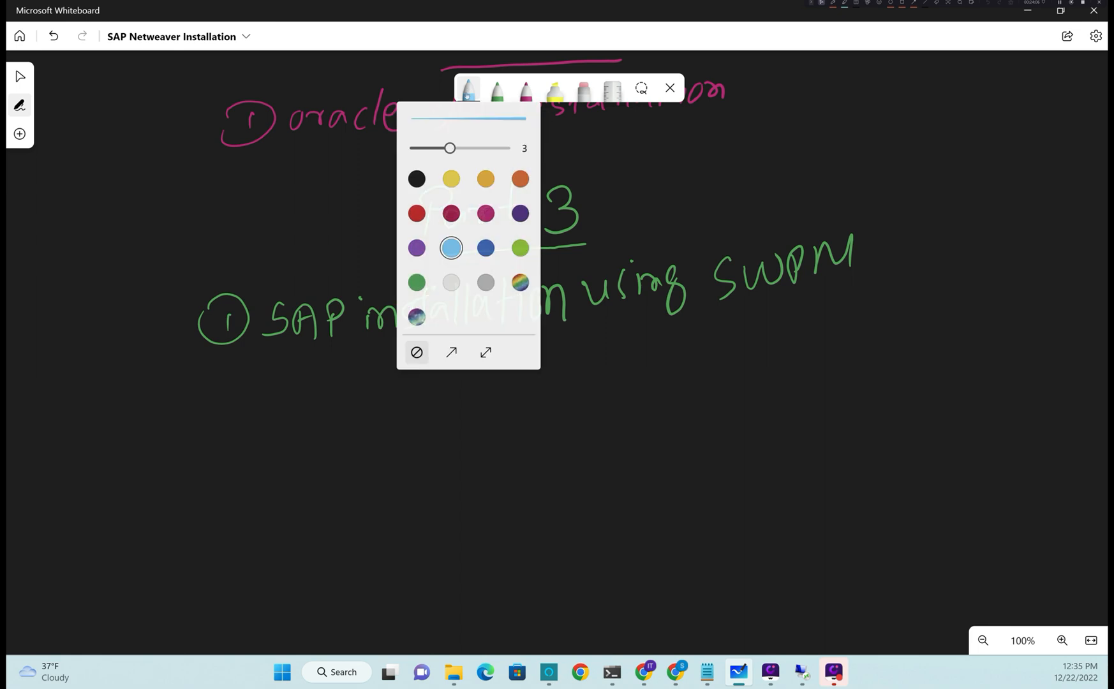
{"action": "left_click", "coordinate": [451, 182]}
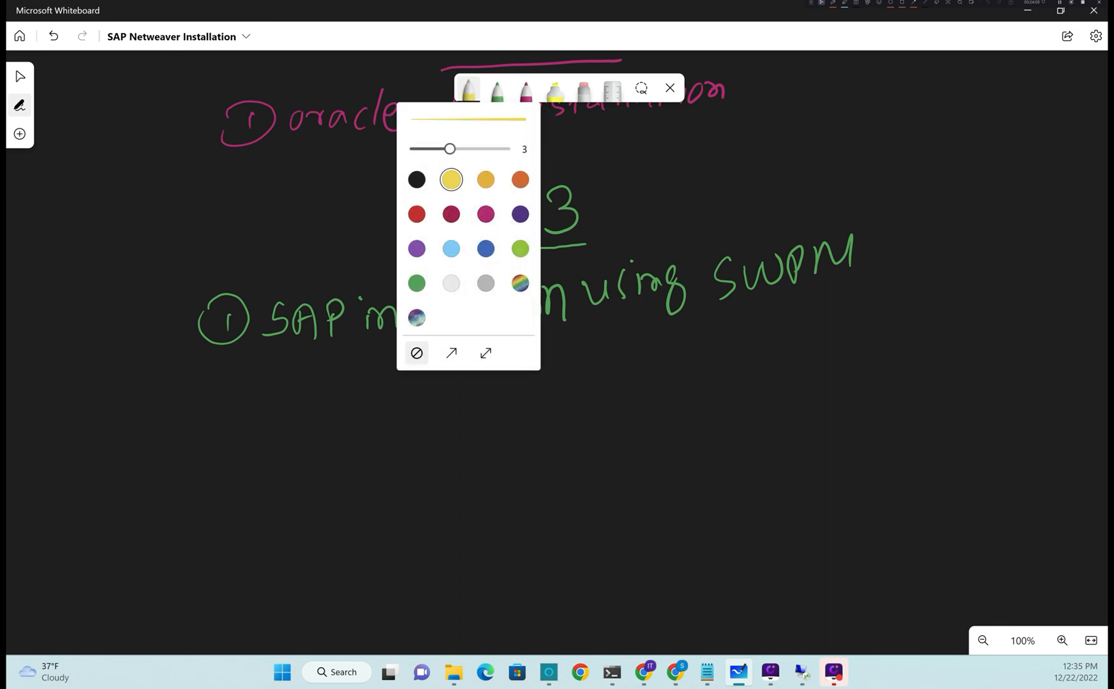
{"action": "left_click", "coordinate": [22, 108]}
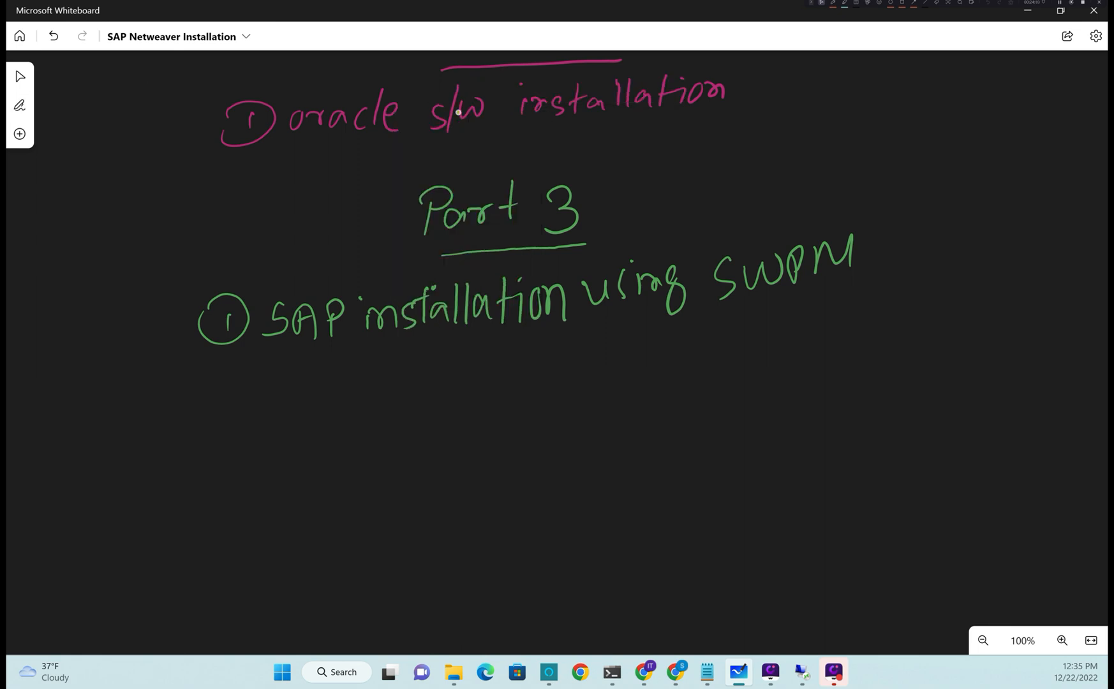
{"action": "left_click_drag", "start_coordinate": [440, 407], "coordinate": [445, 437]}
{"action": "mouse_move", "coordinate": [430, 387]}
{"action": "left_mouse_down"}
{"action": "mouse_move", "coordinate": [440, 408]}
{"action": "mouse_move", "coordinate": [484, 431]}
{"action": "mouse_move", "coordinate": [526, 401]}
{"action": "mouse_move", "coordinate": [547, 435]}
{"action": "mouse_move", "coordinate": [565, 400]}
{"action": "left_mouse_up"}
{"action": "mouse_move", "coordinate": [608, 370]}
{"action": "left_mouse_down"}
{"action": "mouse_move", "coordinate": [593, 392]}
{"action": "mouse_move", "coordinate": [629, 386]}
{"action": "left_mouse_up"}
{"action": "left_click_drag", "start_coordinate": [626, 381], "coordinate": [627, 447]}
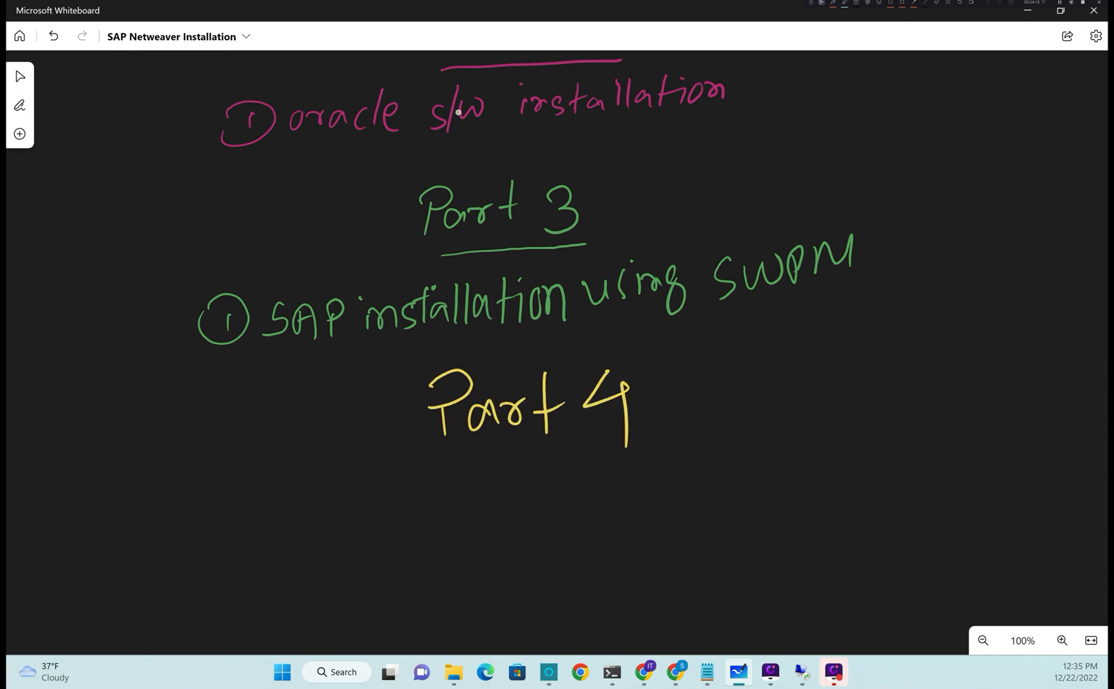
- Handwrite 'How to access SAP Application' beneath the Part 4 heading
{"action": "left_click_drag", "start_coordinate": [258, 486], "coordinate": [250, 527]}
{"action": "left_click_drag", "start_coordinate": [270, 481], "coordinate": [276, 529]}
{"action": "left_click_drag", "start_coordinate": [250, 516], "coordinate": [262, 513]}
{"action": "mouse_move", "coordinate": [283, 501]}
{"action": "left_mouse_down"}
{"action": "mouse_move", "coordinate": [304, 502]}
{"action": "mouse_move", "coordinate": [289, 531]}
{"action": "left_mouse_up"}
{"action": "mouse_move", "coordinate": [310, 498]}
{"action": "left_mouse_down"}
{"action": "mouse_move", "coordinate": [319, 520]}
{"action": "mouse_move", "coordinate": [342, 485]}
{"action": "mouse_move", "coordinate": [400, 528]}
{"action": "left_mouse_up"}
{"action": "mouse_move", "coordinate": [385, 505]}
{"action": "left_mouse_down"}
{"action": "mouse_move", "coordinate": [421, 492]}
{"action": "mouse_move", "coordinate": [411, 504]}
{"action": "left_mouse_up"}
{"action": "mouse_move", "coordinate": [484, 486]}
{"action": "left_mouse_down"}
{"action": "mouse_move", "coordinate": [486, 514]}
{"action": "mouse_move", "coordinate": [520, 480]}
{"action": "mouse_move", "coordinate": [541, 508]}
{"action": "mouse_move", "coordinate": [567, 507]}
{"action": "left_mouse_up"}
{"action": "mouse_move", "coordinate": [579, 490]}
{"action": "left_mouse_down"}
{"action": "mouse_move", "coordinate": [590, 469]}
{"action": "mouse_move", "coordinate": [598, 504]}
{"action": "left_mouse_up"}
{"action": "left_click_drag", "start_coordinate": [618, 464], "coordinate": [598, 504]}
{"action": "mouse_move", "coordinate": [669, 454]}
{"action": "left_mouse_down"}
{"action": "mouse_move", "coordinate": [667, 488]}
{"action": "mouse_move", "coordinate": [689, 502]}
{"action": "left_mouse_up"}
{"action": "left_click_drag", "start_coordinate": [658, 455], "coordinate": [646, 498]}
{"action": "left_click_drag", "start_coordinate": [699, 447], "coordinate": [694, 496]}
{"action": "left_click_drag", "start_coordinate": [696, 450], "coordinate": [698, 475]}
{"action": "left_click_drag", "start_coordinate": [757, 437], "coordinate": [748, 490]}
{"action": "left_click_drag", "start_coordinate": [753, 436], "coordinate": [790, 496]}
{"action": "left_click_drag", "start_coordinate": [779, 453], "coordinate": [817, 486]}
{"action": "left_click_drag", "start_coordinate": [809, 454], "coordinate": [810, 467]}
{"action": "mouse_move", "coordinate": [845, 413]}
{"action": "left_mouse_down"}
{"action": "mouse_move", "coordinate": [867, 436]}
{"action": "mouse_move", "coordinate": [869, 468]}
{"action": "left_mouse_up"}
{"action": "left_click_drag", "start_coordinate": [875, 440], "coordinate": [900, 457]}
{"action": "left_click_drag", "start_coordinate": [931, 427], "coordinate": [922, 456]}
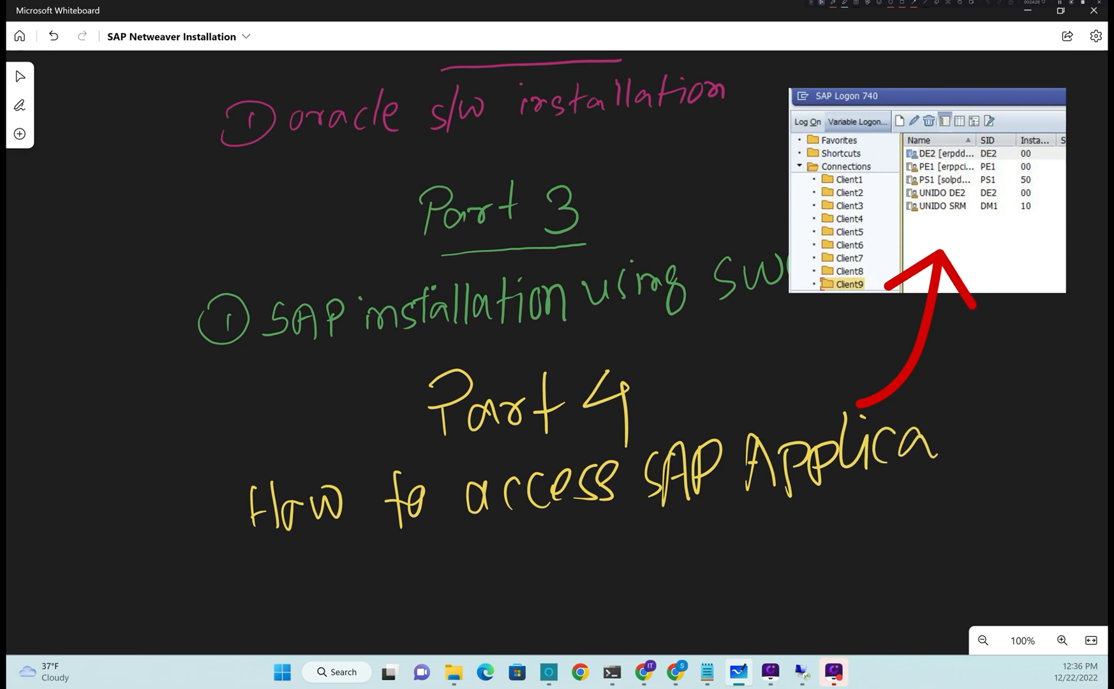
{"action": "left_click_drag", "start_coordinate": [947, 393], "coordinate": [946, 446]}
{"action": "mouse_move", "coordinate": [936, 424]}
{"action": "left_mouse_down"}
{"action": "mouse_move", "coordinate": [970, 418]}
{"action": "mouse_move", "coordinate": [963, 446]}
{"action": "left_mouse_up"}
{"action": "left_click_drag", "start_coordinate": [996, 415], "coordinate": [988, 433]}
{"action": "left_click_drag", "start_coordinate": [997, 412], "coordinate": [1027, 438]}
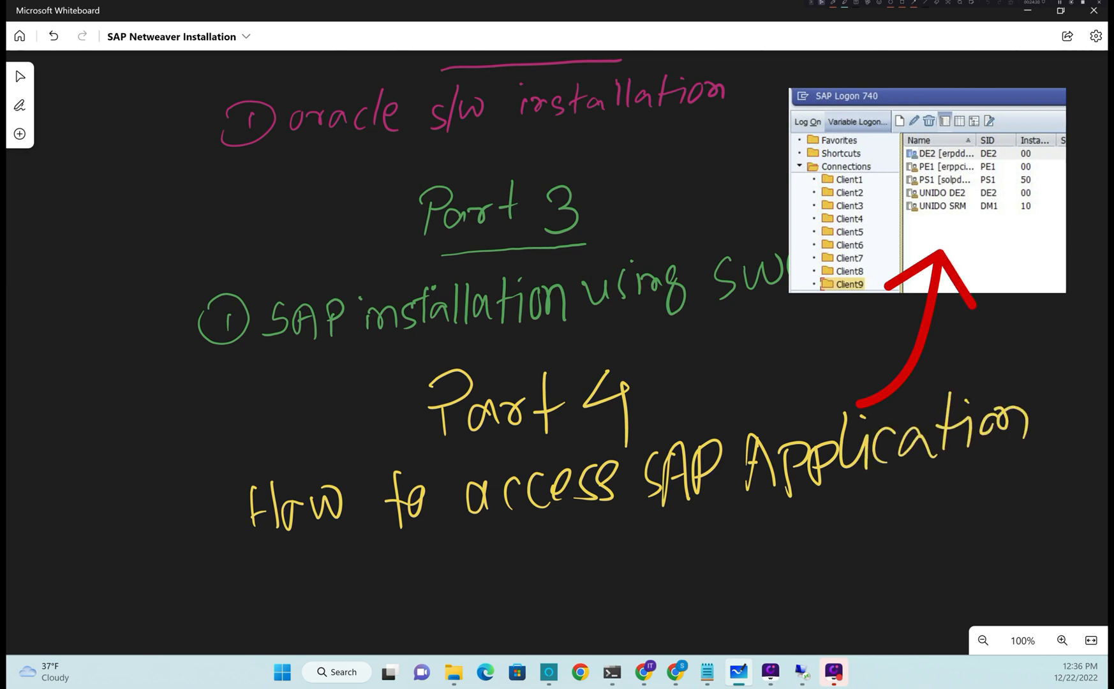
- Finish the title line with 'using SAP GUI' on the next line
{"action": "mouse_move", "coordinate": [482, 549]}
{"action": "left_mouse_down"}
{"action": "mouse_move", "coordinate": [493, 570]}
{"action": "mouse_move", "coordinate": [528, 567]}
{"action": "left_mouse_up"}
{"action": "left_click_drag", "start_coordinate": [522, 528], "coordinate": [544, 562]}
{"action": "mouse_move", "coordinate": [549, 552]}
{"action": "left_mouse_down"}
{"action": "mouse_move", "coordinate": [562, 535]}
{"action": "mouse_move", "coordinate": [588, 553]}
{"action": "left_mouse_up"}
{"action": "mouse_move", "coordinate": [600, 535]}
{"action": "left_mouse_down"}
{"action": "mouse_move", "coordinate": [577, 547]}
{"action": "mouse_move", "coordinate": [596, 580]}
{"action": "left_mouse_up"}
{"action": "left_click_drag", "start_coordinate": [683, 515], "coordinate": [650, 556]}
{"action": "mouse_move", "coordinate": [716, 510]}
{"action": "left_mouse_down"}
{"action": "mouse_move", "coordinate": [708, 558]}
{"action": "mouse_move", "coordinate": [742, 554]}
{"action": "left_mouse_up"}
{"action": "mouse_move", "coordinate": [714, 533]}
{"action": "left_mouse_down"}
{"action": "mouse_move", "coordinate": [743, 529]}
{"action": "mouse_move", "coordinate": [760, 554]}
{"action": "left_mouse_up"}
{"action": "mouse_move", "coordinate": [759, 520]}
{"action": "left_mouse_down"}
{"action": "mouse_move", "coordinate": [784, 530]}
{"action": "mouse_move", "coordinate": [763, 539]}
{"action": "left_mouse_up"}
{"action": "mouse_move", "coordinate": [830, 499]}
{"action": "left_mouse_down"}
{"action": "mouse_move", "coordinate": [819, 527]}
{"action": "mouse_move", "coordinate": [850, 513]}
{"action": "left_mouse_up"}
{"action": "left_click_drag", "start_coordinate": [867, 498], "coordinate": [888, 530]}
{"action": "mouse_move", "coordinate": [890, 504]}
{"action": "left_mouse_down"}
{"action": "mouse_move", "coordinate": [891, 528]}
{"action": "mouse_move", "coordinate": [917, 529]}
{"action": "left_mouse_up"}
{"action": "left_click_drag", "start_coordinate": [906, 494], "coordinate": [931, 489]}
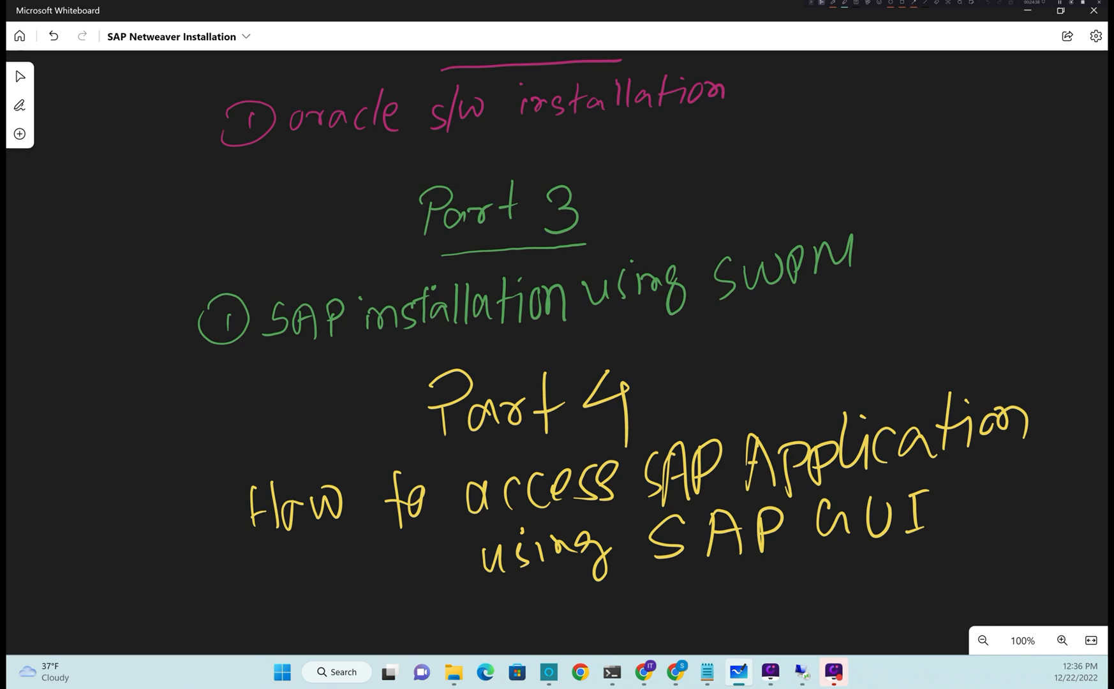
- Write a circled 1 with 'Install SAP GUI' below the title, underlining SAP GUI
{"action": "left_click_drag", "start_coordinate": [1068, 509], "coordinate": [1035, 331]}
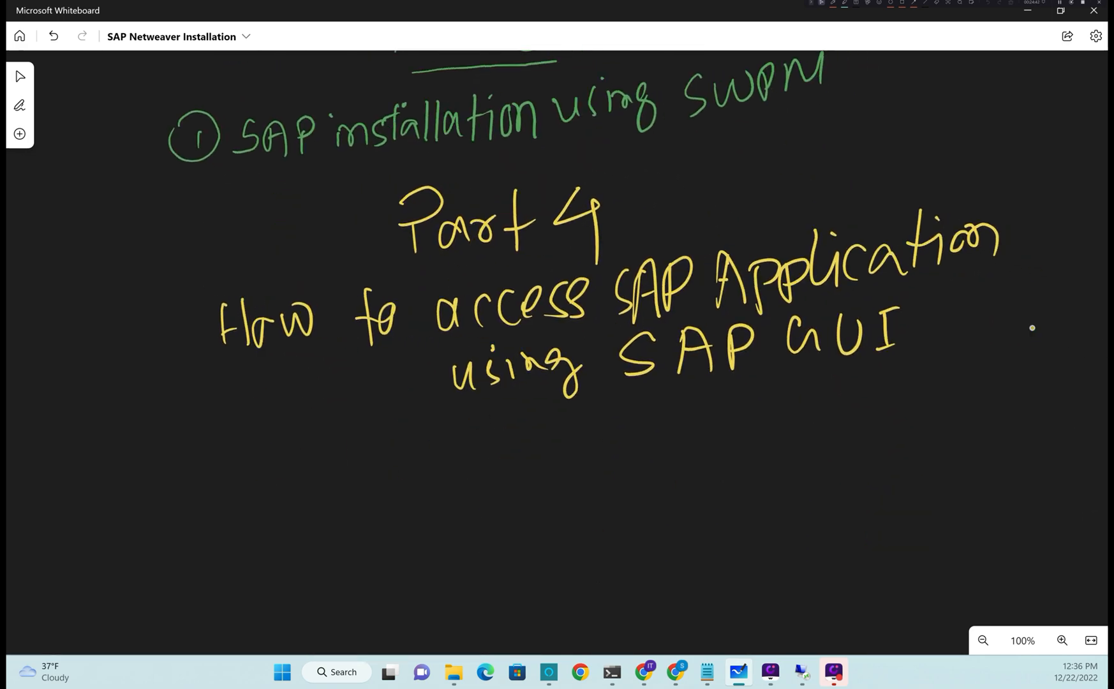
{"action": "left_click_drag", "start_coordinate": [310, 464], "coordinate": [311, 486]}
{"action": "mouse_move", "coordinate": [321, 440]}
{"action": "left_mouse_down"}
{"action": "mouse_move", "coordinate": [282, 475]}
{"action": "mouse_move", "coordinate": [375, 434]}
{"action": "left_mouse_up"}
{"action": "left_click", "coordinate": [373, 450]}
{"action": "left_click_drag", "start_coordinate": [366, 476], "coordinate": [419, 479]}
{"action": "mouse_move", "coordinate": [439, 422]}
{"action": "left_mouse_down"}
{"action": "mouse_move", "coordinate": [445, 483]}
{"action": "mouse_move", "coordinate": [459, 452]}
{"action": "left_mouse_up"}
{"action": "mouse_move", "coordinate": [453, 475]}
{"action": "left_mouse_down"}
{"action": "mouse_move", "coordinate": [472, 447]}
{"action": "mouse_move", "coordinate": [491, 476]}
{"action": "left_mouse_up"}
{"action": "mouse_move", "coordinate": [501, 417]}
{"action": "left_mouse_down"}
{"action": "mouse_move", "coordinate": [498, 471]}
{"action": "mouse_move", "coordinate": [512, 468]}
{"action": "left_mouse_up"}
{"action": "mouse_move", "coordinate": [592, 416]}
{"action": "left_mouse_down"}
{"action": "mouse_move", "coordinate": [579, 421]}
{"action": "mouse_move", "coordinate": [569, 470]}
{"action": "left_mouse_up"}
{"action": "mouse_move", "coordinate": [614, 468]}
{"action": "left_mouse_down"}
{"action": "mouse_move", "coordinate": [619, 419]}
{"action": "mouse_move", "coordinate": [657, 456]}
{"action": "left_mouse_up"}
{"action": "mouse_move", "coordinate": [615, 450]}
{"action": "left_mouse_down"}
{"action": "mouse_move", "coordinate": [638, 441]}
{"action": "mouse_move", "coordinate": [674, 465]}
{"action": "left_mouse_up"}
{"action": "left_click_drag", "start_coordinate": [663, 424], "coordinate": [676, 446]}
{"action": "mouse_move", "coordinate": [753, 401]}
{"action": "left_mouse_down"}
{"action": "mouse_move", "coordinate": [733, 440]}
{"action": "mouse_move", "coordinate": [768, 425]}
{"action": "left_mouse_up"}
{"action": "mouse_move", "coordinate": [780, 399]}
{"action": "left_mouse_down"}
{"action": "mouse_move", "coordinate": [789, 440]}
{"action": "mouse_move", "coordinate": [809, 391]}
{"action": "left_mouse_up"}
{"action": "mouse_move", "coordinate": [832, 396]}
{"action": "left_mouse_down"}
{"action": "mouse_move", "coordinate": [832, 441]}
{"action": "mouse_move", "coordinate": [842, 391]}
{"action": "left_mouse_up"}
{"action": "left_click_drag", "start_coordinate": [819, 450], "coordinate": [842, 445]}
{"action": "left_click_drag", "start_coordinate": [536, 528], "coordinate": [704, 502]}
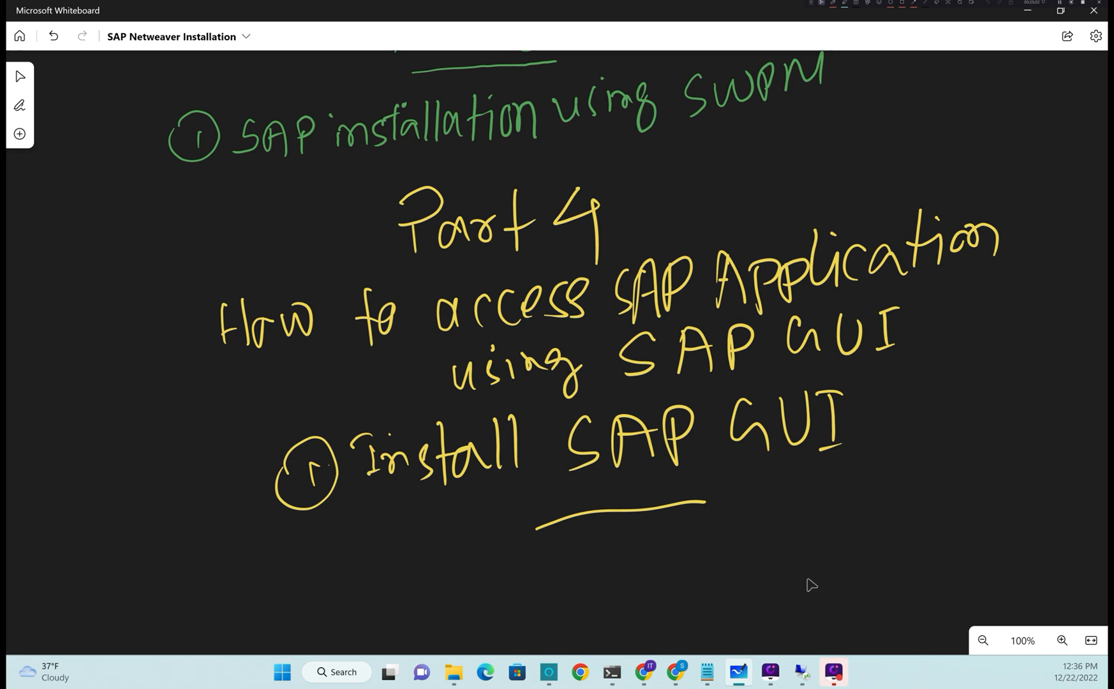
- Return to the remote server, check SAP MMC's four Running processes, then minimize it again
{"action": "mouse_move", "coordinate": [801, 672]}
{"action": "left_click", "coordinate": [867, 618]}
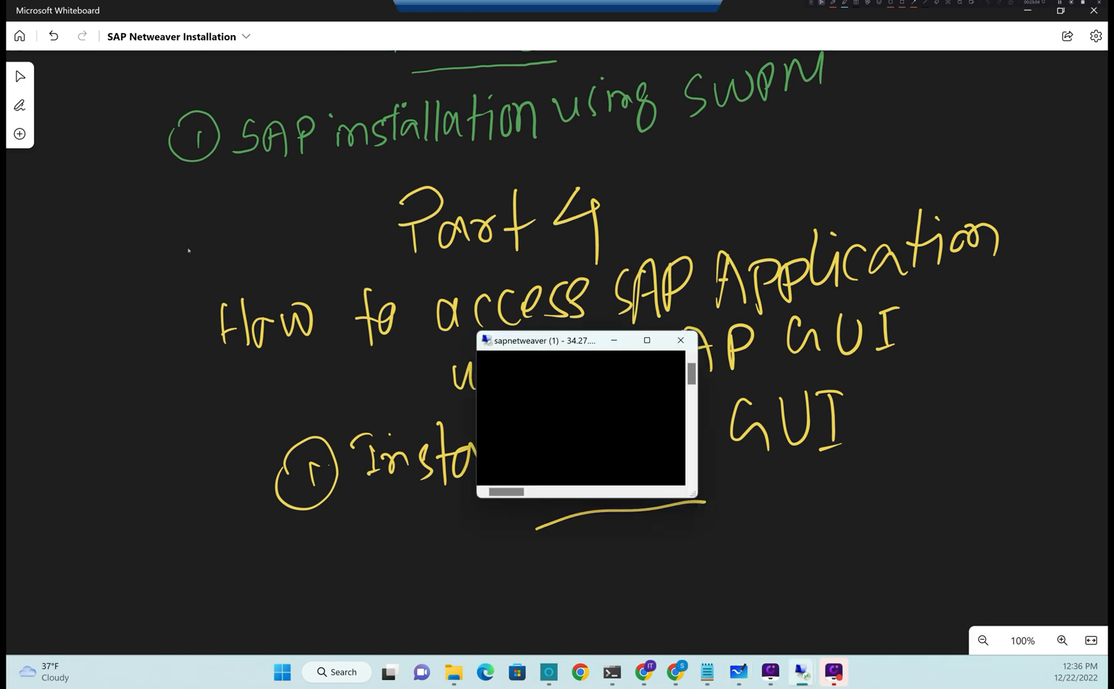
{"action": "left_click", "coordinate": [273, 680]}
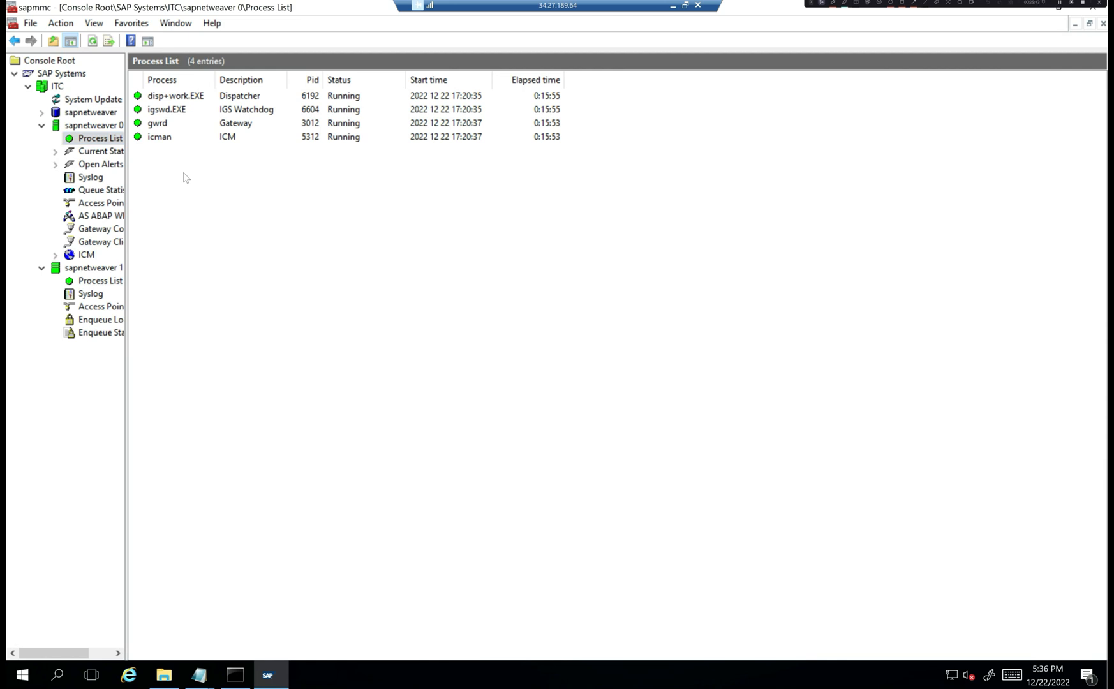
{"action": "right_click", "coordinate": [330, 12]}
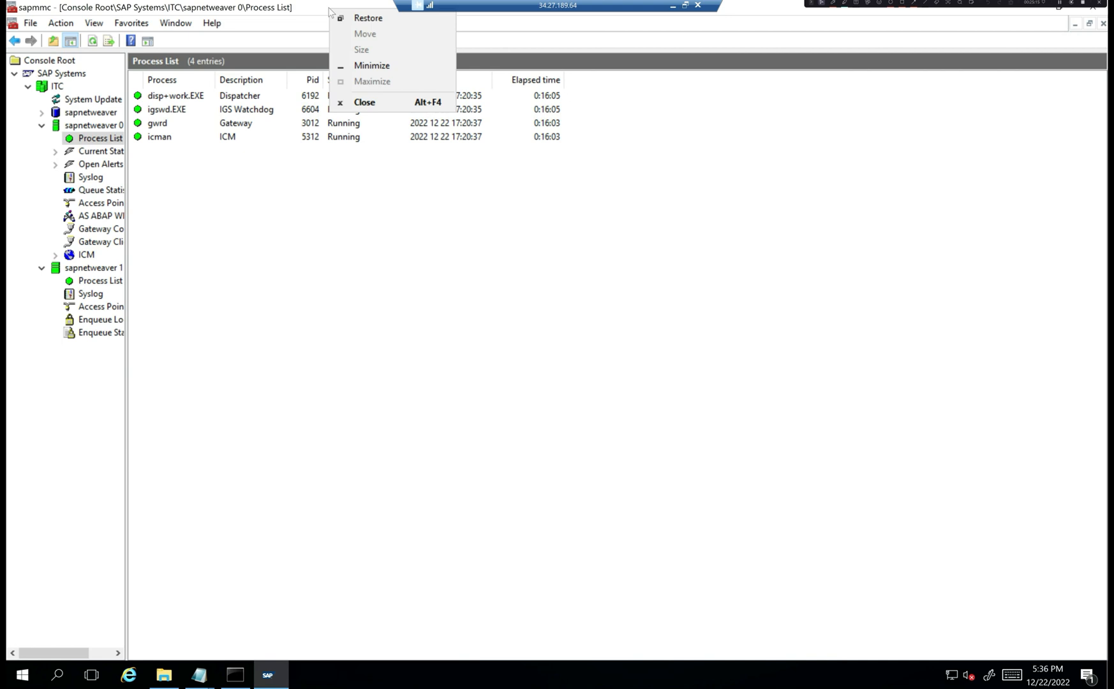
{"action": "left_click", "coordinate": [373, 68]}
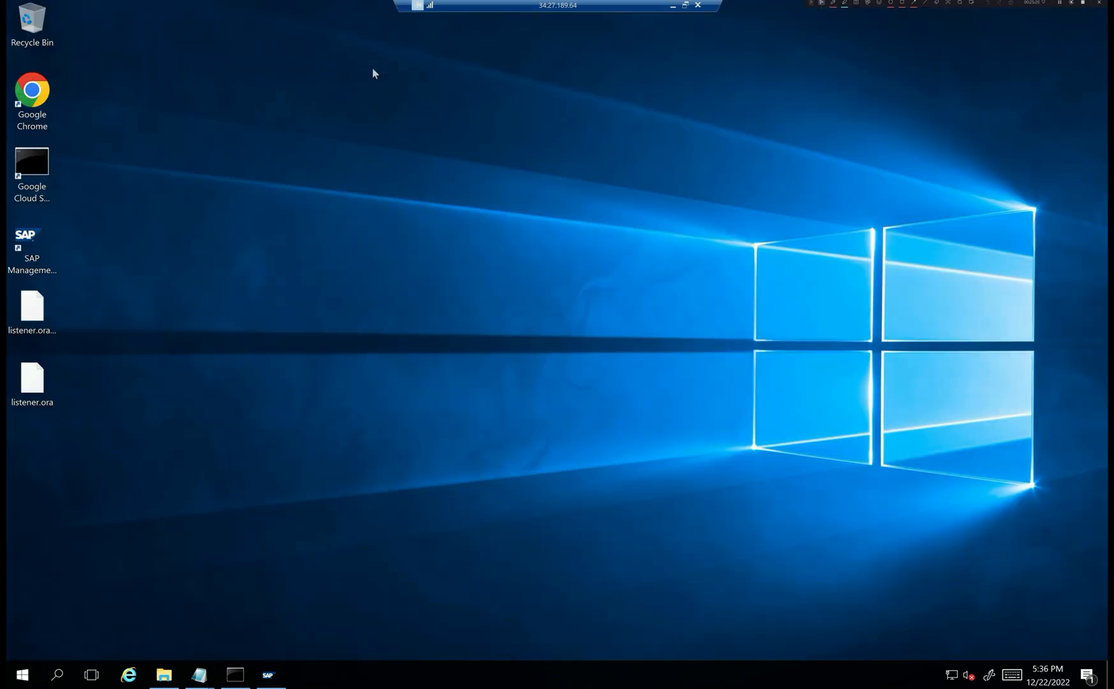